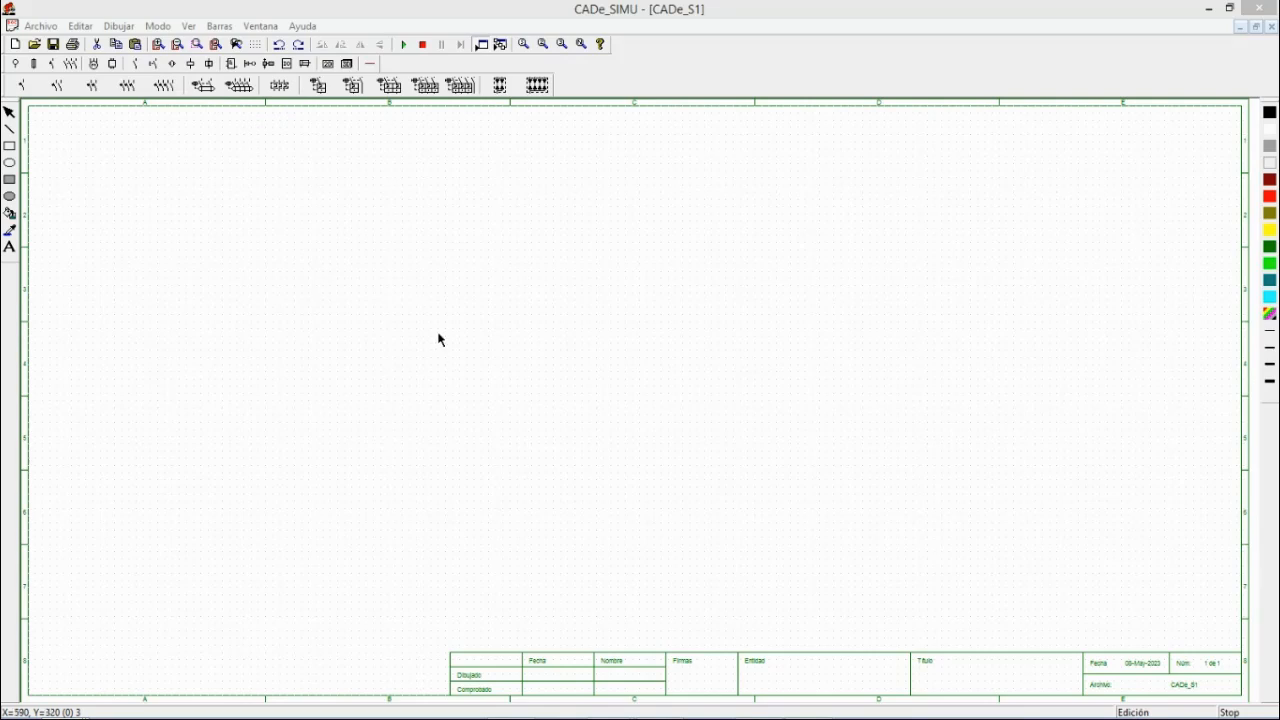
- Place a two-pole automatic circuit breaker symbol in the sheet's upper-left area, shift it slightly, and delete it
left_click(71, 64)
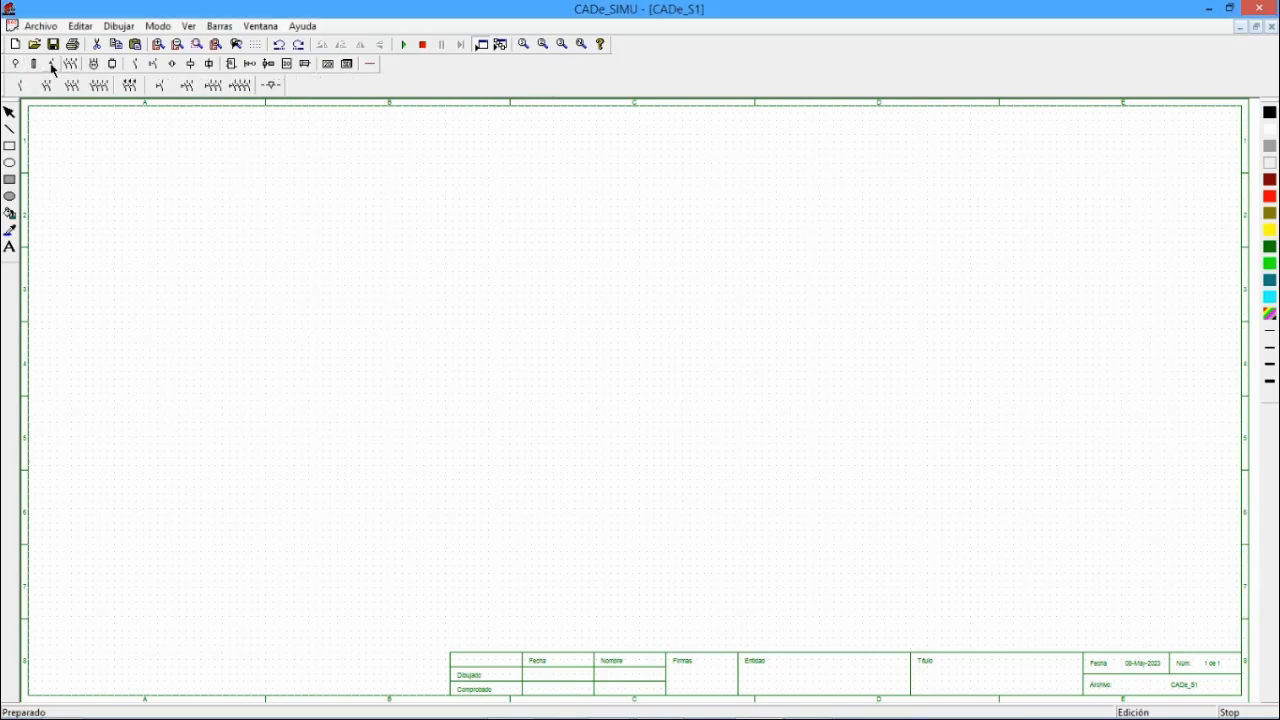
left_click(52, 64)
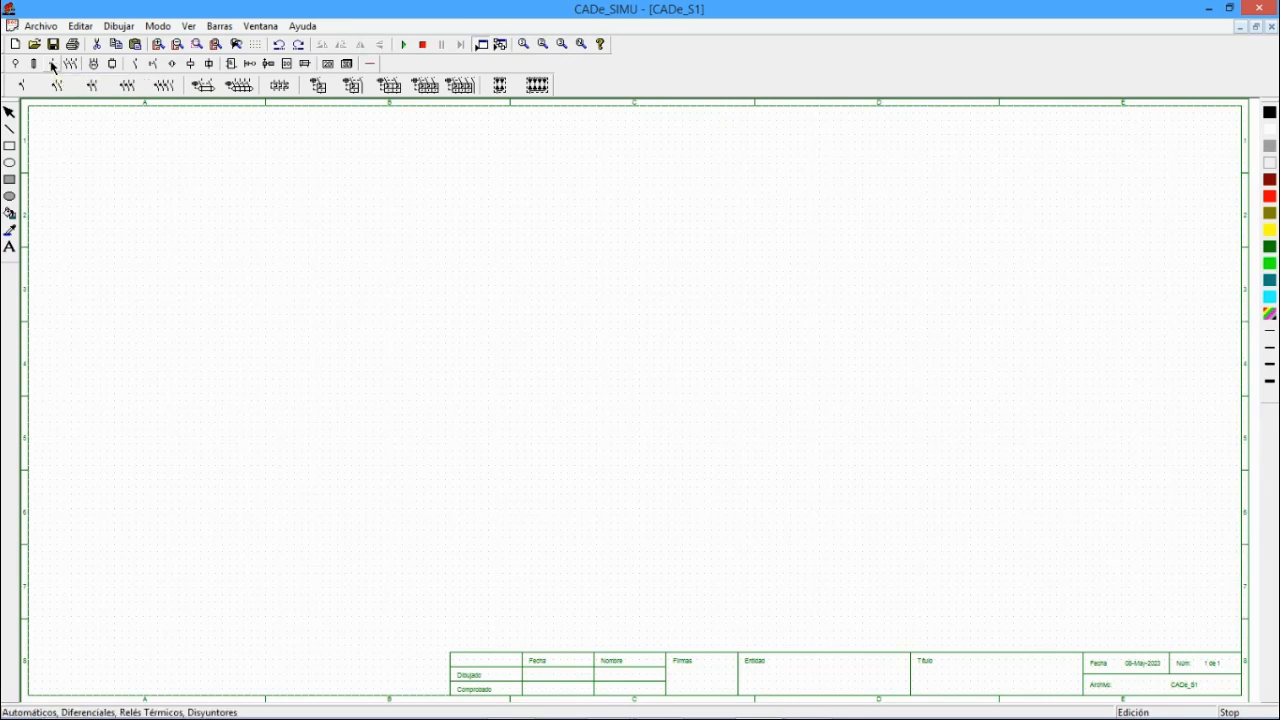
left_click(52, 65)
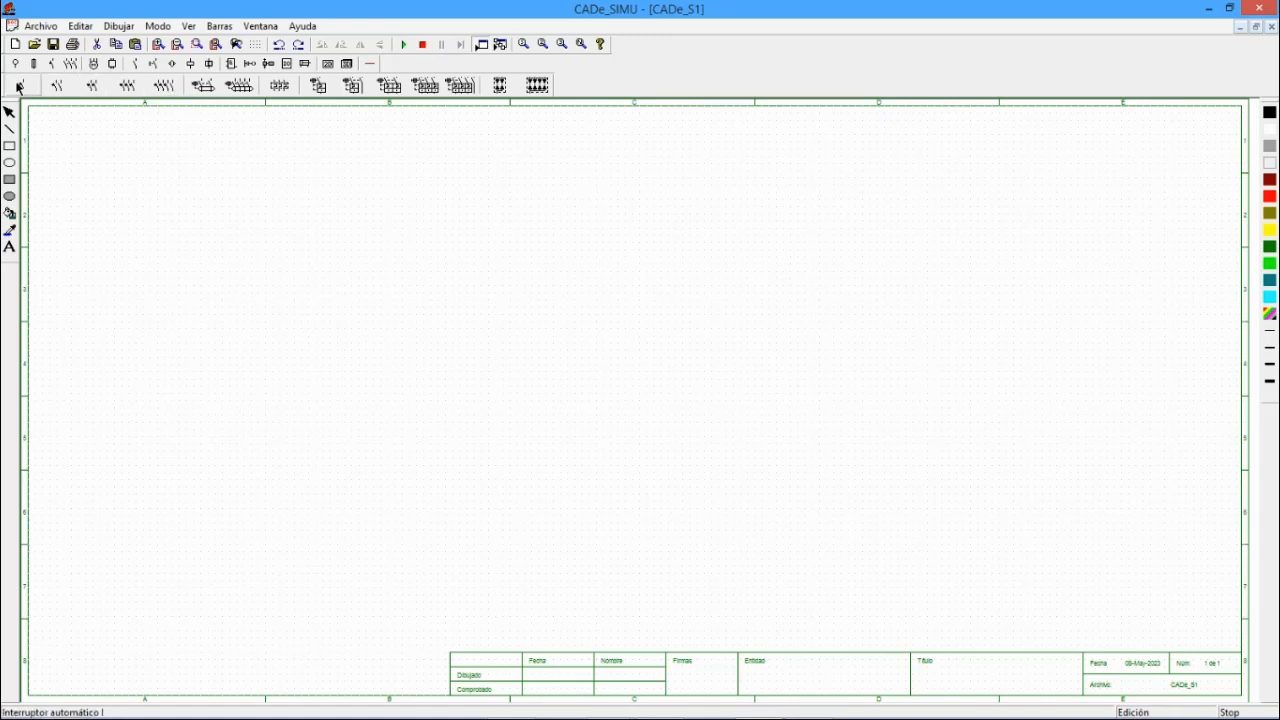
left_click(91, 88)
left_click(140, 197)
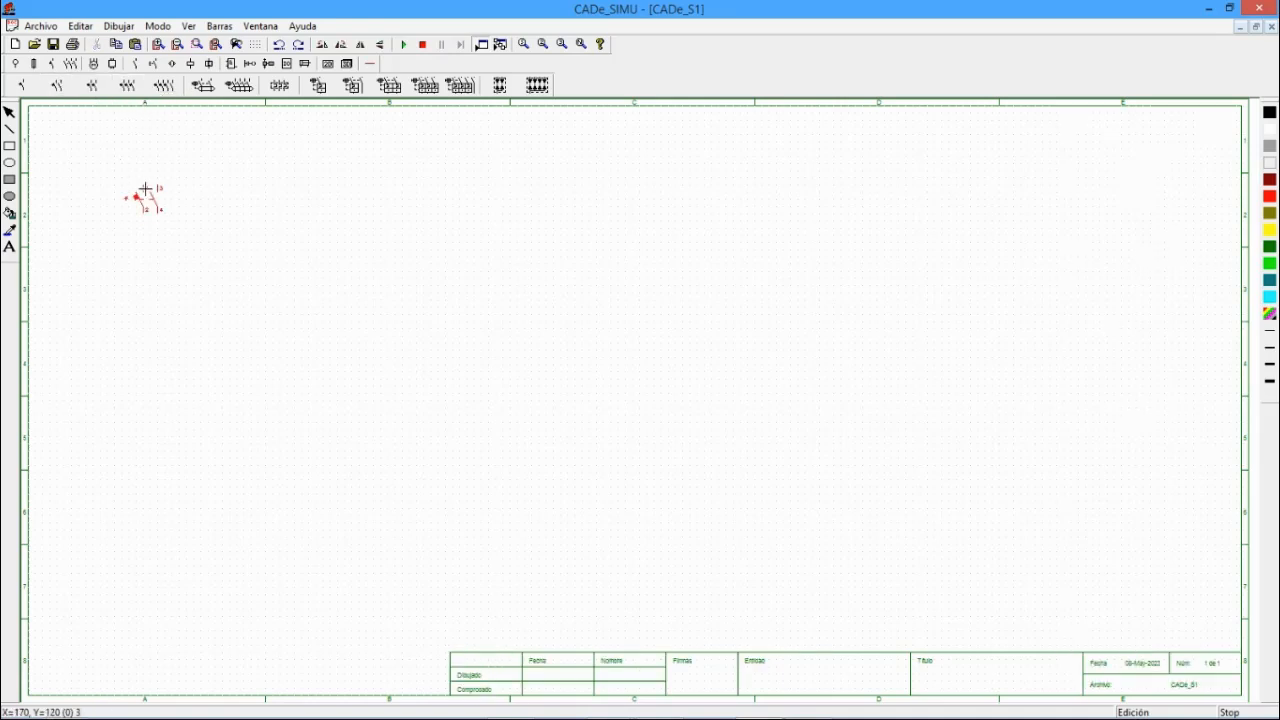
left_click_drag(150, 206, 170, 213)
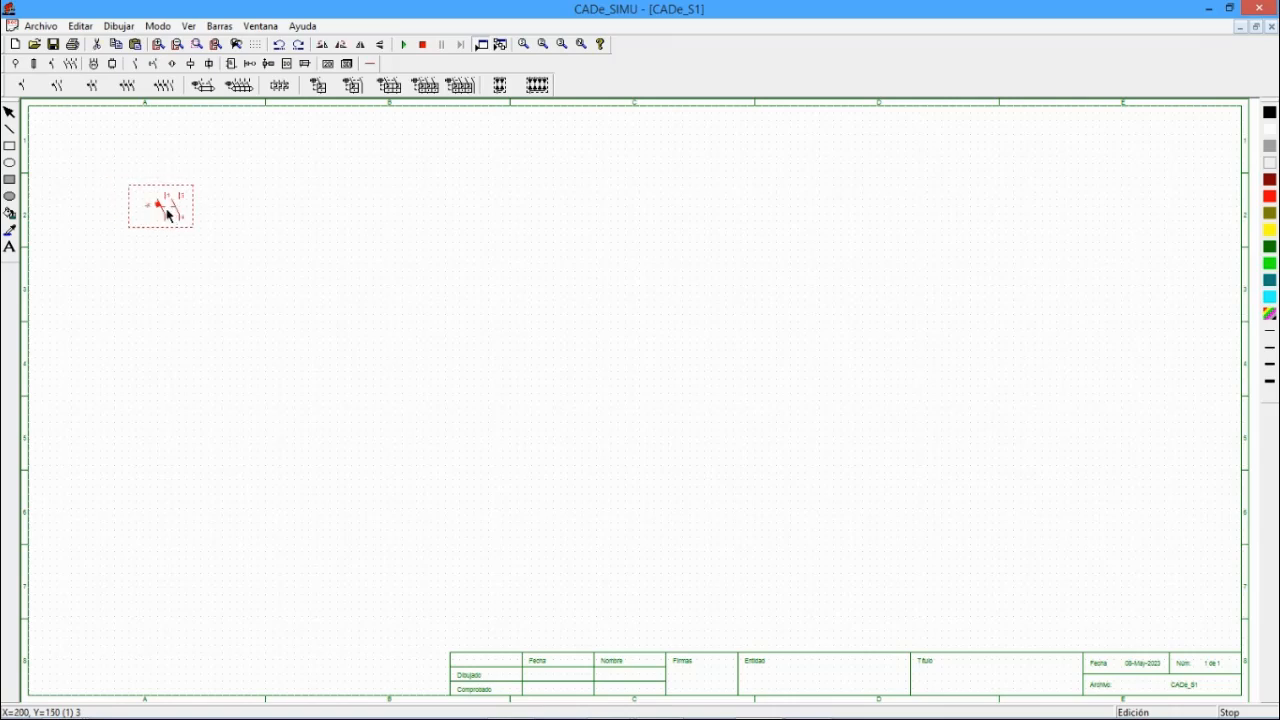
key("Delete")
left_click(137, 172)
left_click(147, 185)
key("Delete")
- Place a three-pole automatic circuit breaker symbol in the sheet's upper-left area and delete it
left_click(127, 85)
left_click(180, 177)
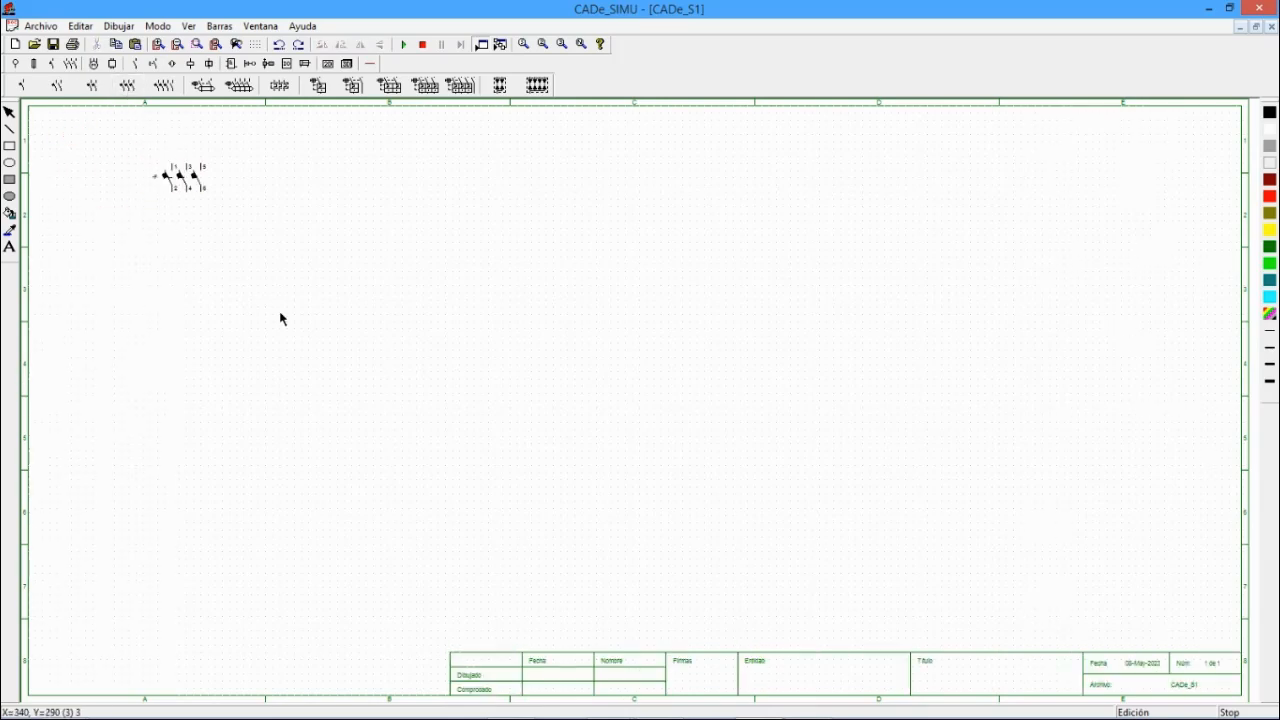
left_click(184, 187)
key("Delete")
- Place a four-pole automatic circuit breaker symbol in the sheet's upper-left area, move it, and delete it
left_click(164, 85)
left_click(229, 258)
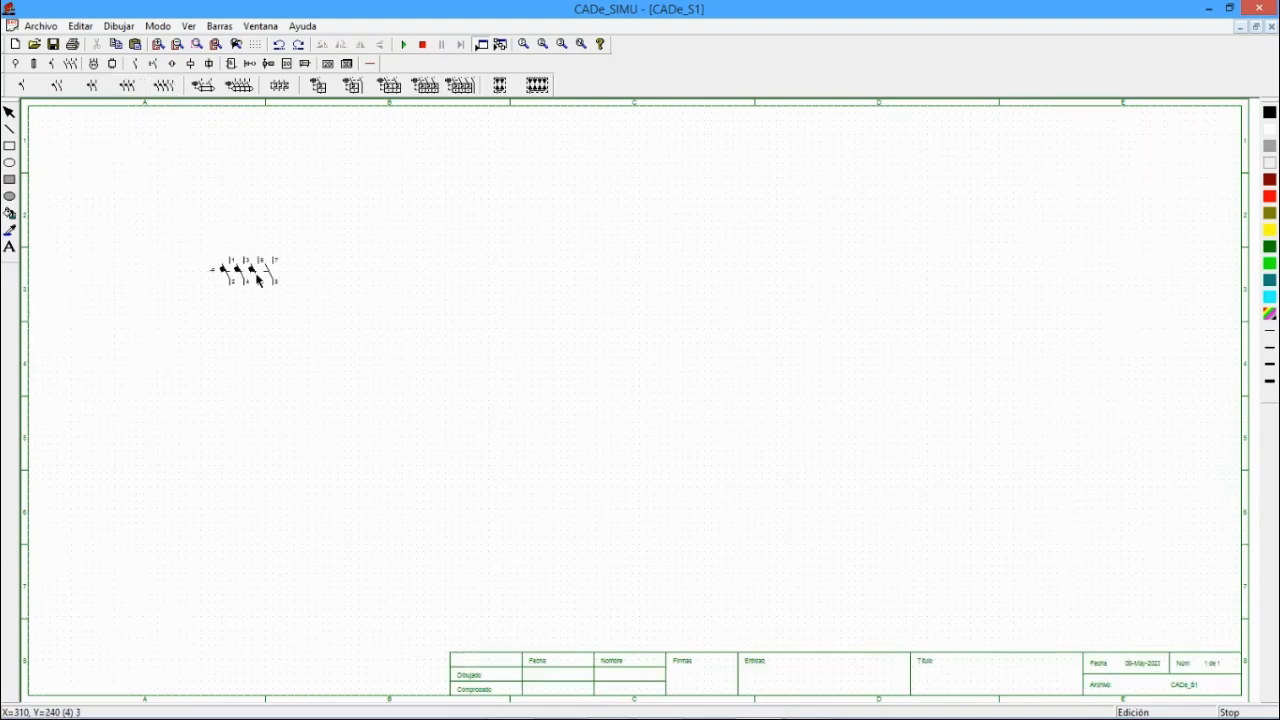
left_click_drag(265, 292, 254, 214)
key("Delete")
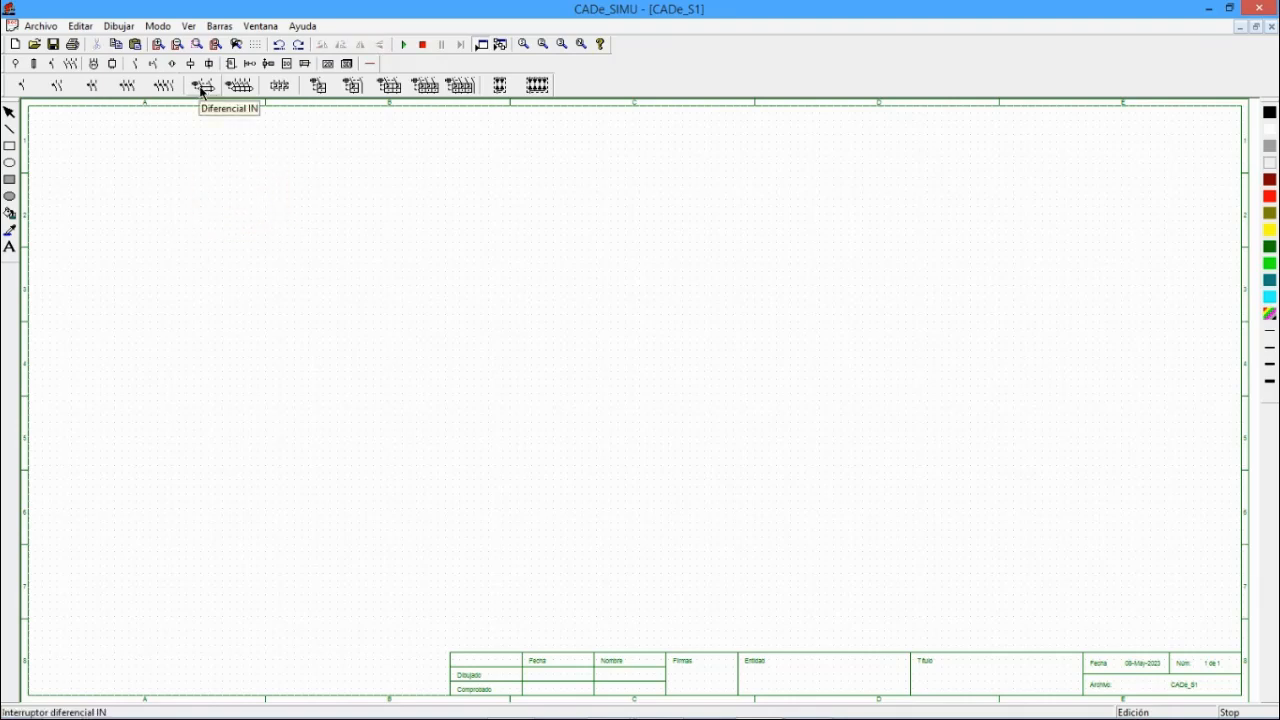
- Place a Diferencial IN symbol with the realistic differential switch picture below it, and shift both to the right to free space
left_click(205, 92)
left_click(216, 185)
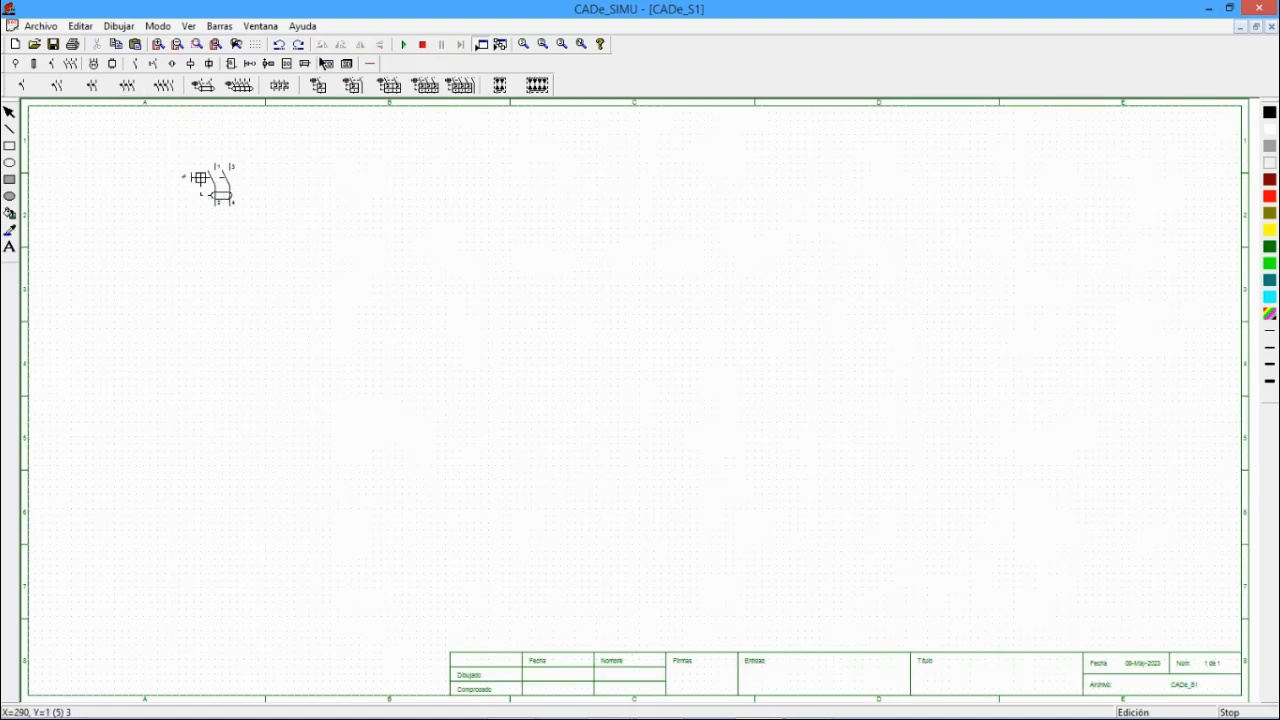
left_click(369, 64)
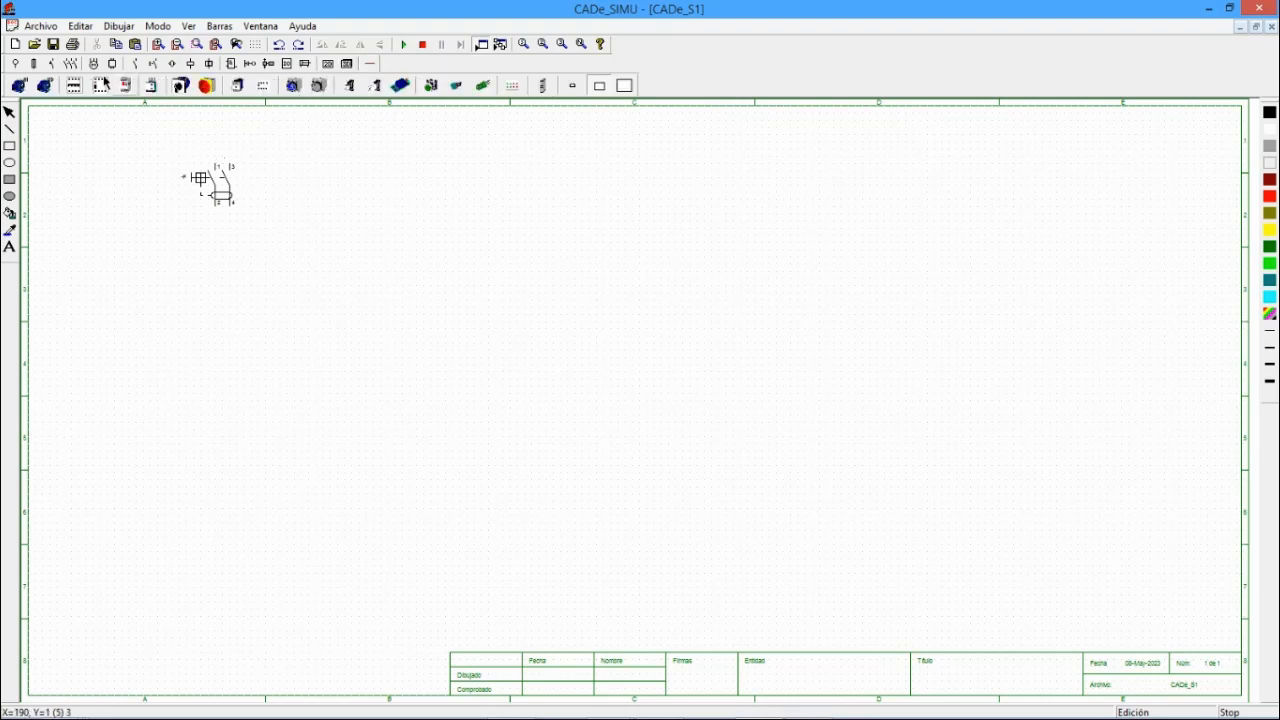
left_click(100, 86)
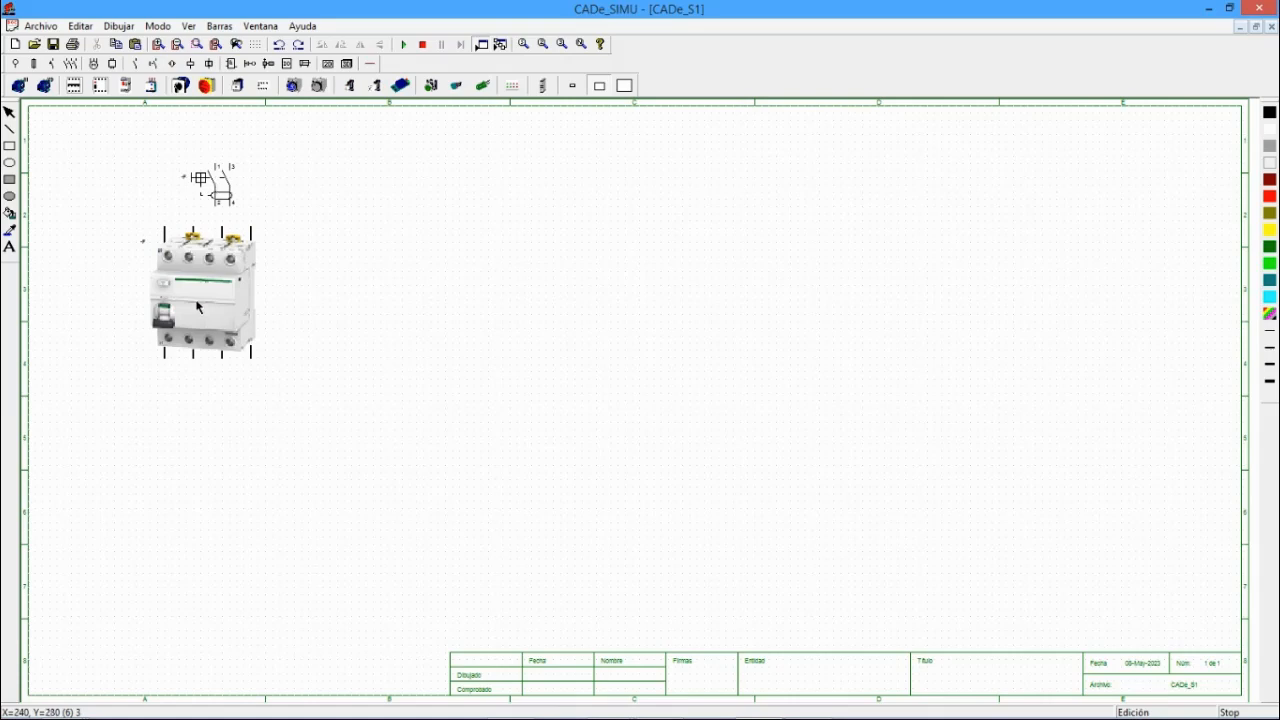
left_click(284, 330)
left_click_drag(212, 184, 287, 201)
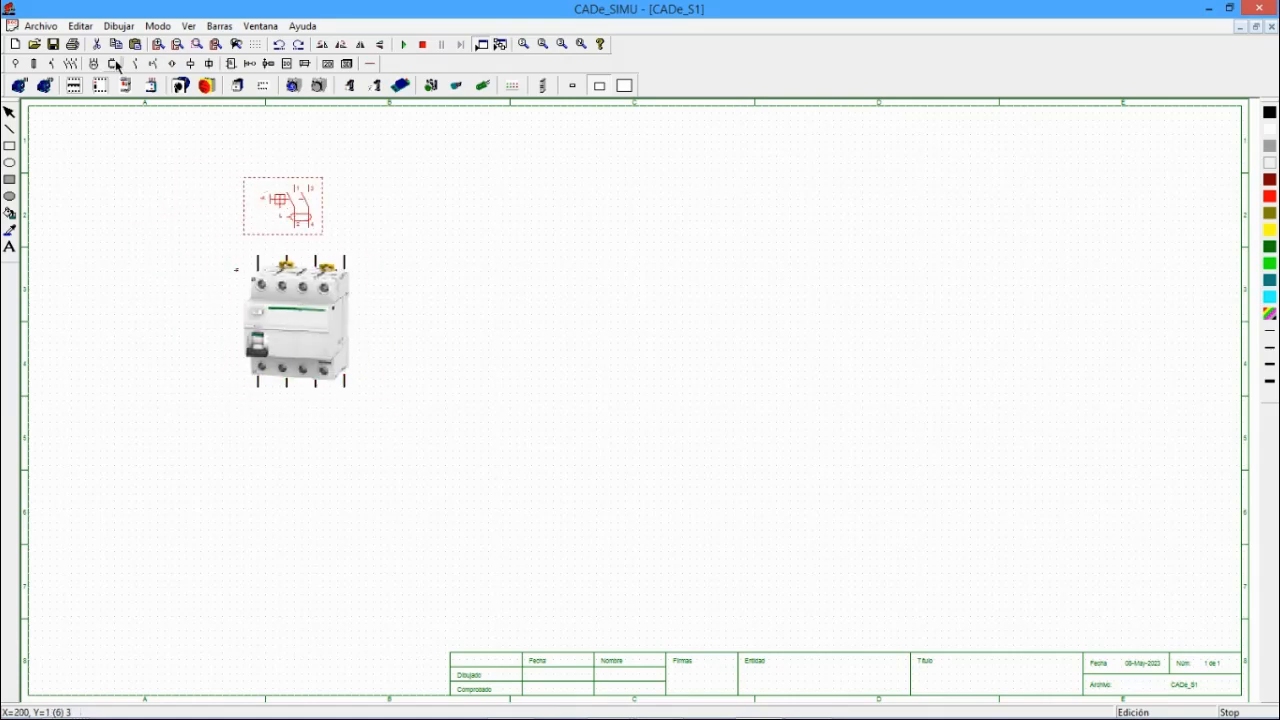
- Place the realistic three-pole circuit breaker picture left of the differential switch, with a three-pole automatic breaker symbol above it
left_click(73, 86)
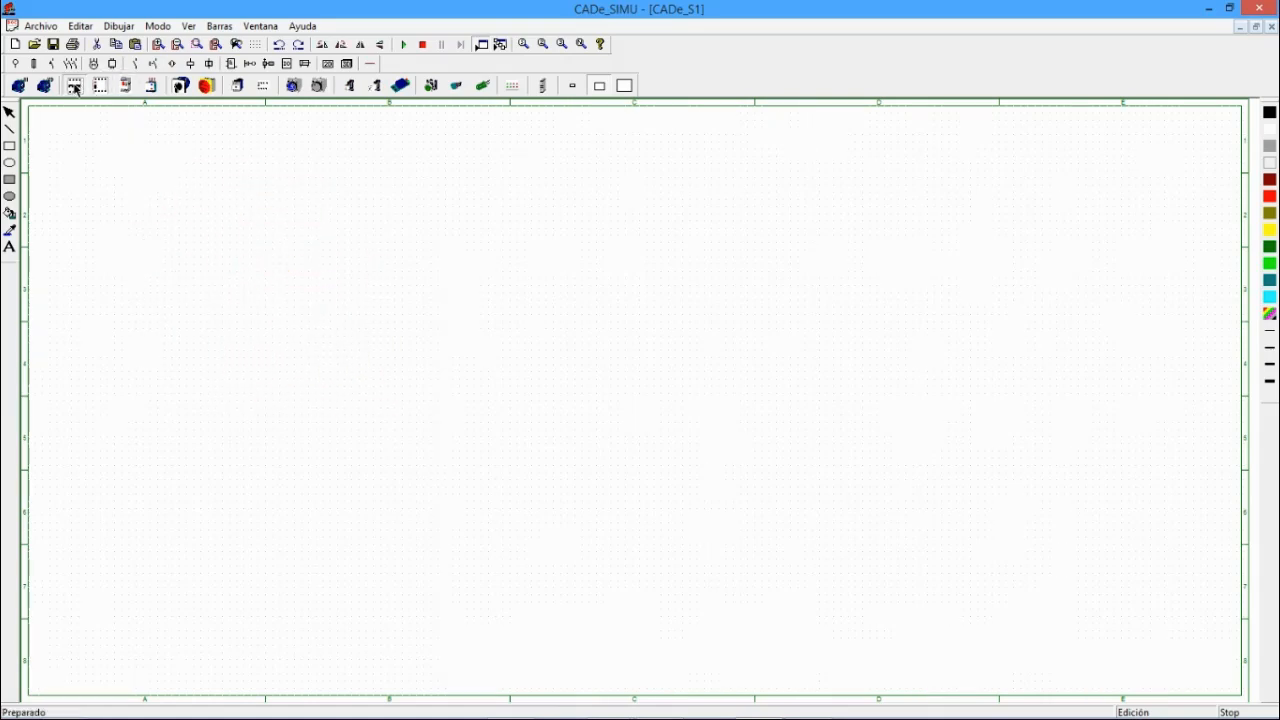
left_click(107, 275)
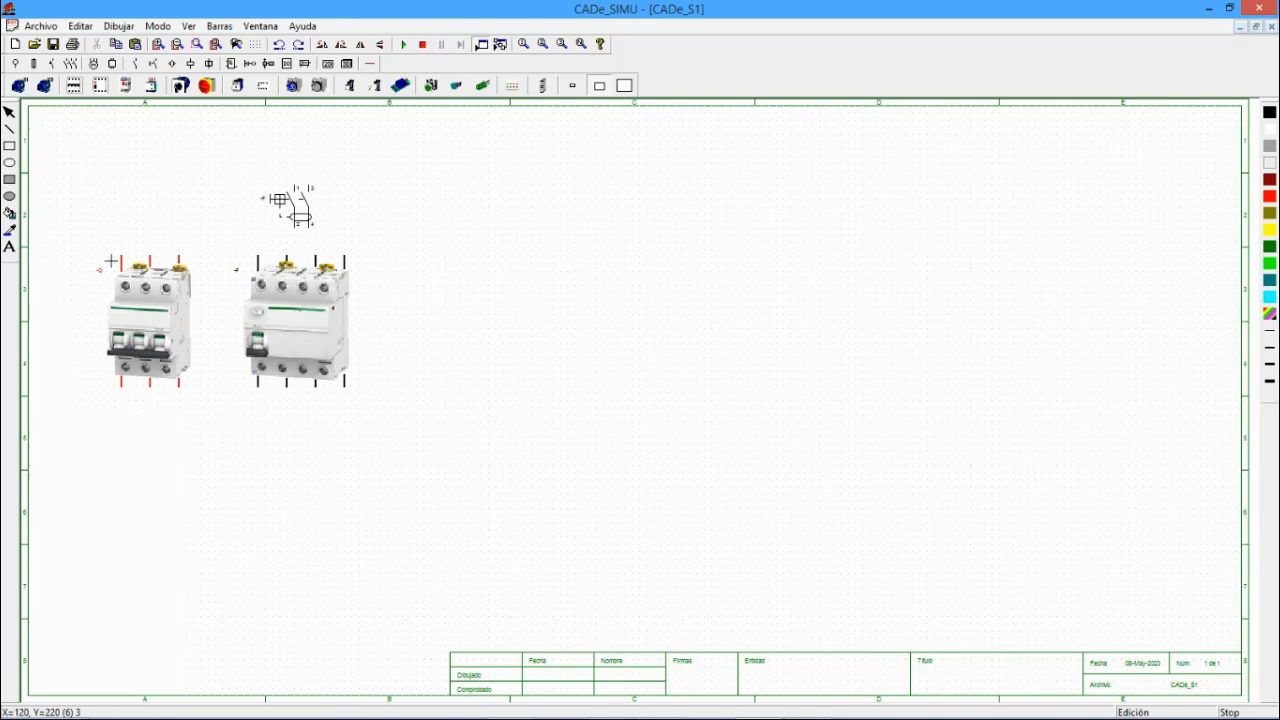
left_click(70, 63)
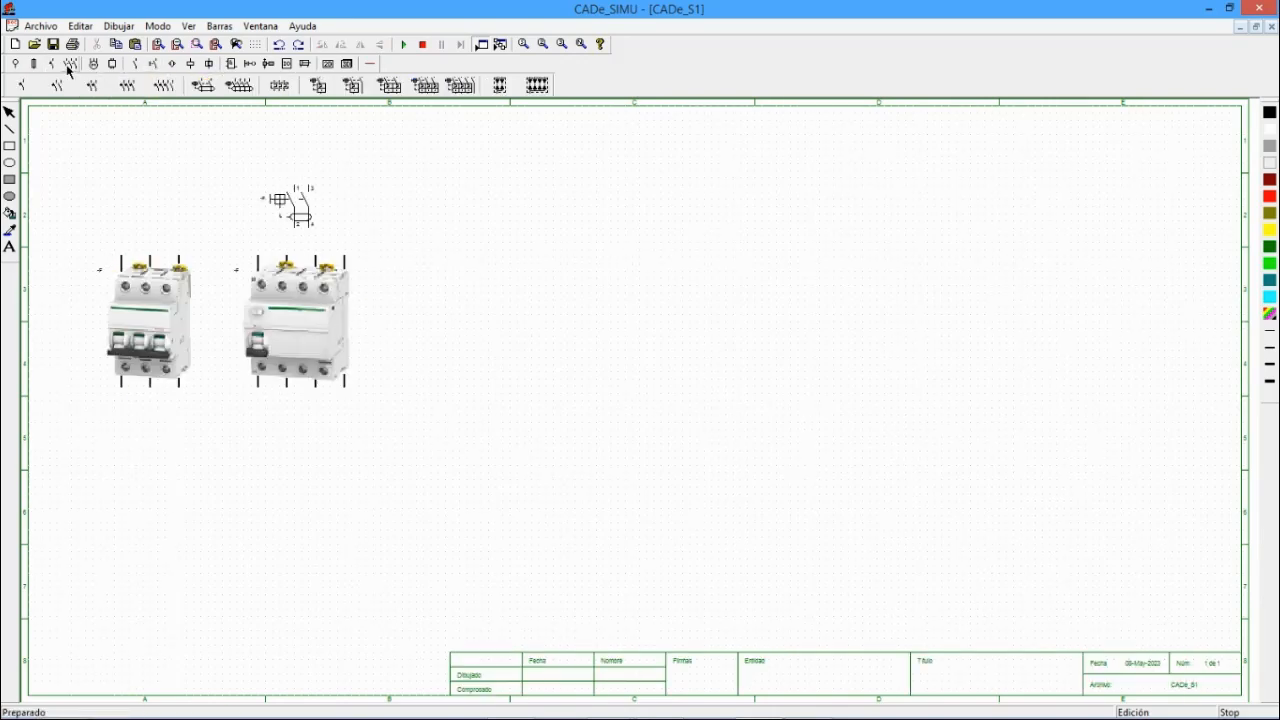
left_click(130, 88)
left_click(143, 189)
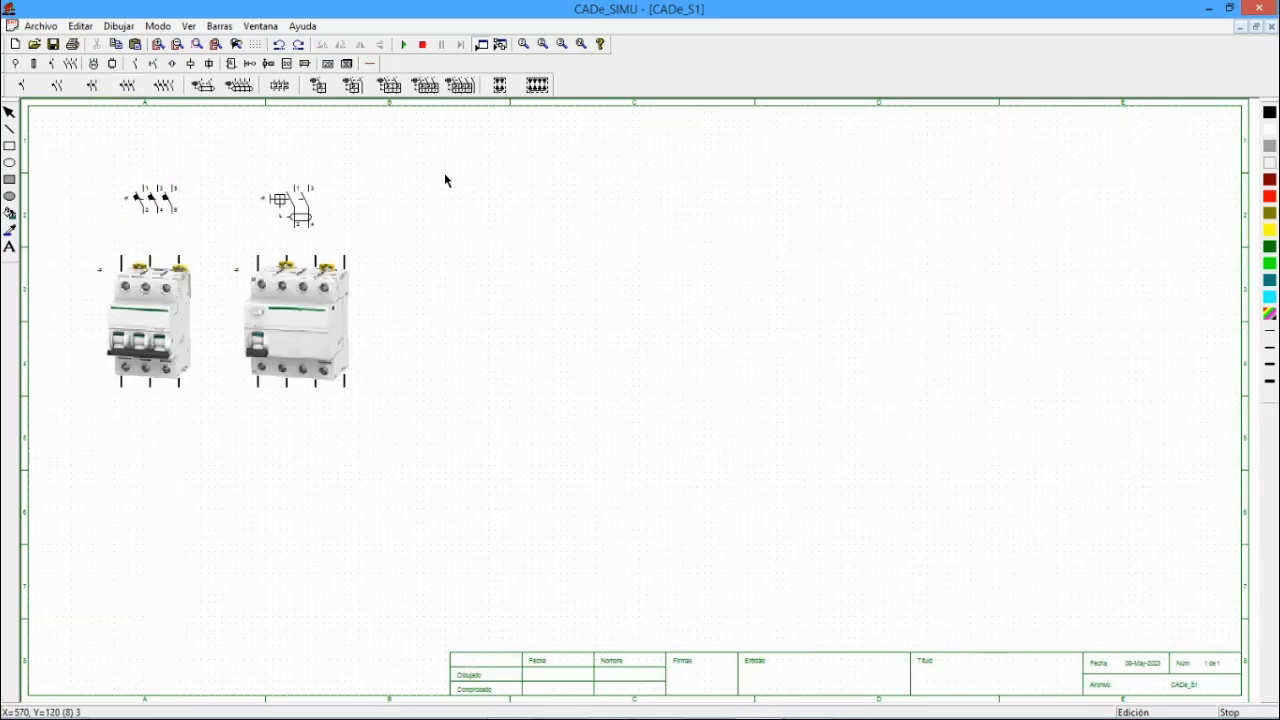
- Place a three-pole thermal relay symbol to the right of the differential symbol, in the same row
left_click(280, 86)
left_click(436, 206)
left_click(440, 224)
key("Delete")
- Place the realistic thermal relay picture below the thermal relay symbol, in line with the other device pictures
left_click(327, 64)
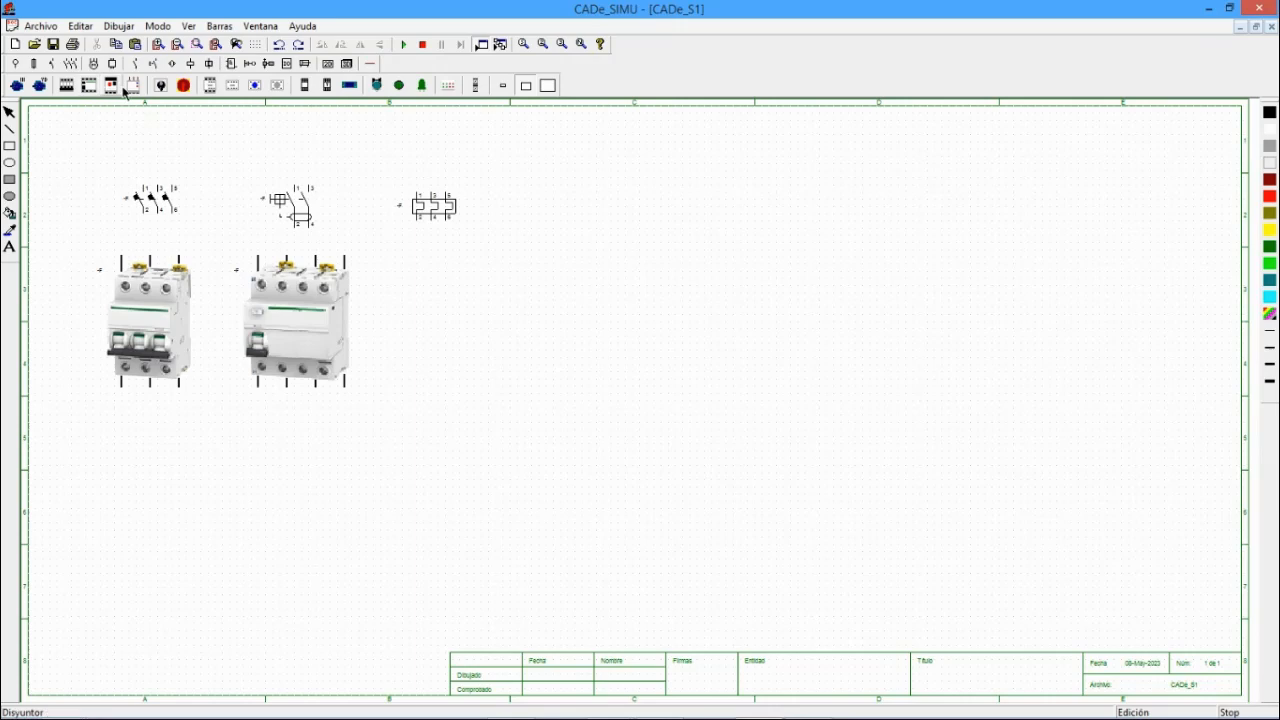
left_click(133, 85)
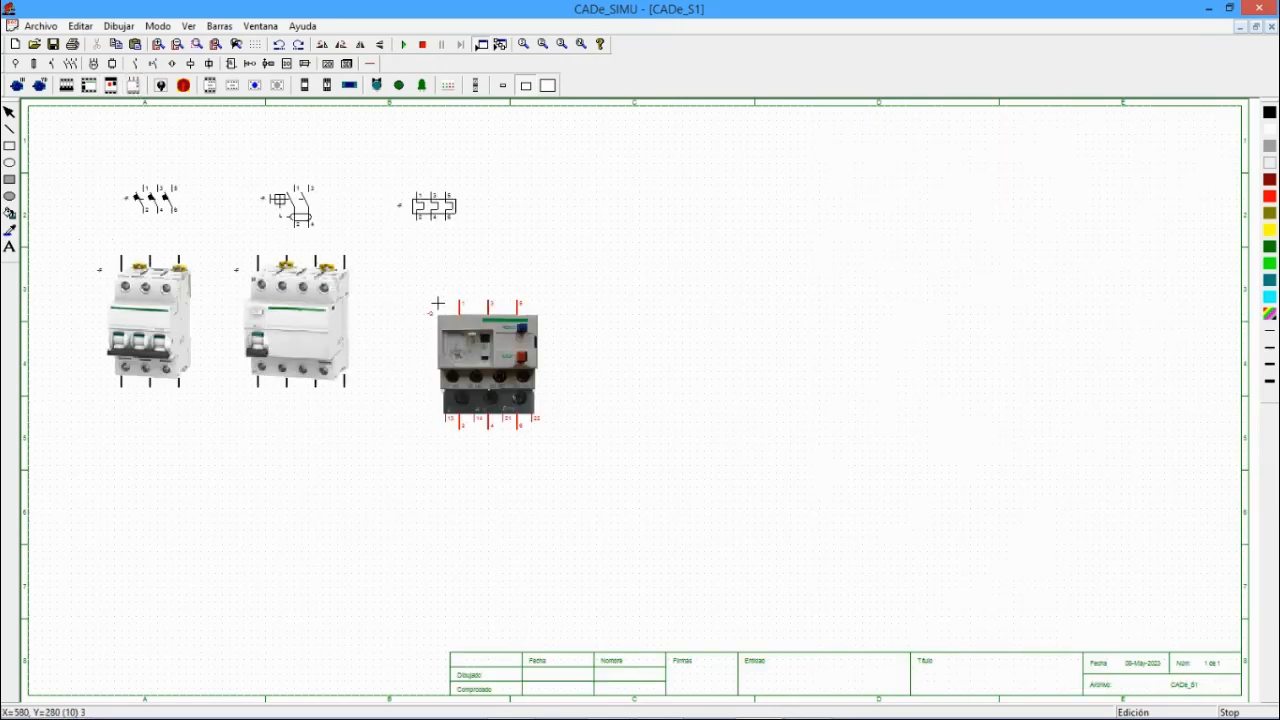
left_click(418, 291)
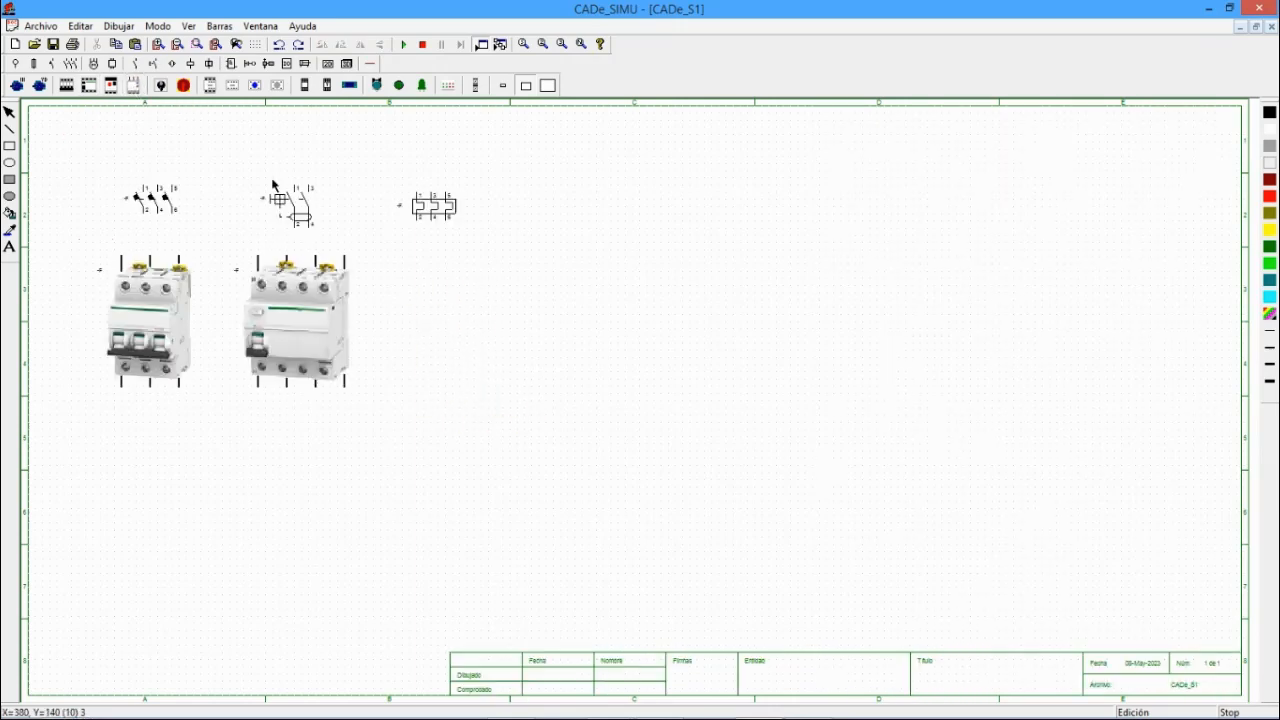
left_click(111, 85)
left_click(408, 263)
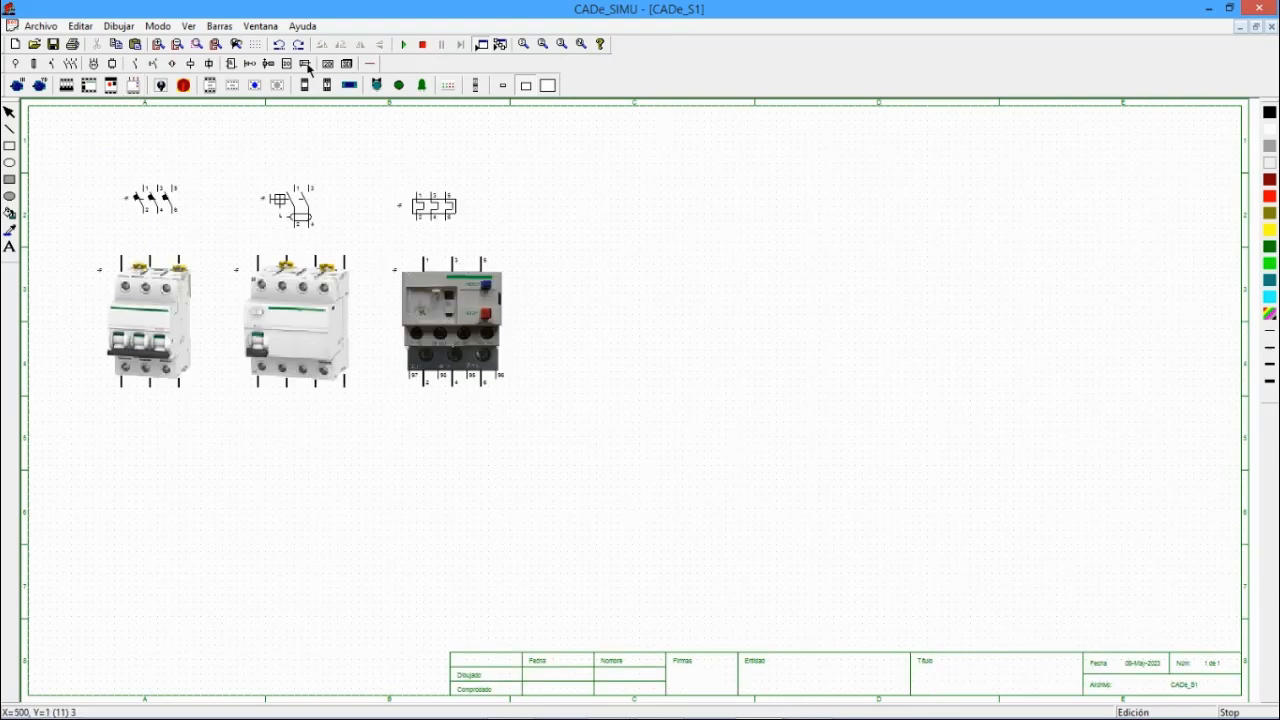
- Preview the two-contact and three-pole disyuntor symbol variants over the sheet without placing them
left_click(51, 63)
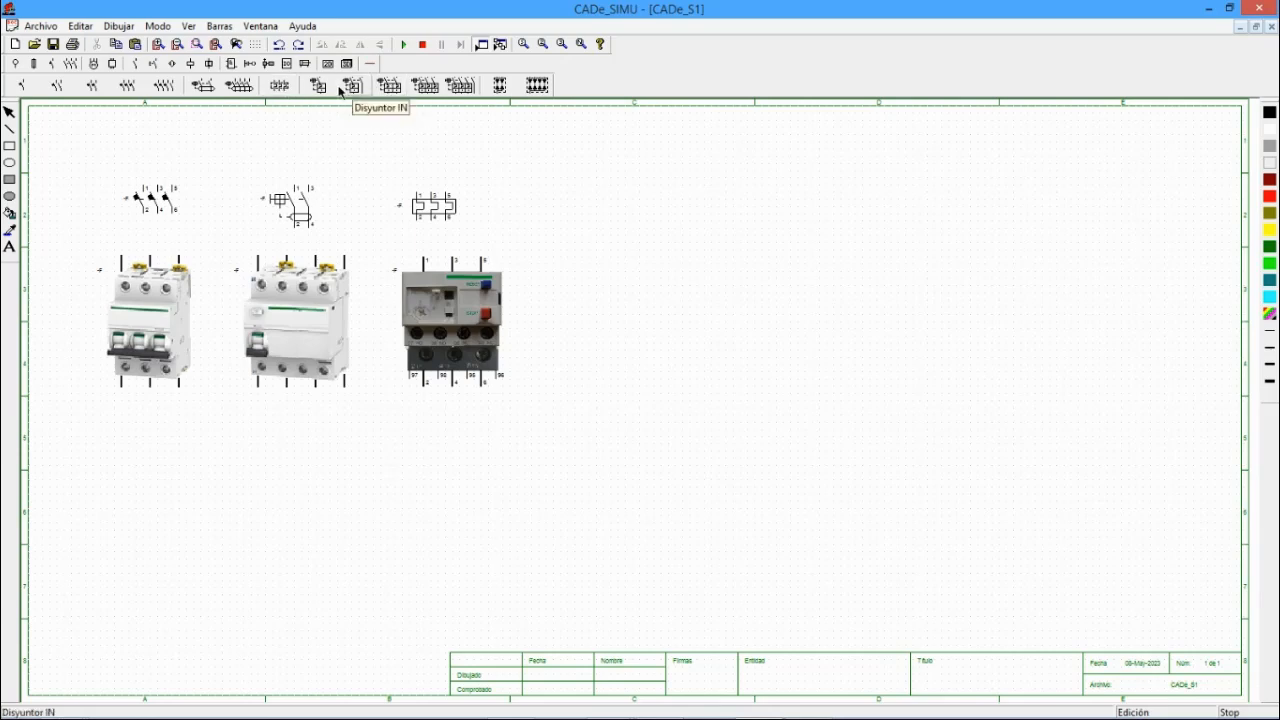
left_click(318, 88)
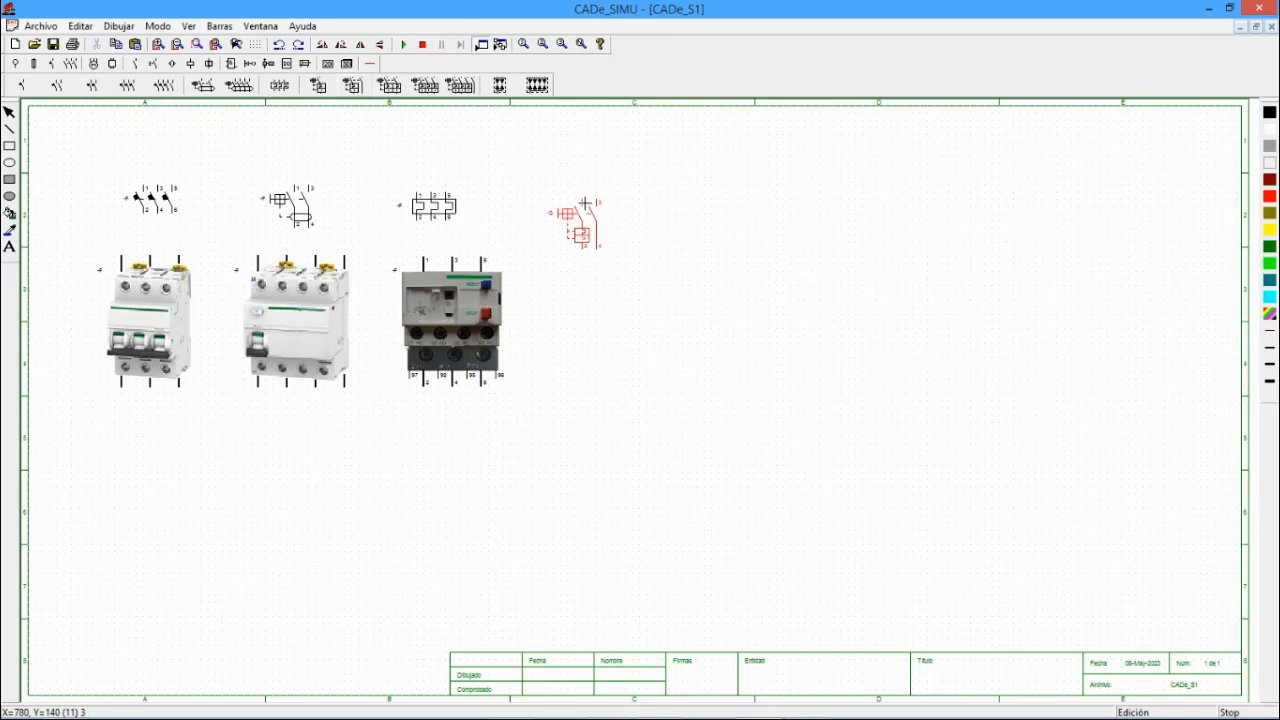
key("Escape")
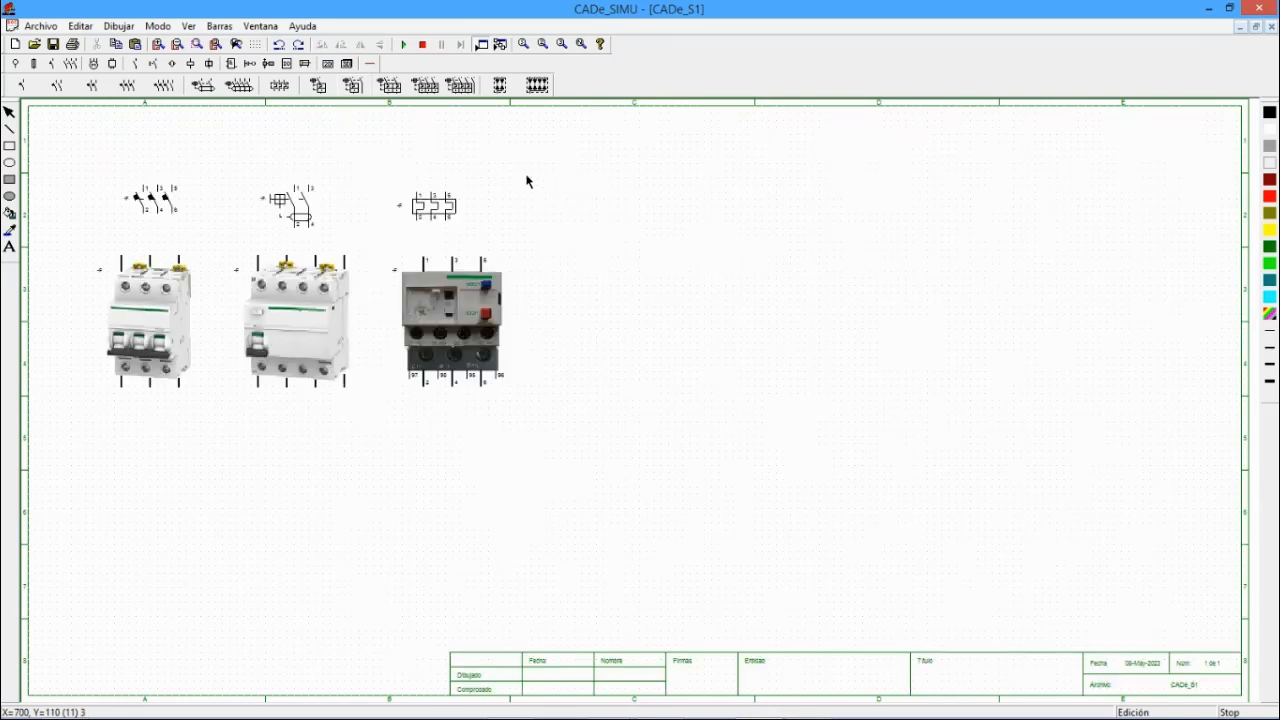
left_click(353, 88)
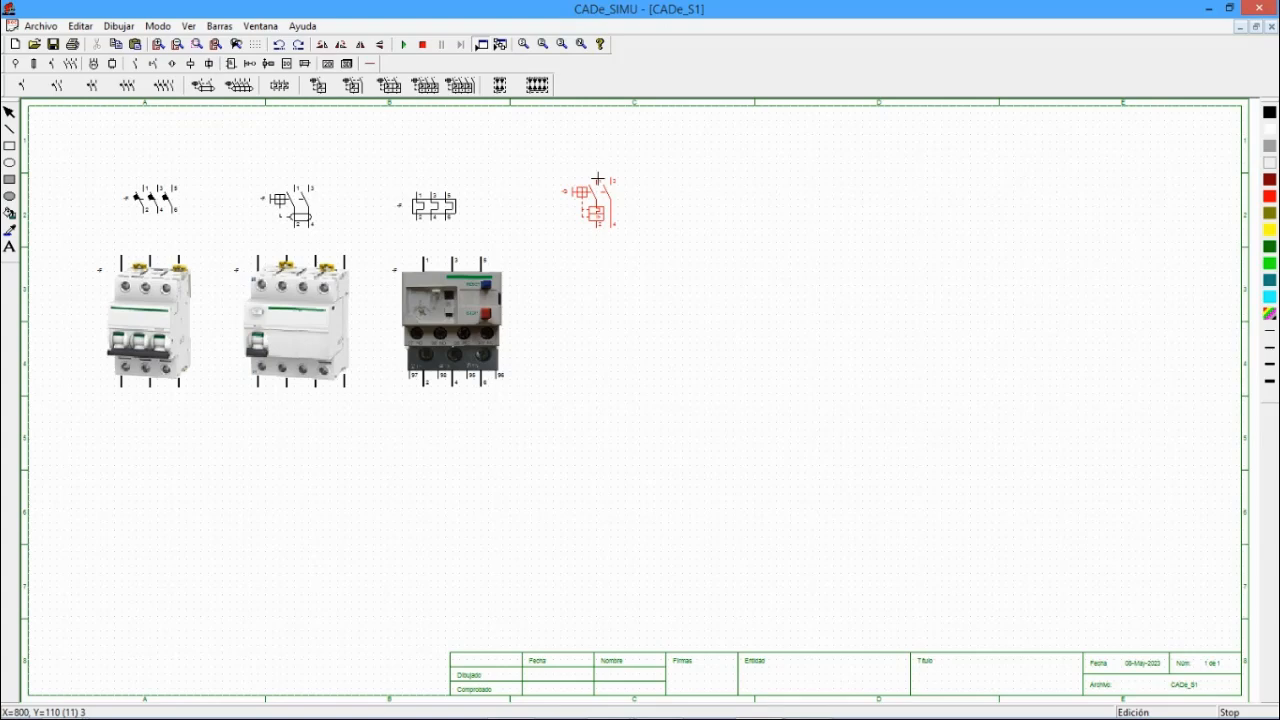
key("Escape")
left_click(389, 86)
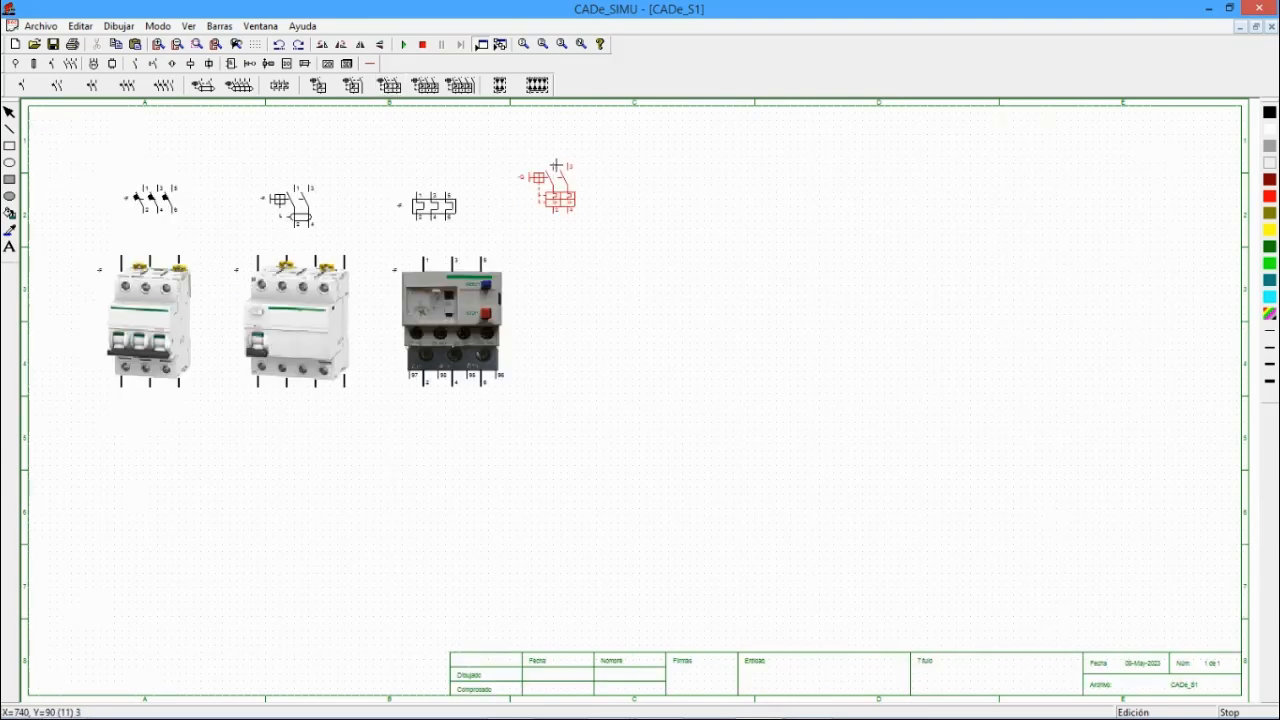
key("Escape")
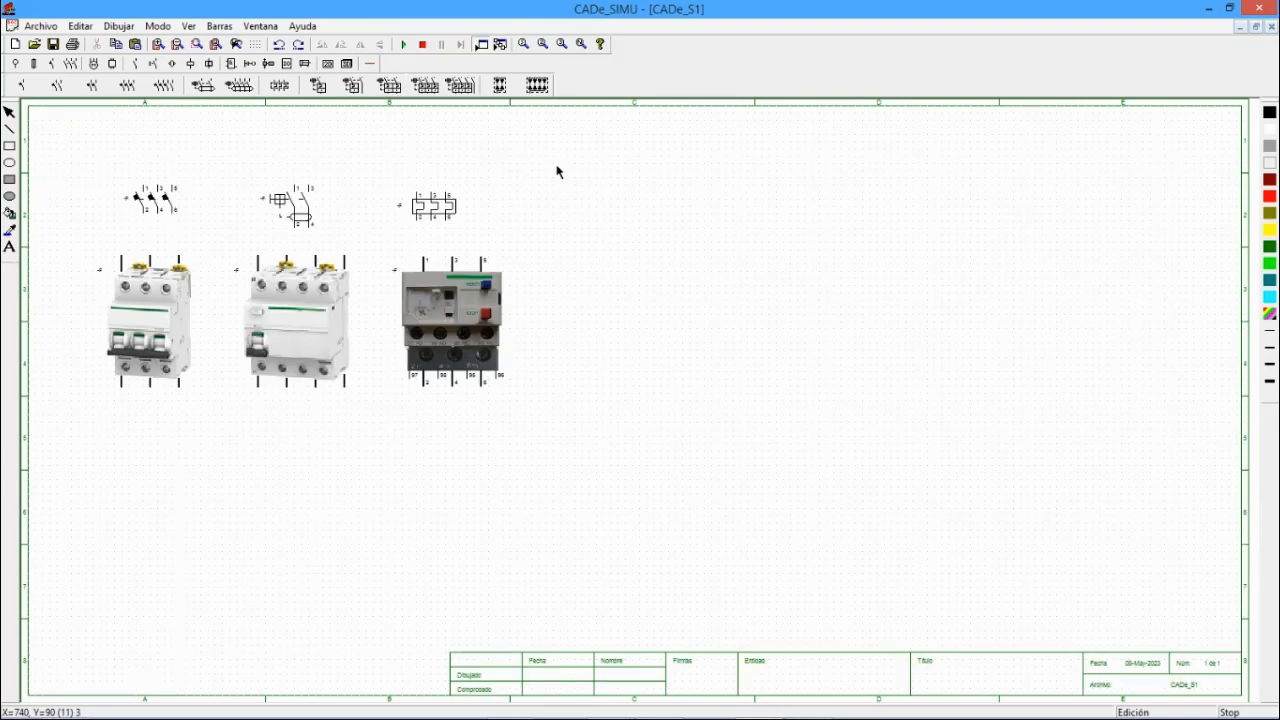
left_click(428, 86)
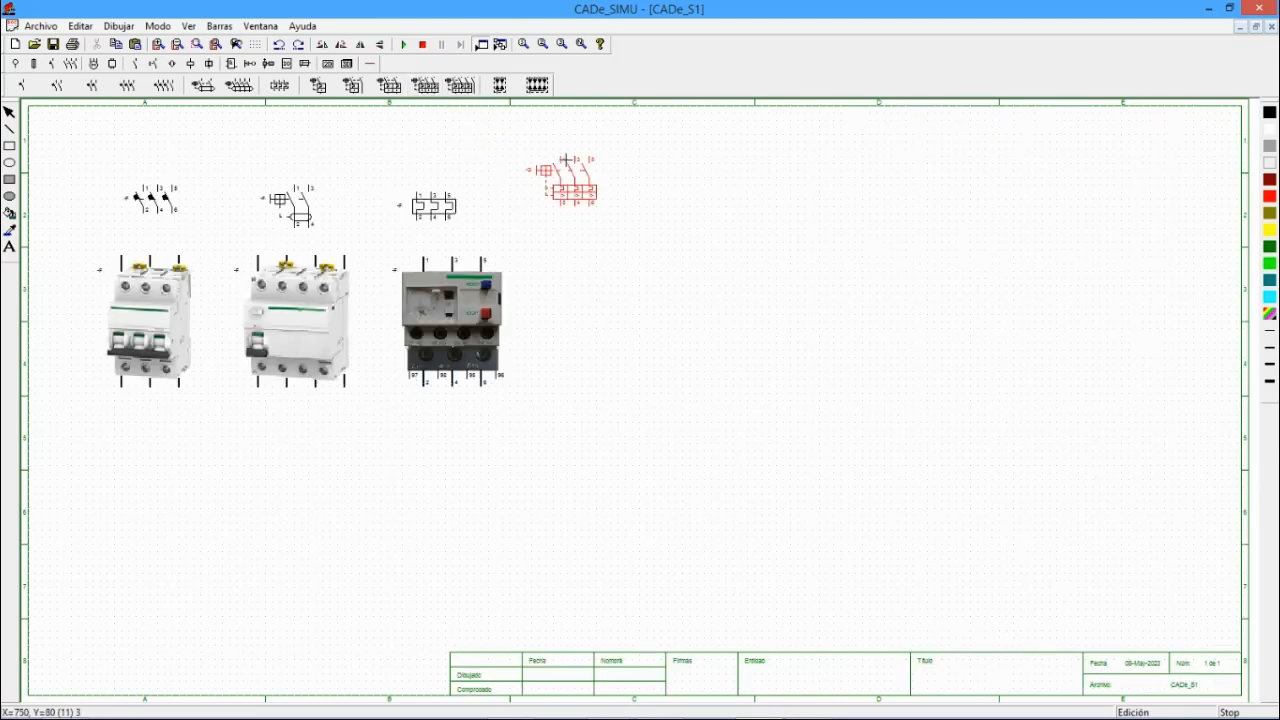
- Place the four-contact disyuntor symbol to the right of the thermal relay symbol, in the same row
left_click(460, 86)
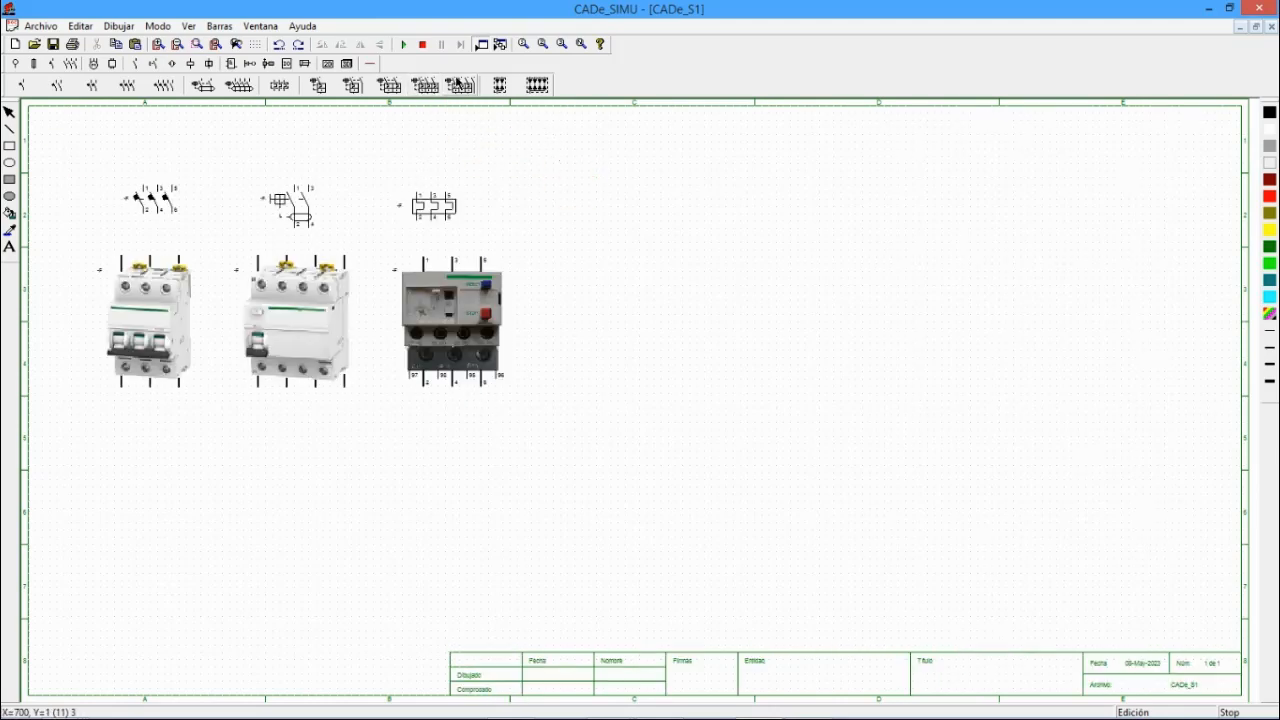
left_click(576, 188)
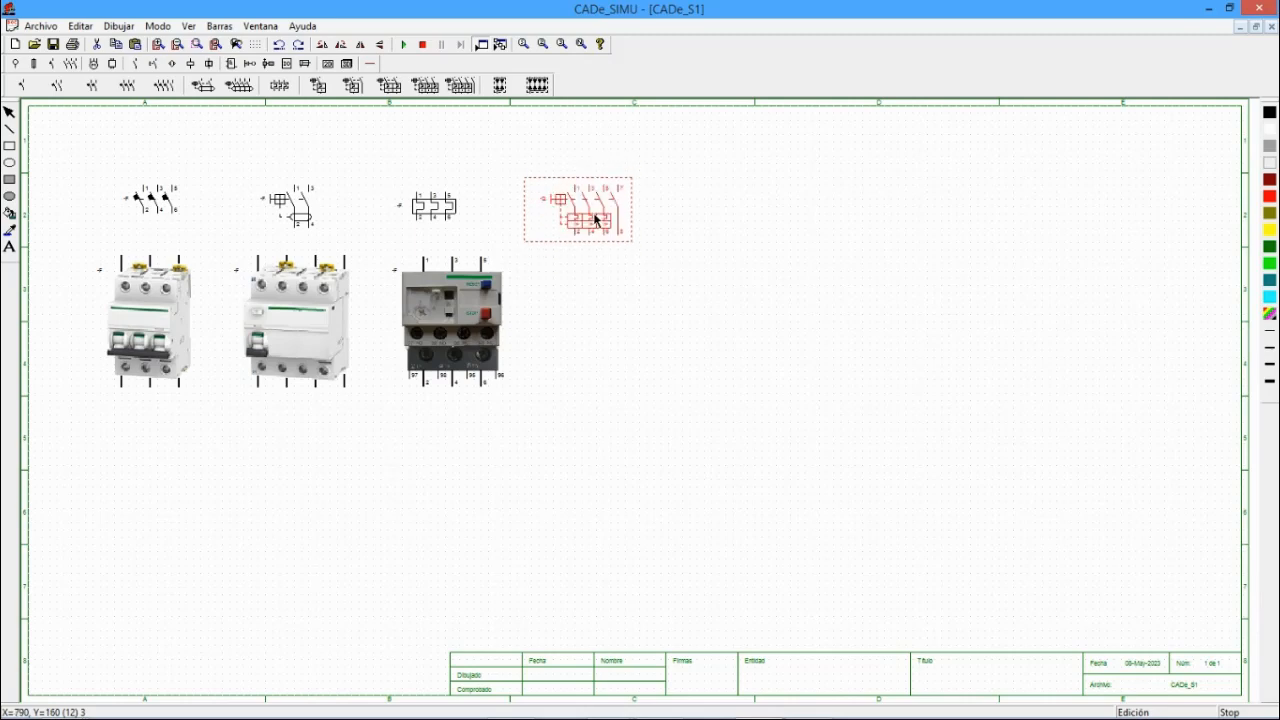
left_click(615, 213)
- Place the realistic disyuntor picture with red and black buttons below the disyuntor symbol and align it with the other device pictures
left_click(329, 64)
left_click(329, 66)
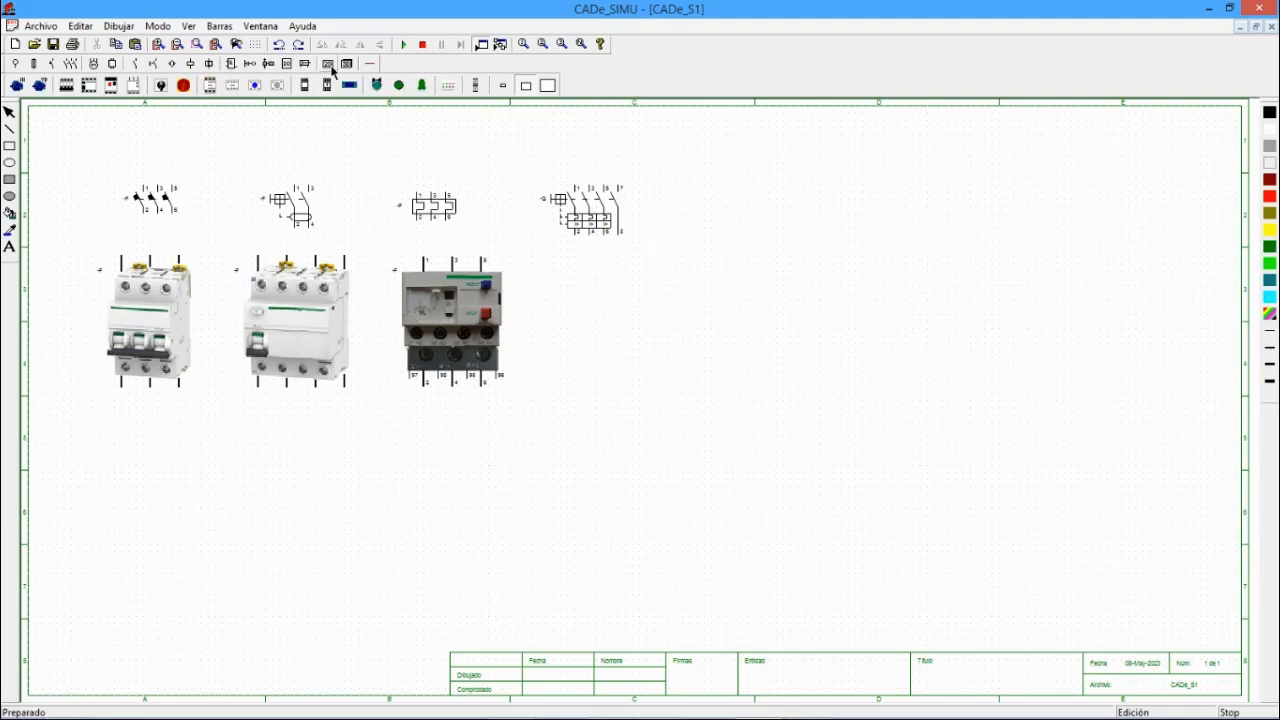
left_click(112, 87)
left_click(570, 278)
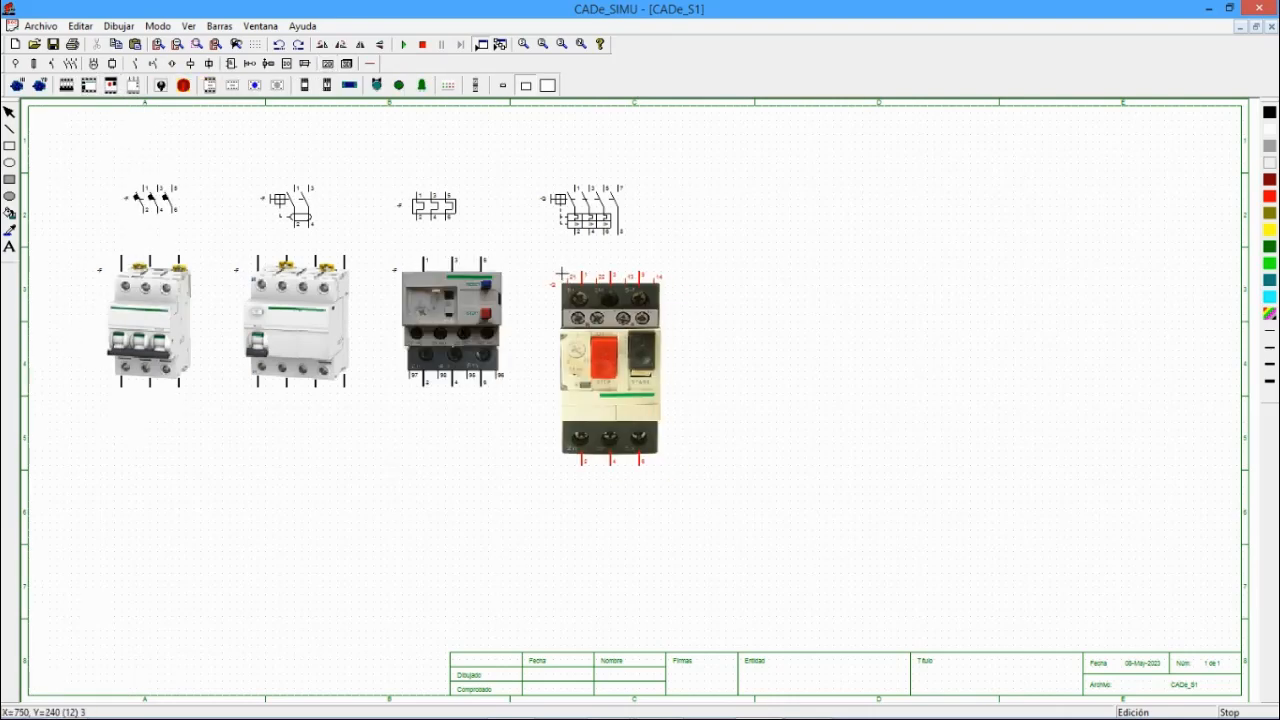
left_click(590, 335)
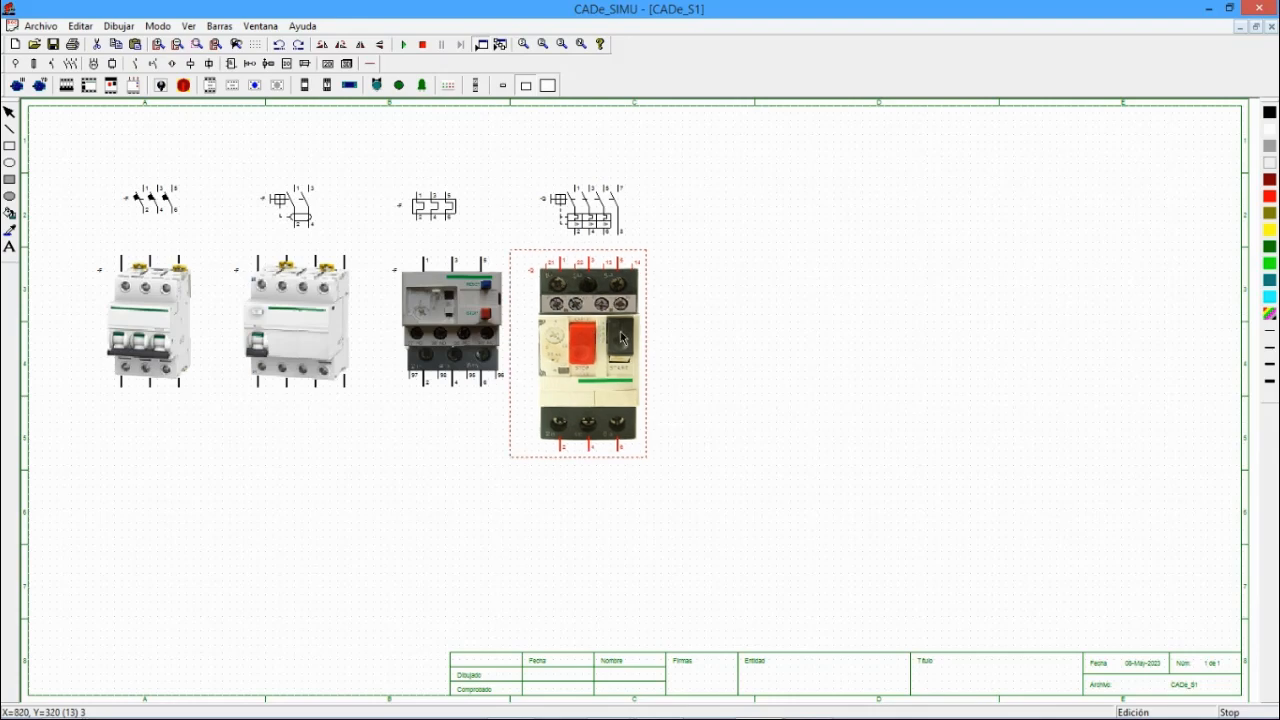
left_click(682, 341)
left_click_drag(608, 374, 614, 375)
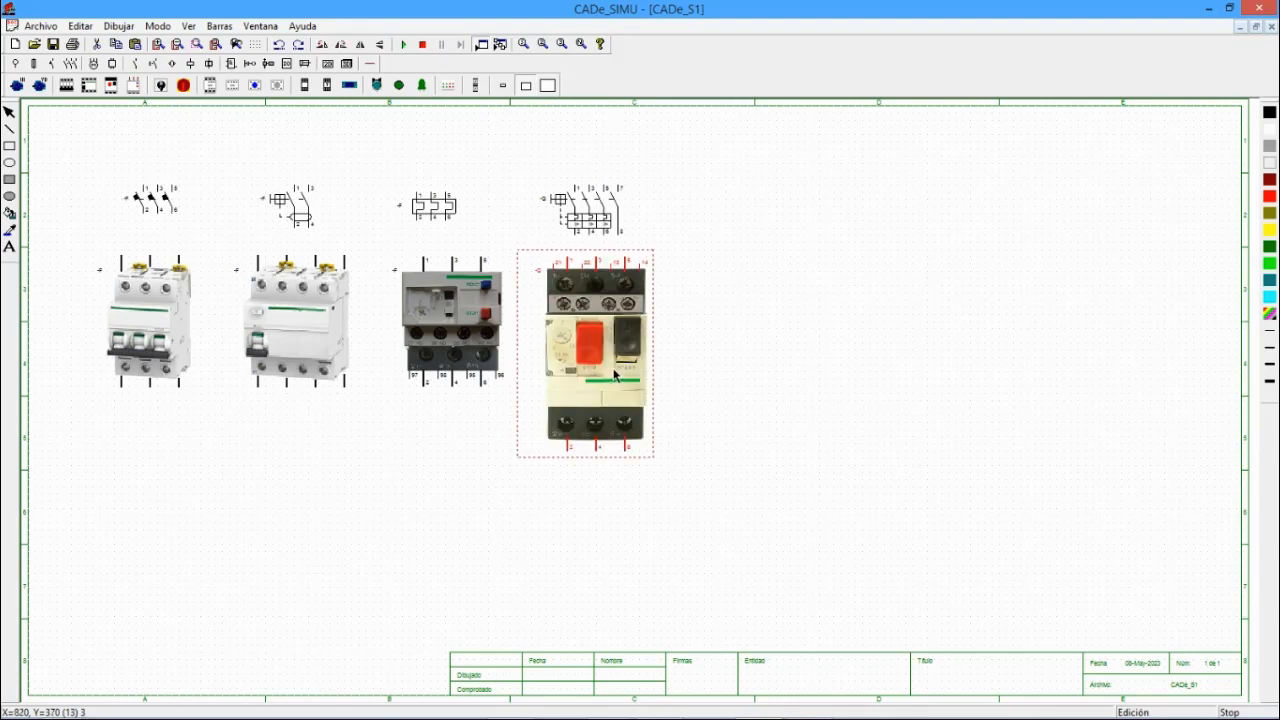
left_click_drag(619, 389, 588, 388)
left_click(664, 232)
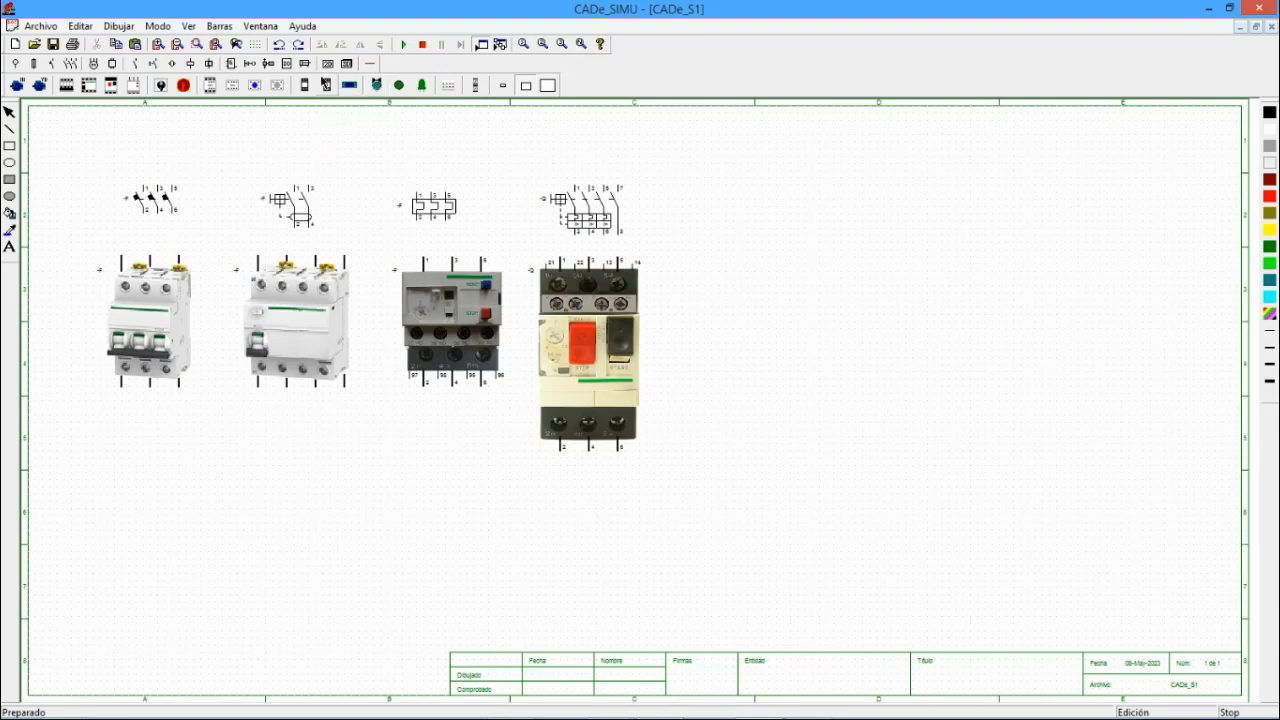
- Place the two-pole surge limiter symbol to the right of the disyuntor symbol
left_click(56, 65)
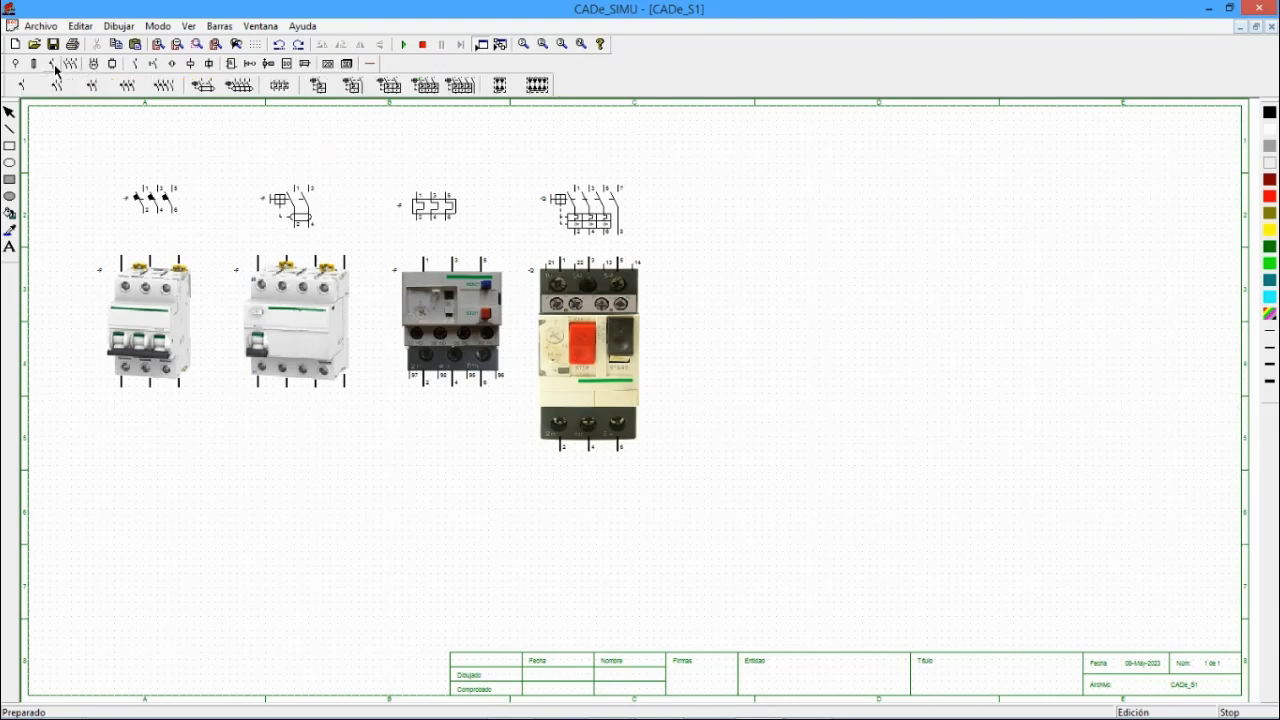
left_click(502, 88)
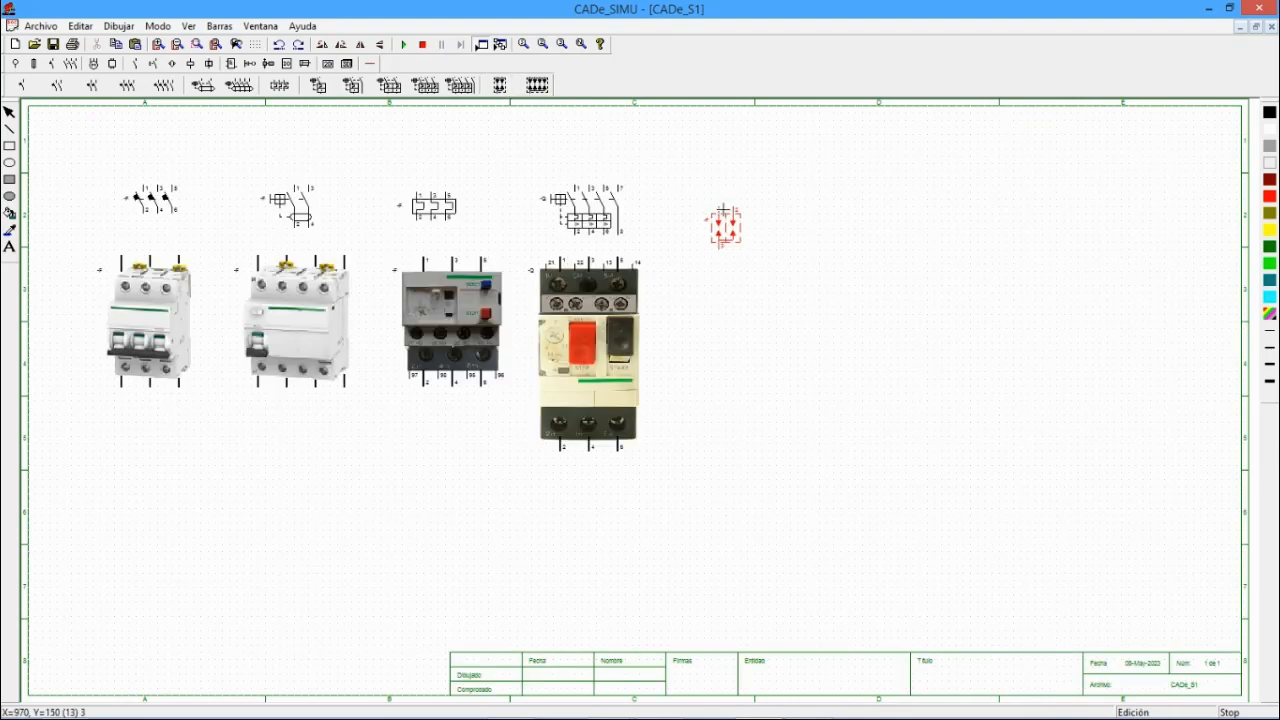
left_click(727, 213)
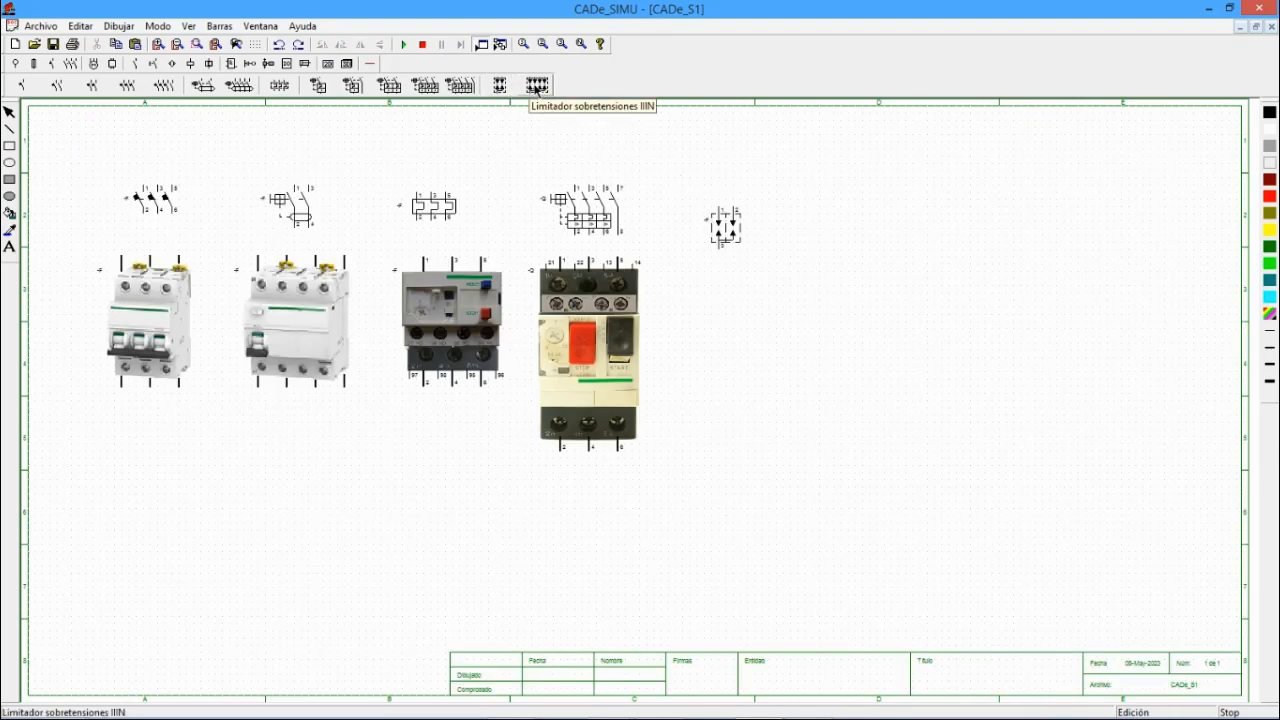
- Place the IIIN surge limiter symbol beside the two-pole one and align both at the same height
left_click(537, 88)
left_click(794, 229)
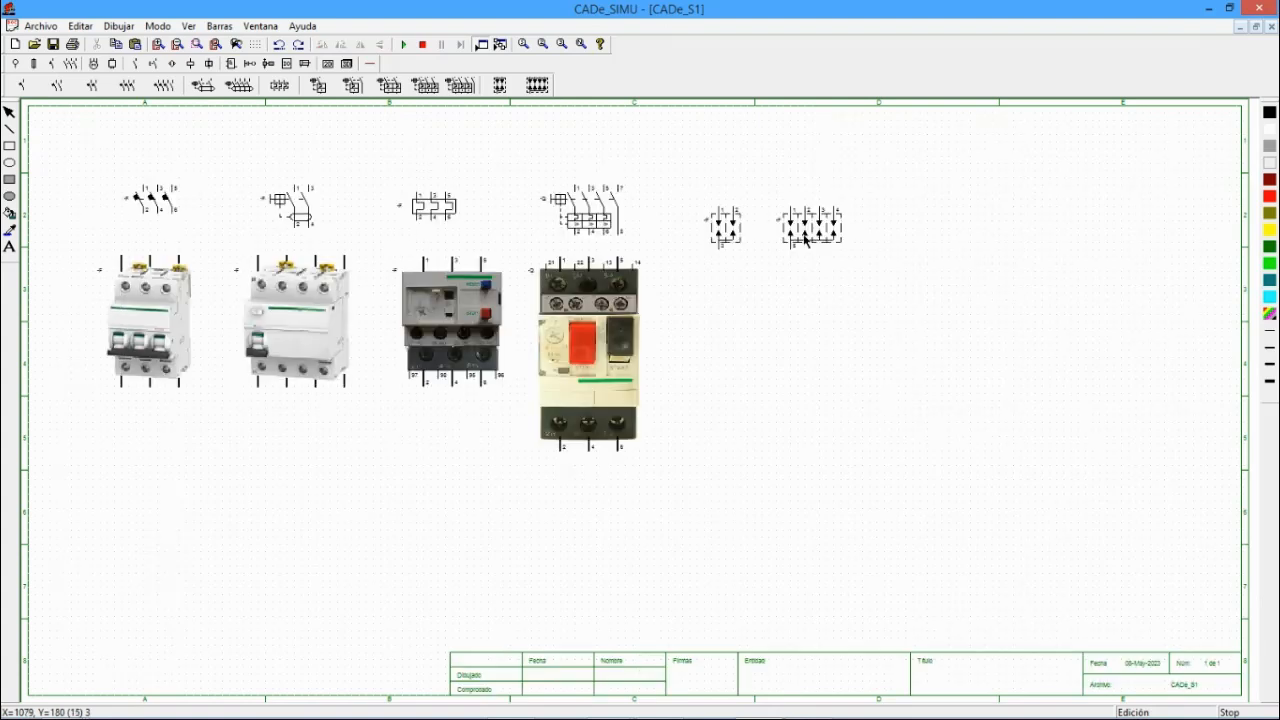
left_click(830, 248)
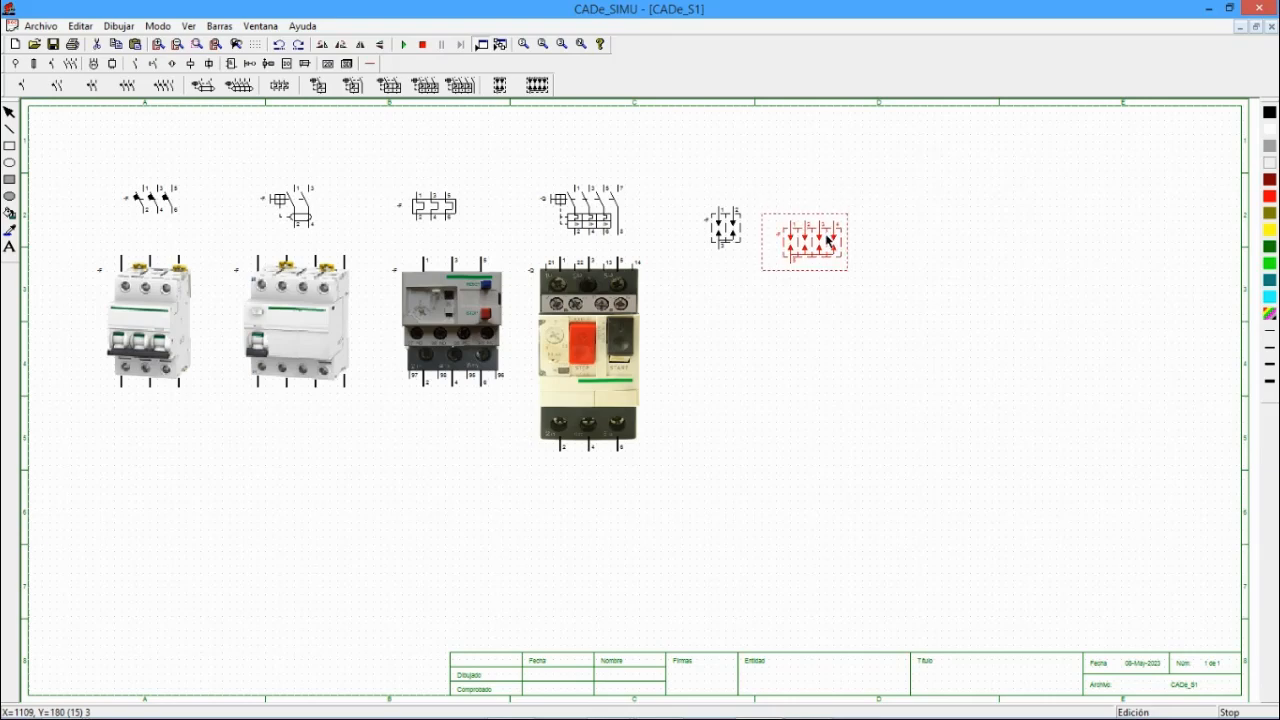
left_click_drag(826, 236, 826, 221)
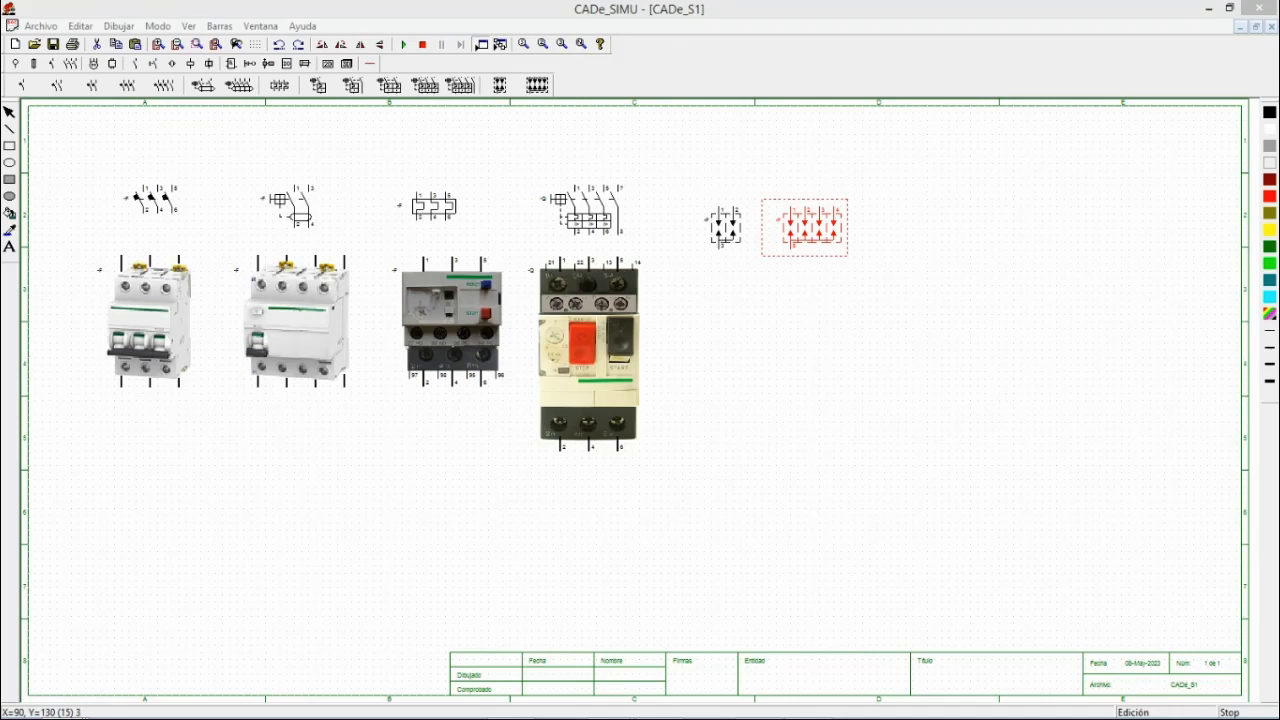
left_click(394, 477)
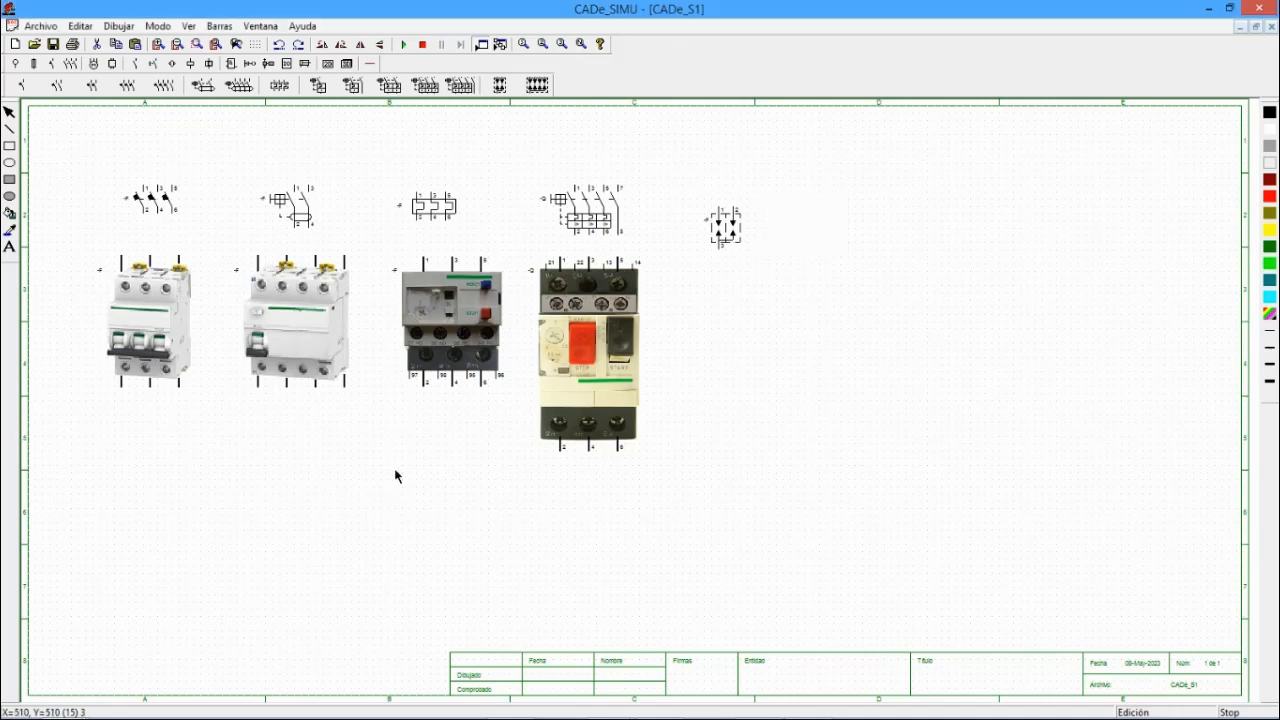
- Delete the IIIN and two-pole surge limiter symbols from the sheet
left_click(345, 65)
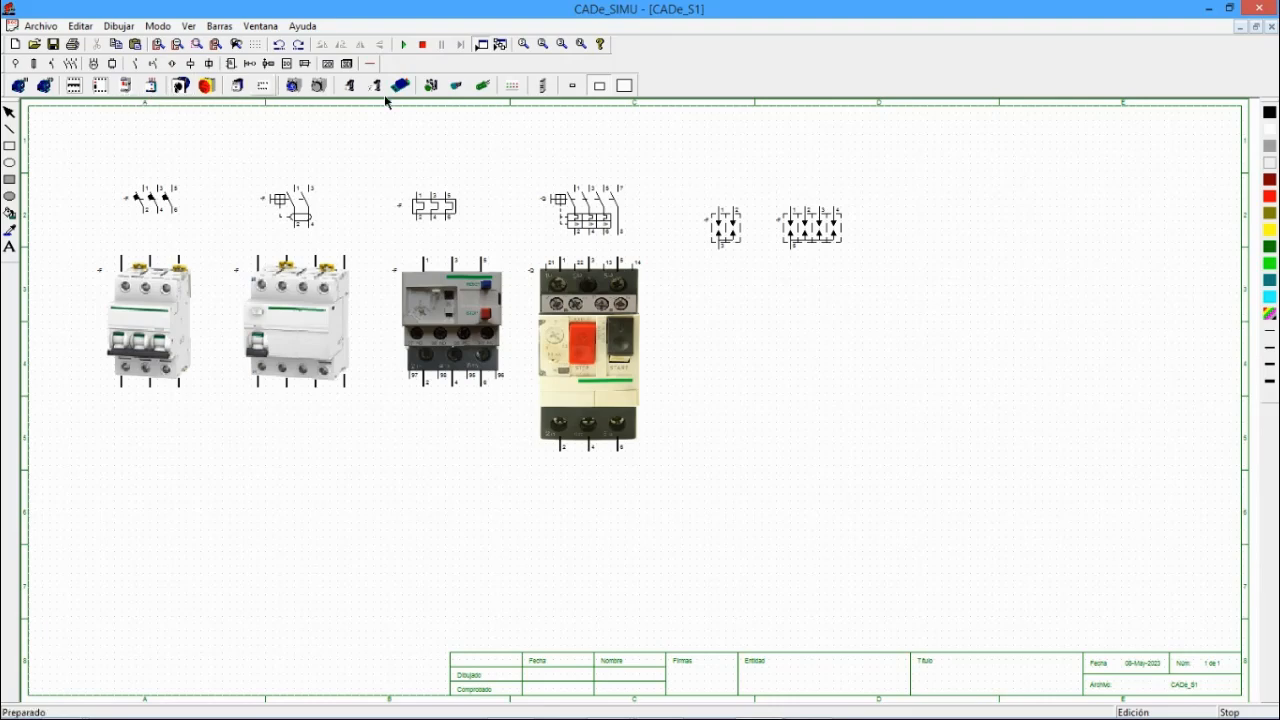
left_click(814, 236)
left_click(814, 237)
left_click(814, 237)
left_click(814, 237)
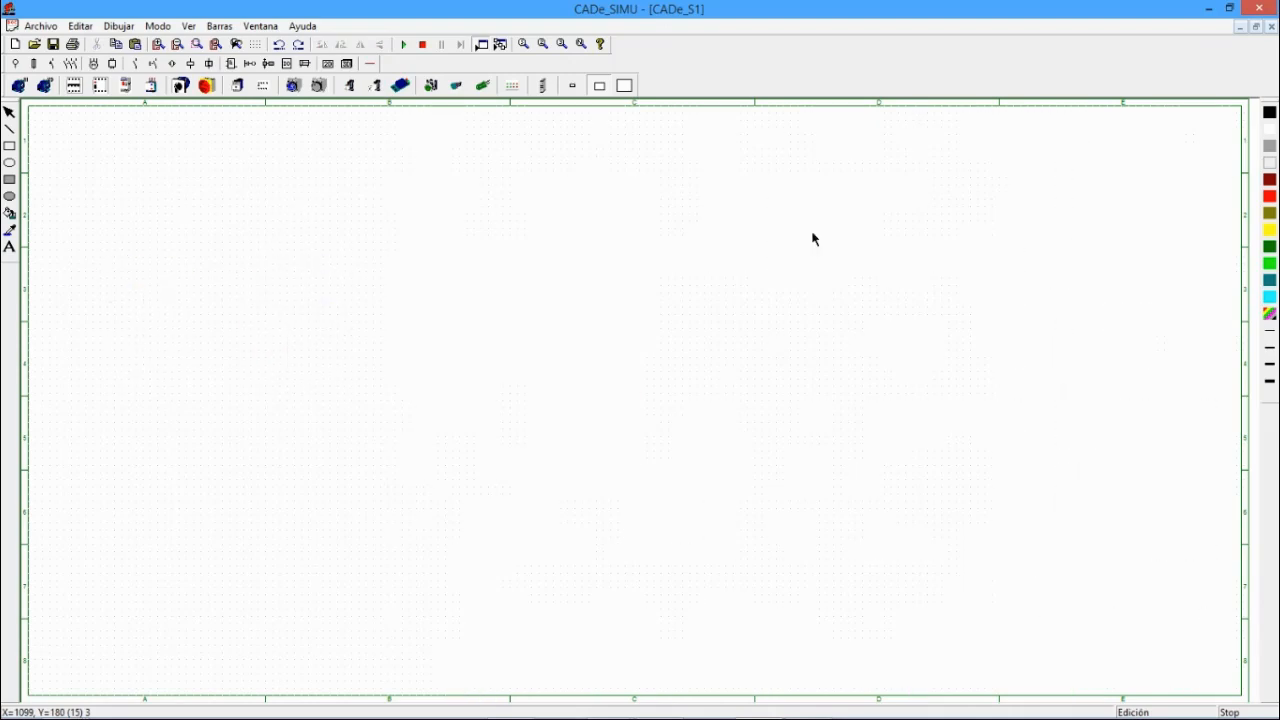
left_click(816, 237)
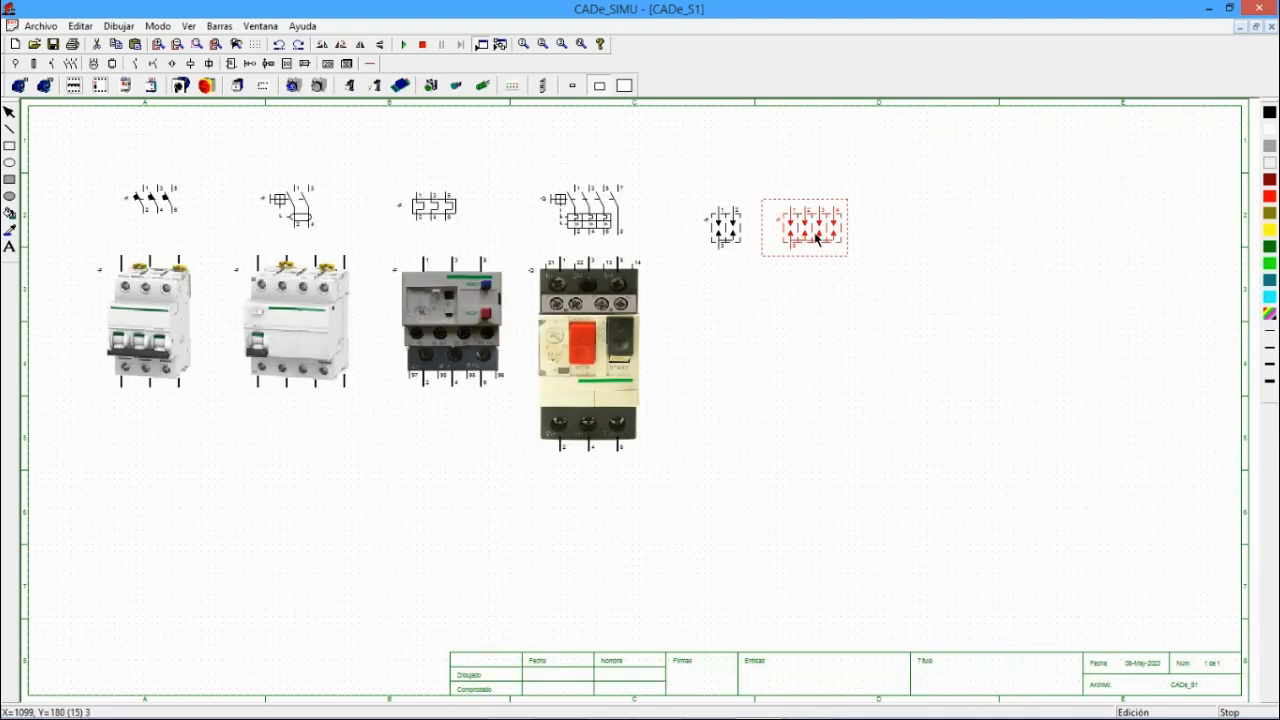
key("Delete")
left_click(727, 228)
key("Delete")
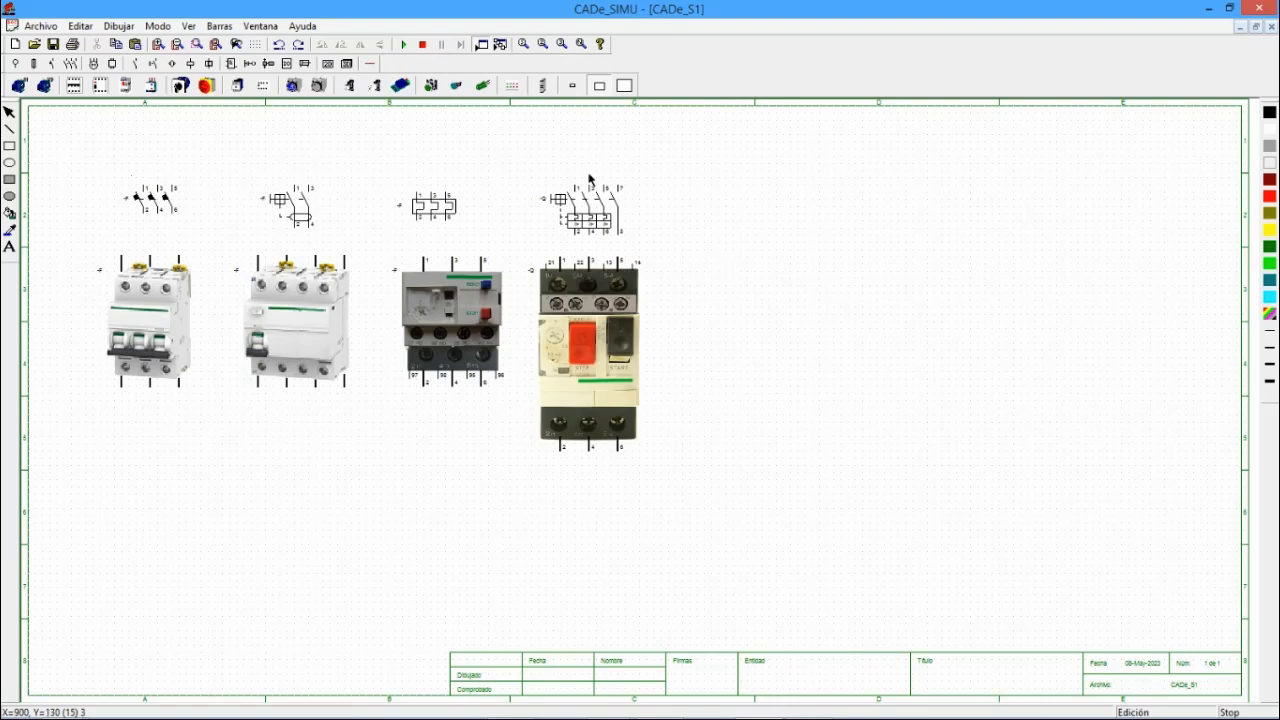
- Open the MOTOR 3 DLANDER.CAD drawing and examine the disyuntor and thermal relay F1 in its power circuit
left_click(44, 26)
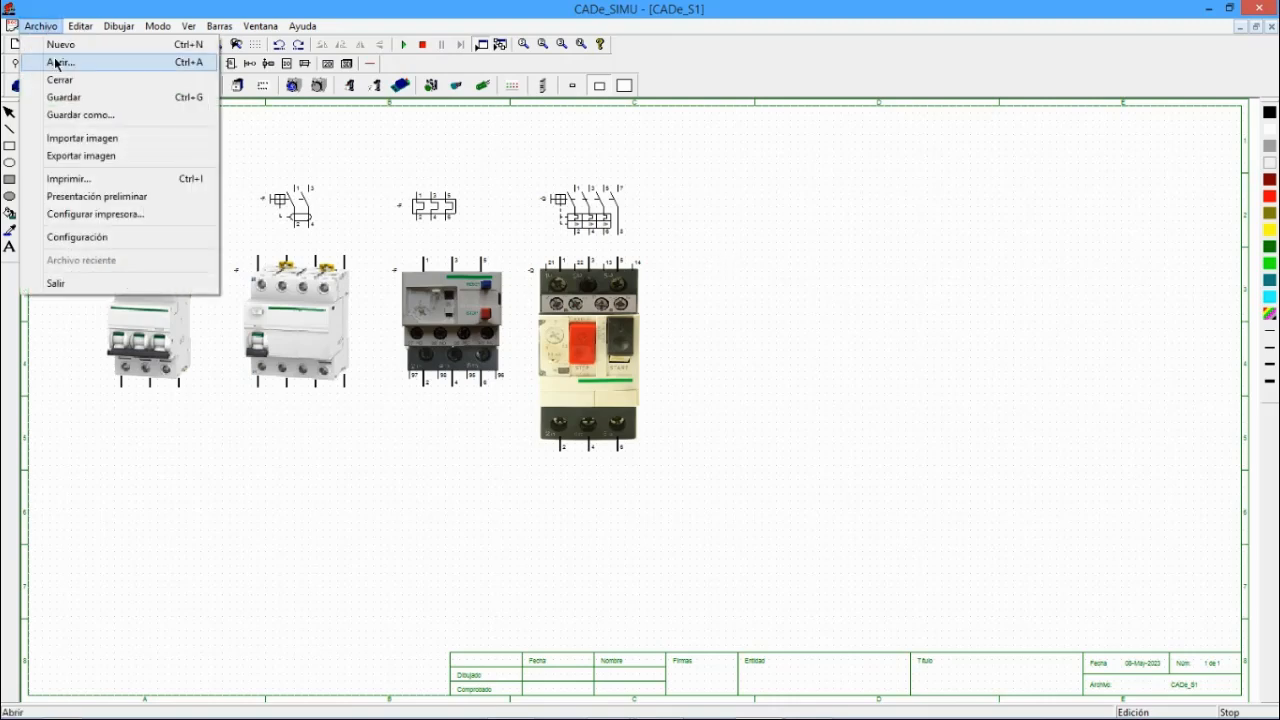
left_click(57, 62)
left_click(524, 341)
left_click(983, 552)
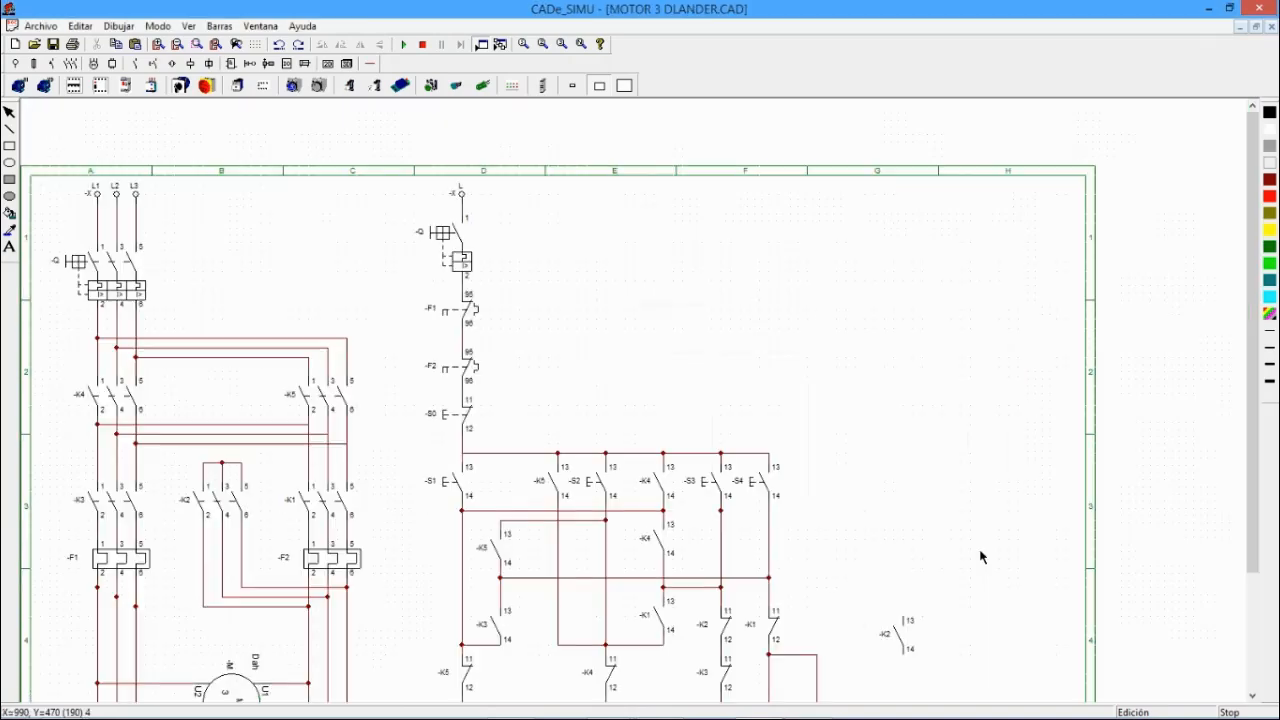
scroll(446, 317, "down", 2)
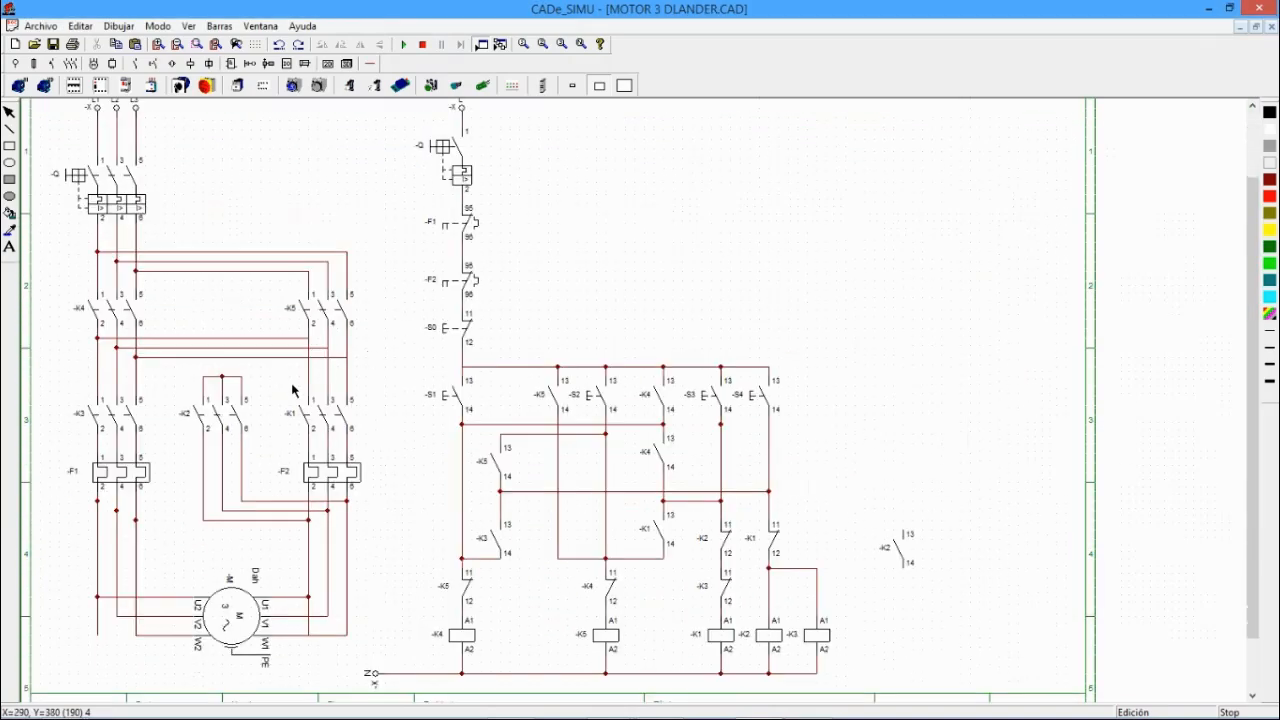
left_click(101, 205)
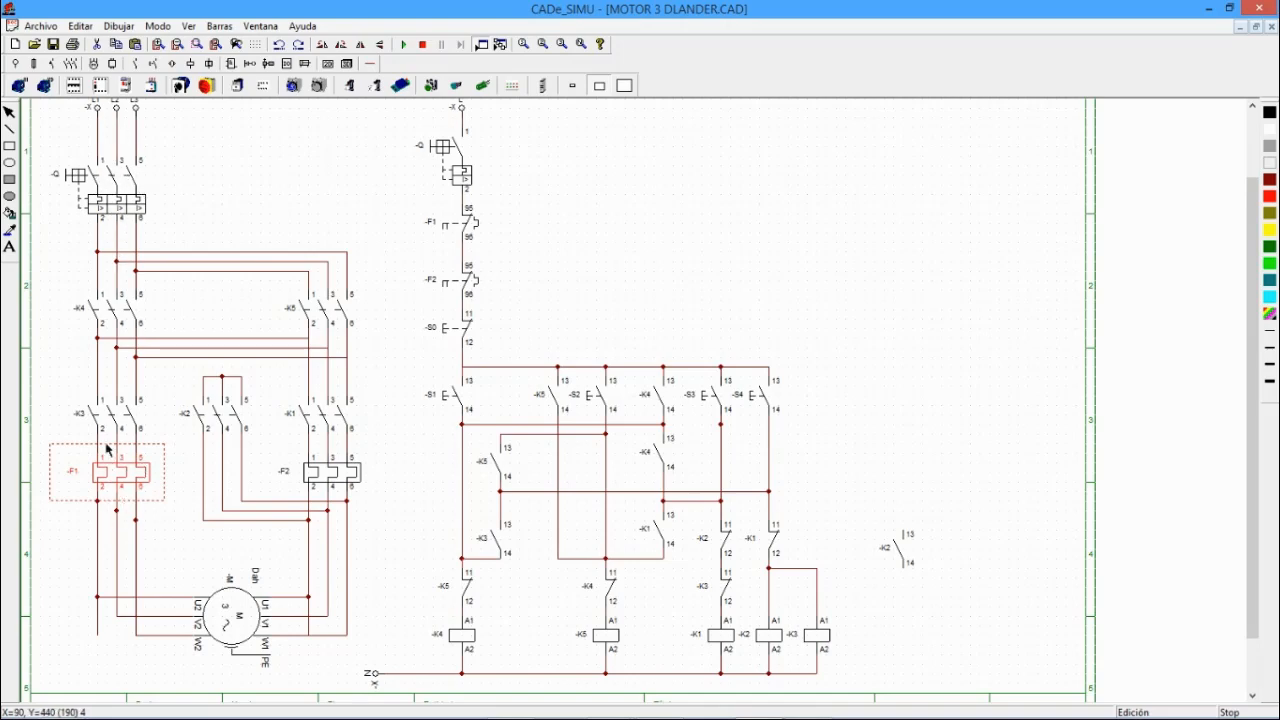
left_click(177, 575)
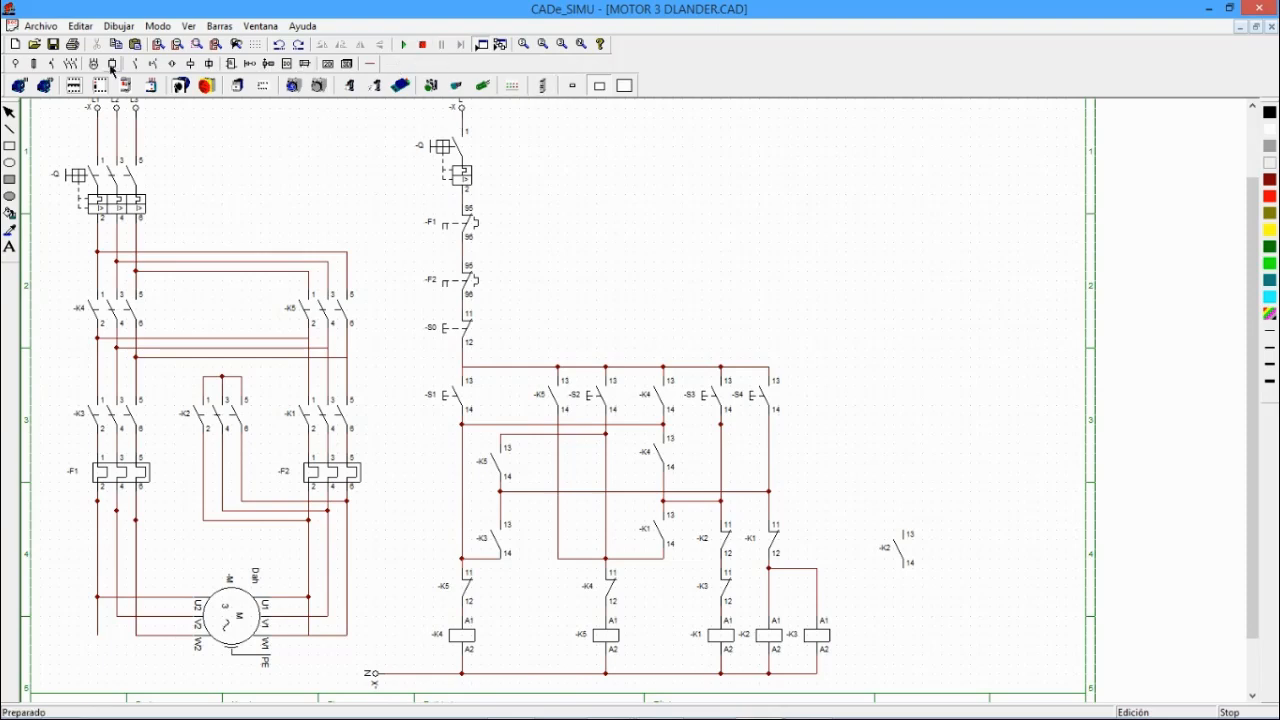
- Show the power supply symbols, minimize the MOTOR 3 DLANDER drawing and return to the maximized CADe_S1 sheet
left_click(17, 66)
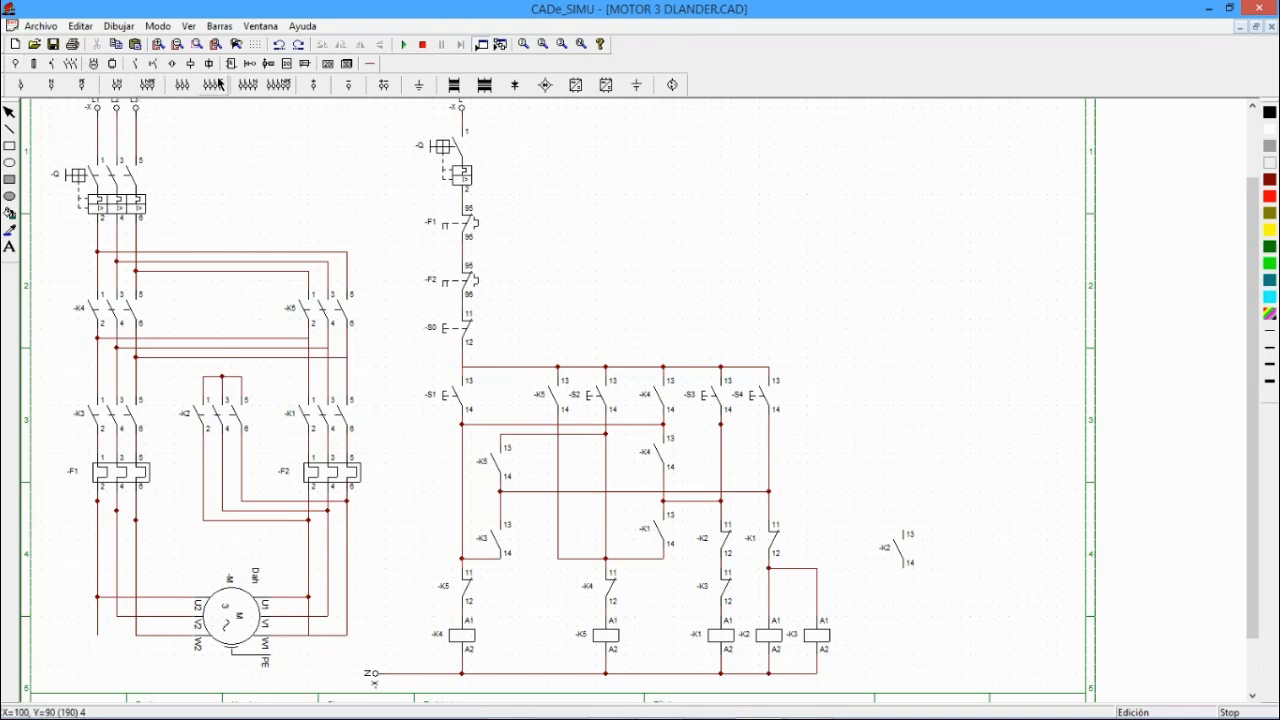
left_click(1240, 28)
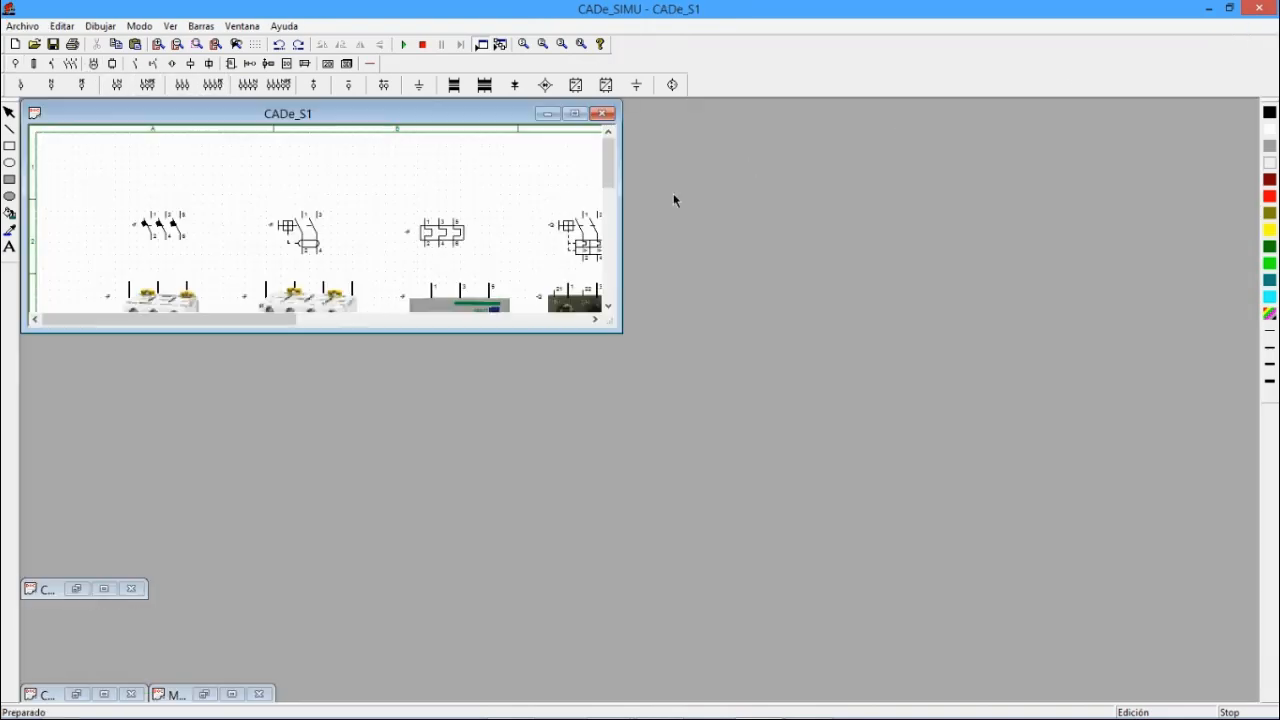
left_click(580, 122)
- Move the three-pole breaker and the differential, each symbol with its picture, to the right part of the sheet
left_click_drag(152, 325, 962, 325)
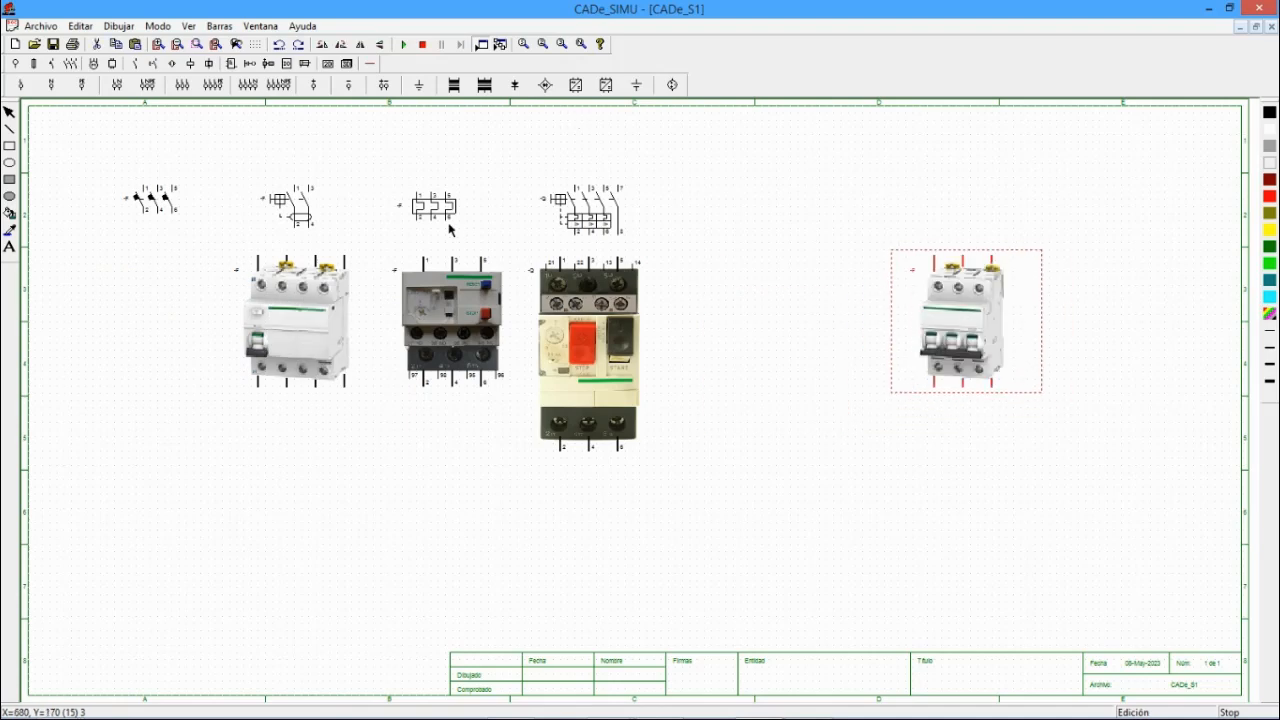
left_click_drag(168, 210, 970, 217)
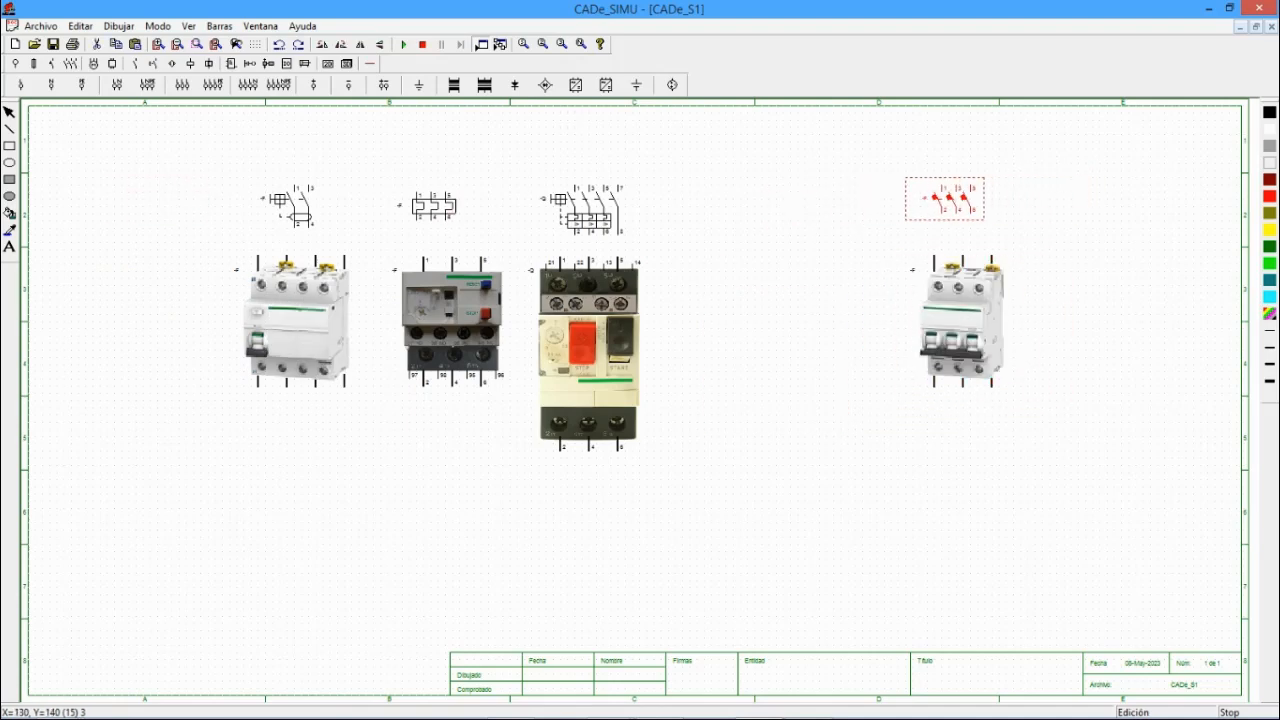
left_click_drag(323, 323, 833, 342)
left_click_drag(290, 207, 803, 212)
- Shift the disyuntor and the thermal relay, each symbol with its picture, to the right towards the differential
left_click_drag(636, 326, 701, 326)
left_click_drag(596, 222, 662, 218)
left_click_drag(447, 303, 504, 313)
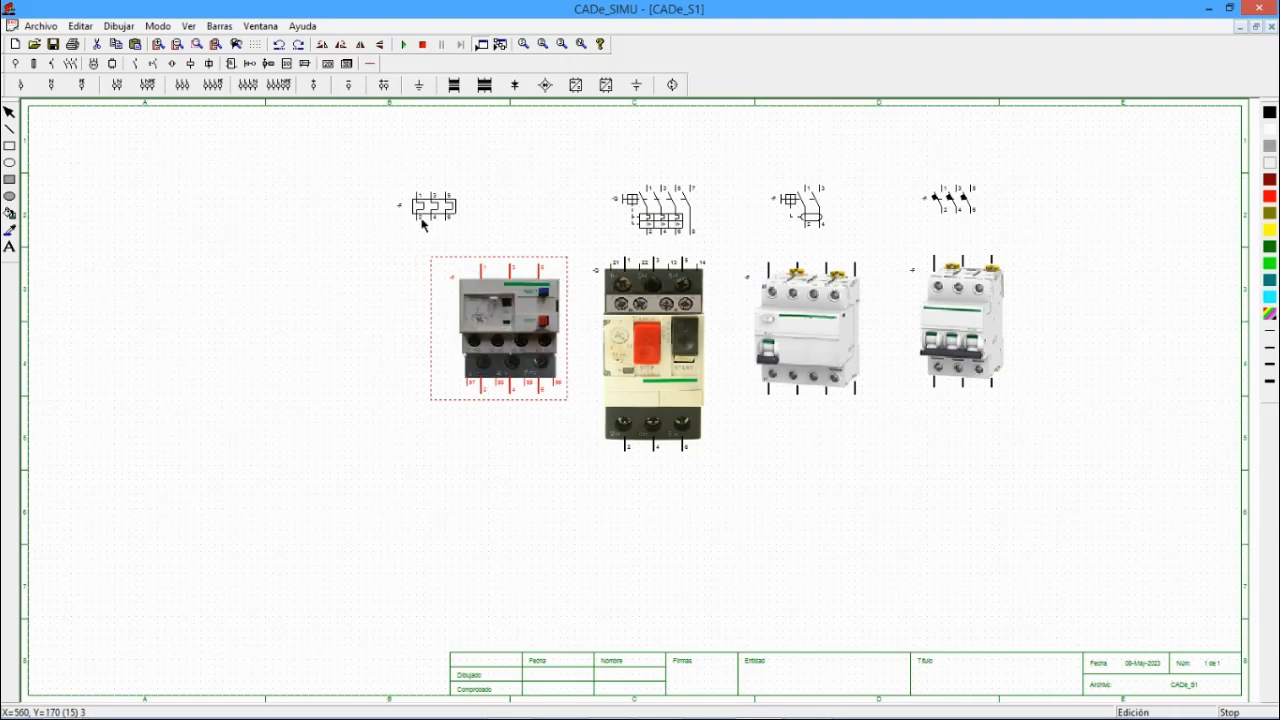
left_click_drag(434, 218, 512, 224)
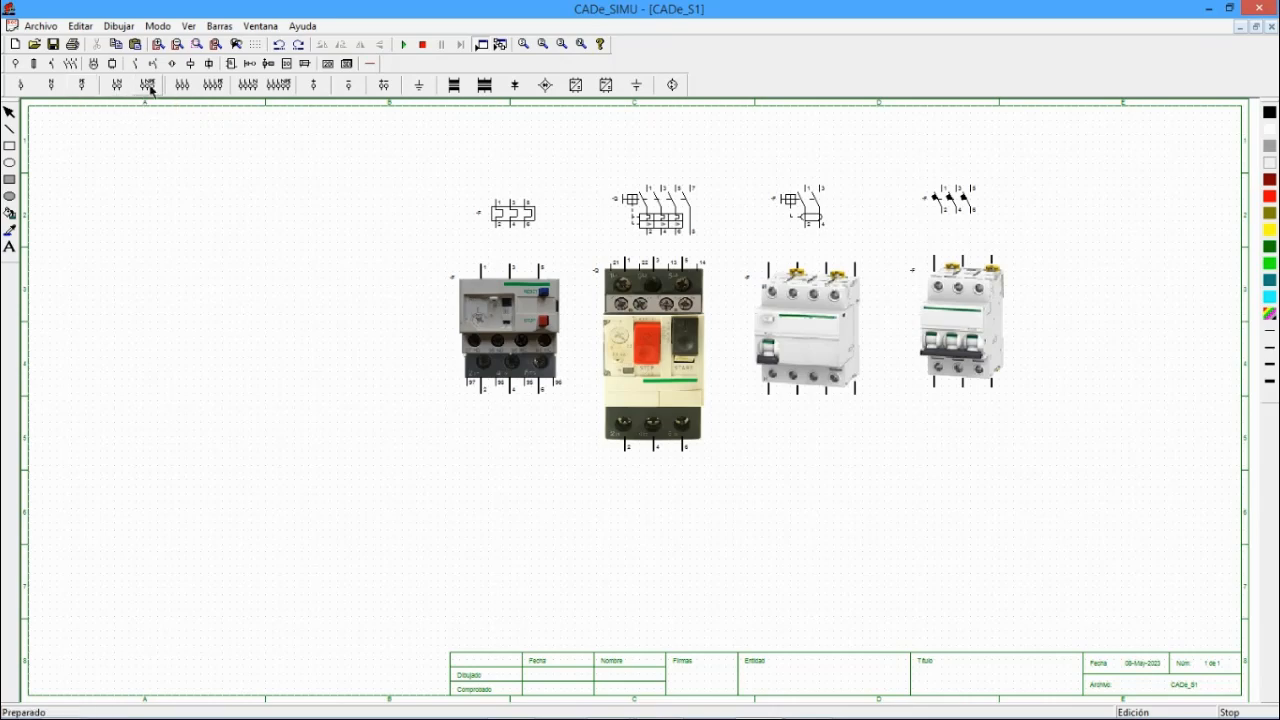
- Place the L1, L2, L3 and PE supply symbol in the upper-left corner of the sheet
left_click(216, 89)
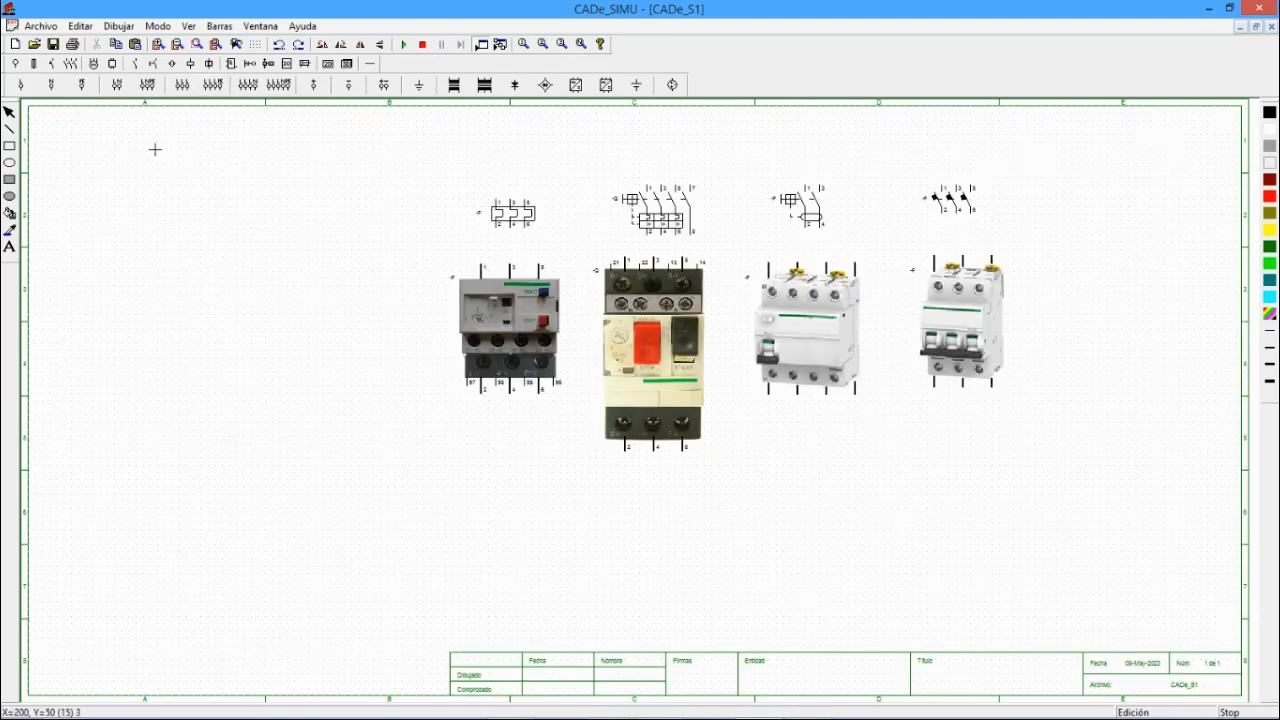
left_click(123, 149)
left_click_drag(142, 145, 132, 138)
left_click(152, 190)
left_click_drag(125, 141, 116, 143)
left_click(185, 175)
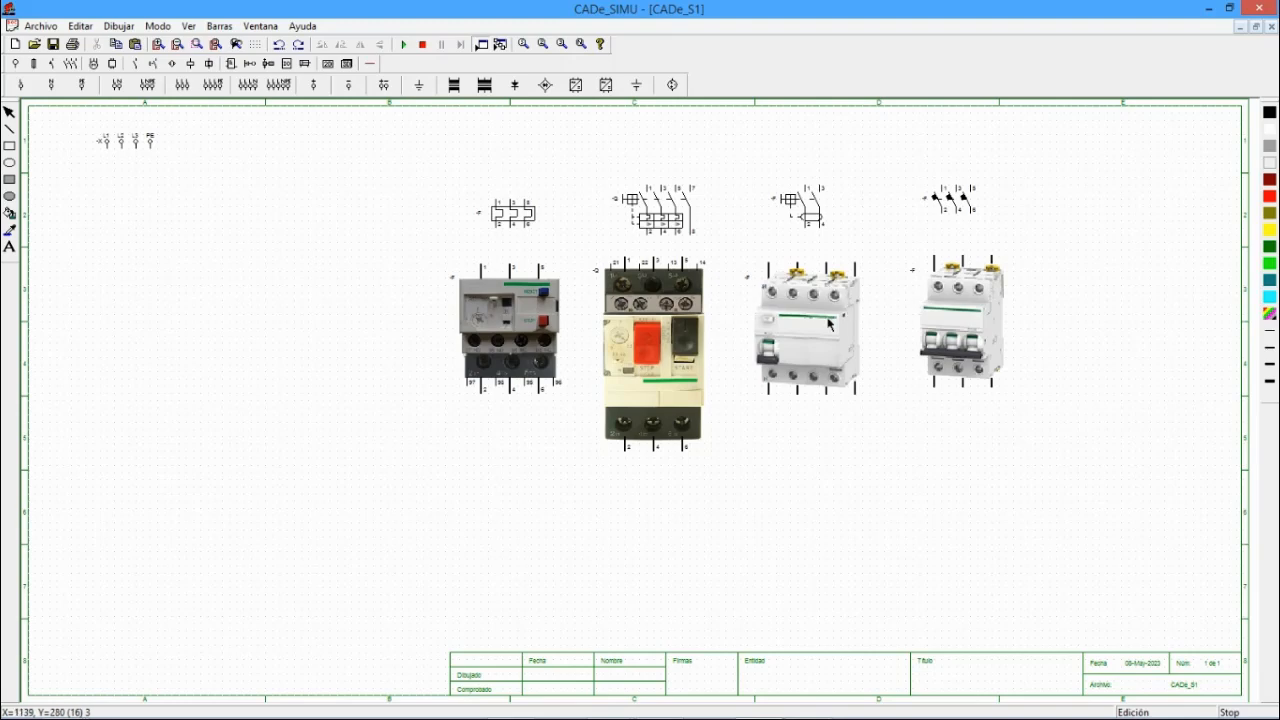
- Move the three-pole breaker symbol below the supply symbol, lined up with its L1, L2 and L3 terminals
left_click_drag(966, 206, 125, 186)
left_click(134, 222)
left_click(195, 184)
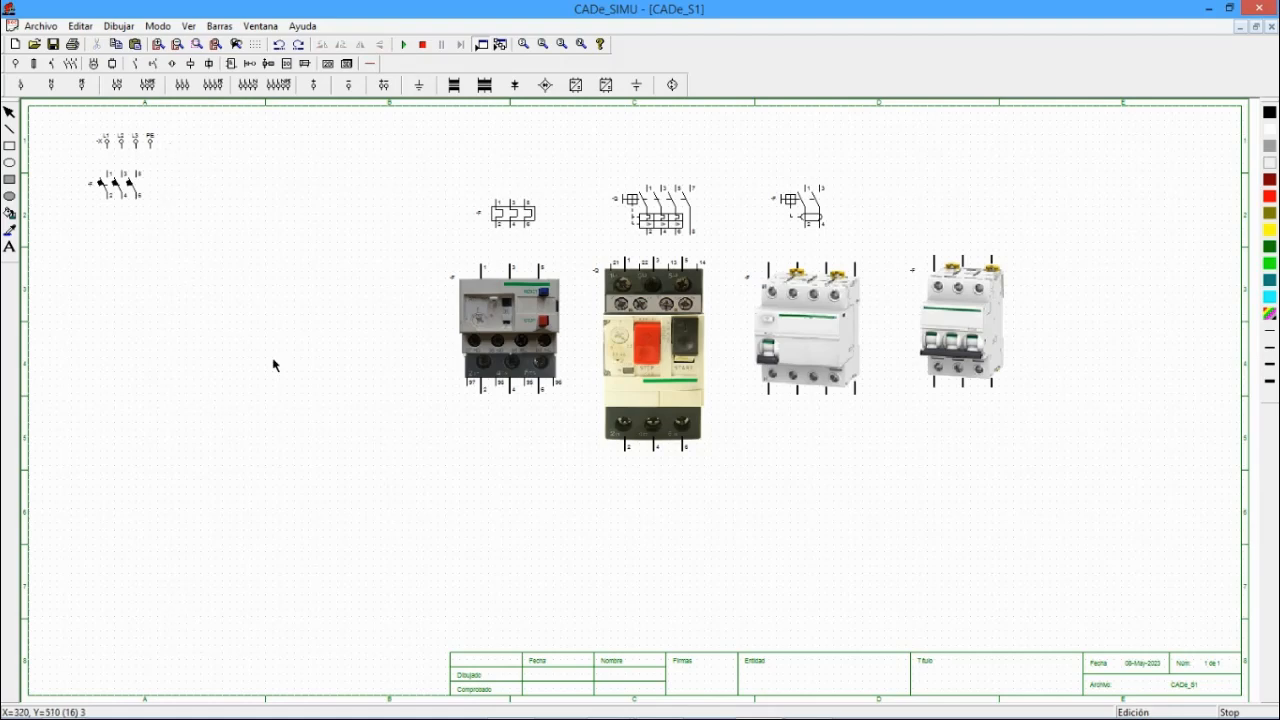
left_click(128, 195)
left_click_drag(128, 195, 128, 202)
left_click(181, 191)
- Place a four-pole breaker symbol below the three-pole breaker symbol
left_click(52, 64)
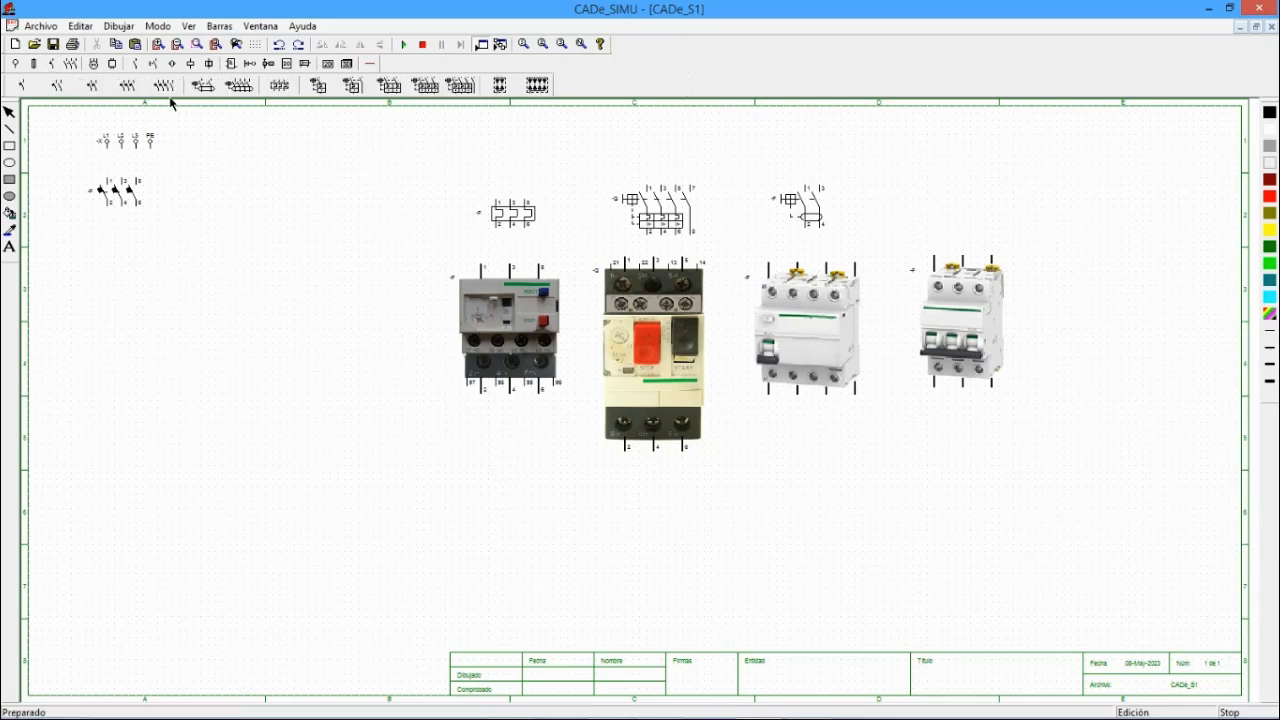
left_click(164, 86)
left_click(116, 233)
left_click(110, 233)
- Move the differential picture to the right of the breaker symbols under the supply
left_click(810, 326)
left_click_drag(810, 330, 816, 333)
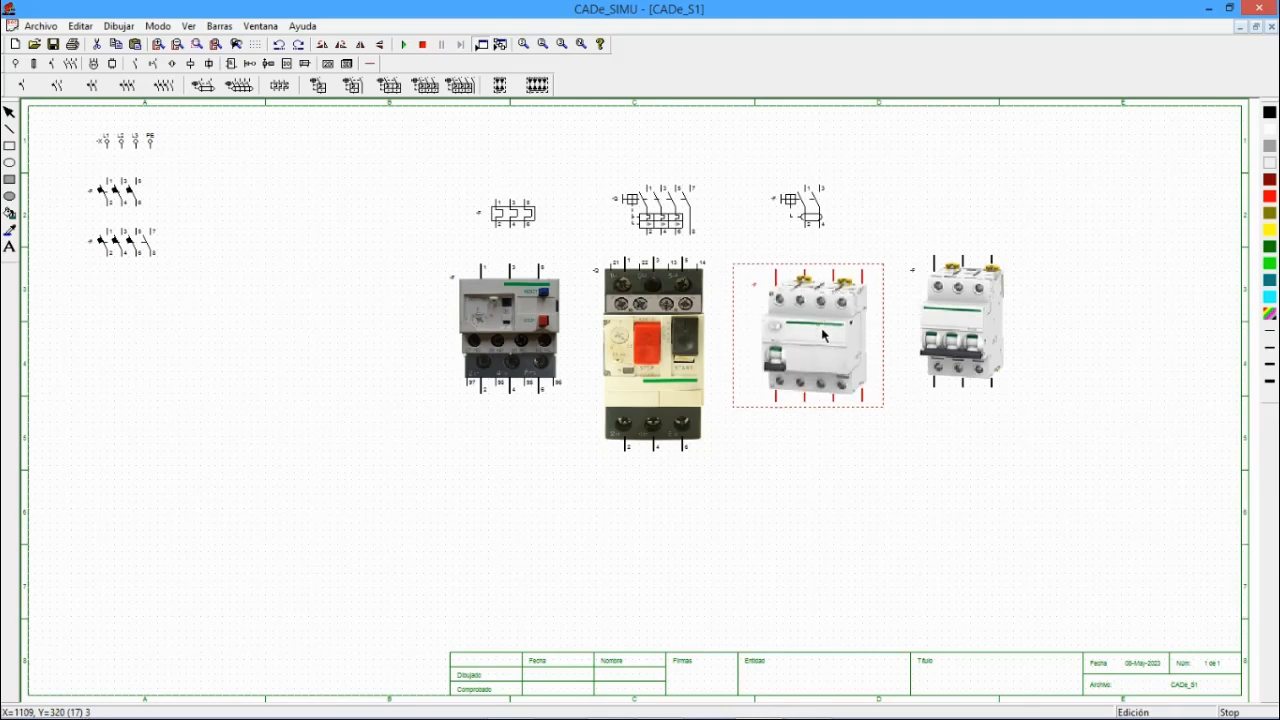
left_click(125, 247)
left_click_drag(778, 339, 275, 267)
- Delete the three-pole breaker symbol and move the four-pole breaker symbol up towards the supply symbol
left_click(140, 205)
key("Delete")
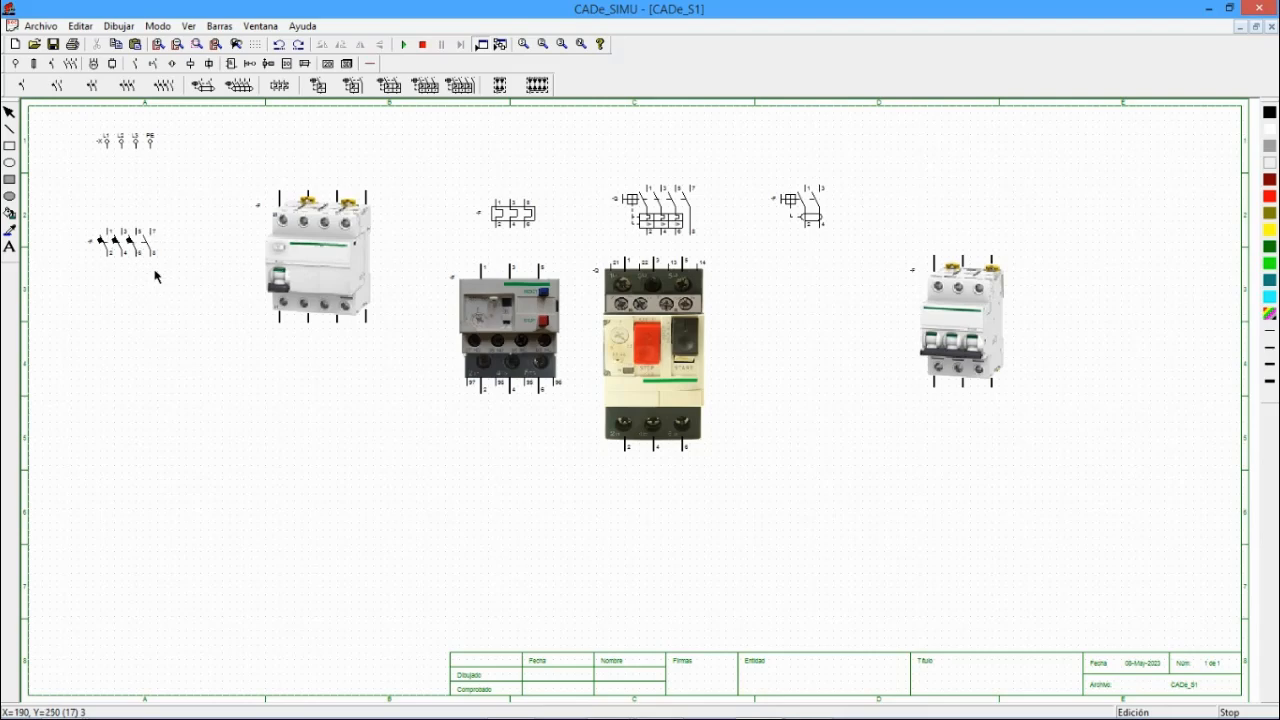
left_click(135, 246)
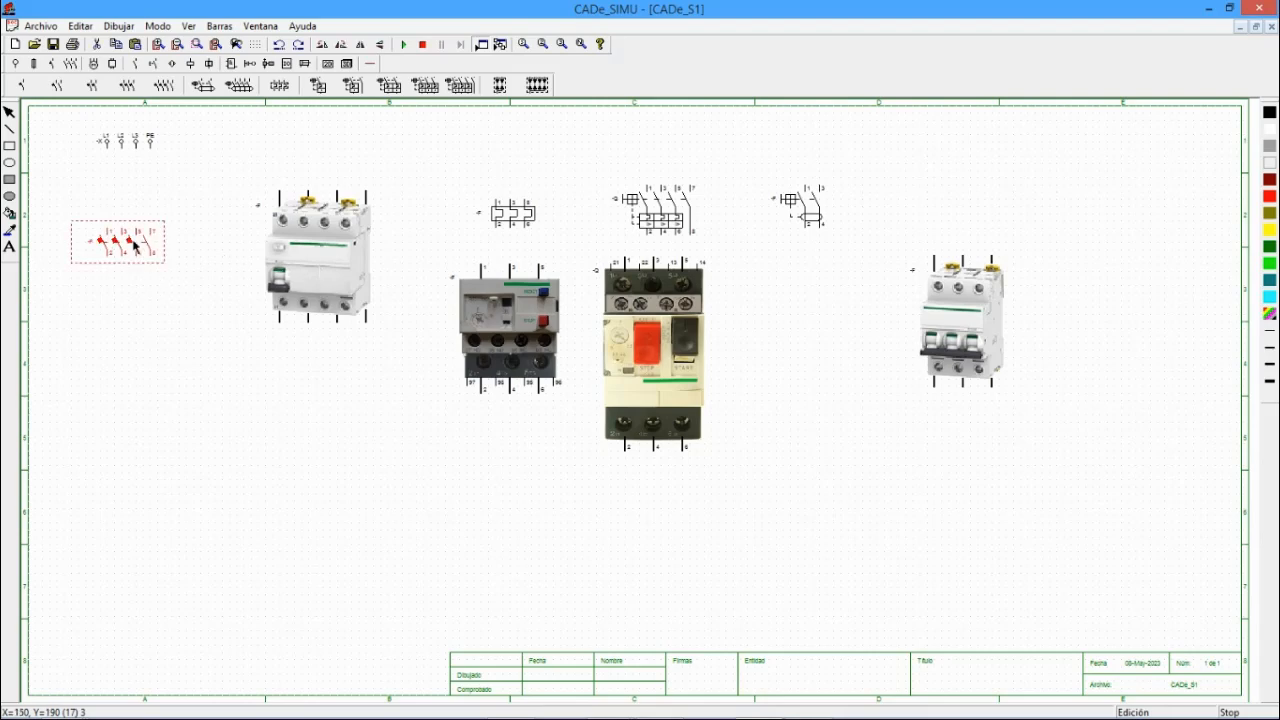
left_click_drag(135, 246, 104, 186)
- Return the differential picture to below its symbol and put a three-pole breaker symbol directly under the supply symbol
left_click_drag(342, 265, 820, 358)
left_click_drag(122, 212, 122, 177)
left_click(155, 238)
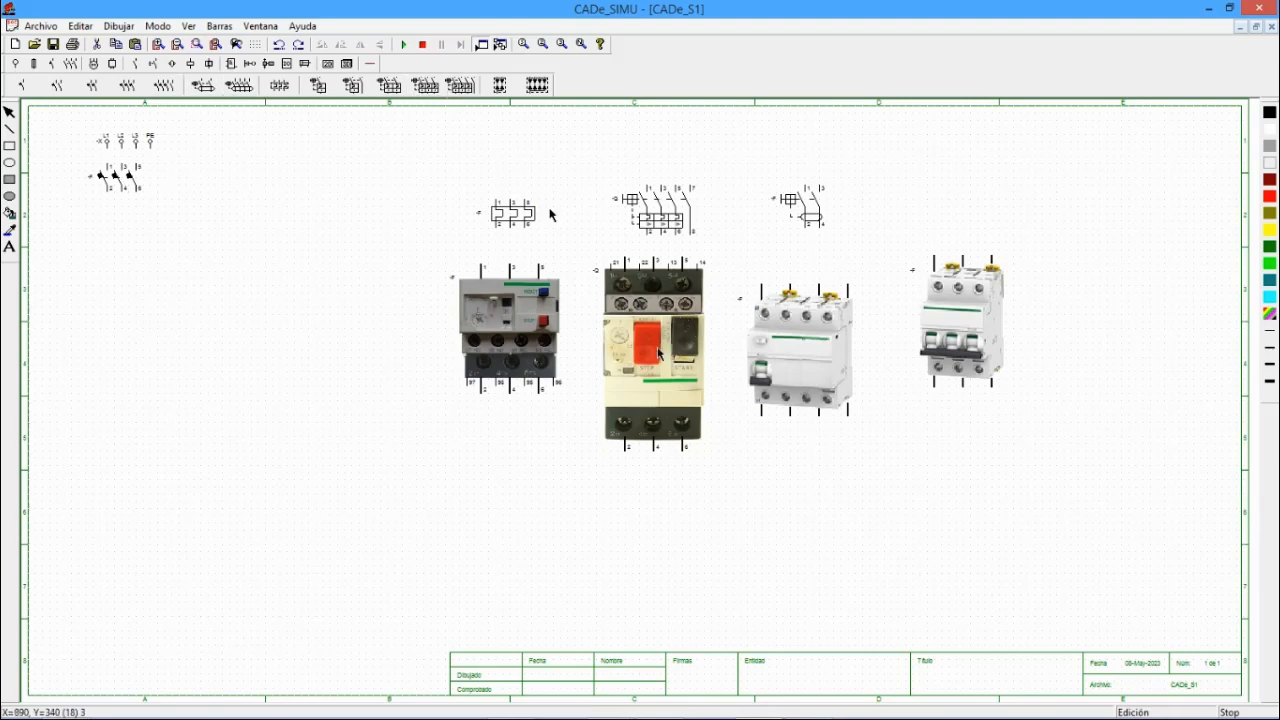
- Place a three-pole disyuntor symbol below the three-pole breaker symbol and move the realistic disyuntor picture to its right
left_click(426, 89)
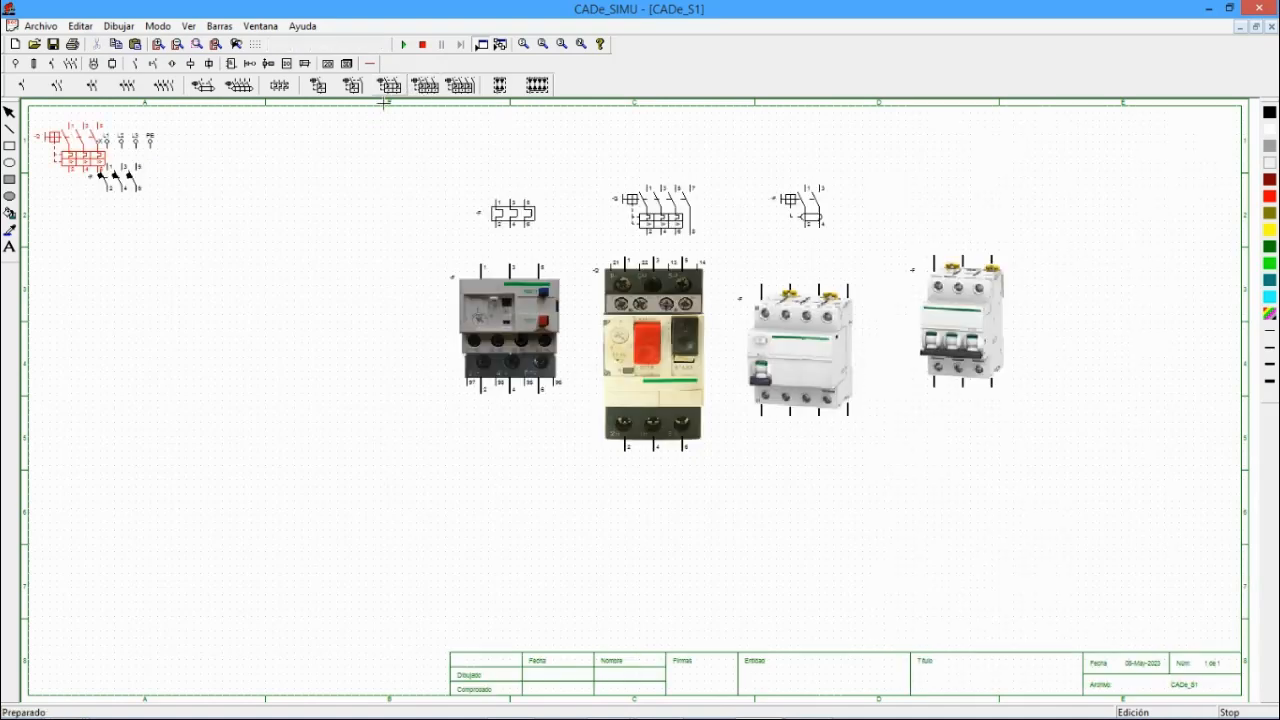
left_click(108, 216)
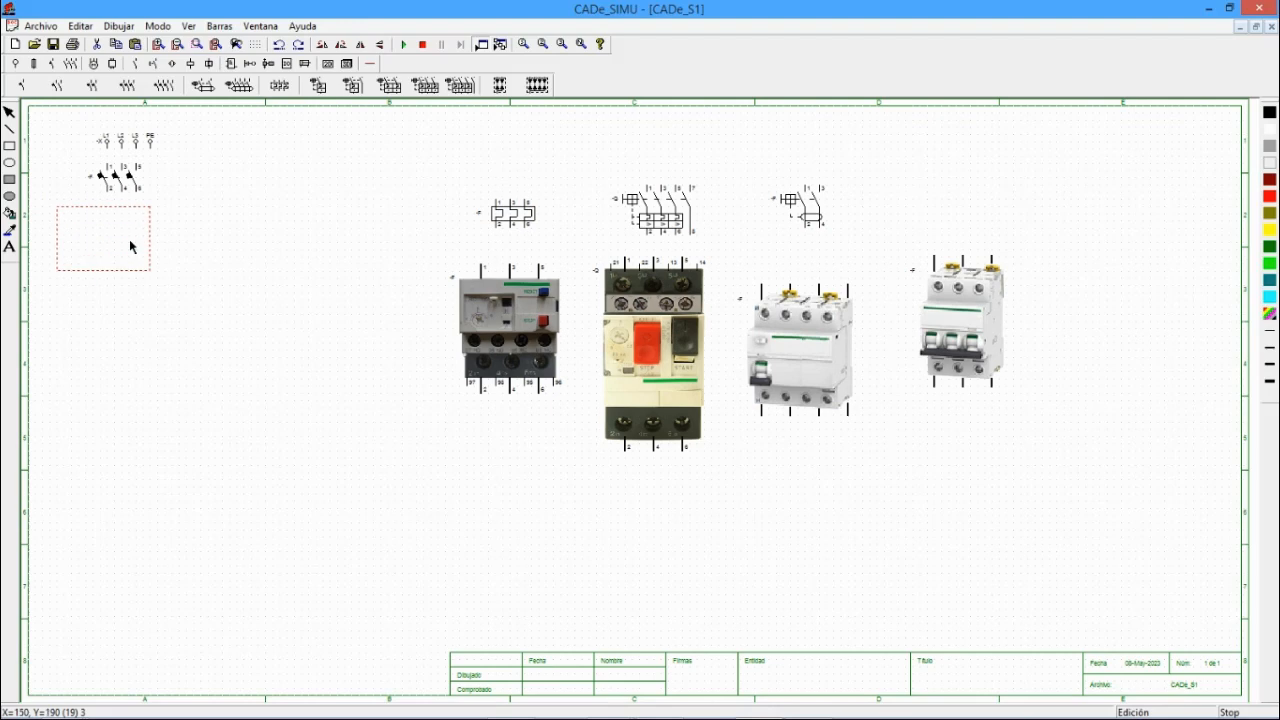
left_click(201, 271)
left_click(125, 256)
left_click(185, 295)
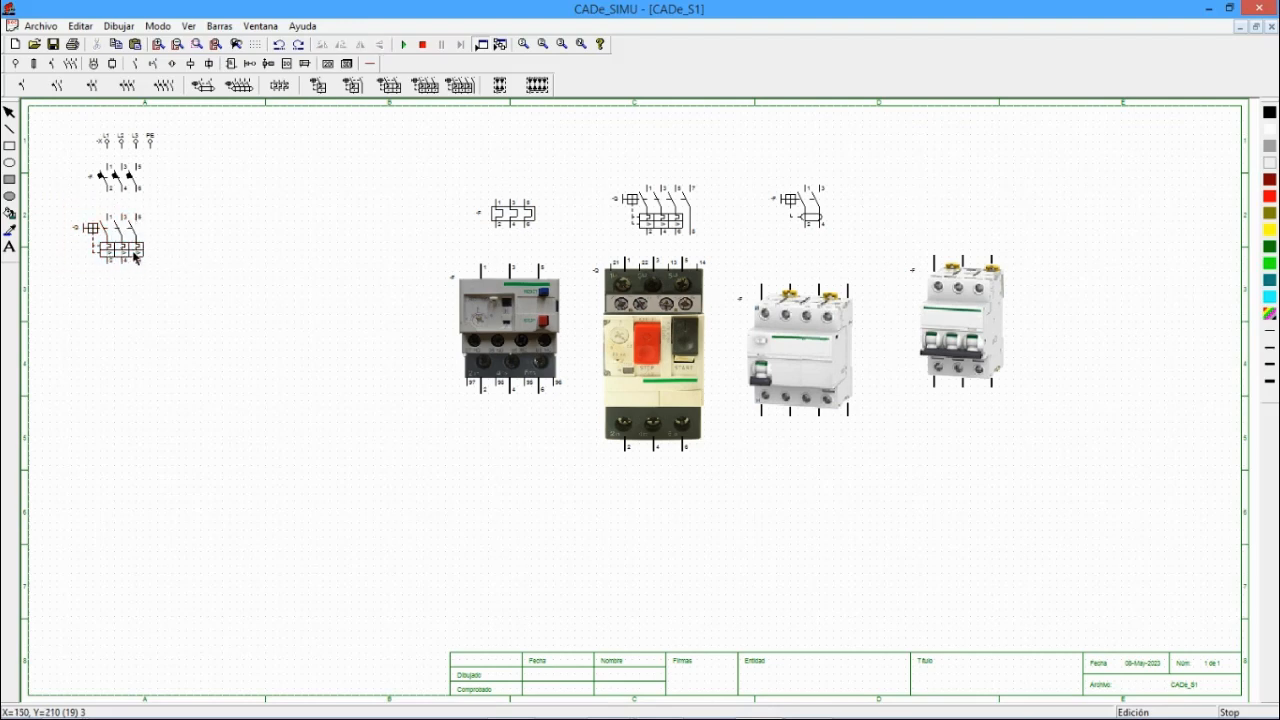
left_click_drag(624, 353, 309, 377)
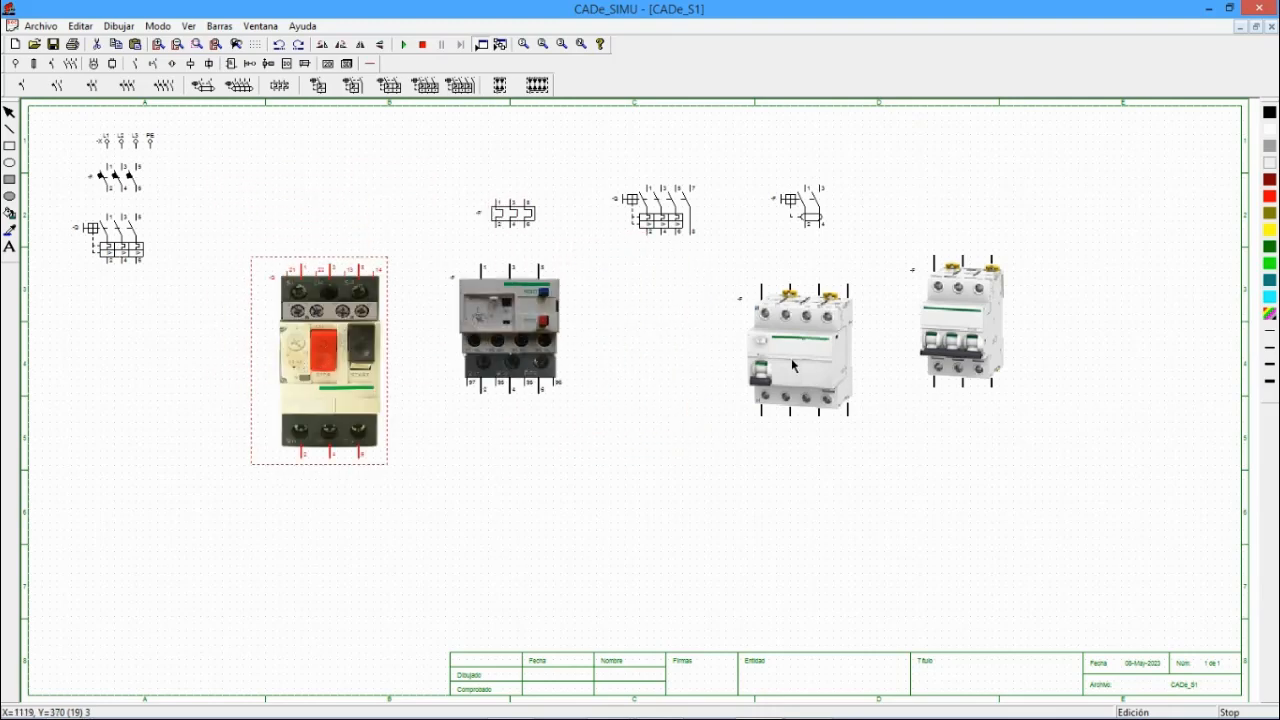
left_click(309, 377)
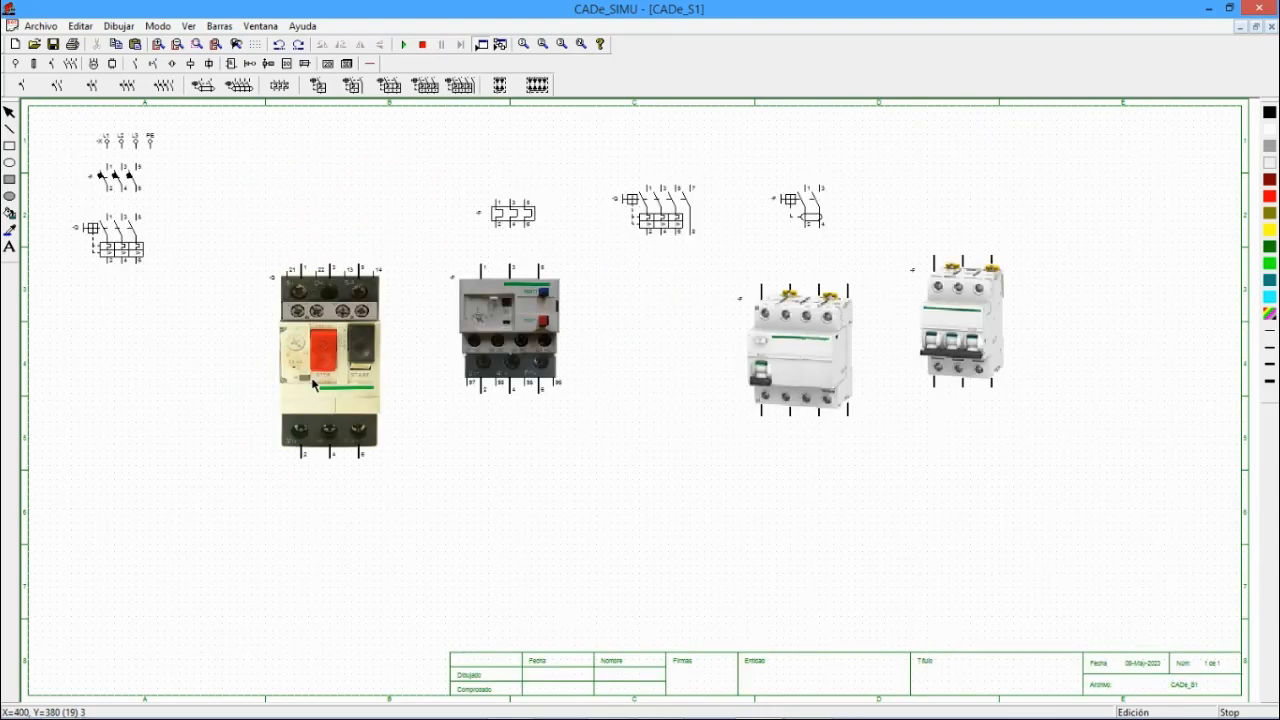
- Set the disyuntor picture's size to Pequeño and move it up beside its symbol
double_click(319, 390)
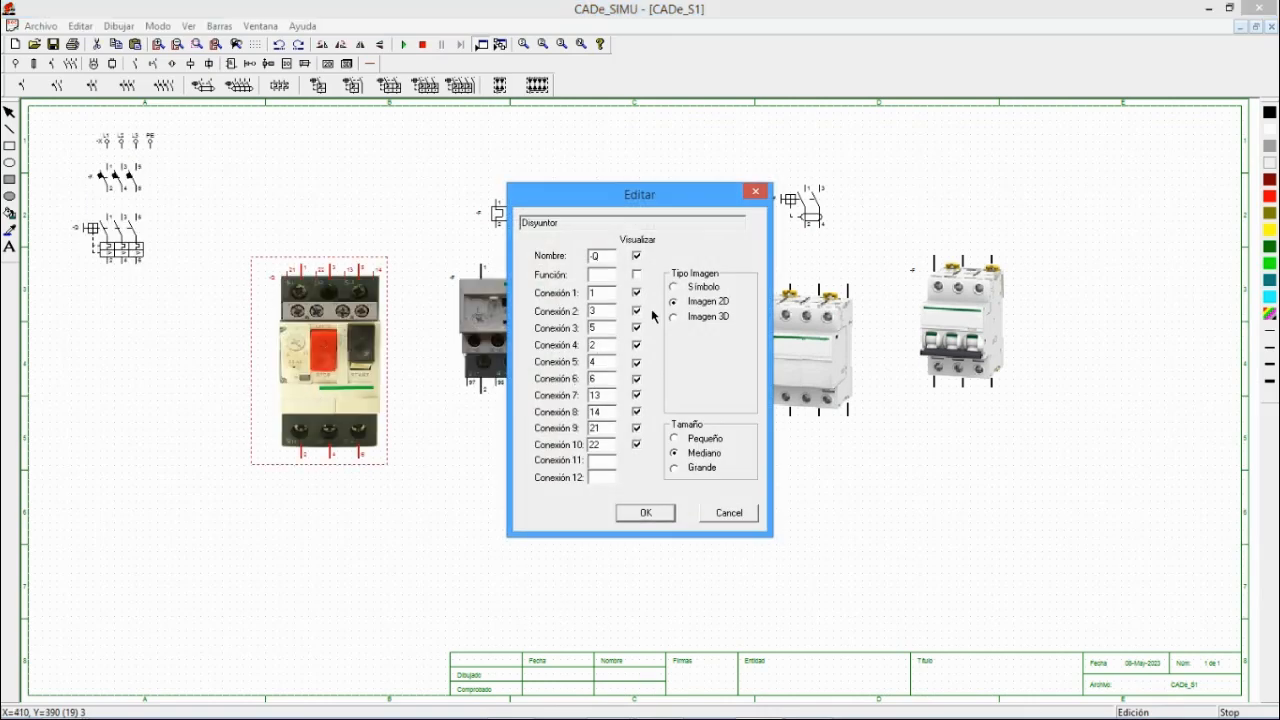
left_click(646, 512)
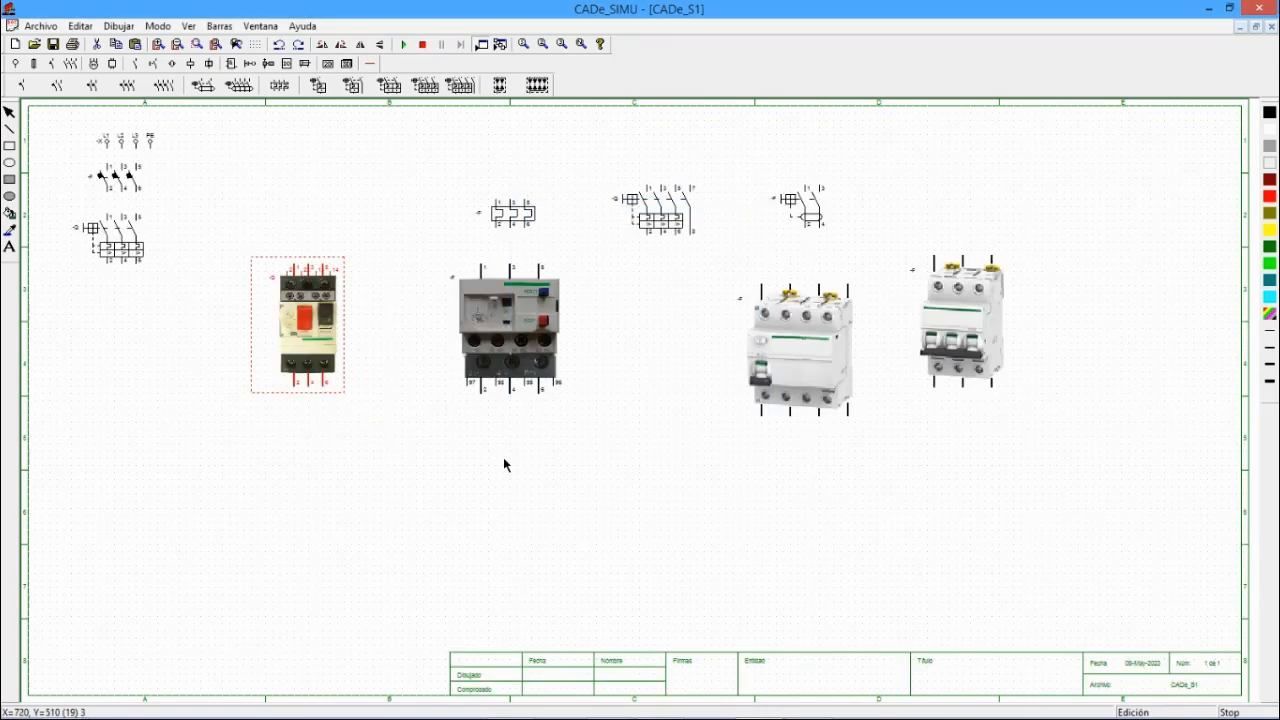
- Change the differential picture to Imagen 2D IIIN at size Pequeño and move it beside the three-pole breaker symbol, above the disyuntor picture
double_click(806, 352)
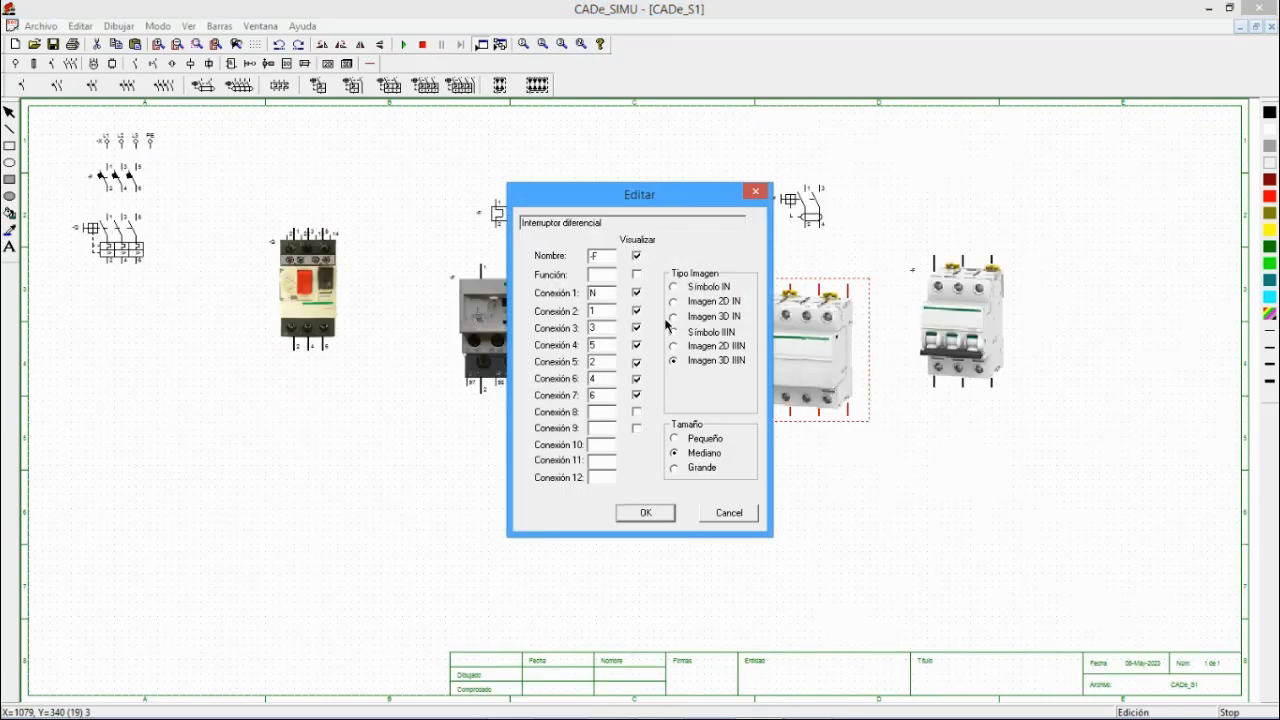
left_click(675, 440)
left_click(648, 513)
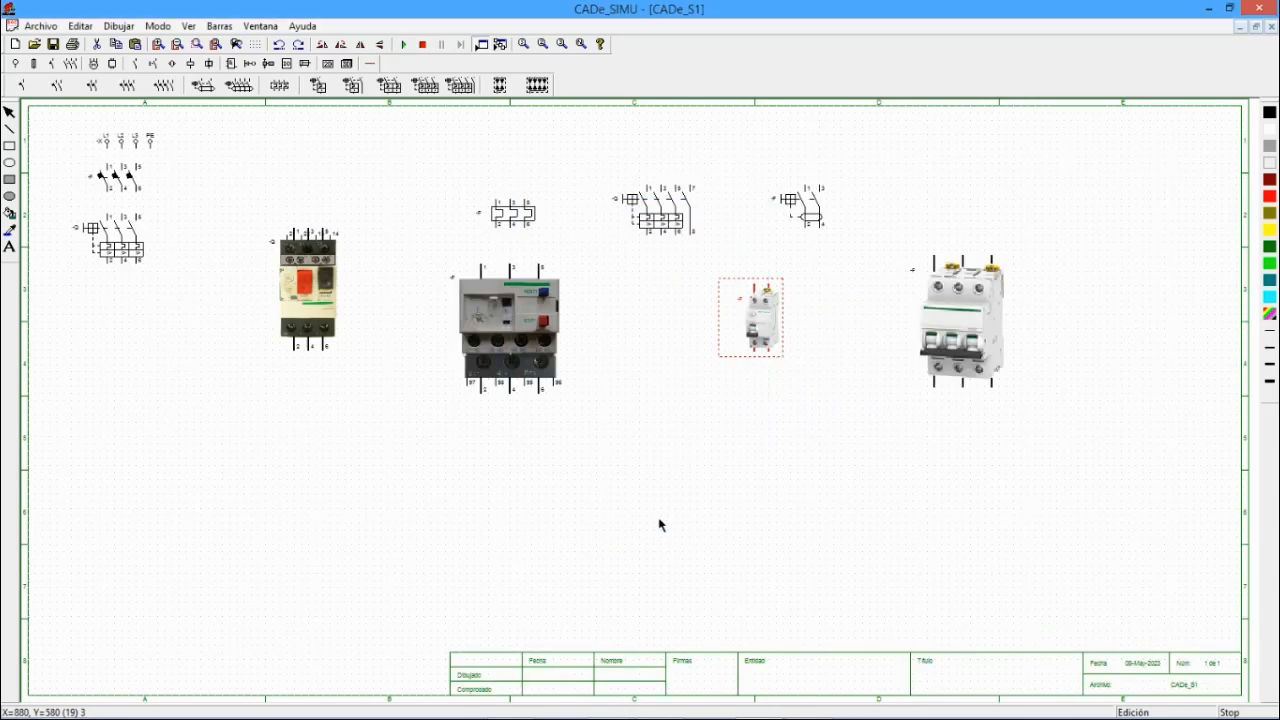
double_click(752, 328)
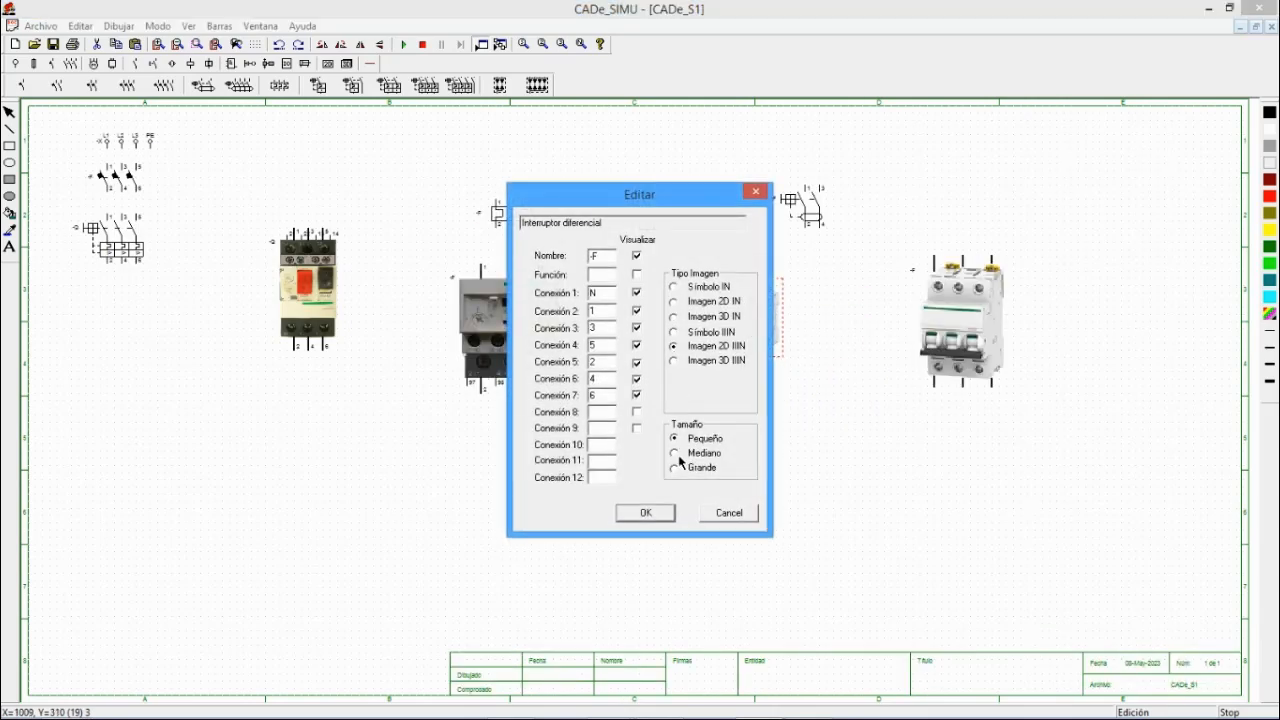
left_click(648, 512)
left_click_drag(794, 363, 319, 166)
left_click(397, 259)
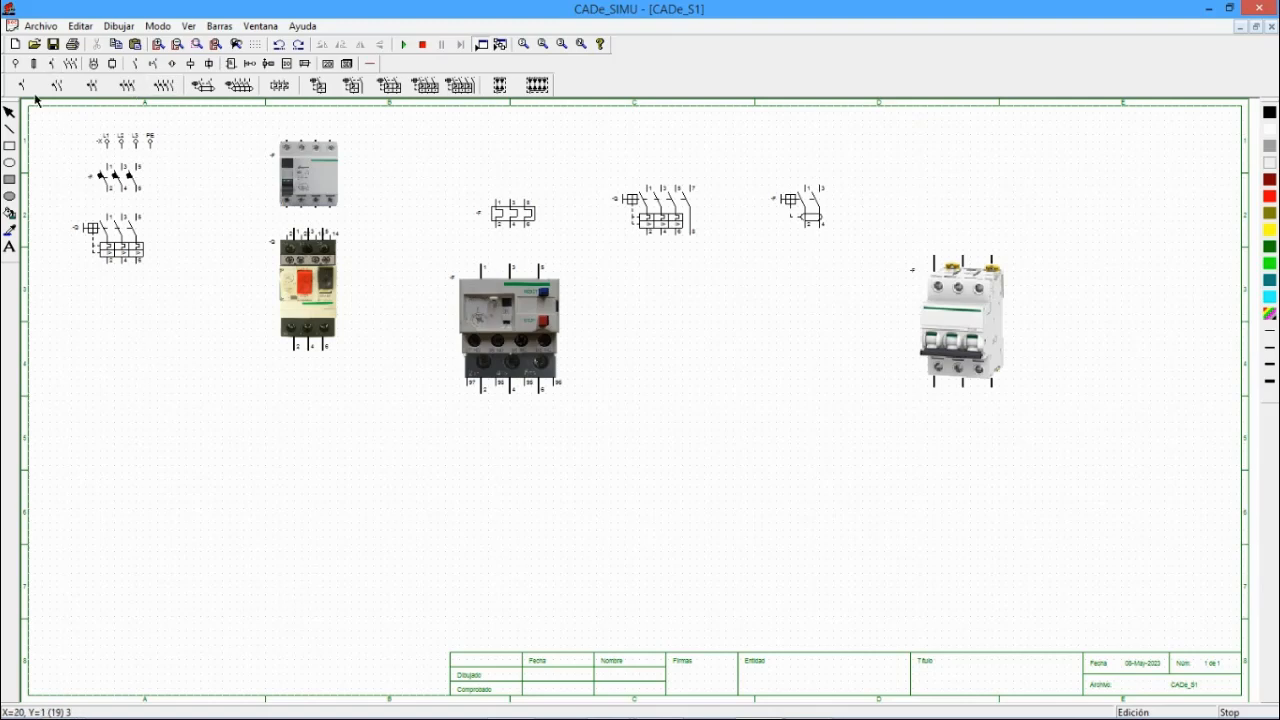
- Place a three-pole contactor contact symbol below the disyuntor symbol
left_click(53, 64)
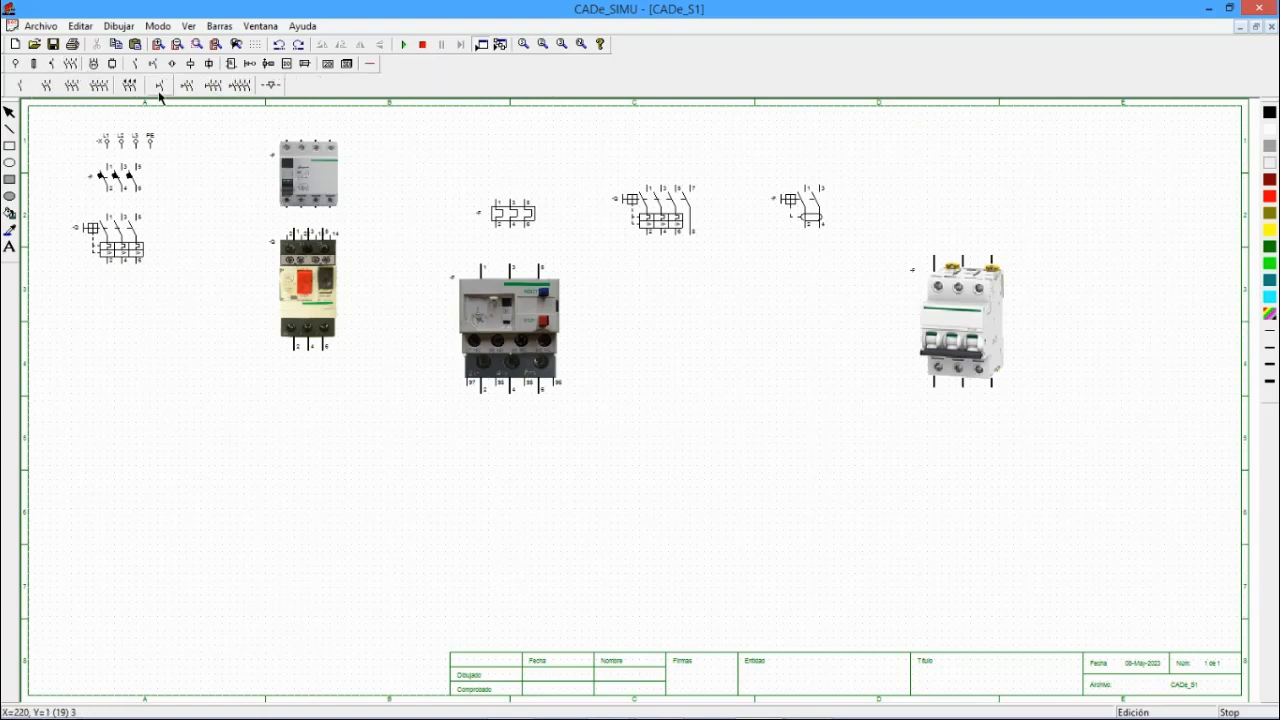
left_click(78, 90)
left_click(110, 295)
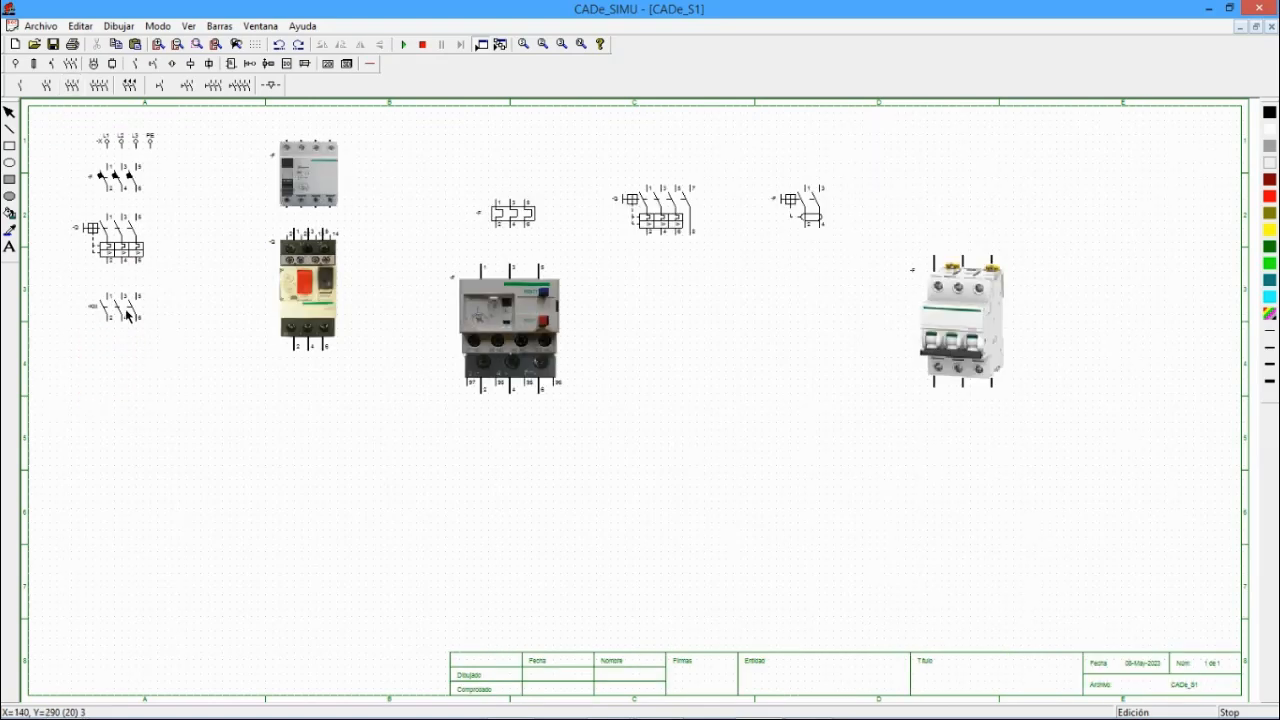
- Add a realistic contactor picture, set its size to Pequeño and align it below the disyuntor picture
left_click(327, 63)
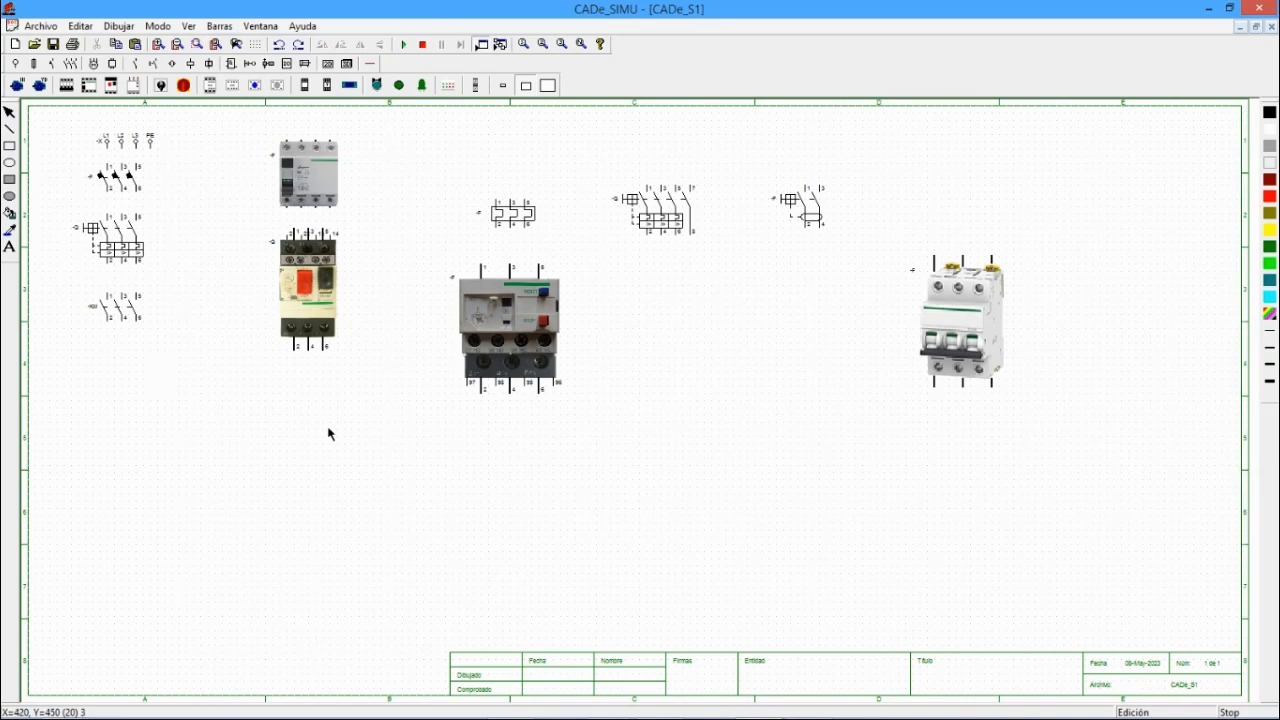
left_click(210, 86)
left_click(312, 387)
double_click(315, 395)
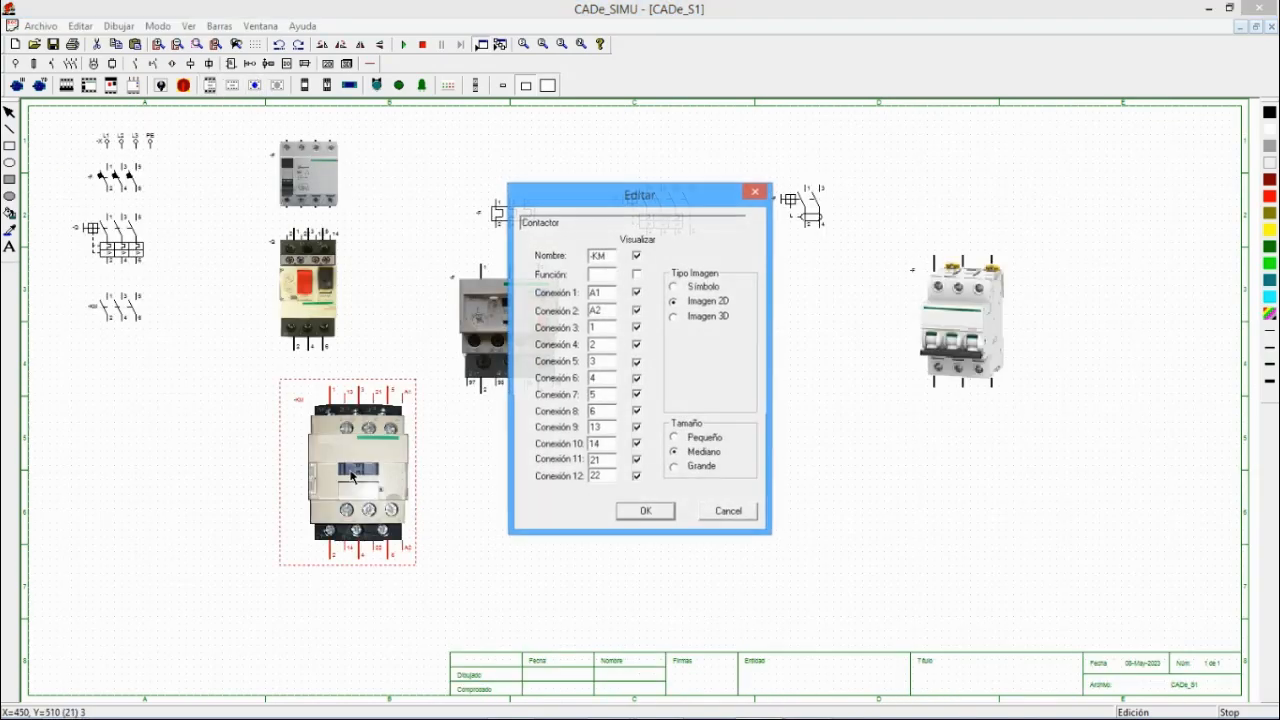
left_click(649, 515)
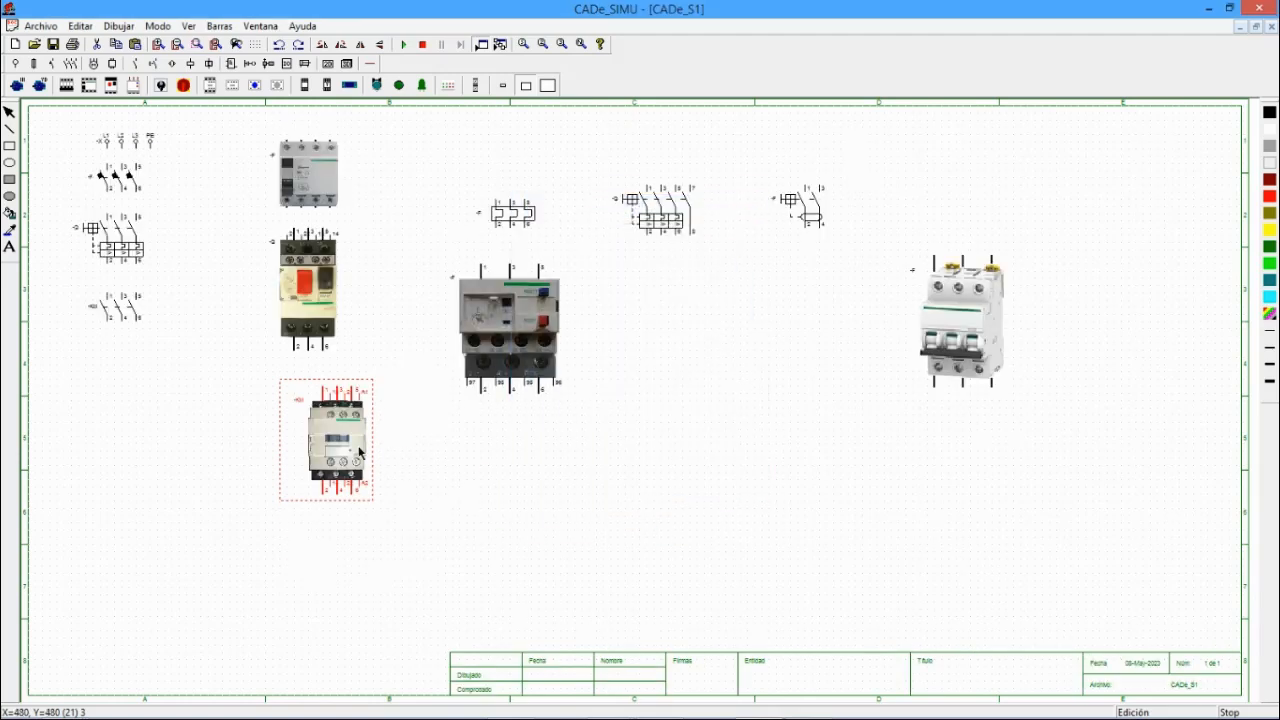
left_click(435, 487)
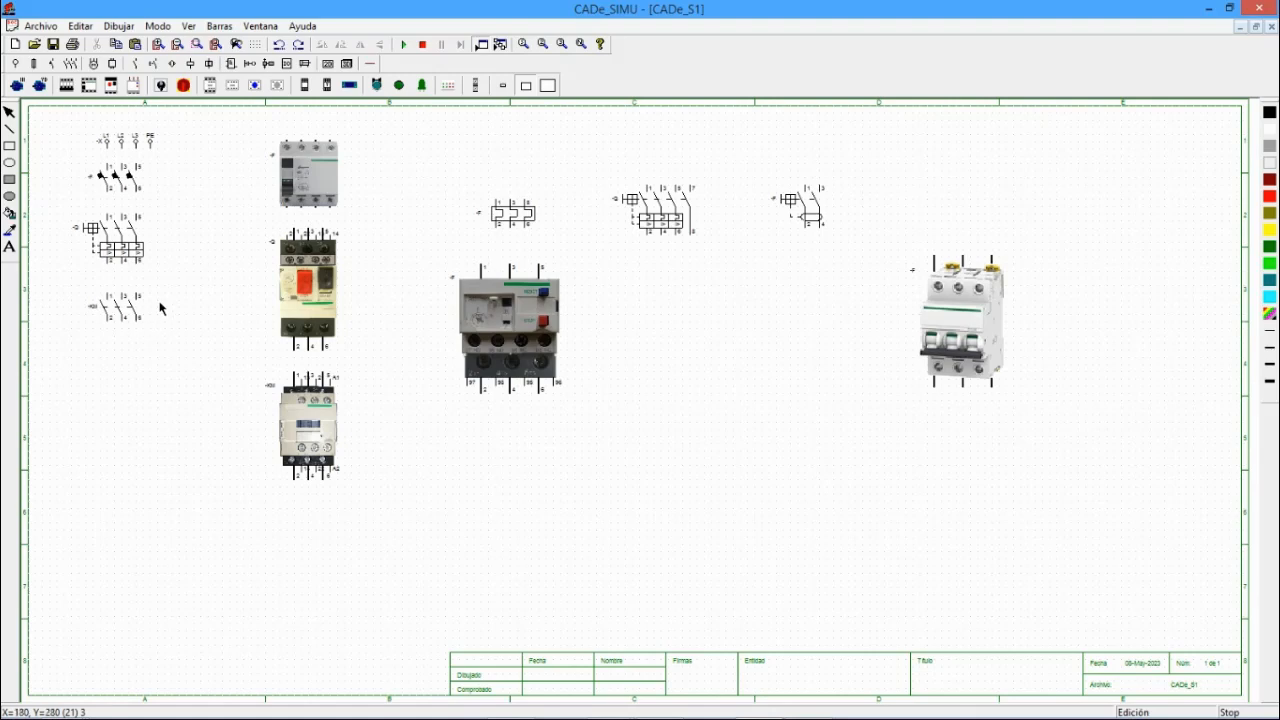
- Move the thermal relay symbol below the contactor contacts and its picture, resized to Pequeño, below the contactor picture
left_click_drag(512, 212, 135, 365)
left_click(534, 320)
double_click(527, 340)
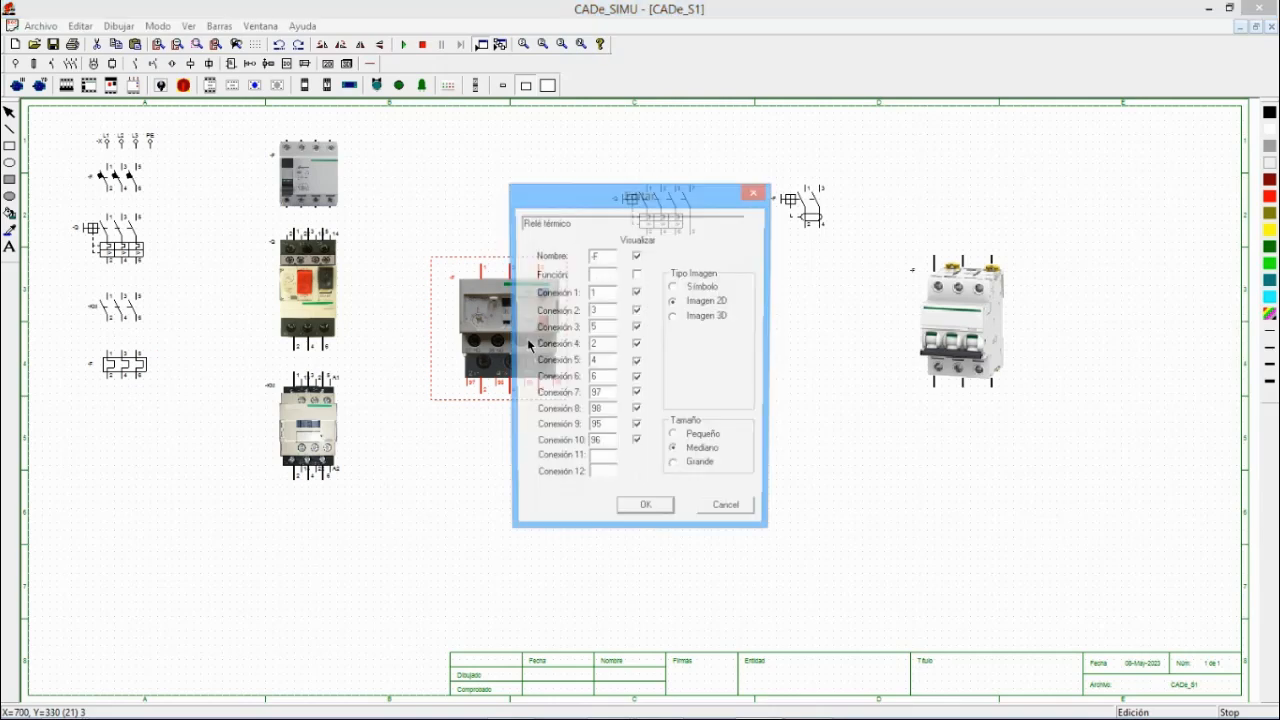
left_click(676, 440)
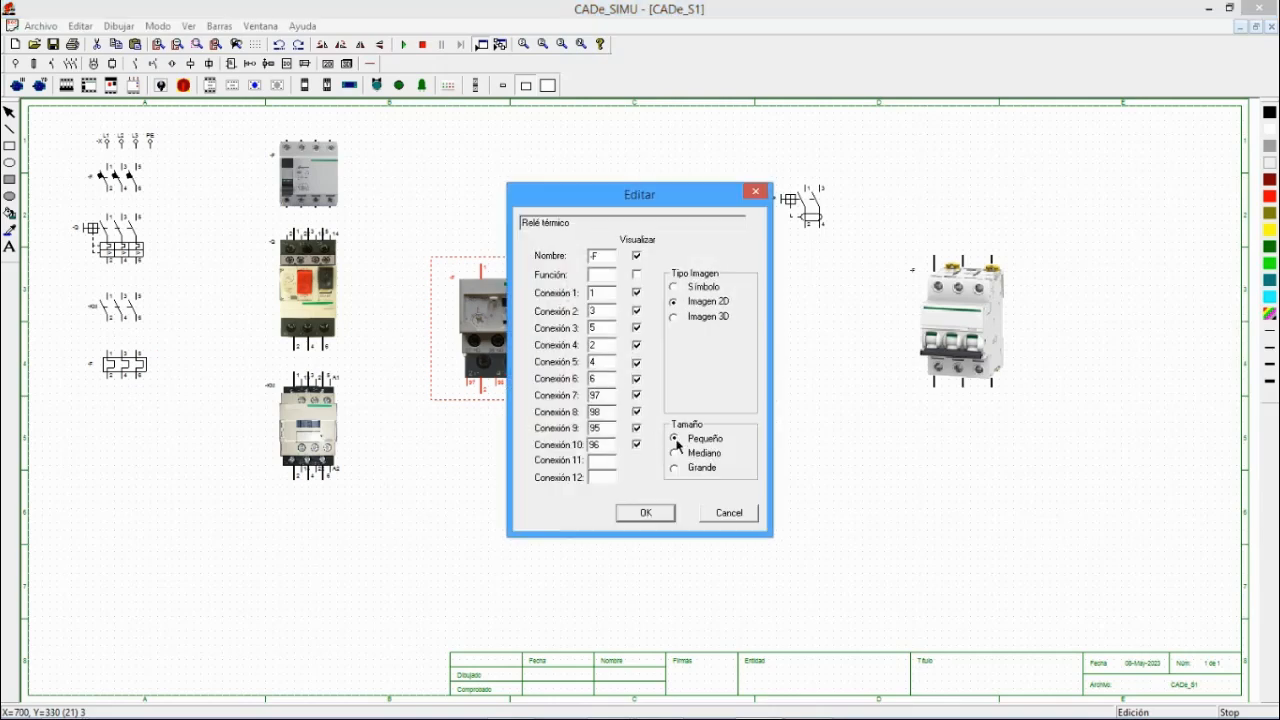
left_click(668, 512)
left_click_drag(477, 299, 296, 543)
left_click(519, 509)
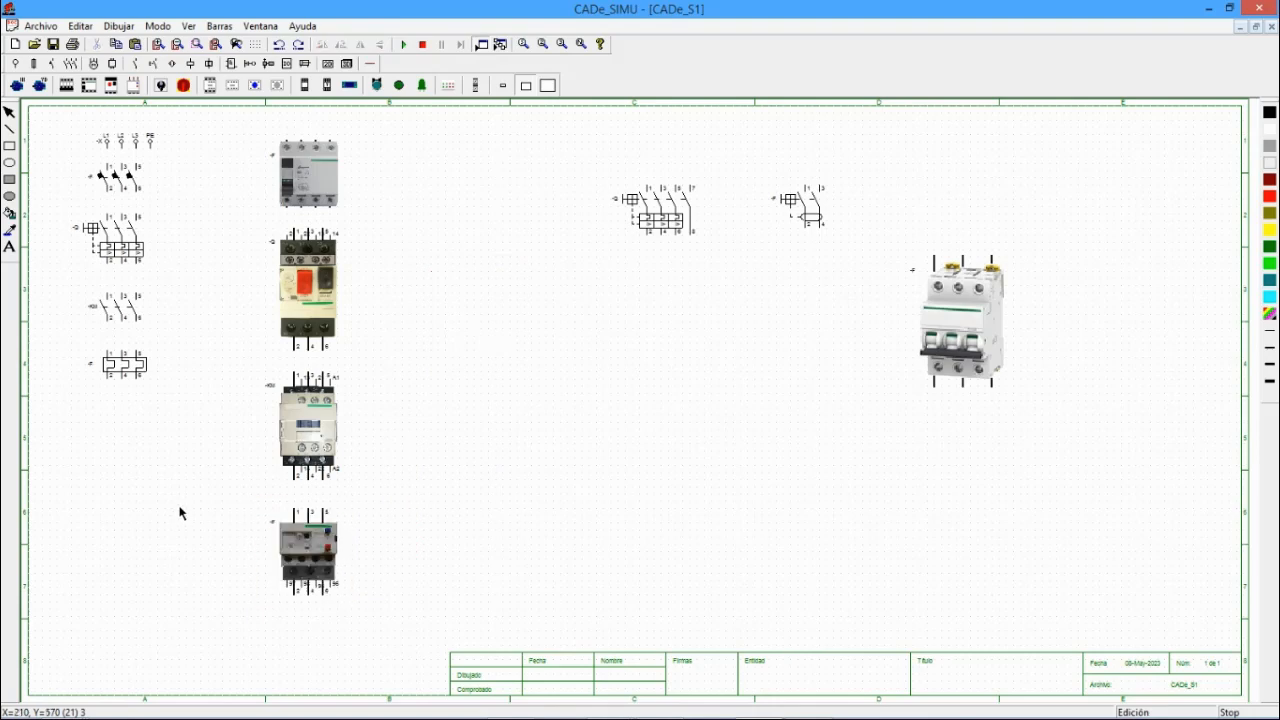
- Place a realistic three-phase motor below the thermal relay symbol, lined up with its poles
left_click(17, 86)
left_click(130, 487)
left_click_drag(133, 487, 133, 465)
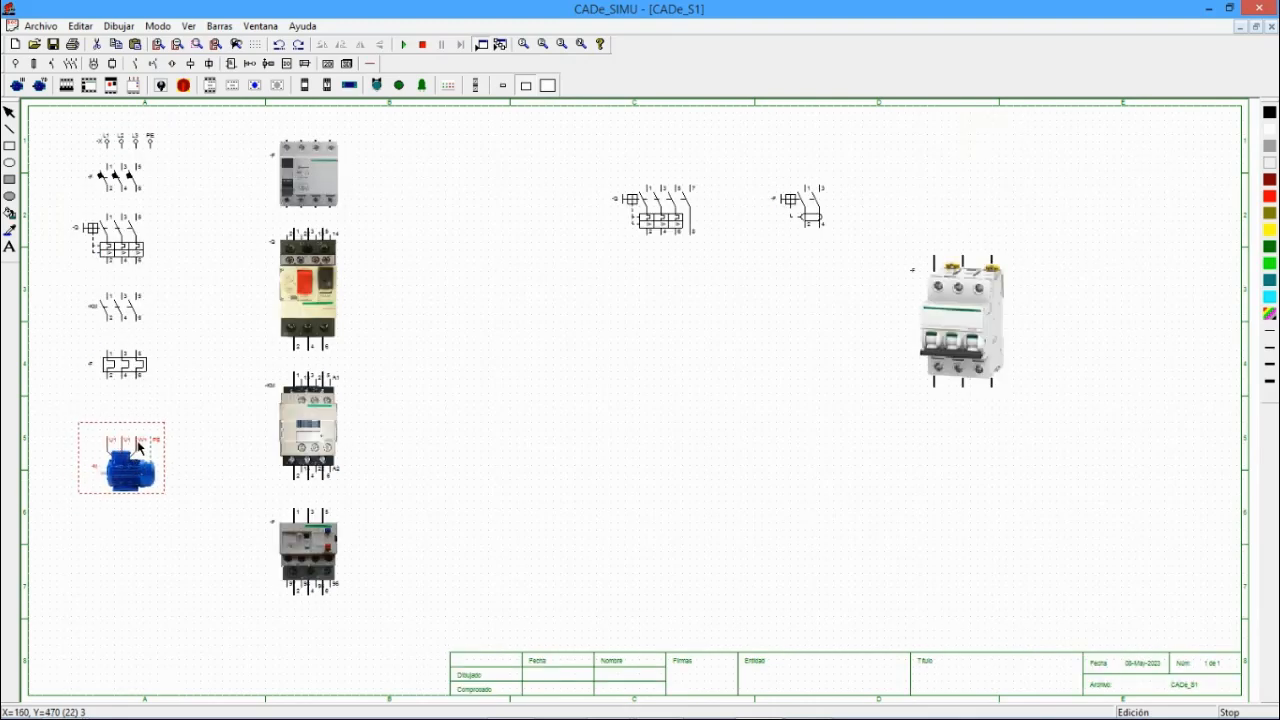
left_click(212, 454)
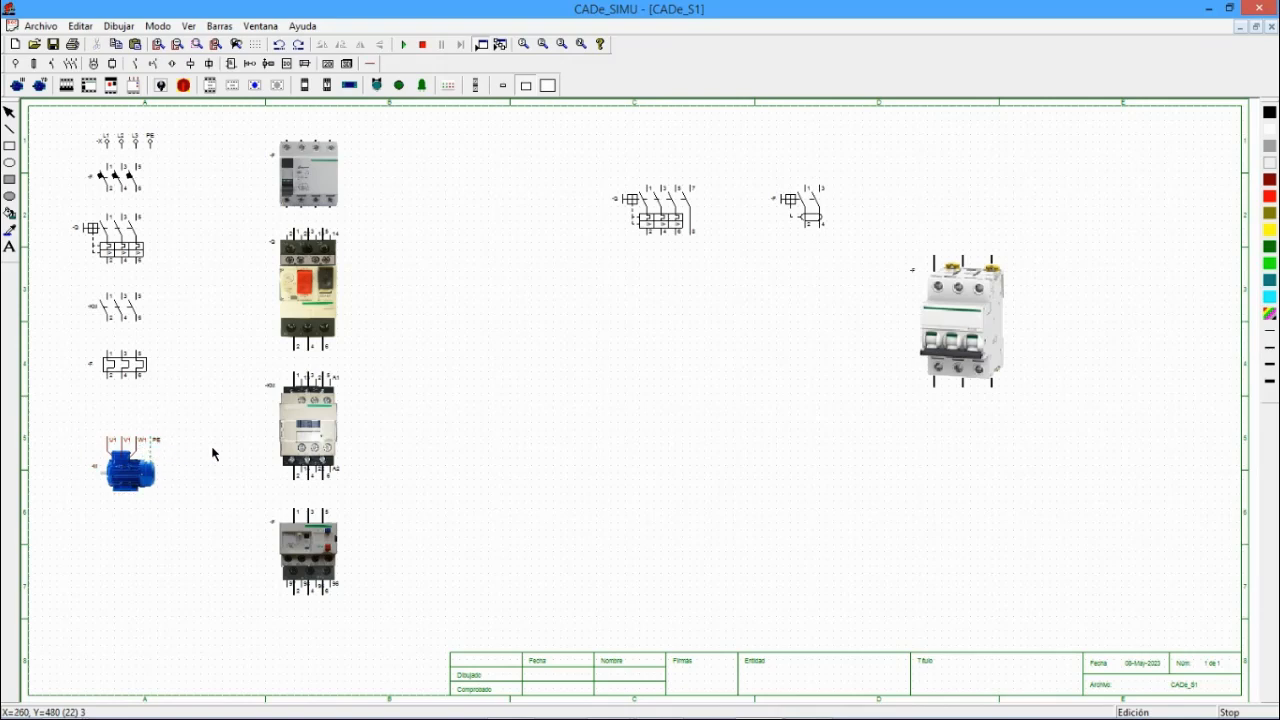
- Place a six-terminal three-phase motor beside the first motor, adjust its position and delete it again
left_click(126, 474)
left_click(40, 86)
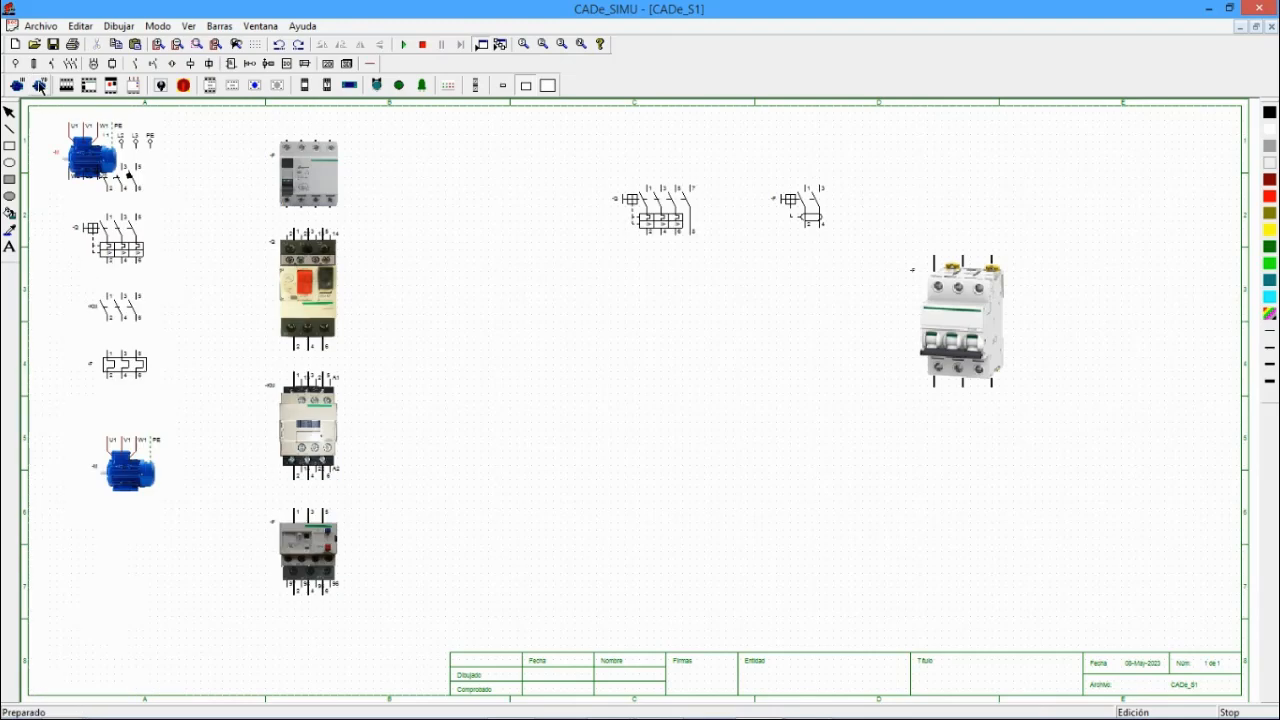
left_click(199, 438)
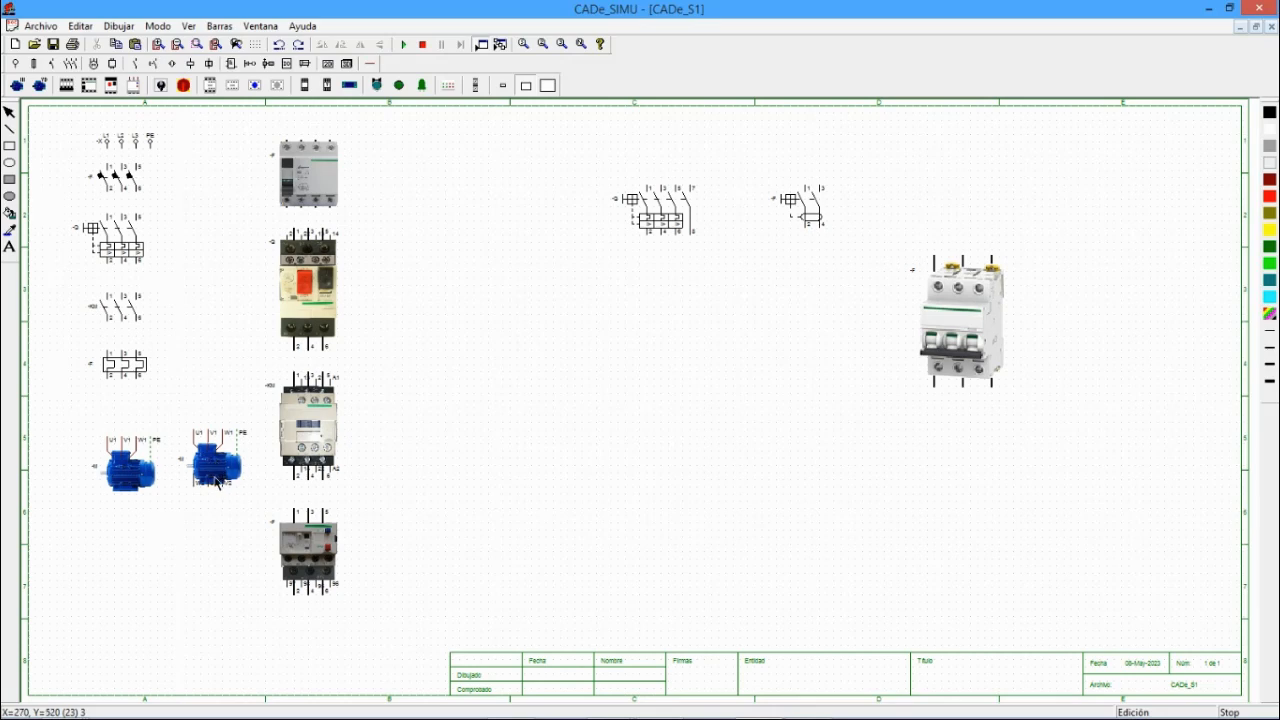
left_click(207, 468)
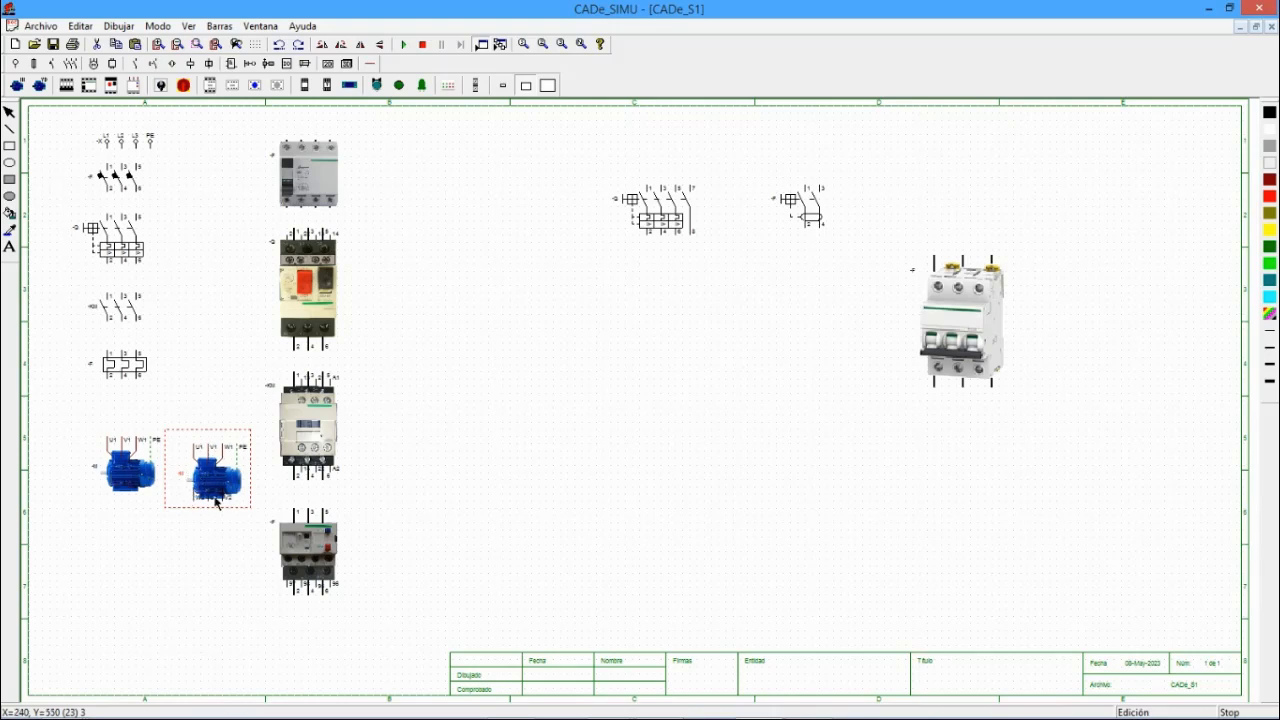
left_click_drag(218, 498, 211, 488)
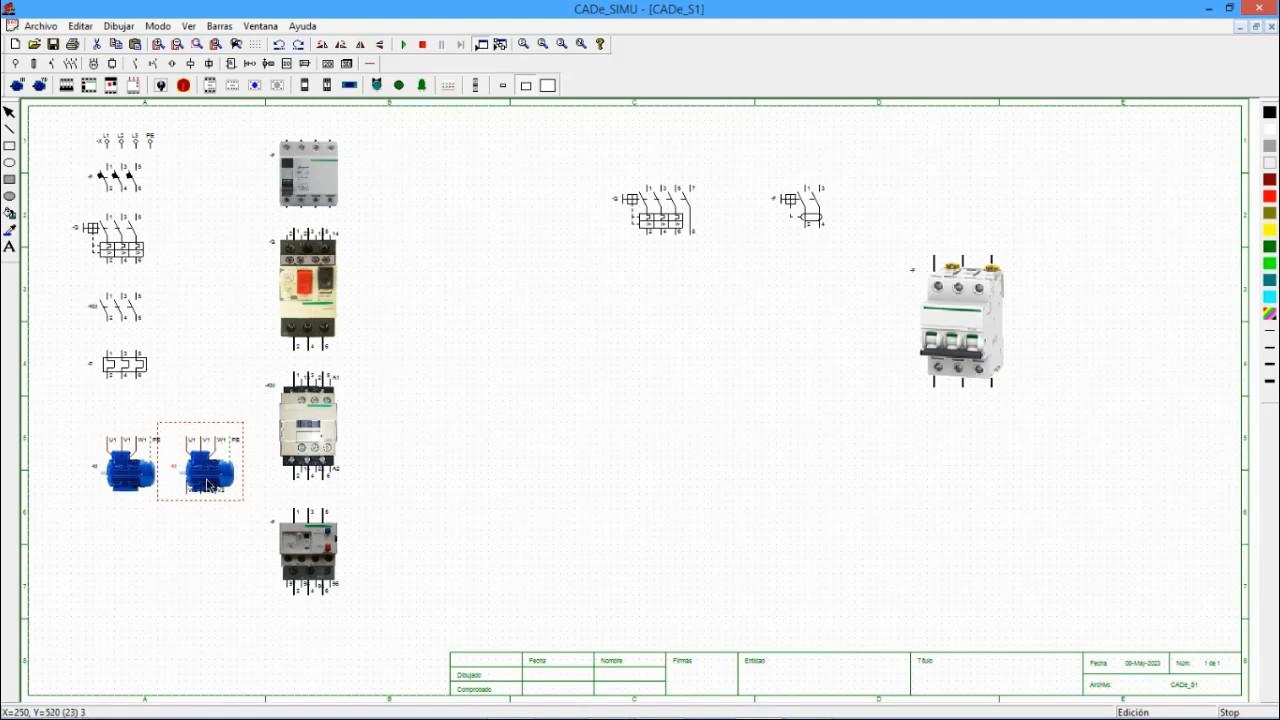
mouse_move(211, 487)
left_mouse_down()
mouse_move(237, 486)
mouse_move(219, 487)
left_mouse_up()
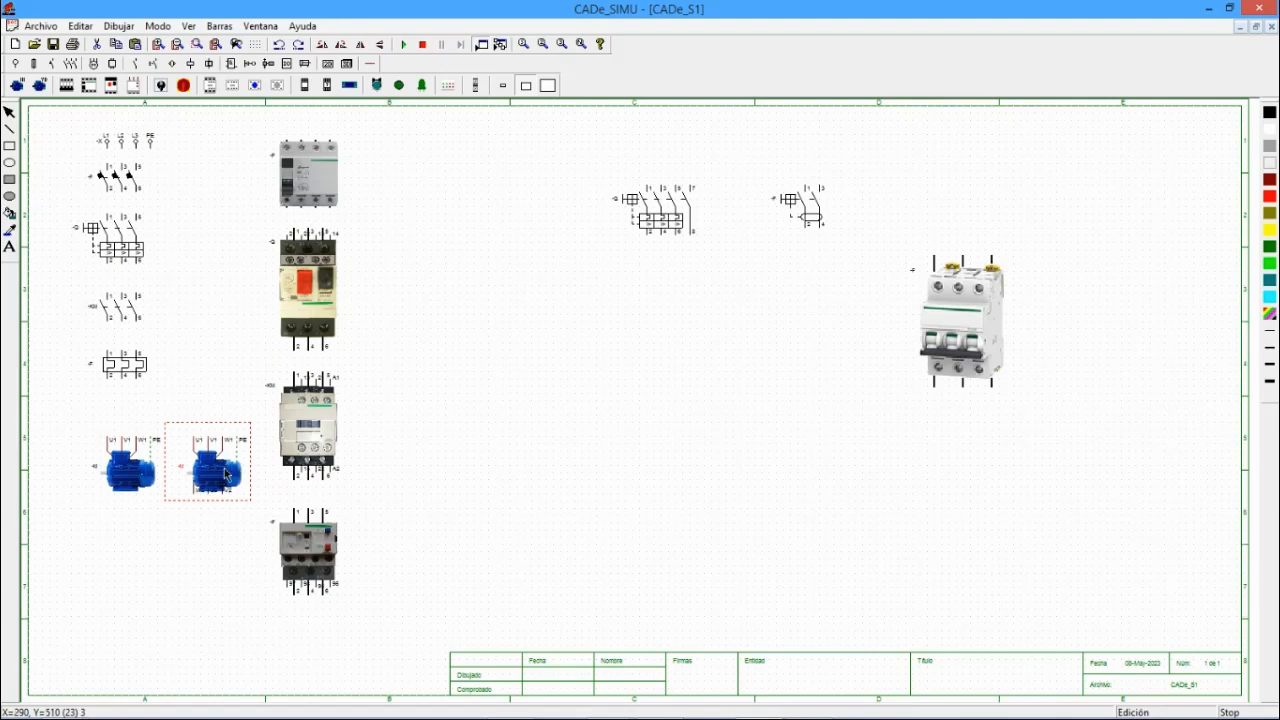
key("Delete")
left_click(145, 470)
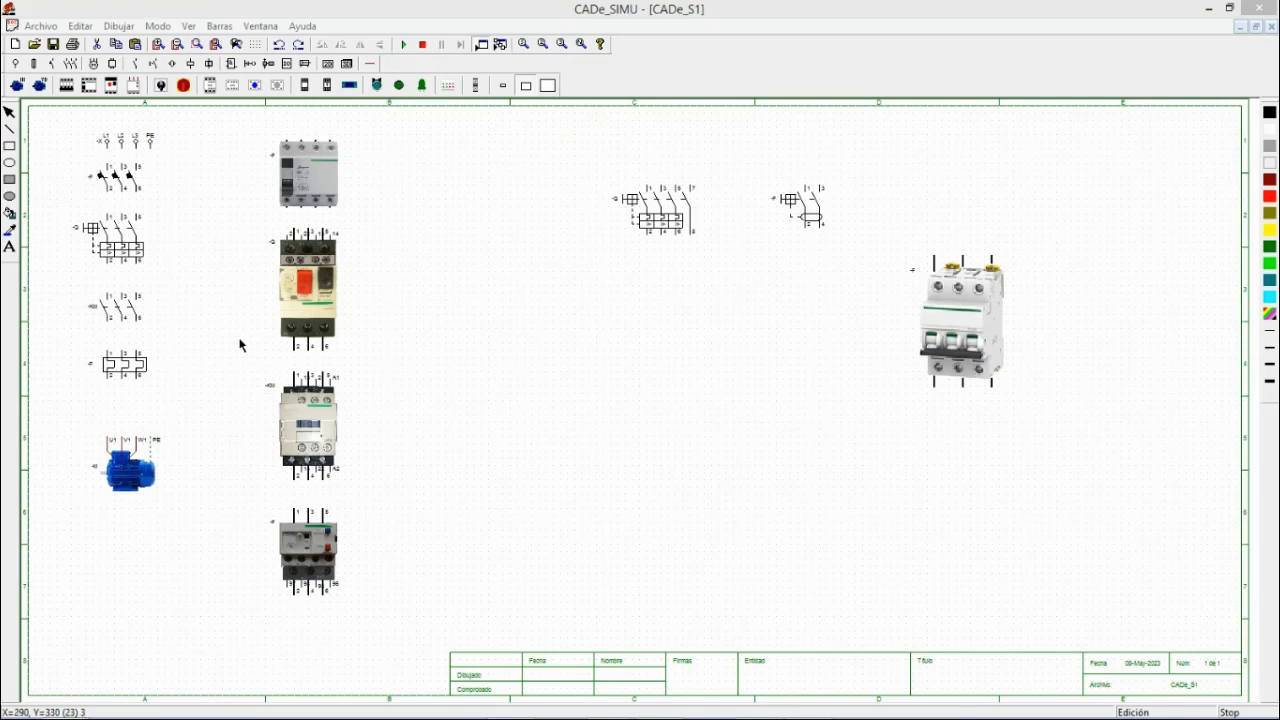
- Wire the three-phase supply down through the breaker and disyuntor symbols to the contactor contacts with vertical three-phase conductors
left_click(240, 413)
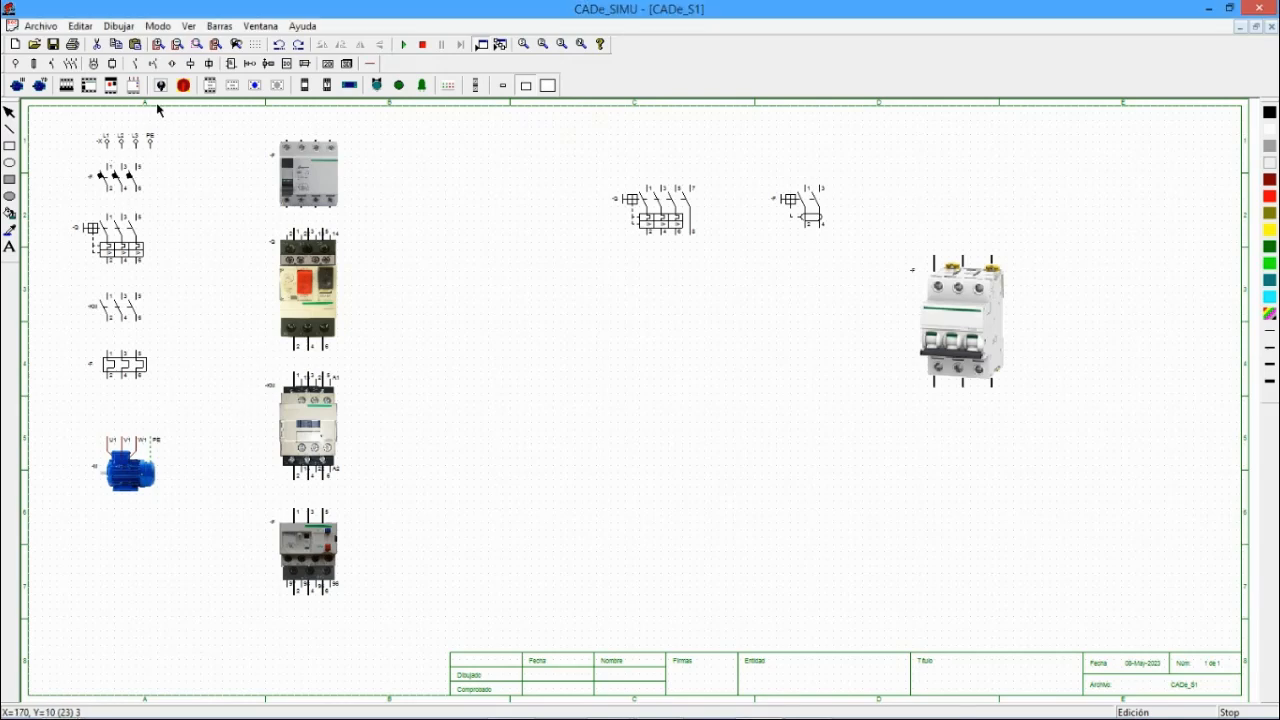
left_click(371, 64)
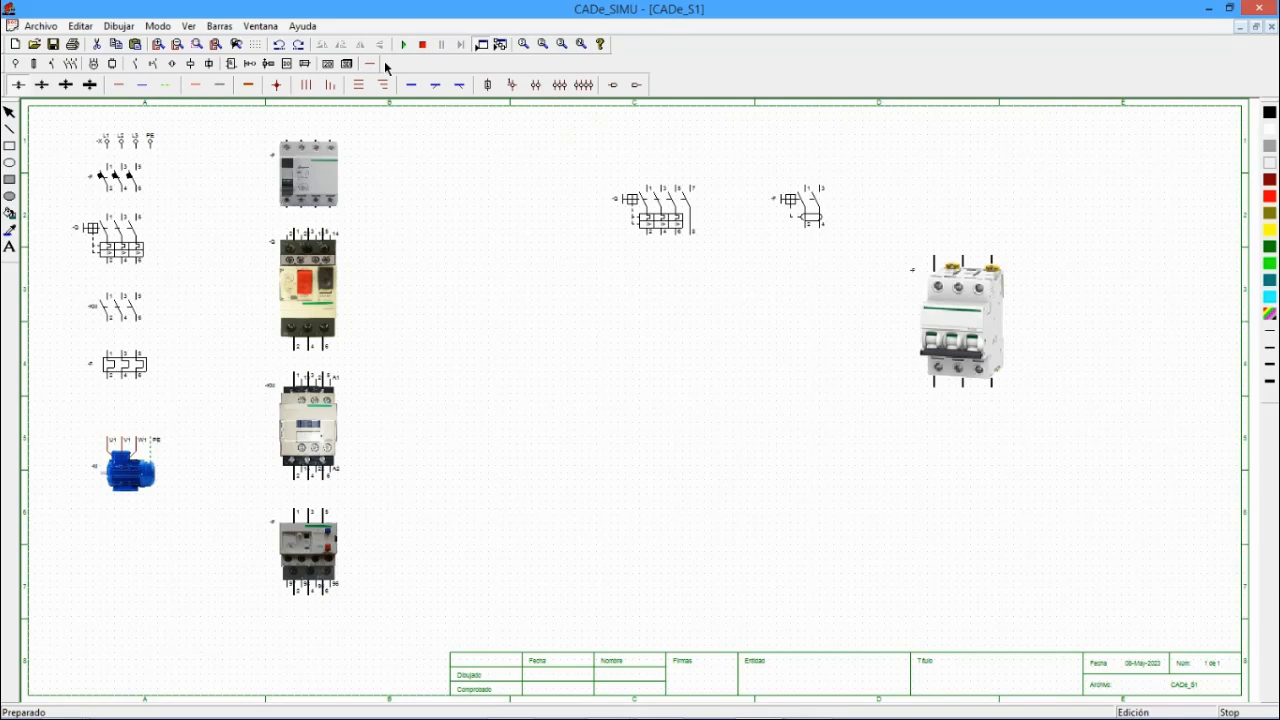
left_click(307, 88)
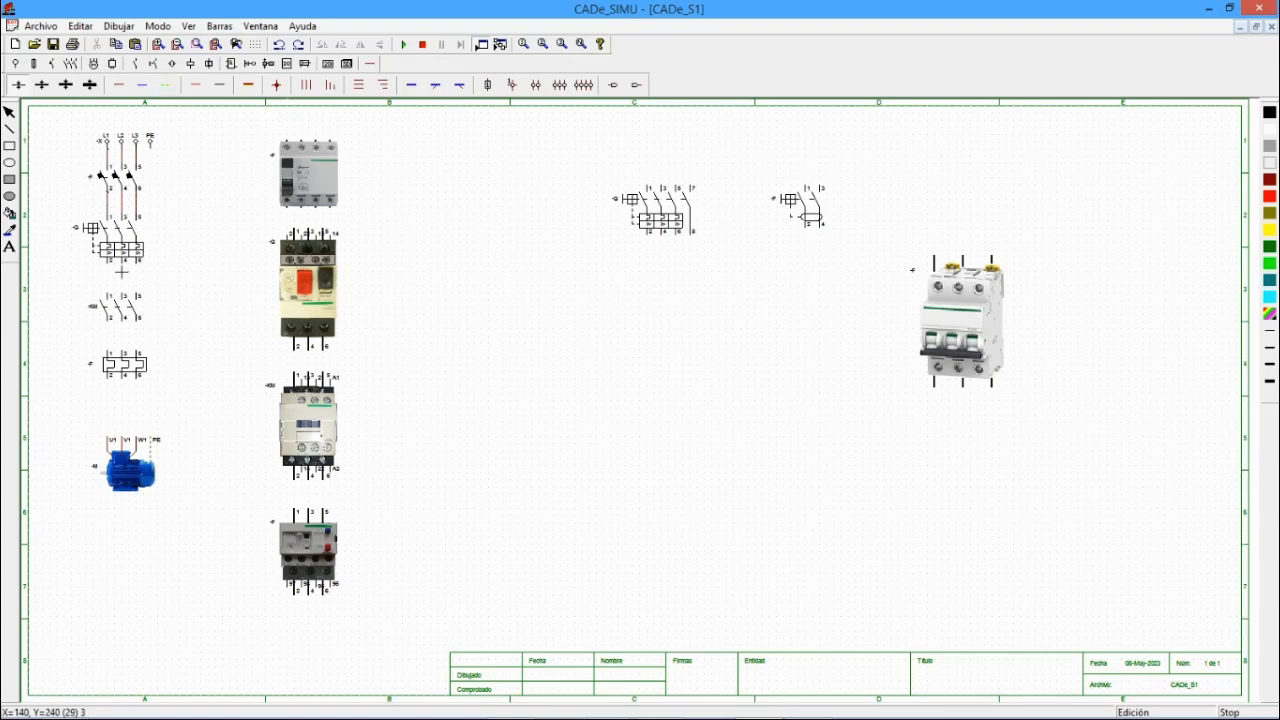
left_click_drag(110, 269, 110, 294)
left_click_drag(110, 294, 110, 279)
mouse_move(123, 318)
left_mouse_down()
mouse_move(148, 333)
mouse_move(127, 322)
left_mouse_up()
left_click(177, 305)
- Simulate the circuit with the breaker and disyuntor closed, and stop the simulation
left_click(403, 44)
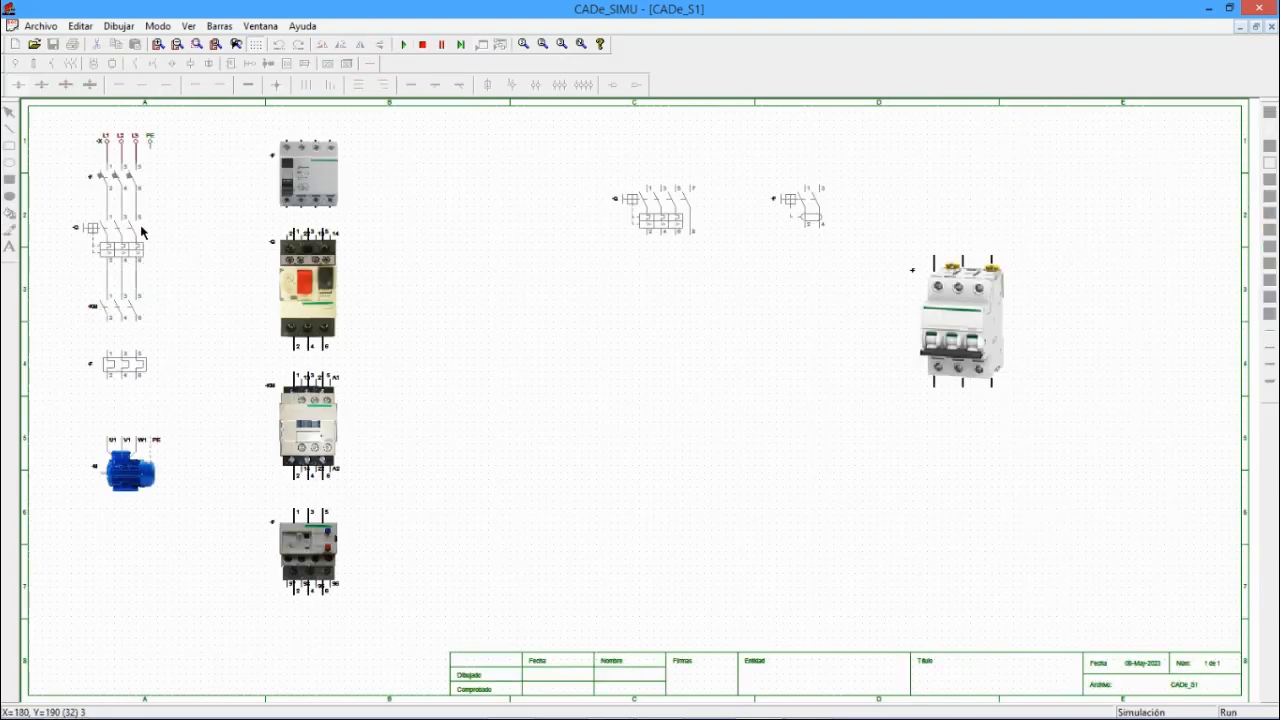
left_click(94, 246)
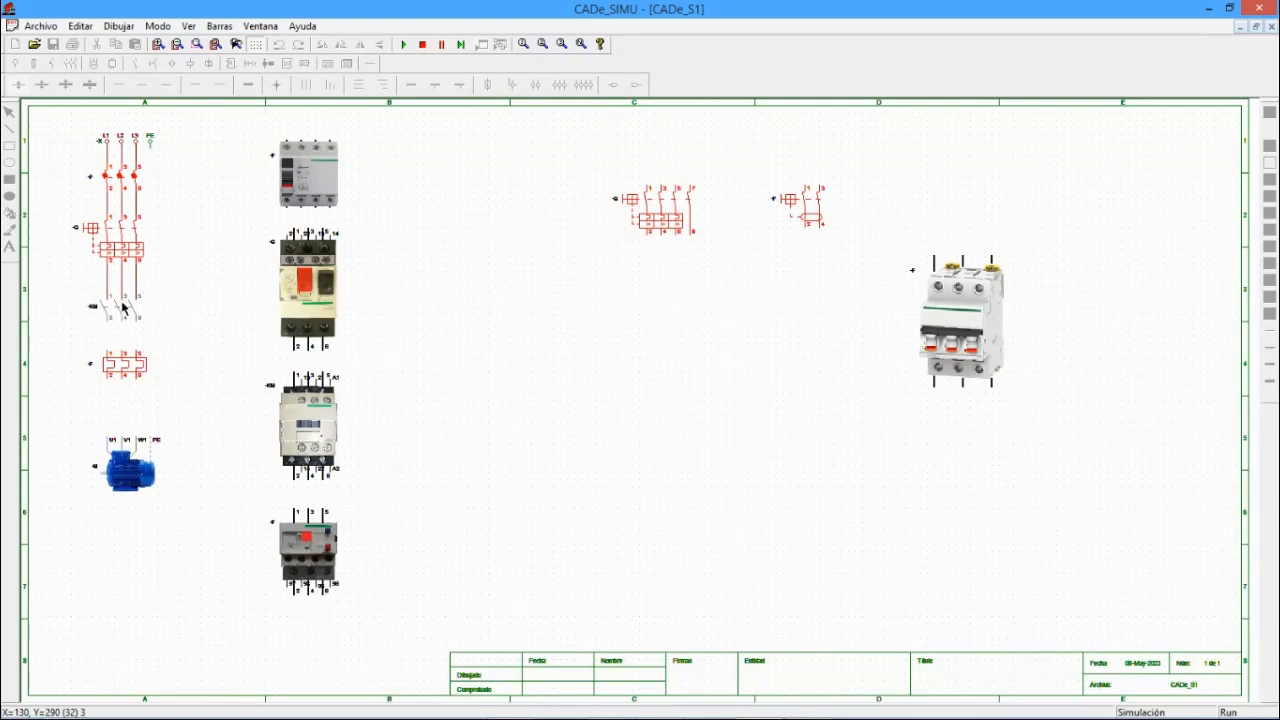
left_click(422, 44)
- Move the contactor contact symbol slightly down and repeat the simulation with the breaker and disyuntor closed
left_click(135, 318)
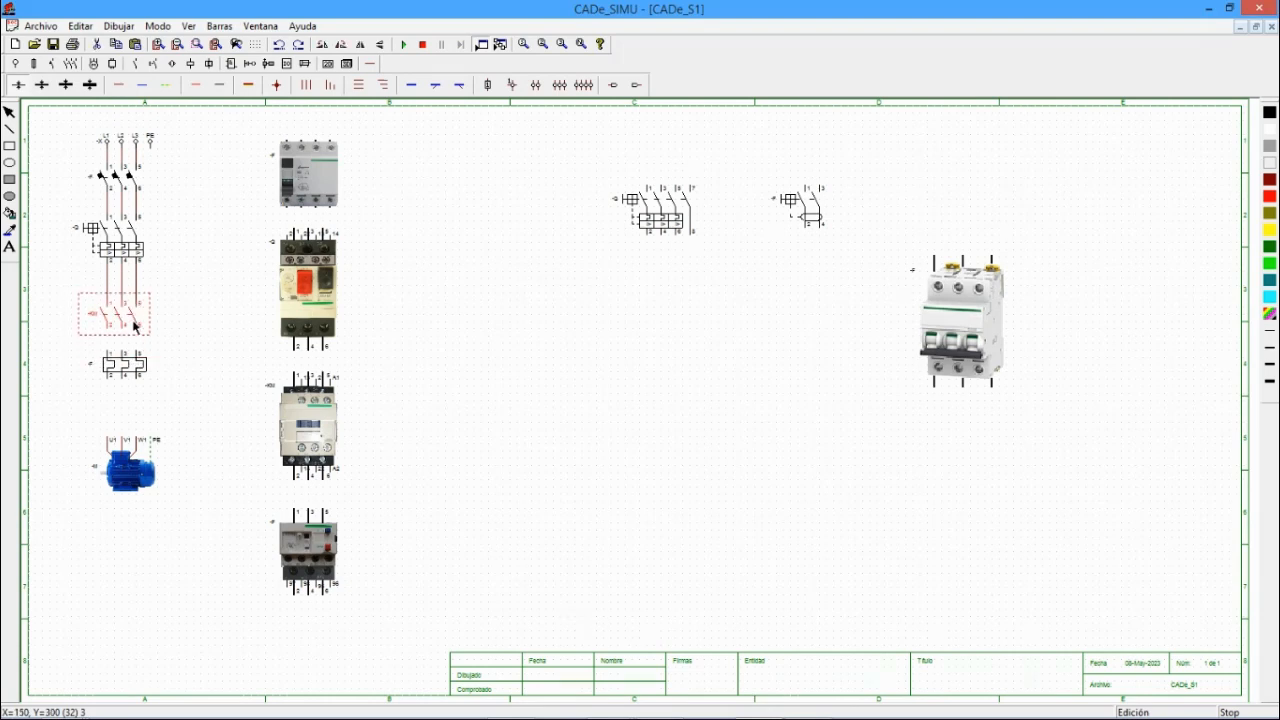
left_click(403, 44)
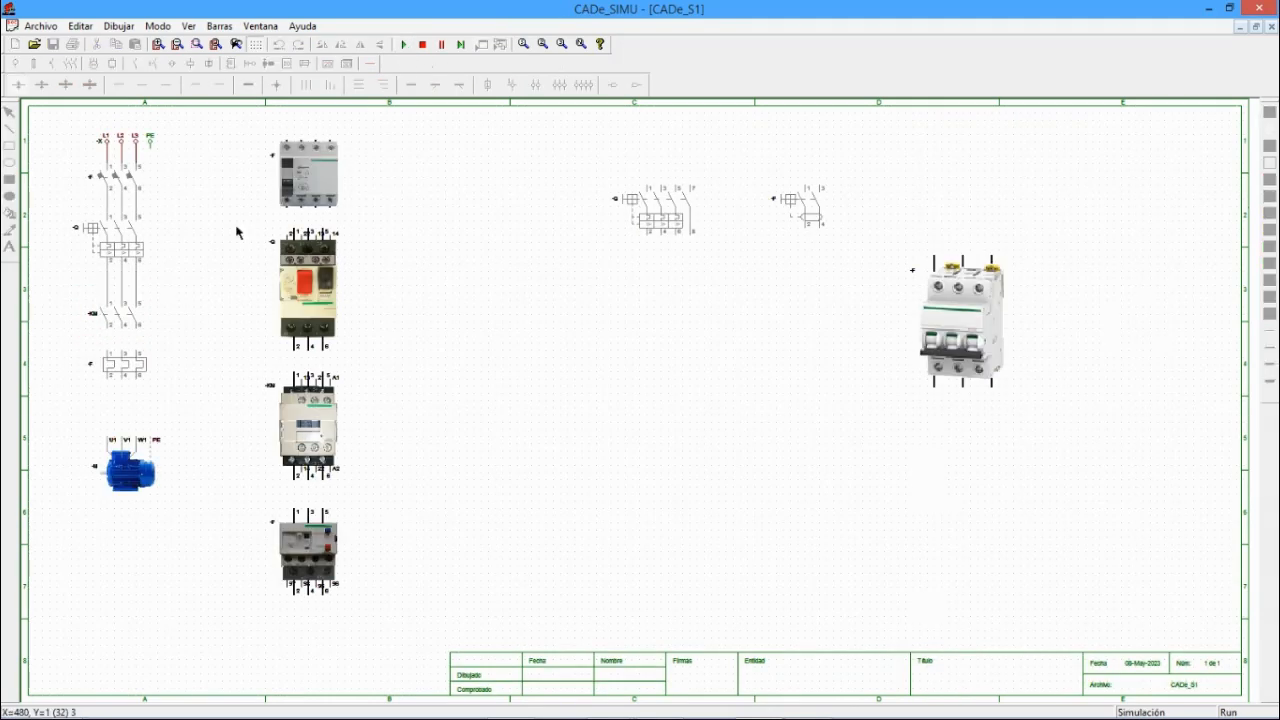
left_click(97, 181)
left_click(92, 236)
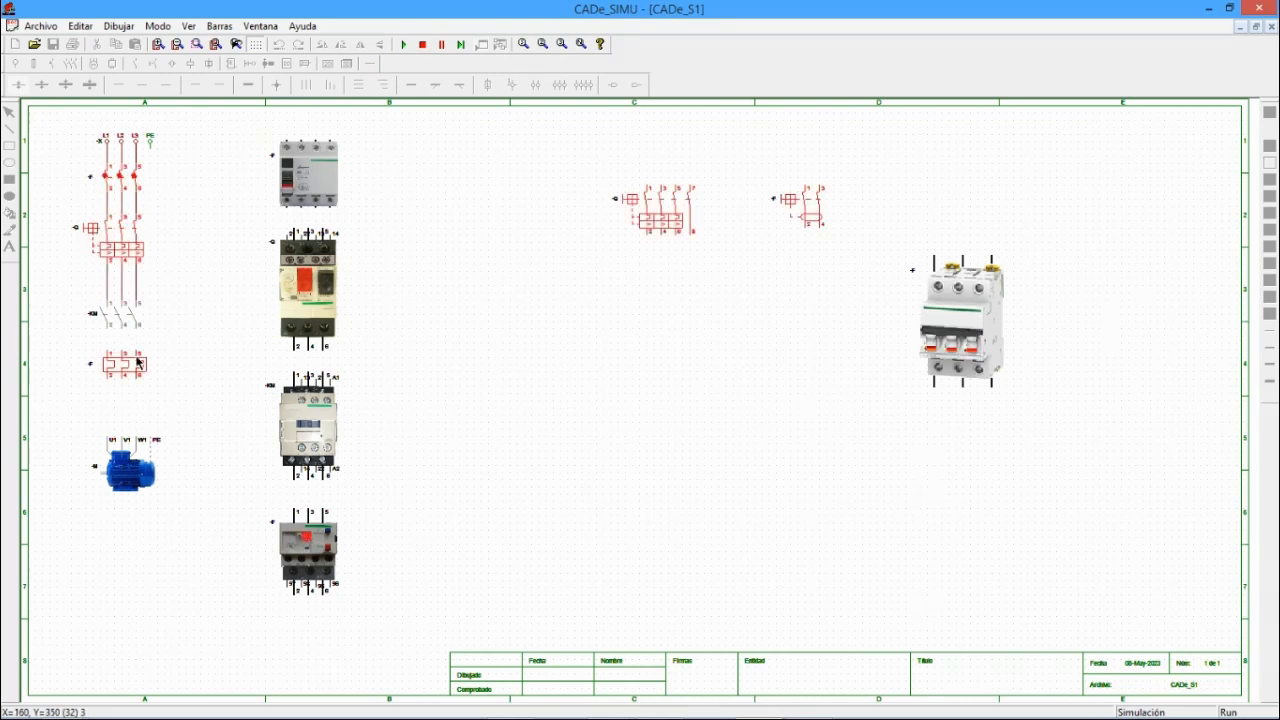
left_click(422, 44)
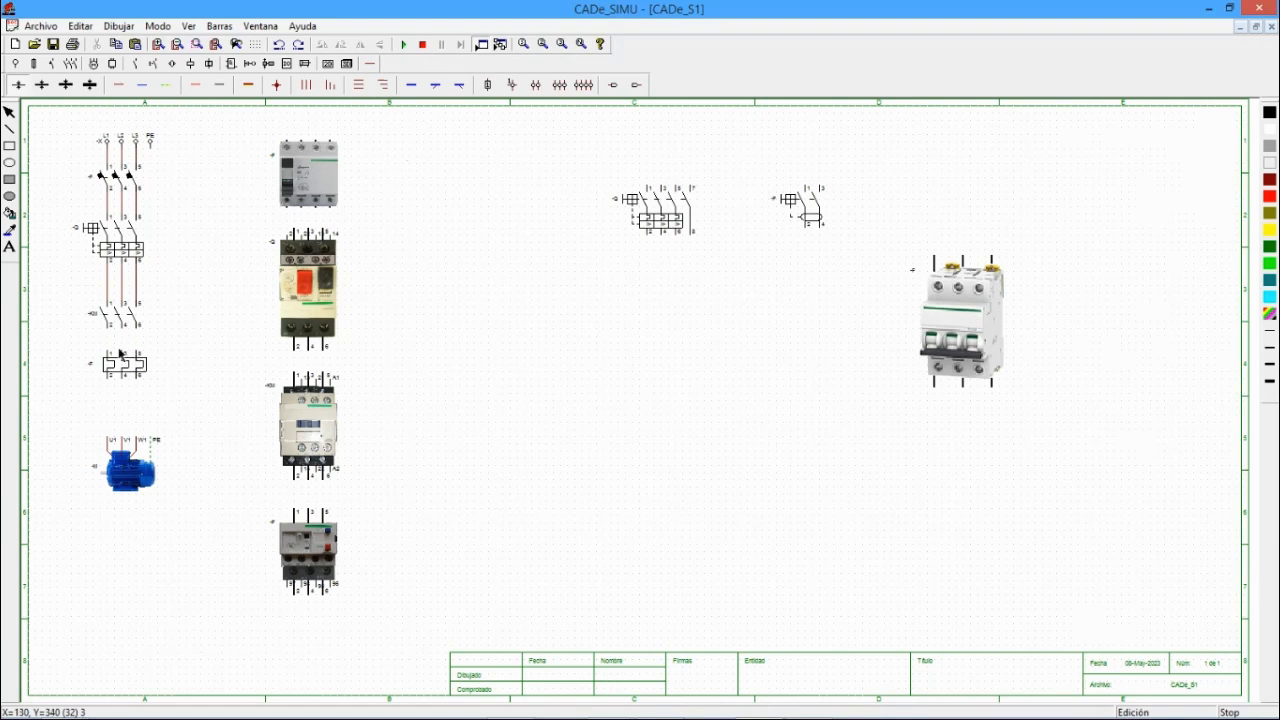
- Wire the contactor contacts to the thermal relay with vertical three-phase conductors and start the simulation
left_click(357, 86)
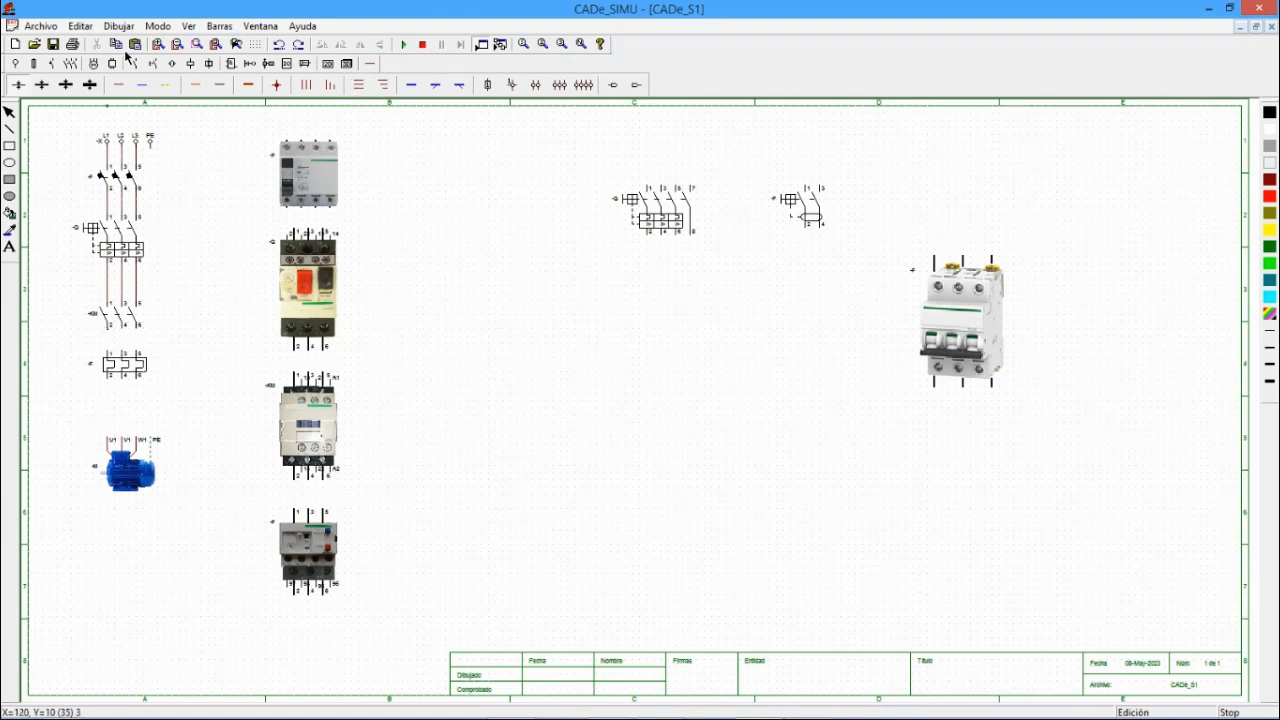
left_click(307, 86)
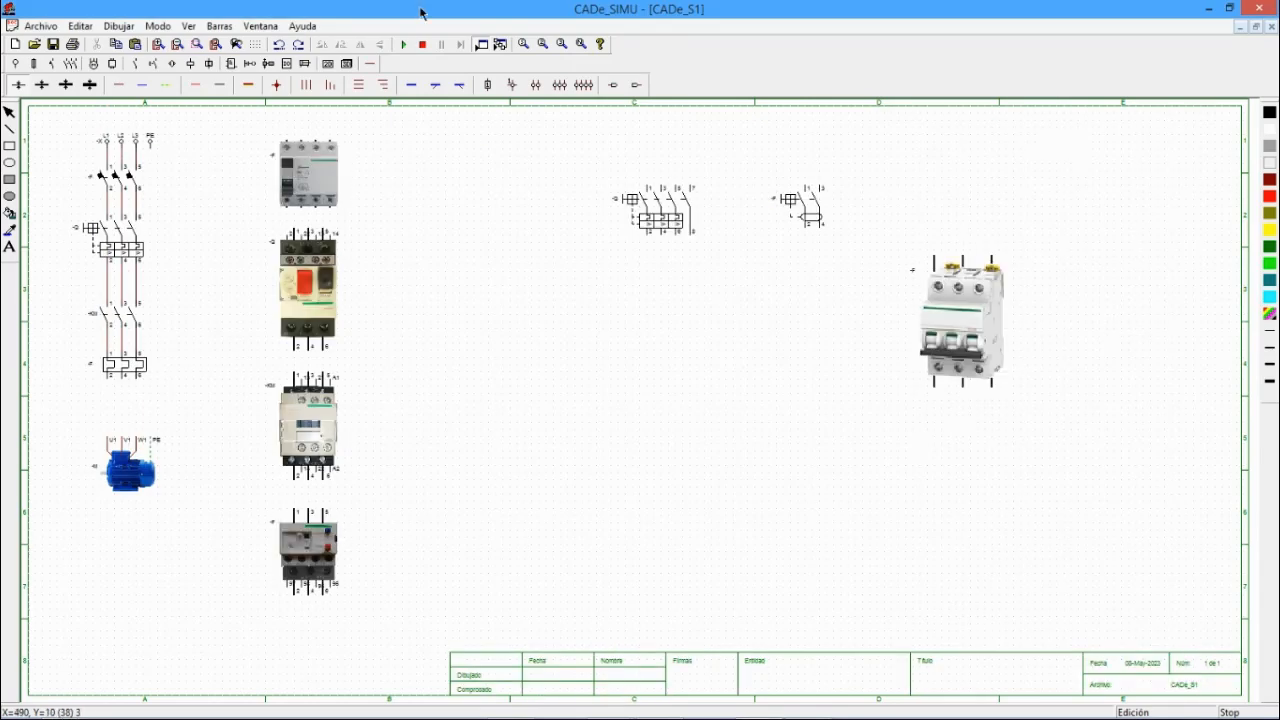
left_click(404, 46)
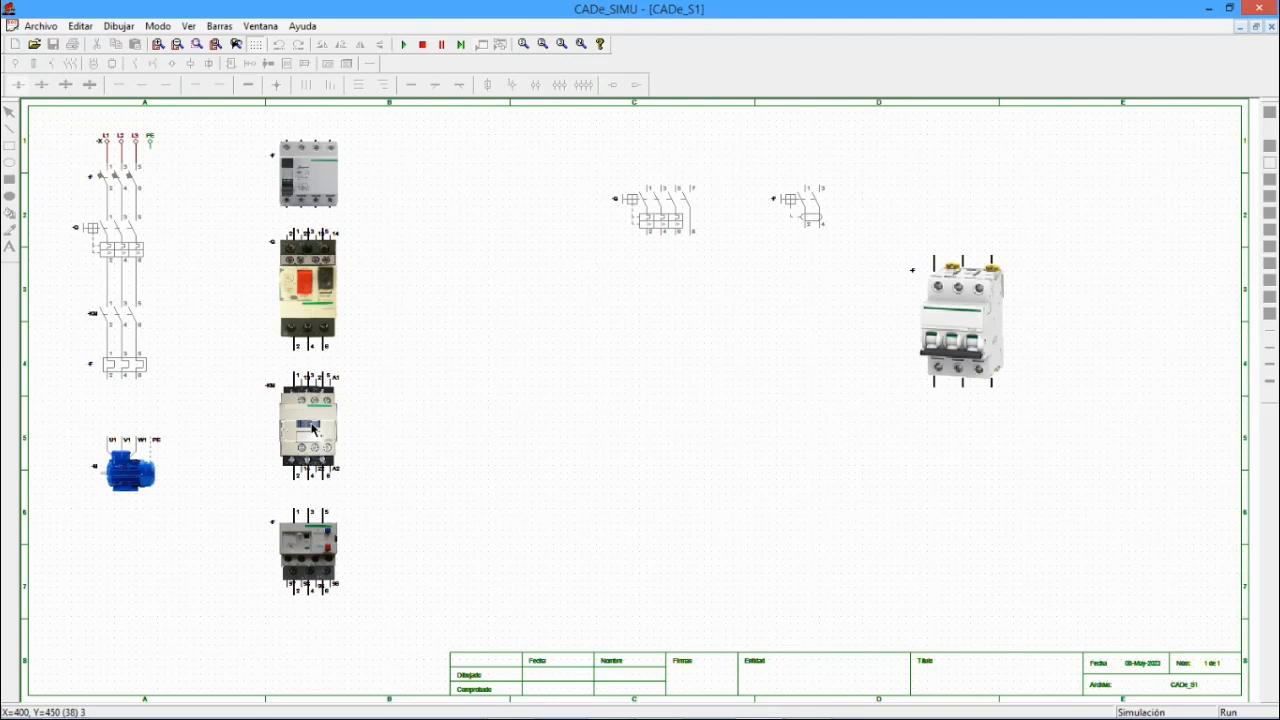
- Simulate the circuit with the breaker and disyuntor closed, toggle the thermal relay, and stop the simulation
left_click(96, 184)
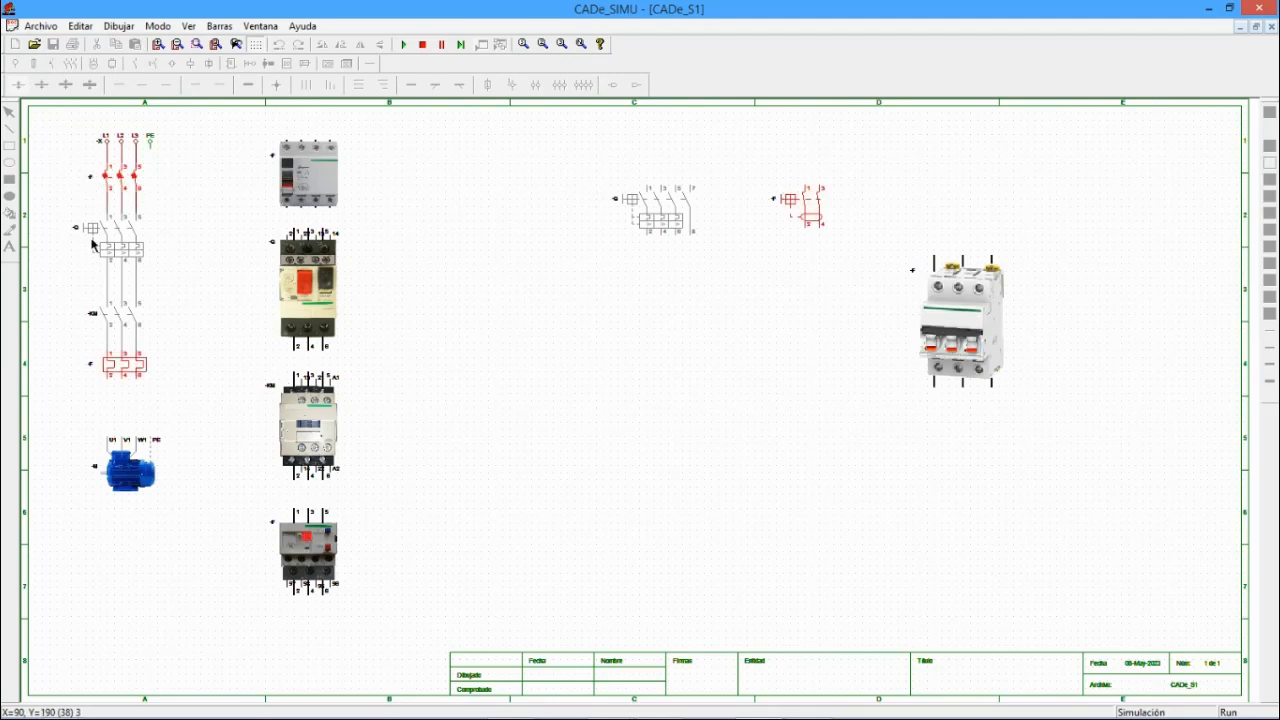
left_click(92, 230)
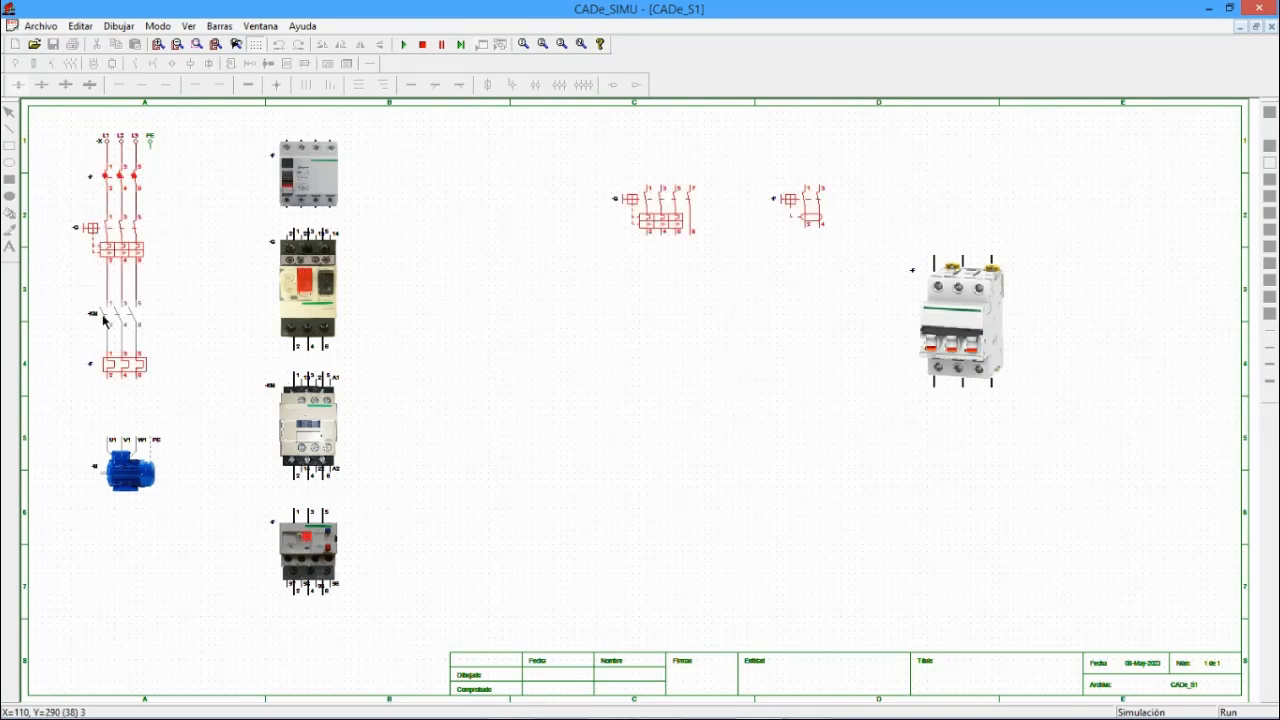
left_click(122, 366)
left_click(122, 364)
left_click(122, 366)
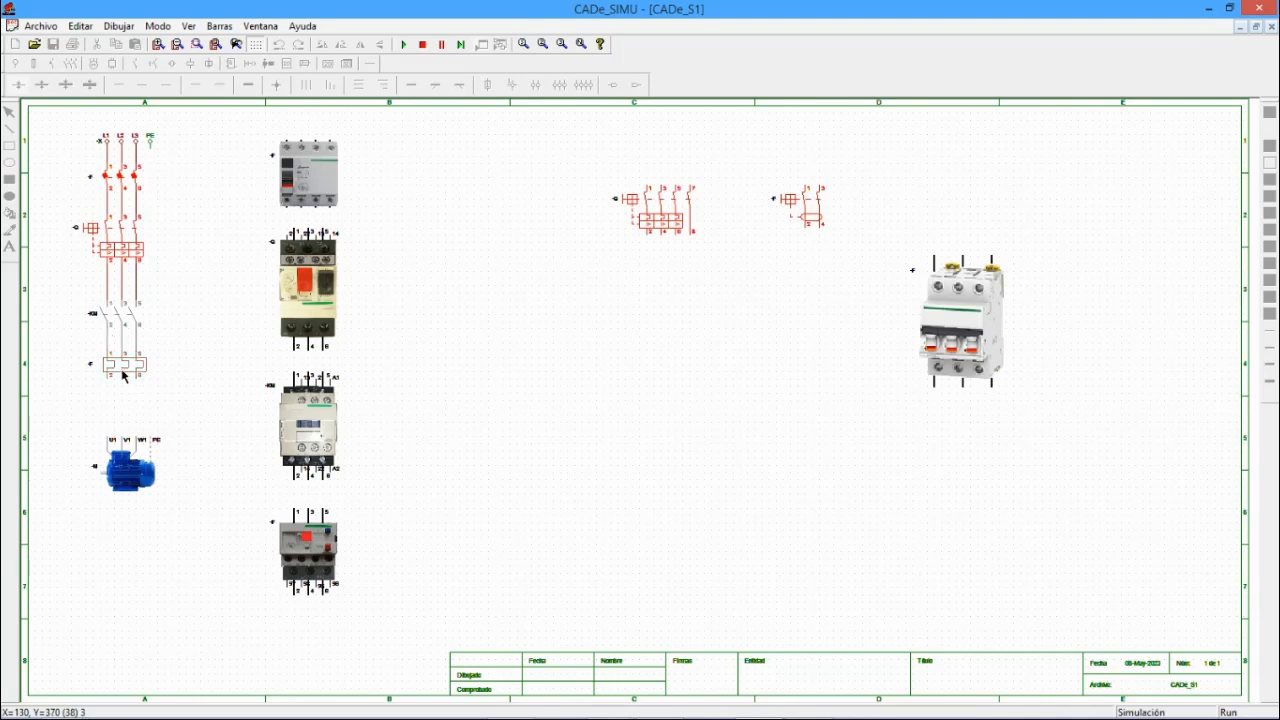
left_click(422, 44)
- Nudge the contactor contact symbol, rerun the simulation with only the three-pole breaker closed, and stop it
left_click_drag(110, 340, 118, 310)
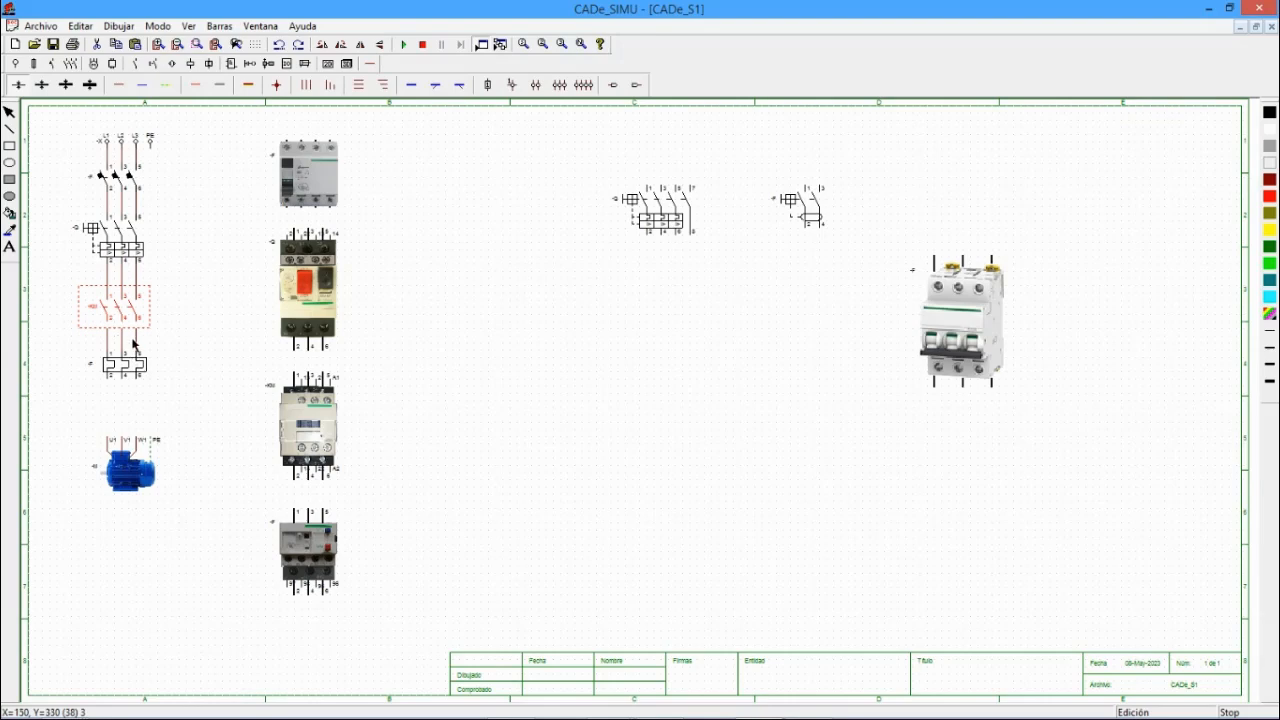
left_click(194, 322)
left_click(403, 44)
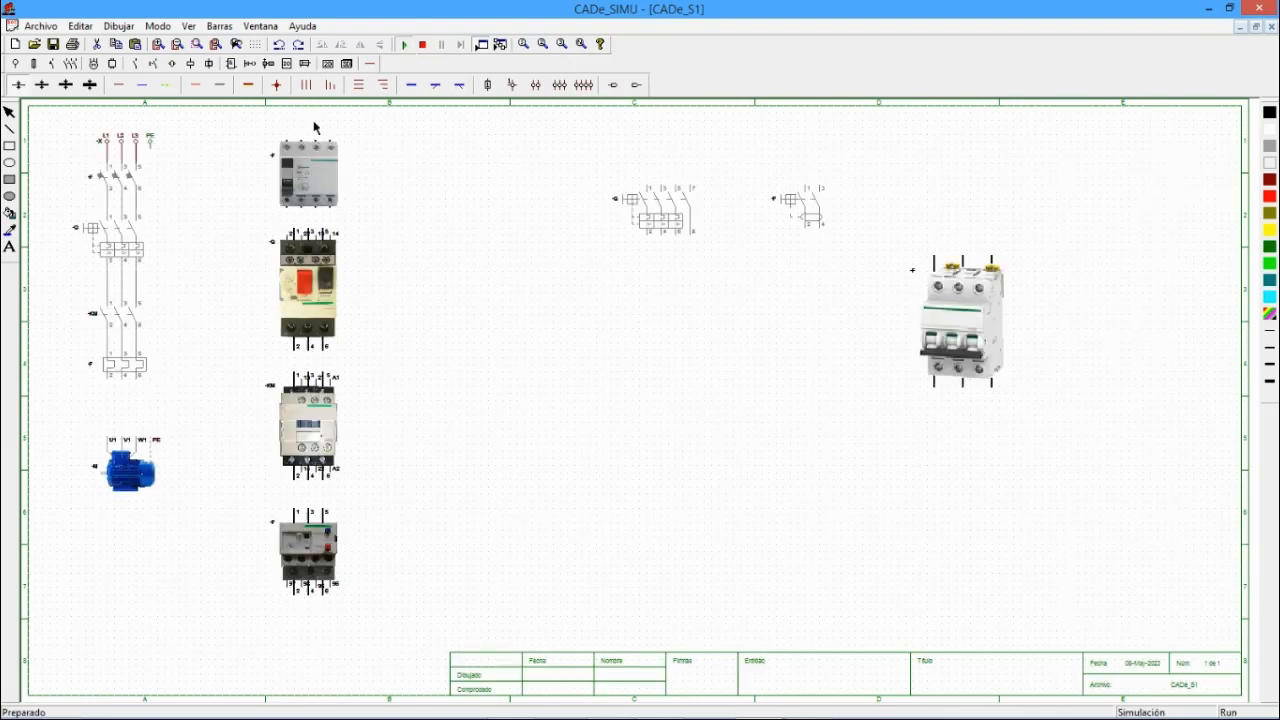
left_click(111, 182)
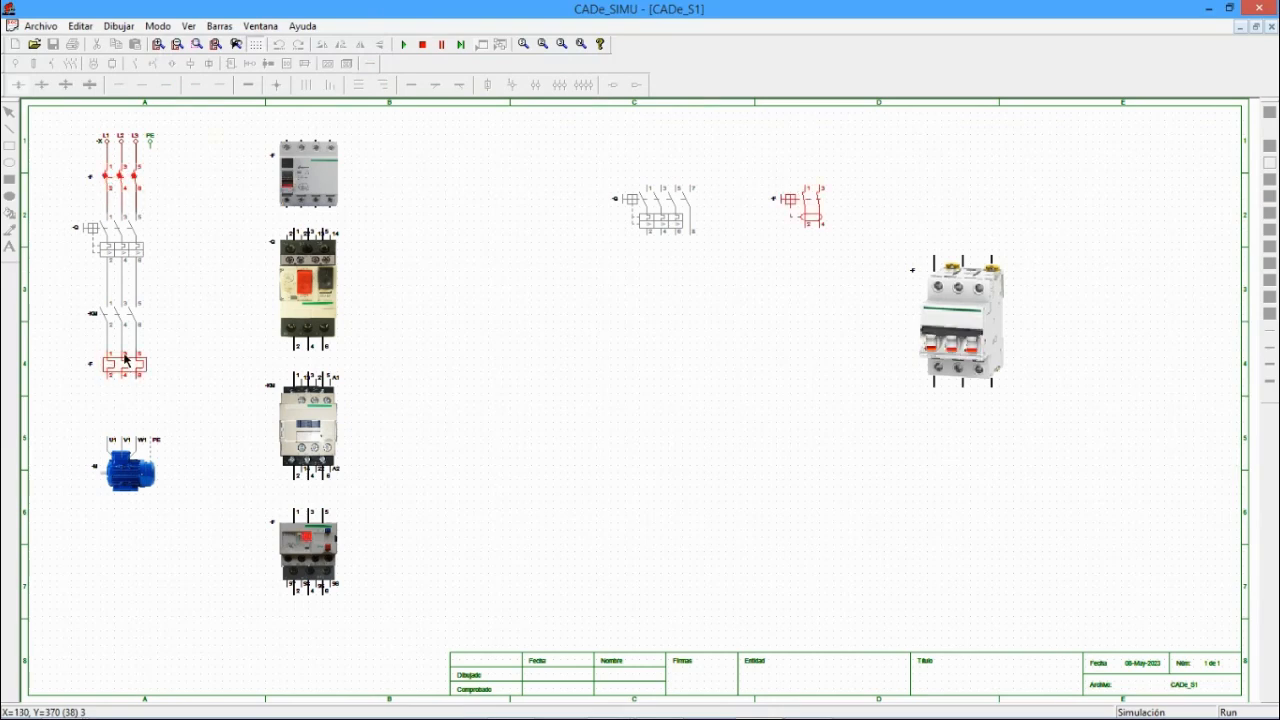
left_click(424, 44)
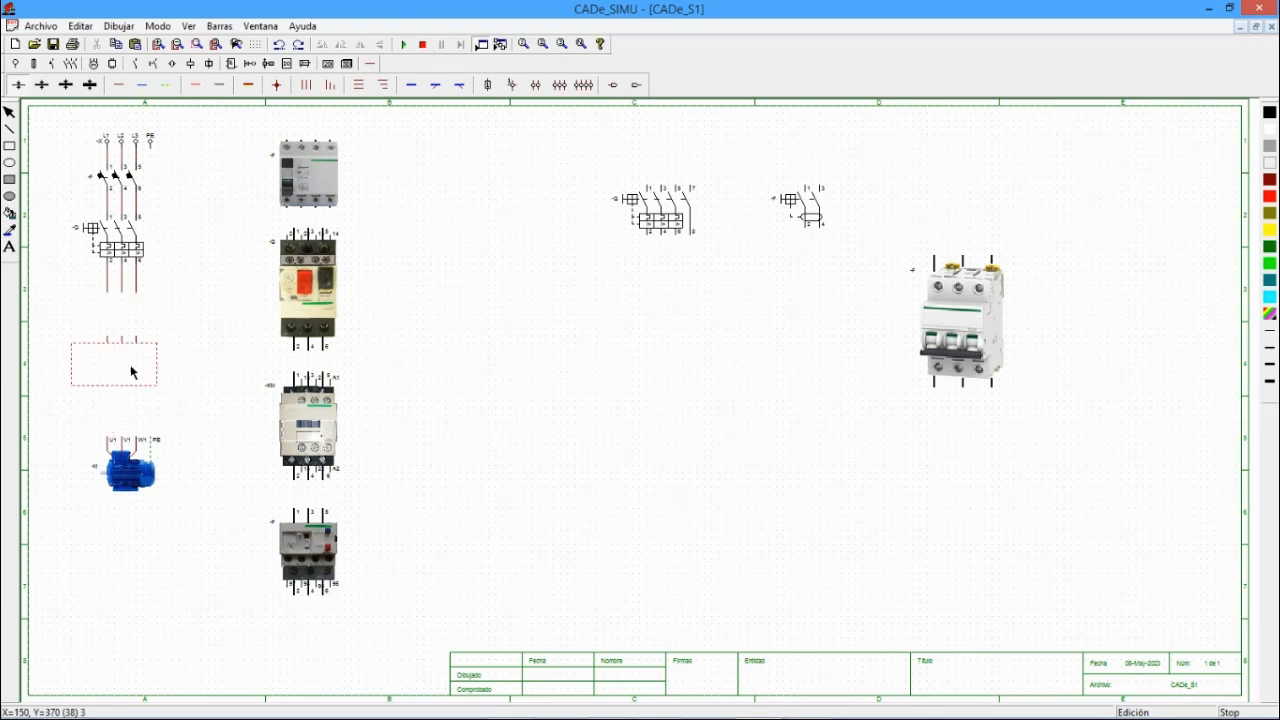
- Rename the thermal relay symbol as -F1 and the three-pole breaker symbol as IP
double_click(133, 372)
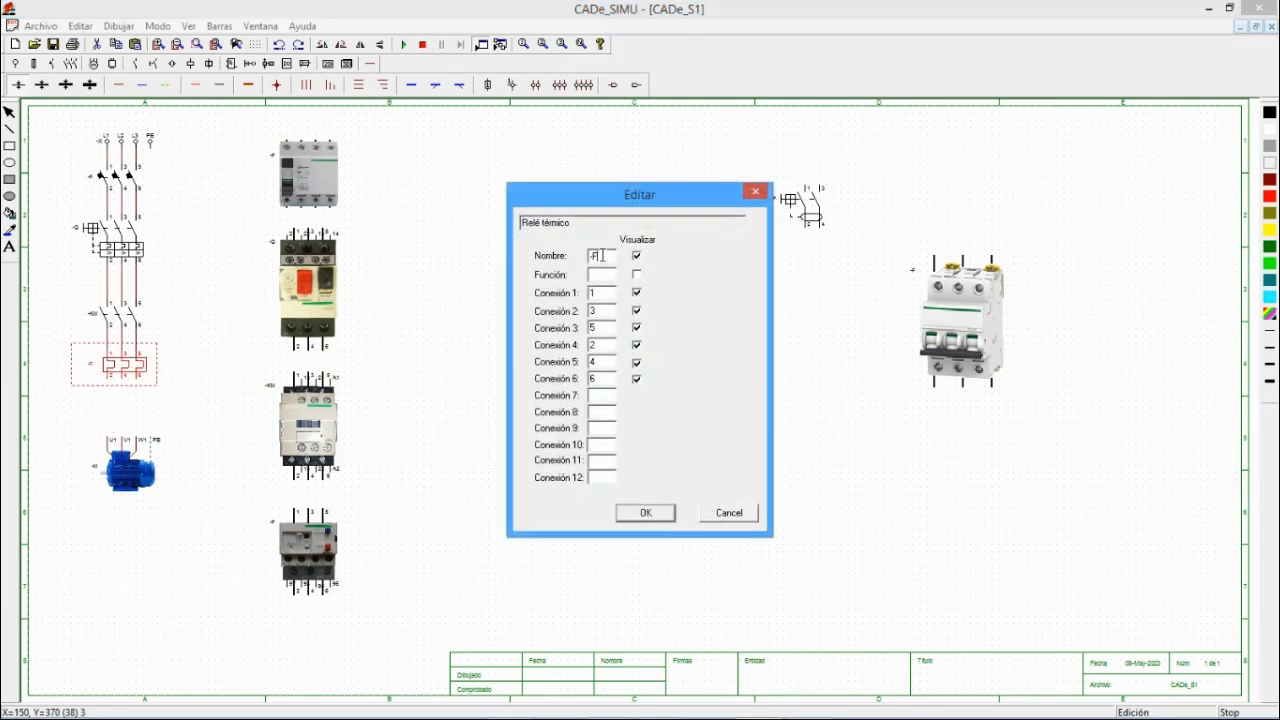
left_click(646, 513)
double_click(106, 186)
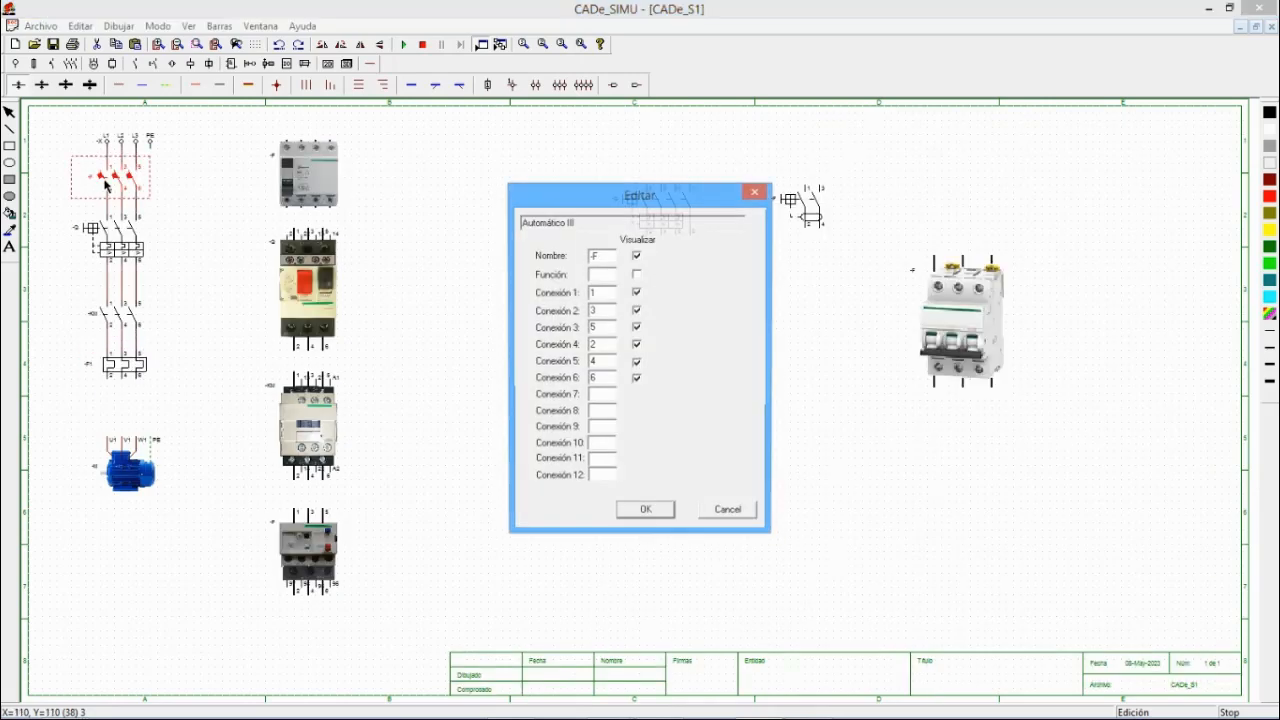
left_click_drag(604, 254, 570, 265)
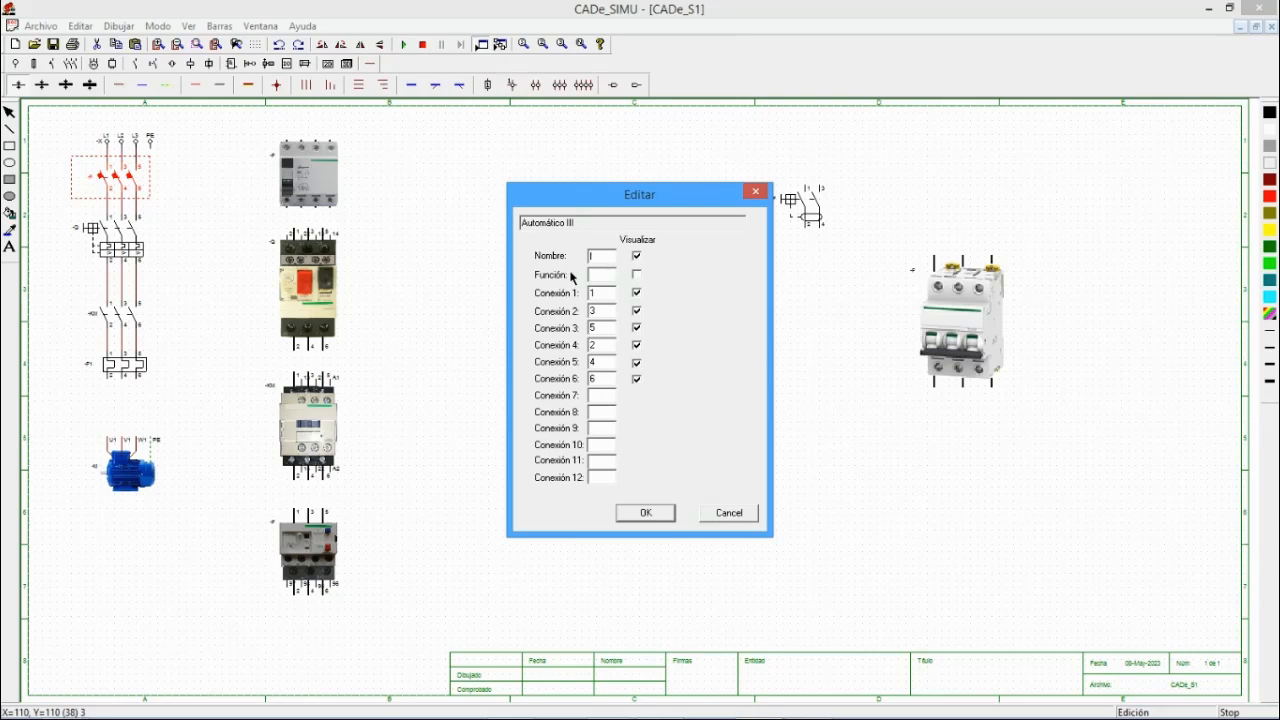
key("Return")
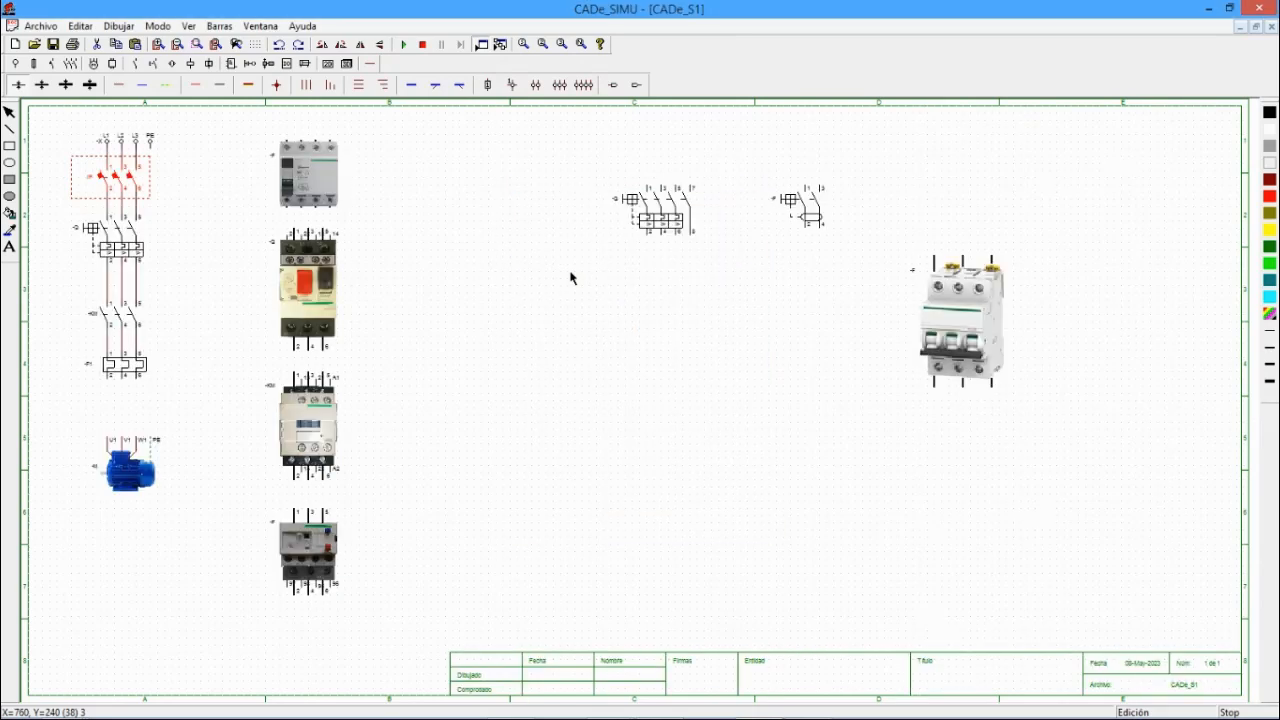
- Wire the thermal relay down to the motor terminals U1, V1 and W1 with vertical three-phase conductors
left_click(398, 325)
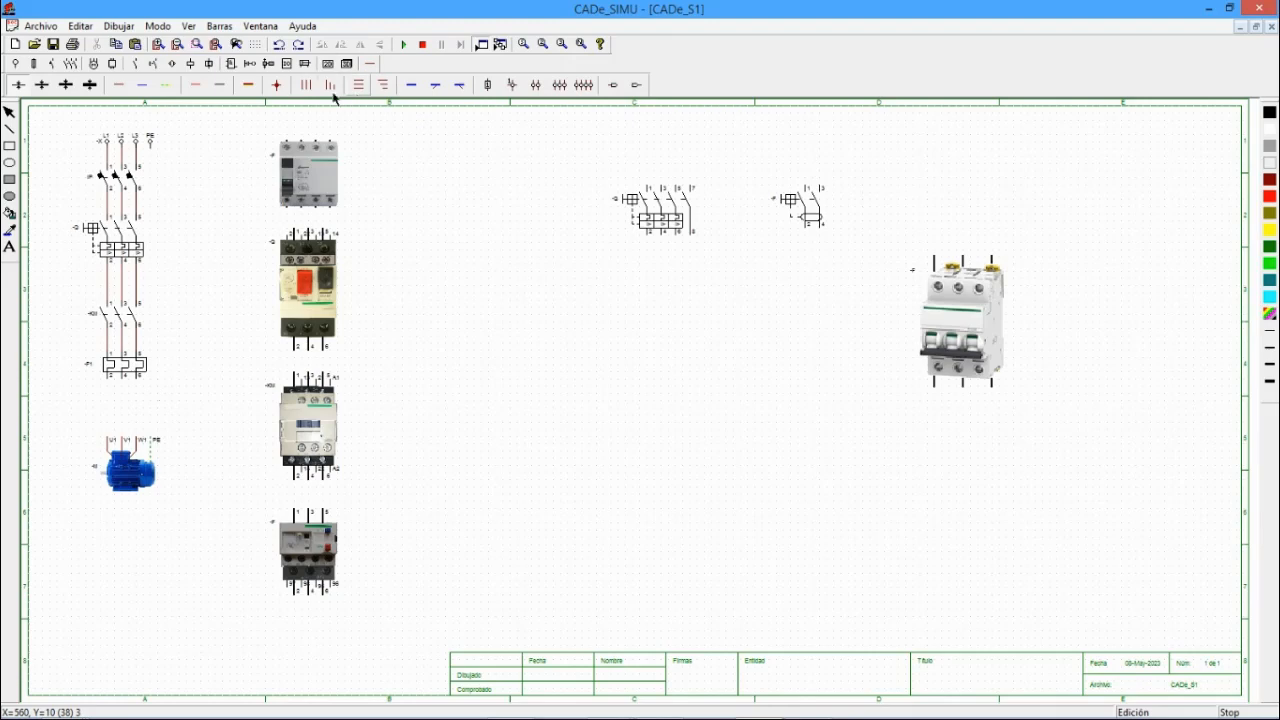
left_click_drag(108, 377, 117, 440)
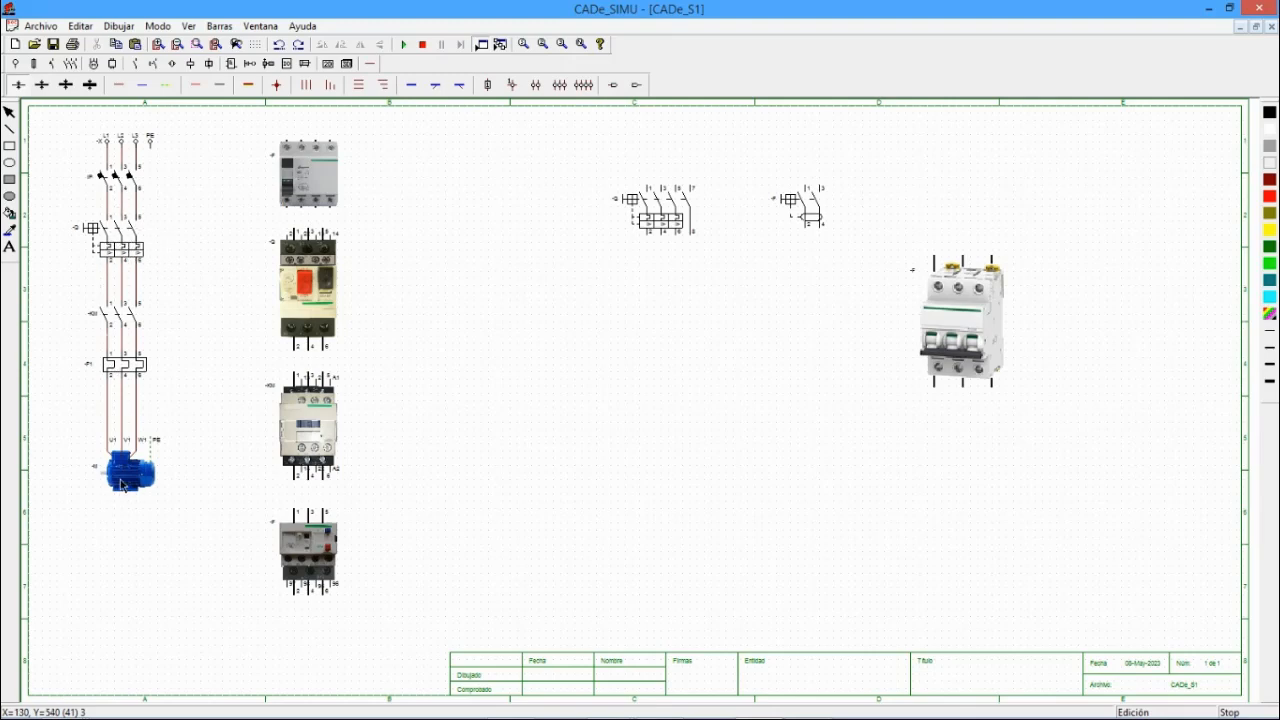
left_click(117, 370)
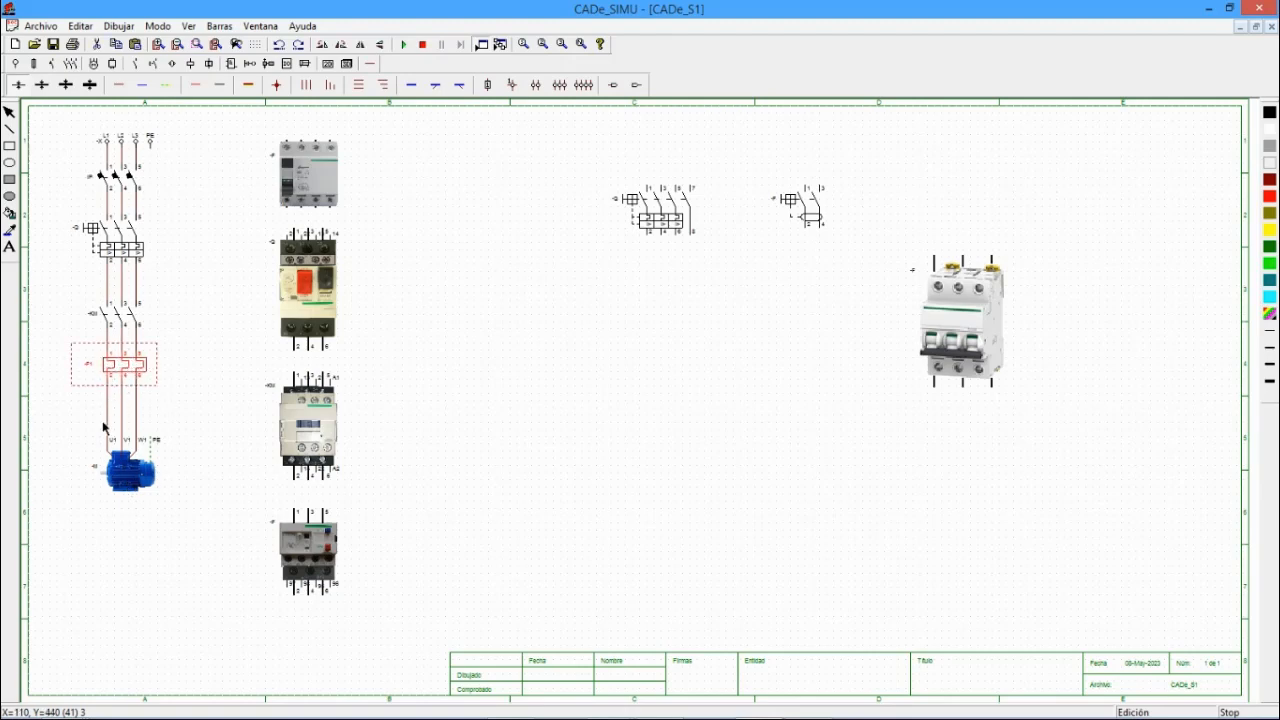
- Set the thermal relay picture's size to Grande and place it in the lower area beside the other device pictures
left_click_drag(326, 550, 460, 288)
double_click(460, 288)
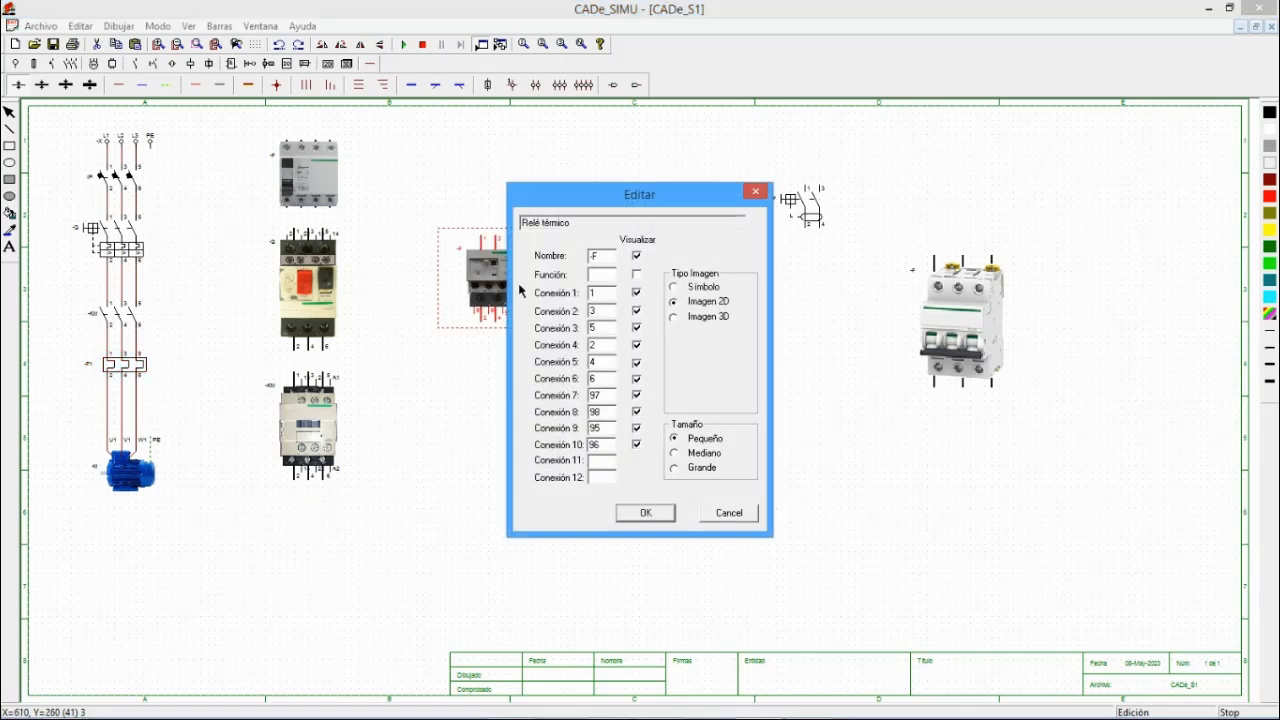
left_click(675, 469)
left_click(645, 513)
left_click(466, 537)
left_click_drag(511, 286, 447, 280)
left_click_drag(481, 328, 459, 507)
- Enlarge the contactor picture to match the thermal relay picture and align it directly above that relay
left_click_drag(310, 425, 465, 258)
double_click(465, 258)
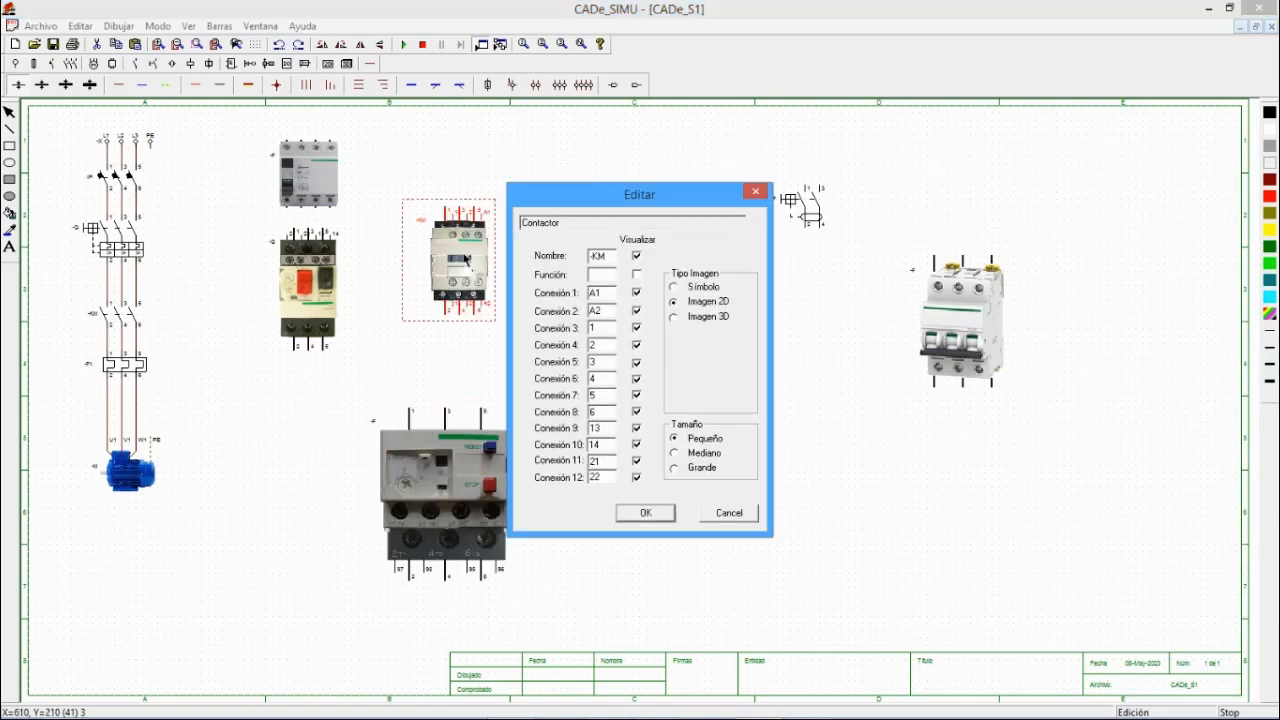
left_click(646, 512)
left_click_drag(515, 315, 476, 332)
left_click(643, 463)
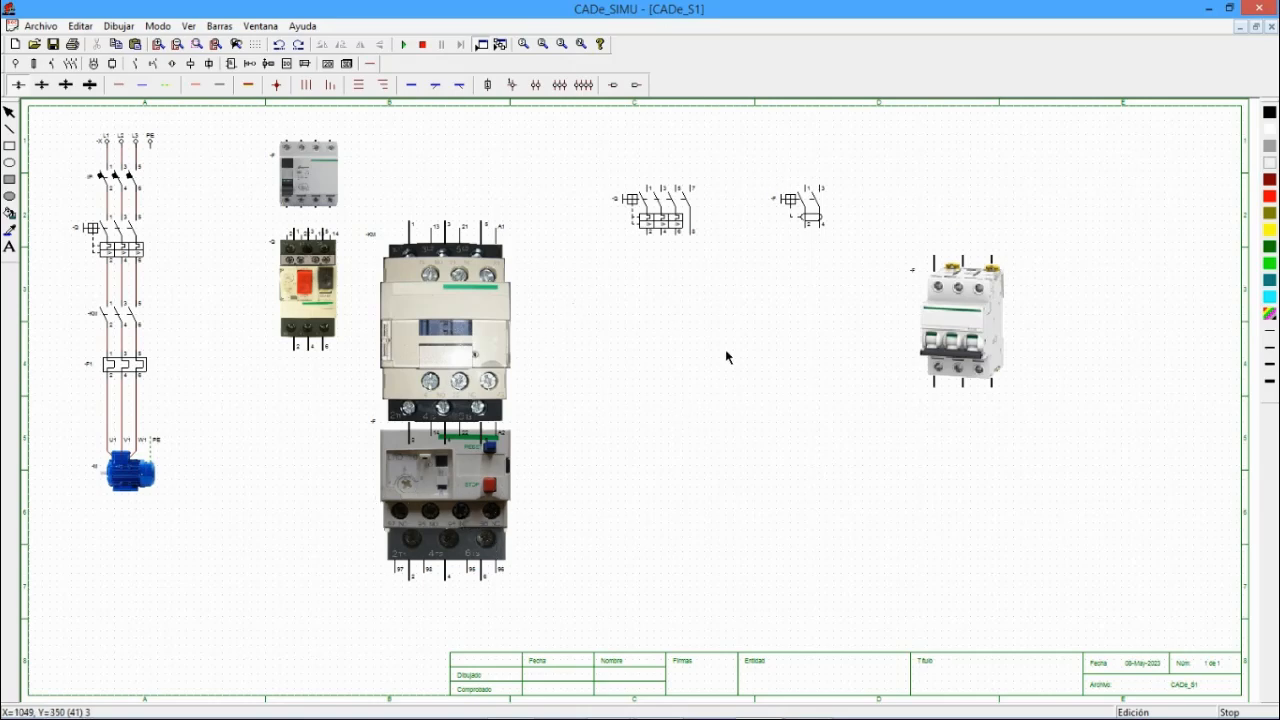
- Delete all the device pictures and the two unused protection symbols, keeping only the wired motor circuit
left_click(477, 324)
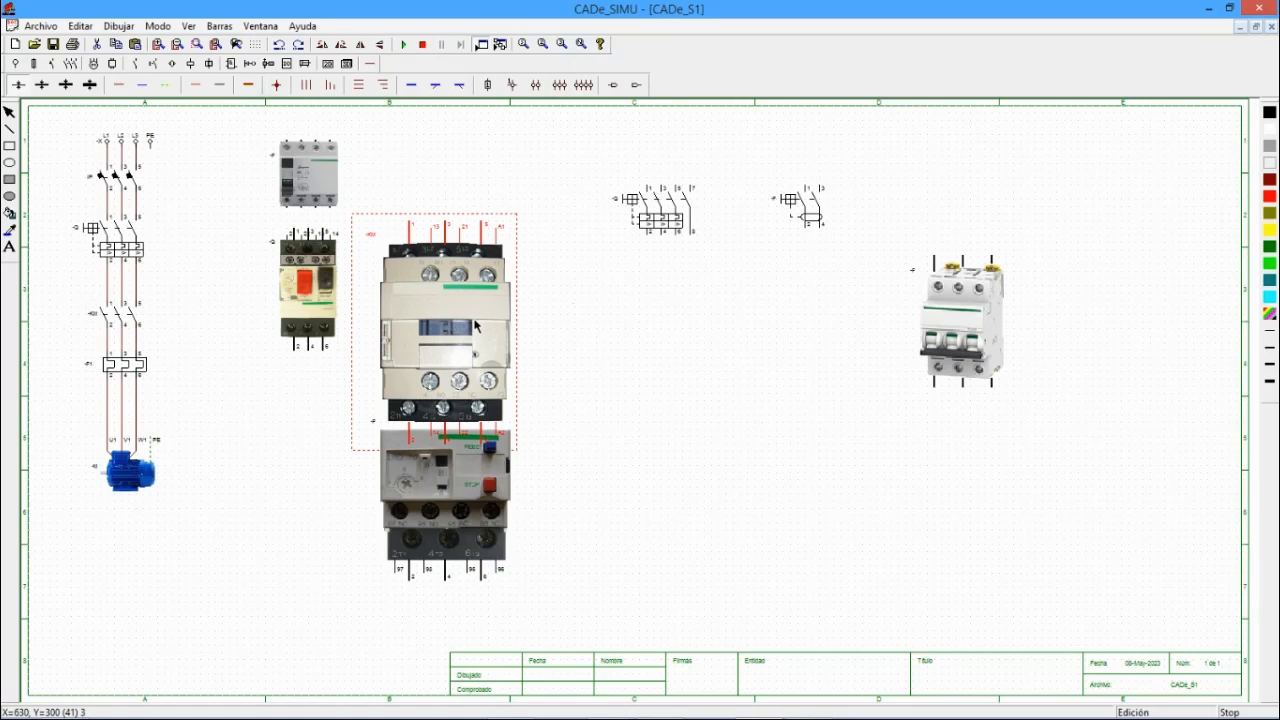
key("Delete")
left_click(312, 280)
key("Delete")
left_click(315, 180)
key("Delete")
left_click(505, 515)
key("Delete")
left_click(1000, 304)
key("Delete")
left_click(815, 218)
key("Delete")
left_click(630, 218)
key("Delete")
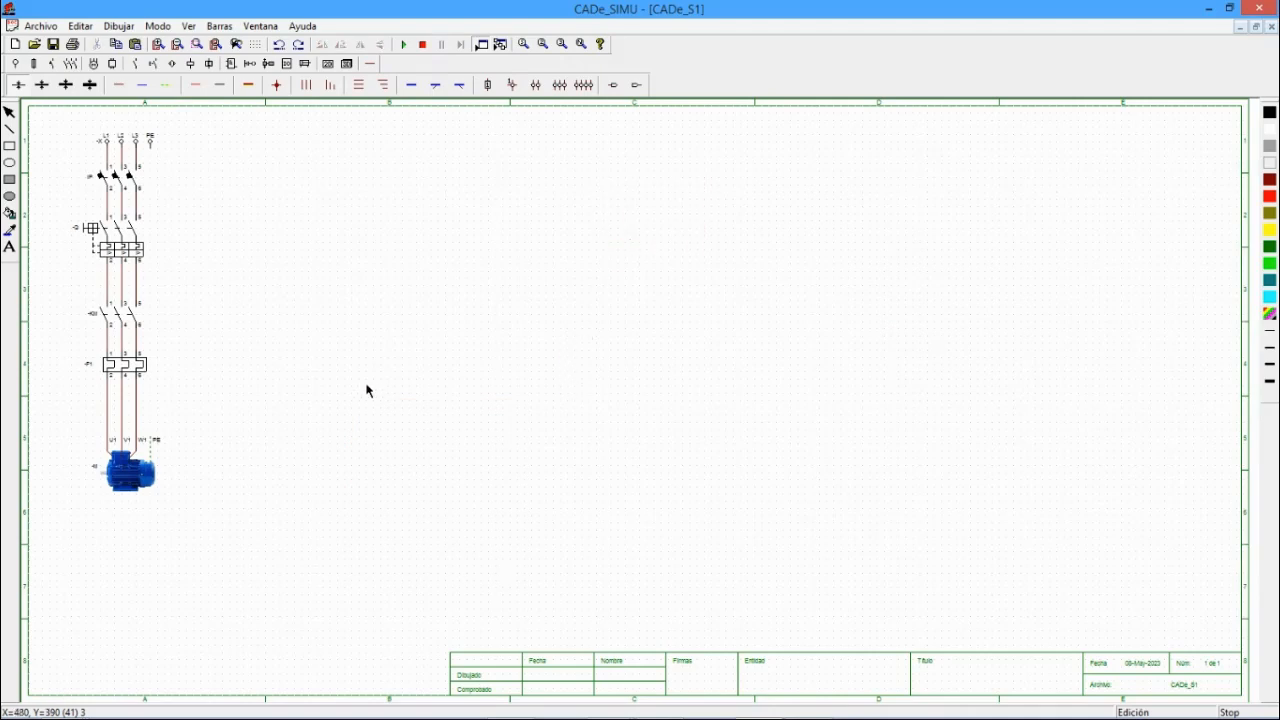
- Wire the supply's PE terminal down to the motor's PE terminal with a vertical earth conductor
scroll(366, 390, "up", 1)
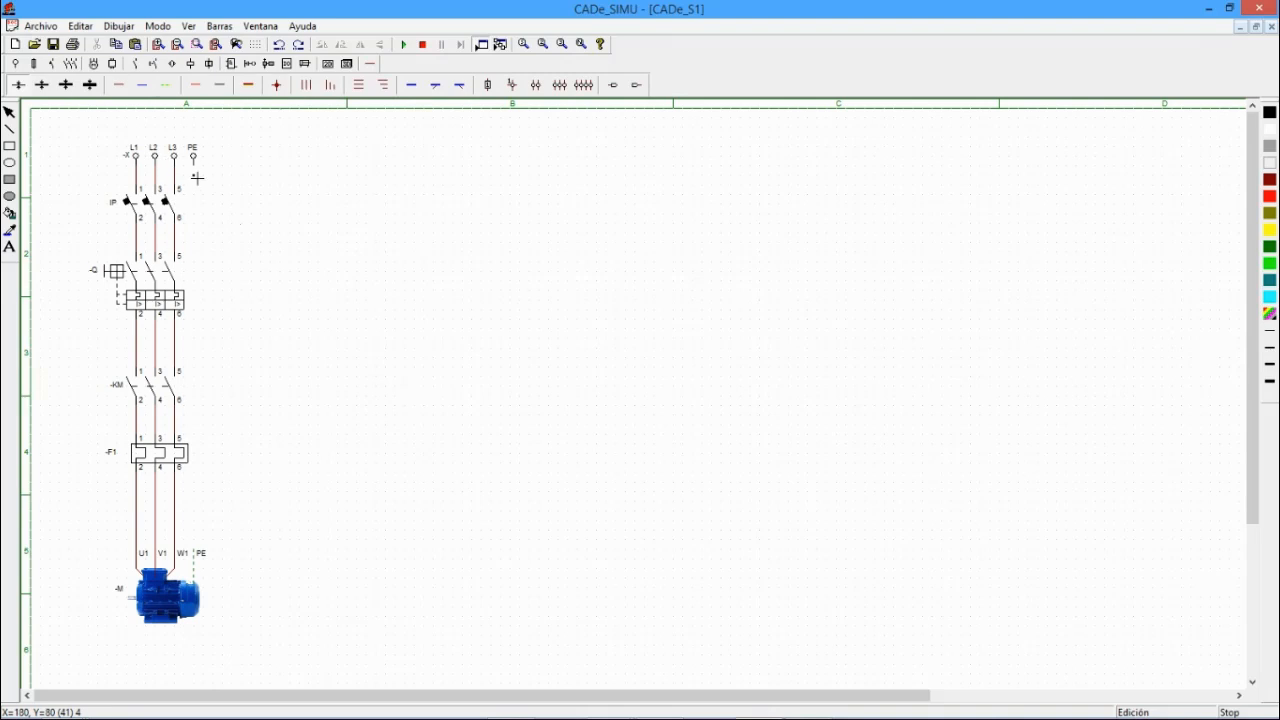
left_click_drag(196, 160, 197, 553)
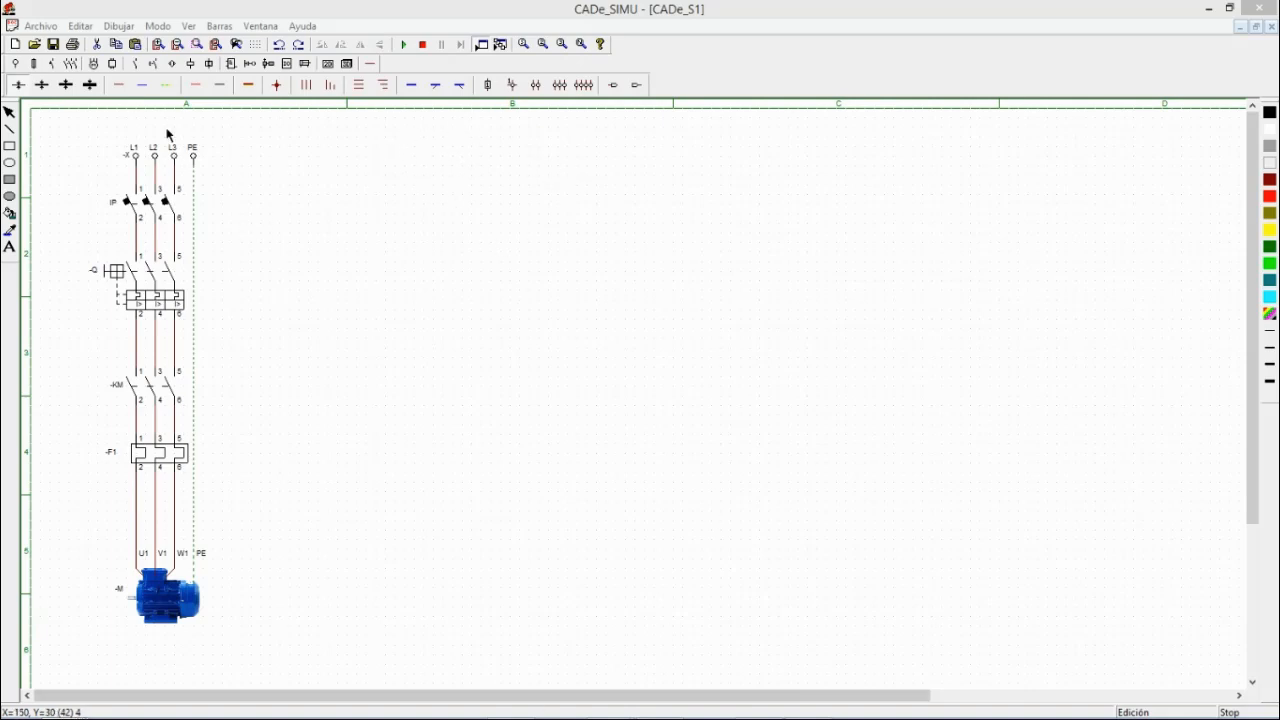
- Rotate the three-phase supply symbol so its terminals face sideways, and move it into the empty area beside the circuit
left_click(158, 155)
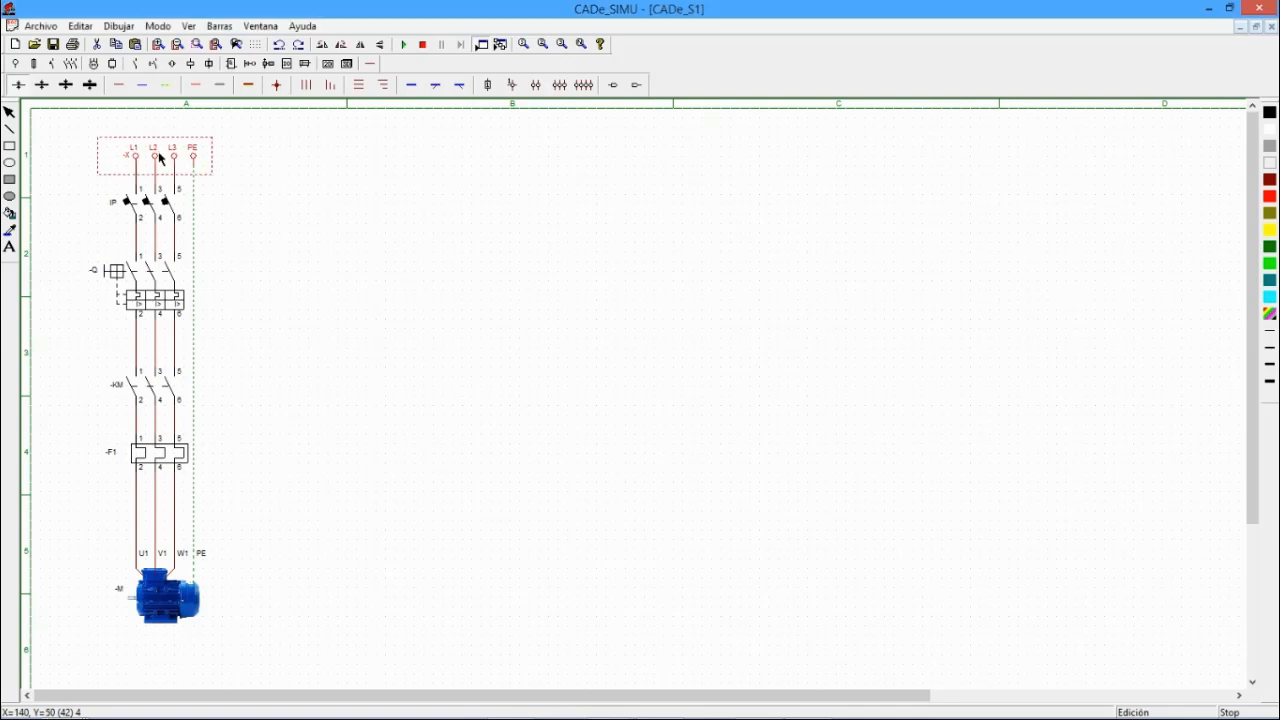
left_click(324, 46)
left_click(249, 393)
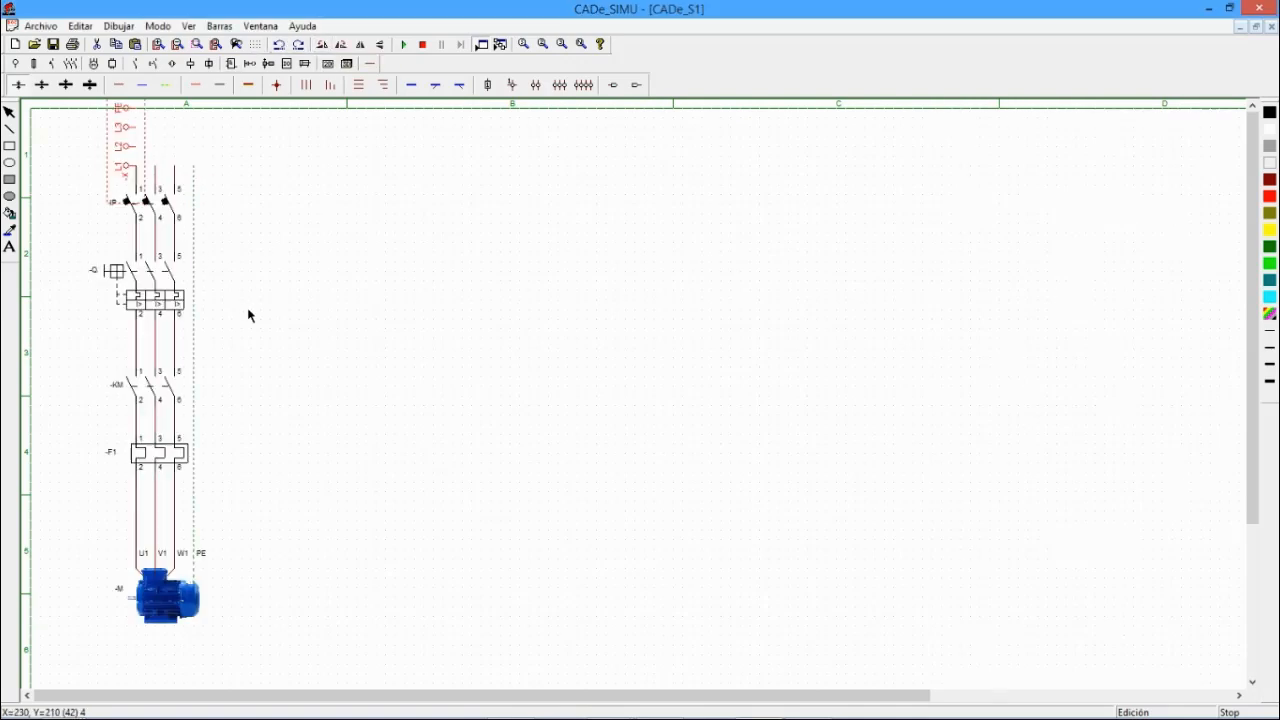
left_click_drag(131, 131, 517, 260)
left_click(185, 390)
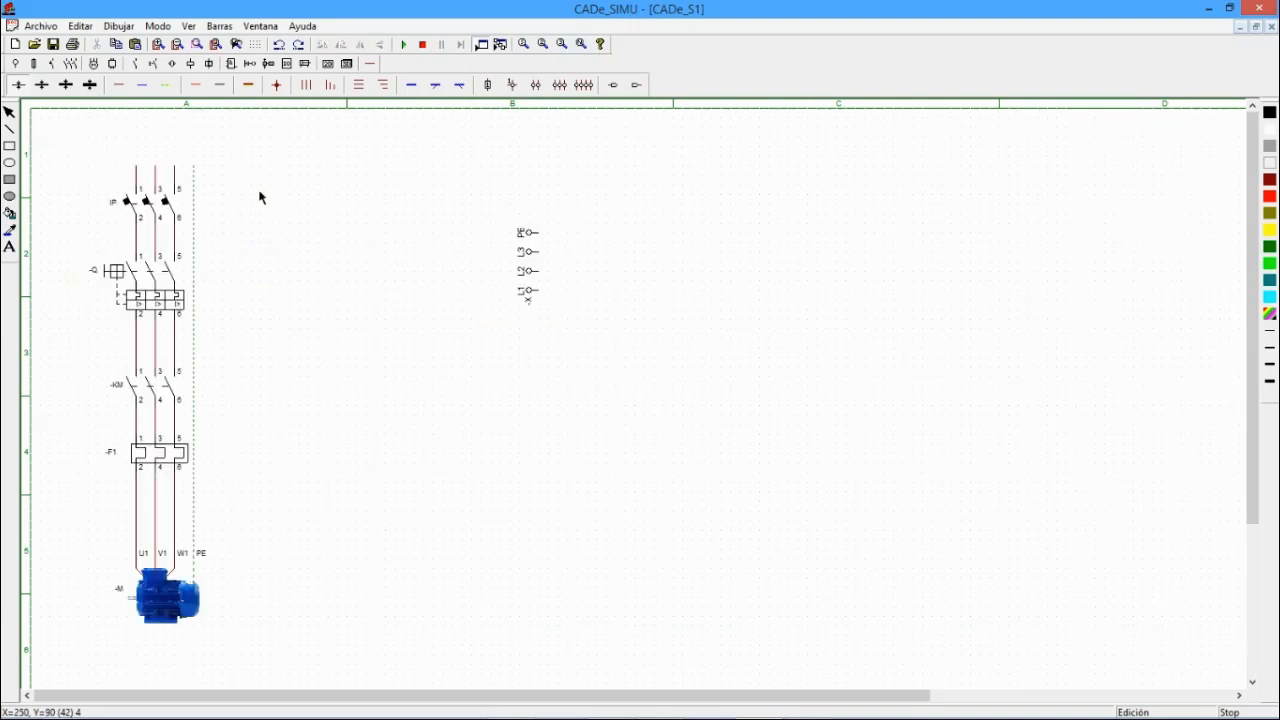
- Move the whole motor circuit down and slightly right, and place the rotated supply at its upper left
left_click_drag(60, 148, 300, 659)
left_click_drag(162, 380, 159, 438)
left_click_drag(531, 271, 116, 177)
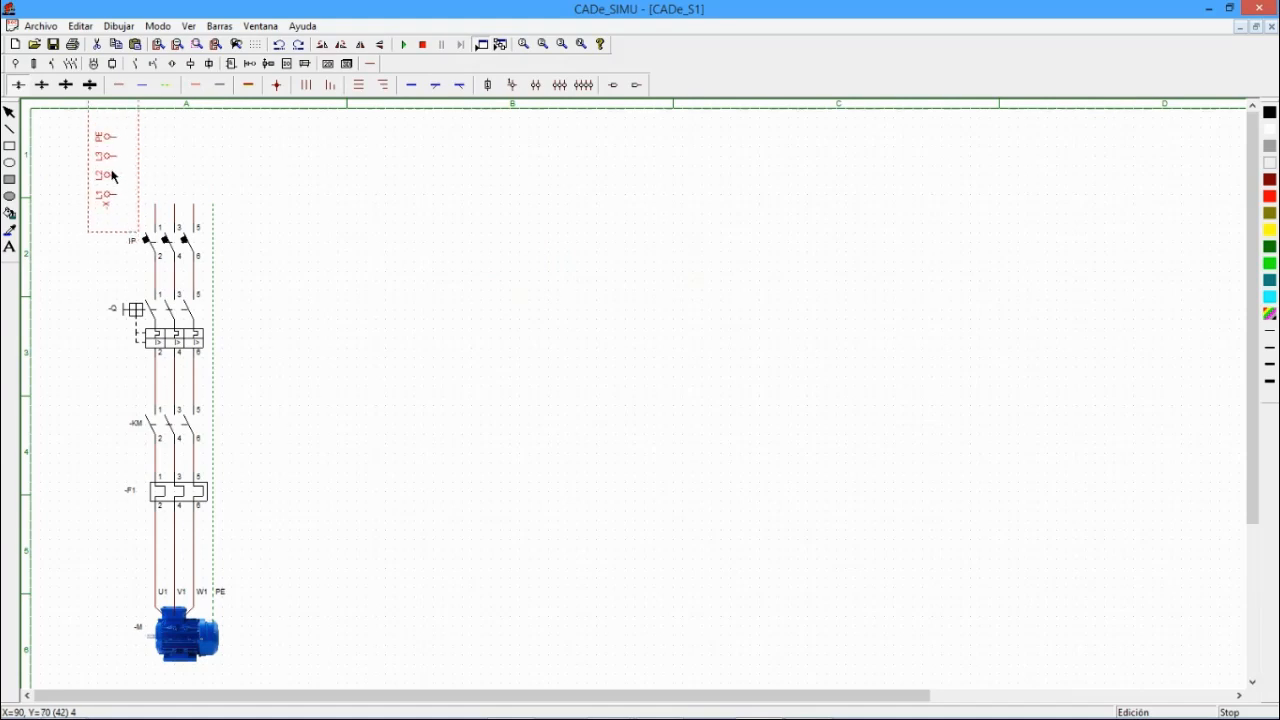
left_click(600, 171)
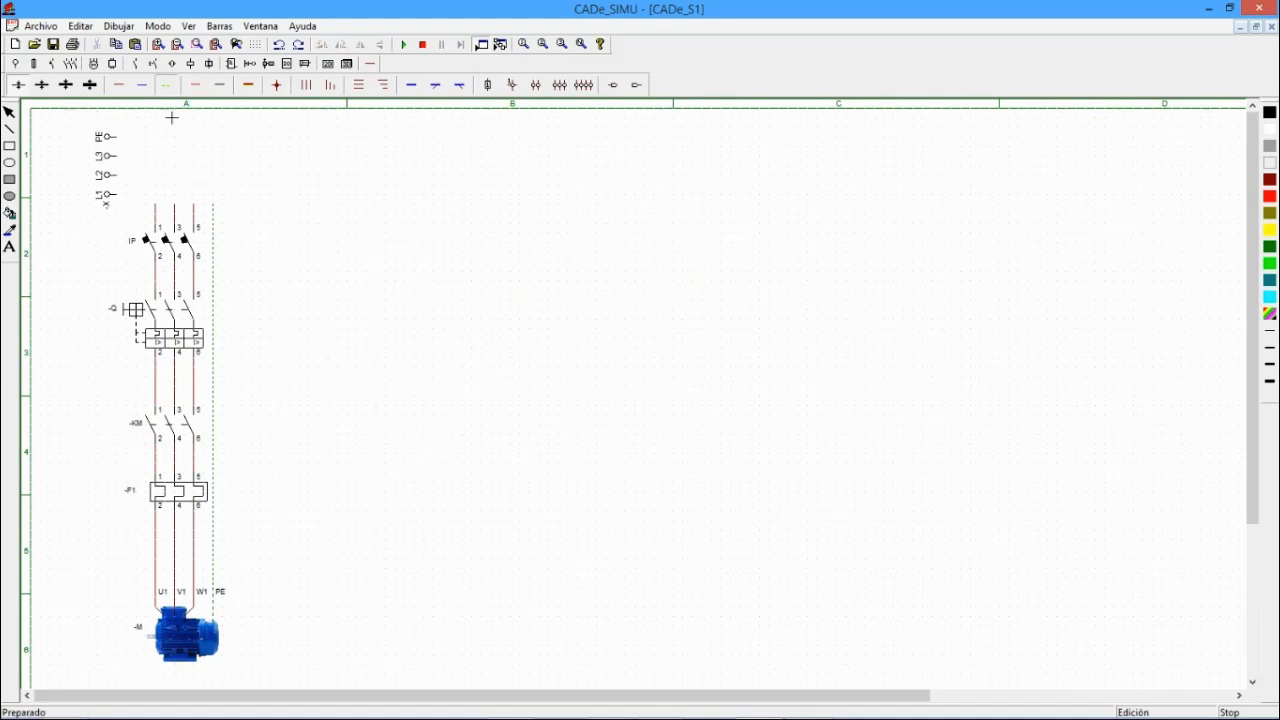
- Draw long horizontal PE and three-phase conductors from the rotated supply, and extend the motor's PE conductor up to the PE line
left_click_drag(124, 141, 848, 164)
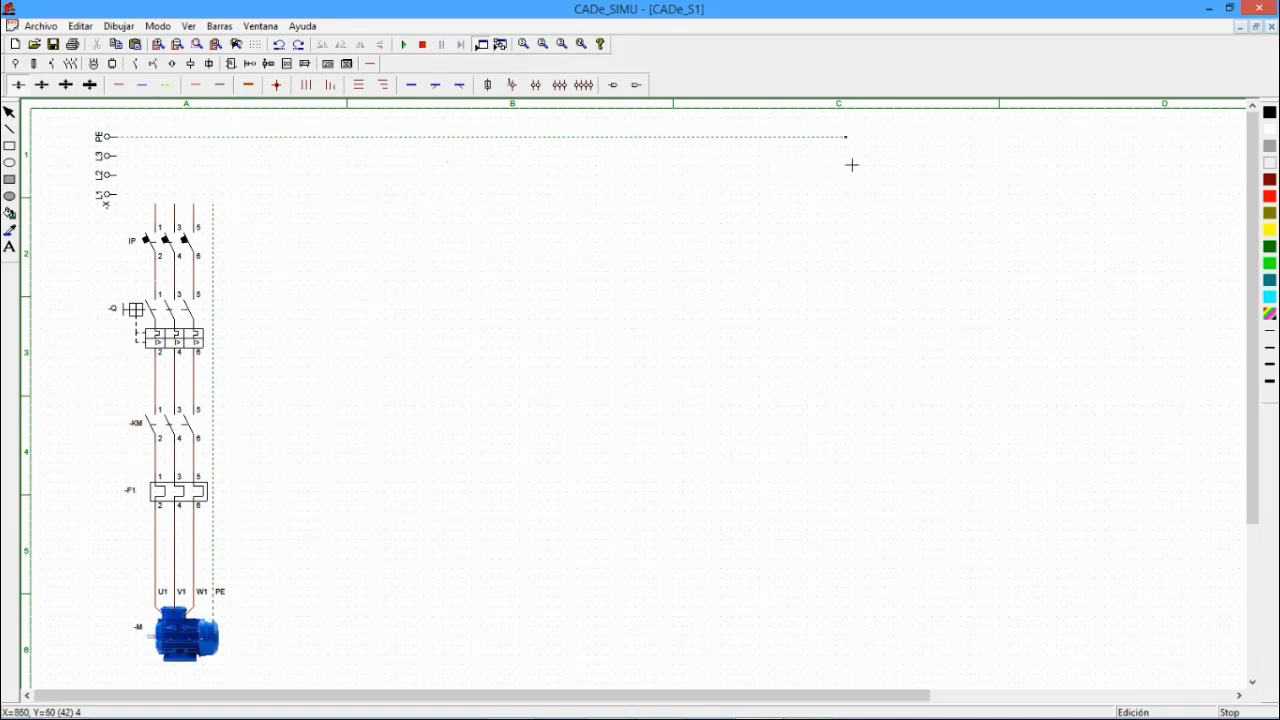
left_click_drag(213, 202, 213, 136)
left_click_drag(122, 160, 866, 171)
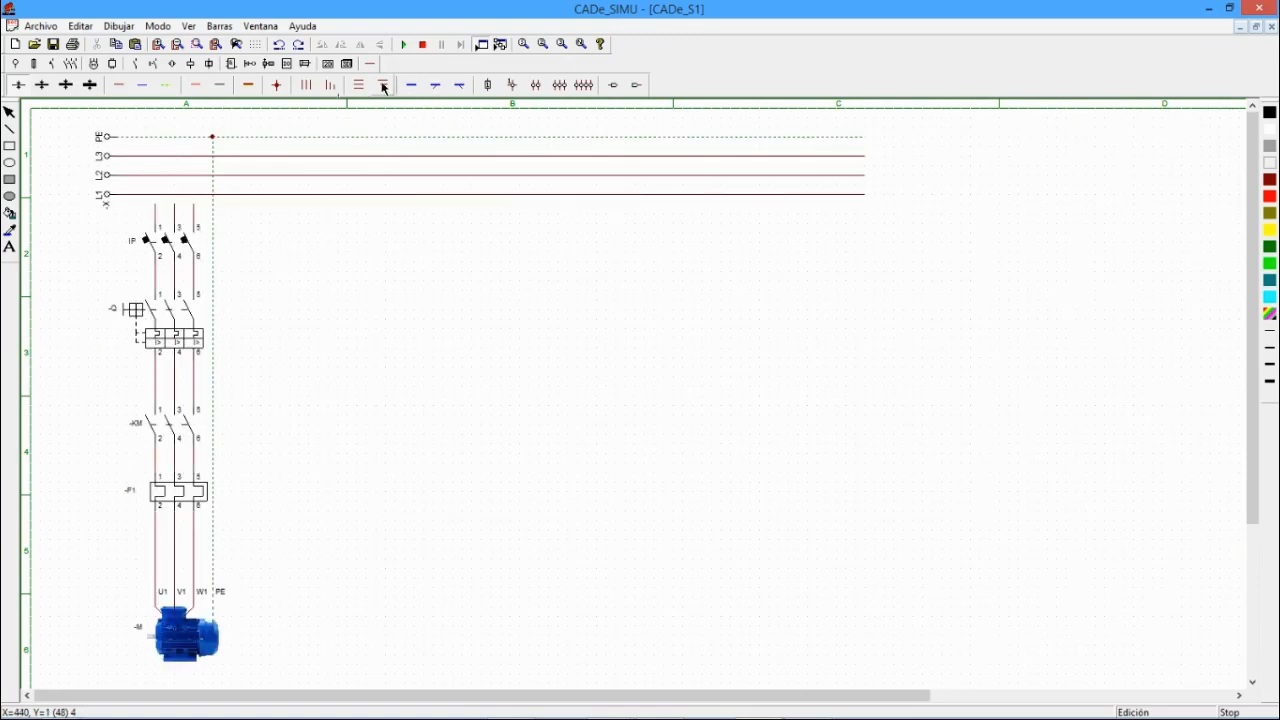
- Extend the breaker's three feeds up to the L3, L2 and L1 lines and add connection nodes at the junctions
left_click(329, 85)
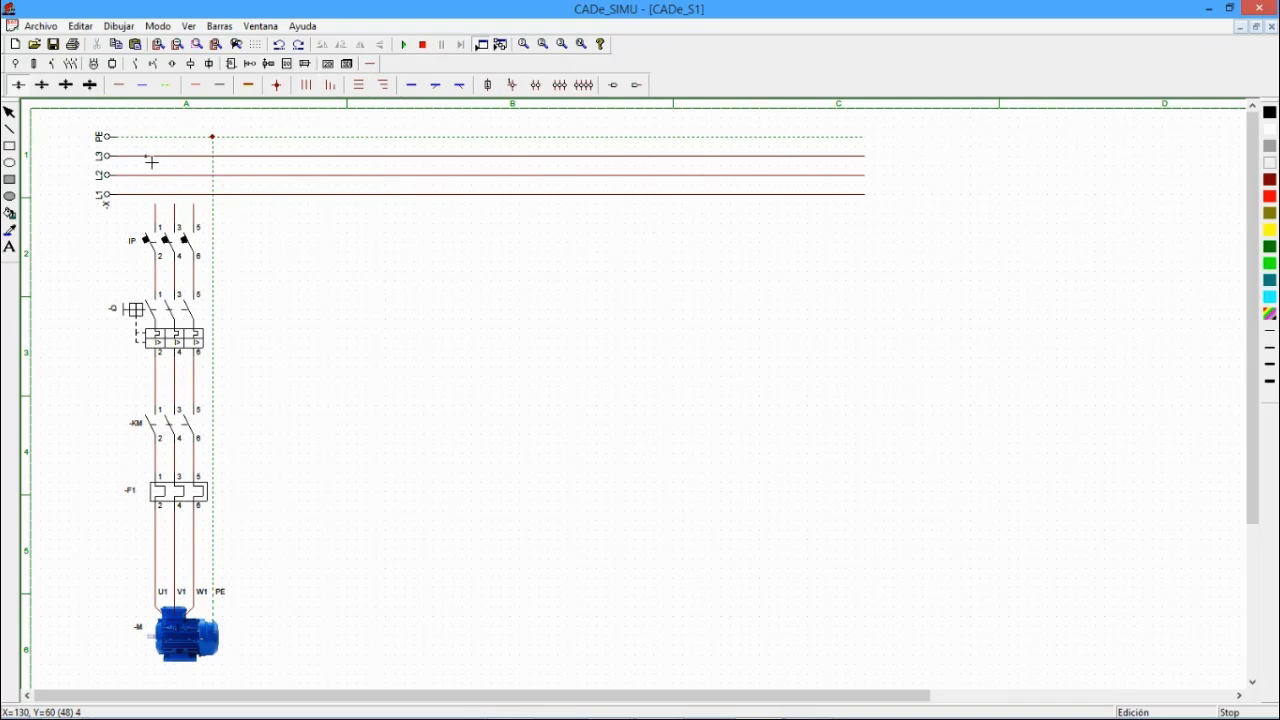
left_click(157, 160)
left_click(274, 87)
left_click(174, 175)
left_click(193, 194)
- Place a two-pole breaker symbol below the horizontal supply lines, to the right of the motor circuit
left_click(16, 64)
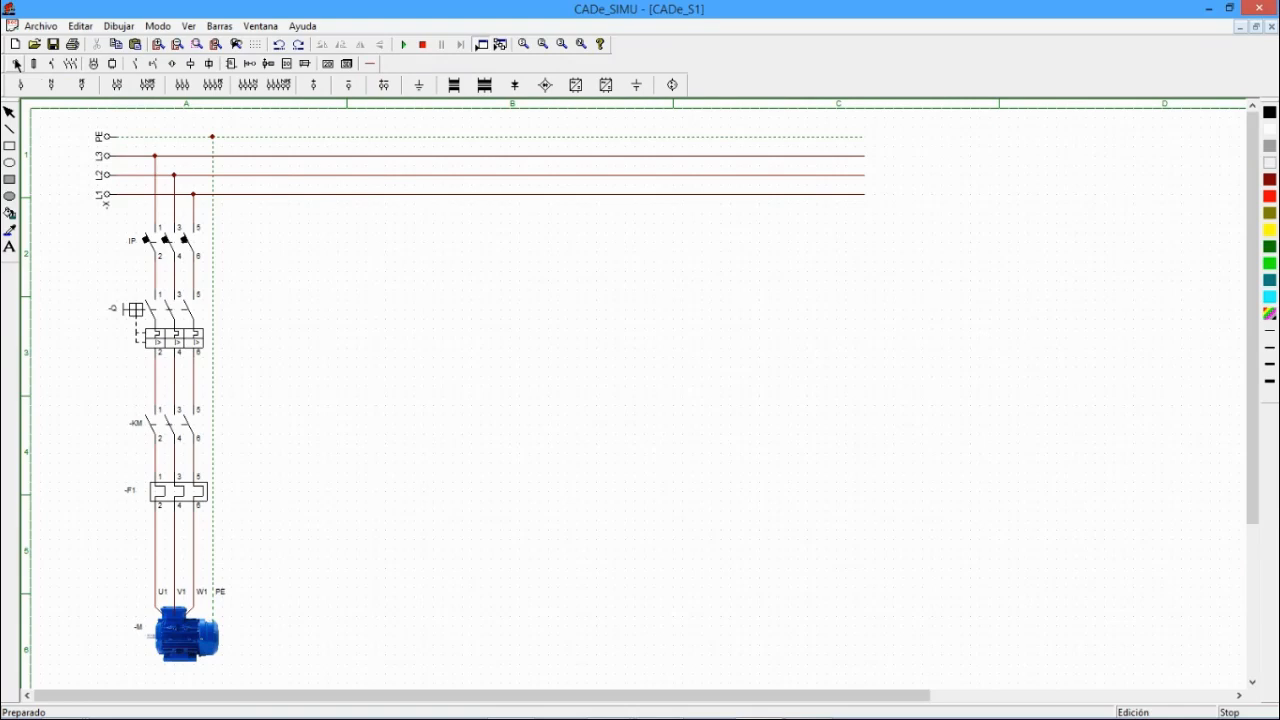
left_click(50, 64)
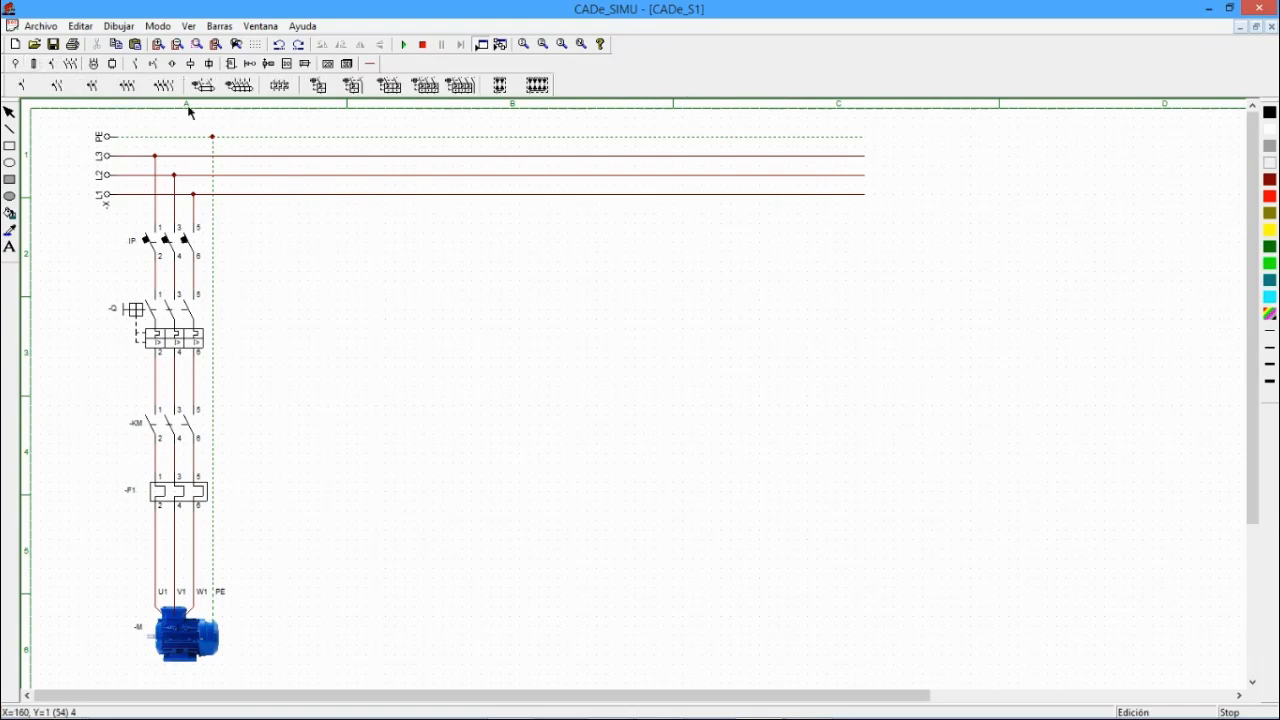
left_click(99, 90)
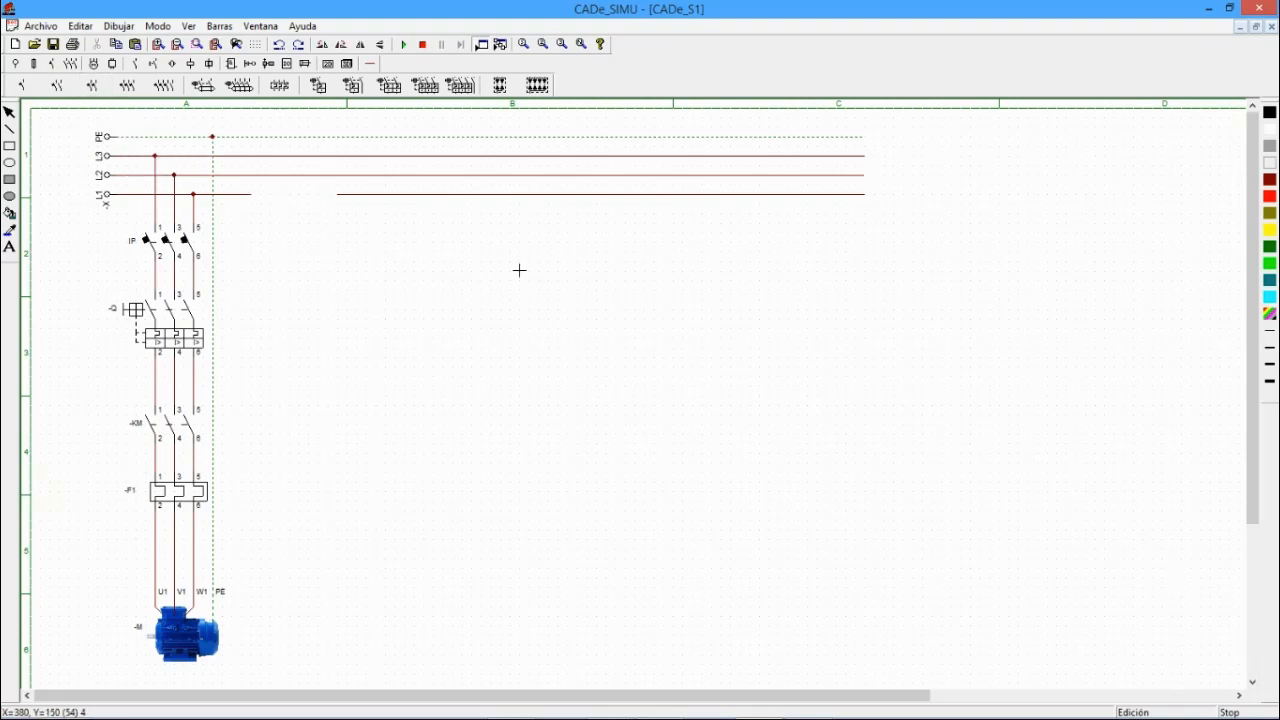
left_click(418, 220)
left_click(556, 281)
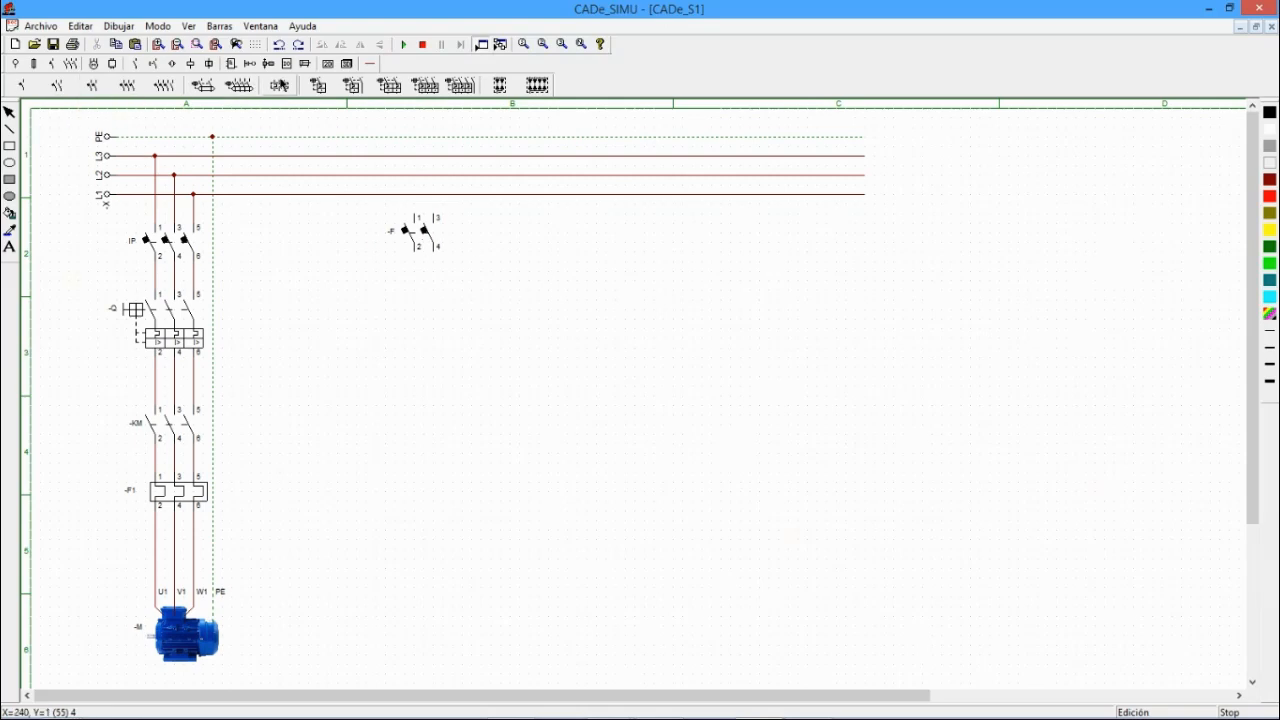
left_click(428, 246)
left_click_drag(428, 246, 370, 253)
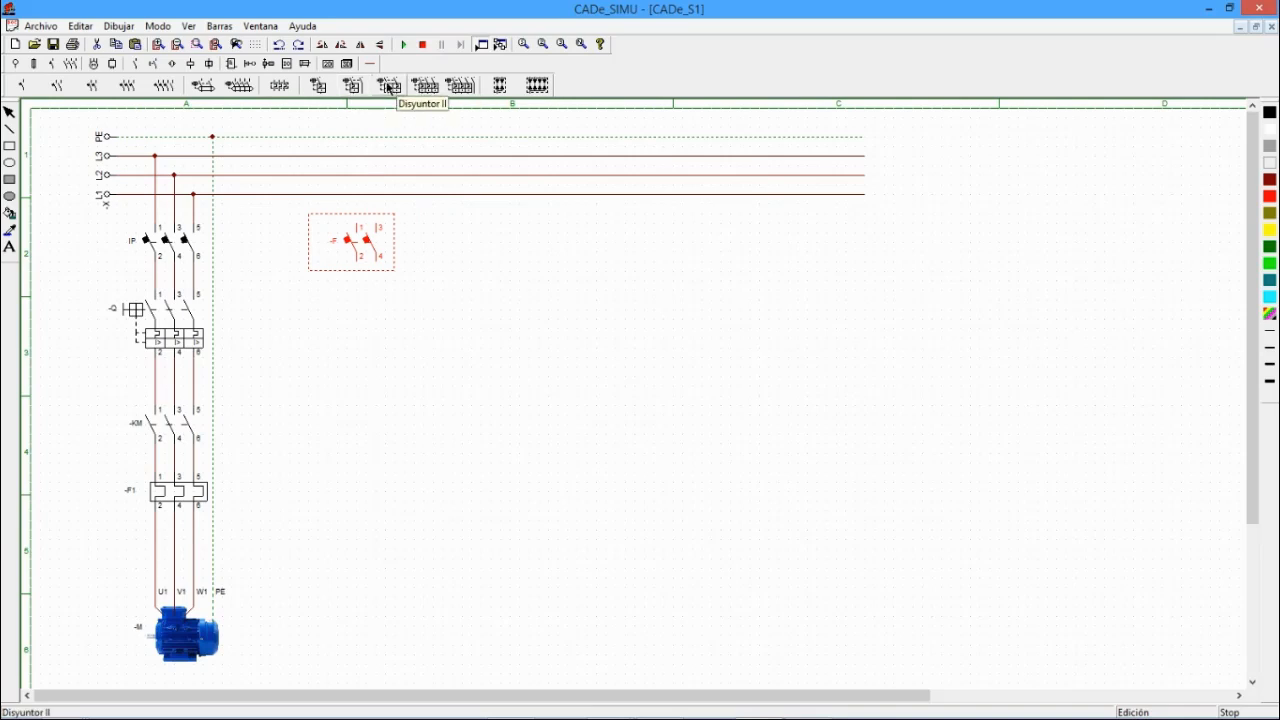
left_click(318, 90)
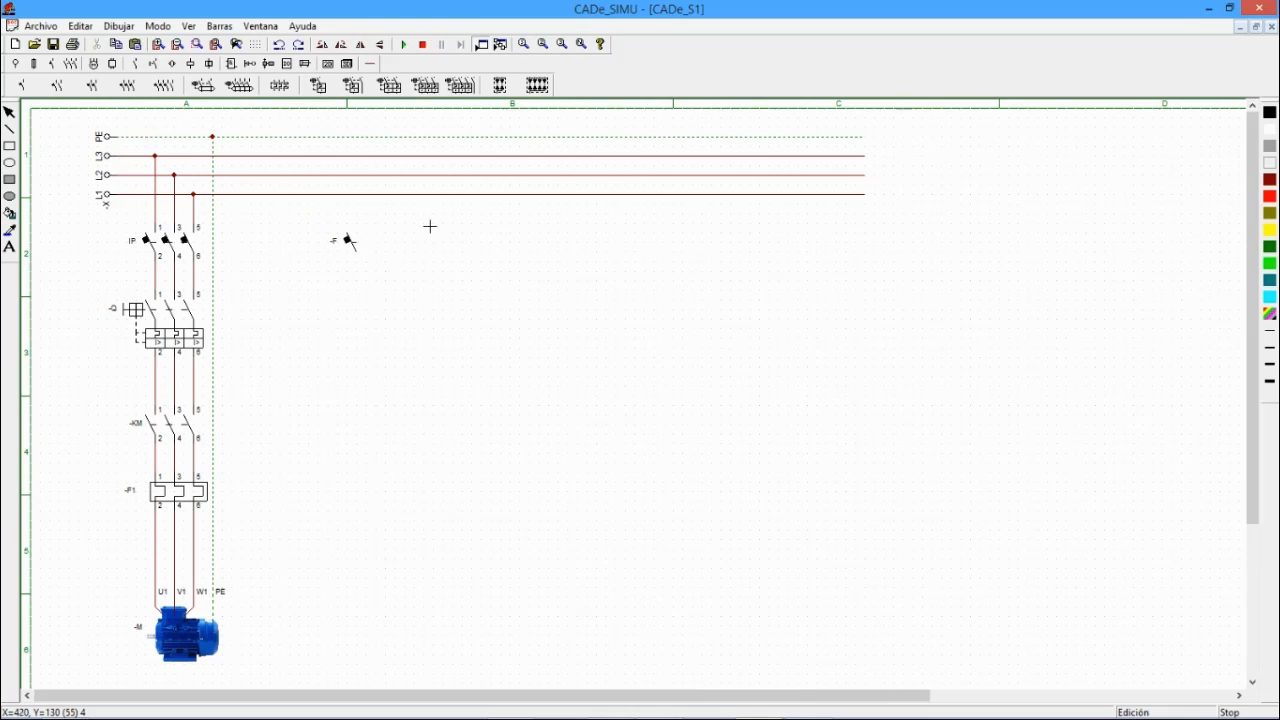
left_click(461, 219)
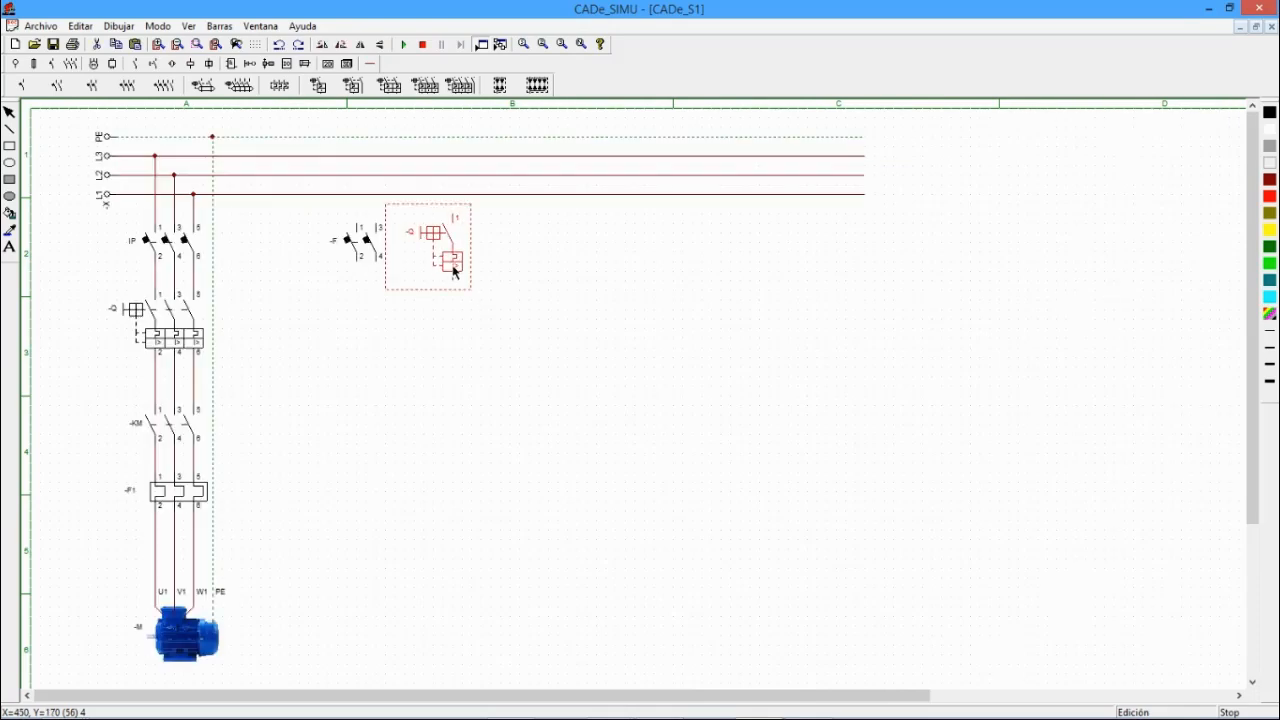
key("Escape")
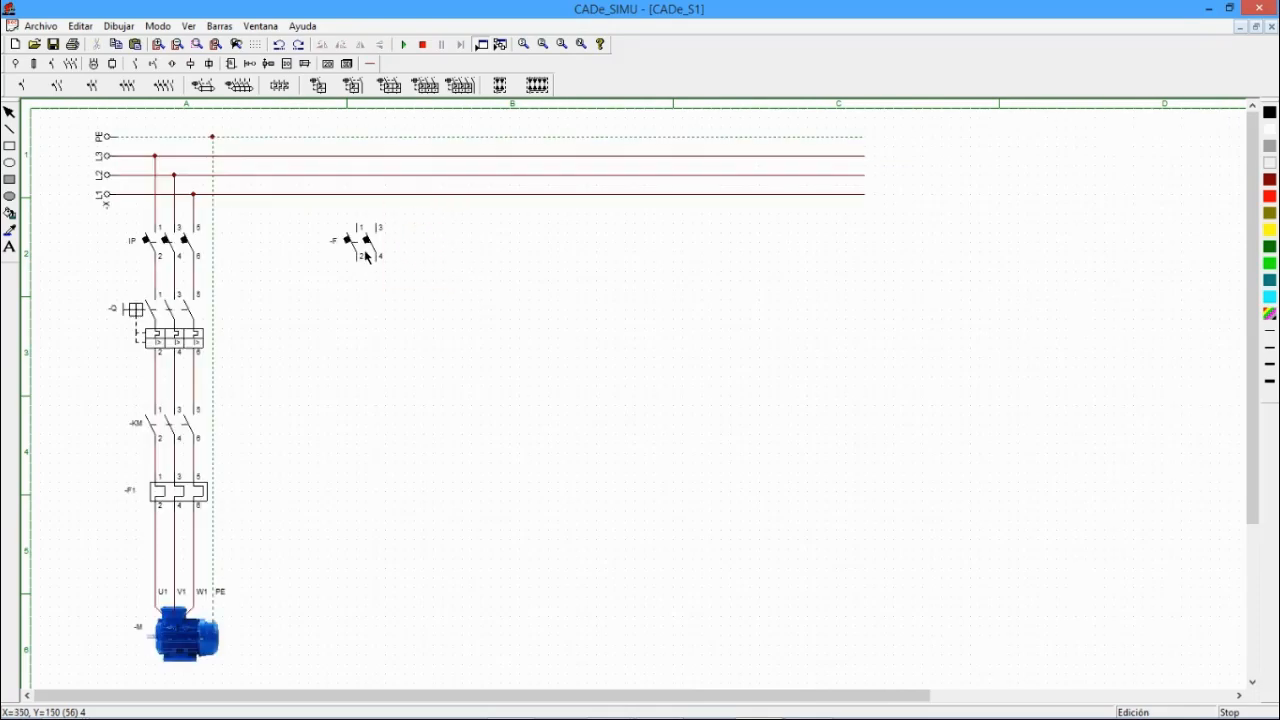
- Shift the two-pole breaker slightly to the right, keeping it just below the horizontal supply lines
mouse_move(369, 250)
left_mouse_down()
mouse_move(397, 237)
mouse_move(380, 250)
left_mouse_up()
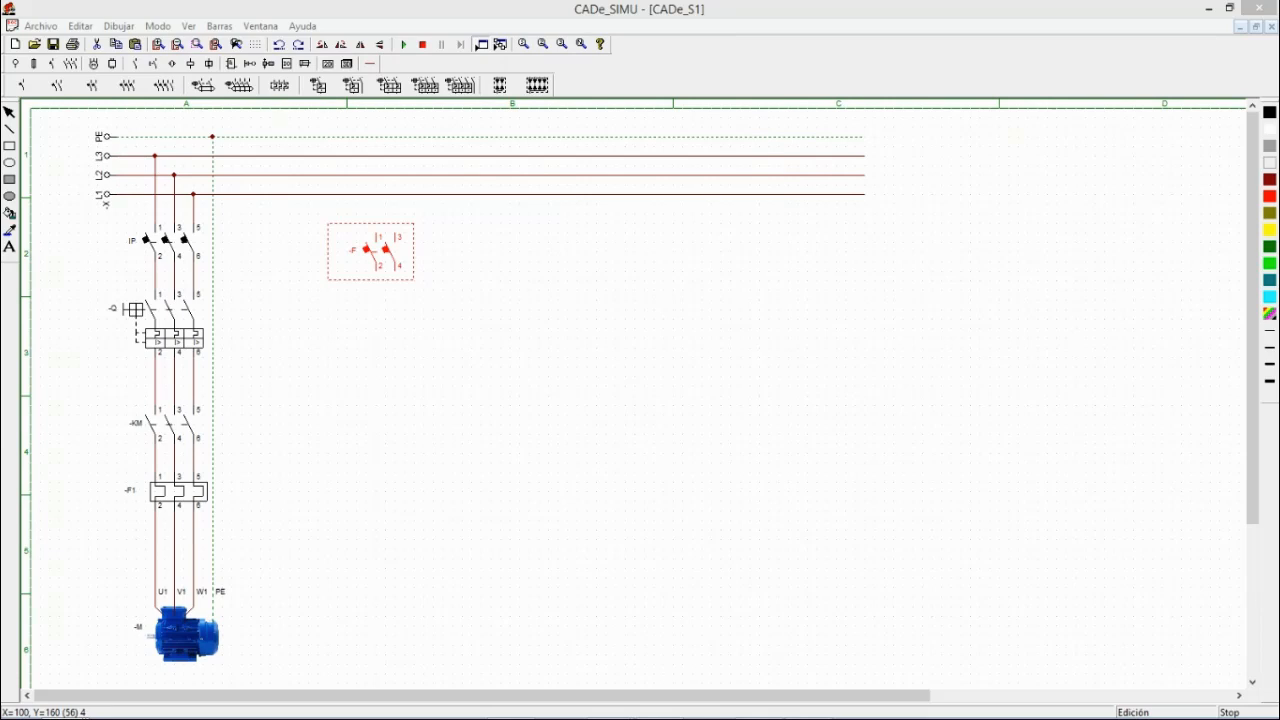
left_click_drag(386, 246, 396, 236)
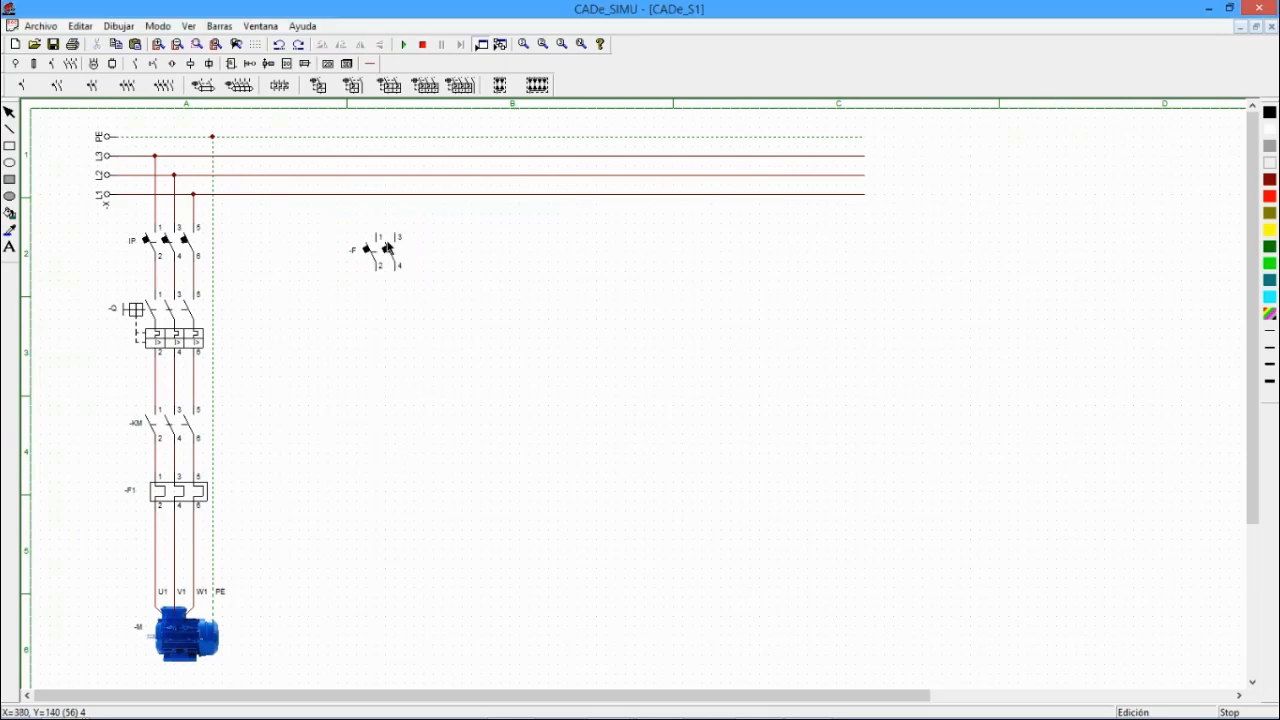
left_click(397, 343)
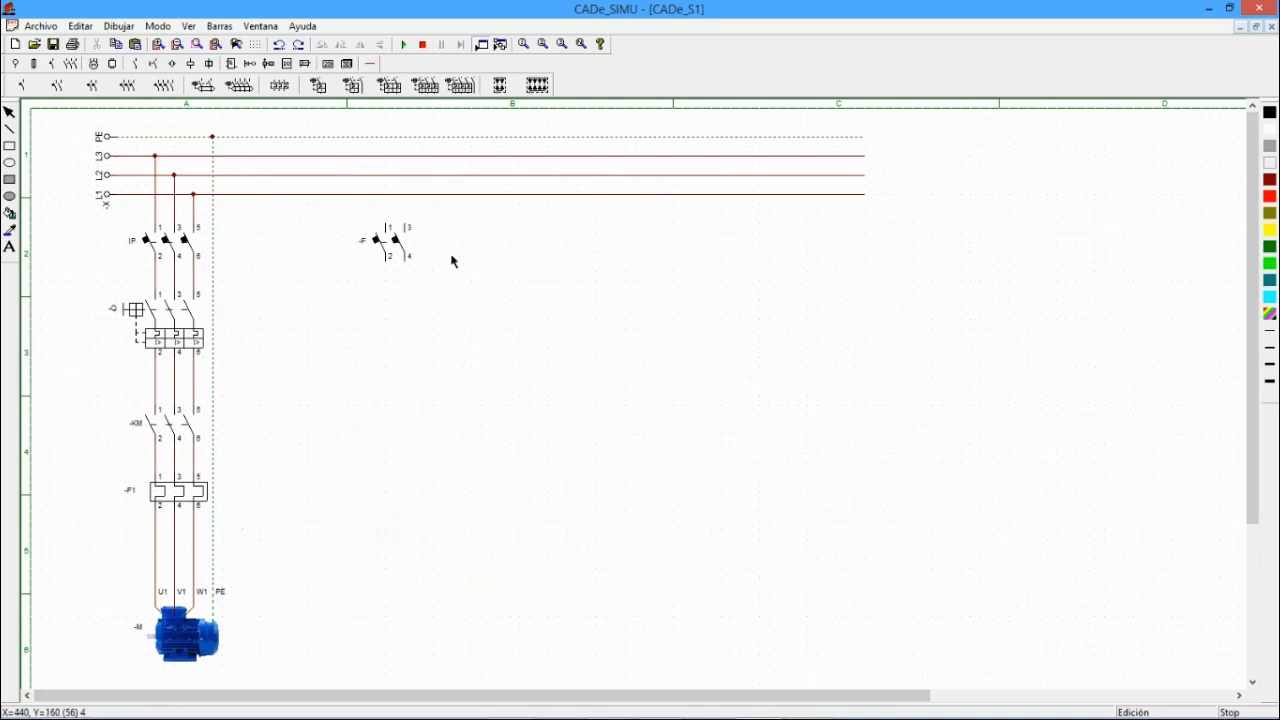
left_click(402, 249)
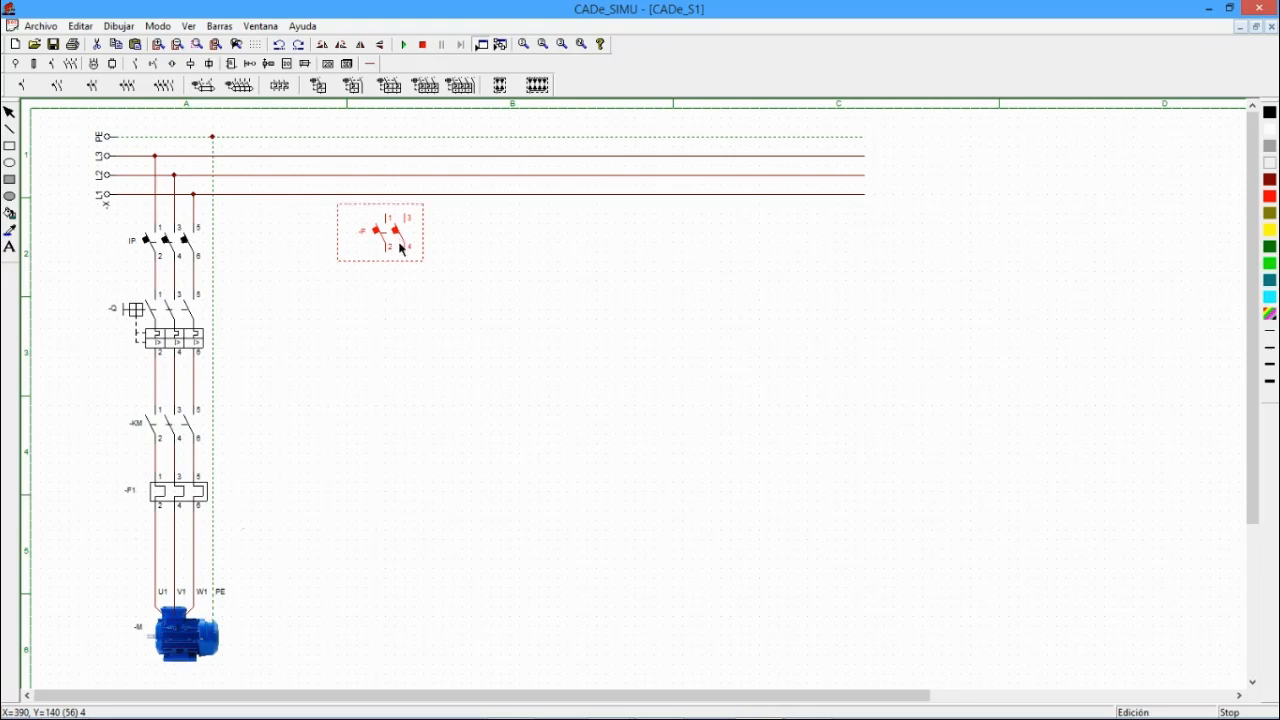
left_click(423, 340)
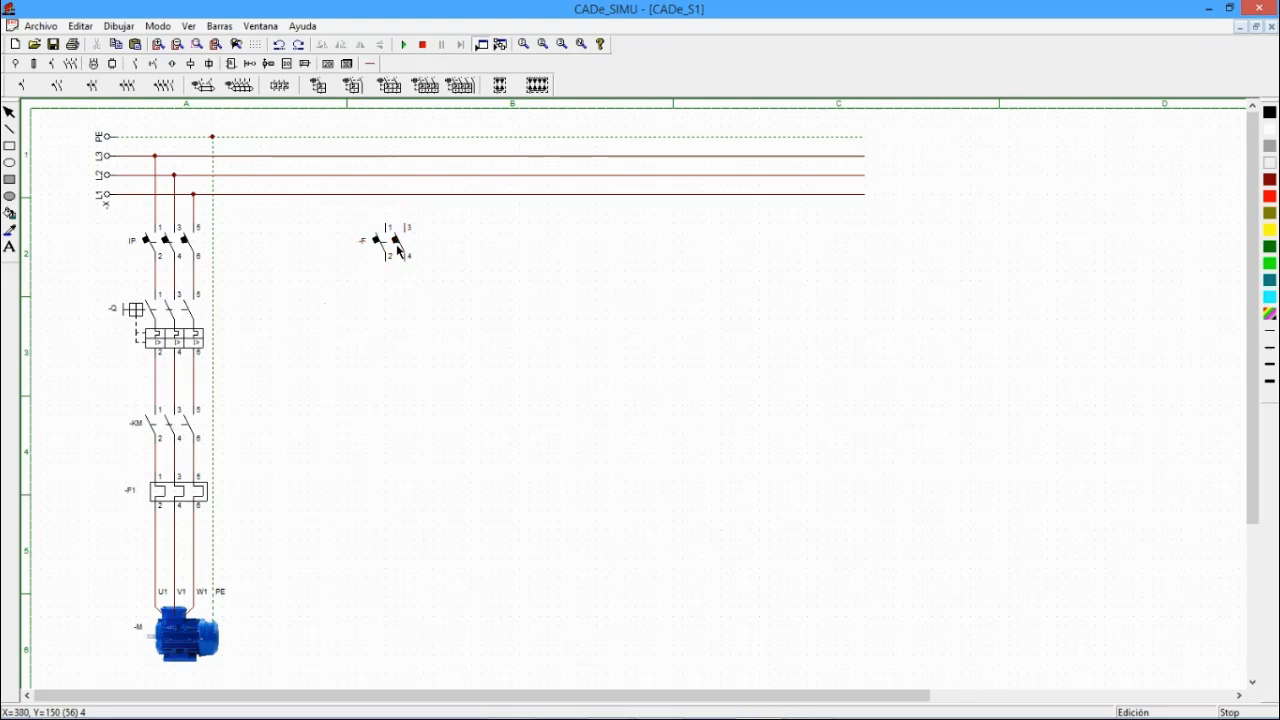
left_click(392, 87)
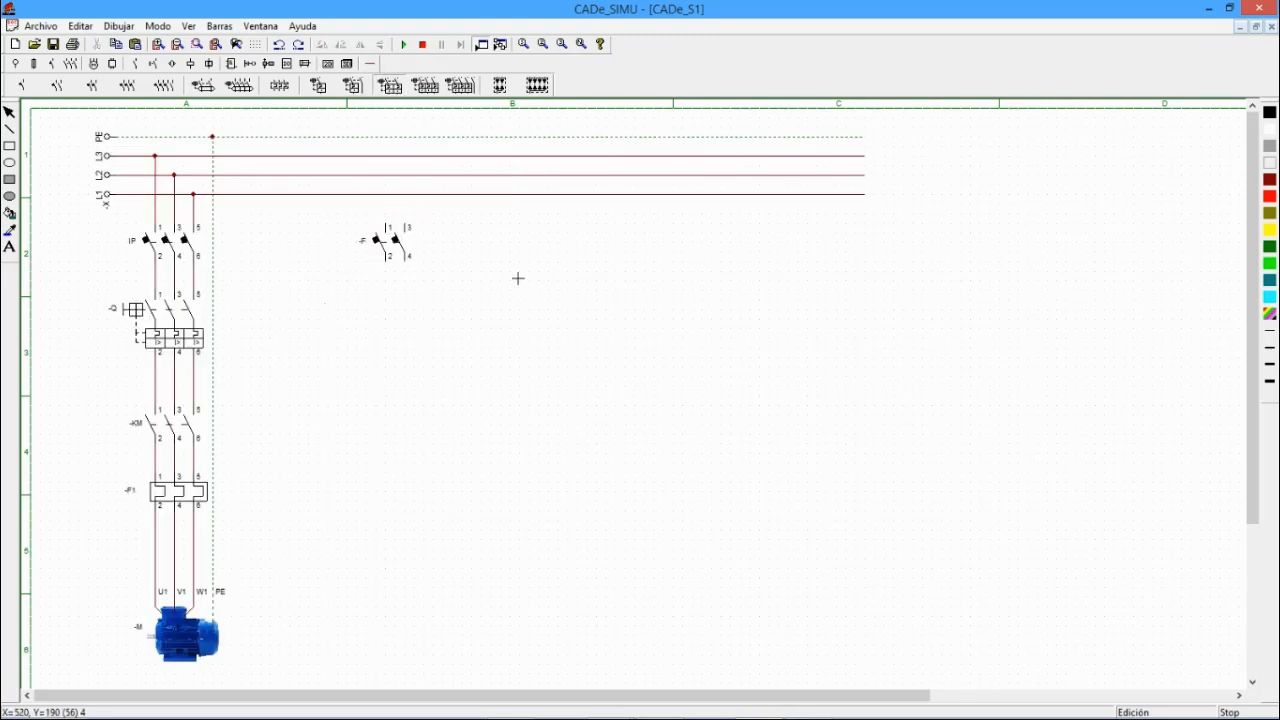
left_click(491, 270)
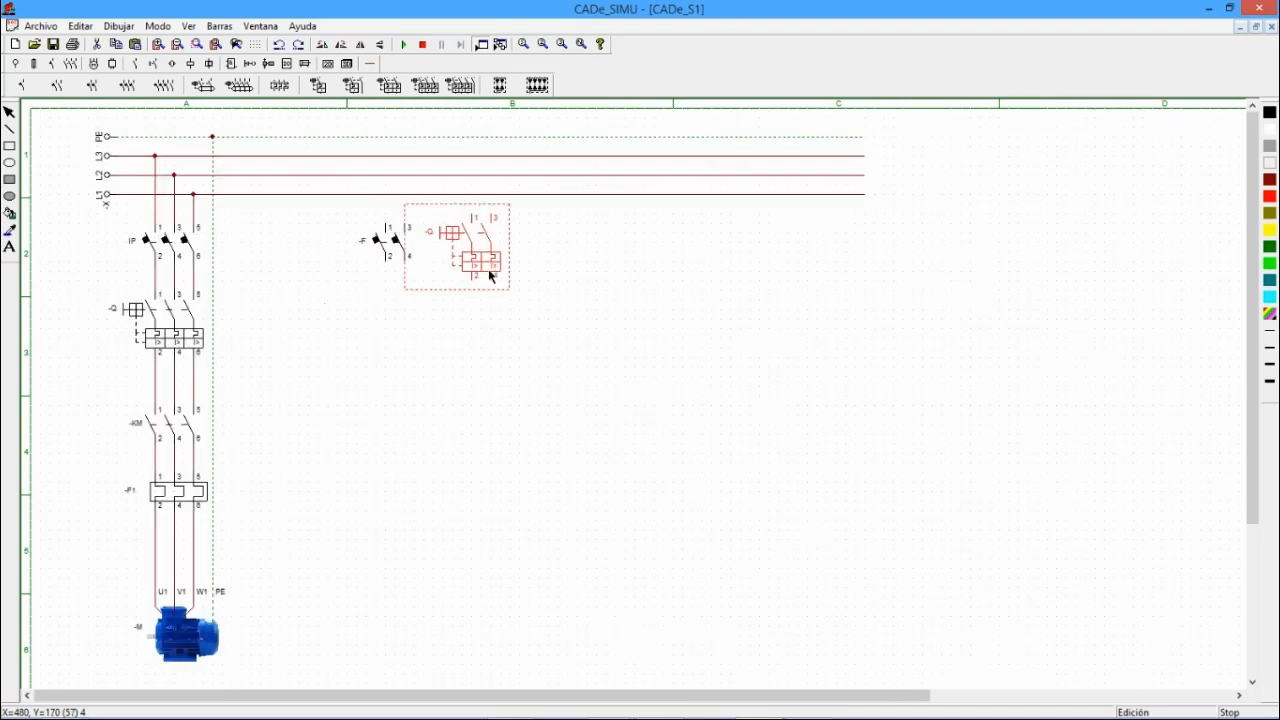
left_click_drag(481, 268, 480, 282)
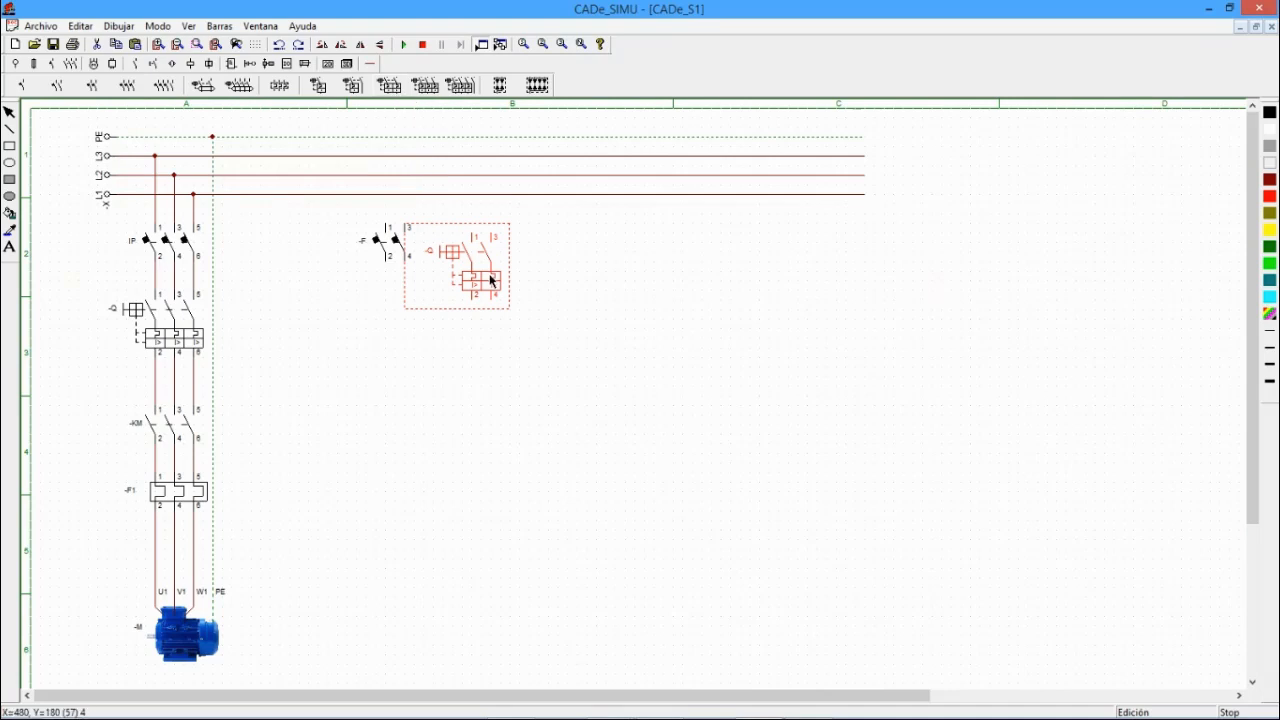
key("Delete")
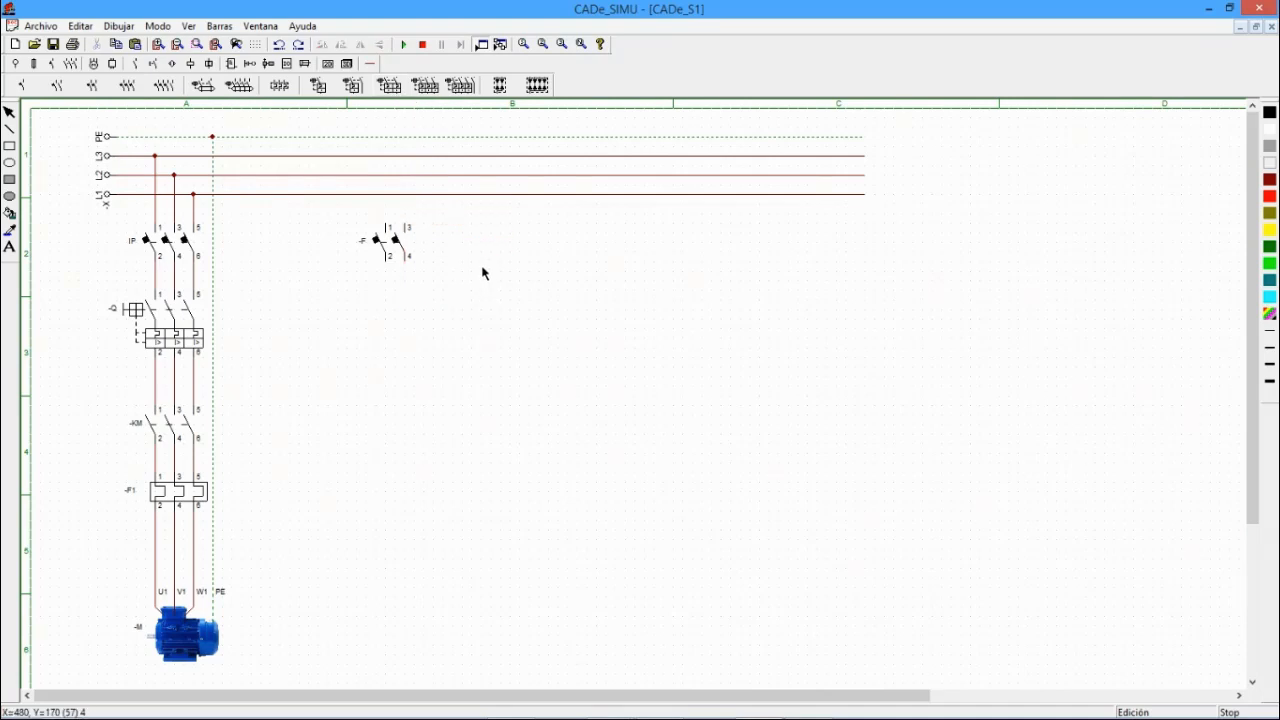
- Connect the two-pole breaker's terminals 1 and 3 up to the L1 and L2 lines, with connection nodes at the junctions
left_click(386, 248)
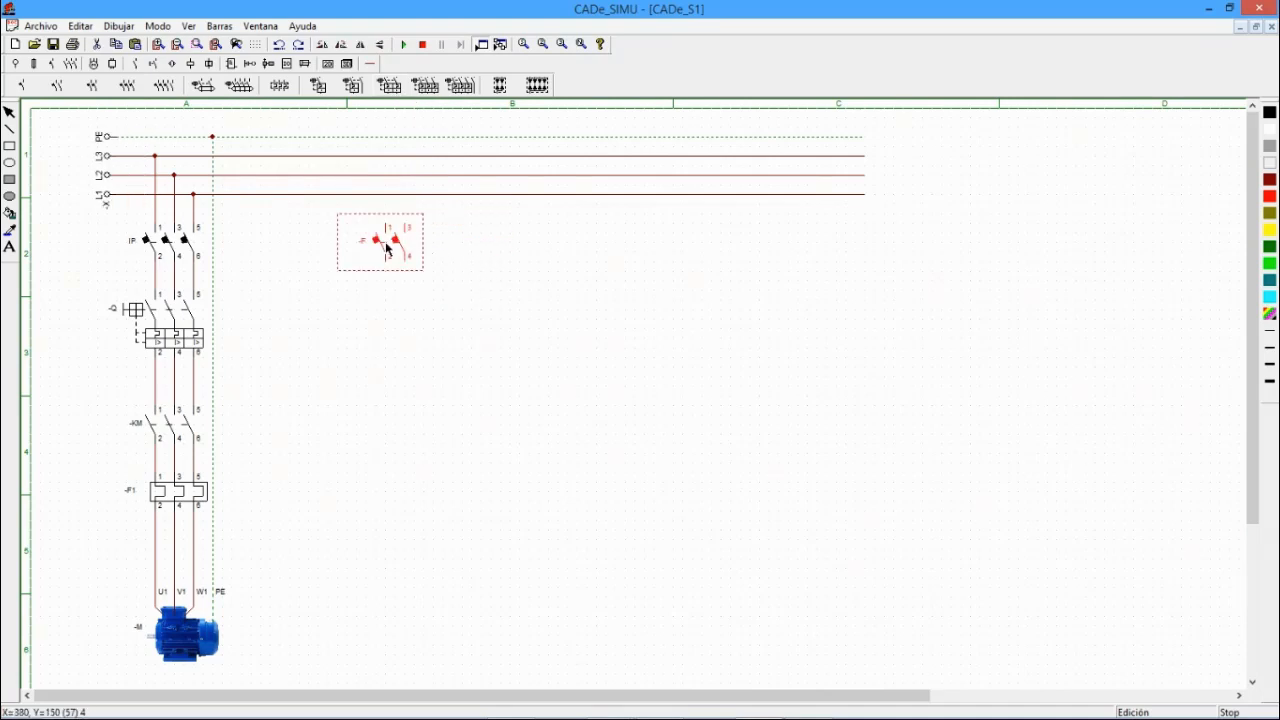
left_click(356, 402)
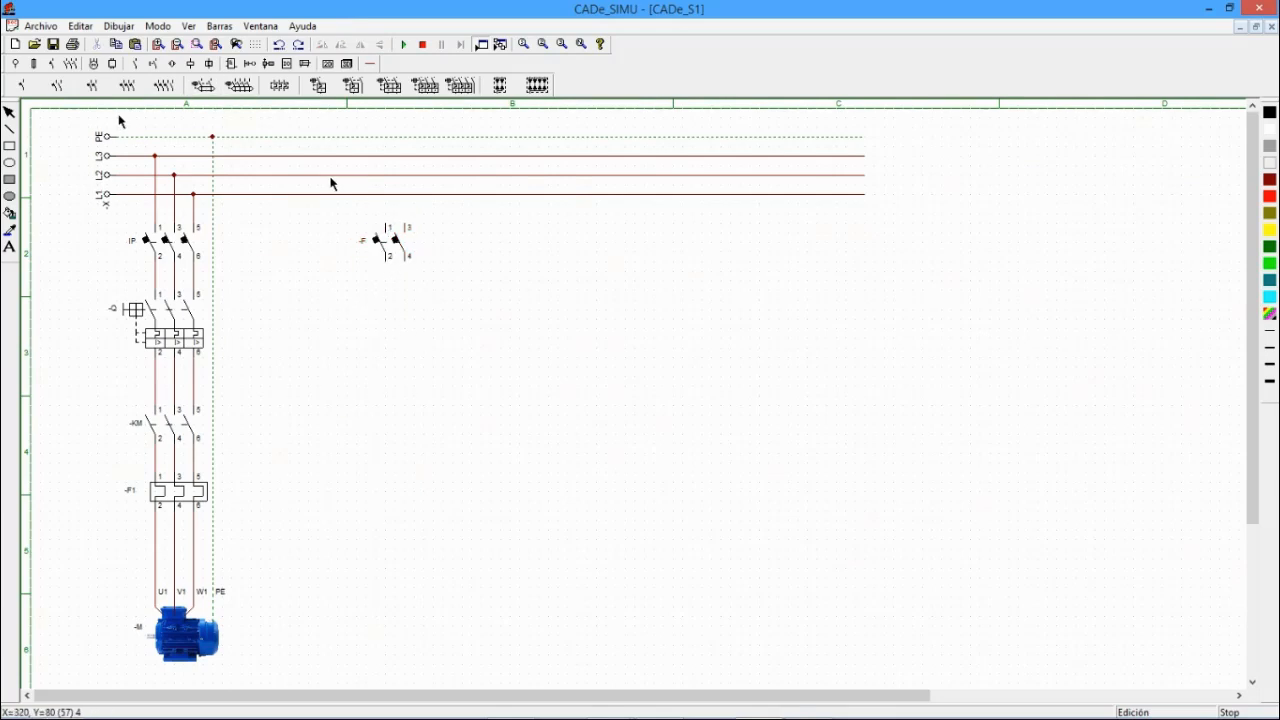
left_click(16, 65)
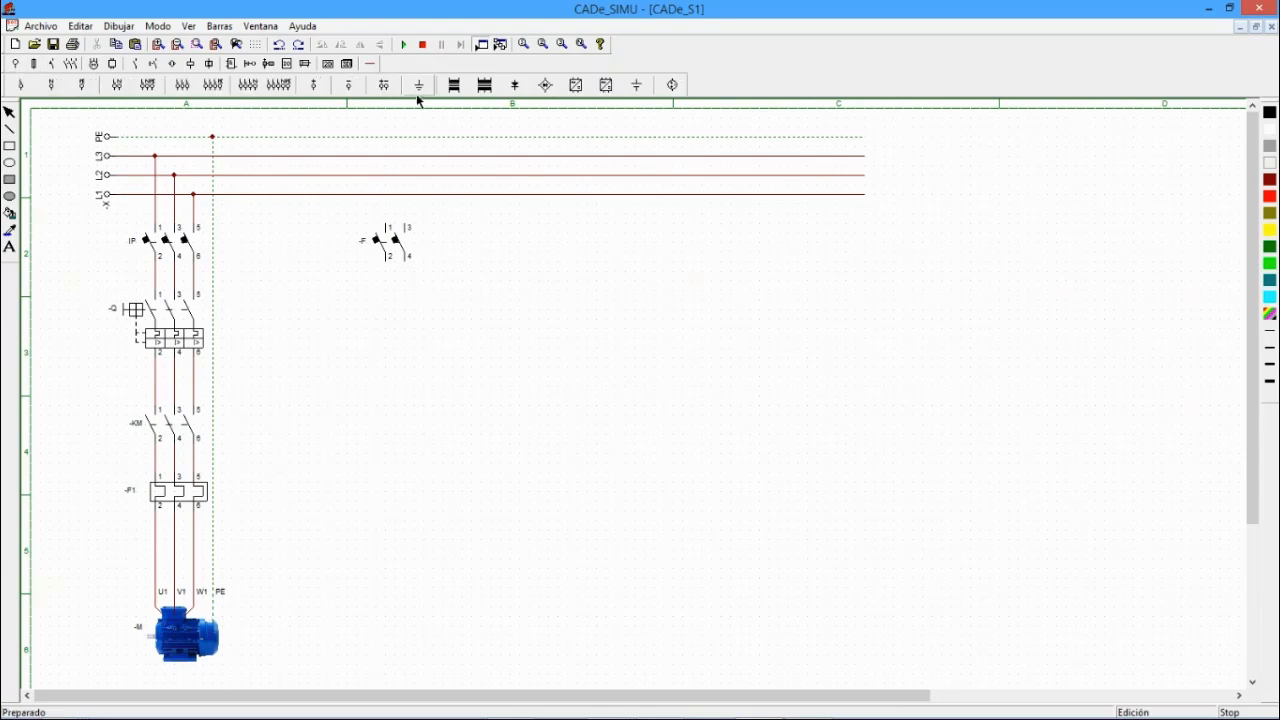
left_click(370, 65)
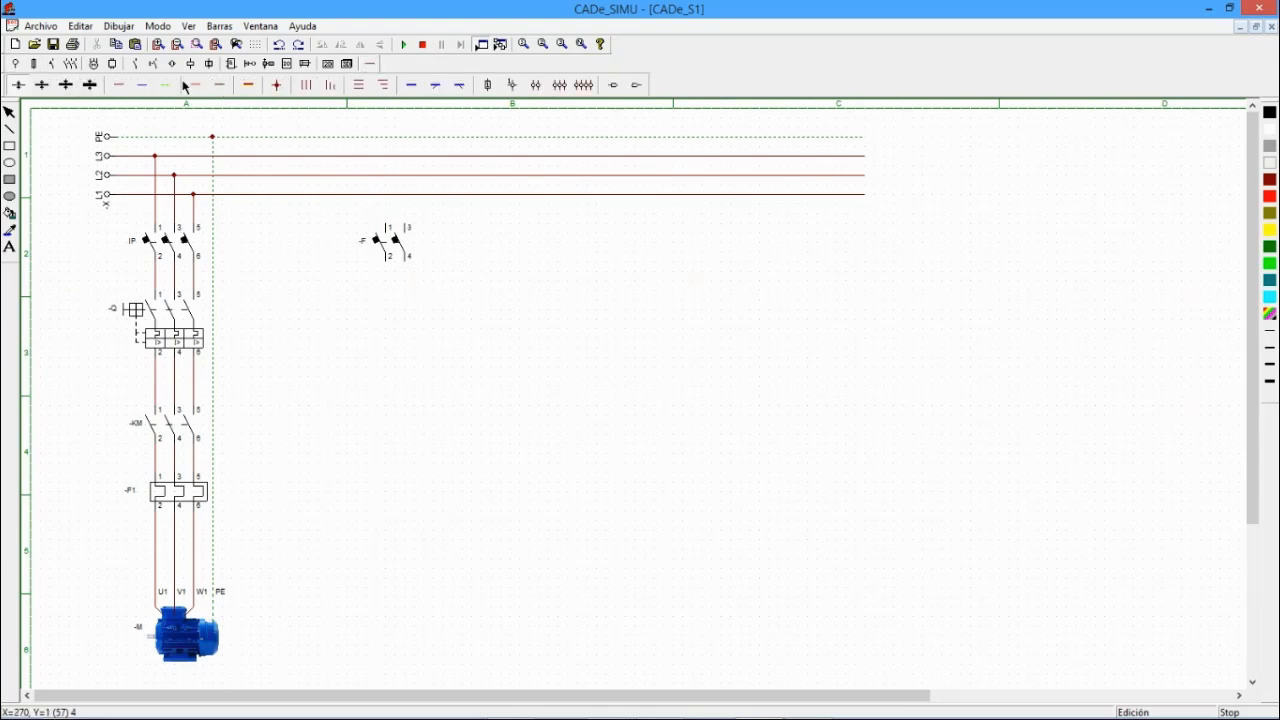
left_click(119, 85)
left_click_drag(390, 228, 406, 180)
- Place the pictorial KM contactor and move it to the far right of the two-pole breaker
left_click(328, 64)
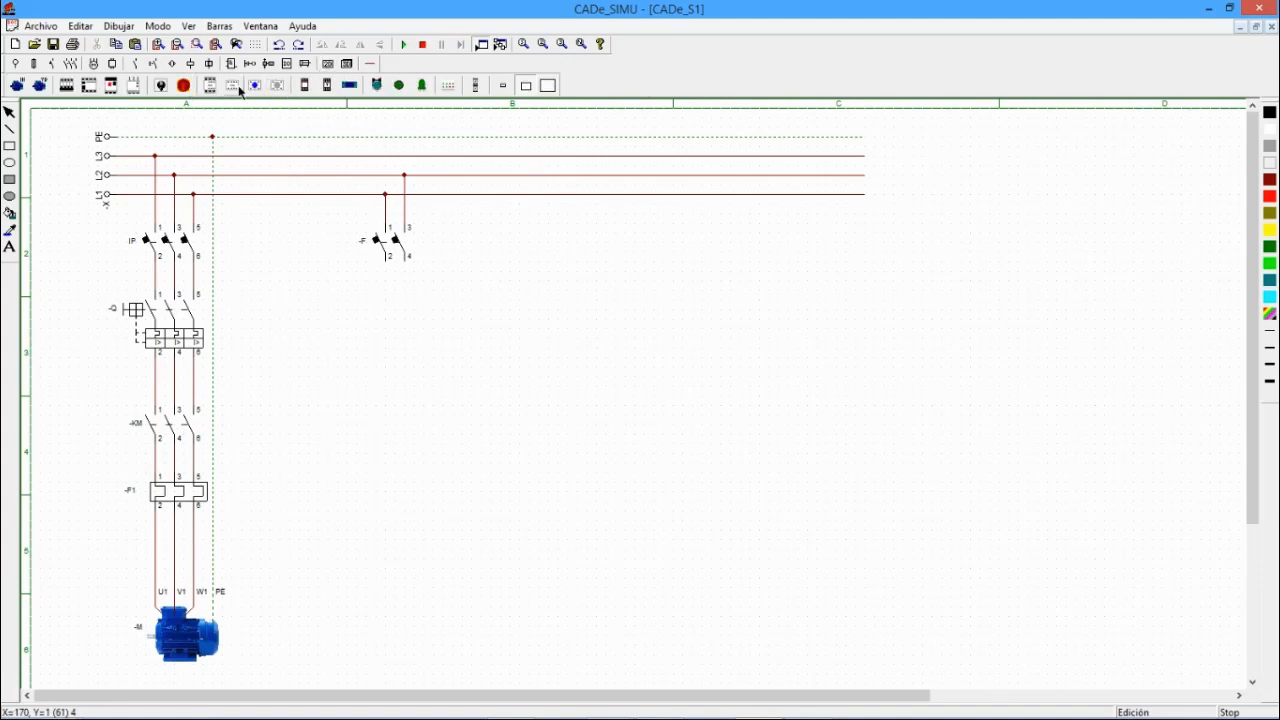
left_click(572, 303)
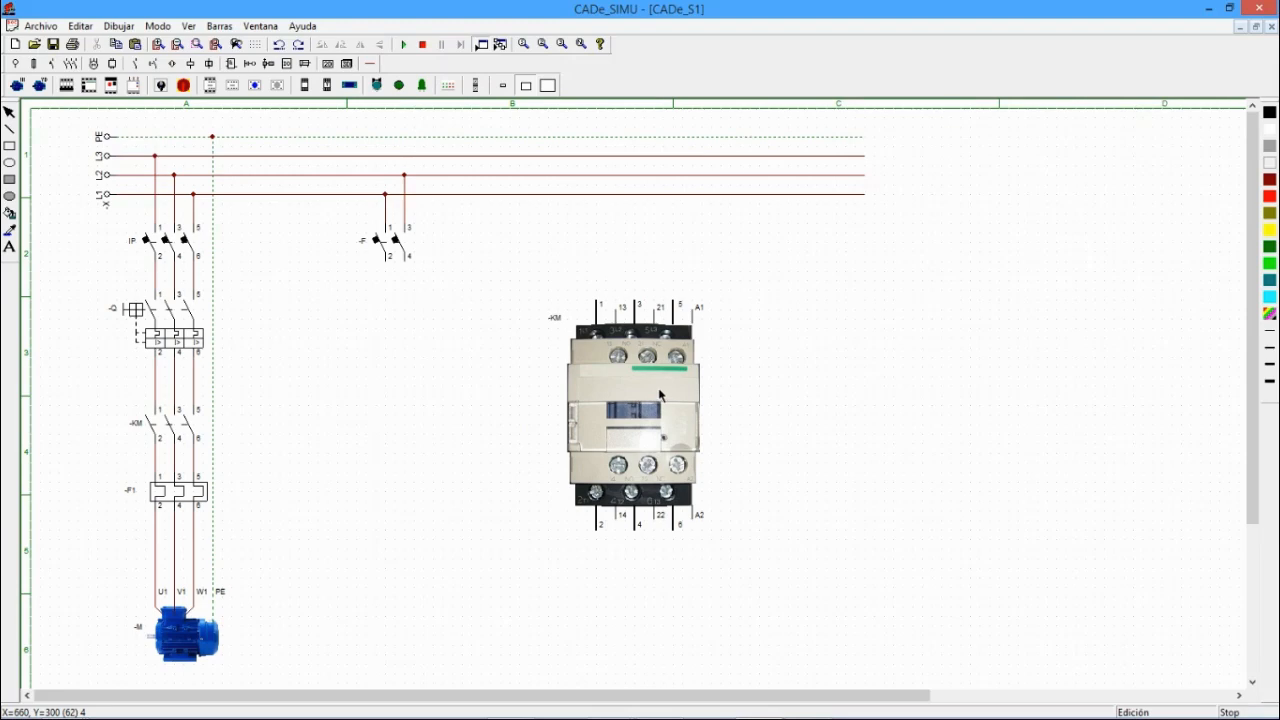
left_click(660, 395)
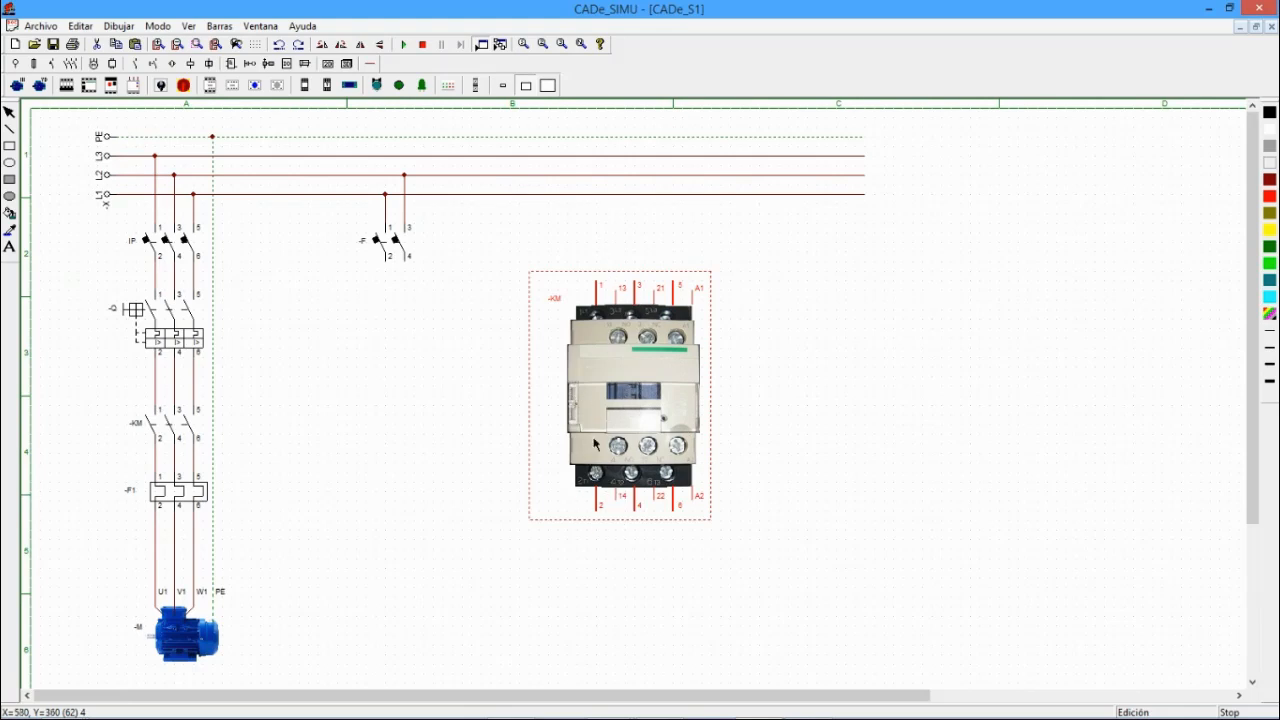
mouse_move(624, 401)
left_mouse_down()
mouse_move(566, 402)
mouse_move(632, 386)
mouse_move(718, 431)
mouse_move(922, 383)
mouse_move(948, 389)
left_mouse_up()
left_click(467, 341)
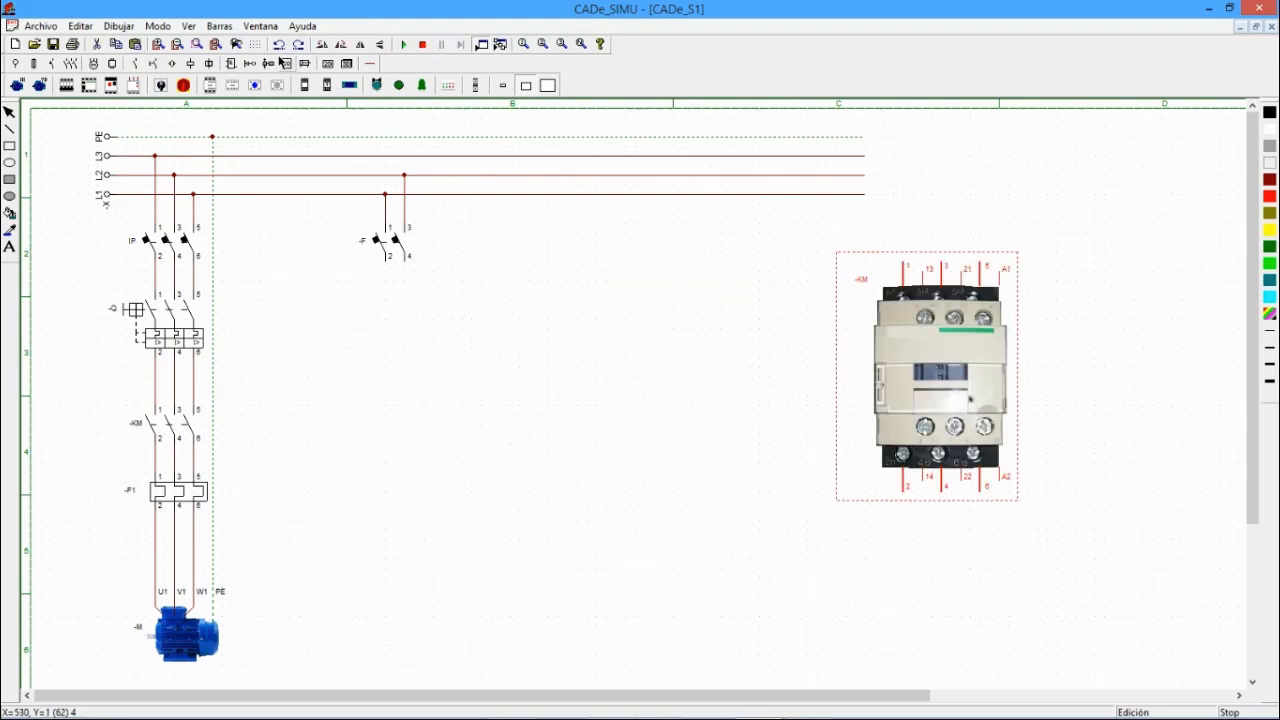
- Place a normally open pushbutton contact below the two-pole breaker and a normally open switch contact to its right
left_click(155, 64)
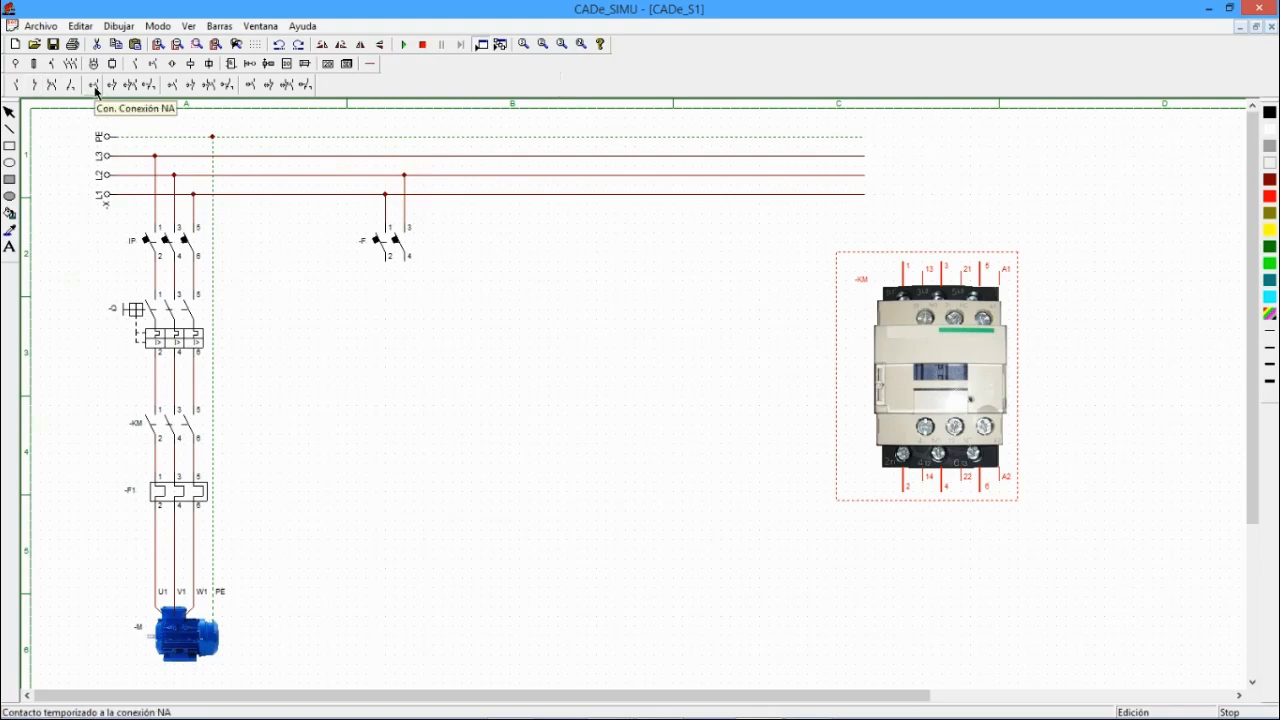
left_click(153, 64)
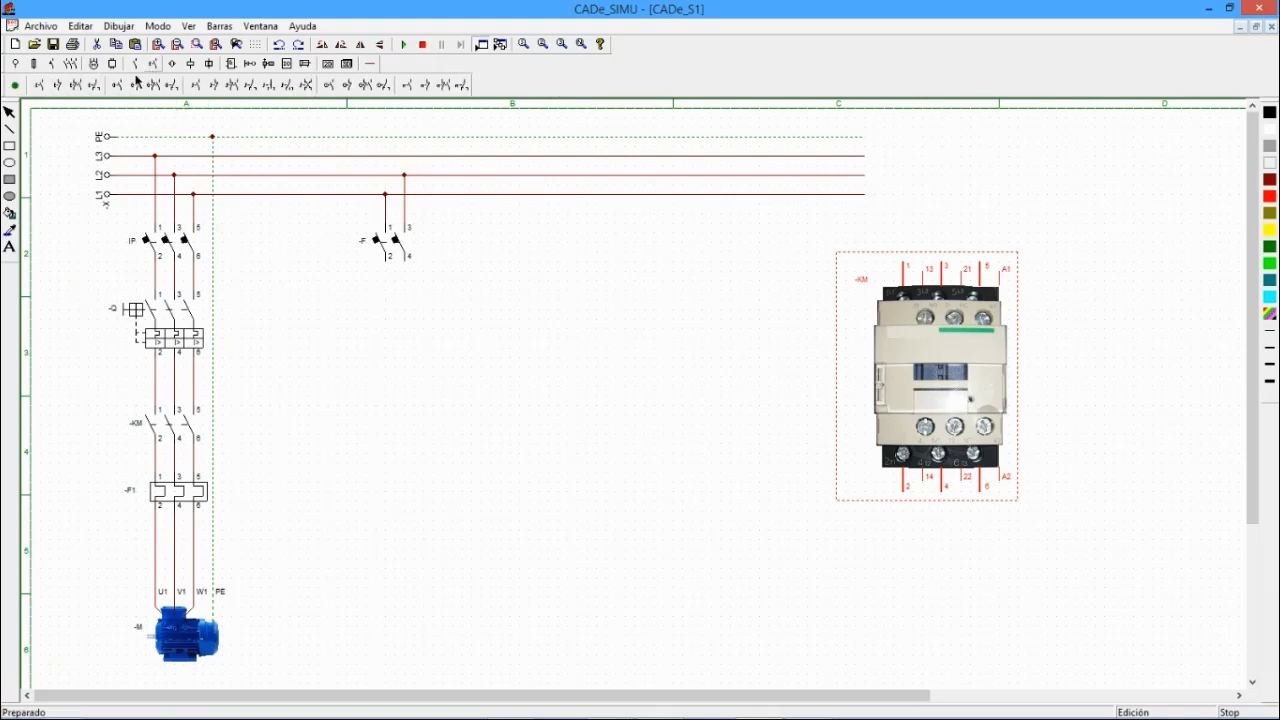
left_click(44, 87)
left_click(386, 342)
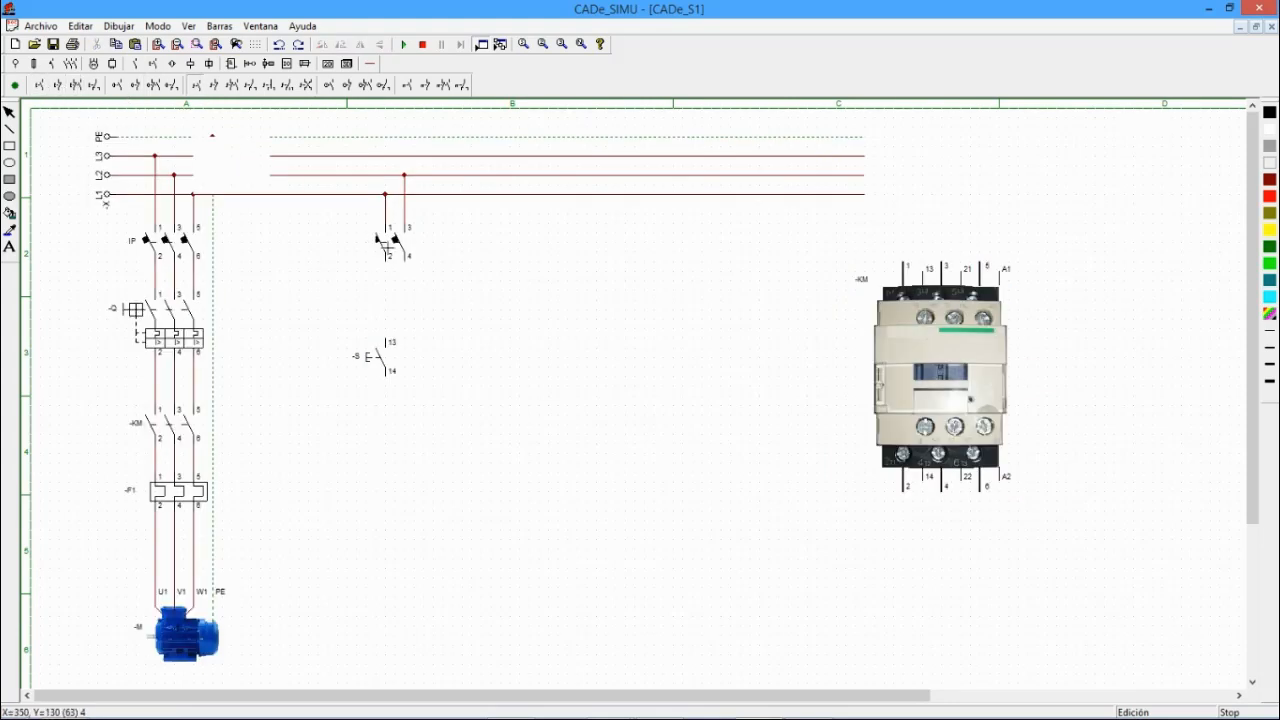
left_click(514, 343)
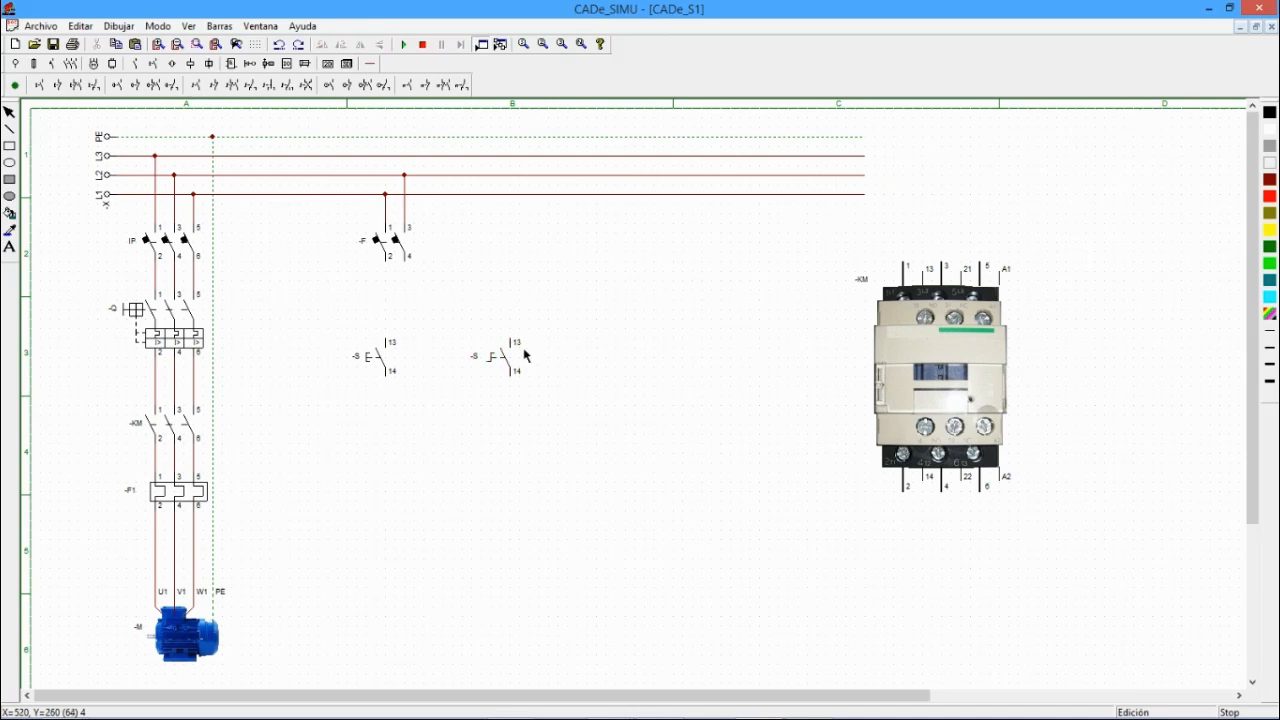
- Move the KM contactor slightly right, and shift the pushbutton and switch contacts up and to the right
left_click(503, 357)
left_click(617, 341)
left_click(915, 380)
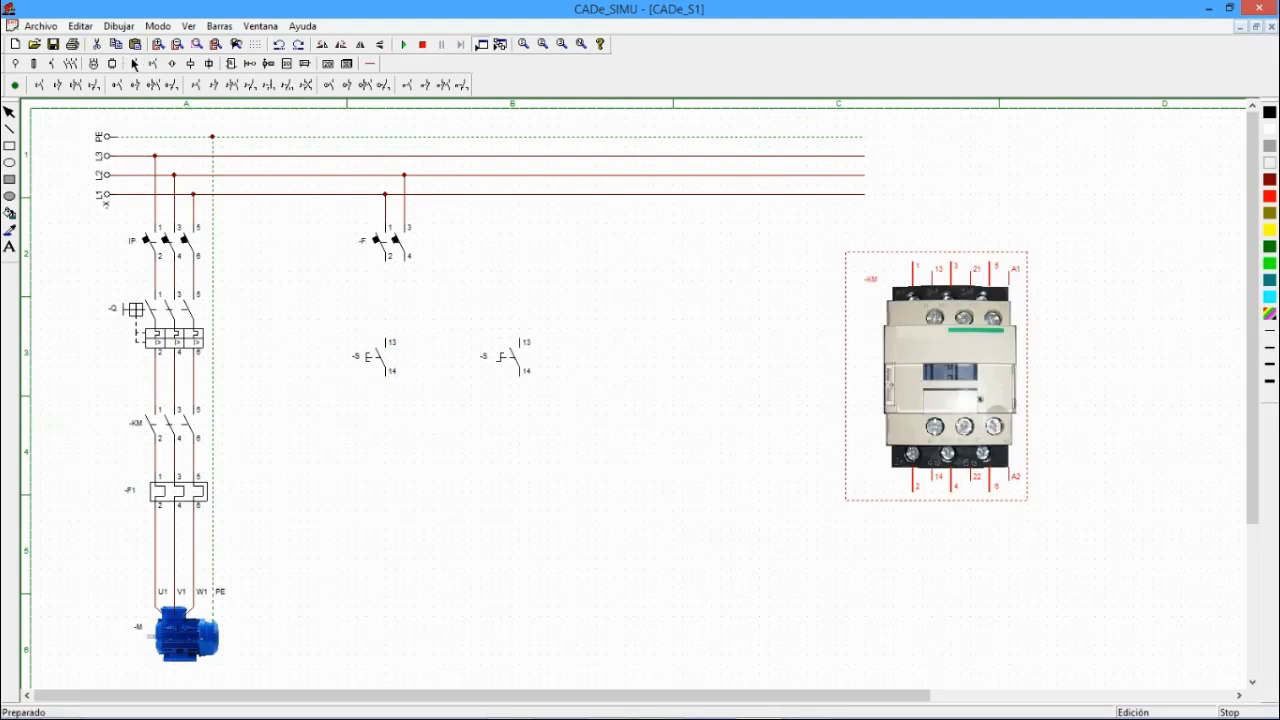
left_click_drag(380, 362, 438, 323)
left_click_drag(522, 360, 566, 339)
- Name the switch contact -S1 and the pushbutton contact -S0, and move the pushbutton level with the switch
double_click(566, 339)
type("1")
left_click(648, 511)
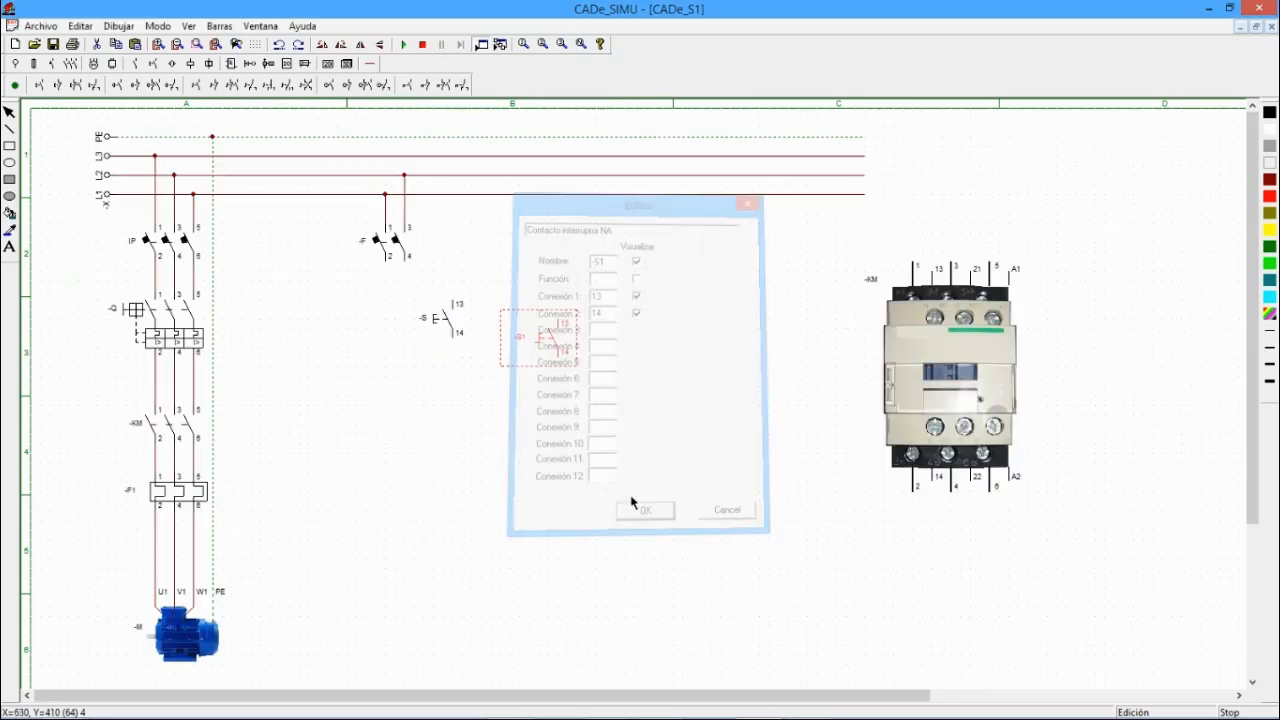
double_click(436, 318)
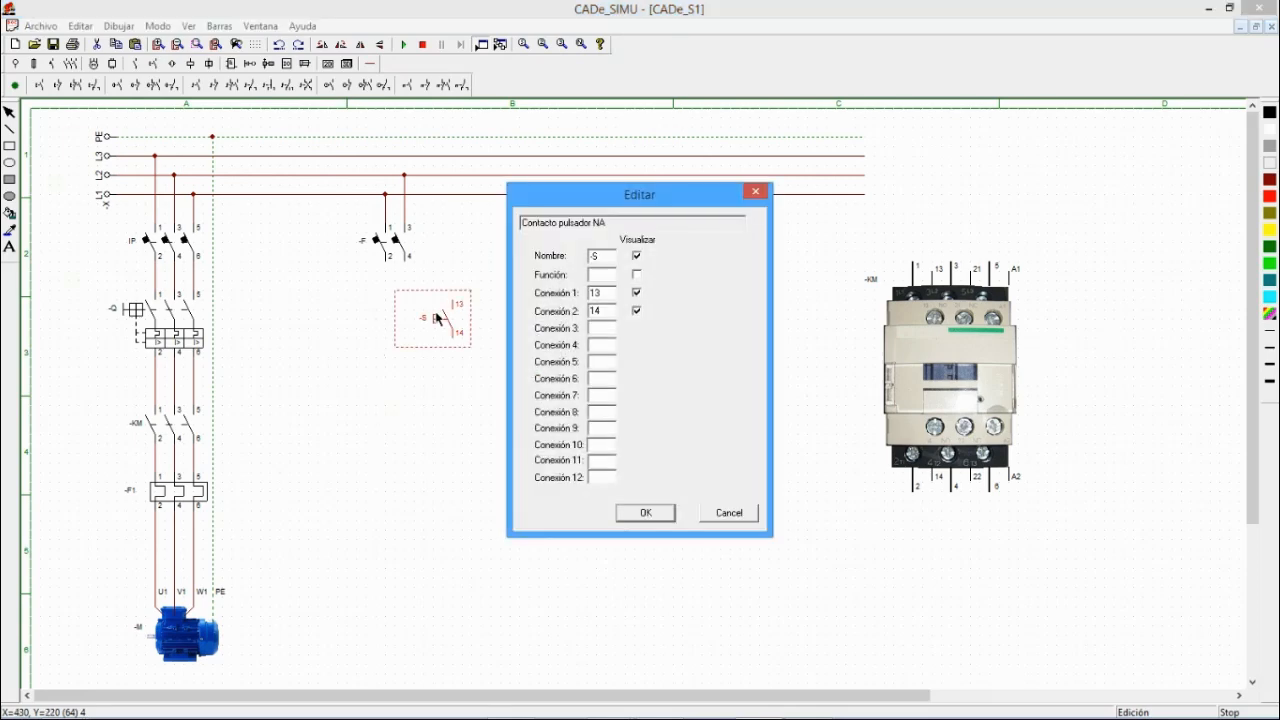
type("0")
left_click(646, 513)
left_click_drag(447, 310, 437, 330)
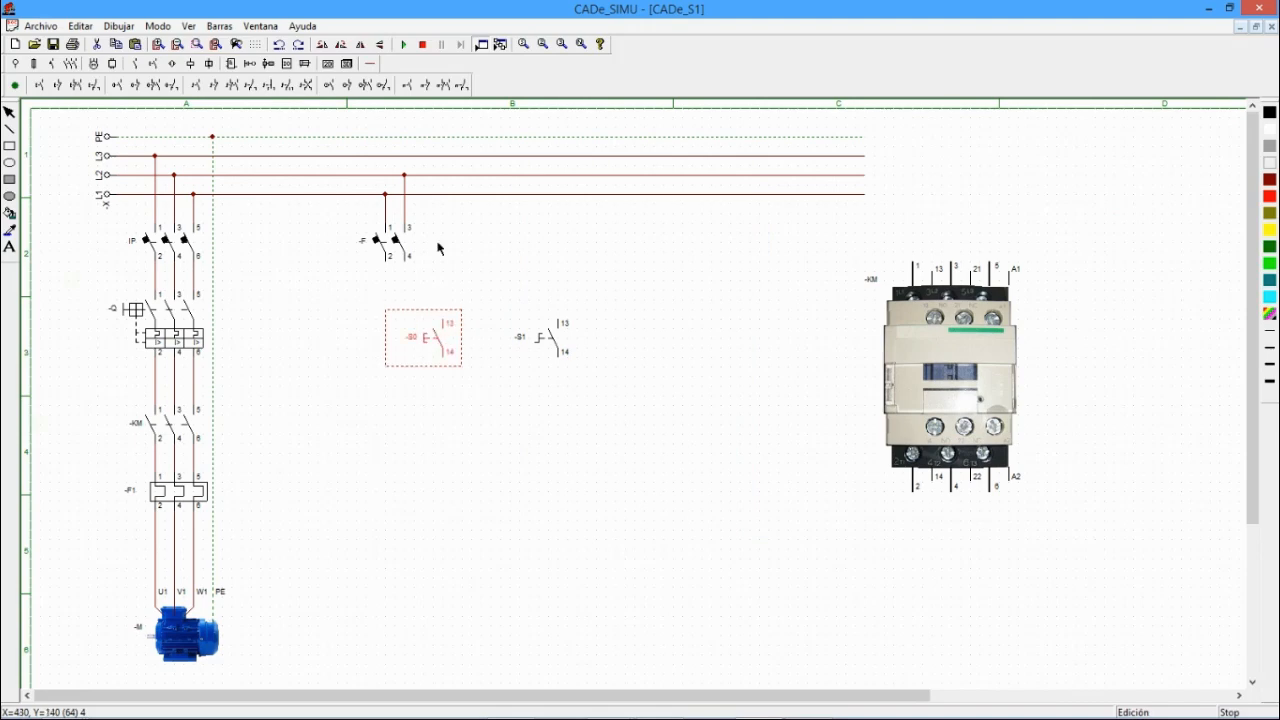
- Simulate the circuit, operate pushbutton S0 and switch S1 repeatedly to compare how they act, and stop the simulation
left_click(406, 45)
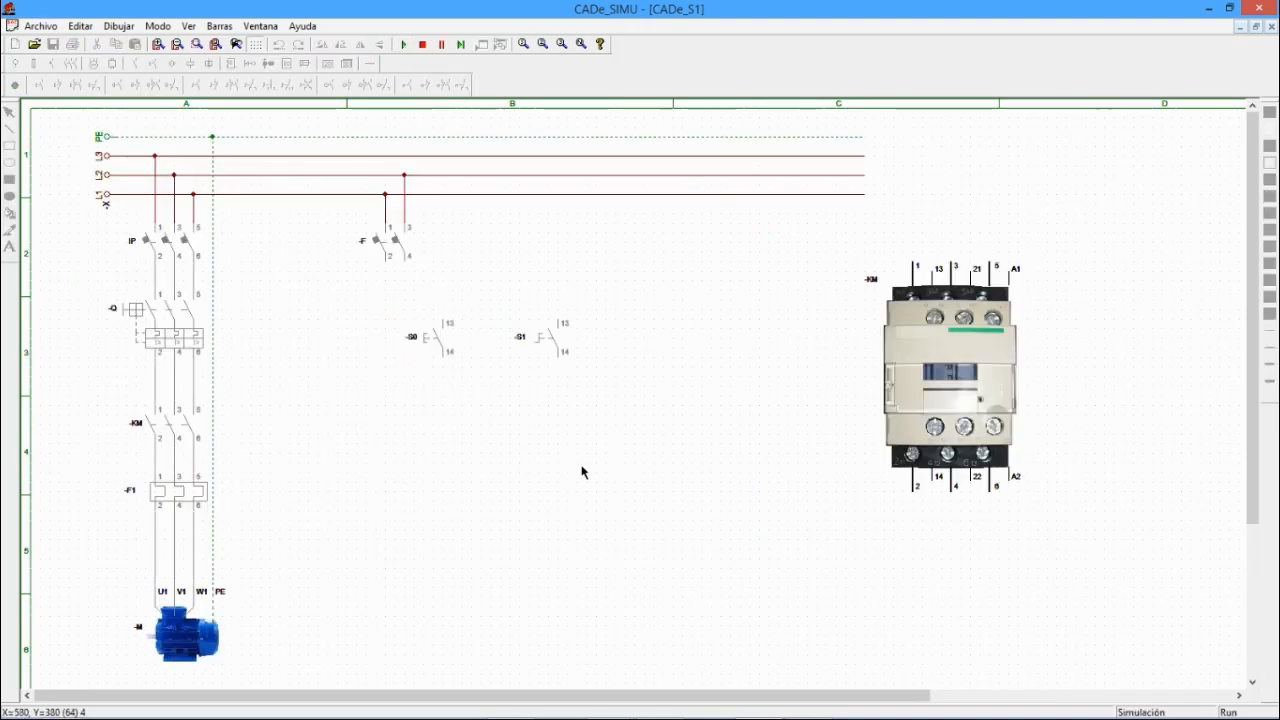
left_click(427, 338)
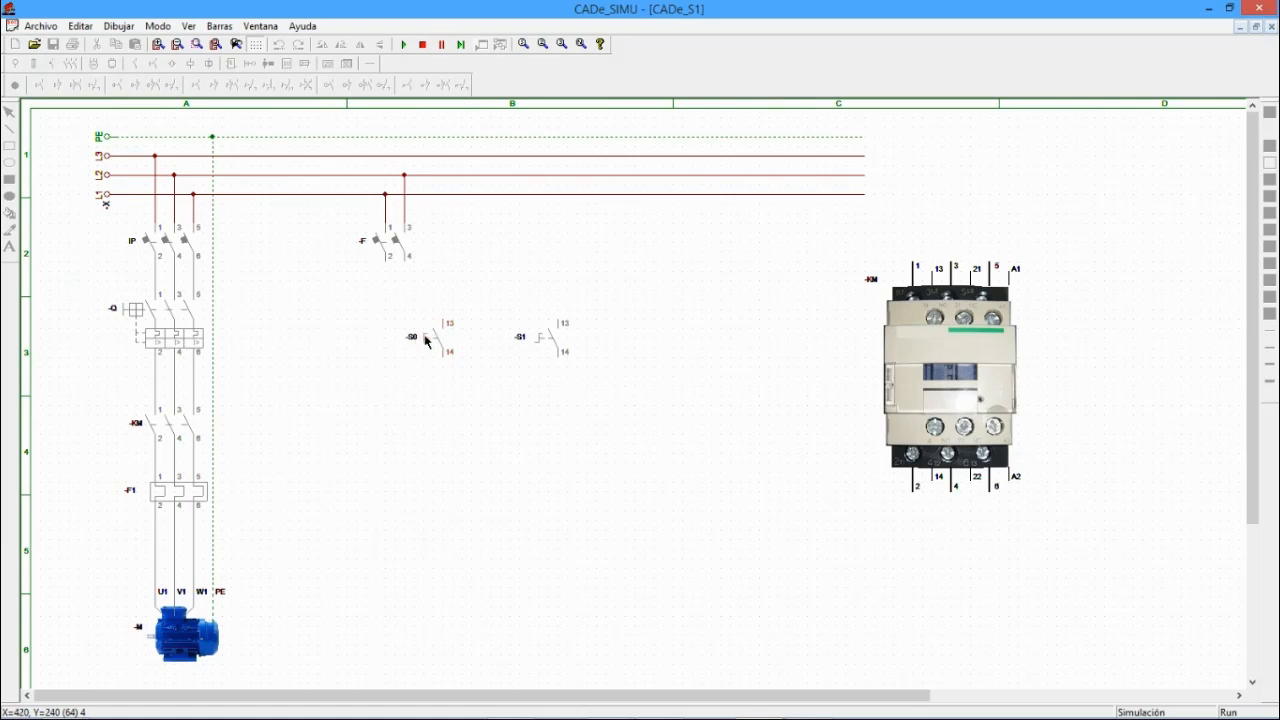
left_click(425, 340)
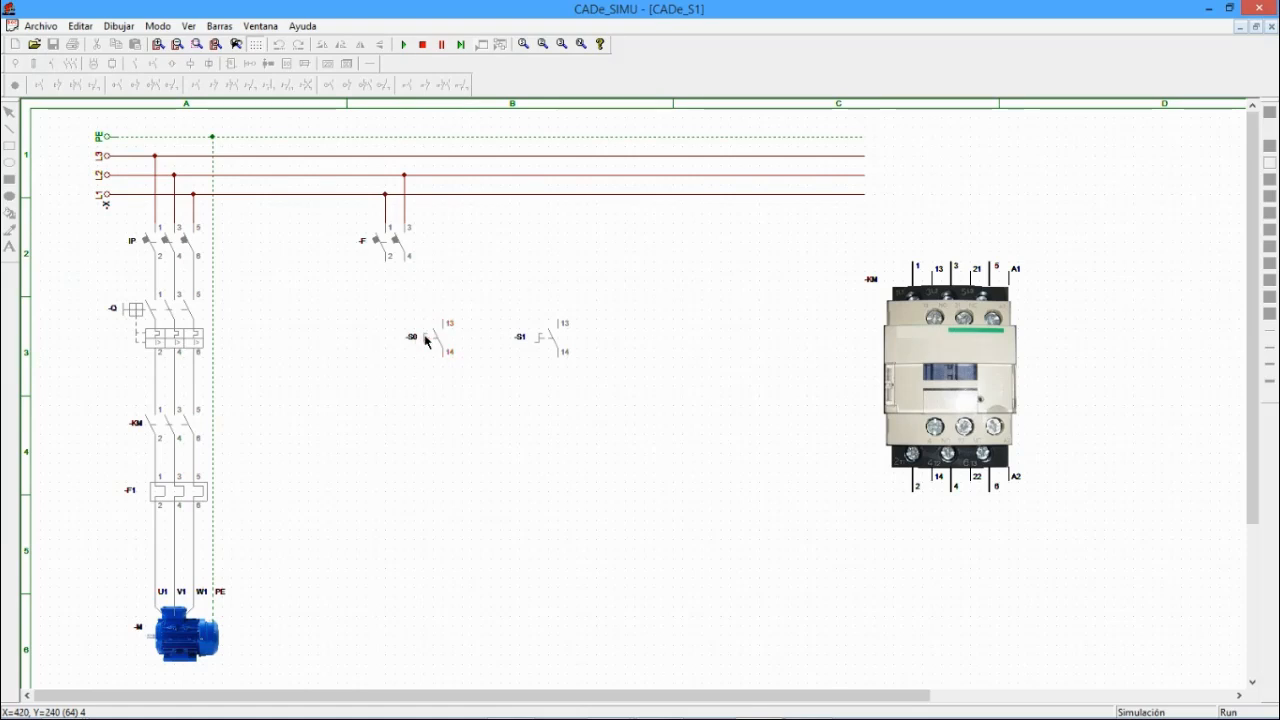
left_click(427, 345)
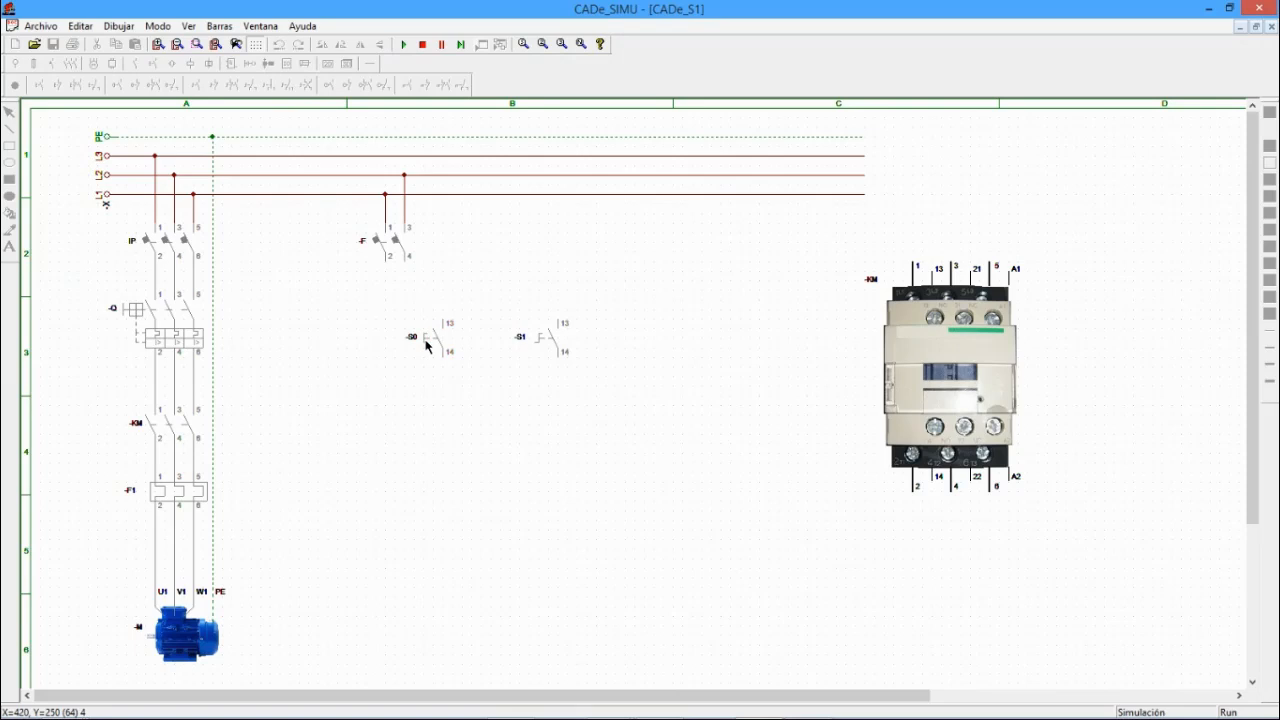
left_click(540, 345)
left_click(545, 340)
left_click(434, 347)
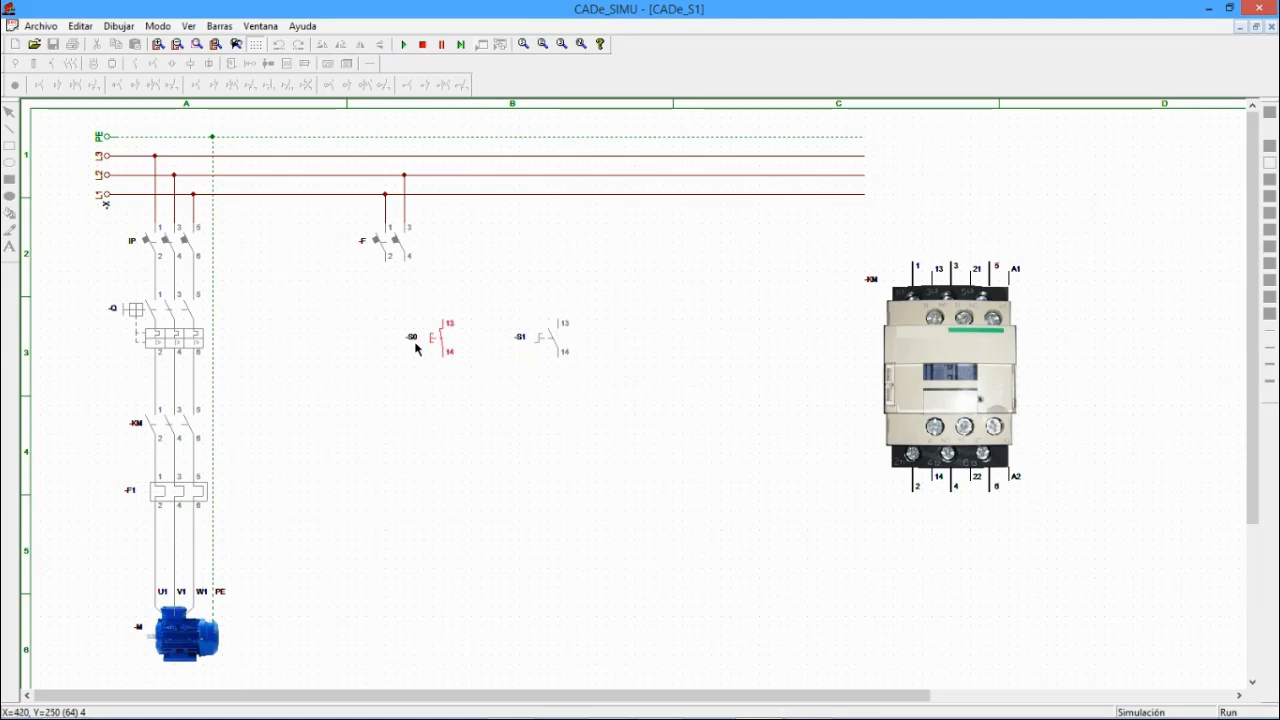
left_click(532, 345)
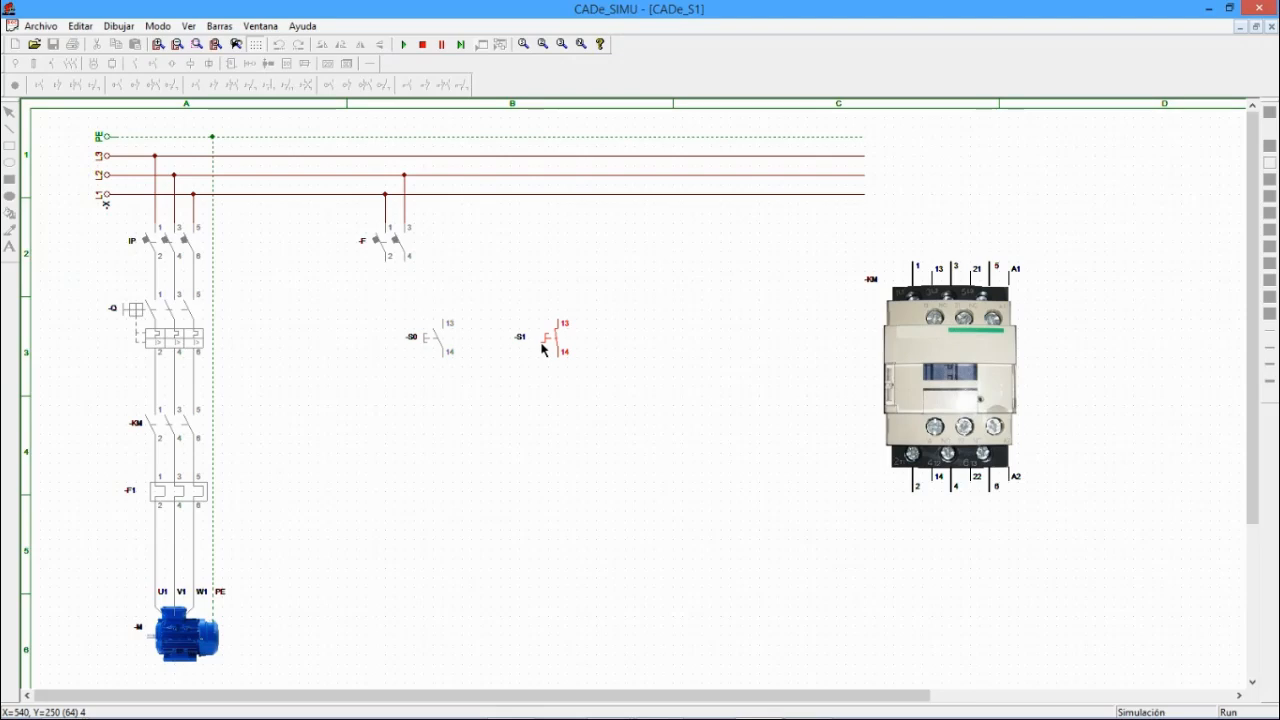
left_click(422, 44)
- Delete switch S1 and move pushbutton S0 directly beneath the two-pole breaker's terminal 2
left_click(550, 352)
key("Delete")
left_click_drag(441, 351, 387, 368)
left_click(525, 407)
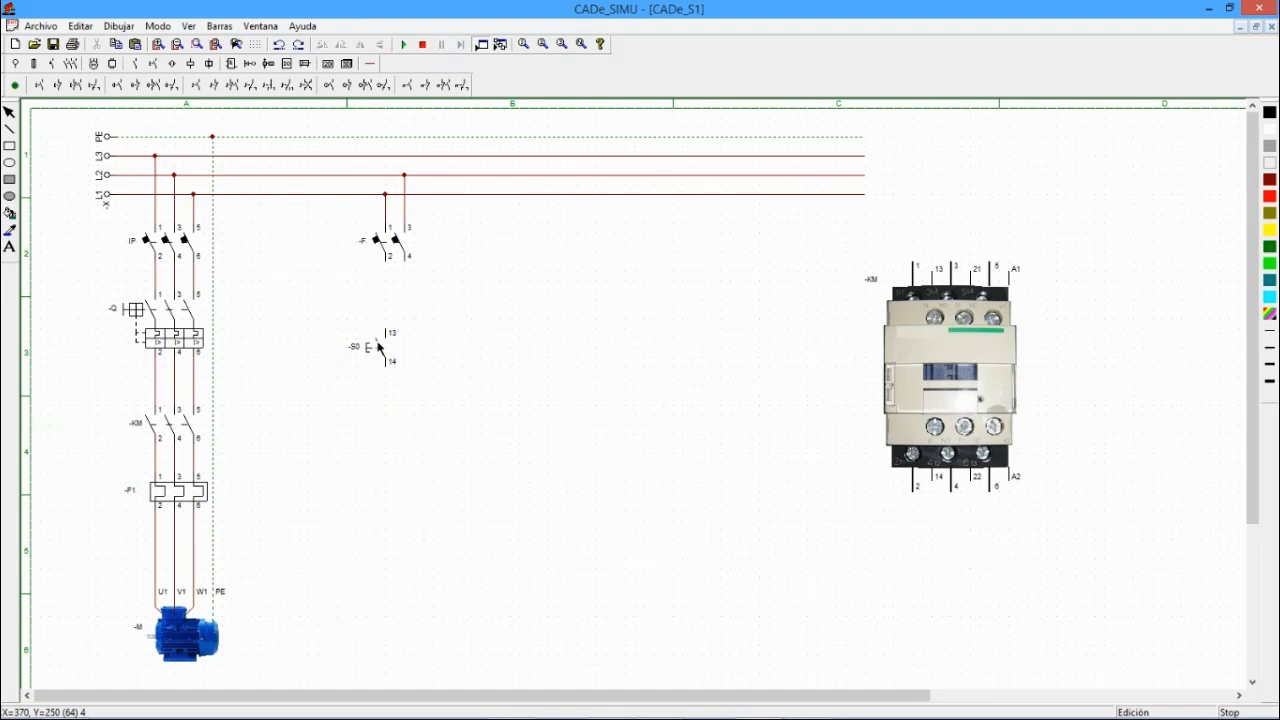
- Shift pushbutton S0 further down and wire its terminal 13 to terminal 2 of the two-pole breaker -F
left_click_drag(386, 358, 381, 342)
left_click(471, 364)
left_click(373, 341)
left_click(485, 350)
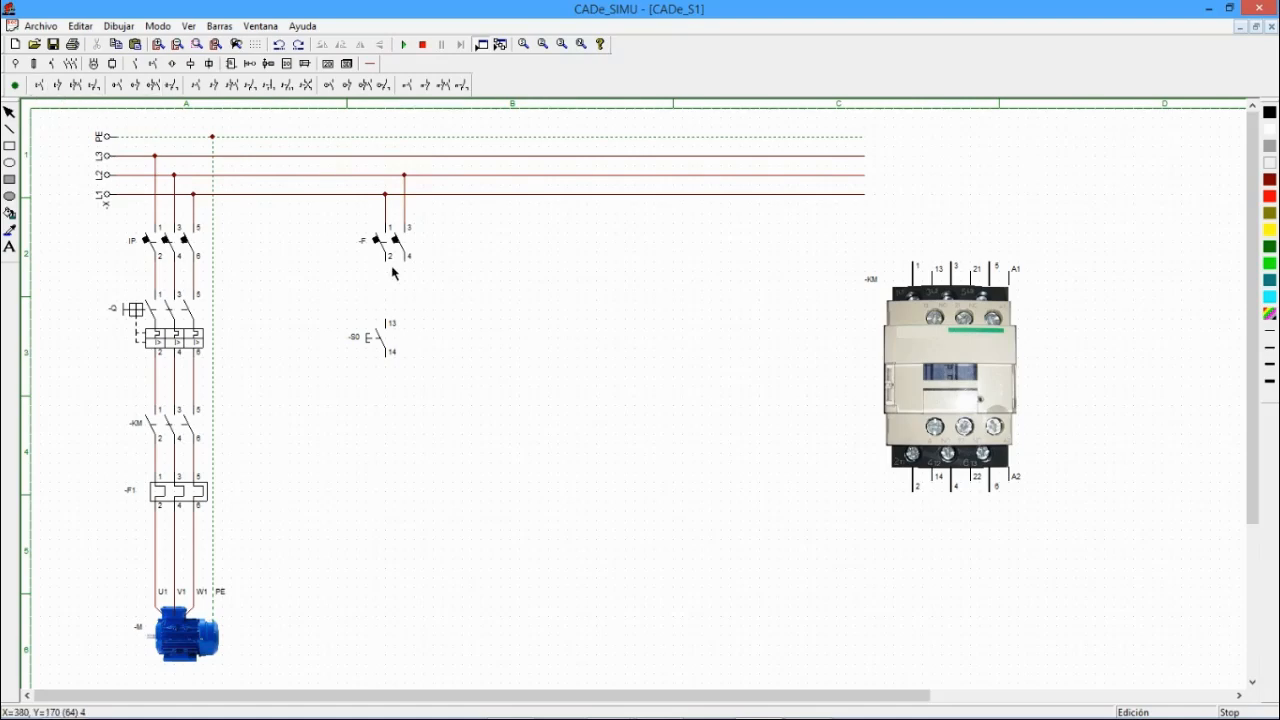
left_click(370, 63)
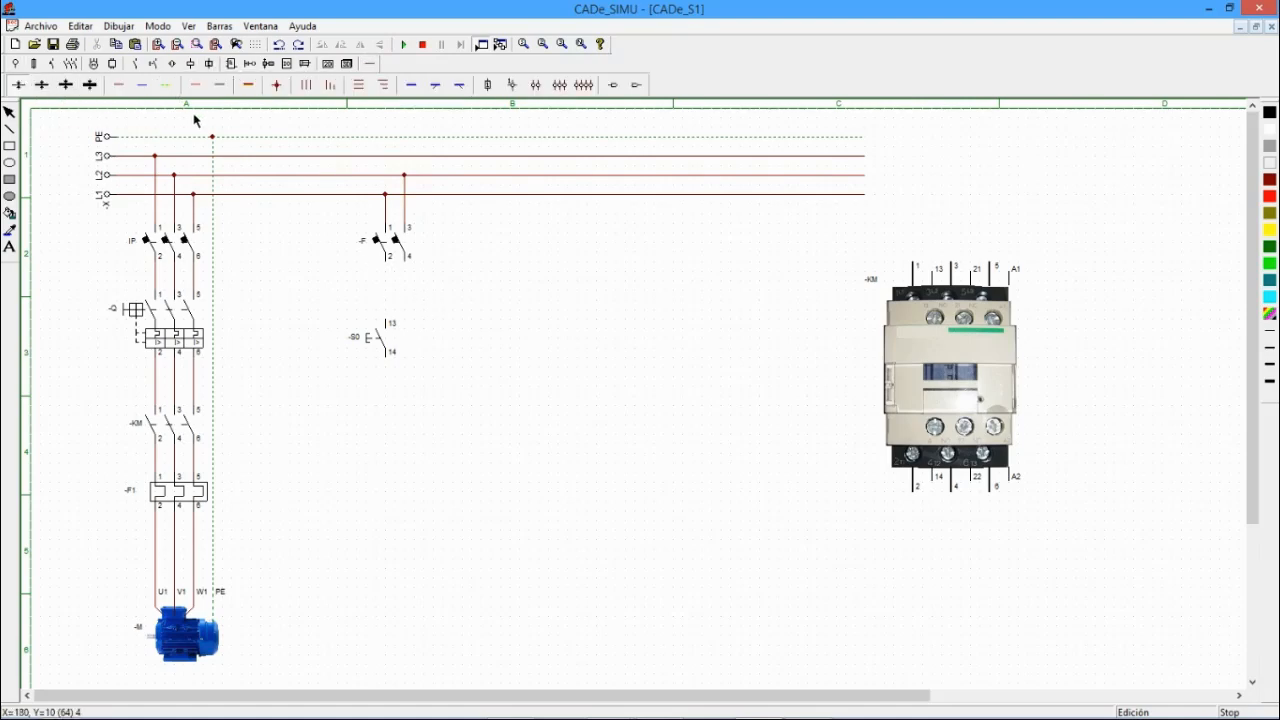
left_click_drag(389, 262, 387, 325)
left_click_drag(390, 347, 380, 392)
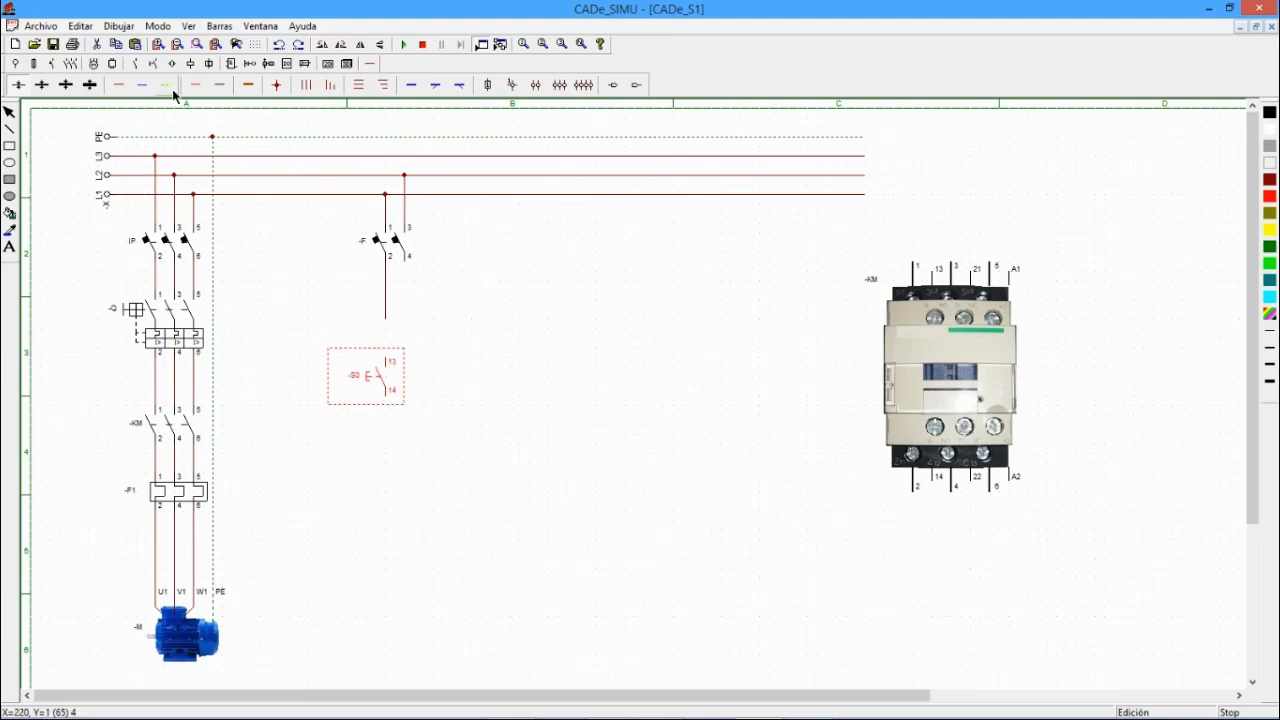
left_click(119, 86)
left_click_drag(389, 324, 389, 350)
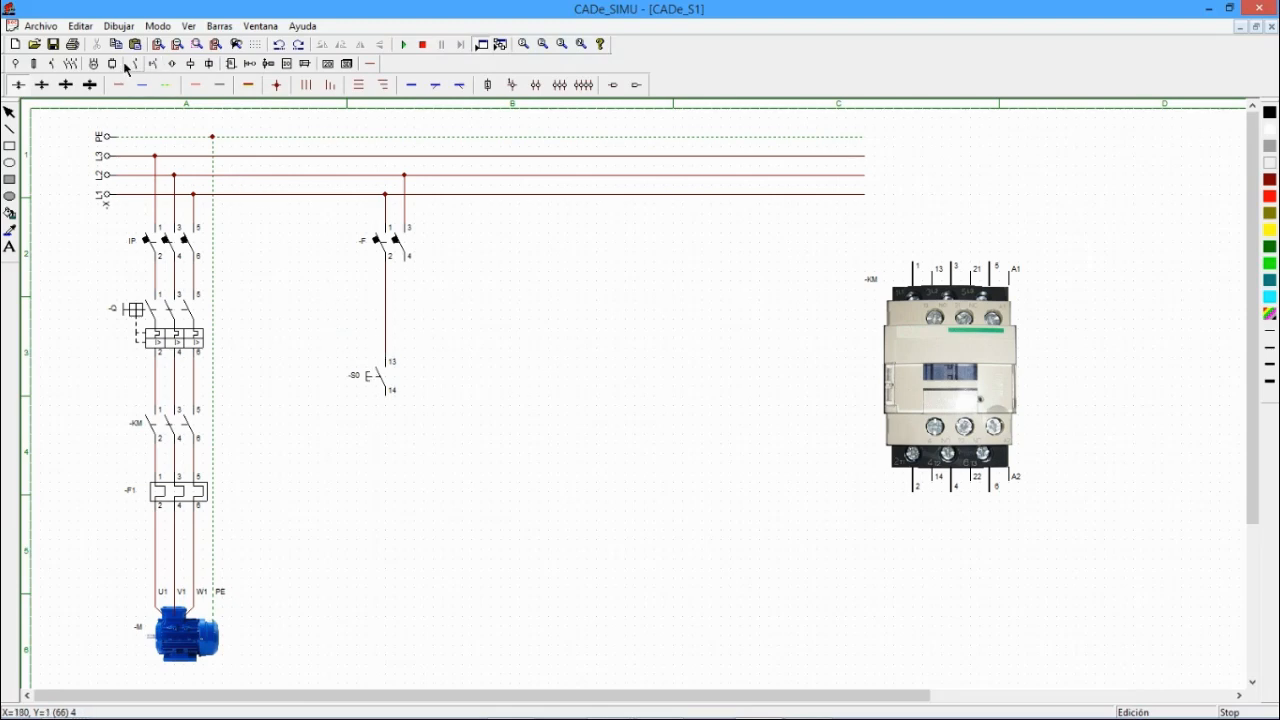
- Place a monostable coil beneath S0, wire A1 to S0's terminal 14, and connect A2 back to terminal 4 of breaker -F
left_click(192, 64)
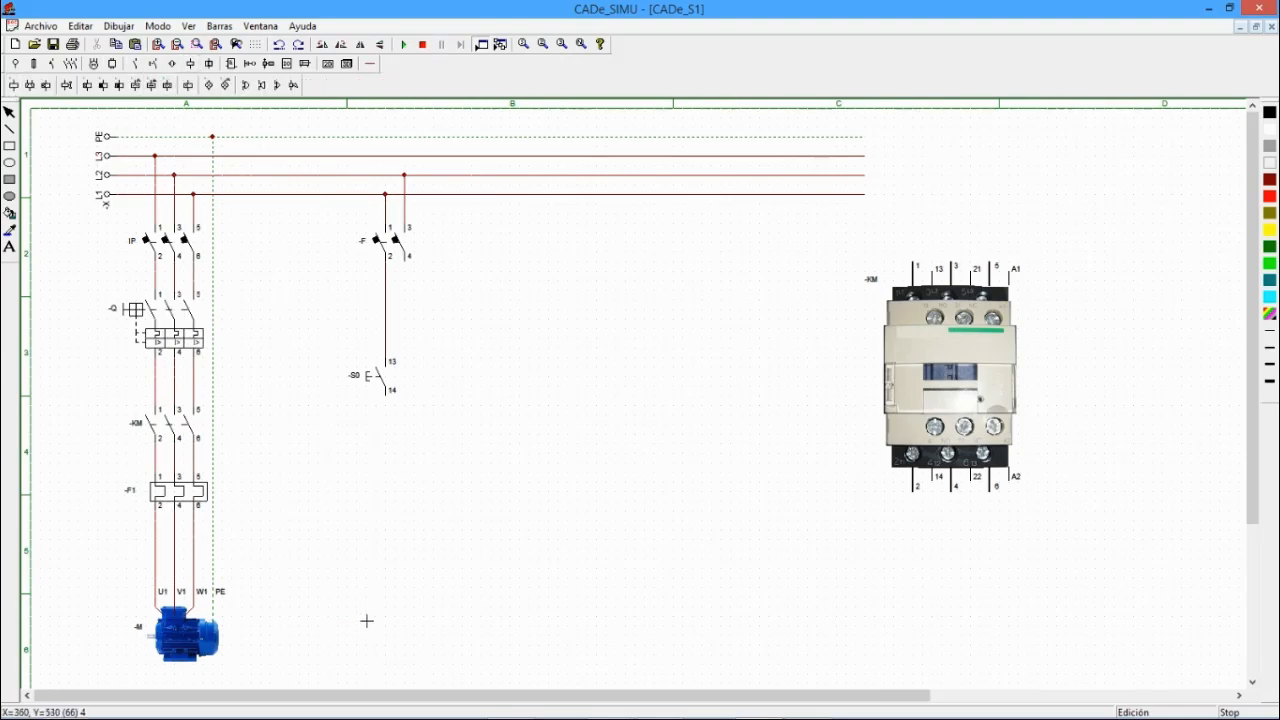
left_click(388, 510)
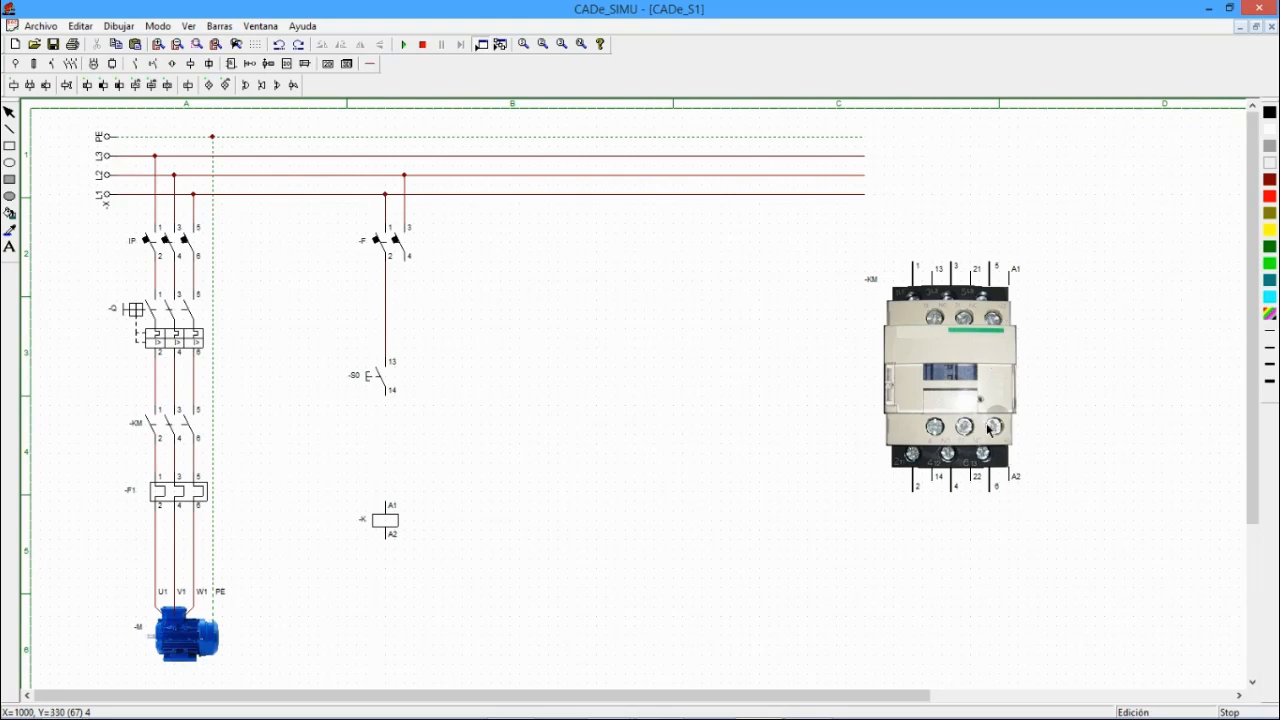
left_click(370, 63)
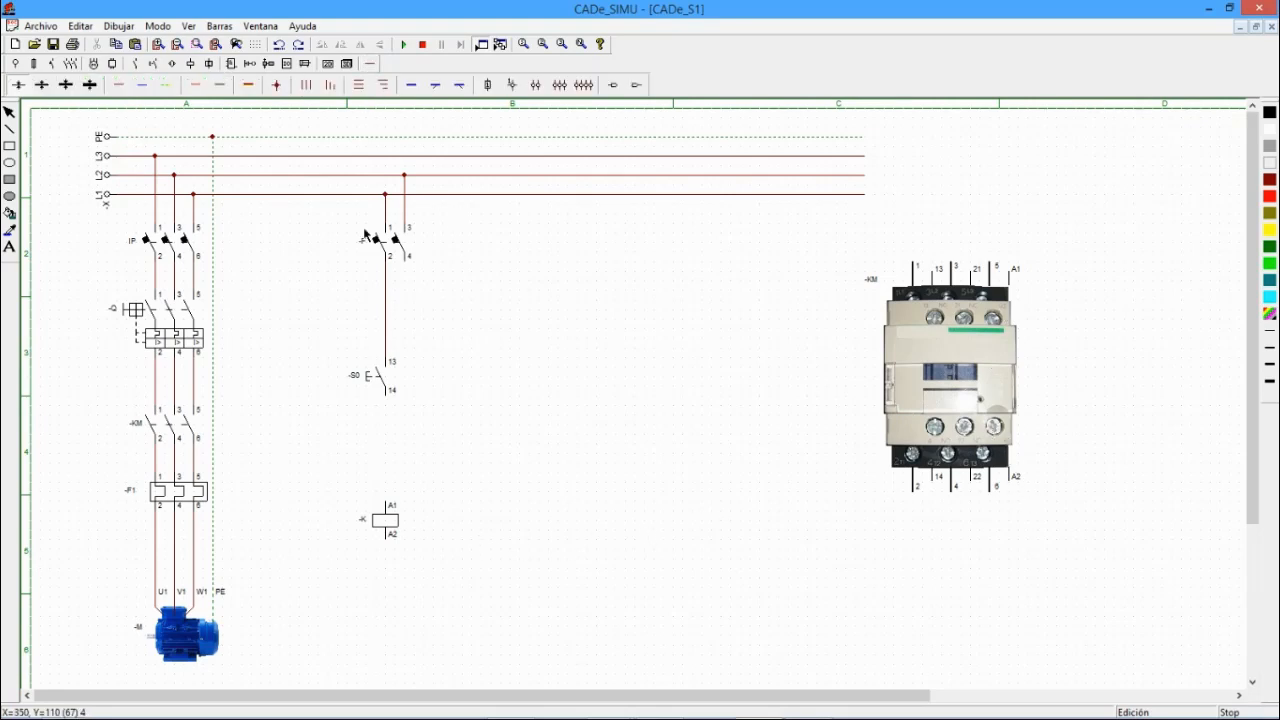
left_click(118, 86)
mouse_move(392, 403)
left_mouse_down()
mouse_move(387, 600)
mouse_move(778, 627)
mouse_move(790, 604)
mouse_move(779, 253)
left_mouse_up()
left_click_drag(410, 266, 779, 290)
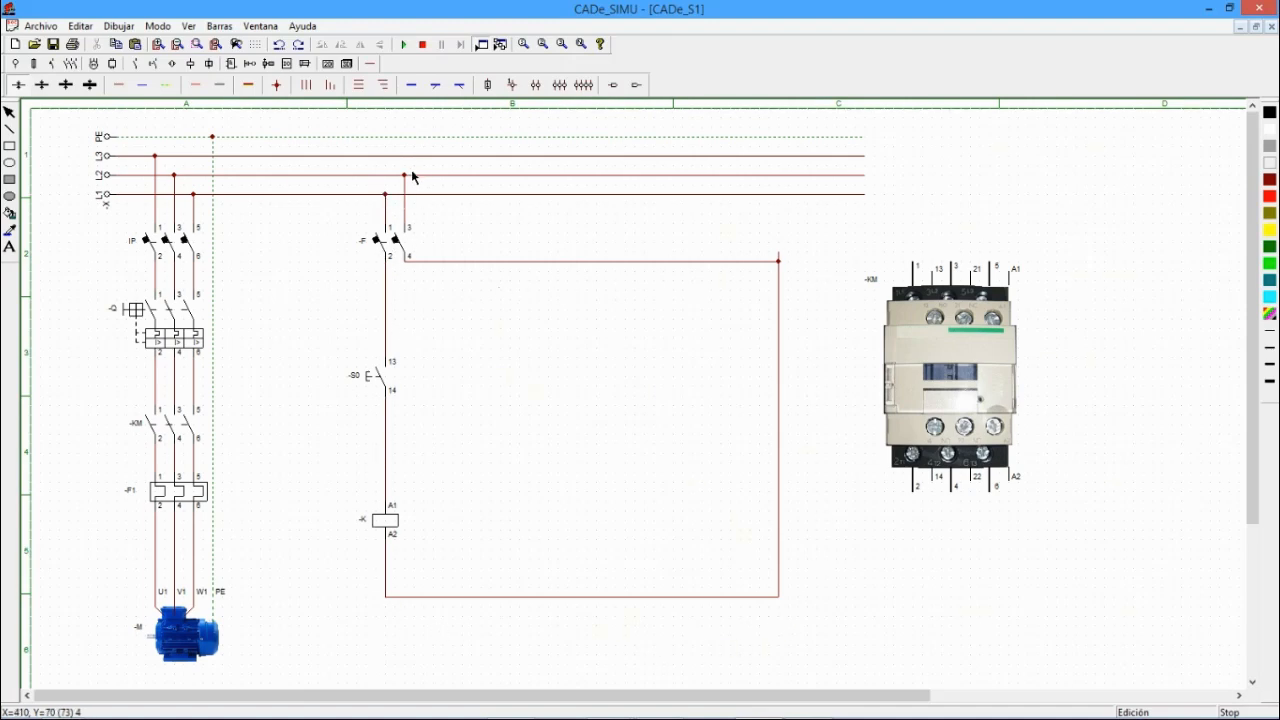
- Simulate the control branch, close breaker -F, operate pushbutton S0 repeatedly to check the coil, and stop the simulation
left_click(404, 44)
left_click(373, 249)
left_click(370, 390)
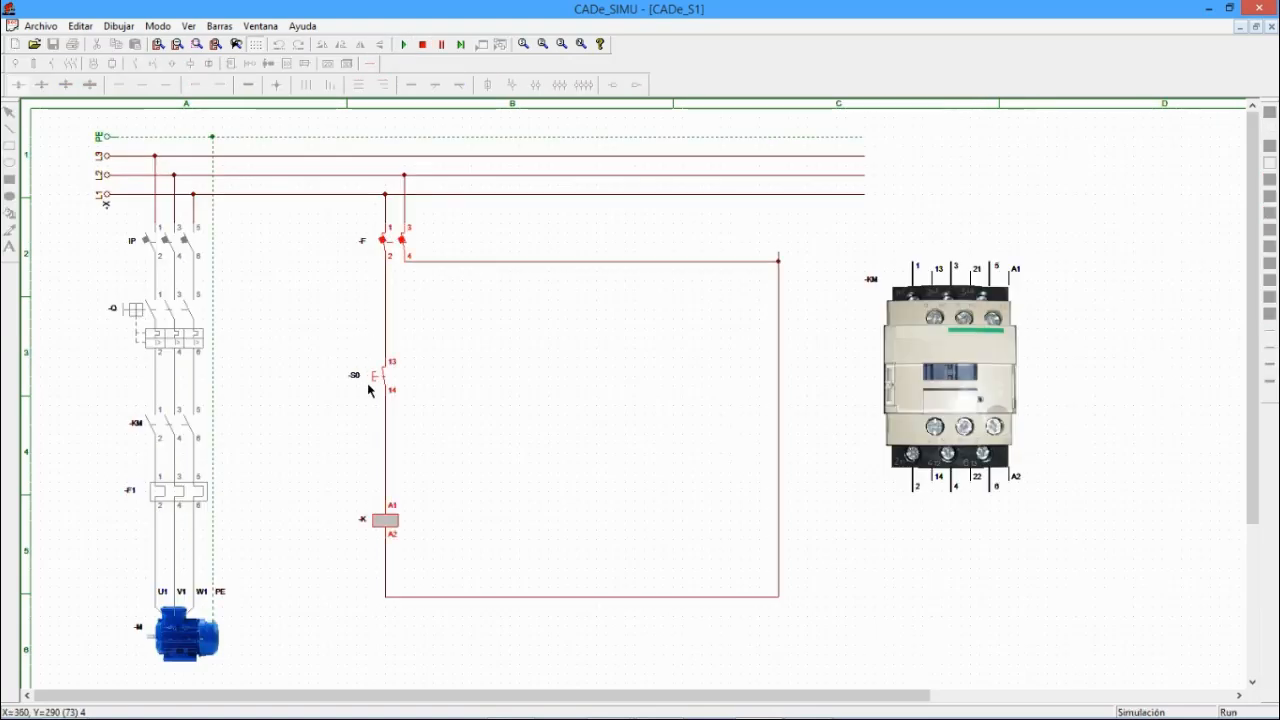
left_click(362, 384)
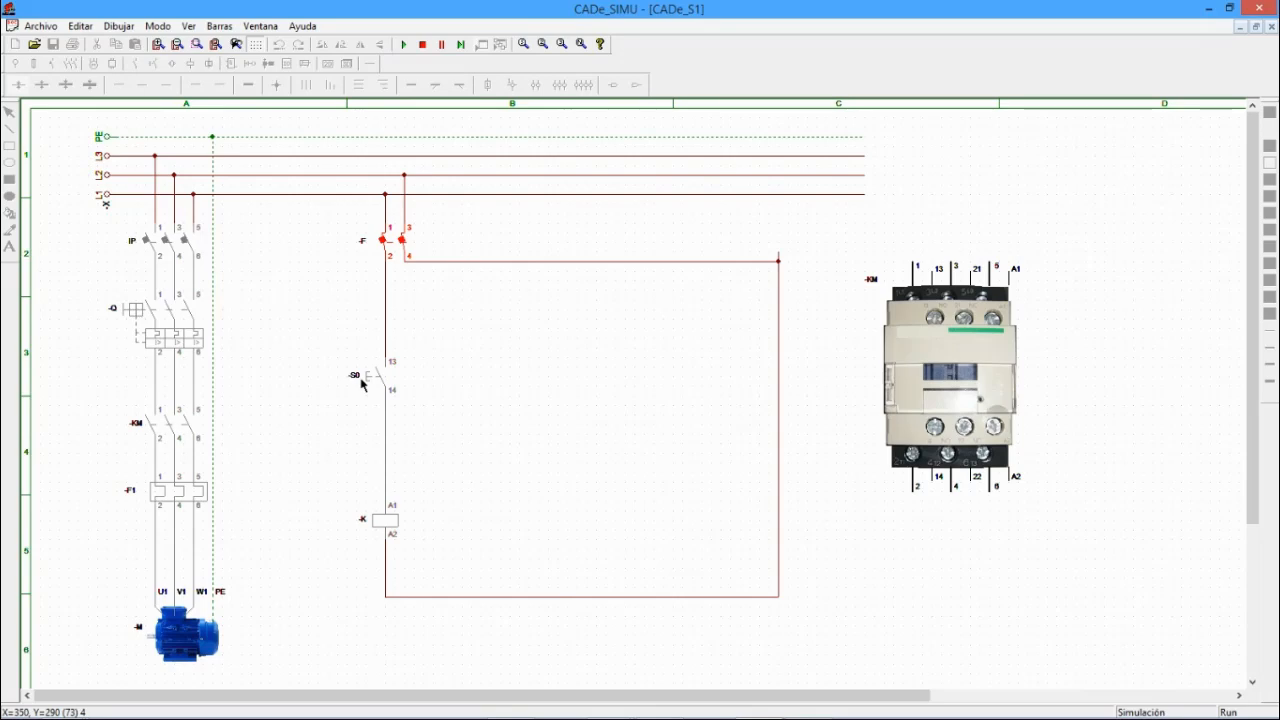
left_click(362, 384)
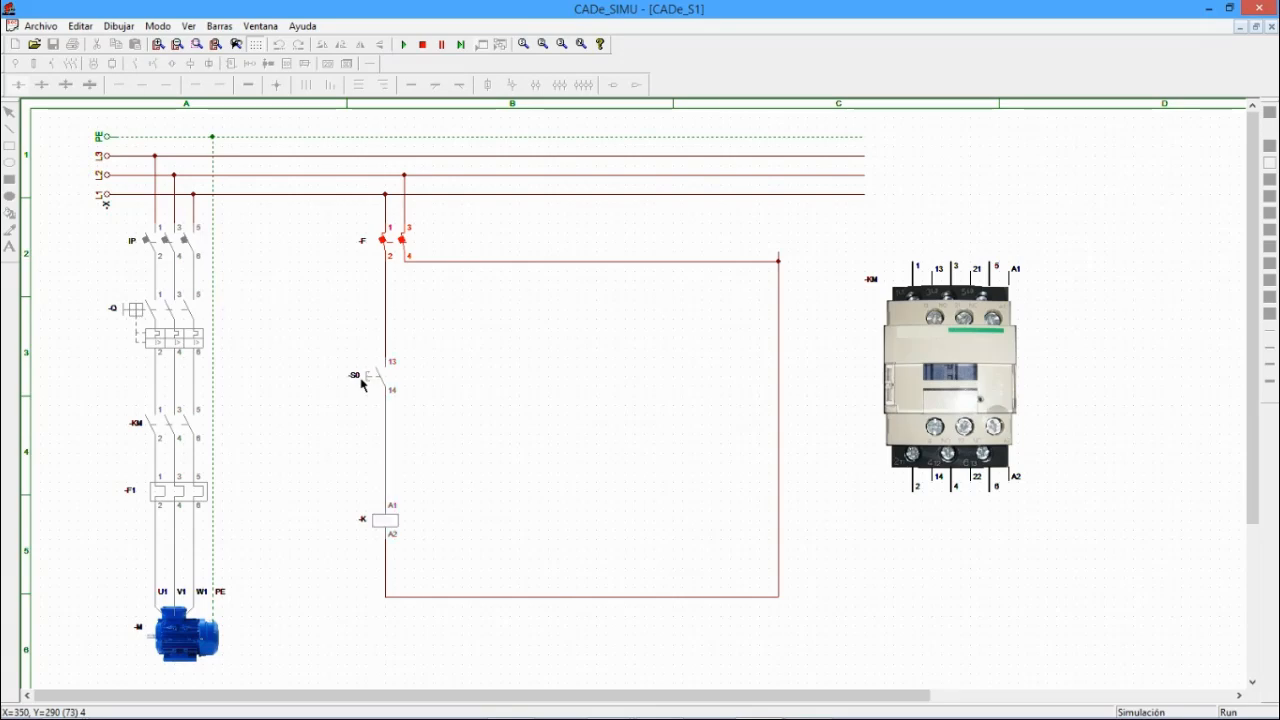
left_click(422, 44)
- Rename the coil below pushbutton S0 as -KM to link it to the contactor's power contacts
double_click(379, 537)
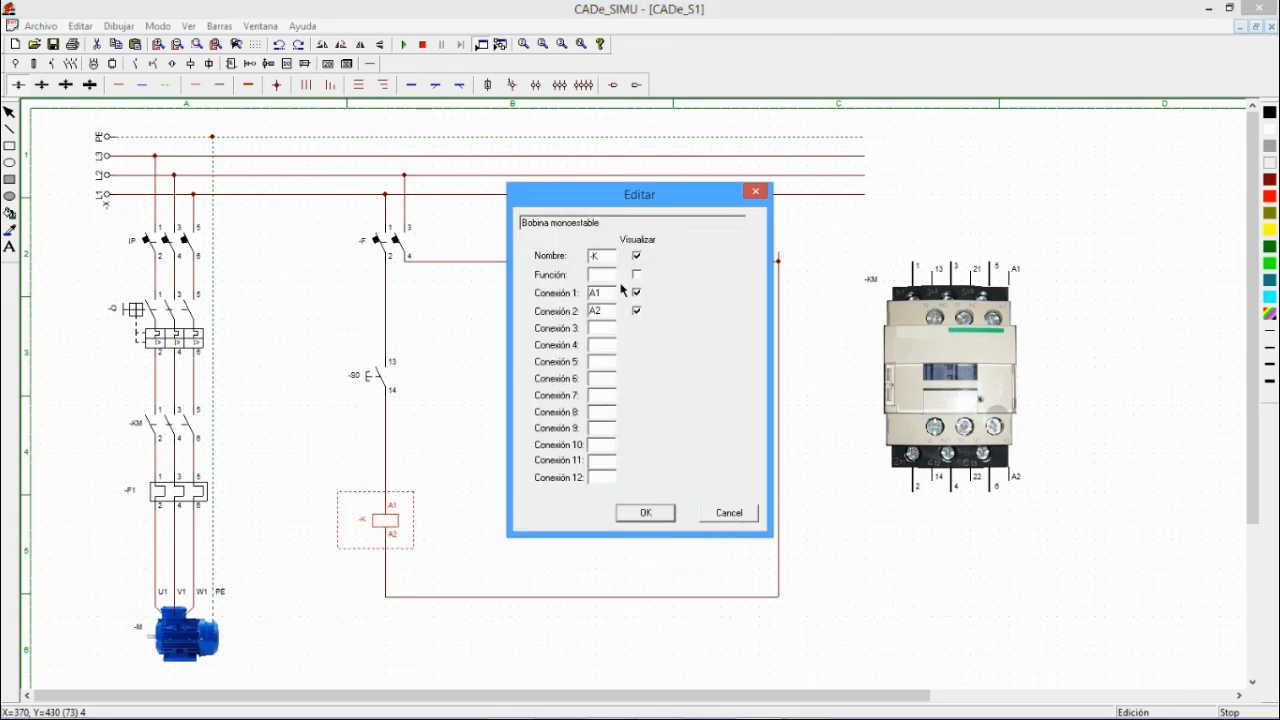
type("M")
left_click(648, 514)
left_click(456, 453)
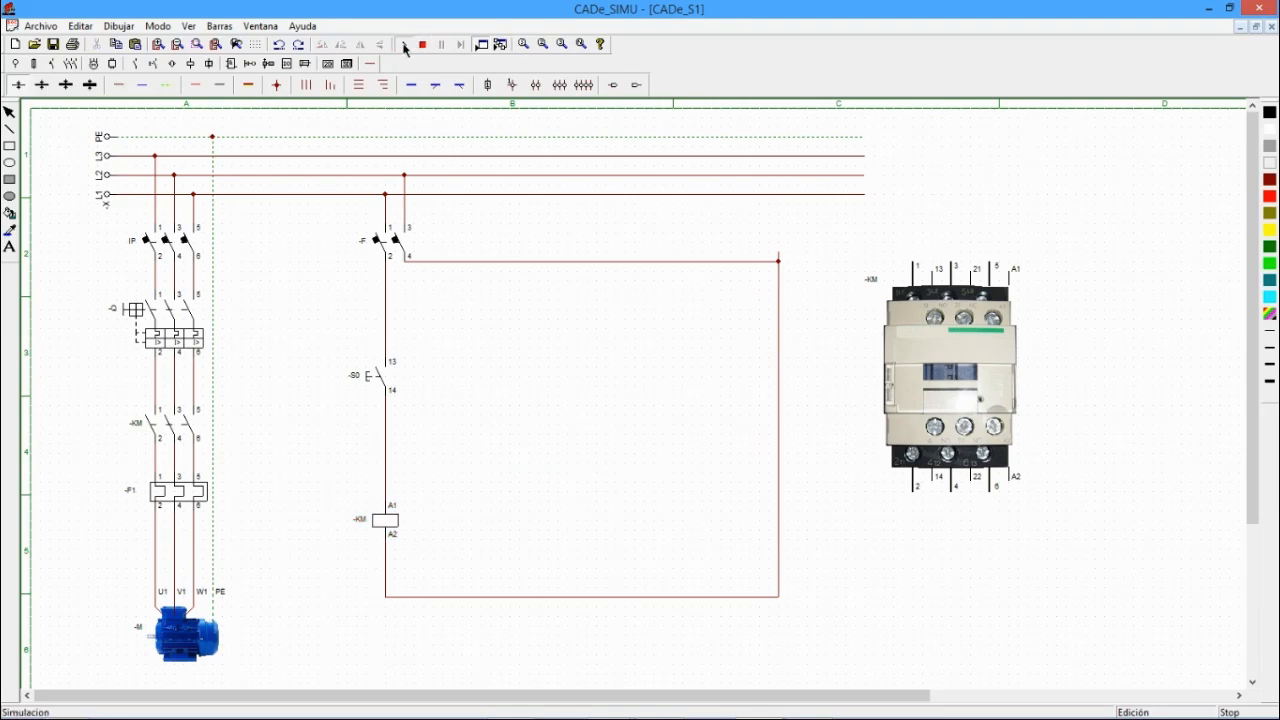
- Start simulating the circuit and close three-pole breaker IP, two-pole breaker -F and motor protection switch -Q
left_click(403, 44)
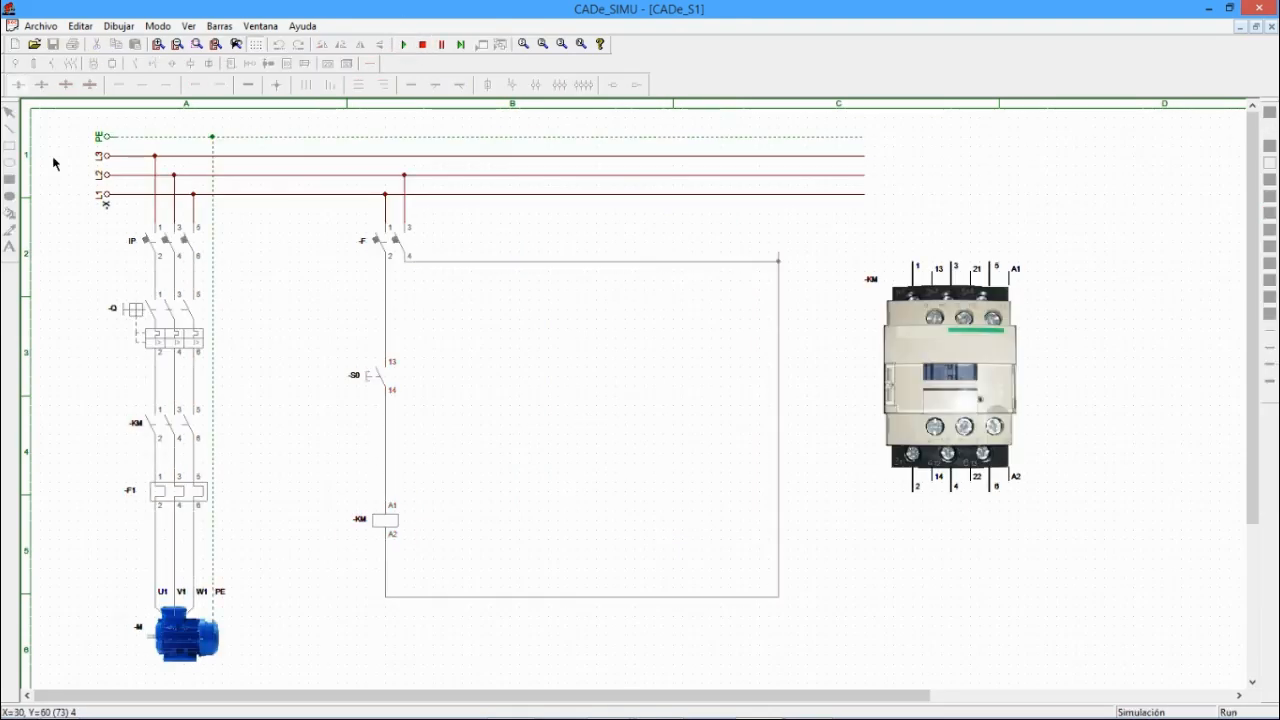
left_click(159, 244)
left_click(398, 243)
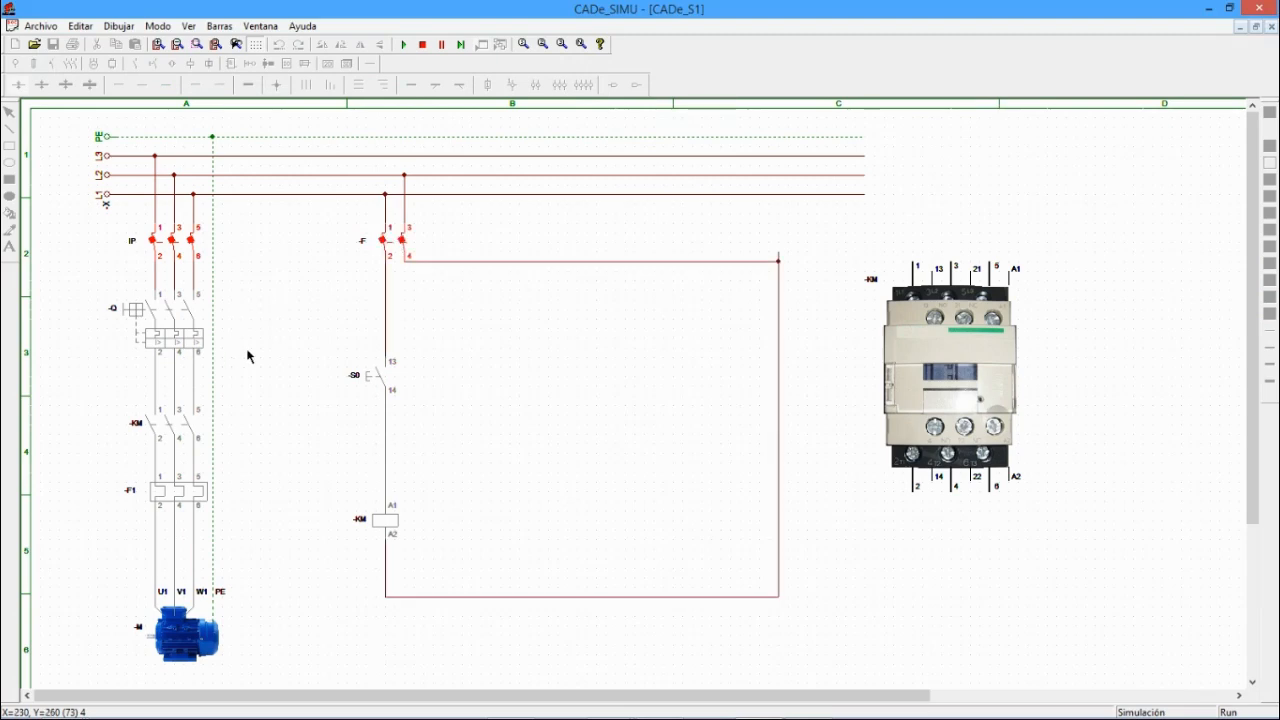
left_click(163, 327)
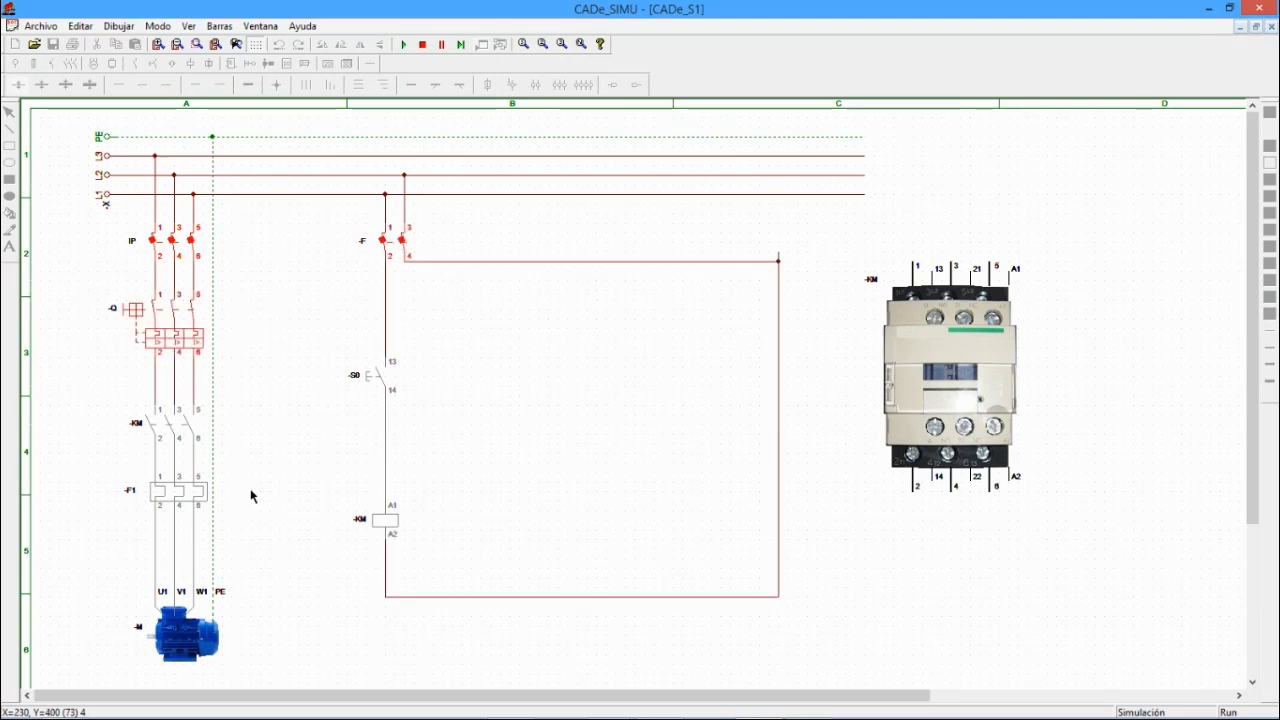
- Restart the simulation, close -Q, IP and -F again, operate S0 repeatedly to test the motor, and stop the simulation
left_click(404, 45)
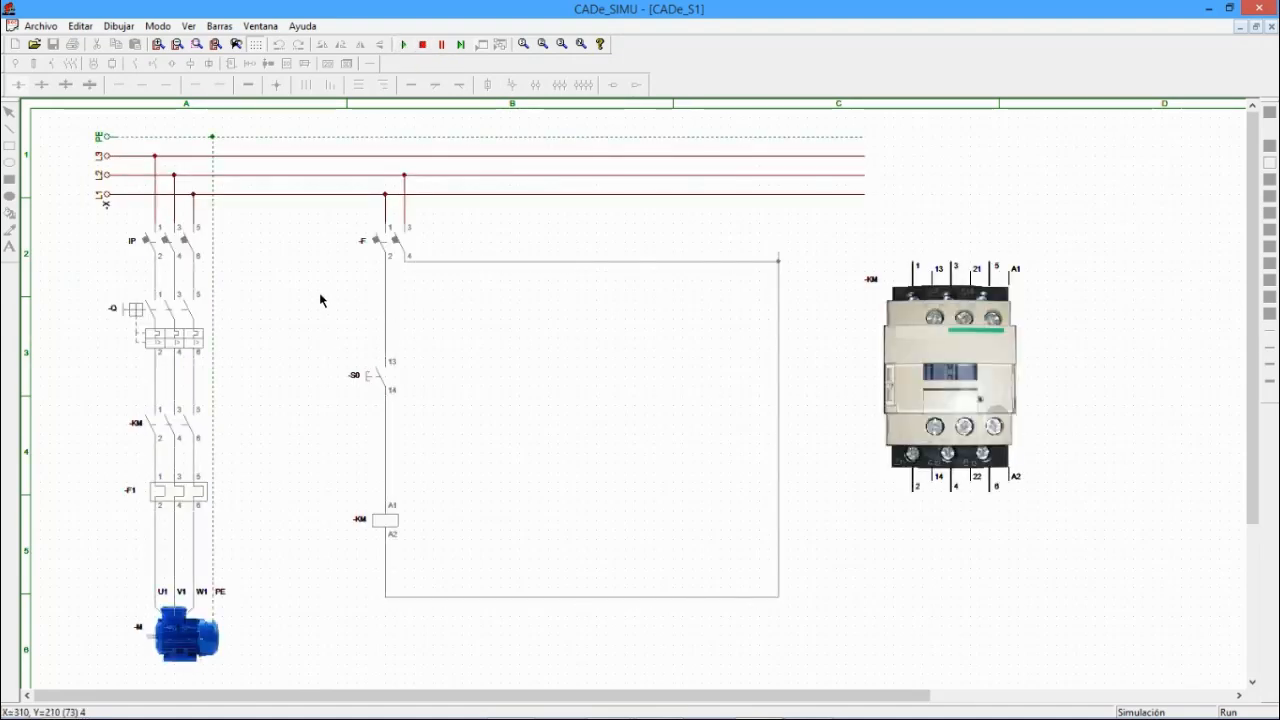
left_click(145, 330)
left_click(165, 240)
left_click(382, 245)
left_click(373, 375)
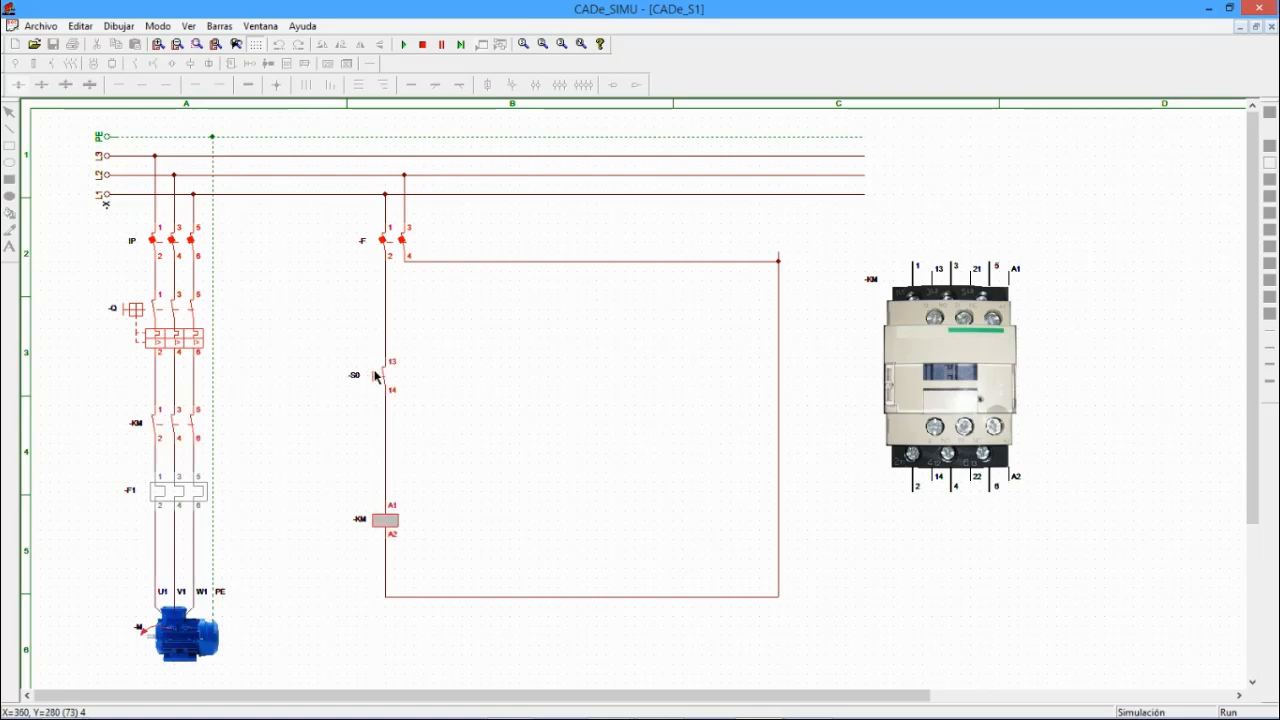
left_click_drag(375, 377, 375, 376)
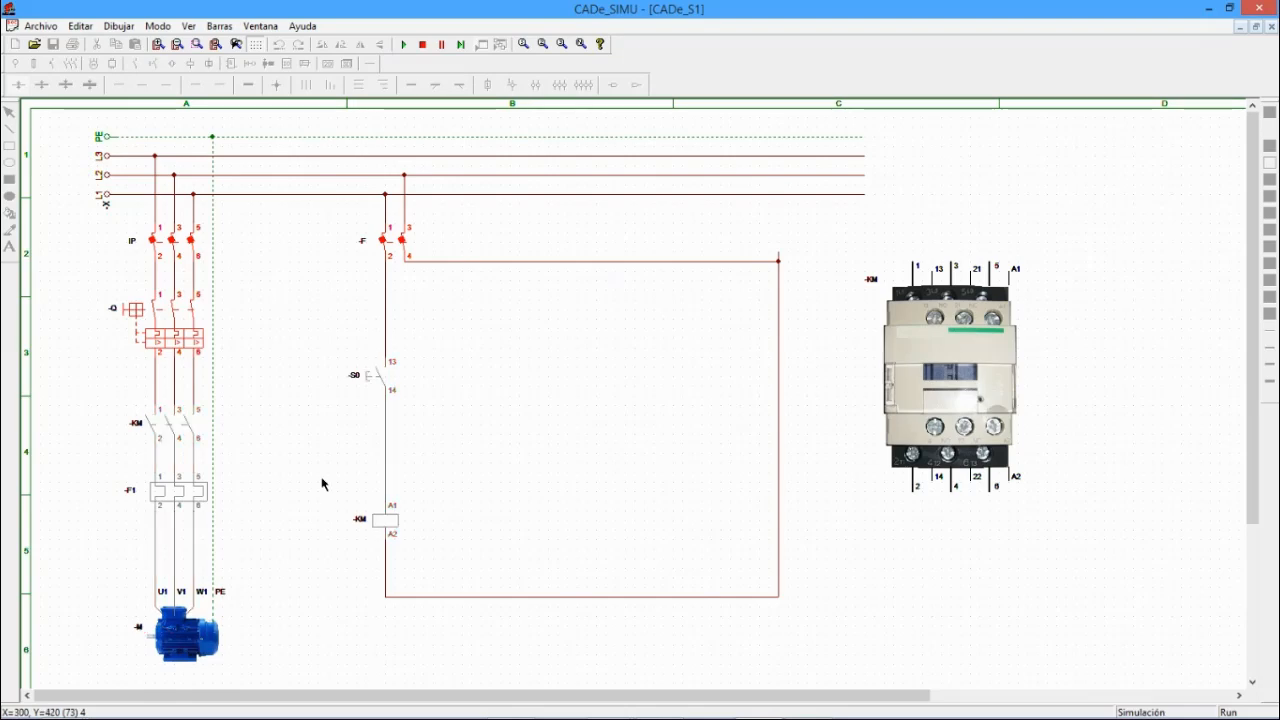
left_click(383, 383)
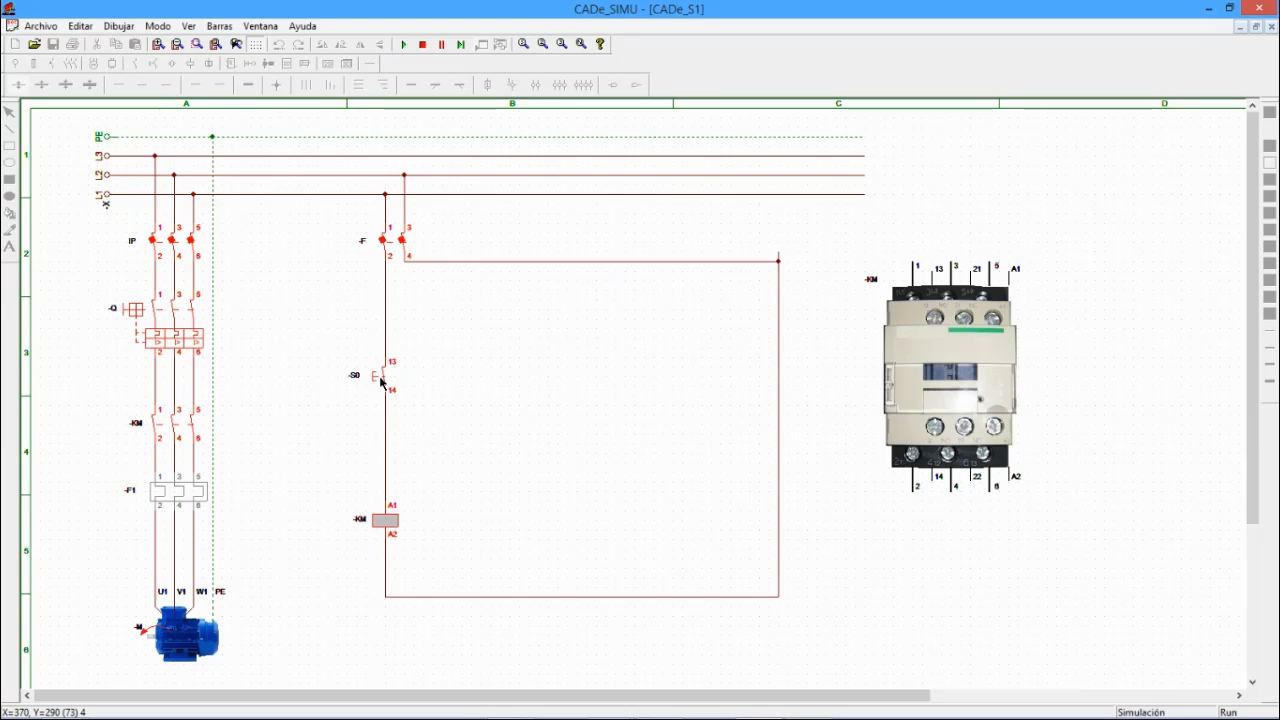
left_click(379, 379)
left_click(379, 379)
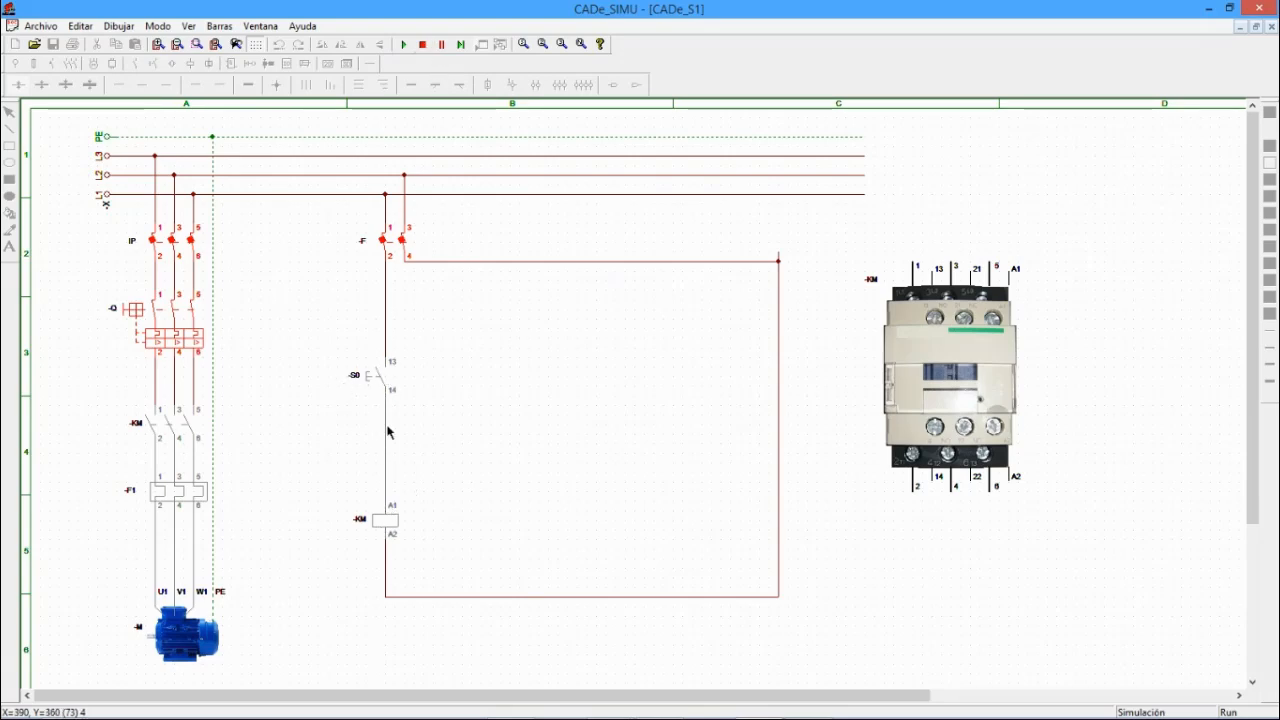
left_click(424, 45)
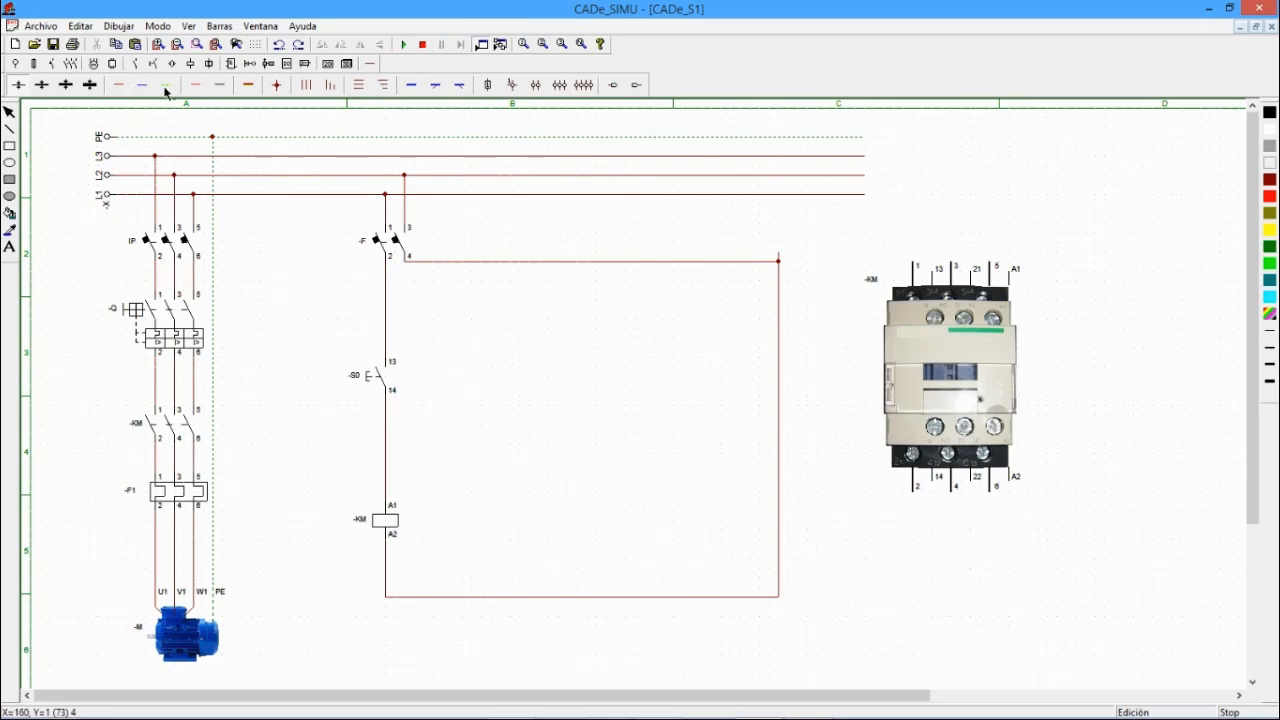
- Place a normally open auxiliary contact and a normally closed auxiliary contact side by side to the right of pushbutton S0
left_click(135, 63)
left_click(22, 85)
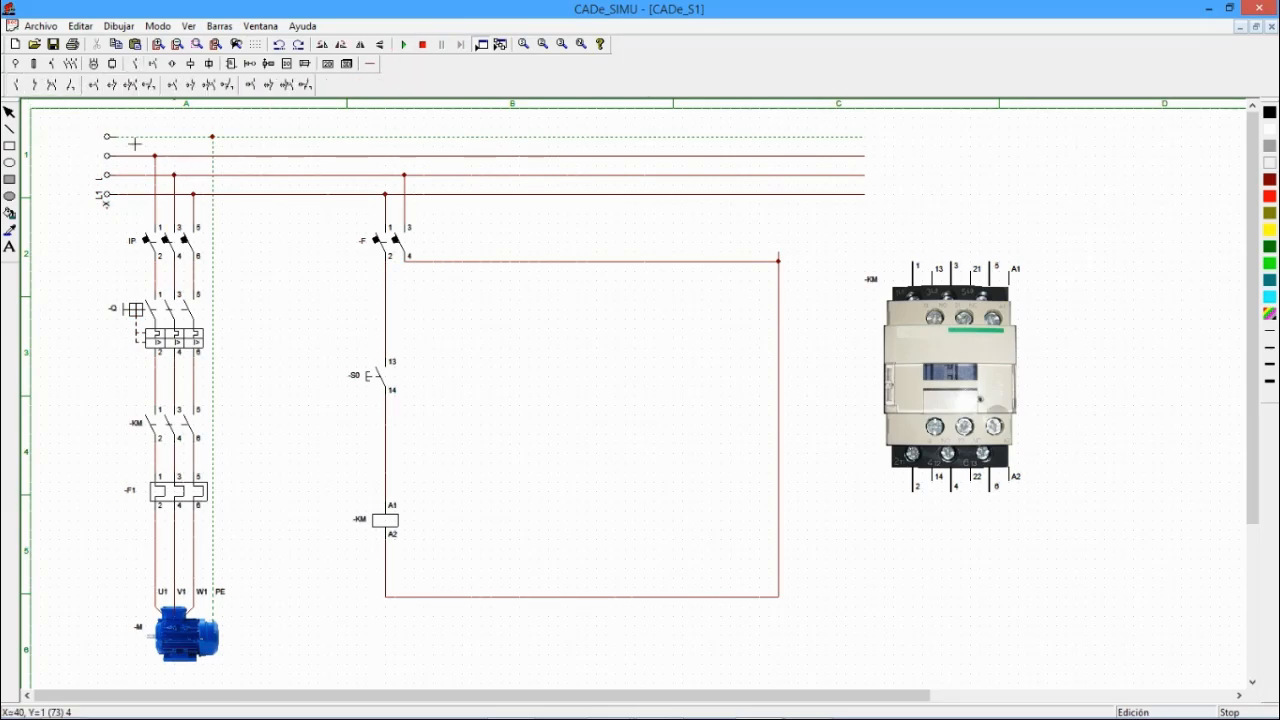
left_click(22, 85)
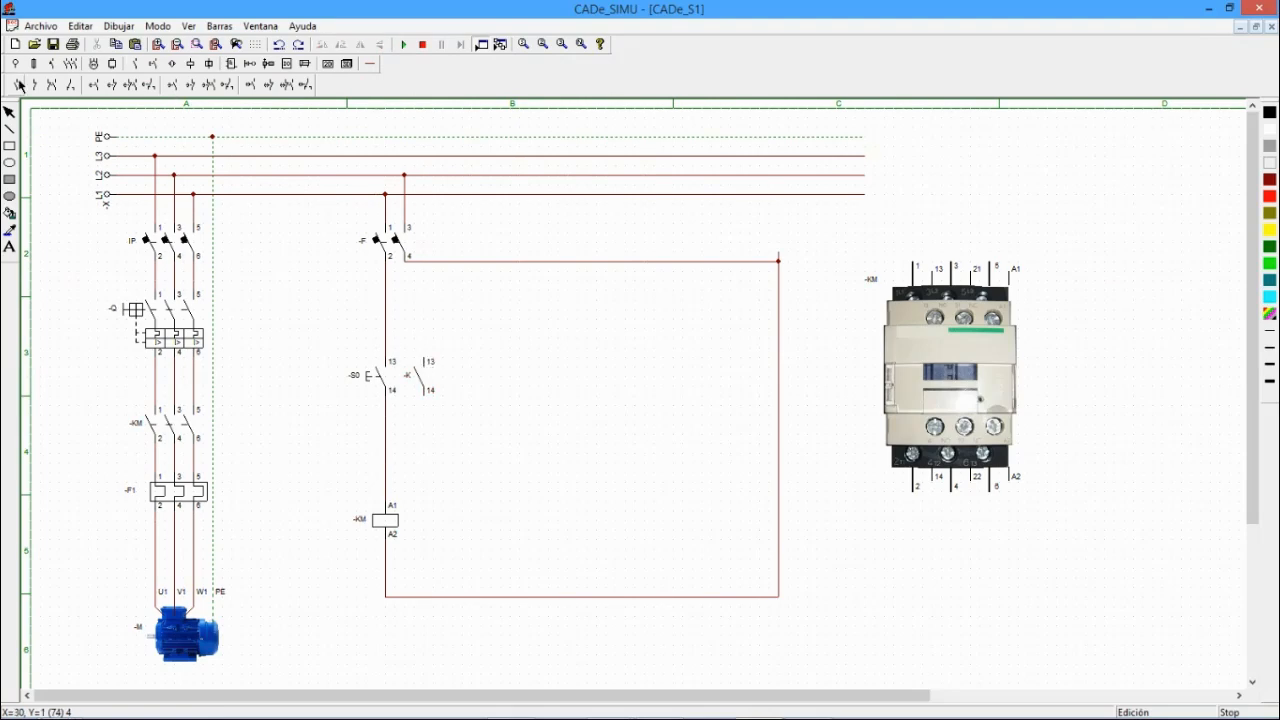
left_click(476, 378)
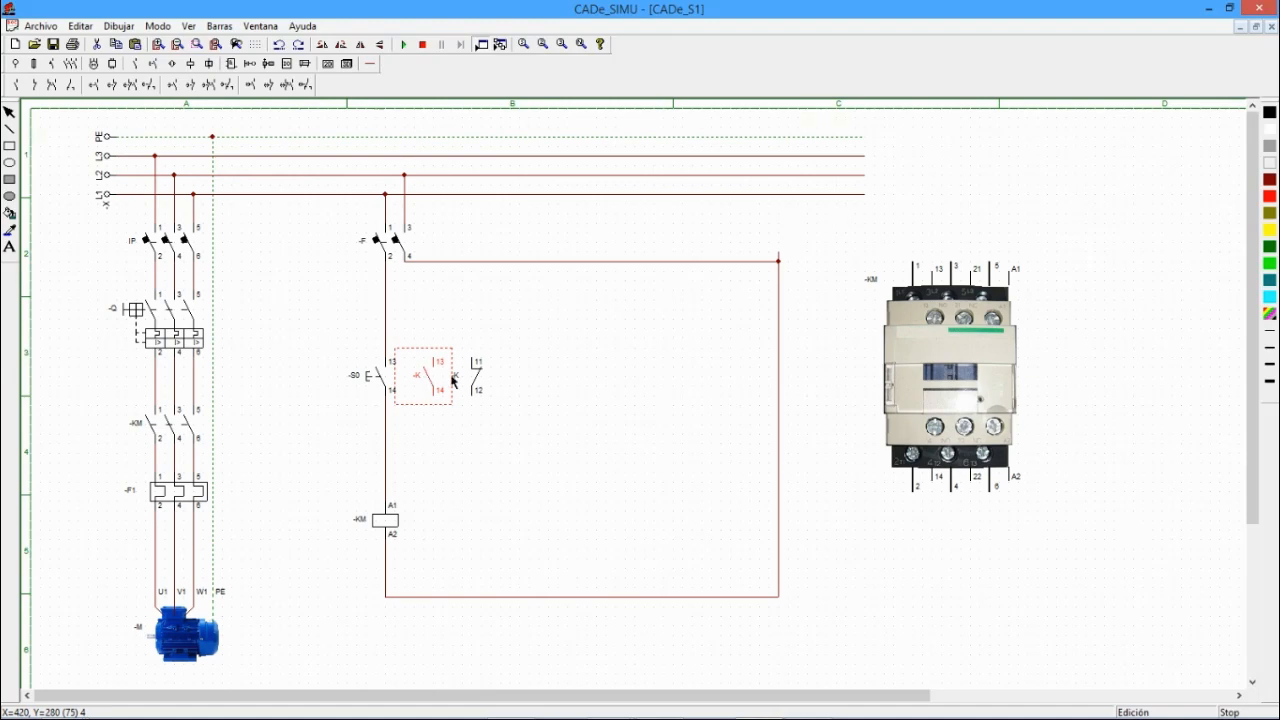
left_click(432, 378)
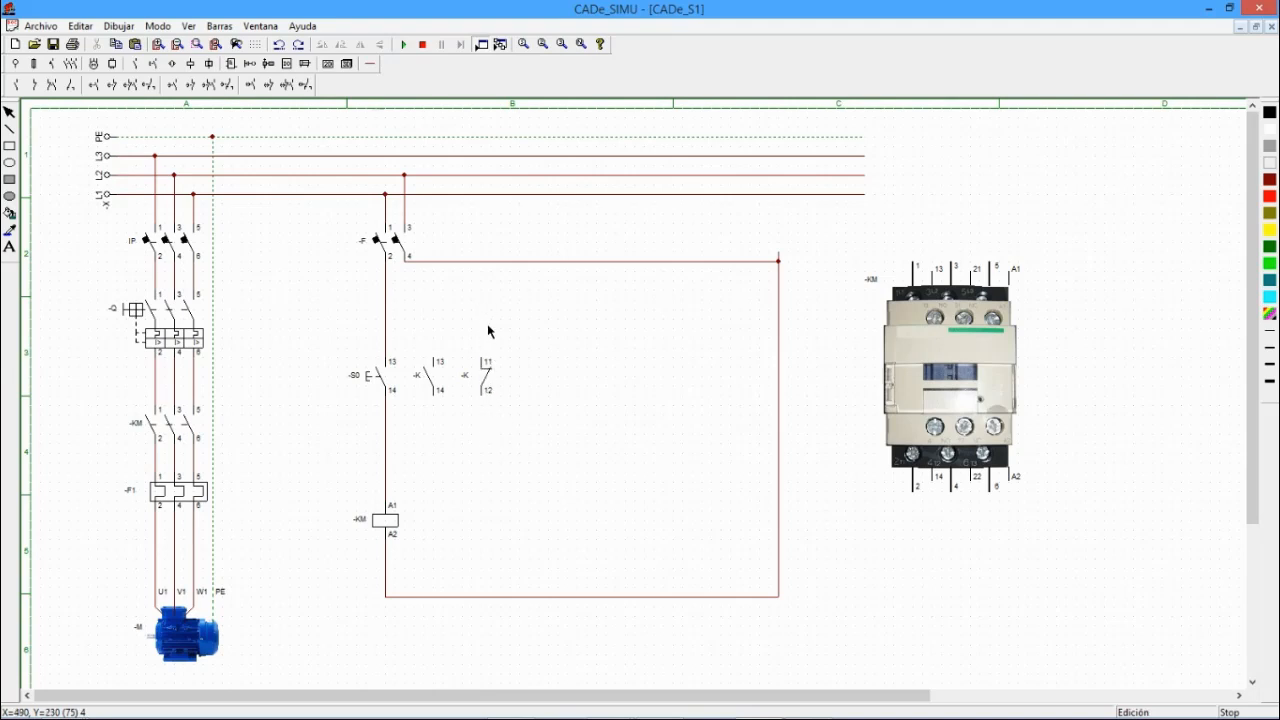
- Name both the normally closed and the normally open auxiliary contacts -KM
double_click(486, 380)
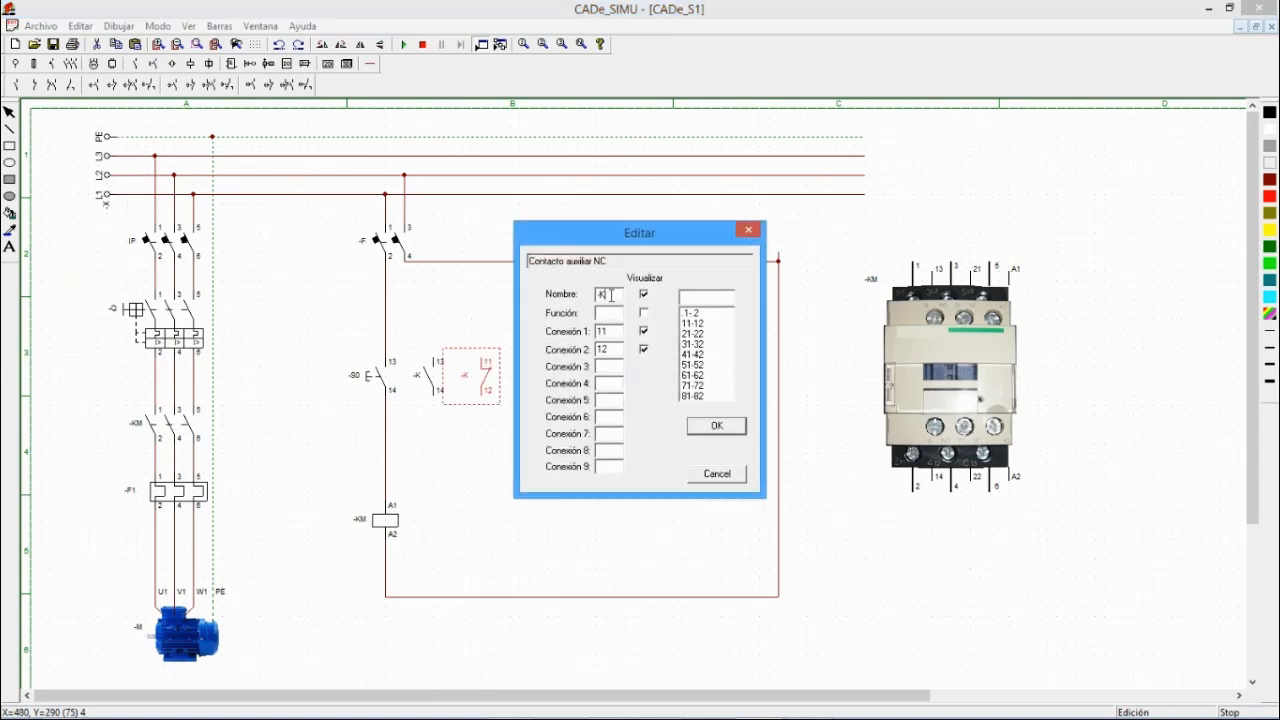
type("M")
left_click(712, 428)
double_click(432, 383)
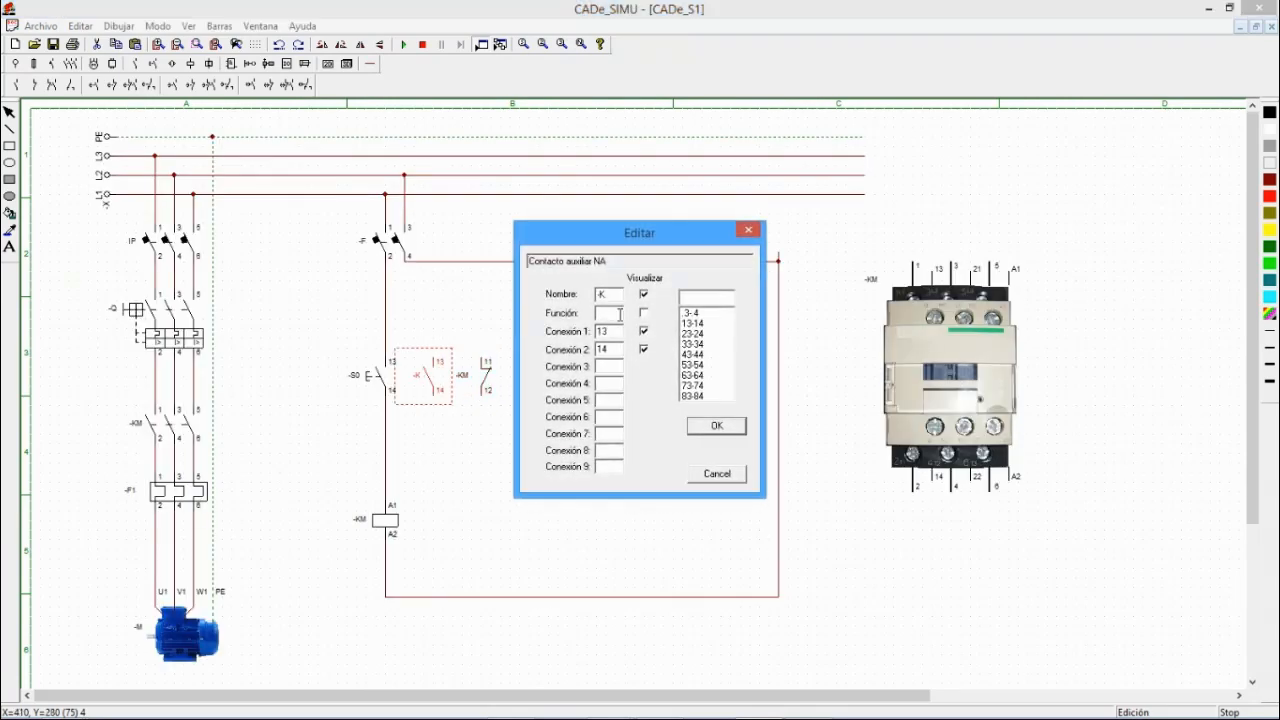
type("M")
left_click(714, 425)
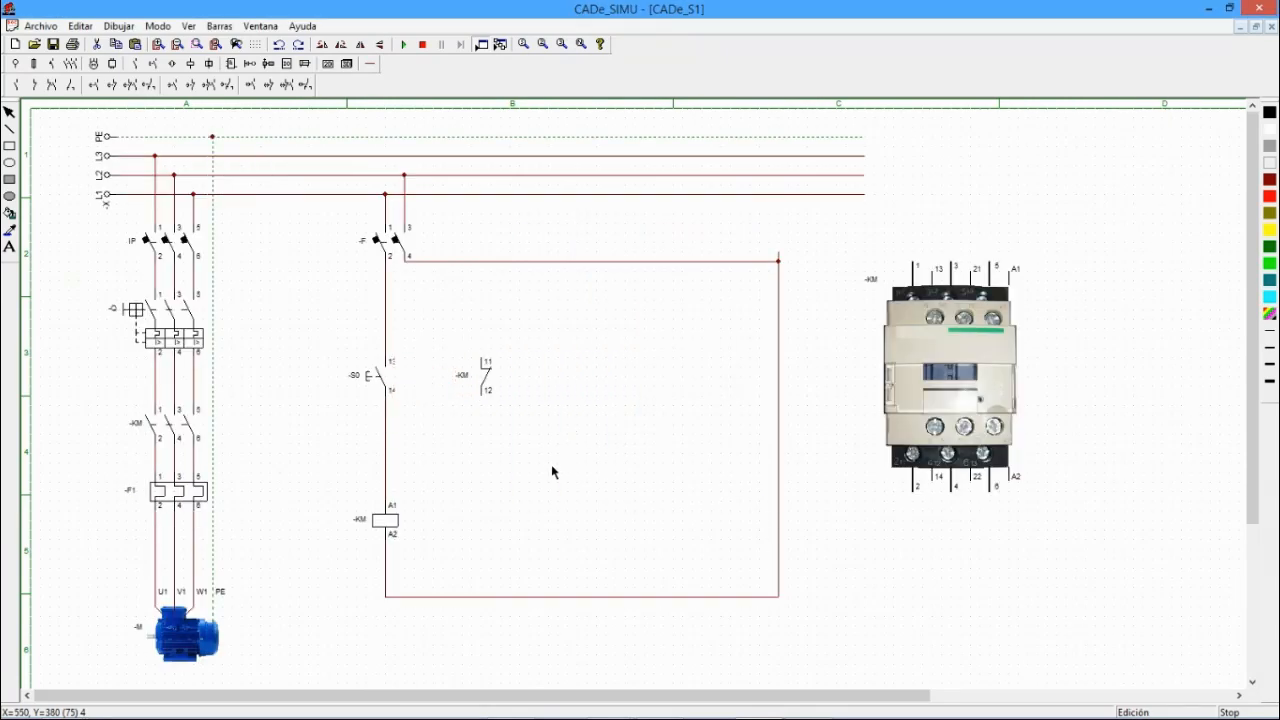
- Simulate with the breakers and -Q closed, operate S0 repeatedly to observe both KM auxiliary contacts, and stop the simulation
left_click(403, 44)
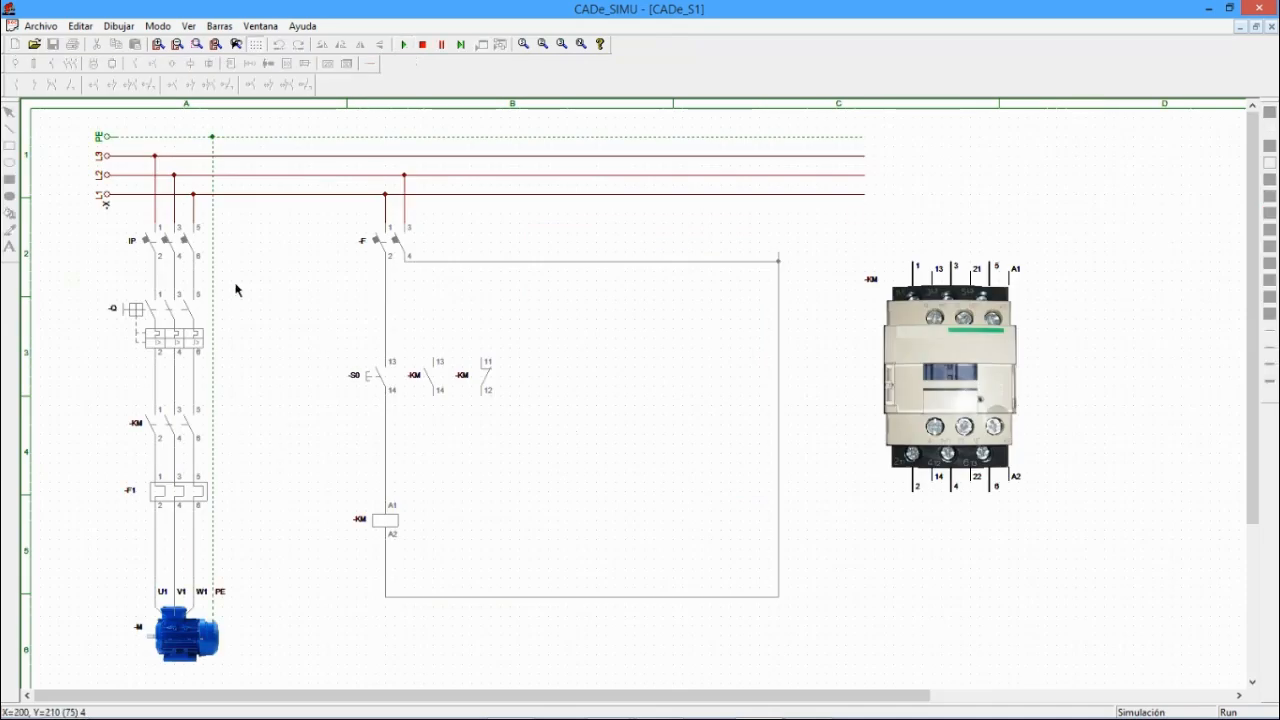
left_click(397, 245)
left_click(186, 245)
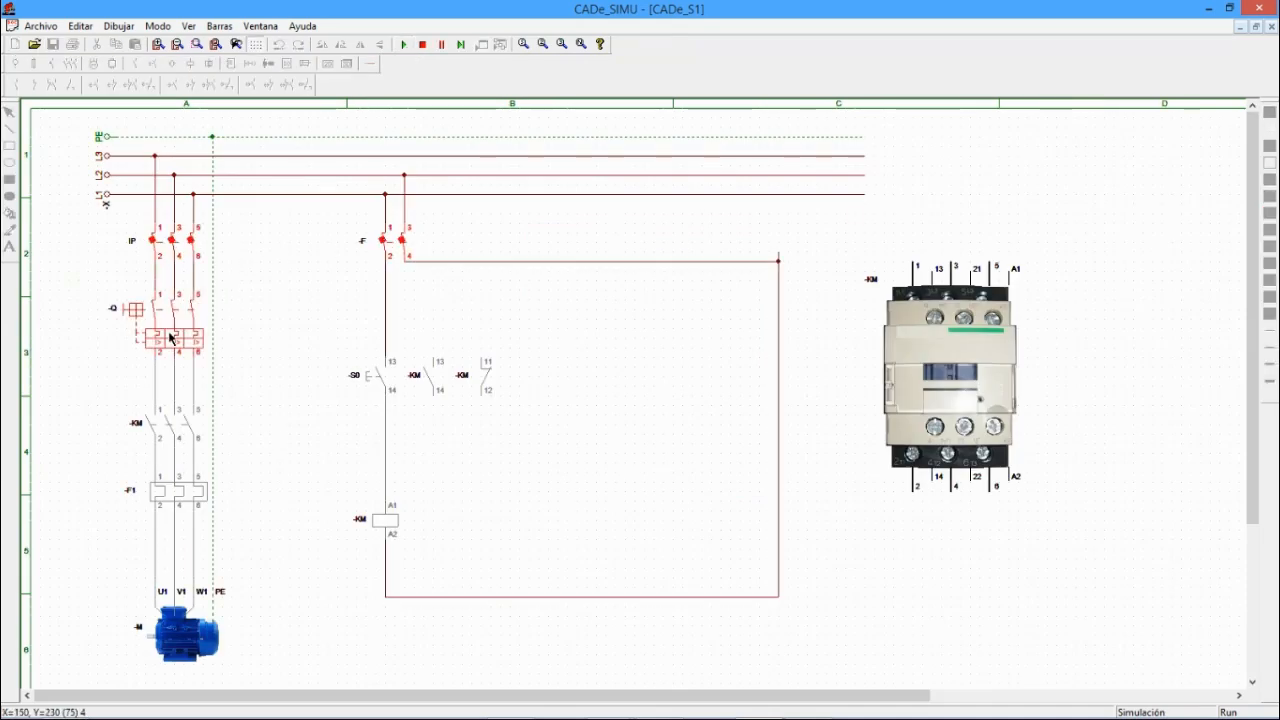
left_click(376, 384)
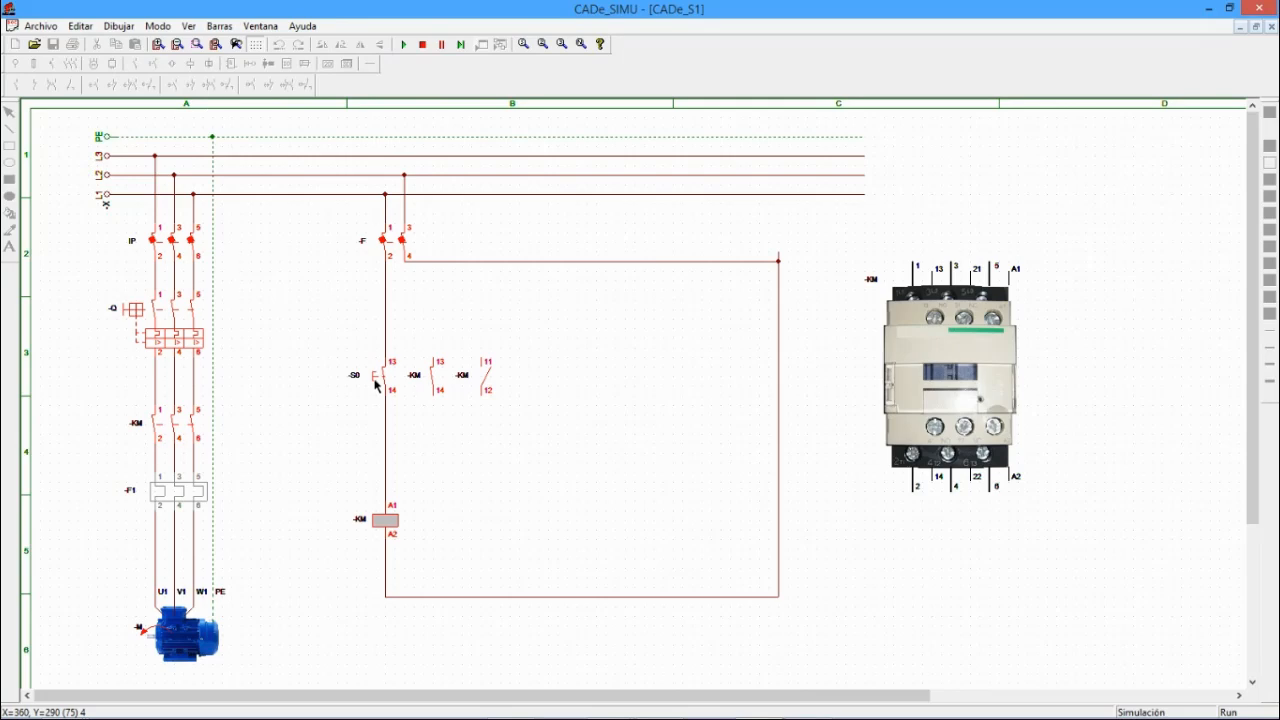
left_click(376, 384)
left_click(376, 384)
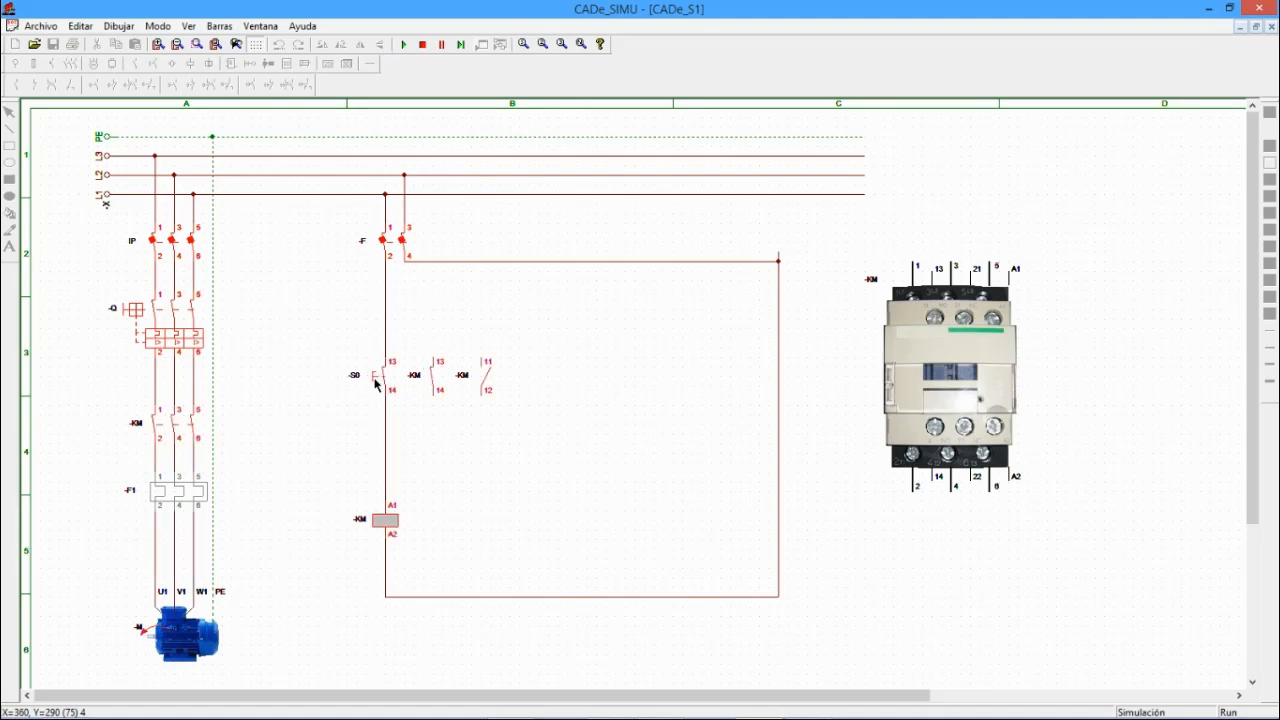
left_click(422, 44)
- Shift the normally open KM contact slightly right and delete the normally closed KM contact
left_click(438, 372)
left_click(480, 374)
left_click_drag(436, 380, 503, 378)
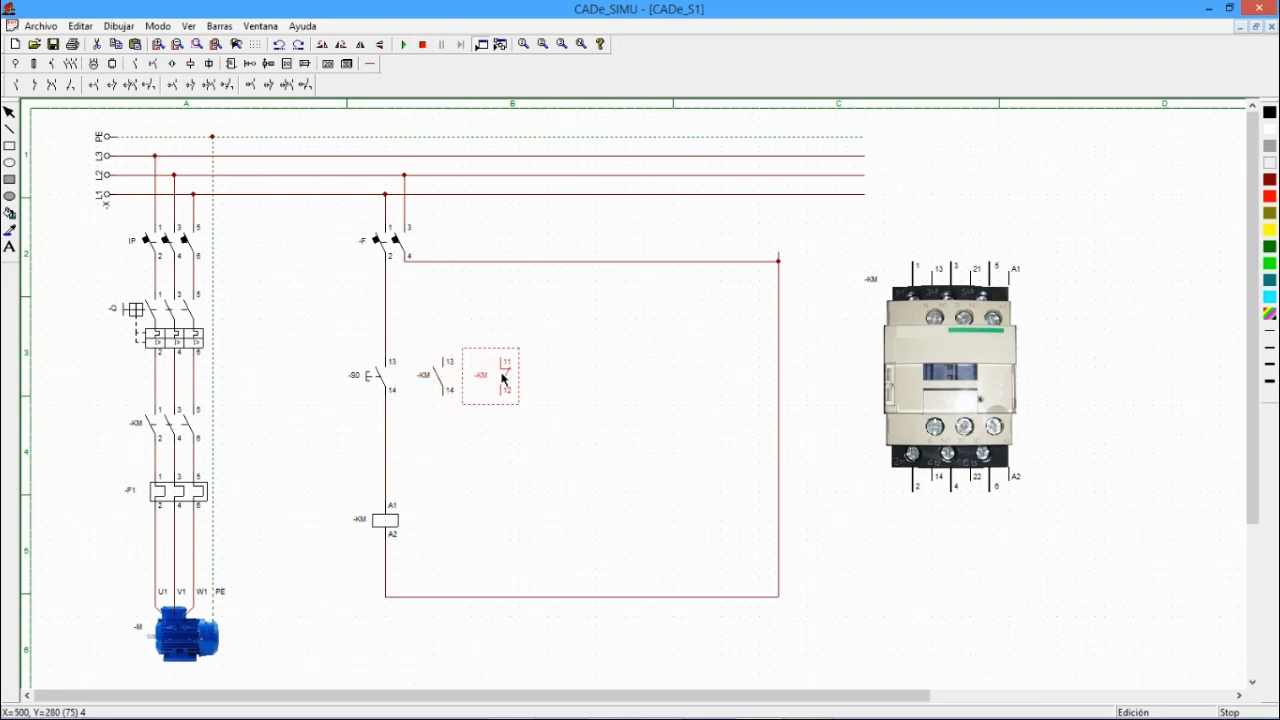
key("Delete")
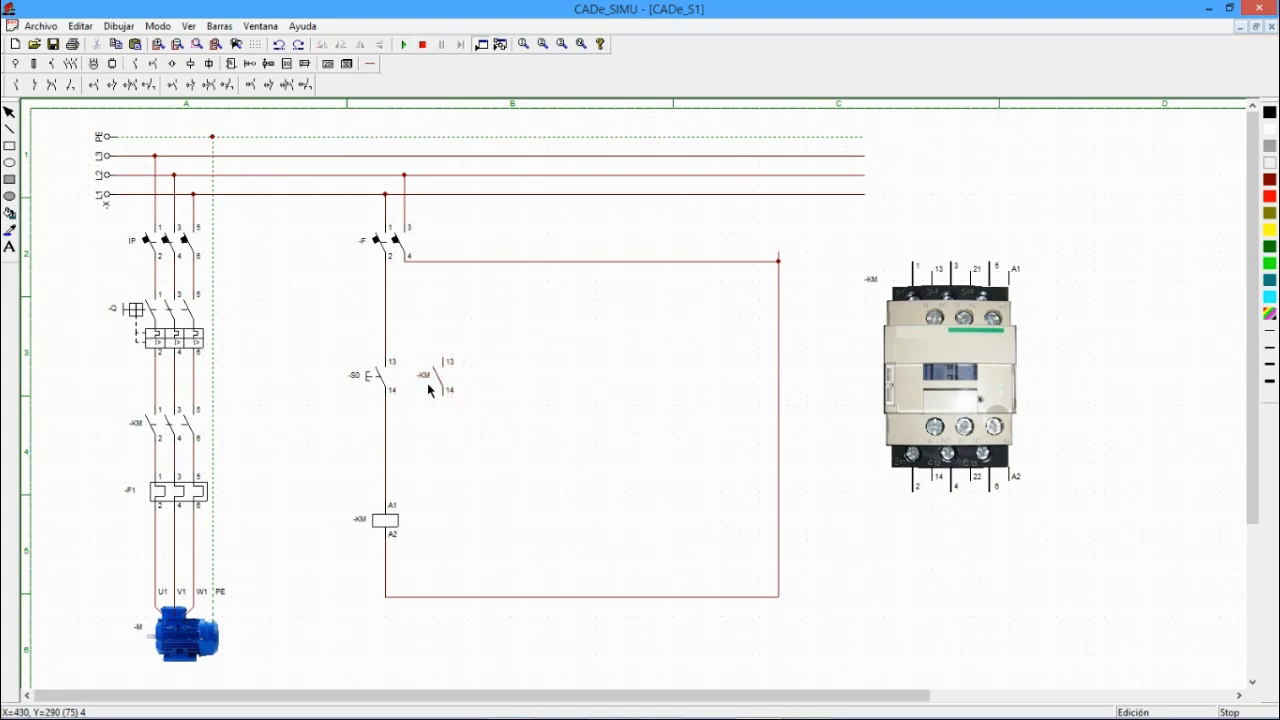
- Wire the normally open KM auxiliary contact in parallel with pushbutton S0 on the control branch
left_click(447, 381)
left_click(530, 382)
left_click(369, 63)
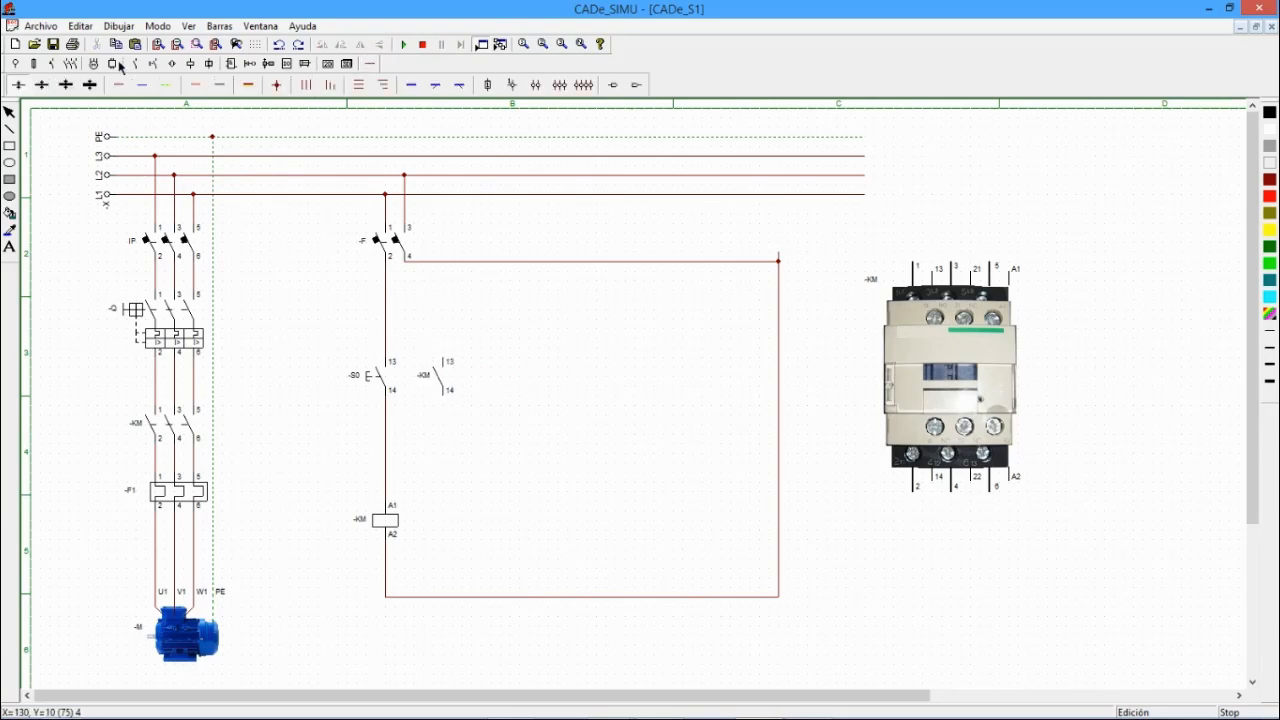
left_click(119, 85)
left_click_drag(447, 352, 444, 328)
left_click(391, 337)
left_click_drag(445, 426, 386, 424)
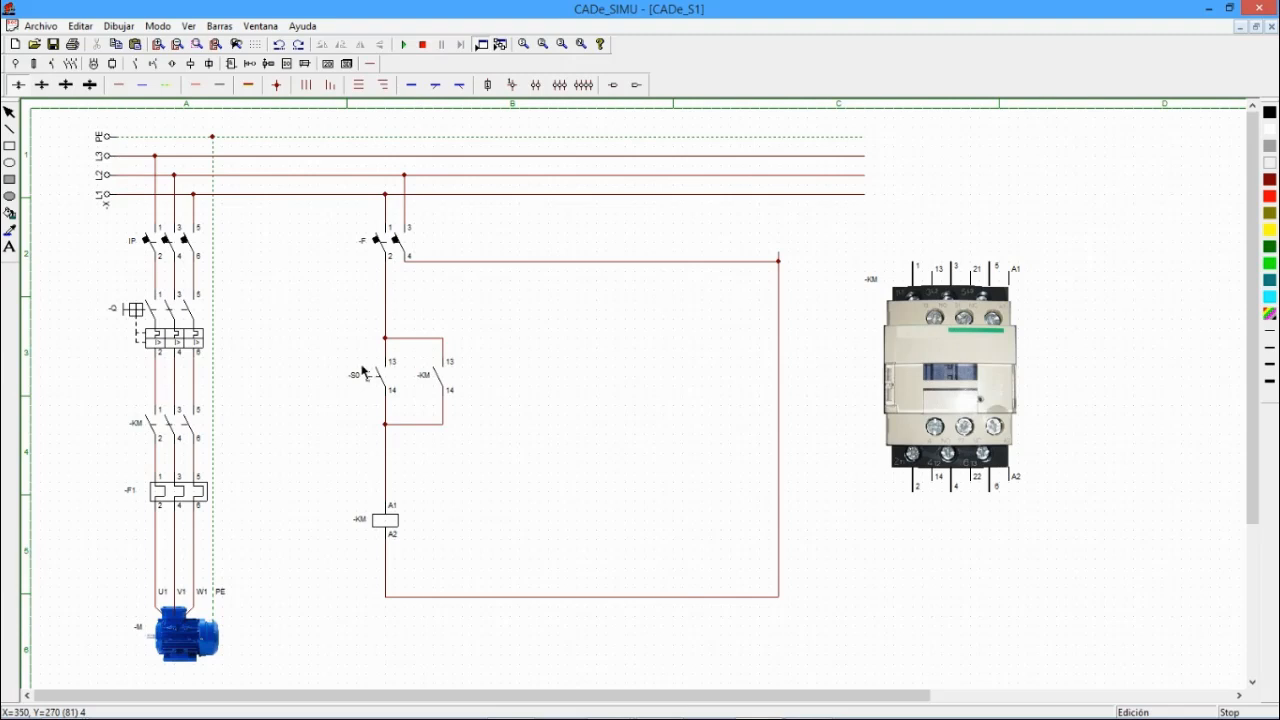
- Delete the vertical wires above and below pushbutton S0 and reposition S0 slightly higher, just below the upper junction with the KM contact
left_click(385, 387)
left_click_drag(385, 371, 347, 298)
key("Delete")
key("ctrl+z")
key("Delete")
left_click(390, 400)
key("Delete")
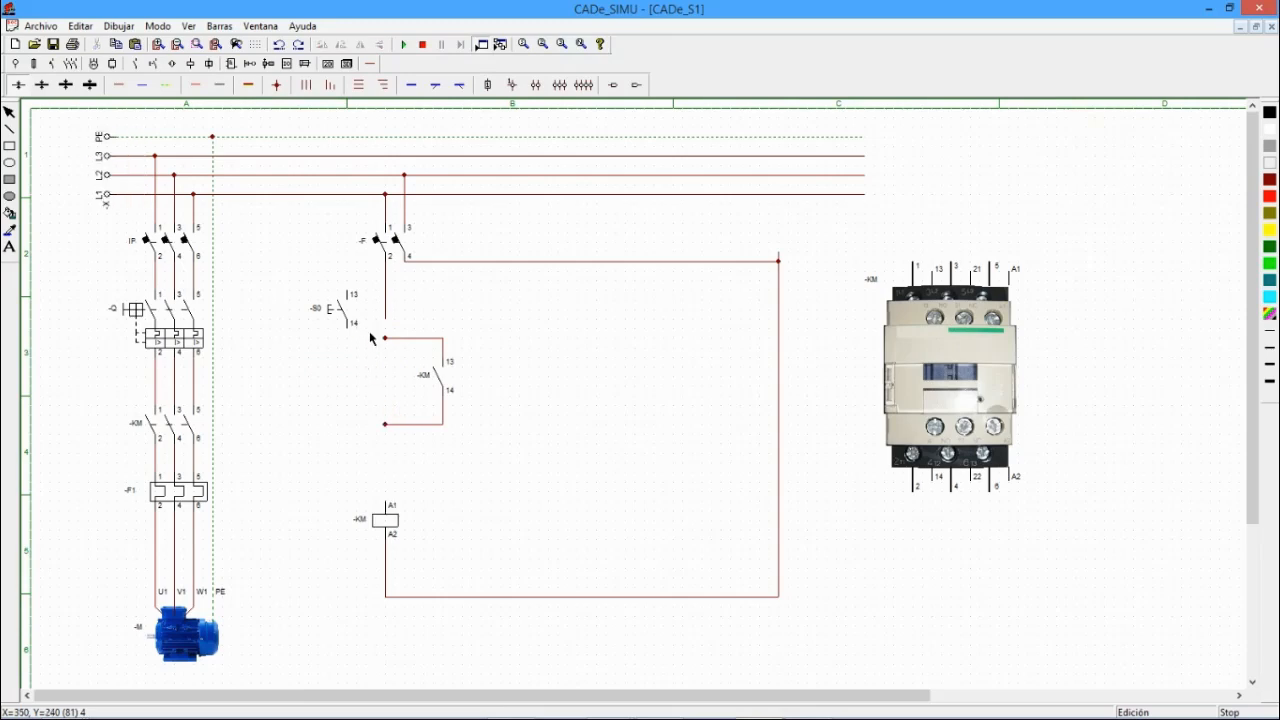
left_click_drag(350, 322, 377, 373)
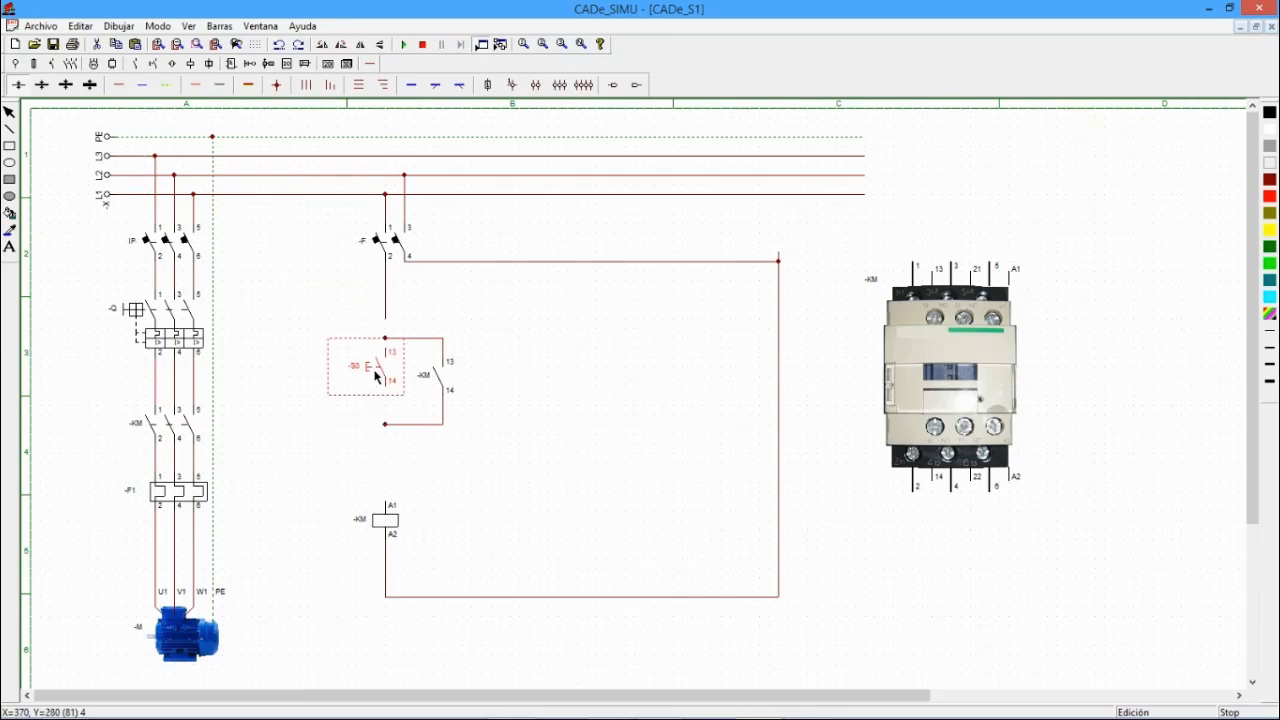
- Place a normally open pushbutton directly below S0 and delete the horizontal wire joining the KM contact's lower end to the branch
left_click(137, 65)
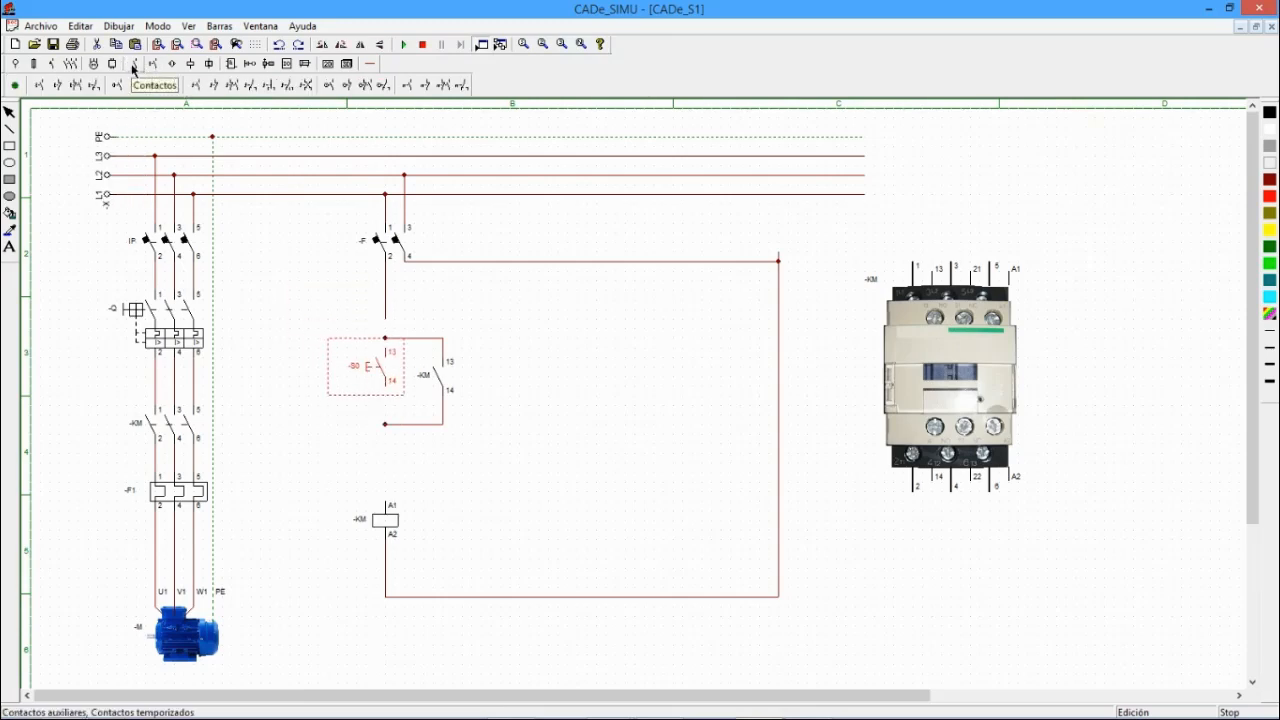
left_click(38, 85)
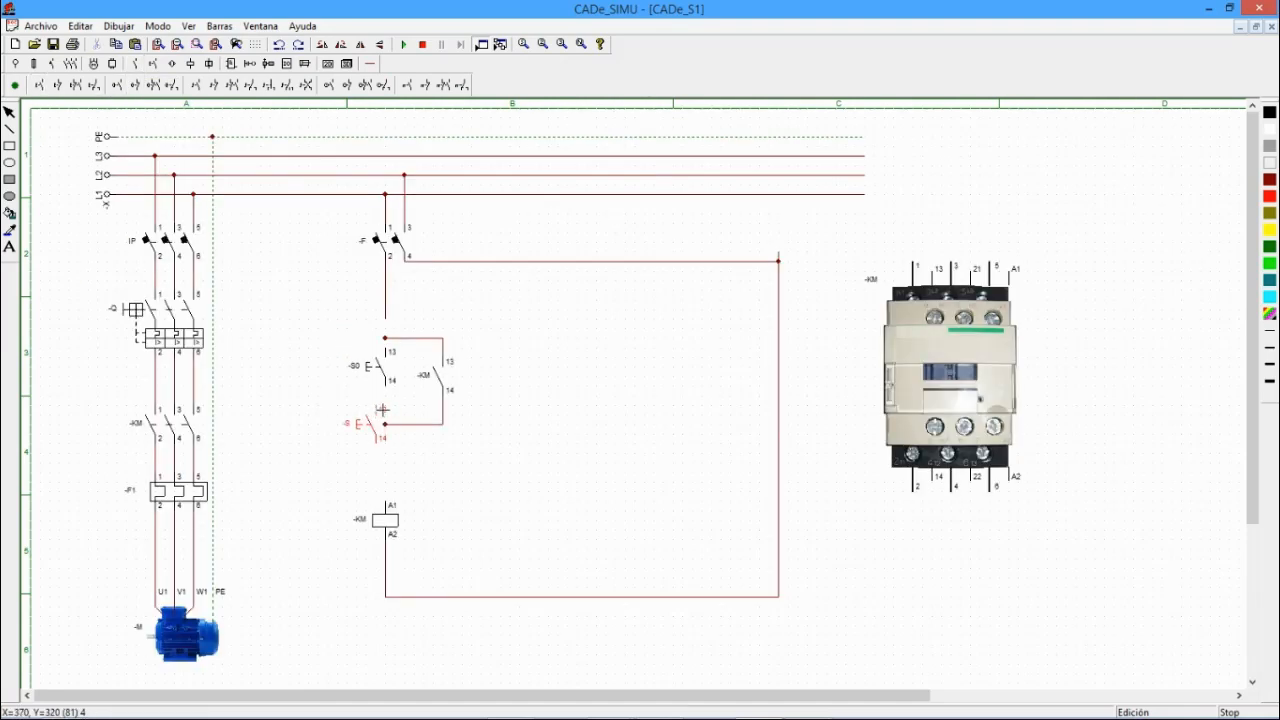
left_click(382, 409)
left_click(390, 432)
left_click_drag(420, 440, 388, 425)
key("Delete")
left_click(453, 452)
- Wire both pushbuttons in series between -F and the KM coil, and connect the KM contact's lower end below the second pushbutton
left_click(368, 63)
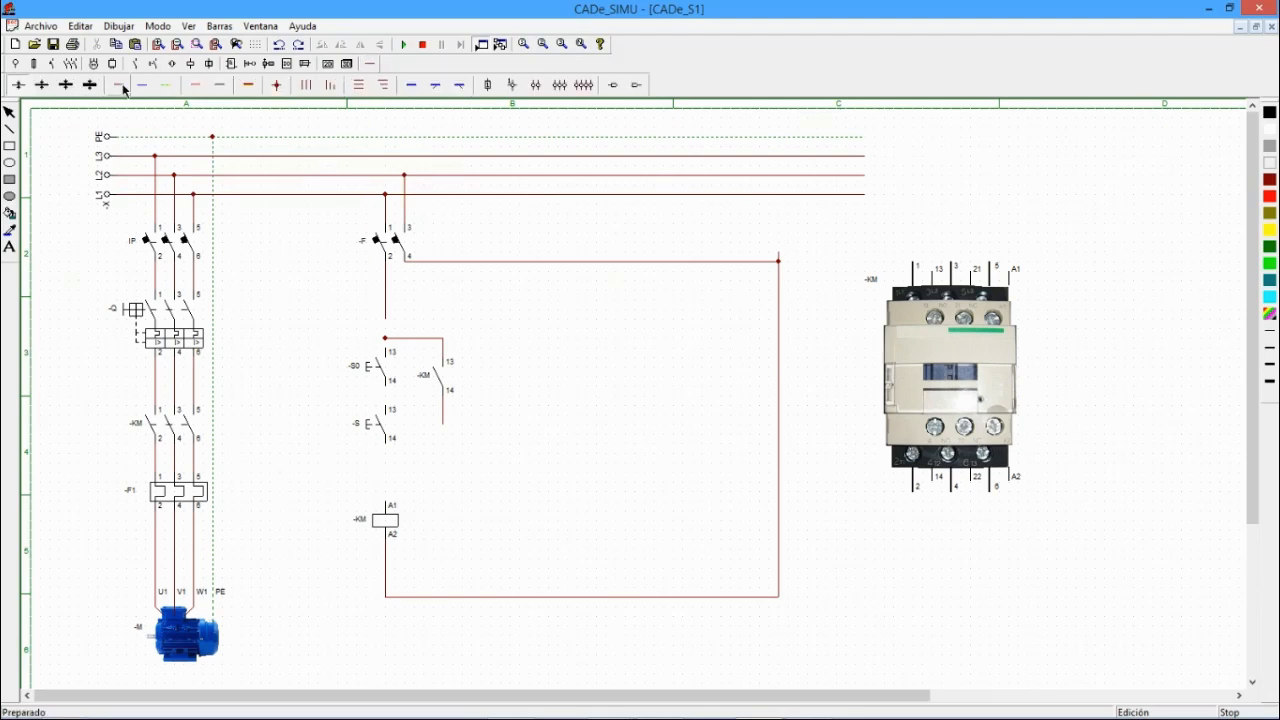
left_click_drag(385, 326, 390, 502)
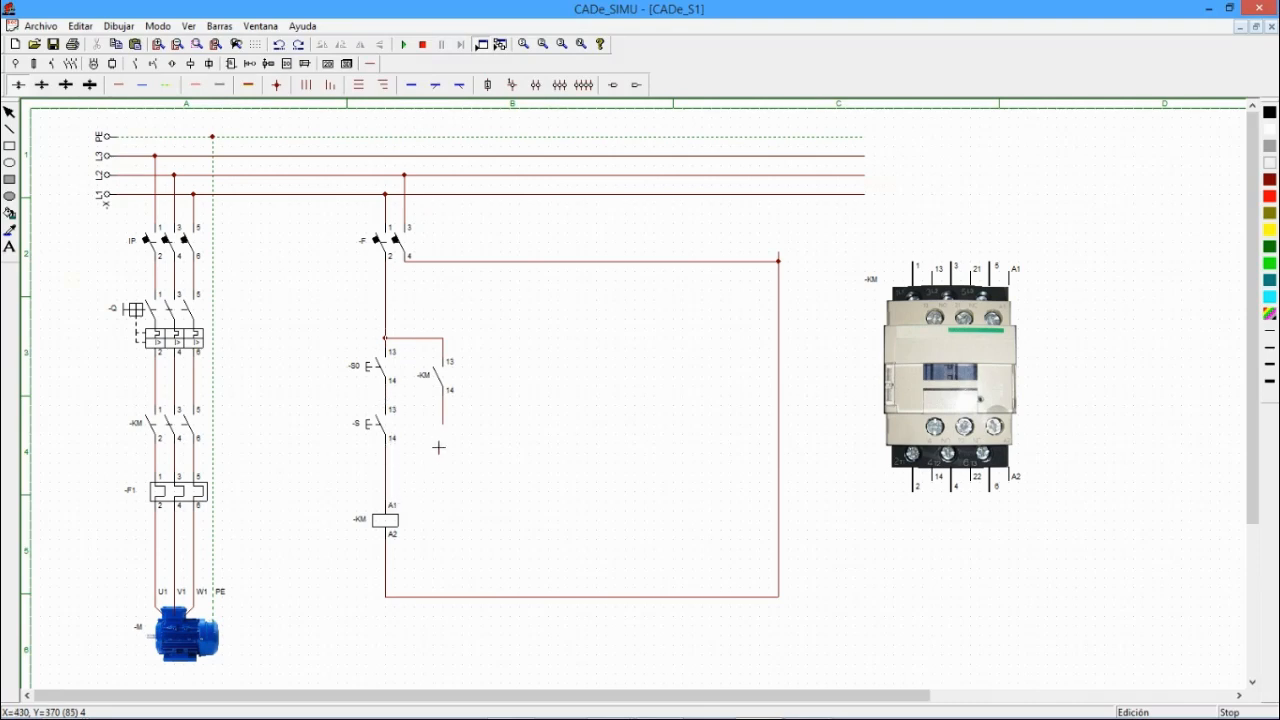
left_click_drag(443, 424, 386, 454)
- Name the pushbutton below S0 -S1
double_click(371, 429)
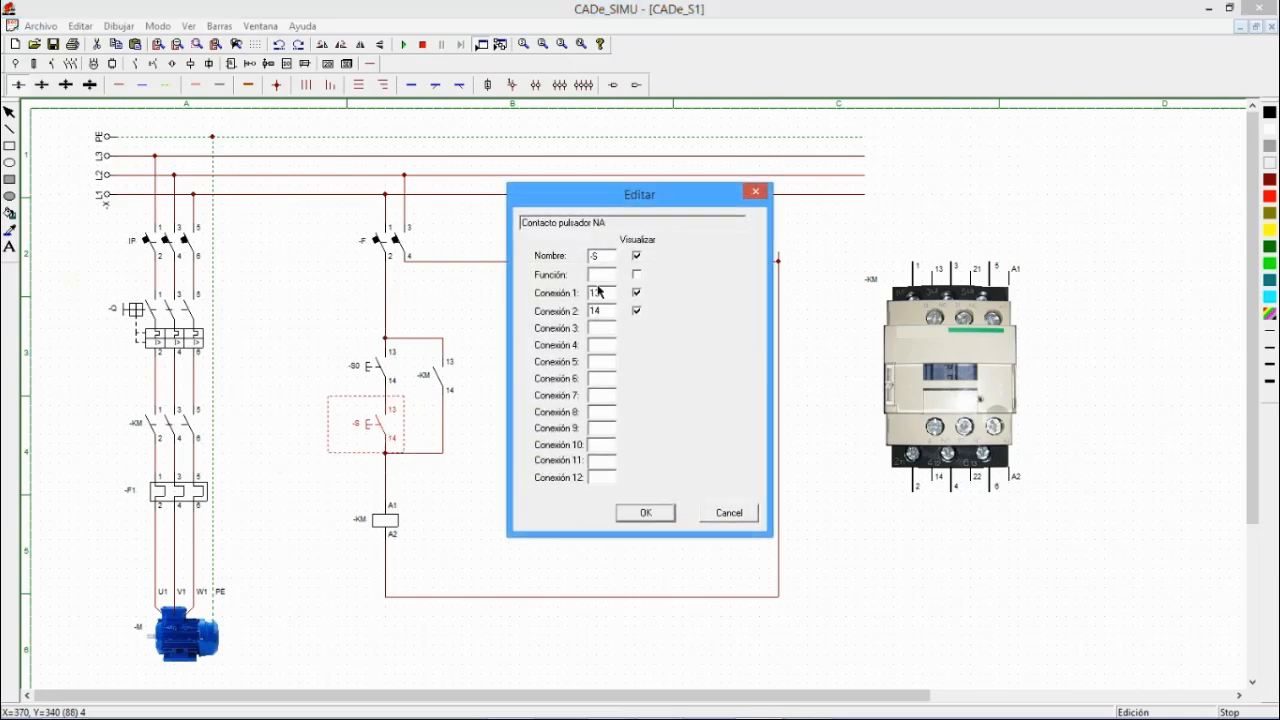
type("1")
left_click(646, 512)
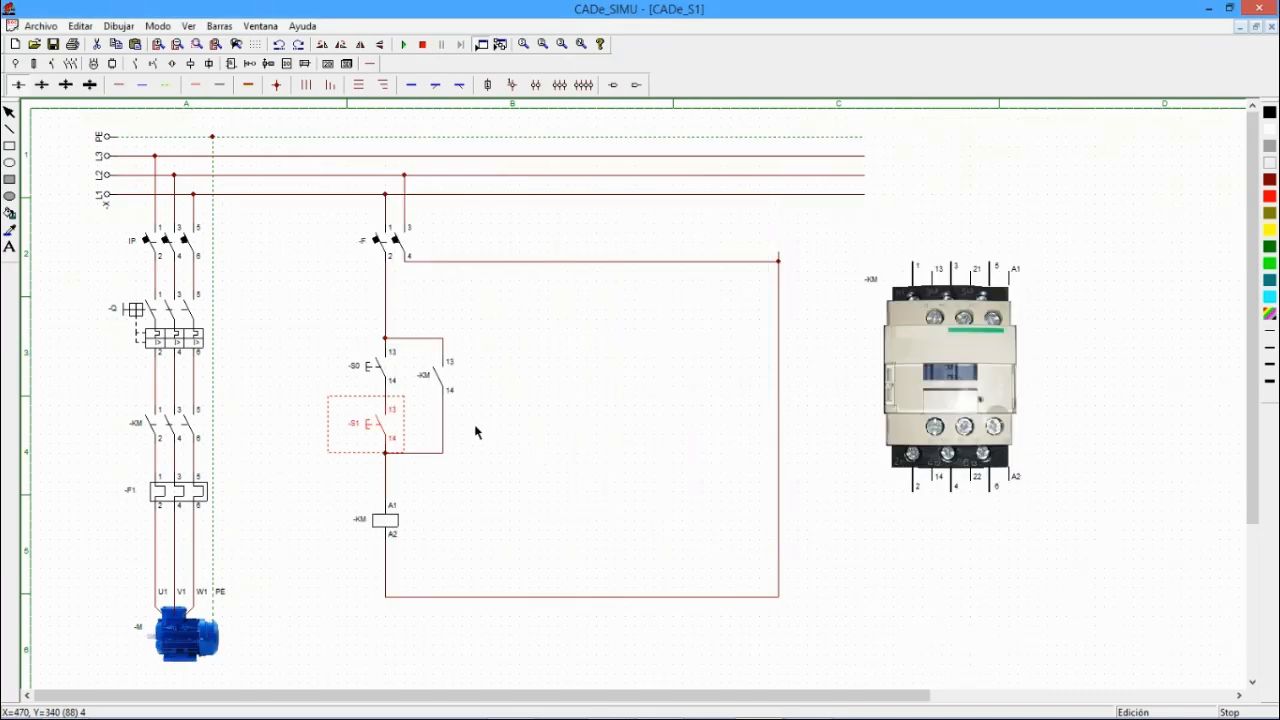
- Simulate with the breakers and -Q closed, operate the series pushbuttons S0 and S1 to test starting the motor, and stop the simulation
left_click(403, 44)
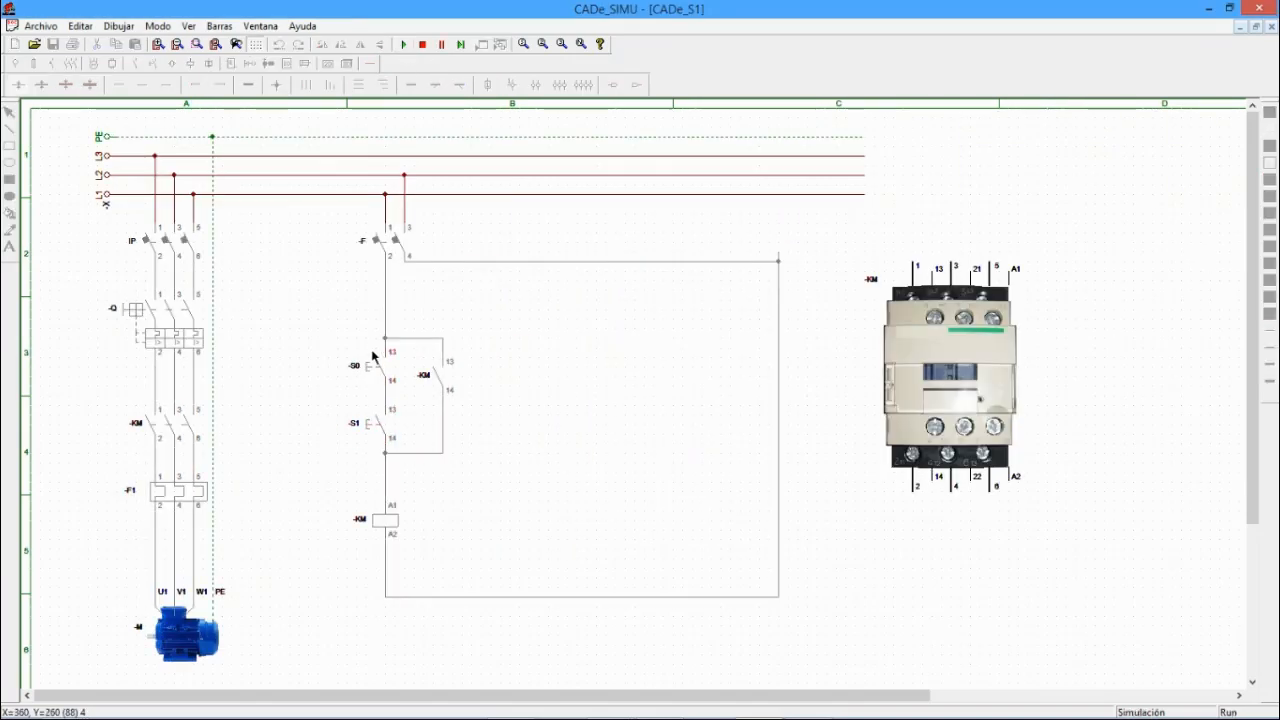
left_click(390, 245)
left_click(163, 248)
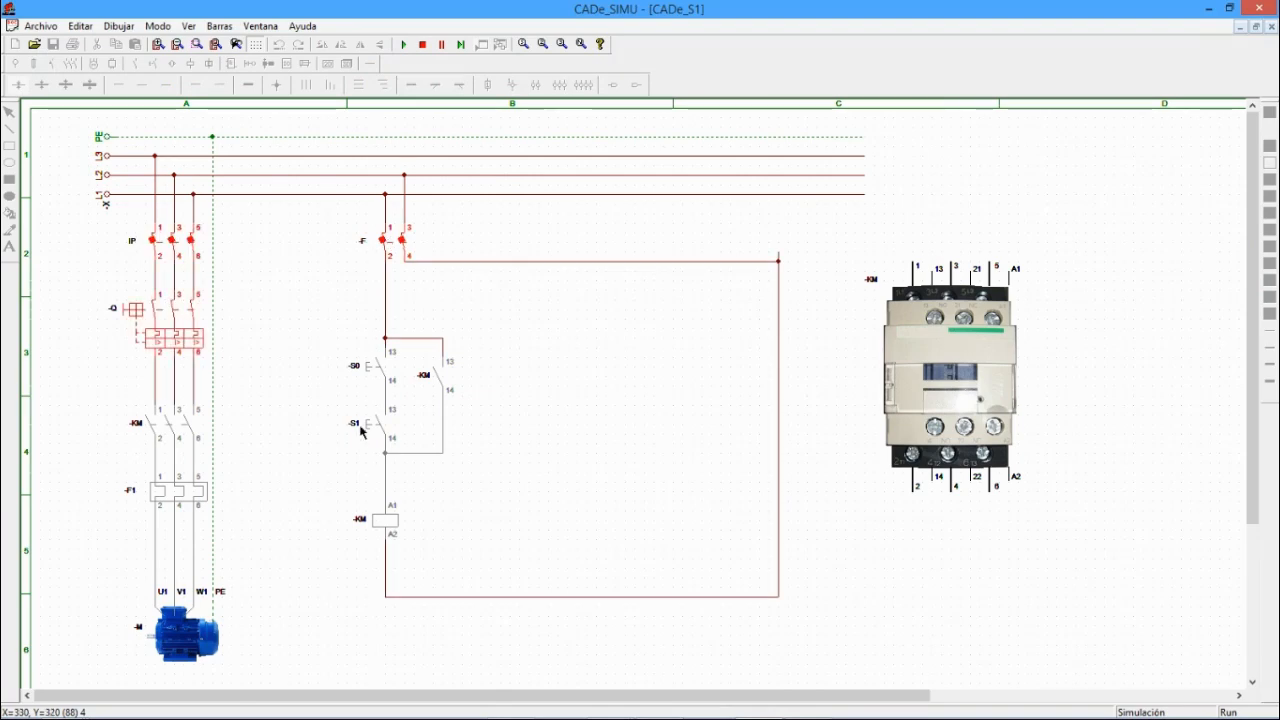
left_click(367, 375)
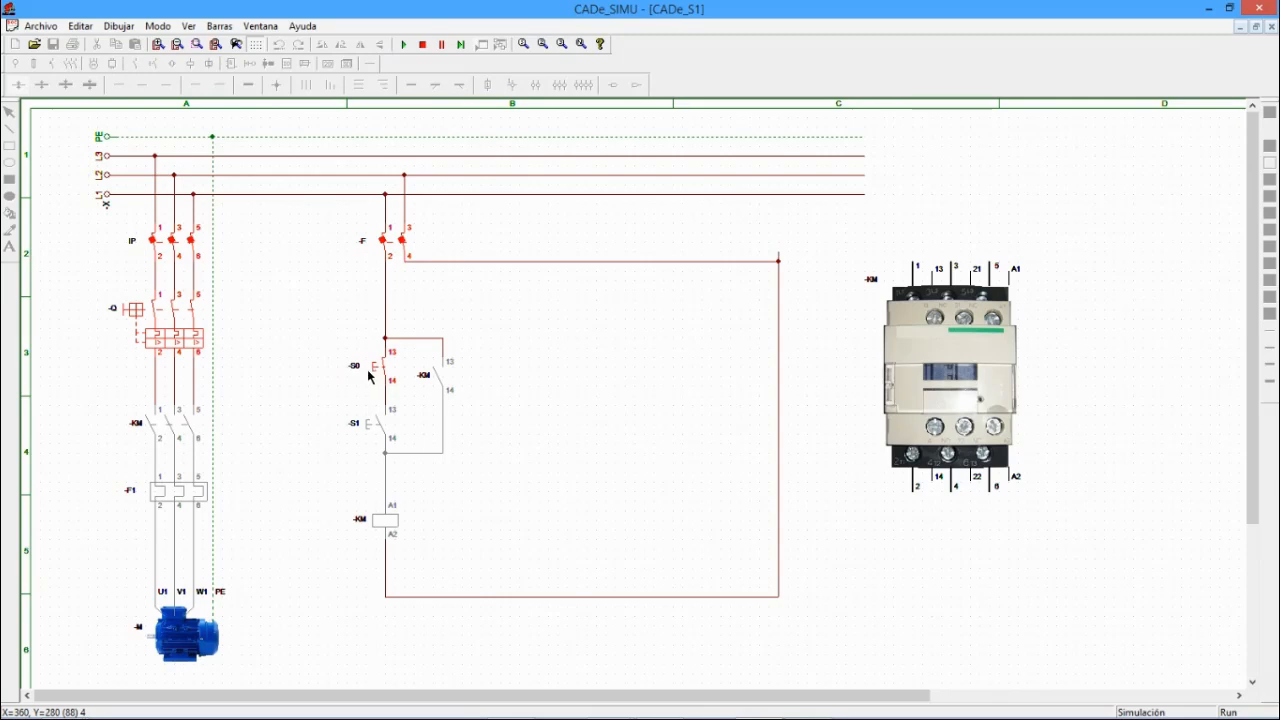
left_click(381, 428)
left_click(373, 367)
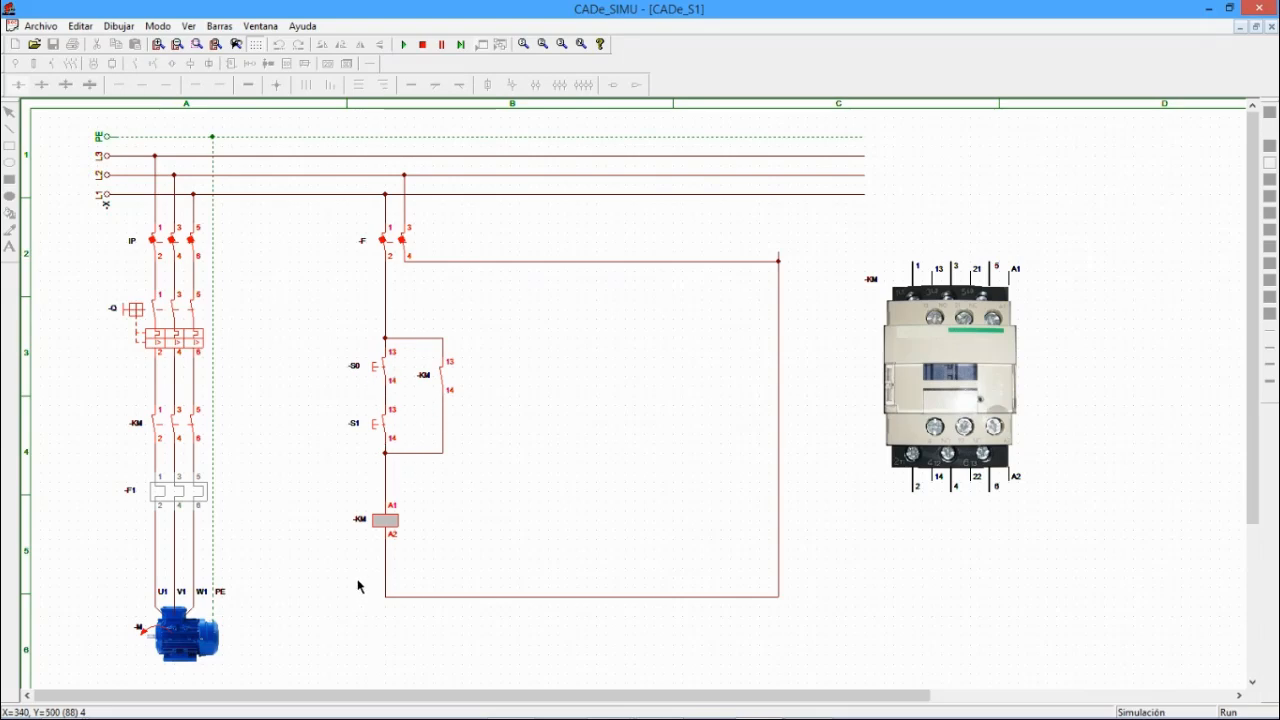
left_click(424, 45)
- Move S1 to the left of S0, restore the wire below S0, and wire S1 in parallel with S0
left_click_drag(350, 416, 320, 390)
left_click(390, 376)
left_click(369, 63)
left_click_drag(392, 407, 391, 451)
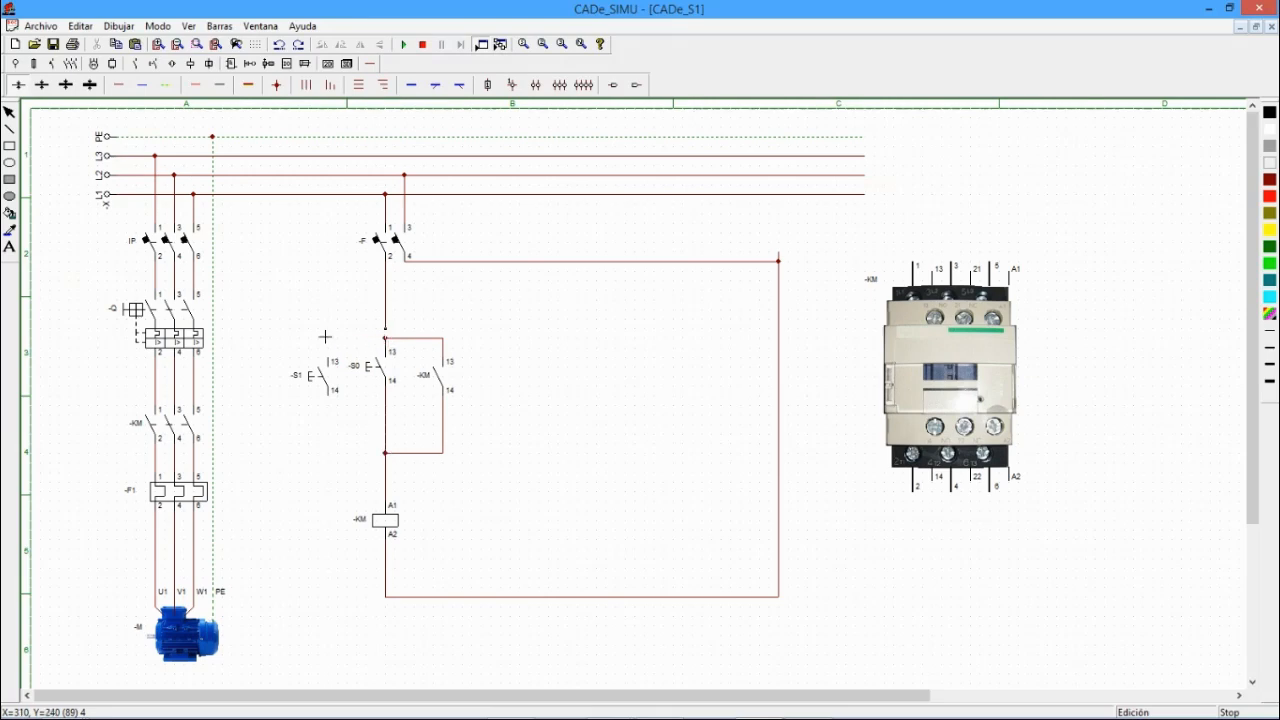
mouse_move(335, 339)
left_mouse_down()
mouse_move(331, 454)
mouse_move(386, 455)
left_mouse_up()
- Simulate with the breakers and -Q closed, start the motor from S0, reset it with -F, start it from S1, and stop the simulation
left_click(403, 44)
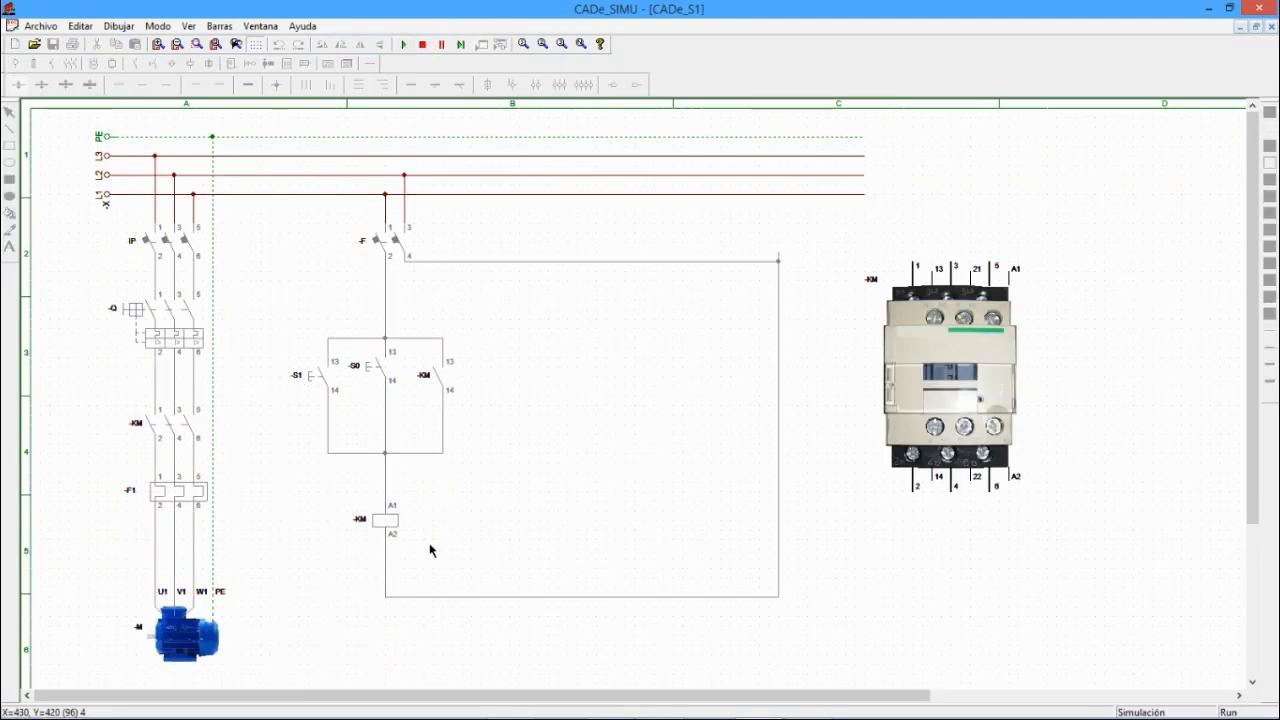
left_click(391, 244)
left_click(167, 241)
left_click(179, 347)
left_click(380, 372)
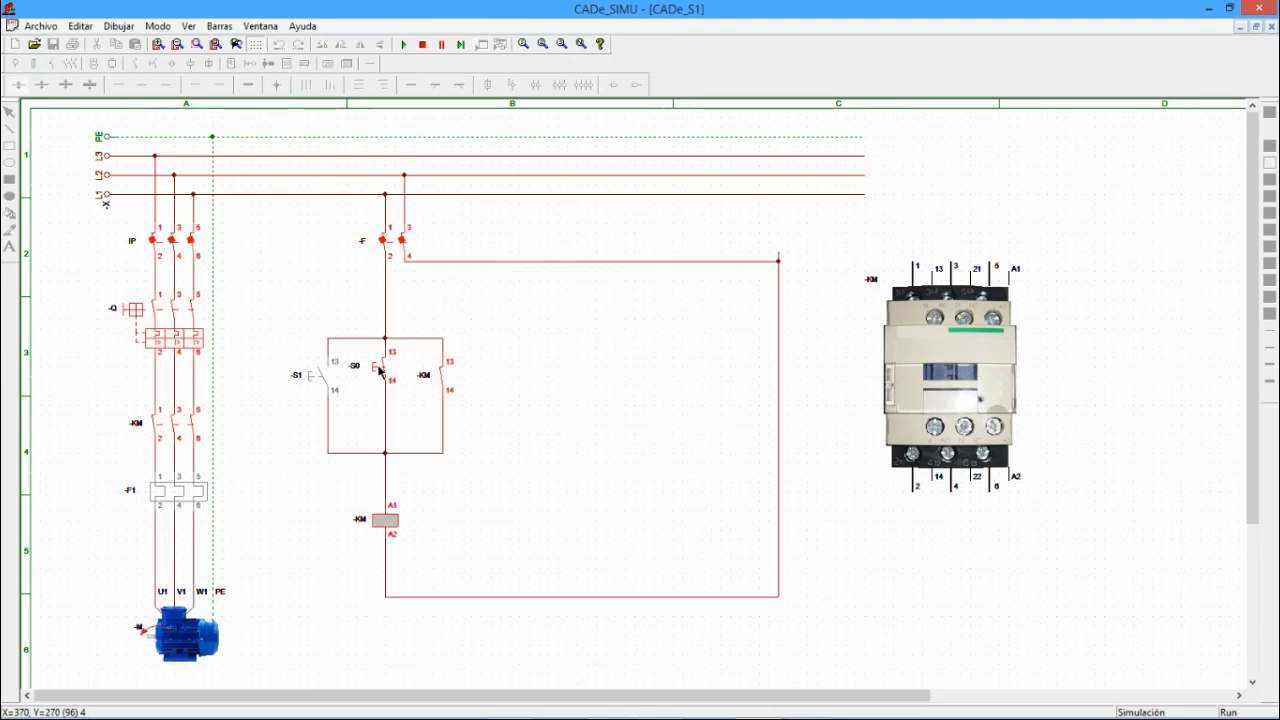
left_click(381, 257)
left_click(312, 378)
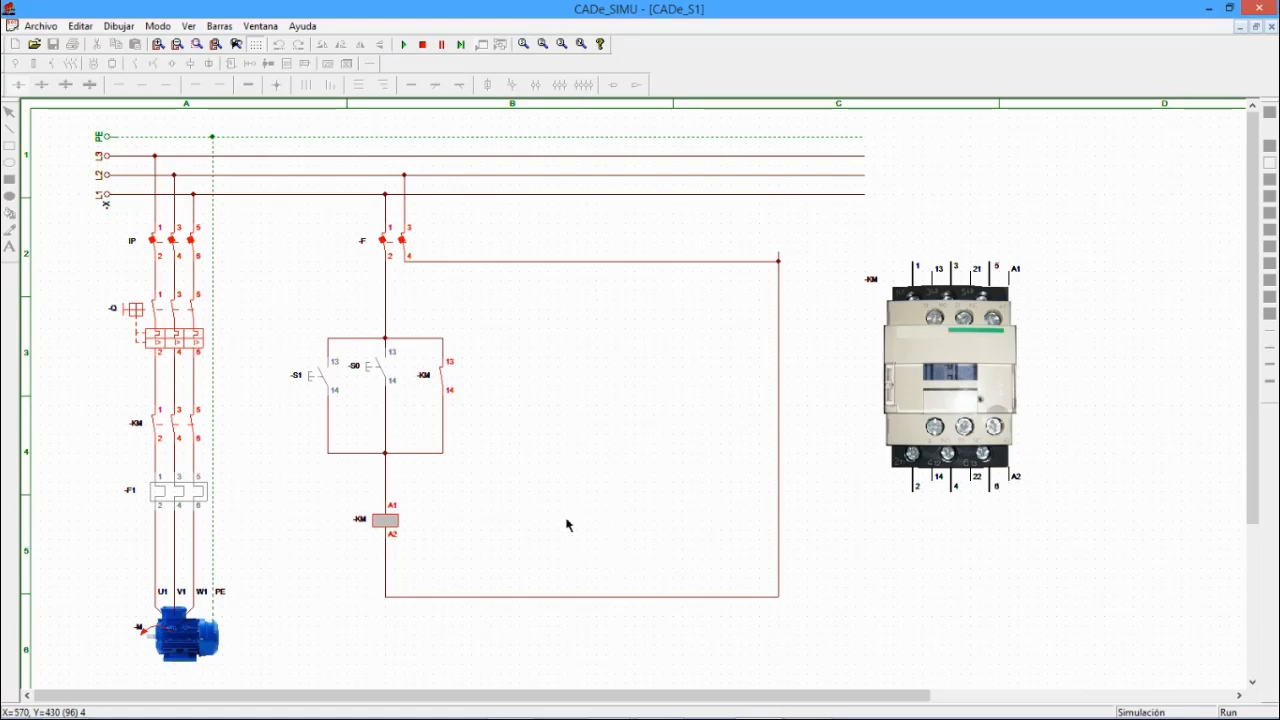
left_click(422, 45)
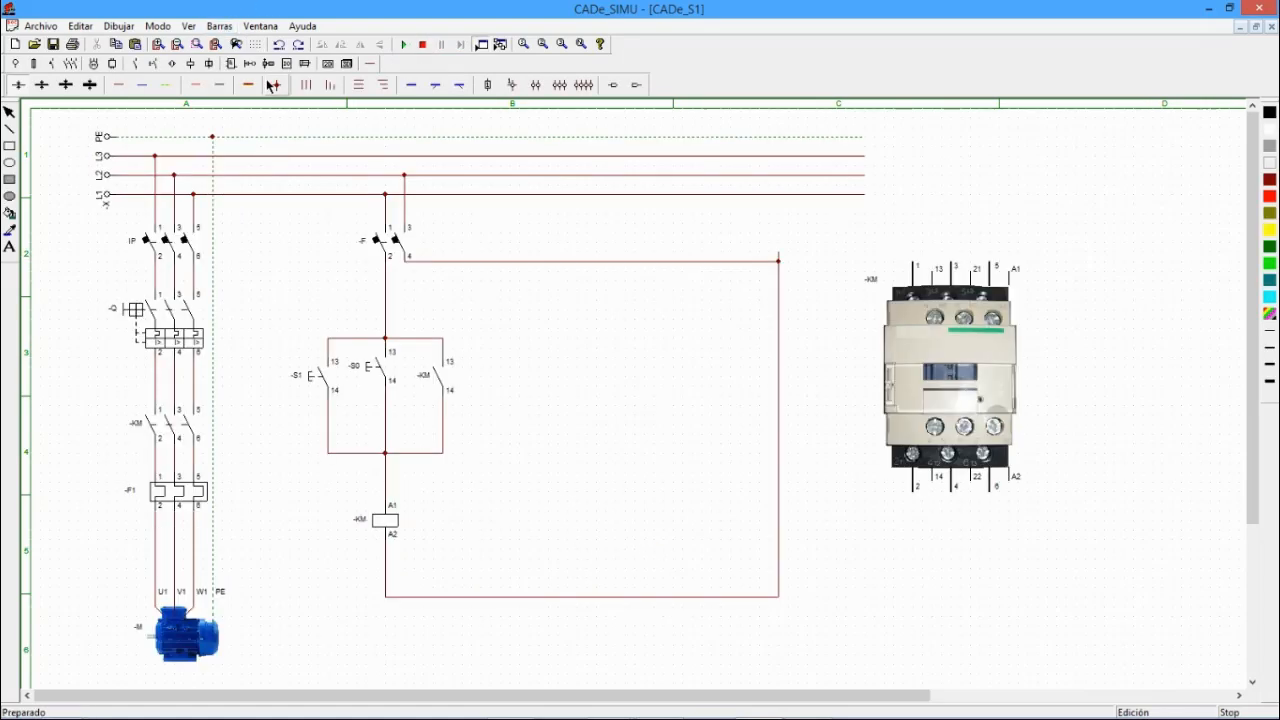
- Place a second coil to the right of the KM coil, level with it
left_click(101, 86)
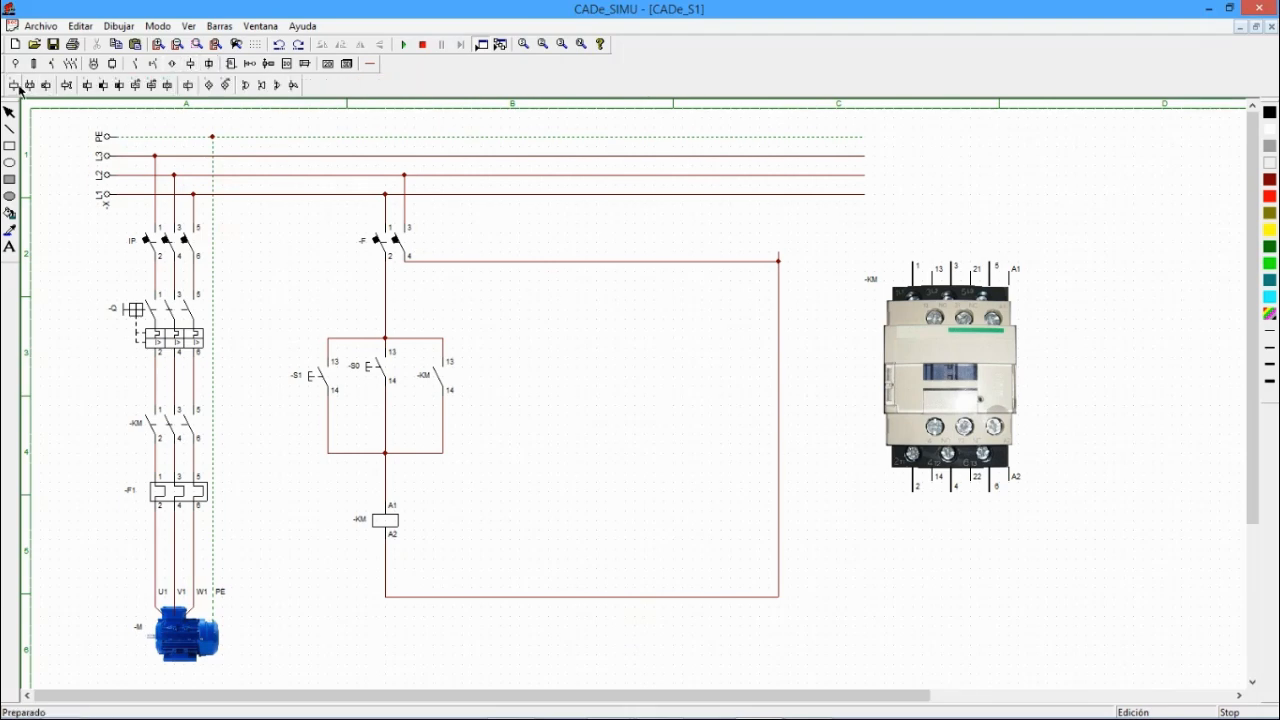
left_click(561, 528)
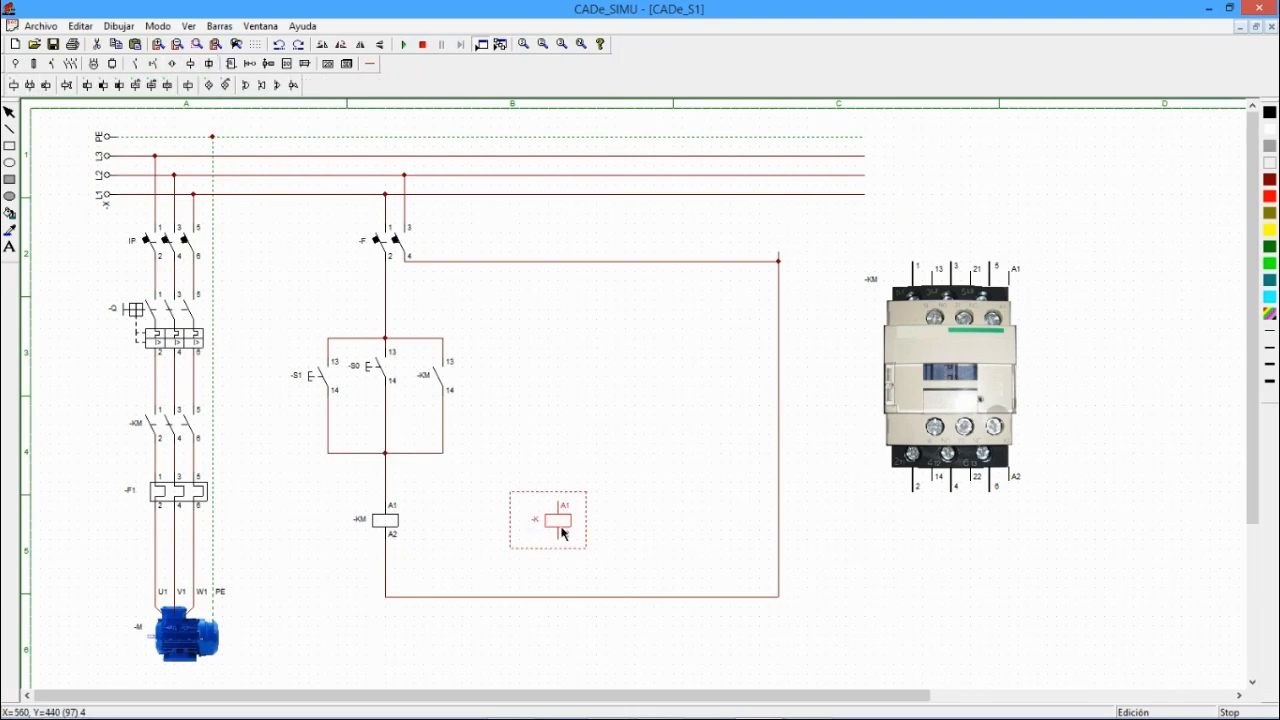
left_click(575, 508)
- Replace pushbutton S1 with a normally open auxiliary contact of coil -K, fitted into the same parallel branch
left_click(322, 376)
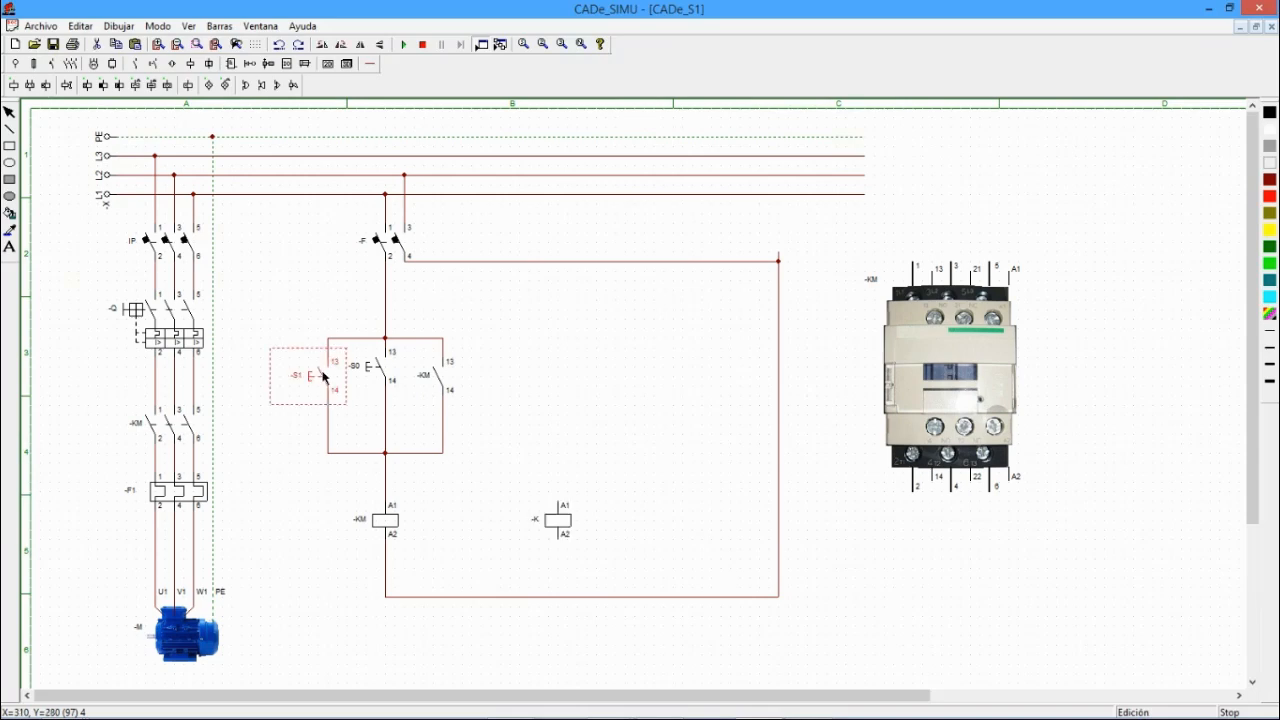
key("Delete")
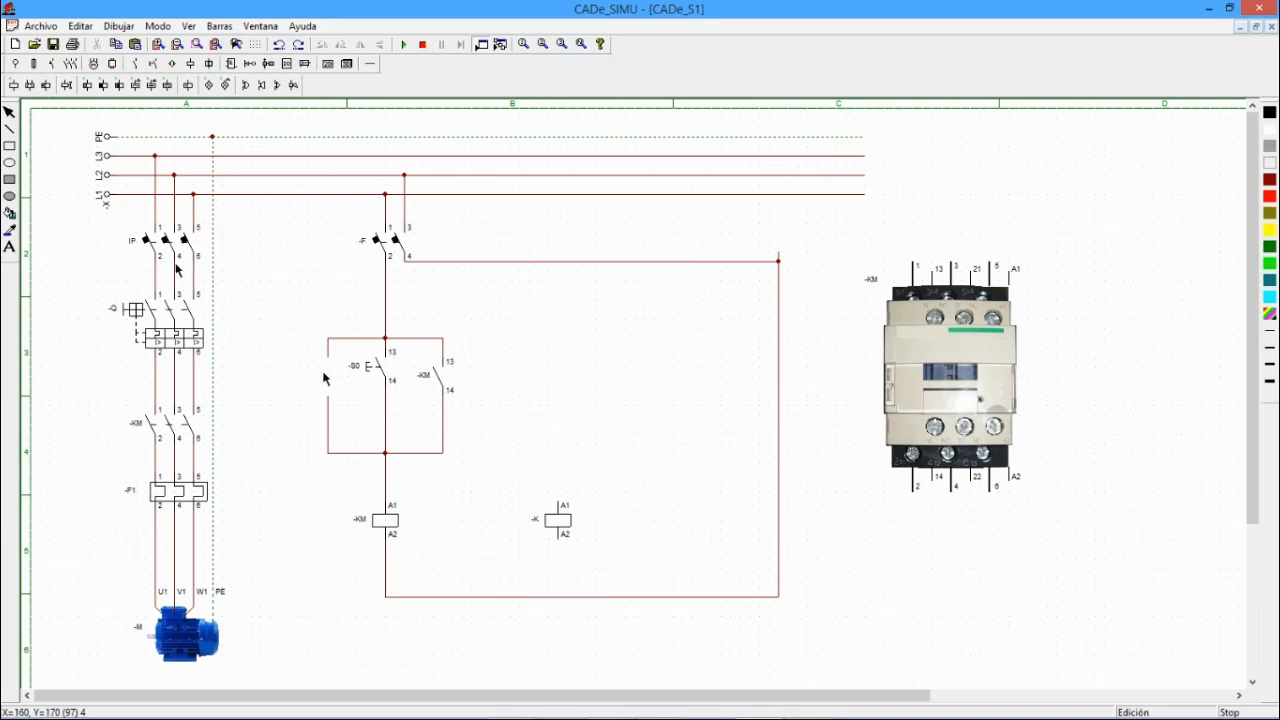
left_click(151, 63)
left_click(16, 84)
left_click(331, 362)
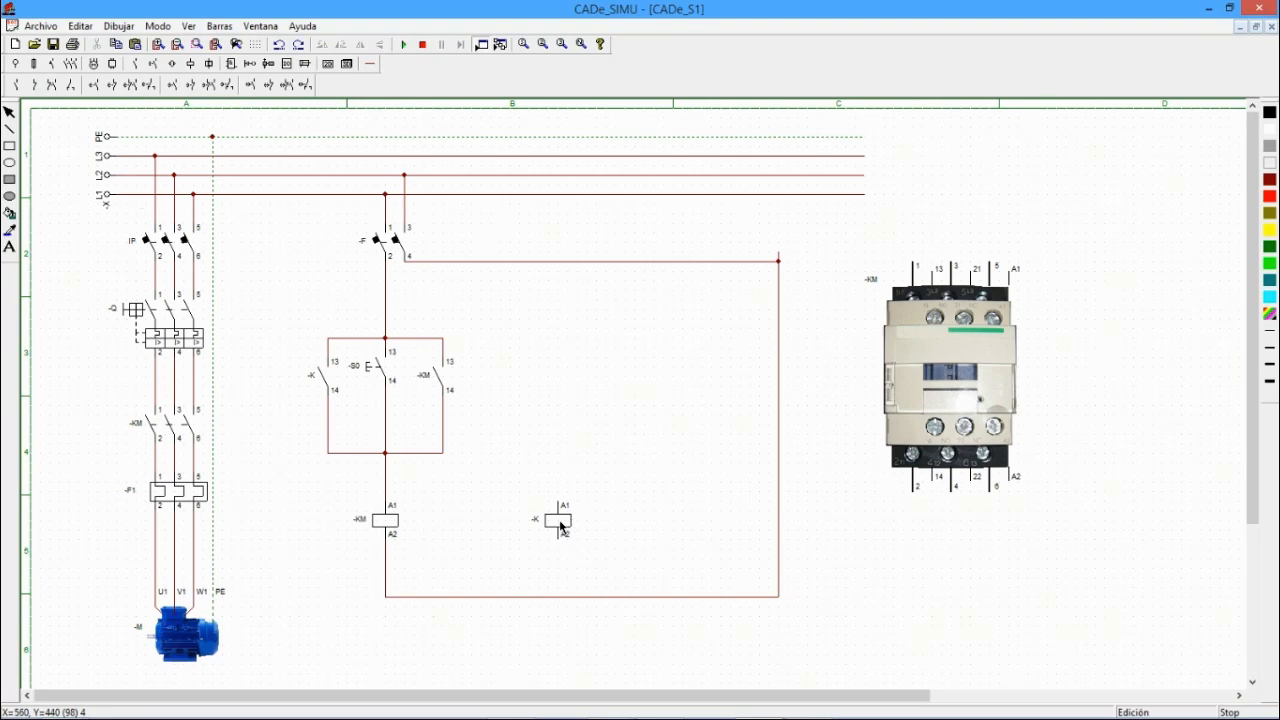
- Place a normally open pushbutton above coil -K, level with the KM auxiliary contact
left_click(370, 63)
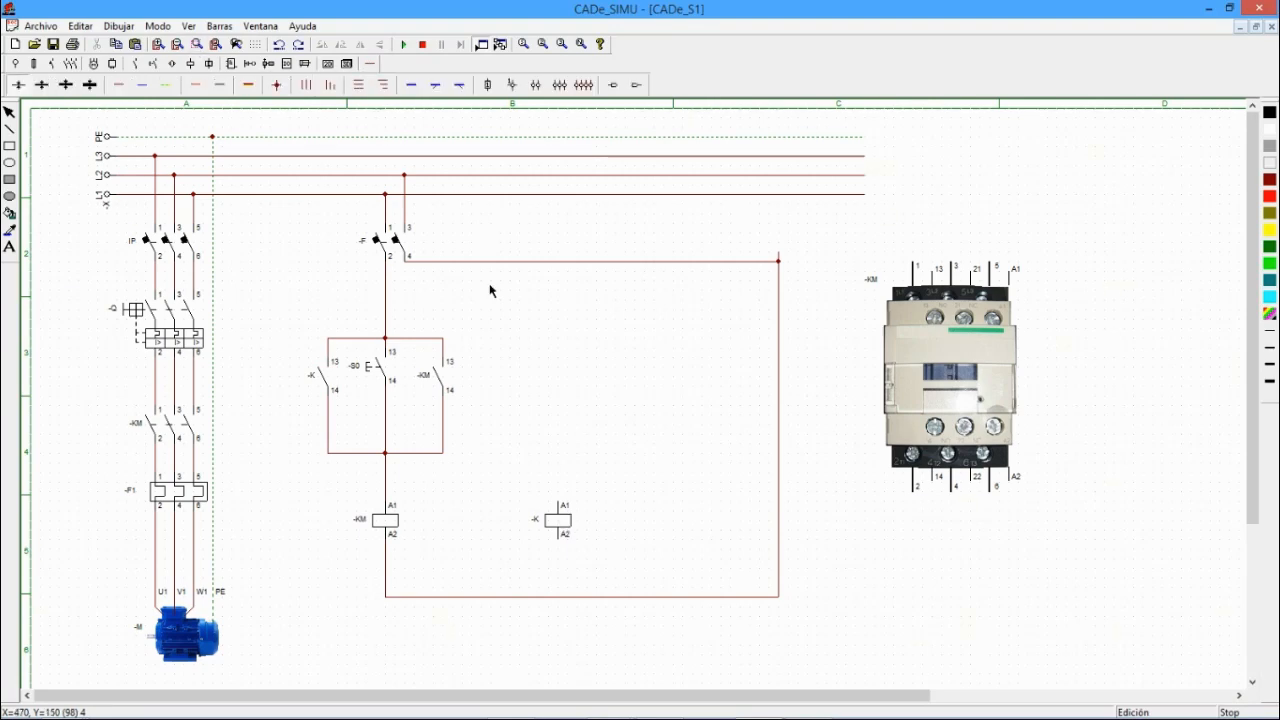
left_click(155, 64)
left_click(80, 86)
left_click(560, 358)
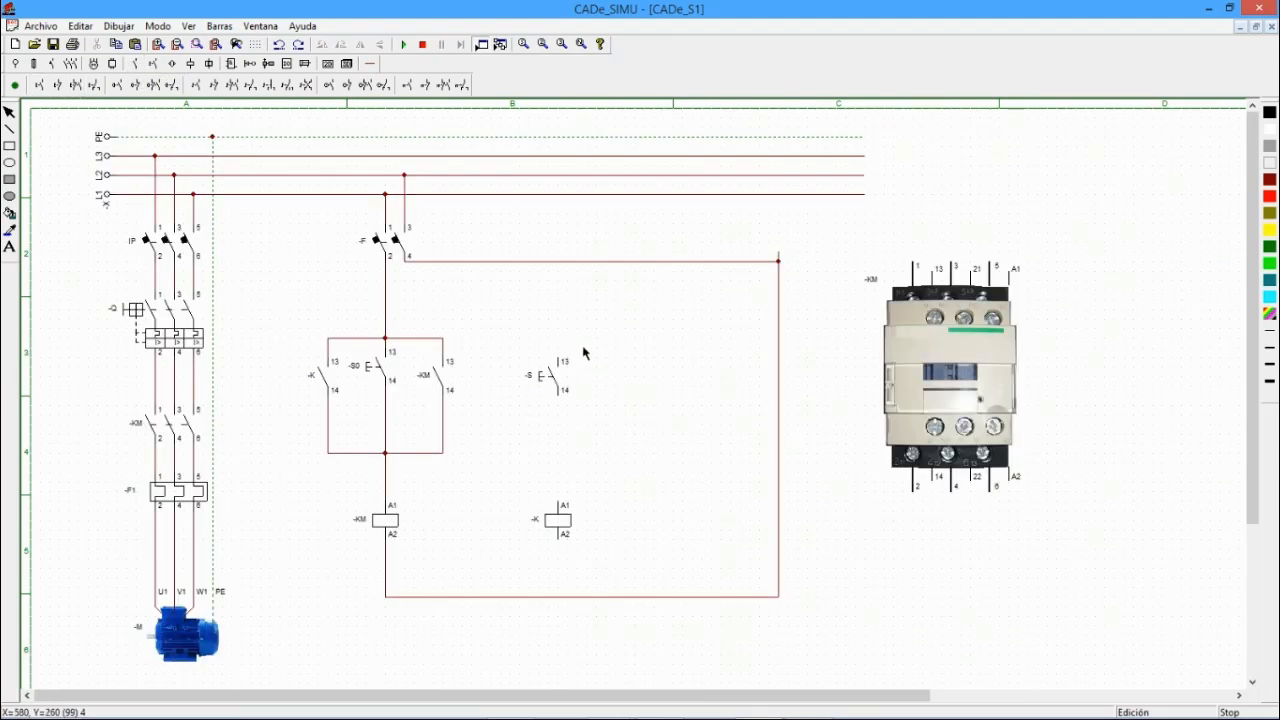
- Wire pushbutton -S and coil -K in series as a branch from the line below -F to the common return wire
left_click(370, 63)
left_click(118, 87)
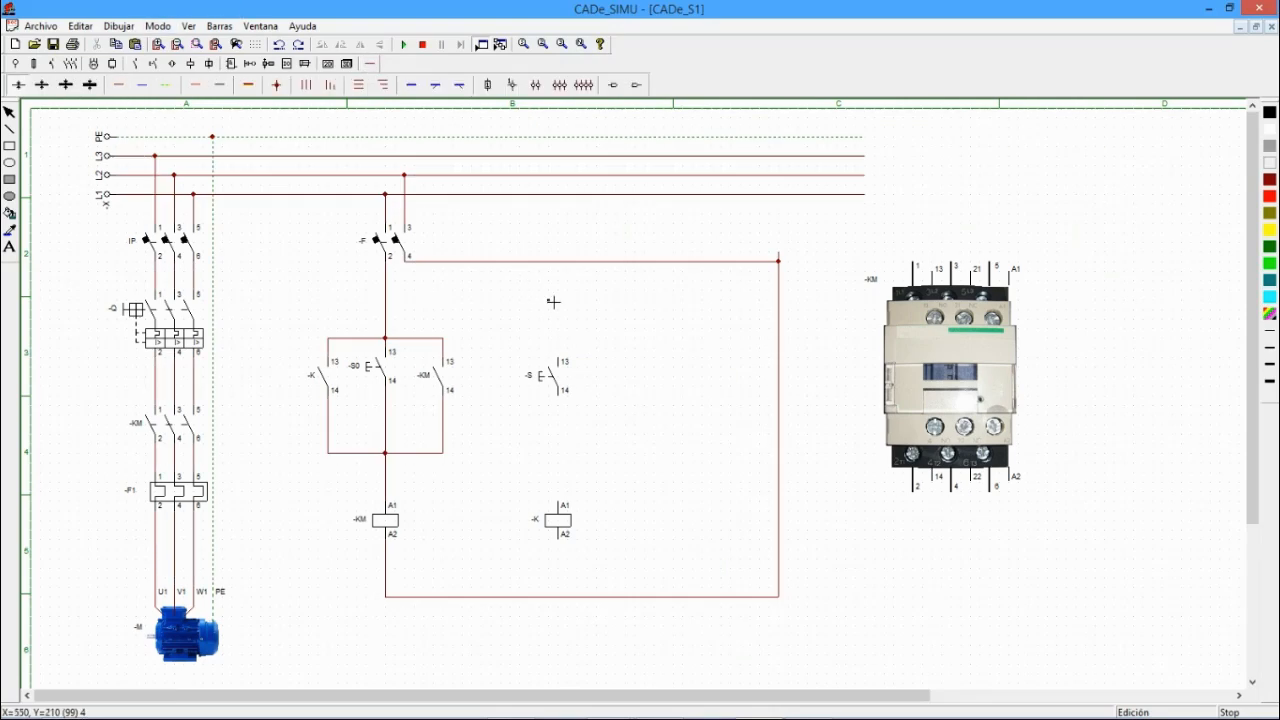
mouse_move(560, 358)
left_mouse_down()
mouse_move(558, 313)
mouse_move(381, 310)
left_mouse_up()
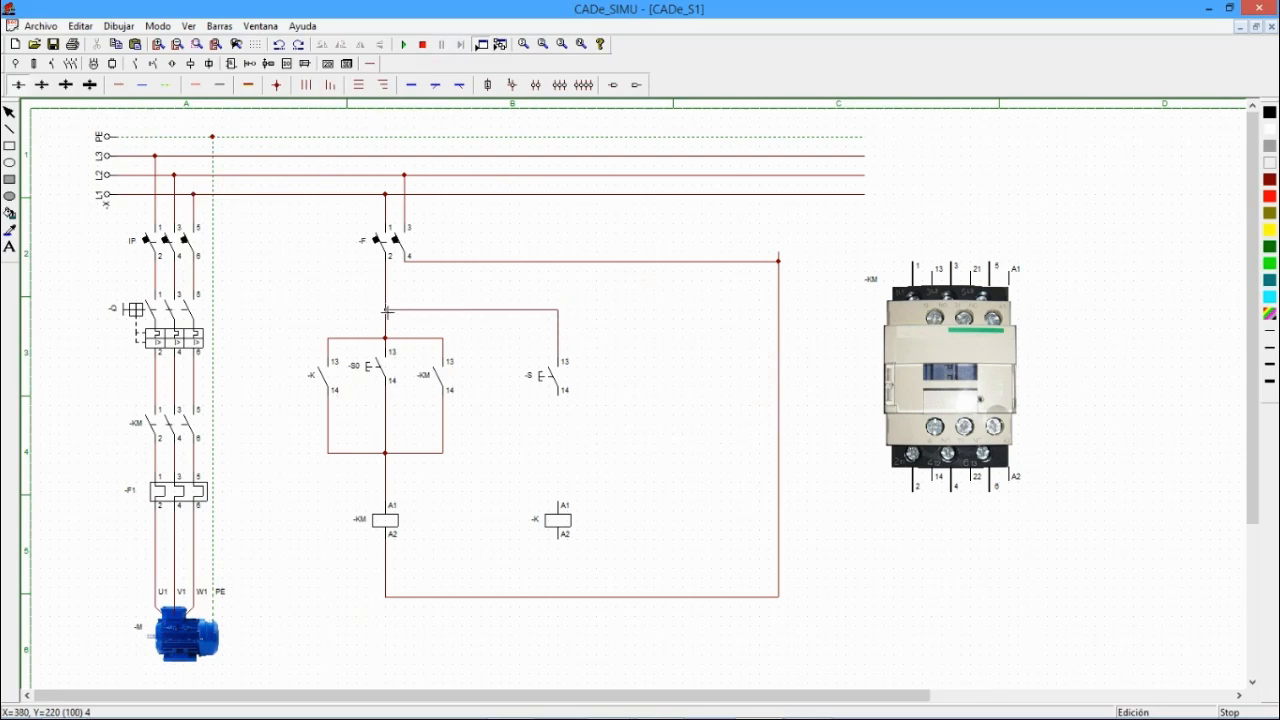
left_click_drag(560, 401, 560, 506)
left_click_drag(561, 553, 558, 597)
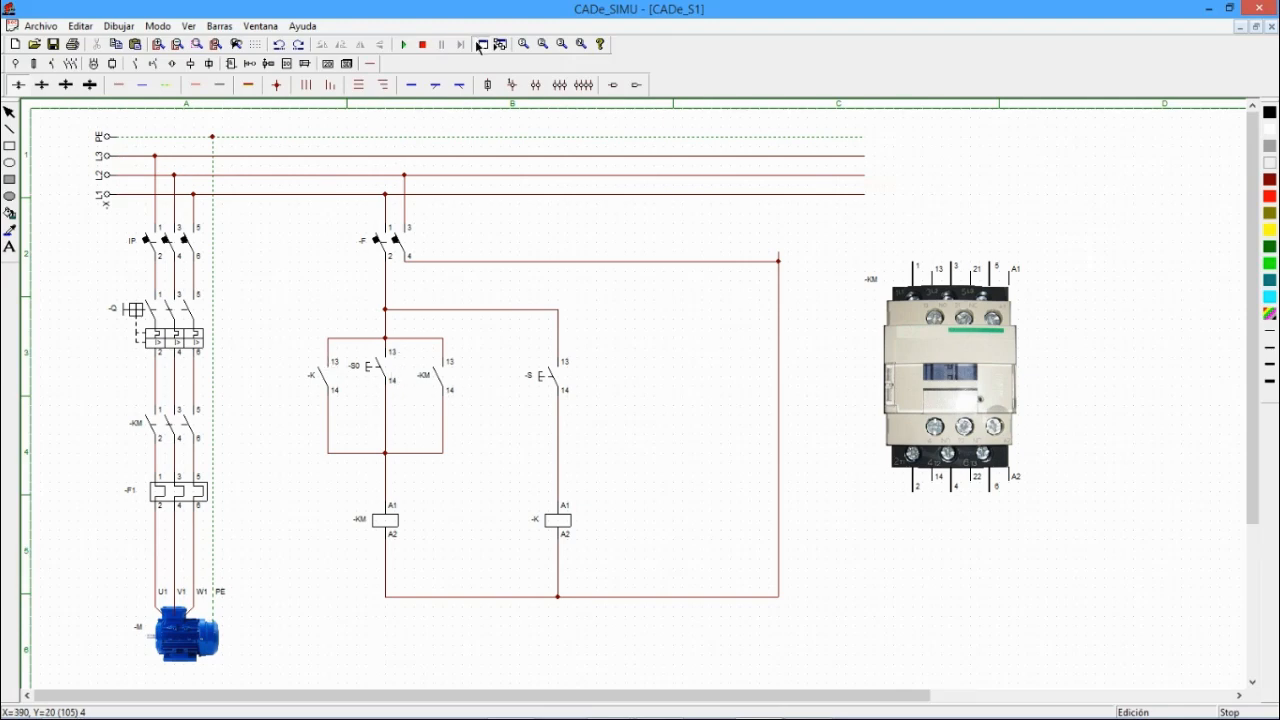
- Simulate with the breakers and -Q closed, start the motor from S0, reset it with -F, start it from -S, and stop the simulation
left_click(403, 44)
left_click(152, 332)
left_click(176, 245)
left_click(396, 245)
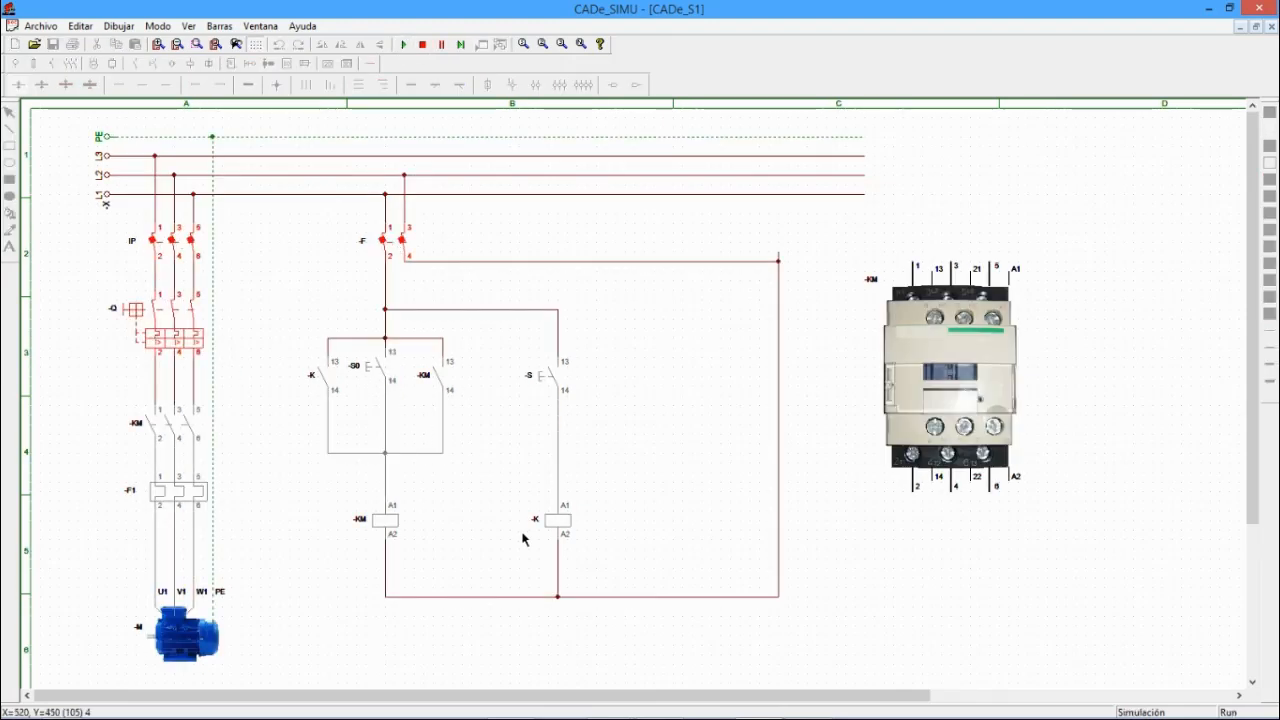
left_click(373, 368)
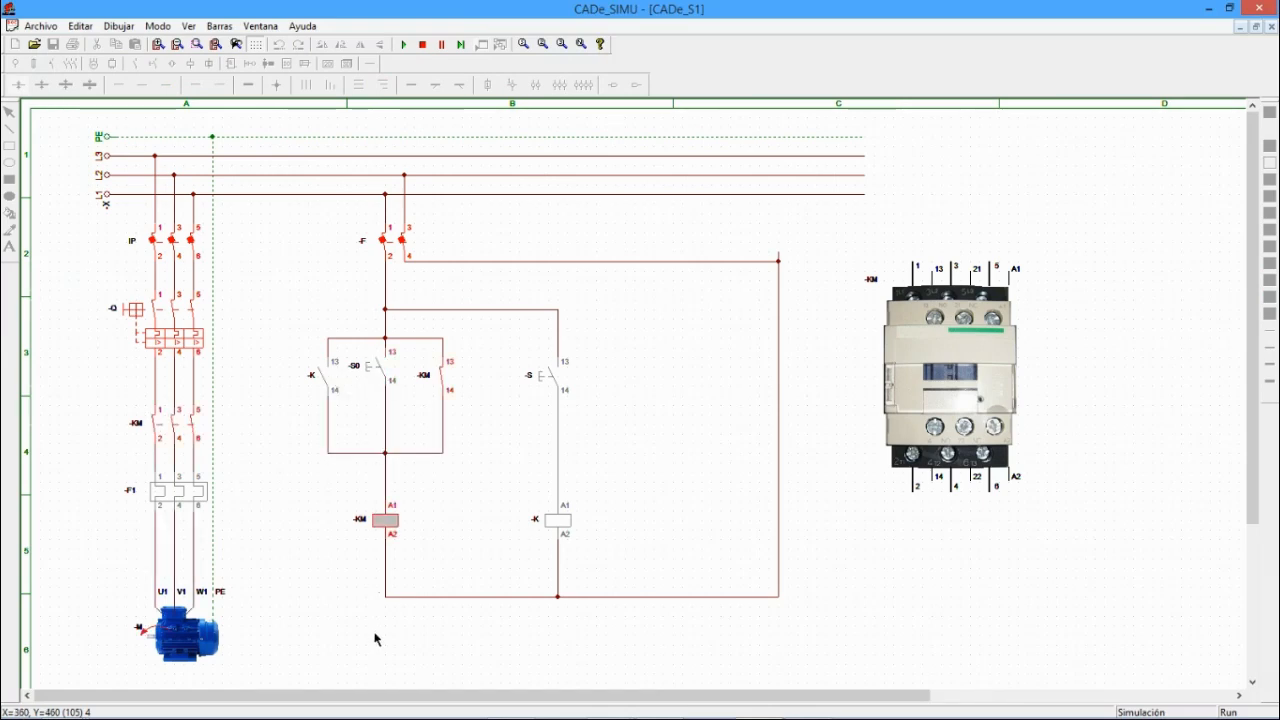
left_click(390, 248)
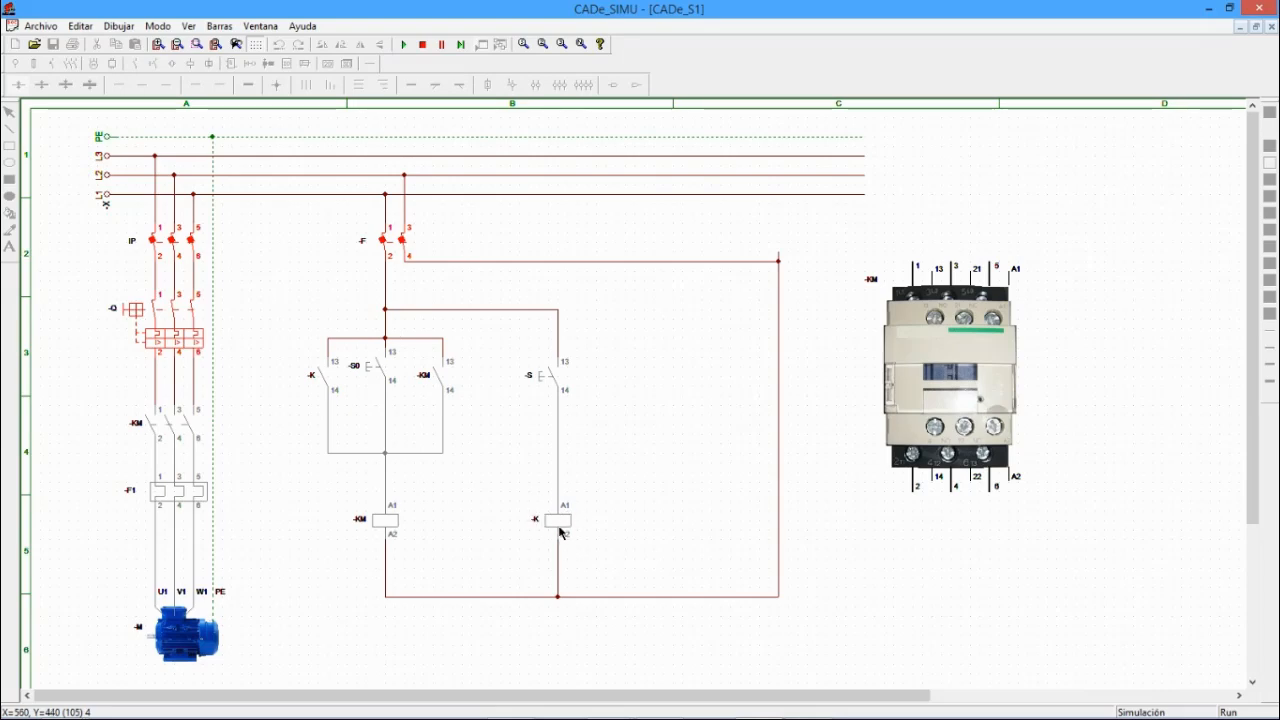
left_click(547, 390)
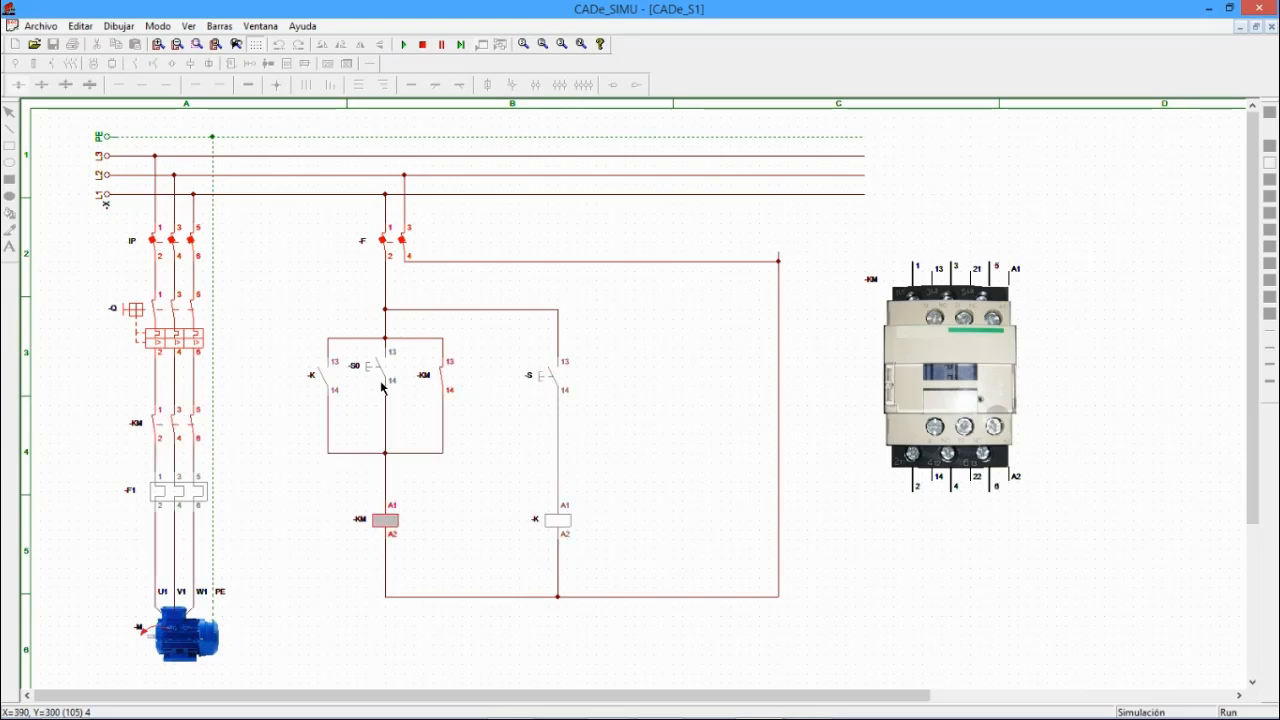
left_click(537, 374)
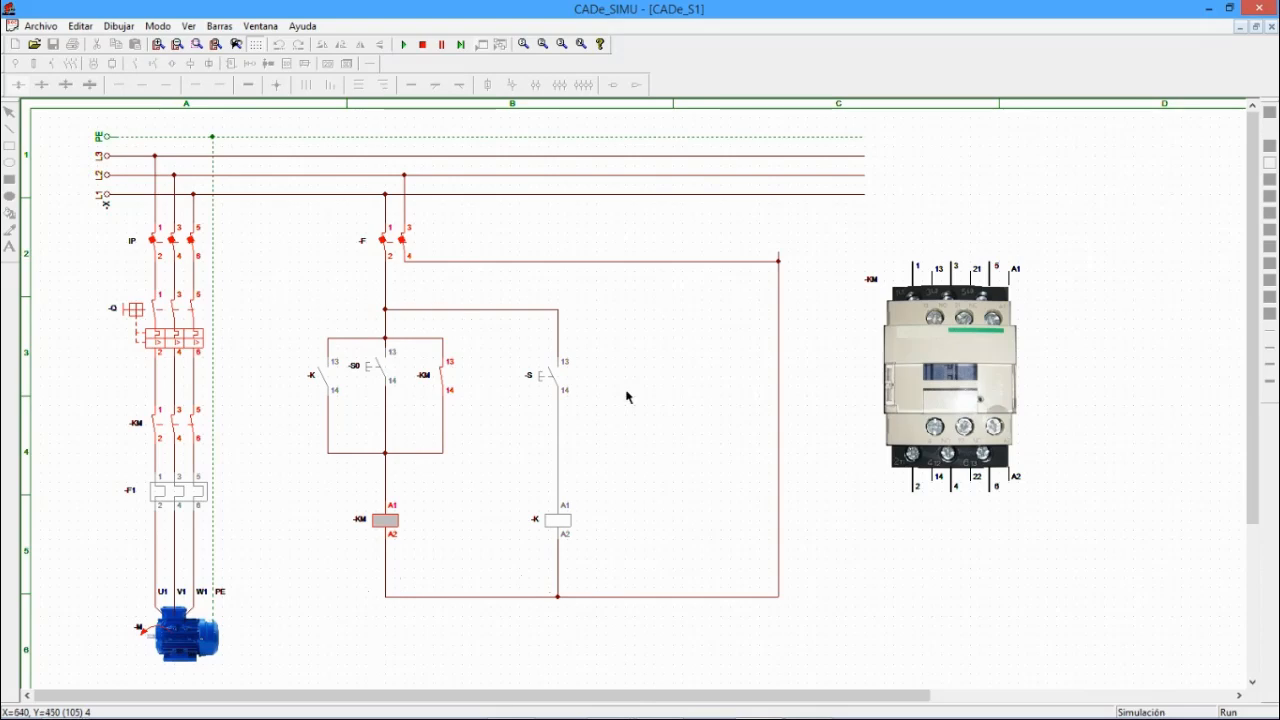
left_click(423, 45)
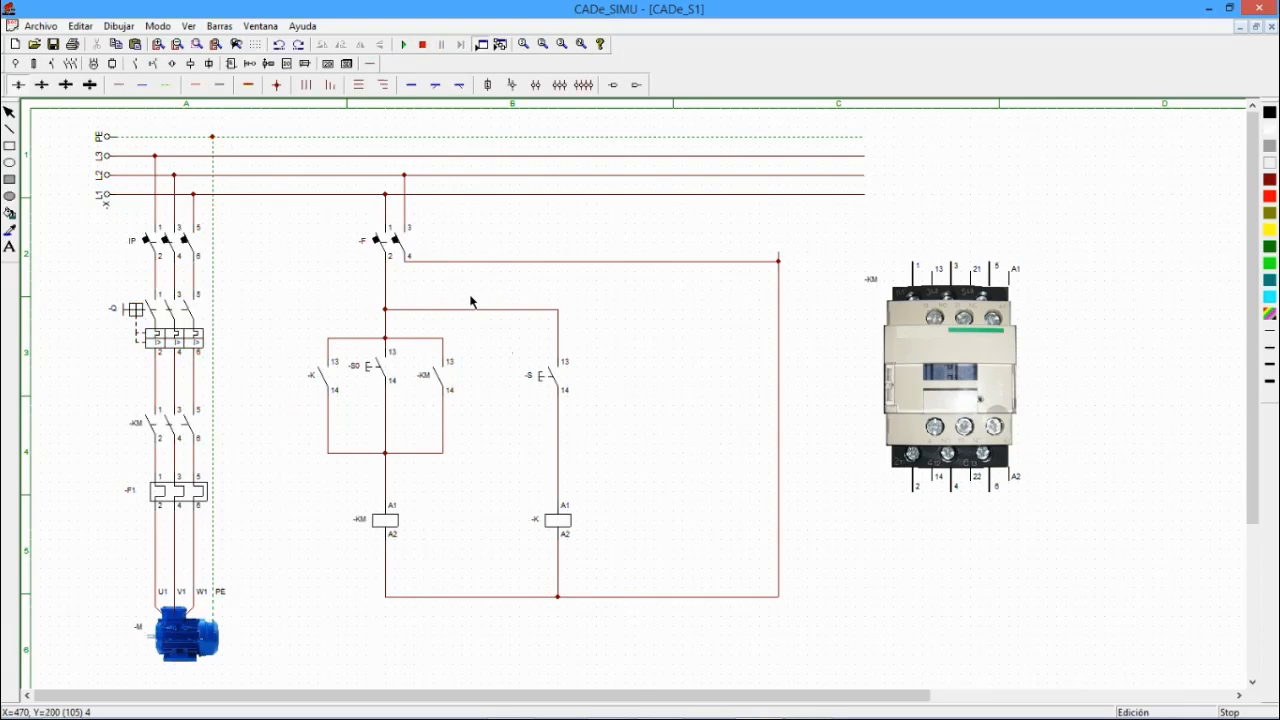
- Delete the -K contact branch with its wiring and pushbutton -S0, and move pushbutton -S into the vacated place in the -KM line
left_click(328, 394)
key("Delete")
left_click(349, 351)
key("Delete")
left_click(328, 348)
key("Delete")
left_click(348, 342)
key("Delete")
left_click(362, 460)
key("Delete")
left_click(329, 432)
key("Delete")
left_click(333, 339)
key("Delete")
left_click_drag(540, 387, 380, 380)
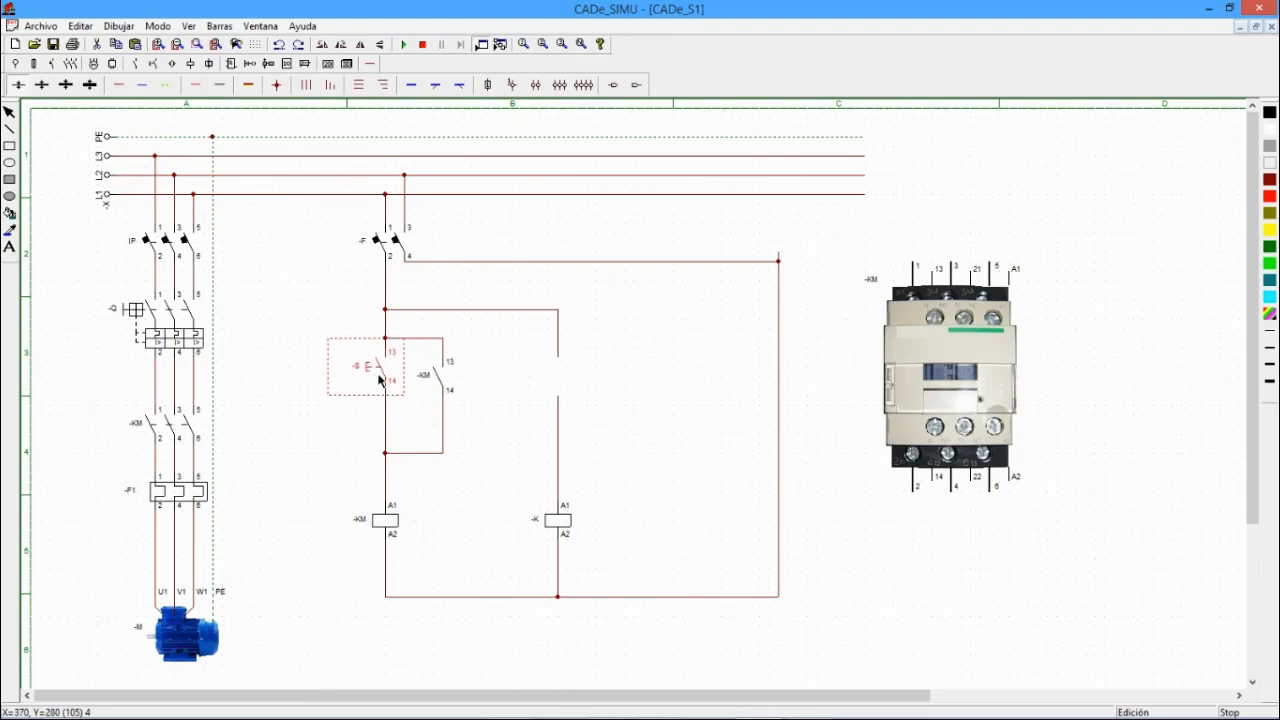
left_click(480, 390)
- Delete coil -K and all remaining wiring of its branch between the line below -F and the common return wire
left_click_drag(538, 330, 609, 586)
key("Delete")
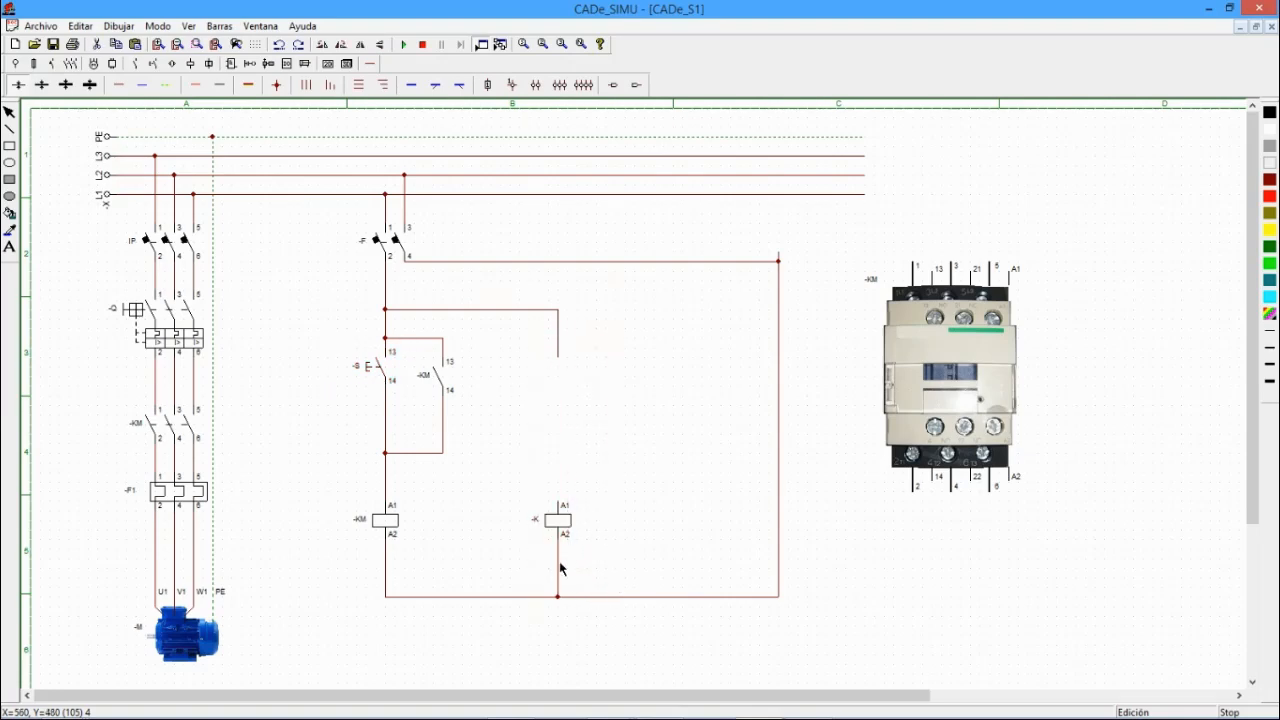
left_click(560, 522)
key("Delete")
left_click(560, 580)
key("Delete")
left_click(557, 338)
key("Delete")
left_click(518, 309)
key("Delete")
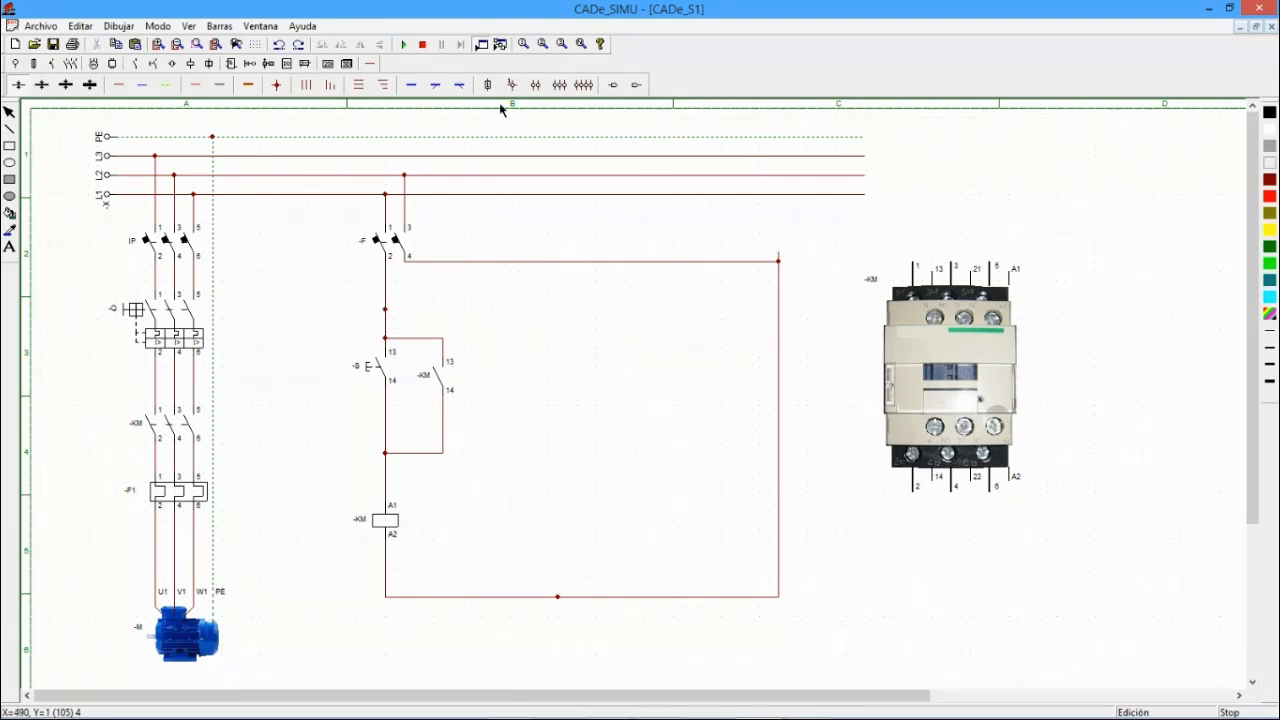
- Simulate the simplified circuit with breakers -F and IP and motor protector -Q closed, and stop the simulation
left_click(403, 44)
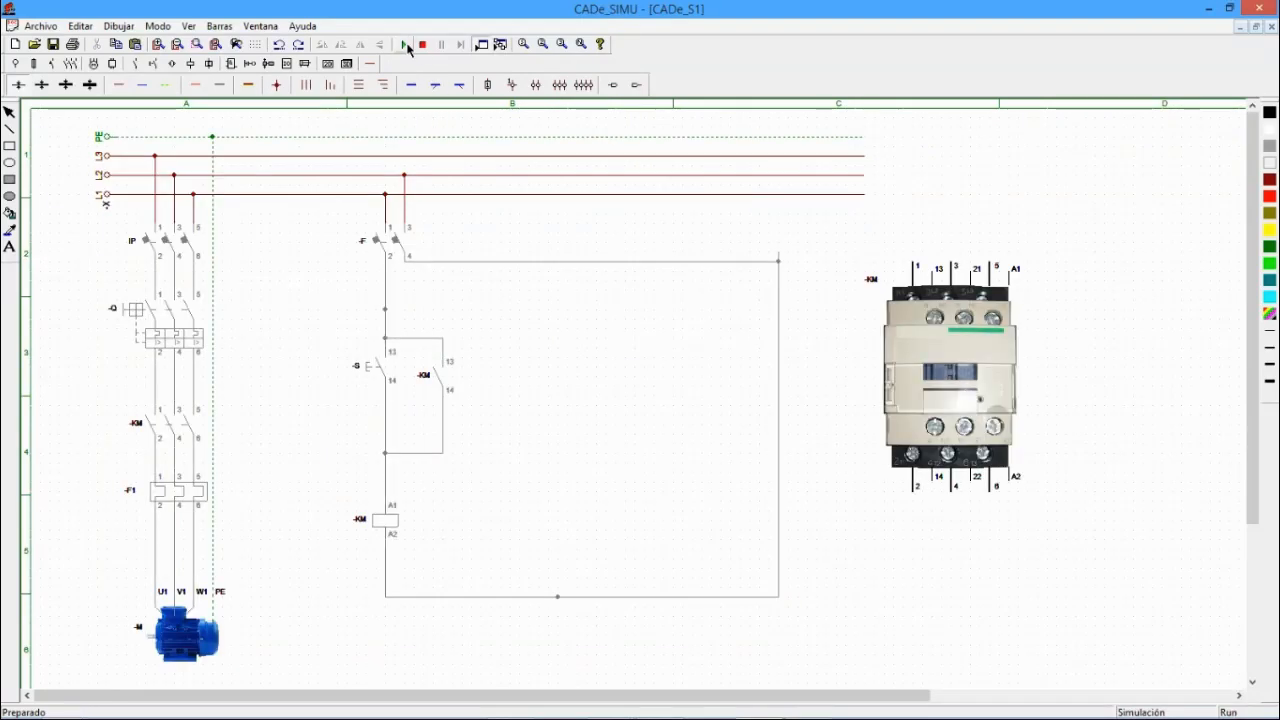
left_click(387, 243)
left_click(191, 252)
left_click(156, 312)
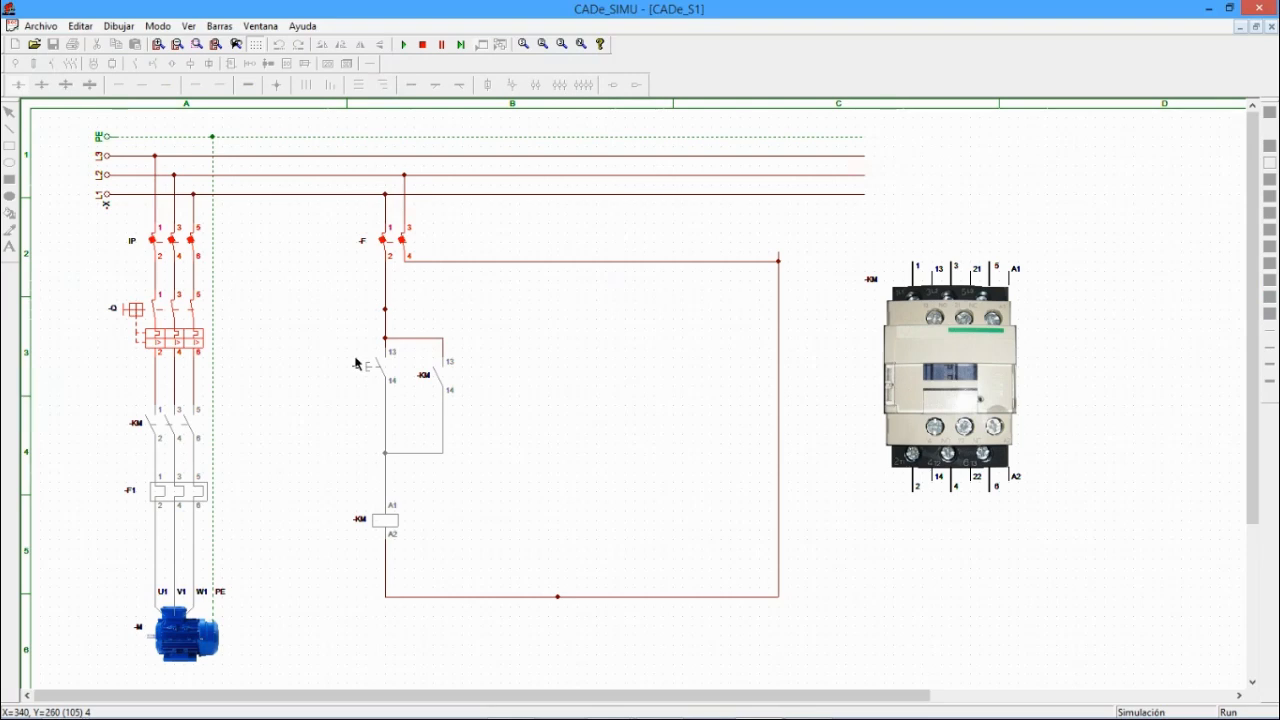
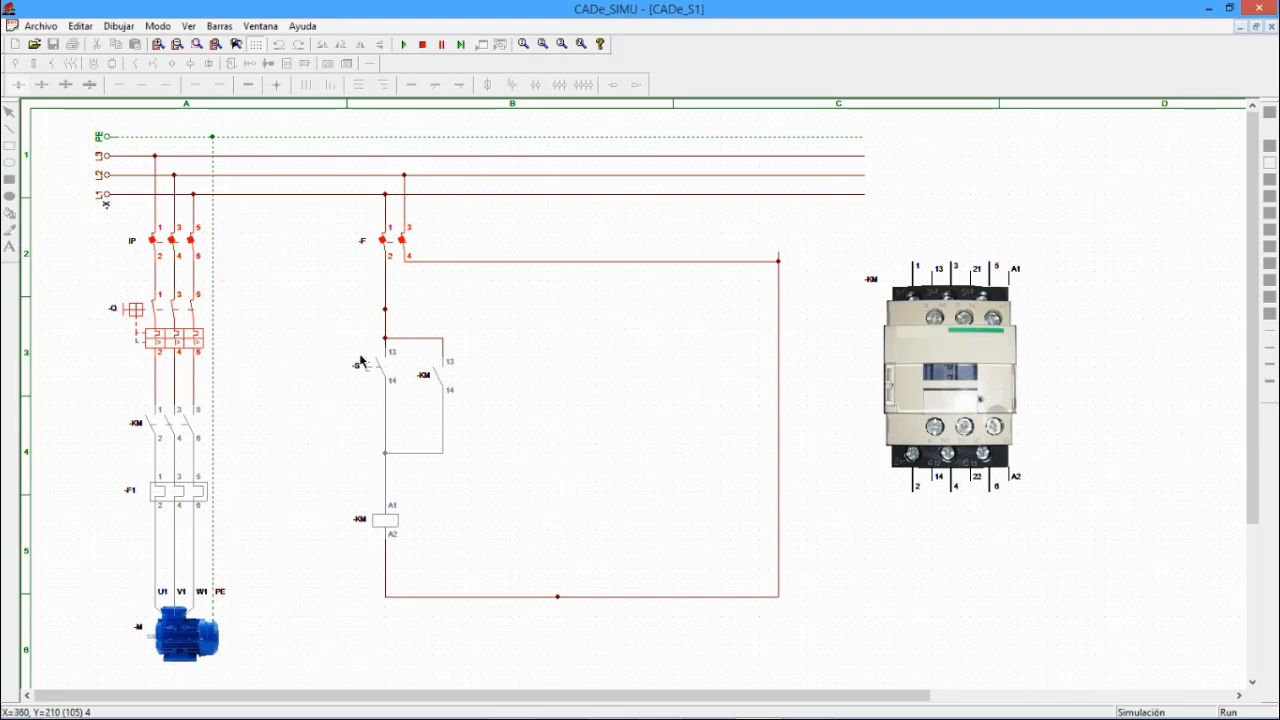
left_click(421, 45)
- Simulate with only -F and IP closed and -Q left open, energize contactor KM from pushbutton -S, and stop the simulation
left_click(404, 45)
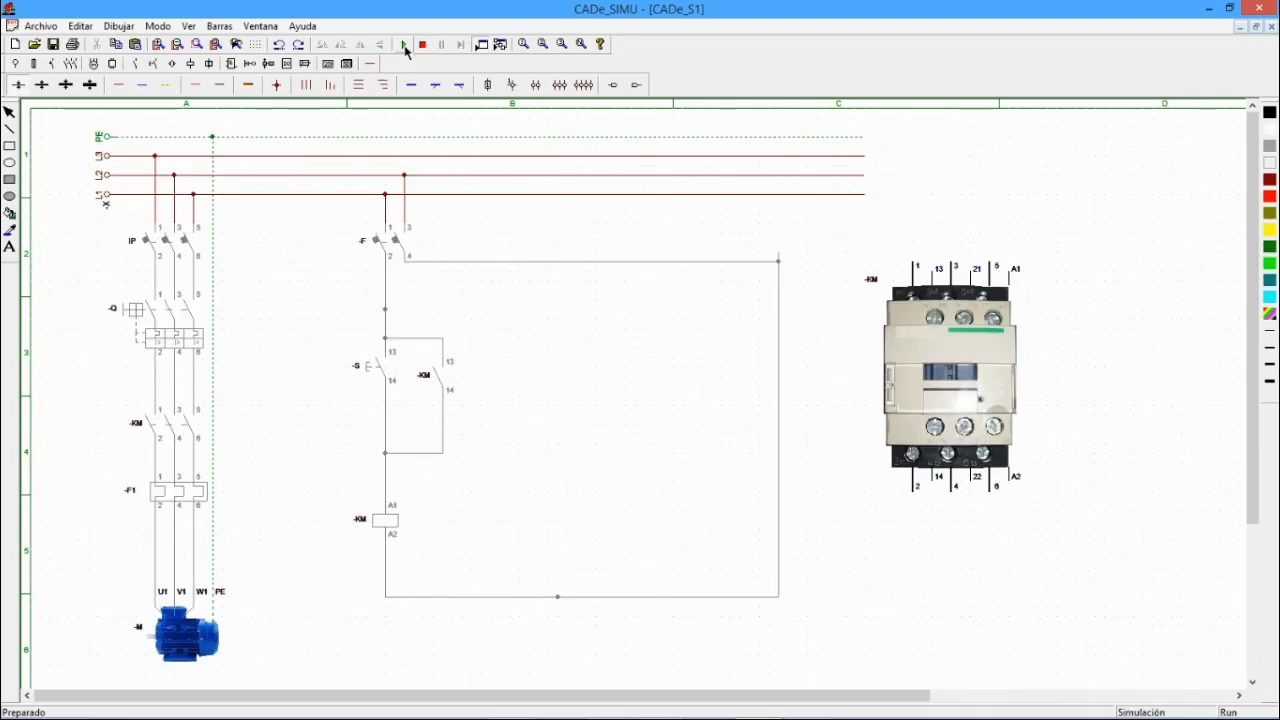
left_click(378, 242)
left_click(148, 240)
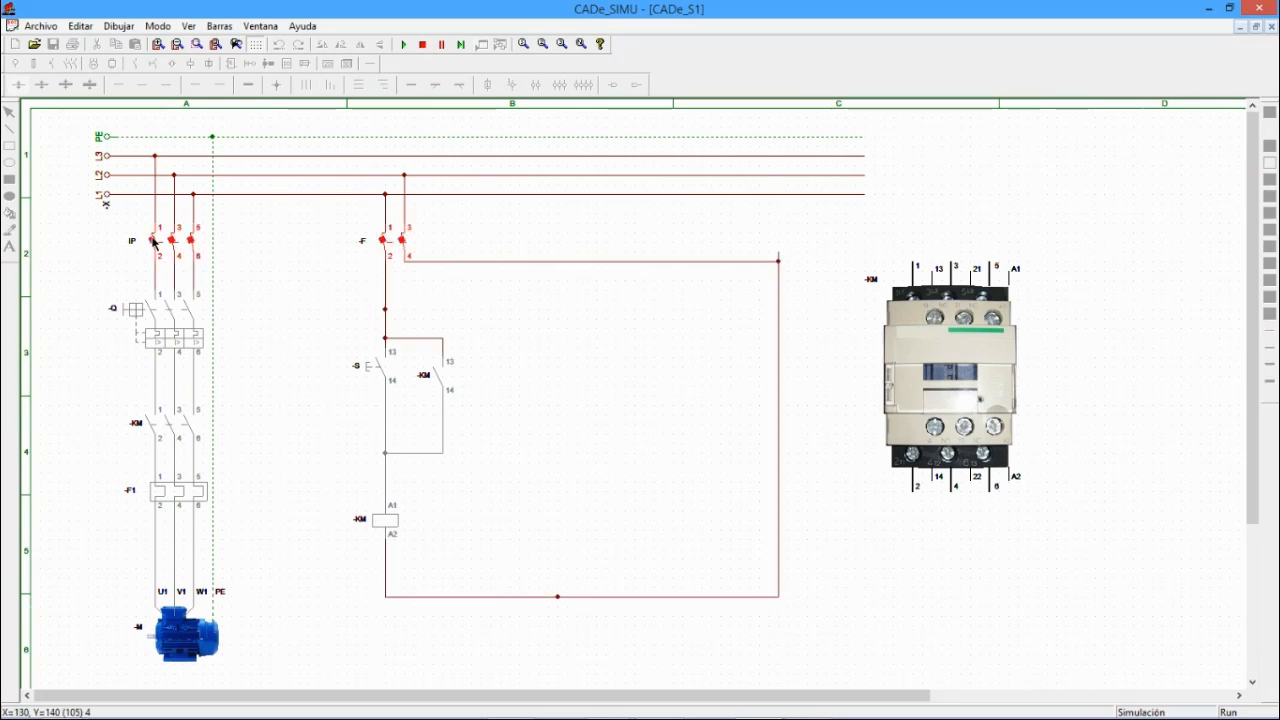
left_click(374, 367)
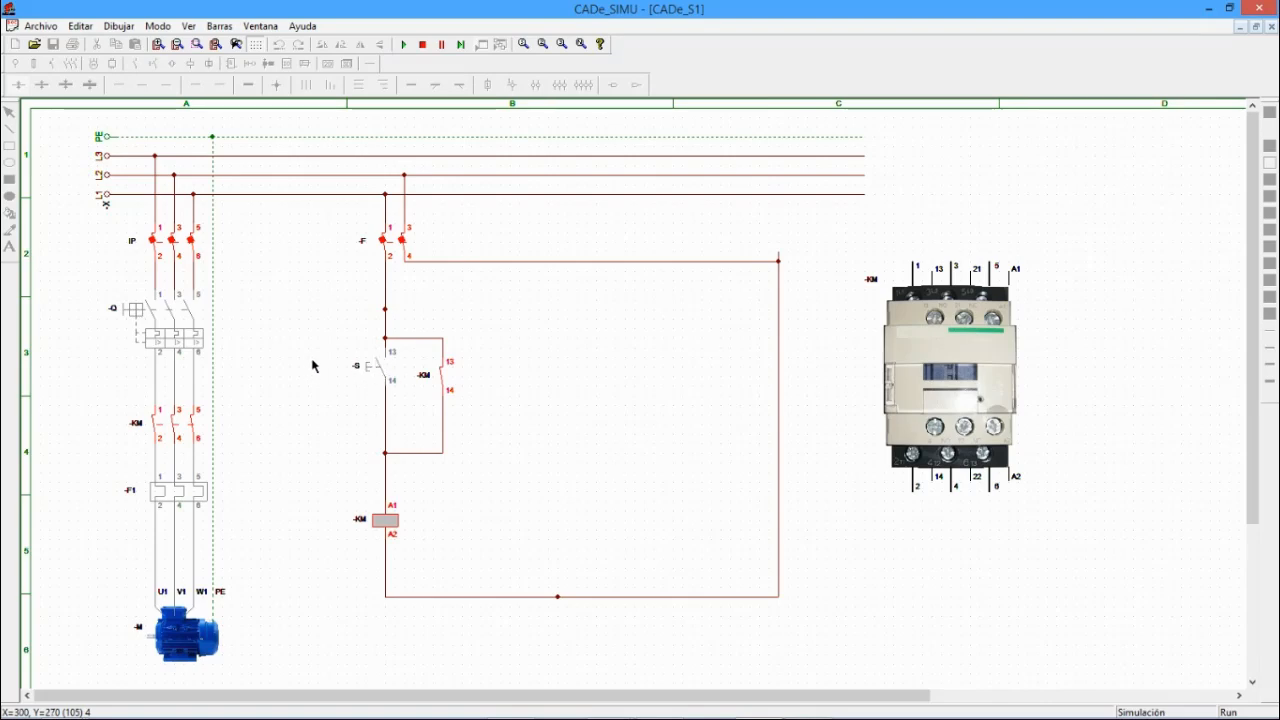
left_click(422, 44)
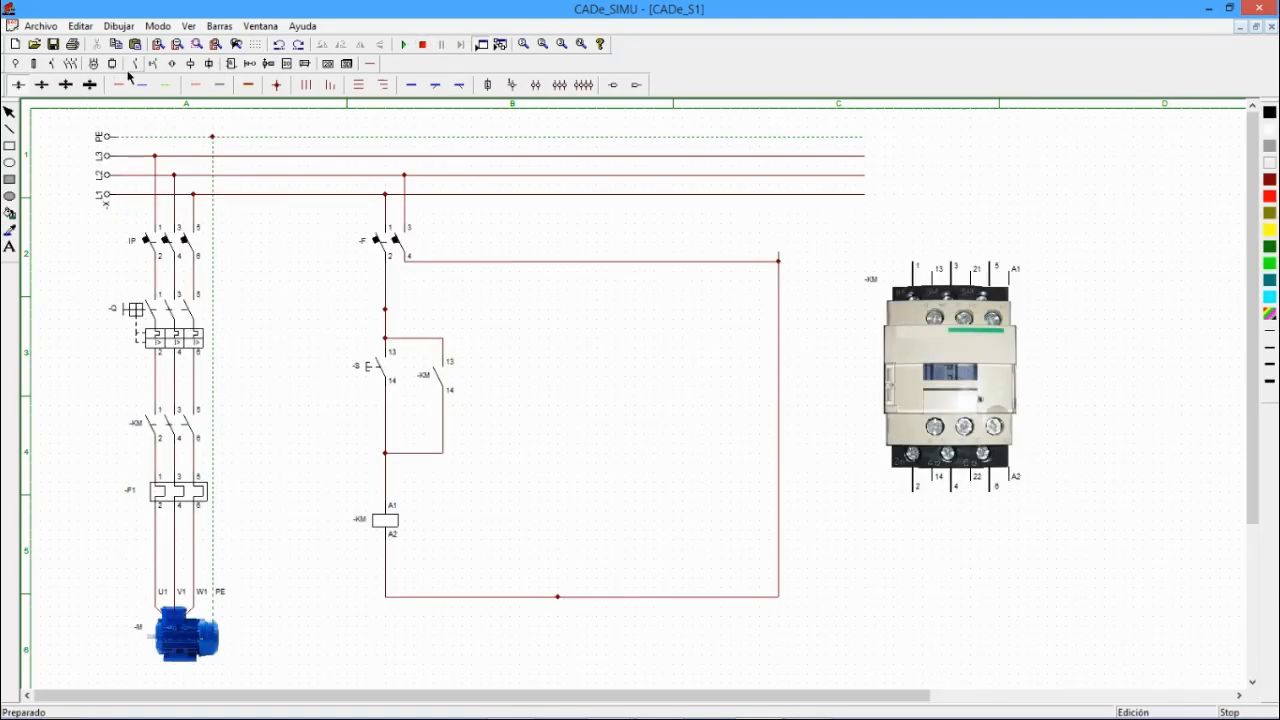
- Place an unwired normally open pushbutton between the power circuit and pushbutton -S
left_click(134, 63)
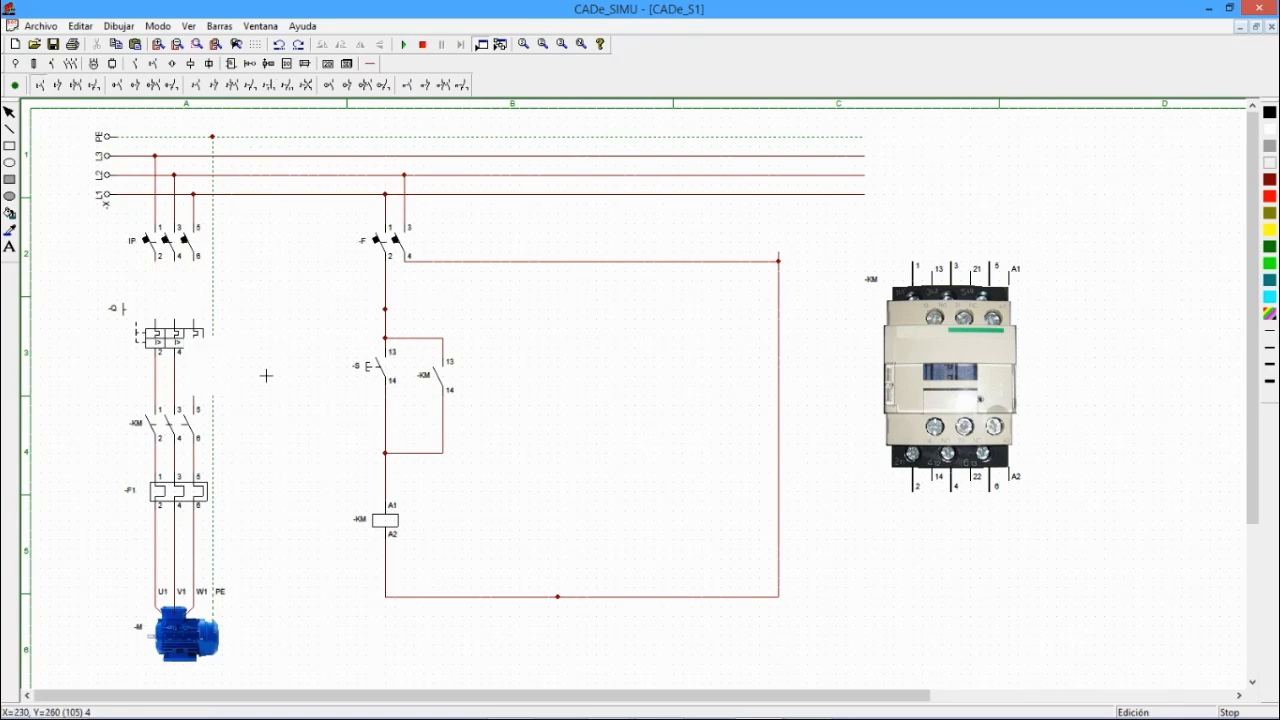
left_click(314, 376)
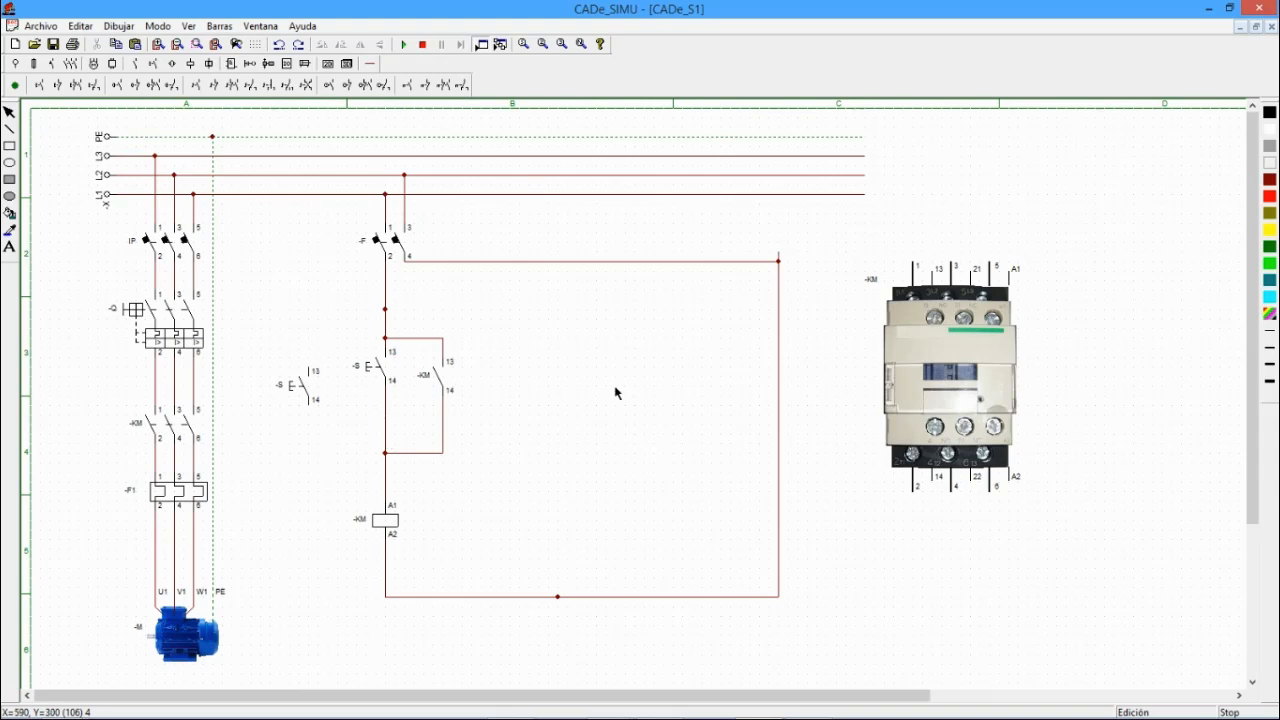
- Open the example drawing ejecicio2 from the ejemplos folder, listing files of all types
left_click(40, 26)
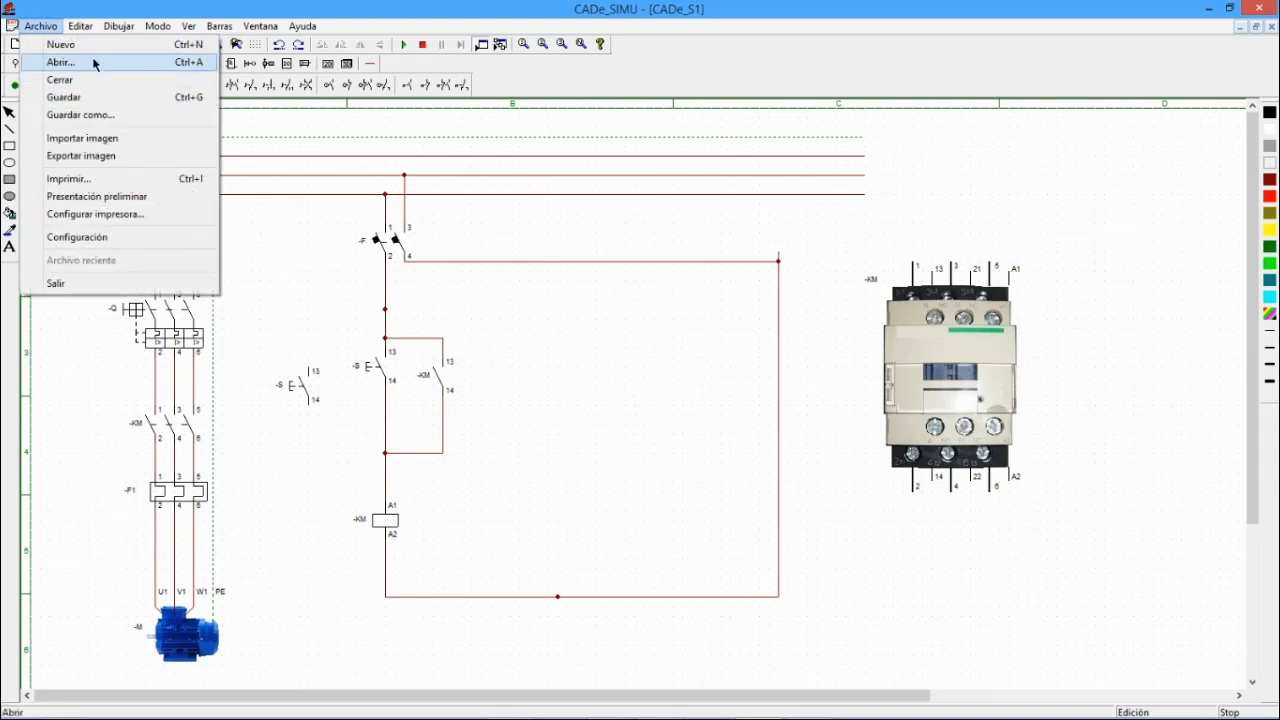
left_click(88, 70)
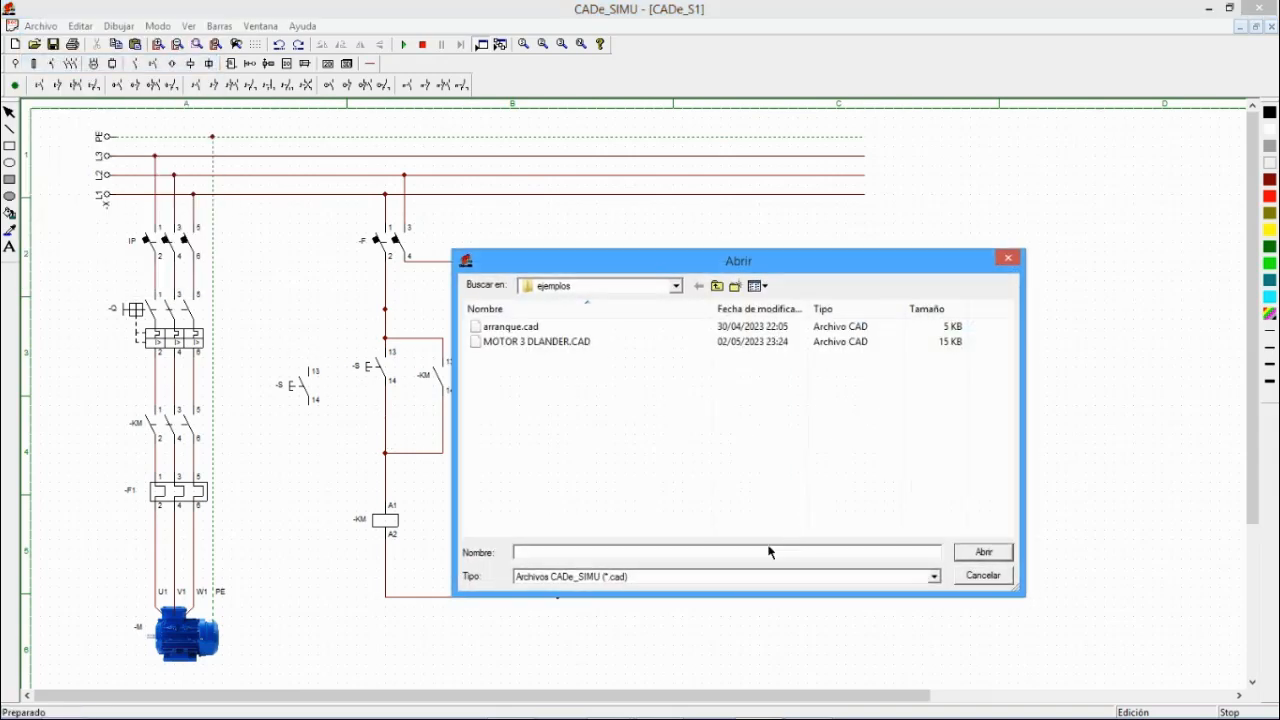
left_click(638, 578)
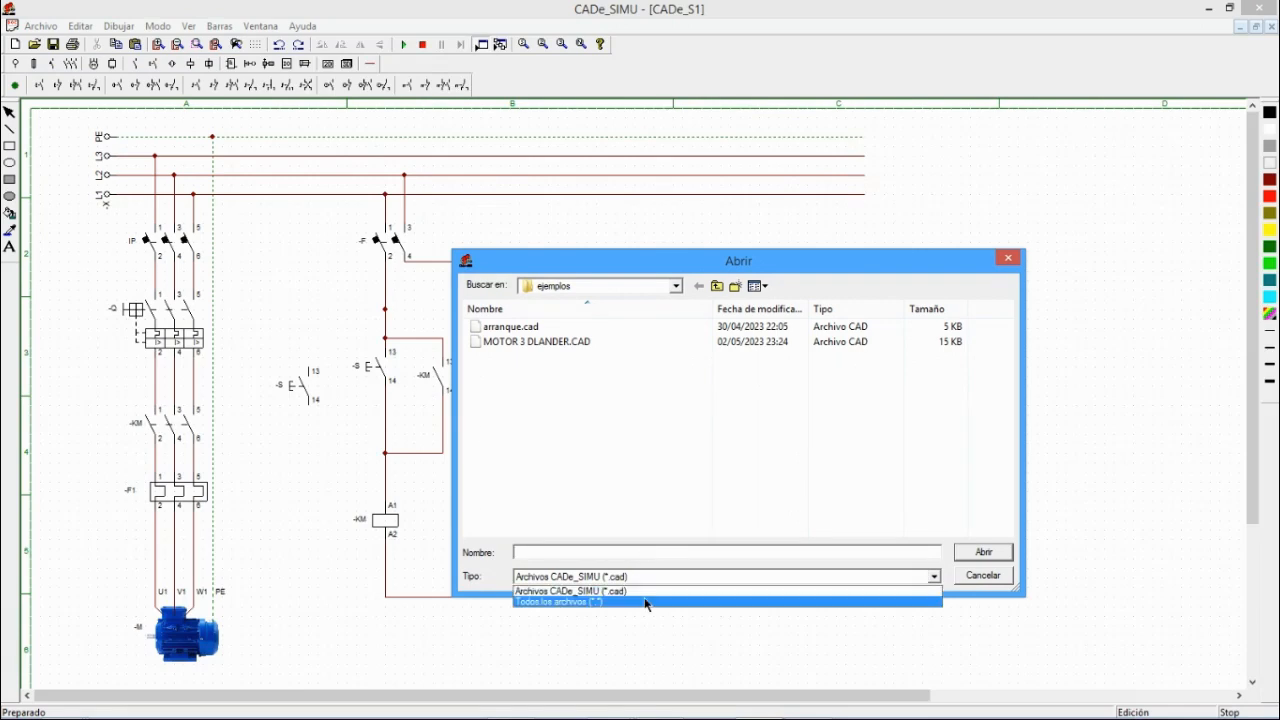
left_click(646, 601)
left_click_drag(1011, 354, 1025, 502)
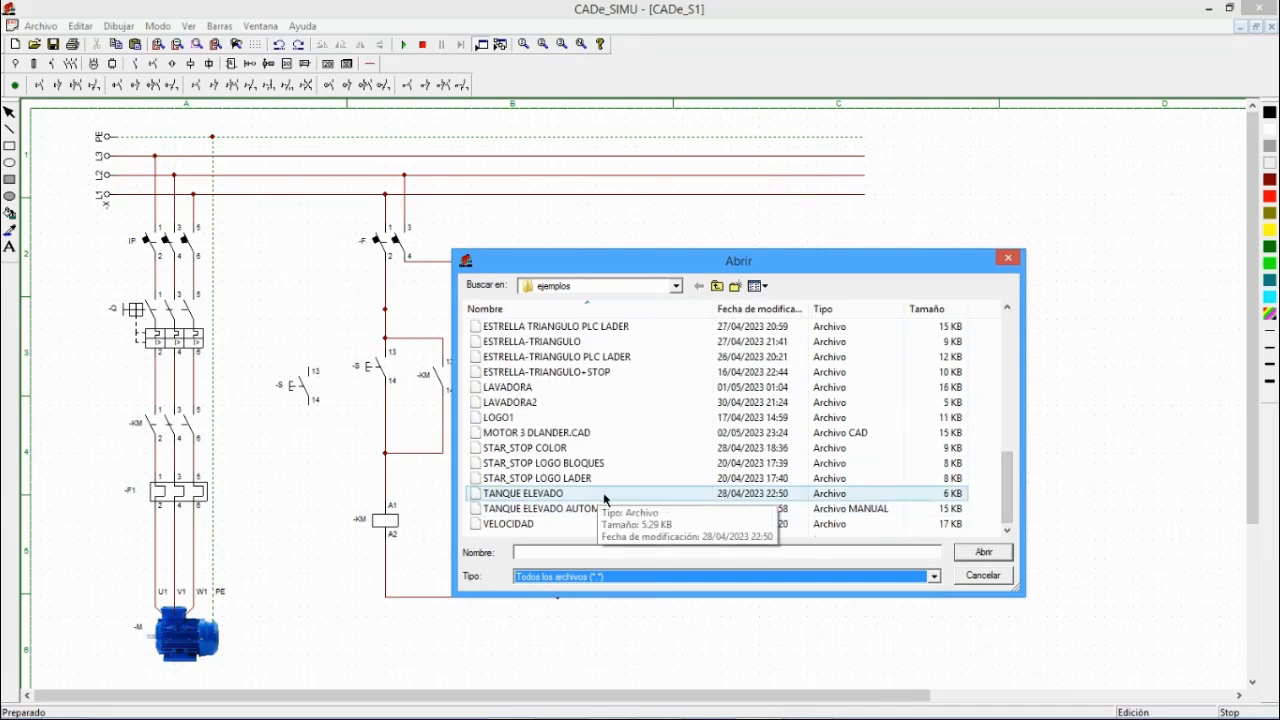
scroll(1010, 492, "up", 10)
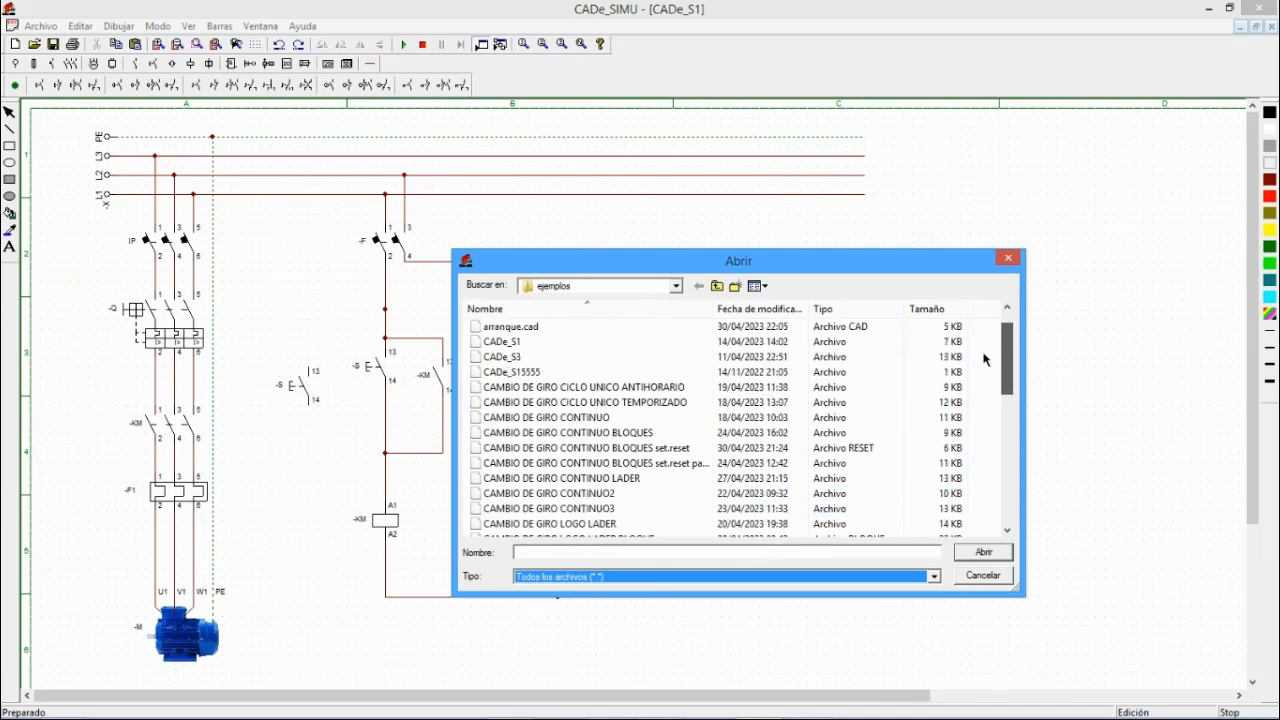
left_click_drag(1011, 362, 1012, 460)
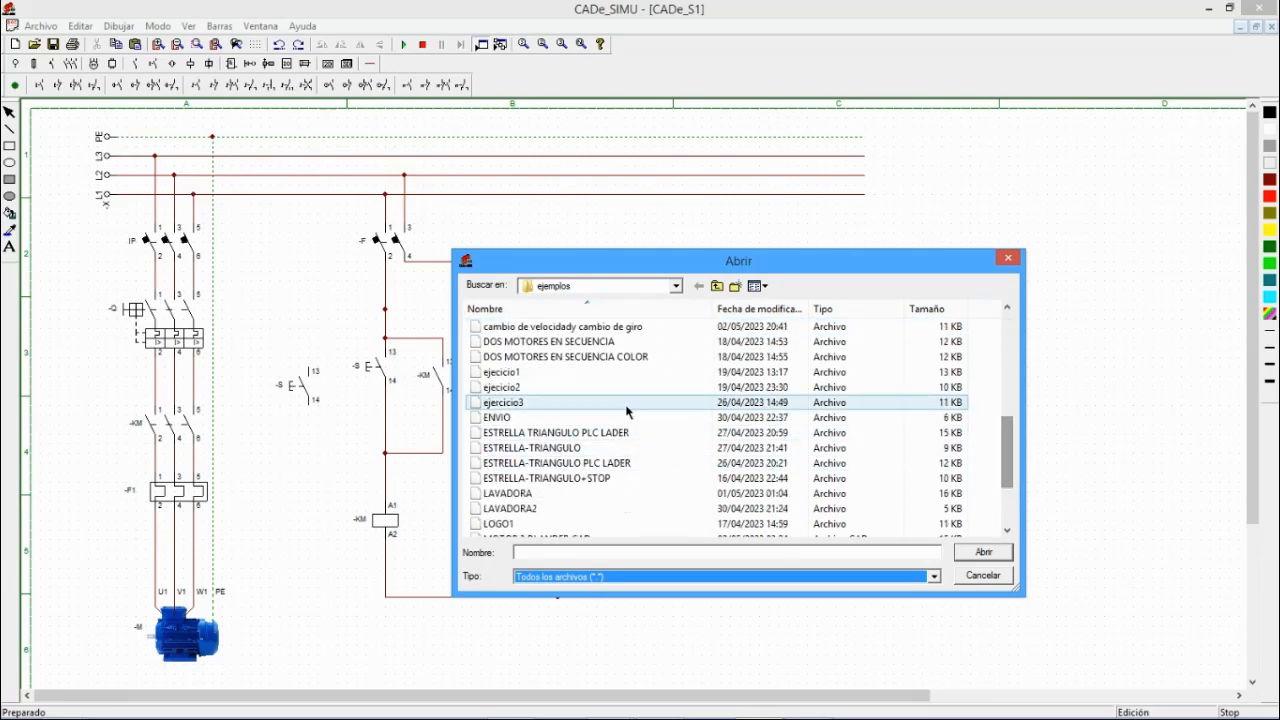
left_click(594, 387)
left_click(983, 556)
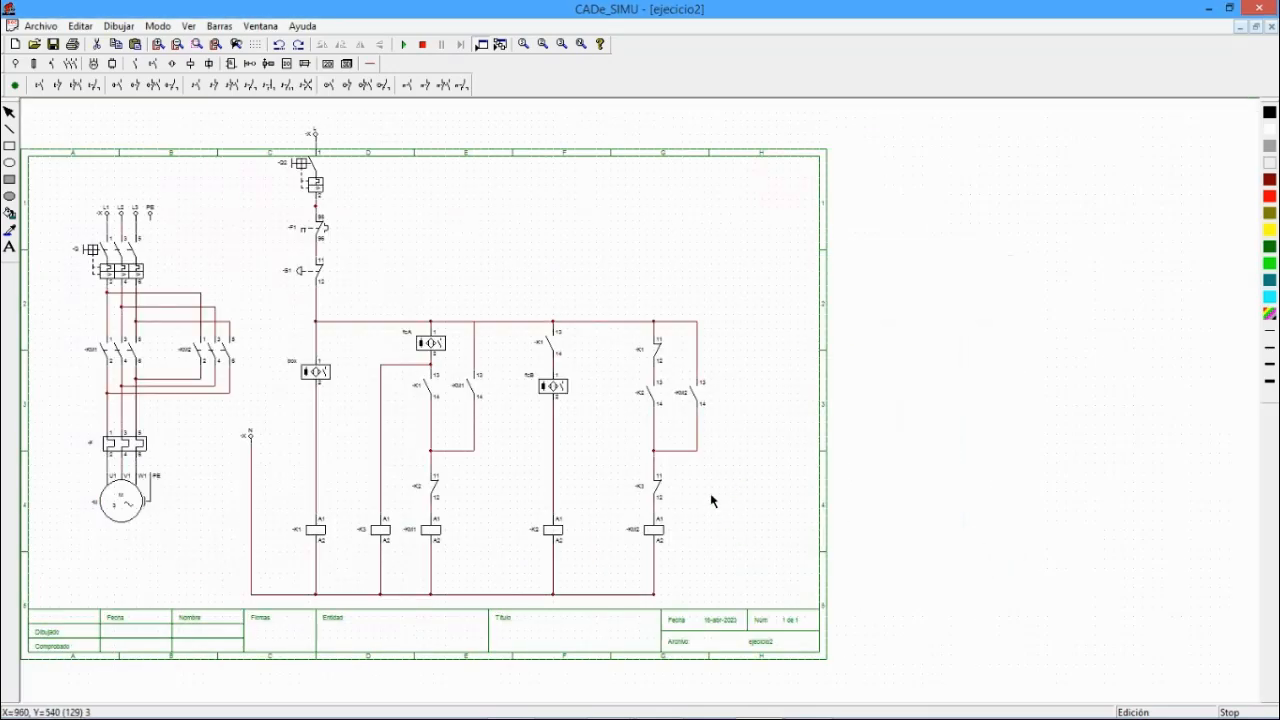
- Open the example drawing ejecicio1 from the ejemplos folder and examine its control circuit
left_click(40, 26)
left_click(60, 62)
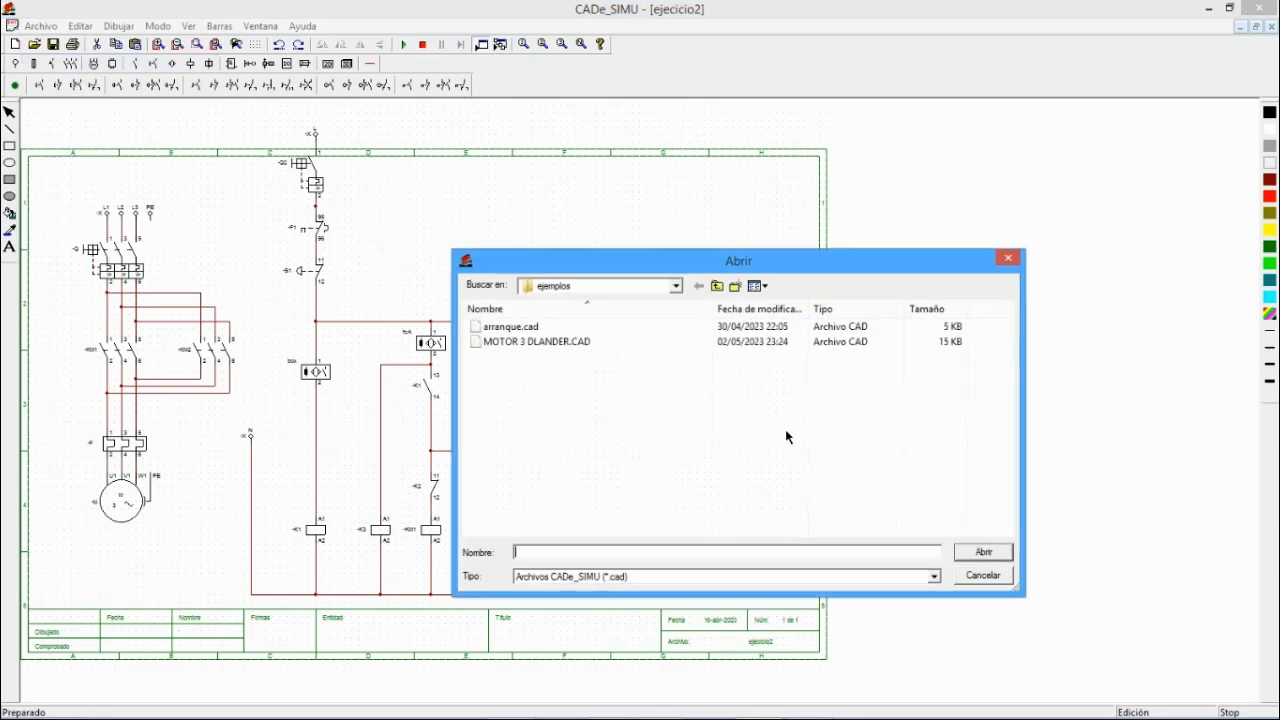
left_click(634, 576)
left_click(638, 603)
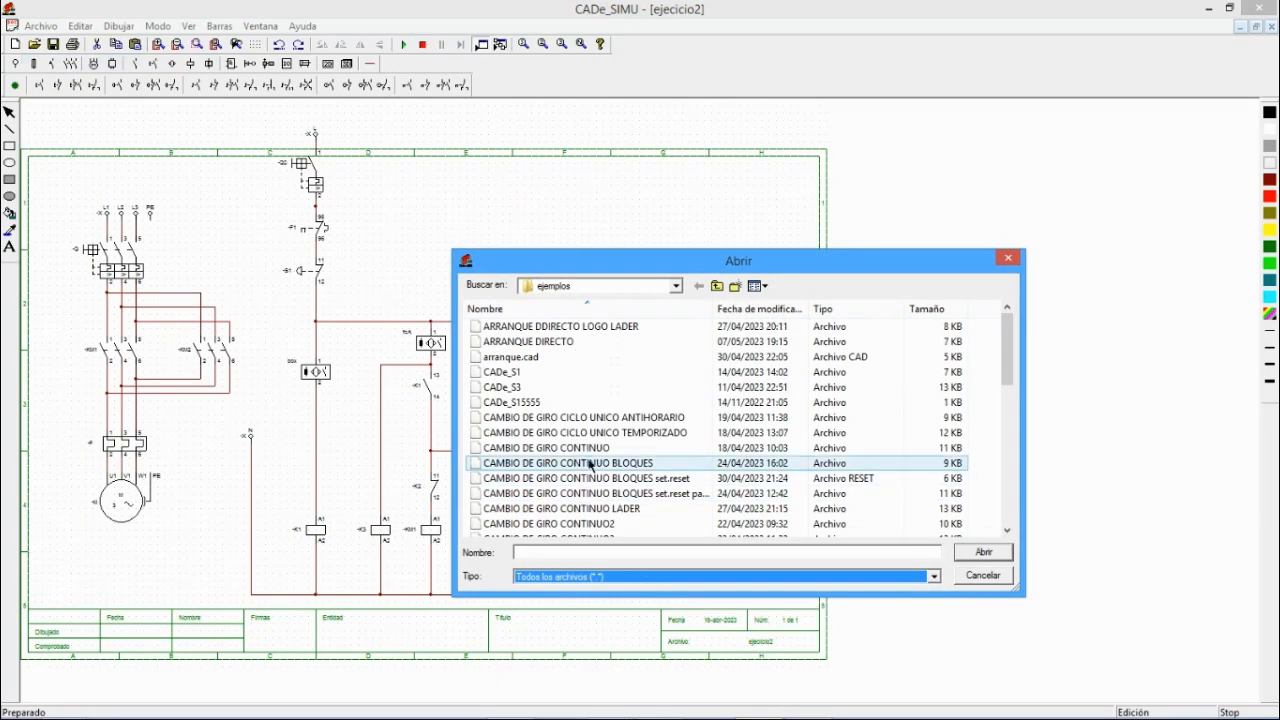
left_click_drag(1006, 360, 1013, 442)
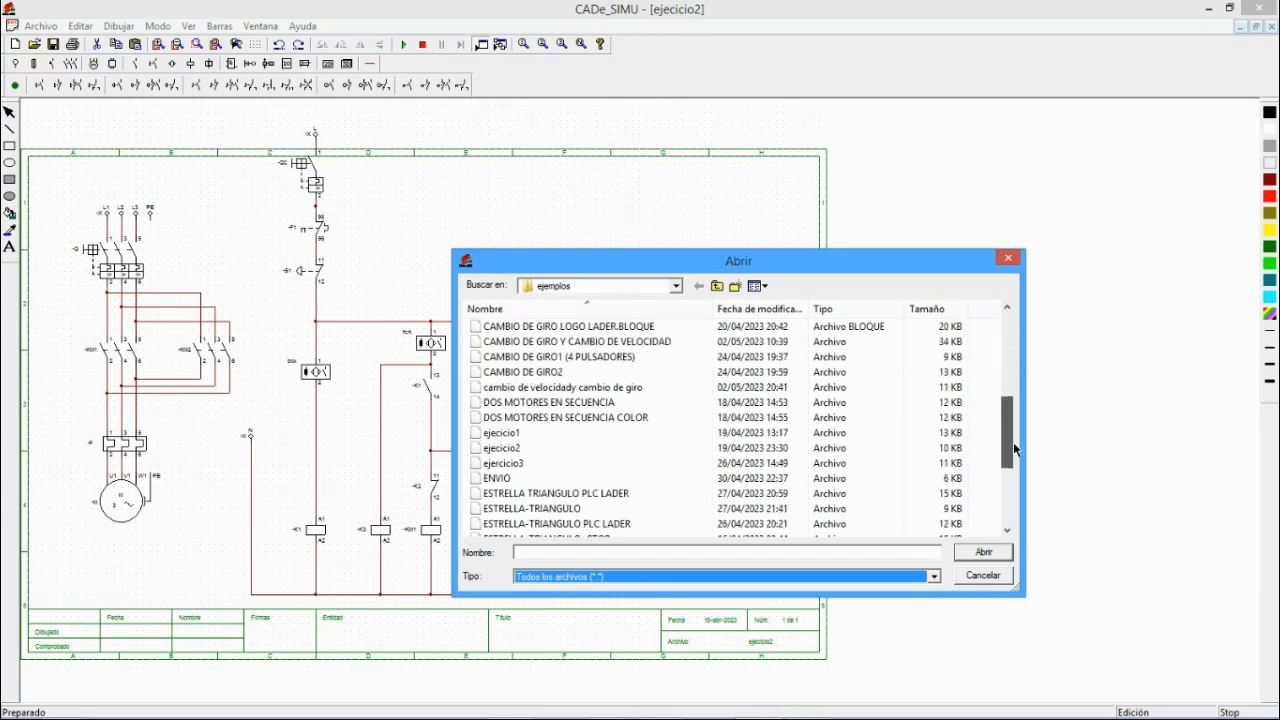
left_click(600, 442)
left_click(997, 553)
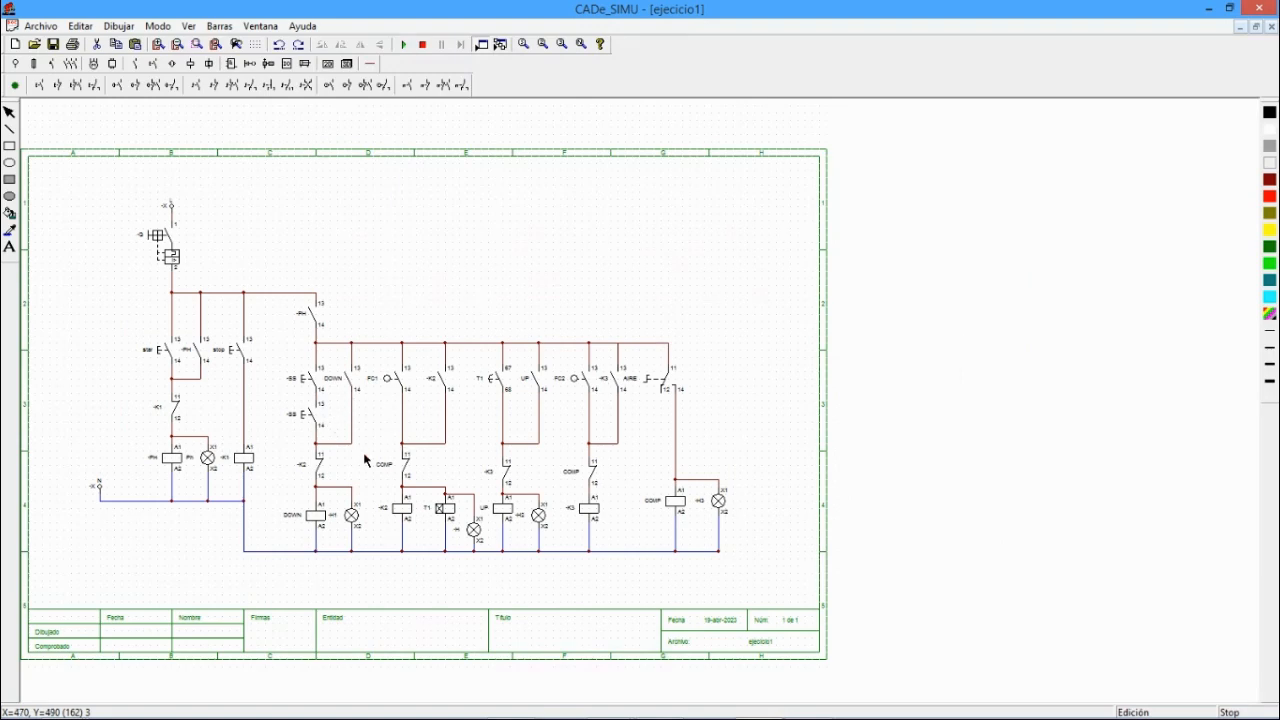
scroll(349, 496, "up", 1)
scroll(479, 438, "down", 5)
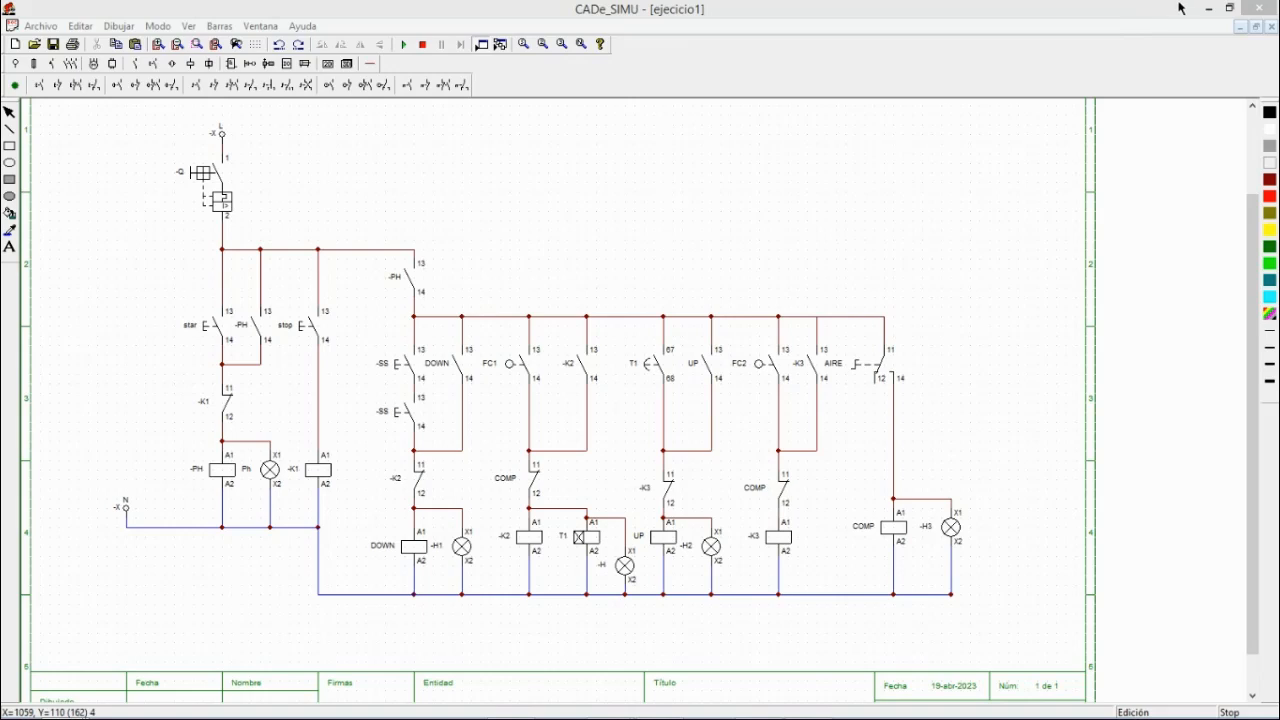
- Return to the CADe_S1 drawing and maximize its window
left_click(1239, 28)
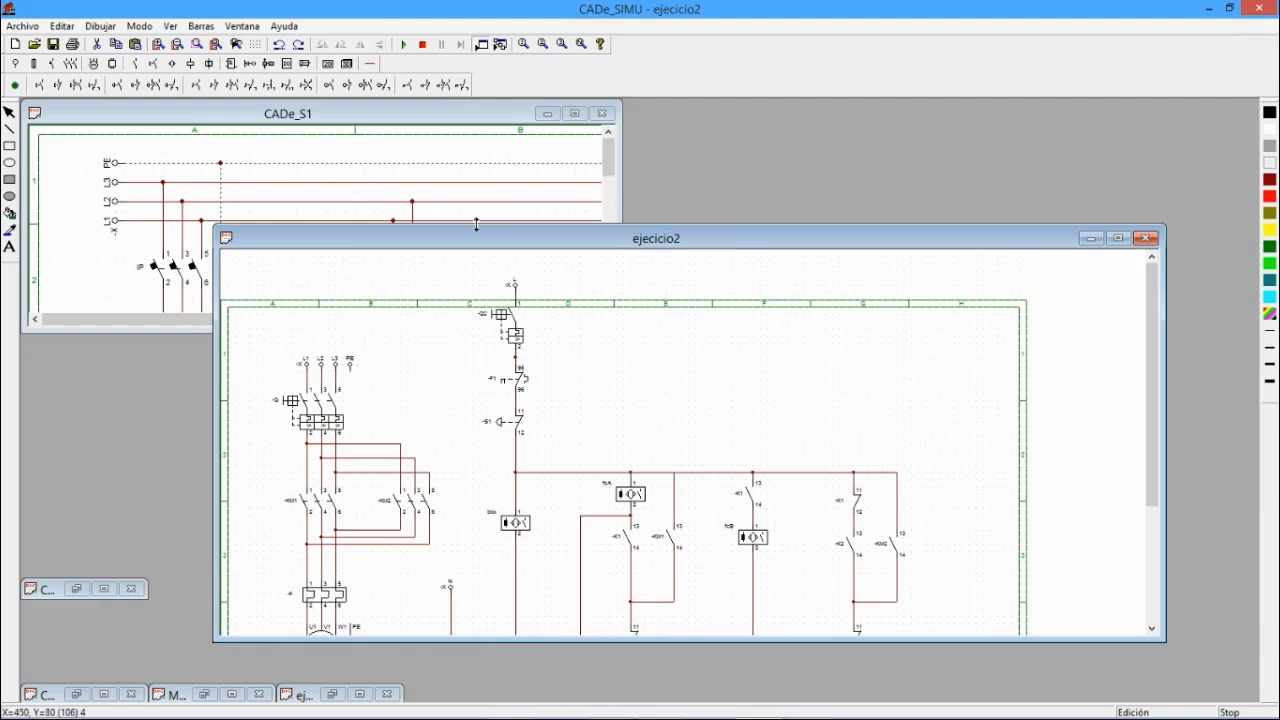
left_click(436, 116)
left_click(575, 113)
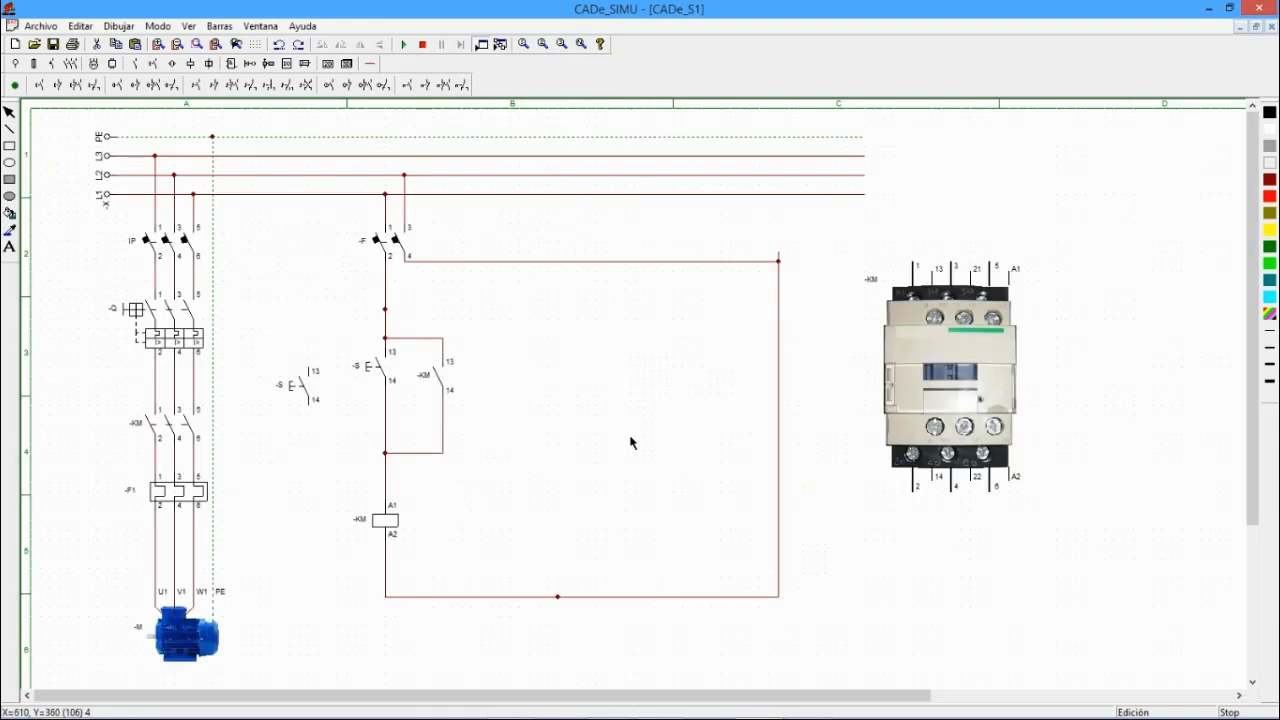
- Simulate with -F, IP and -Q closed, start the motor from the wired -S, operate the unwired pushbutton, and stop the simulation
left_click(403, 45)
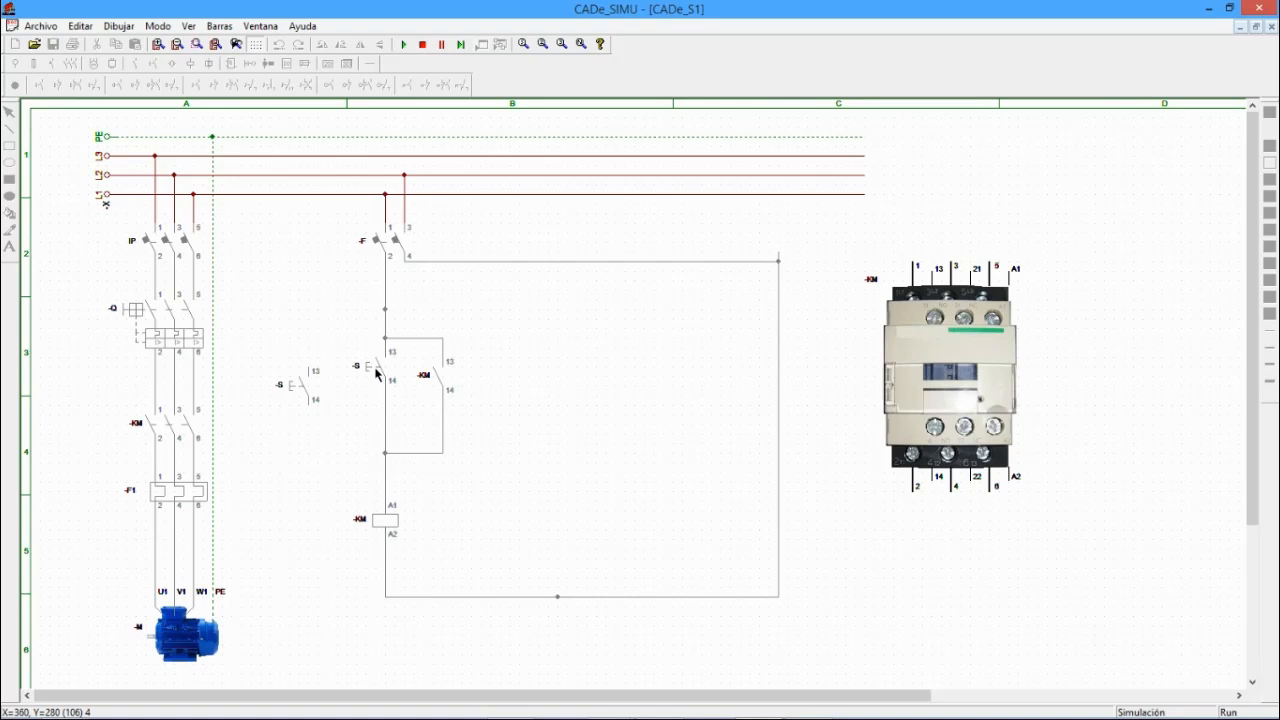
left_click(395, 241)
left_click(182, 251)
left_click(155, 338)
left_click(377, 377)
left_click(298, 400)
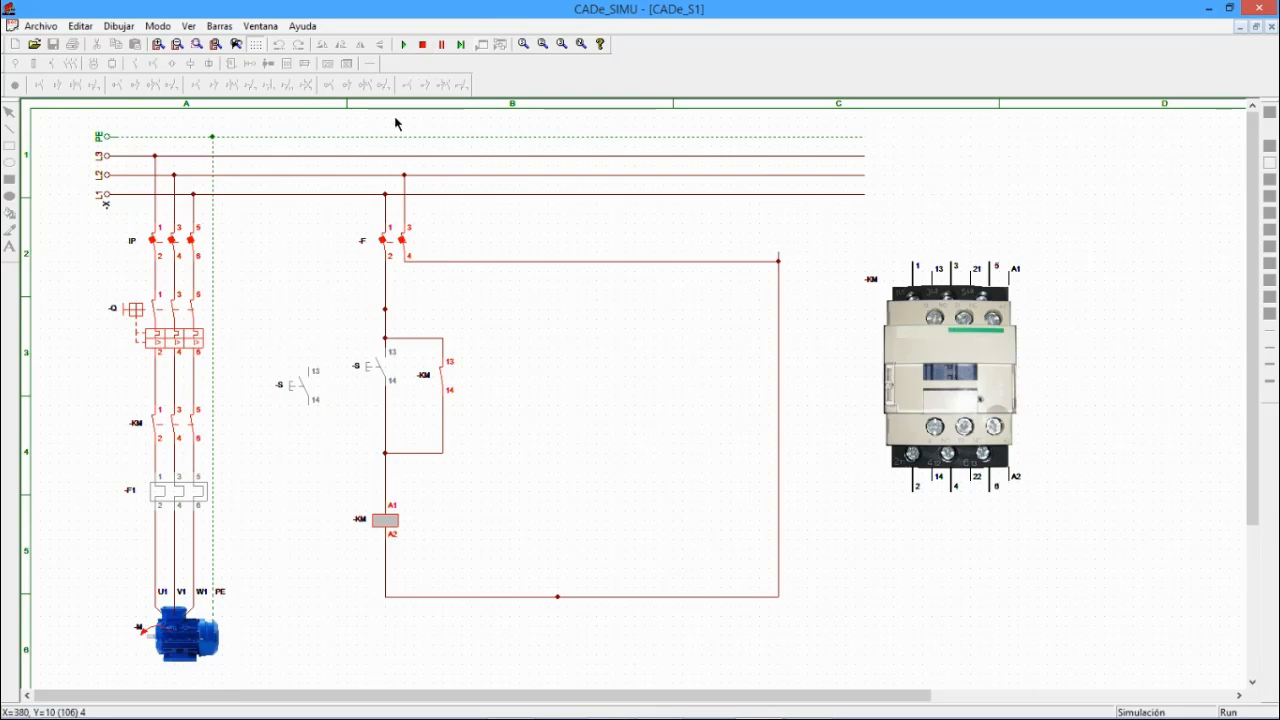
left_click(423, 45)
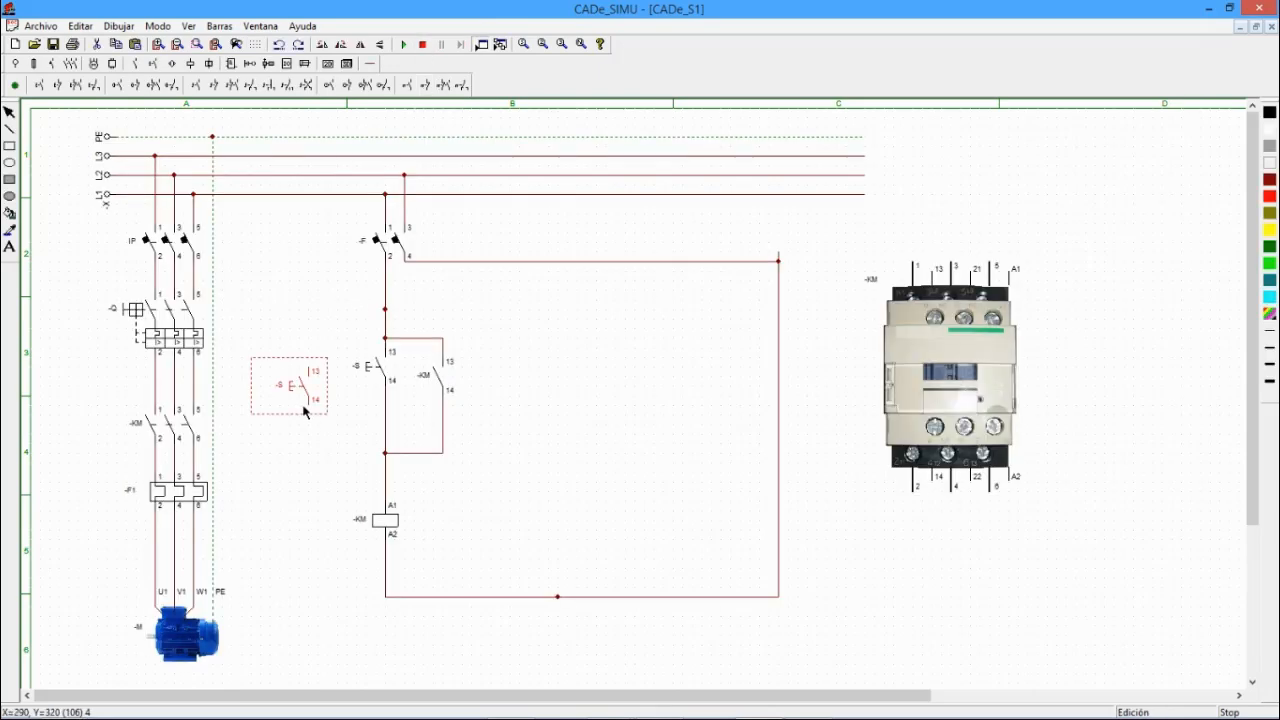
- Simulate with -F, IP and -Q closed, start the motor from -S, cut the control supply with -F, and stop the simulation
left_click(403, 45)
left_click(397, 235)
left_click(163, 250)
left_click(168, 338)
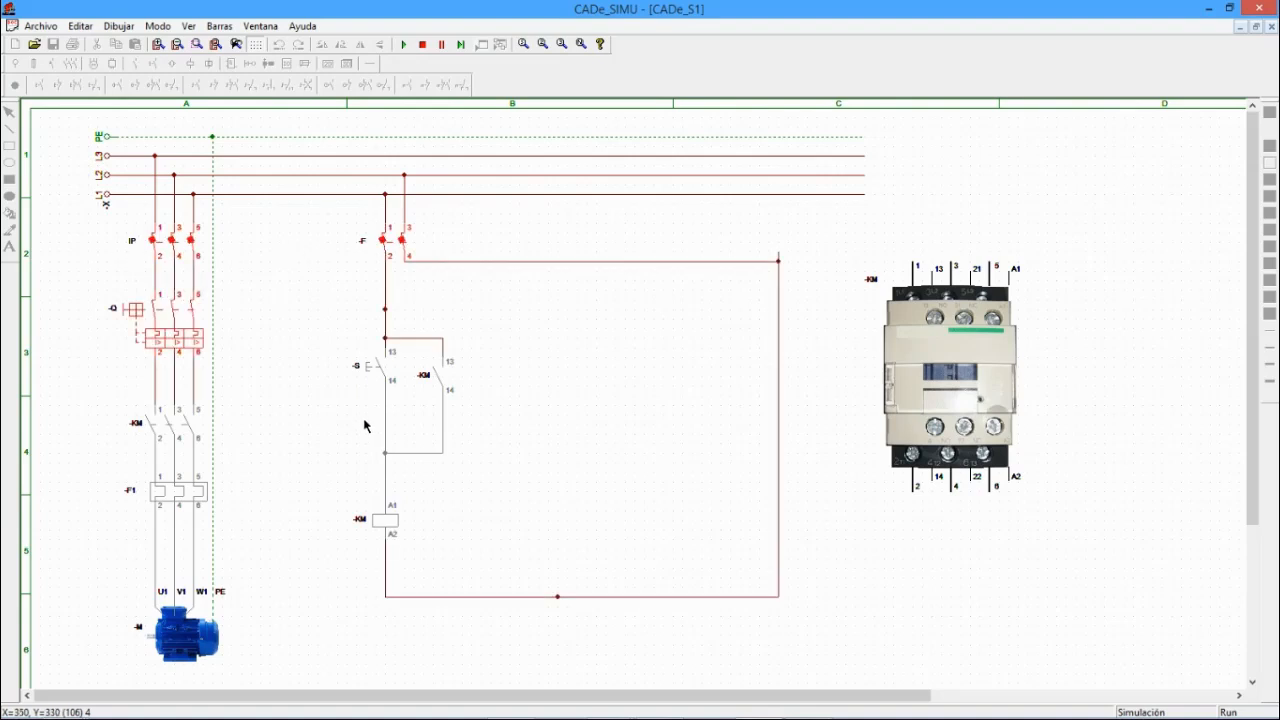
left_click(369, 365)
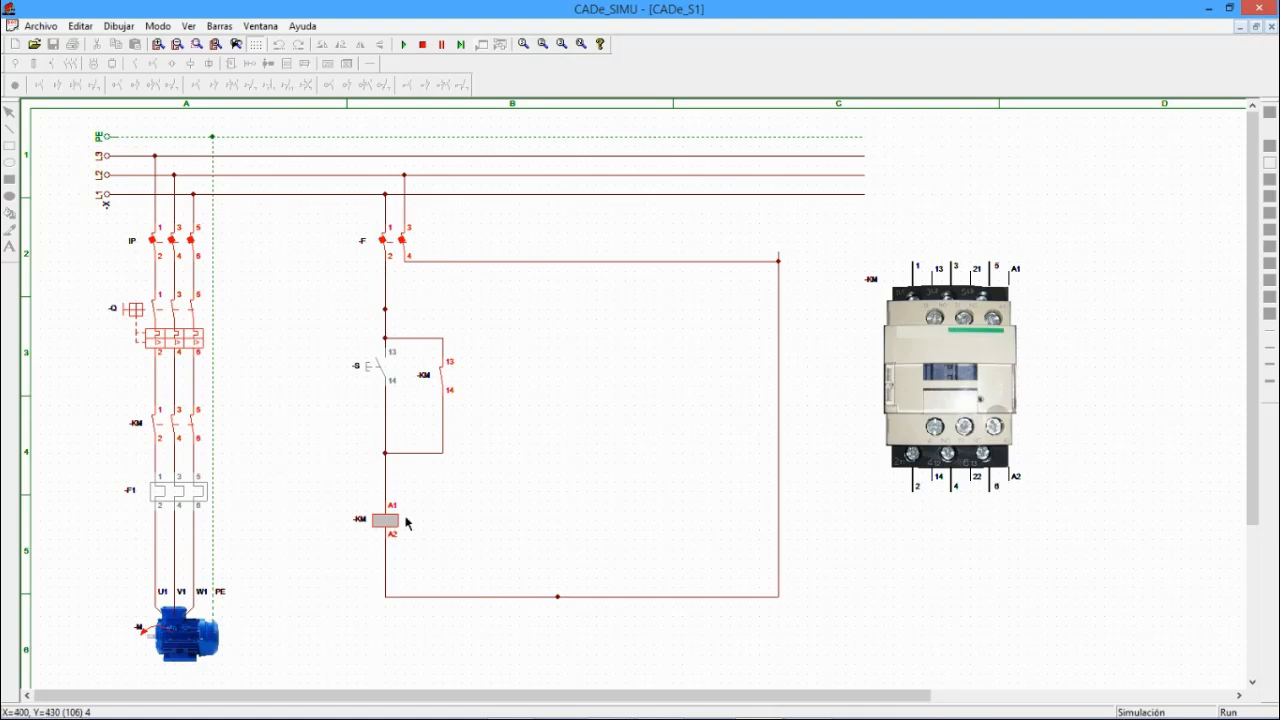
left_click(385, 240)
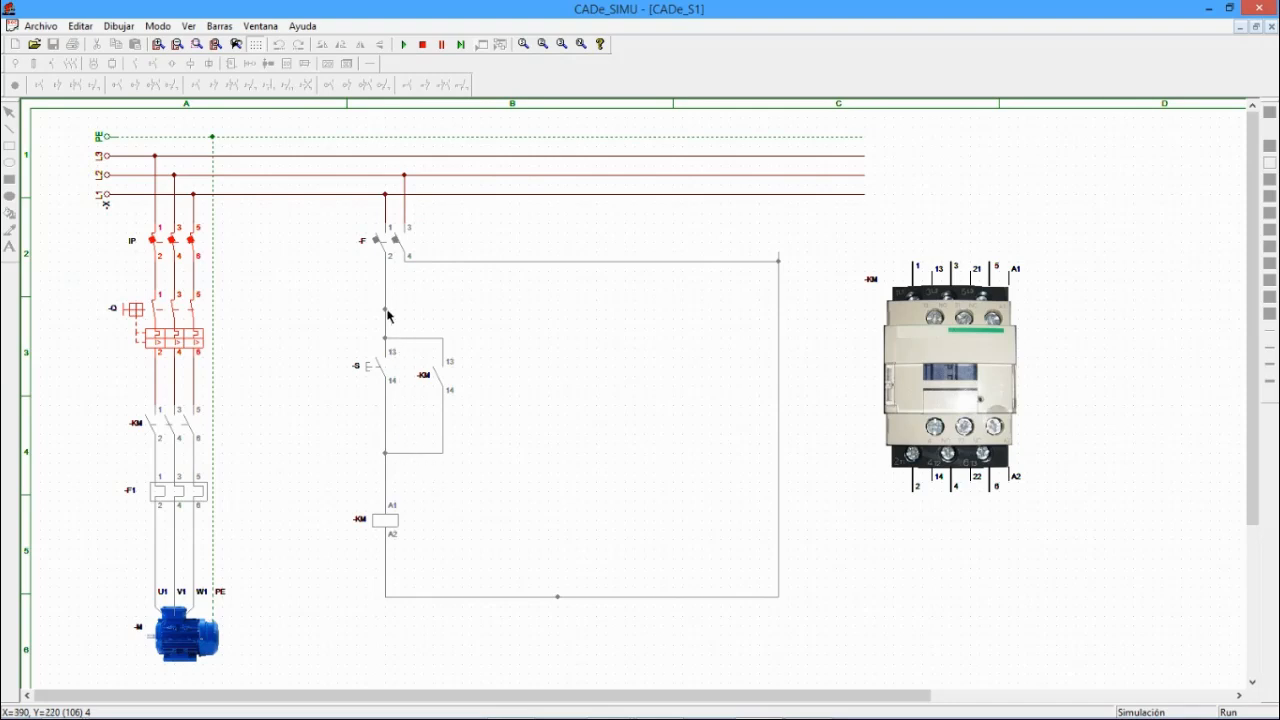
left_click(422, 44)
- Delete the junction node and the wire between terminal 2 of -F and the parallel -S and -KM contacts
left_click(391, 313)
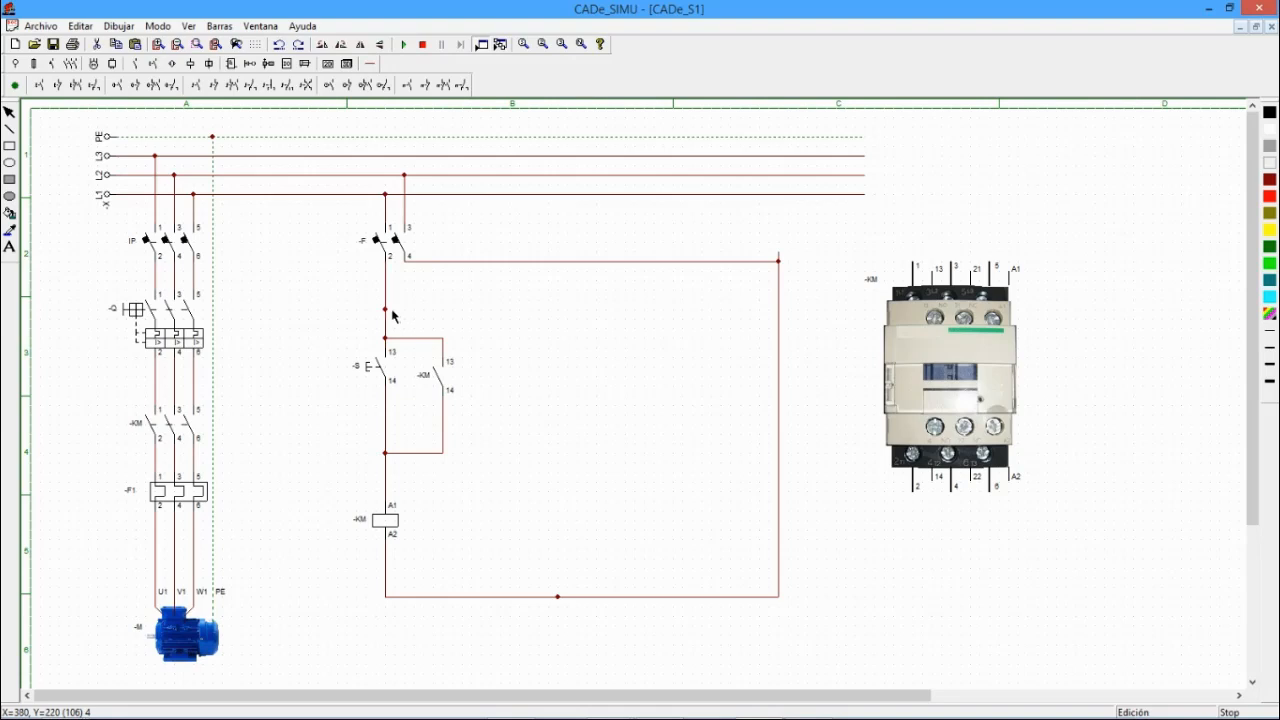
key("Delete")
left_click(388, 312)
key("Delete")
left_click(391, 323)
left_click(377, 297)
- Place a normally closed mushroom-head contact and a normally closed pushbutton contact in the free area beside the self-holding -KM contact
left_click(117, 85)
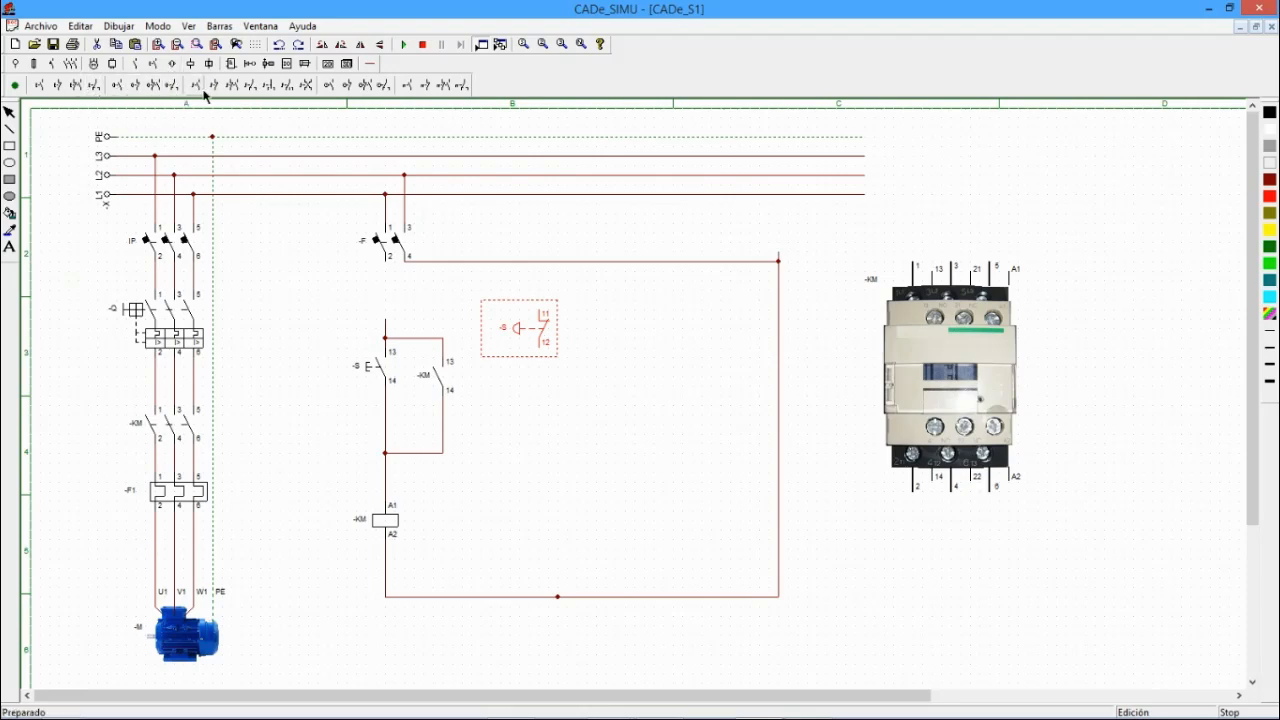
left_click(62, 86)
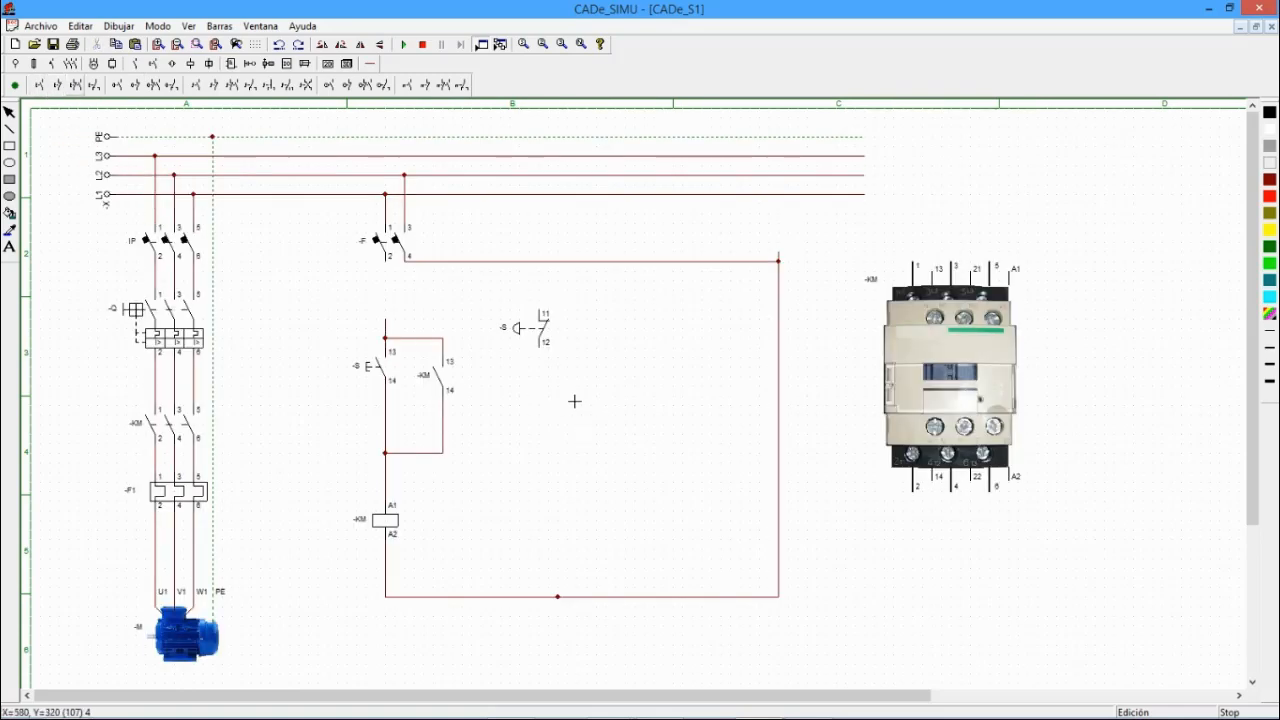
left_click(543, 418)
left_click(543, 416)
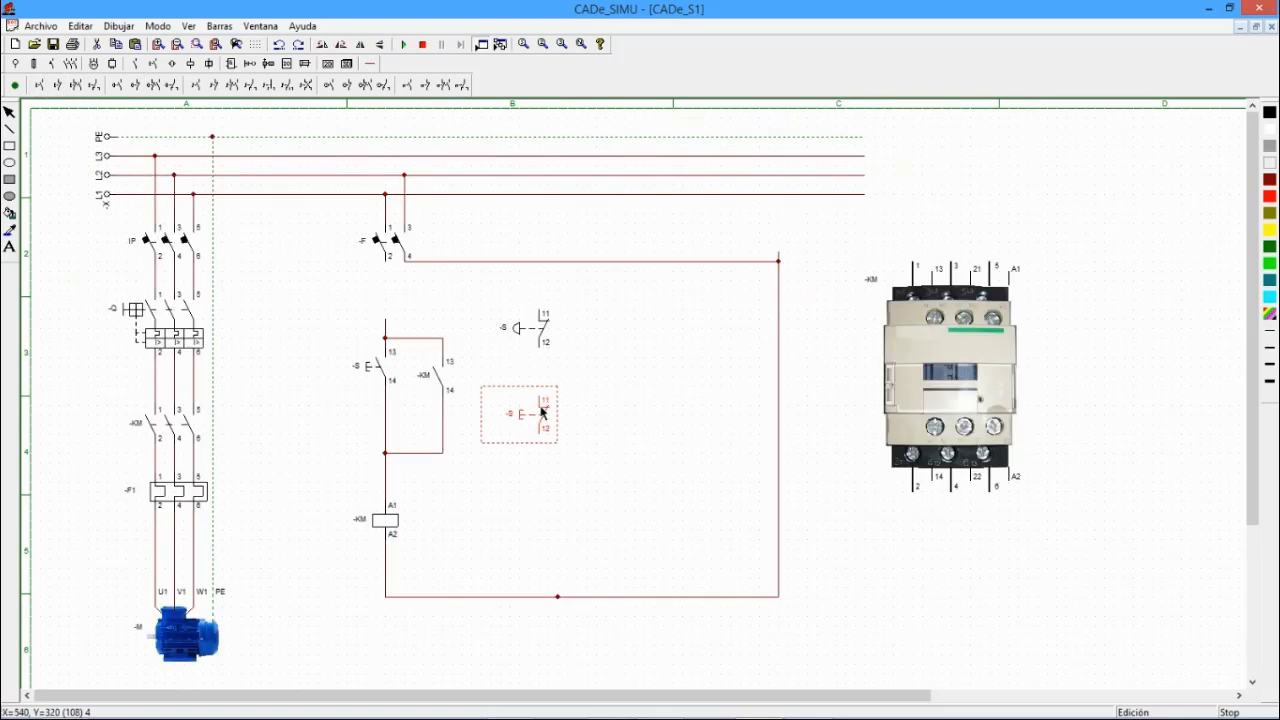
left_click_drag(548, 409, 543, 401)
left_click(570, 308)
left_click_drag(529, 327, 529, 337)
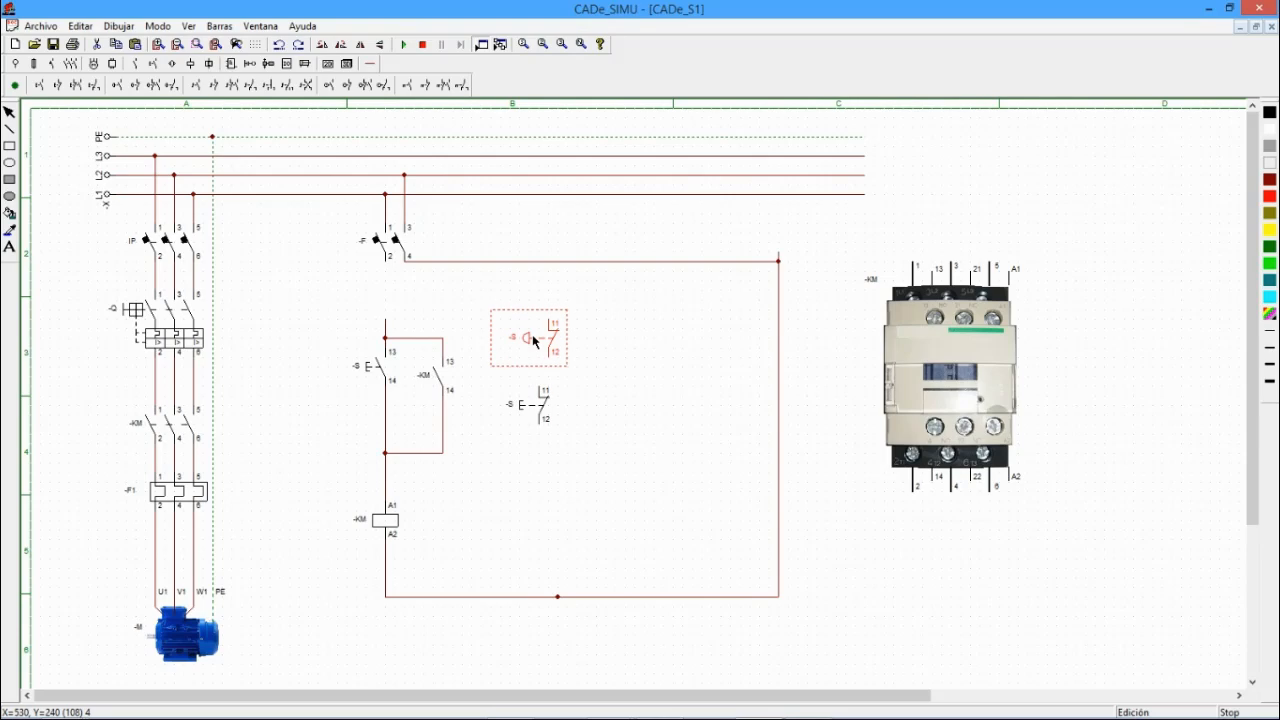
- Insert a realistic pushbutton image beside the two loose contacts and set its image type to Pulsador rojo
left_click(347, 64)
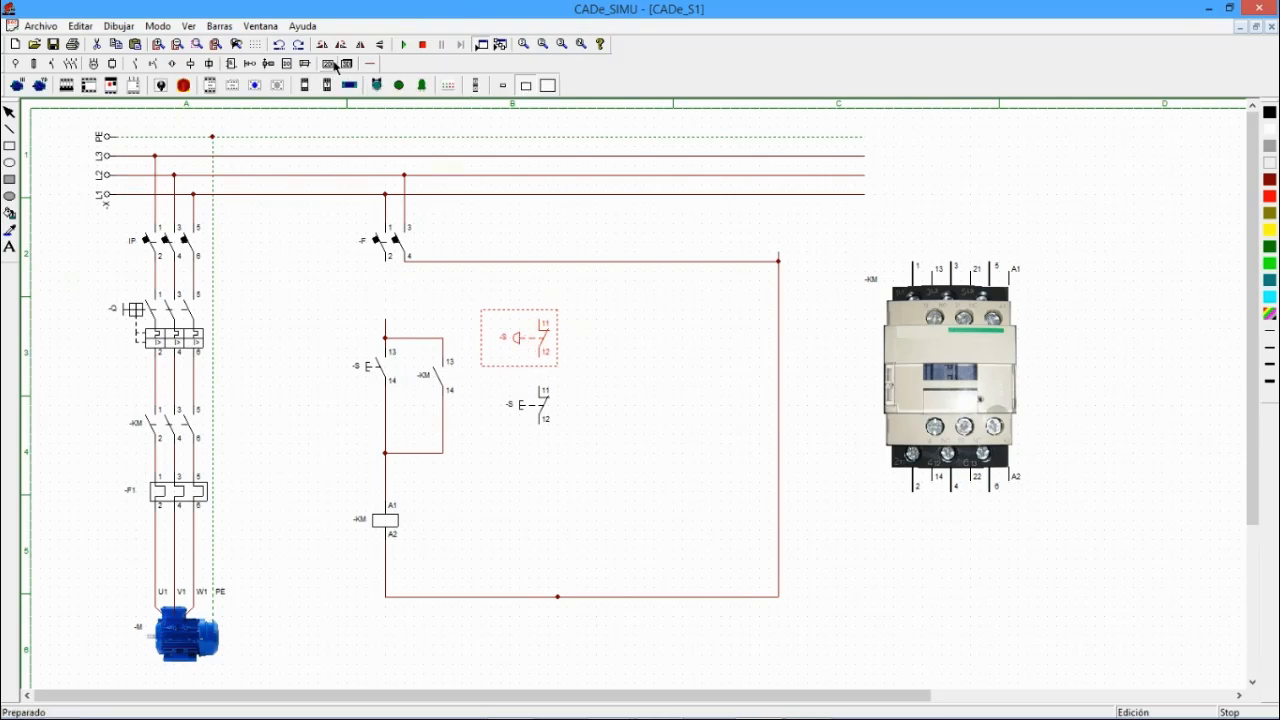
left_click(376, 86)
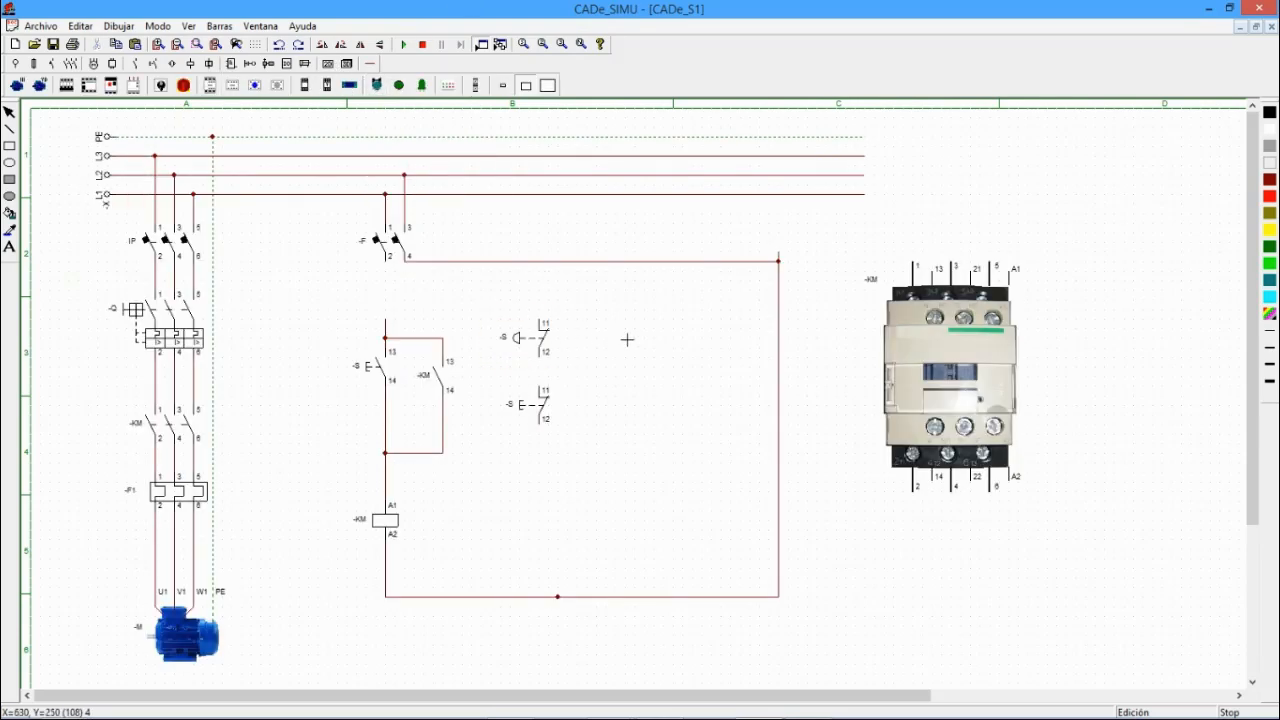
left_click(627, 340)
left_click(661, 379)
double_click(661, 379)
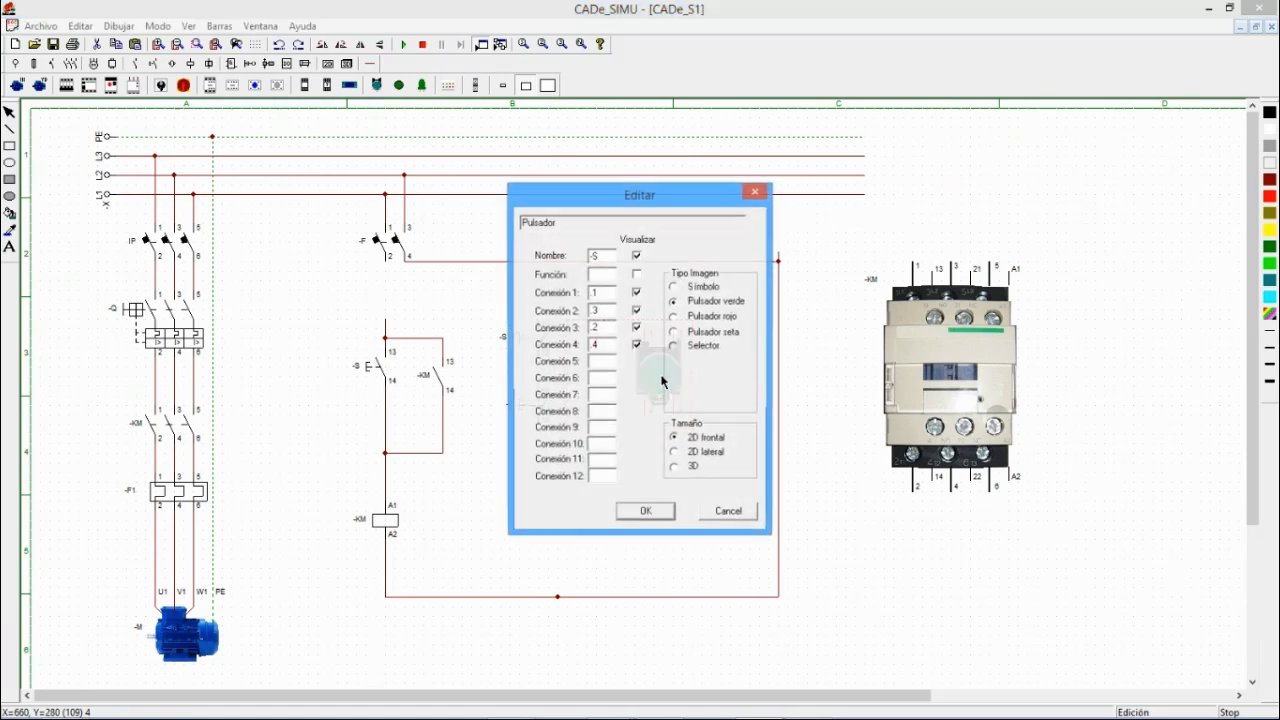
left_click(675, 316)
left_click(646, 513)
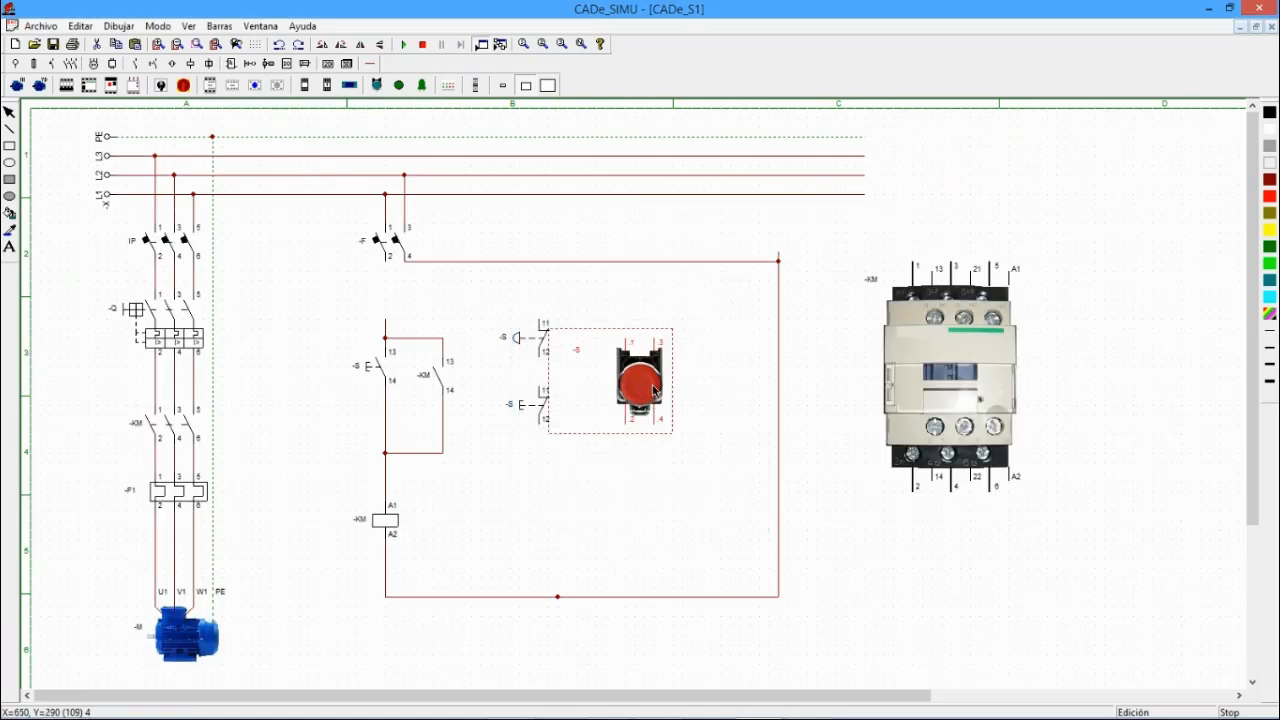
- Change the pushbutton image to Pulsador seta in 3D size, and delete it from the drawing
double_click(655, 386)
left_click(674, 332)
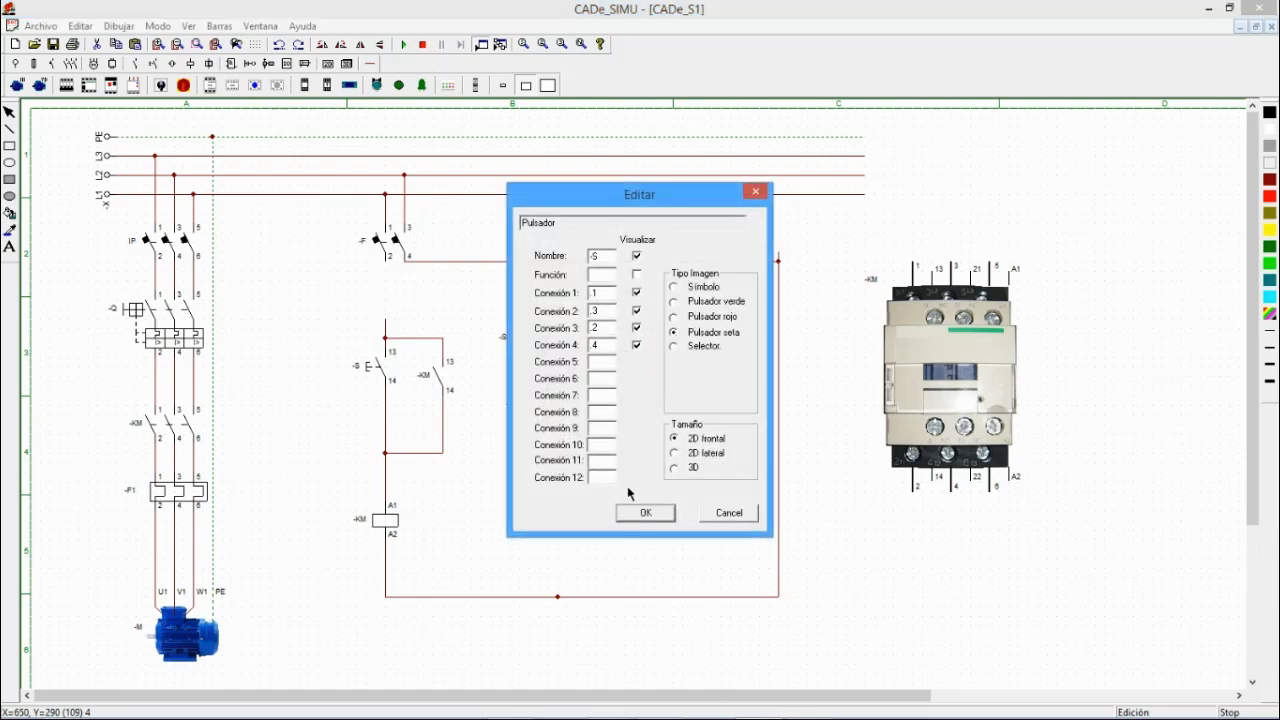
left_click(651, 515)
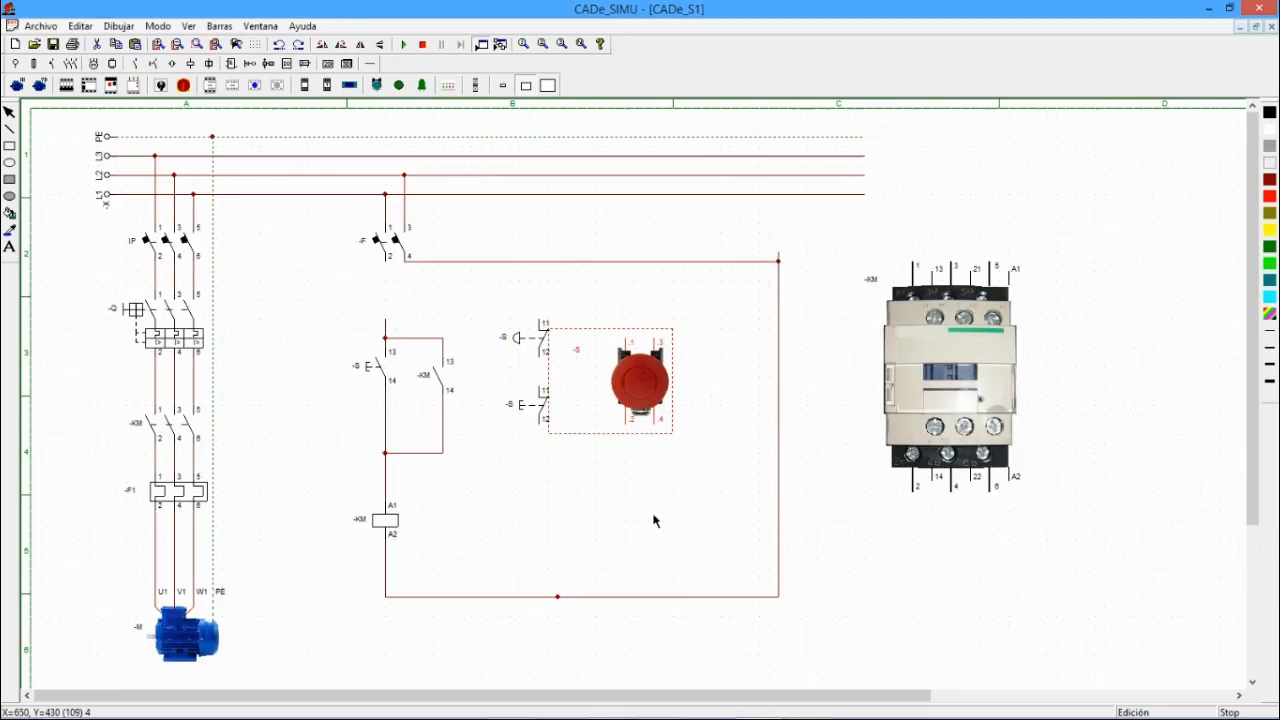
double_click(617, 400)
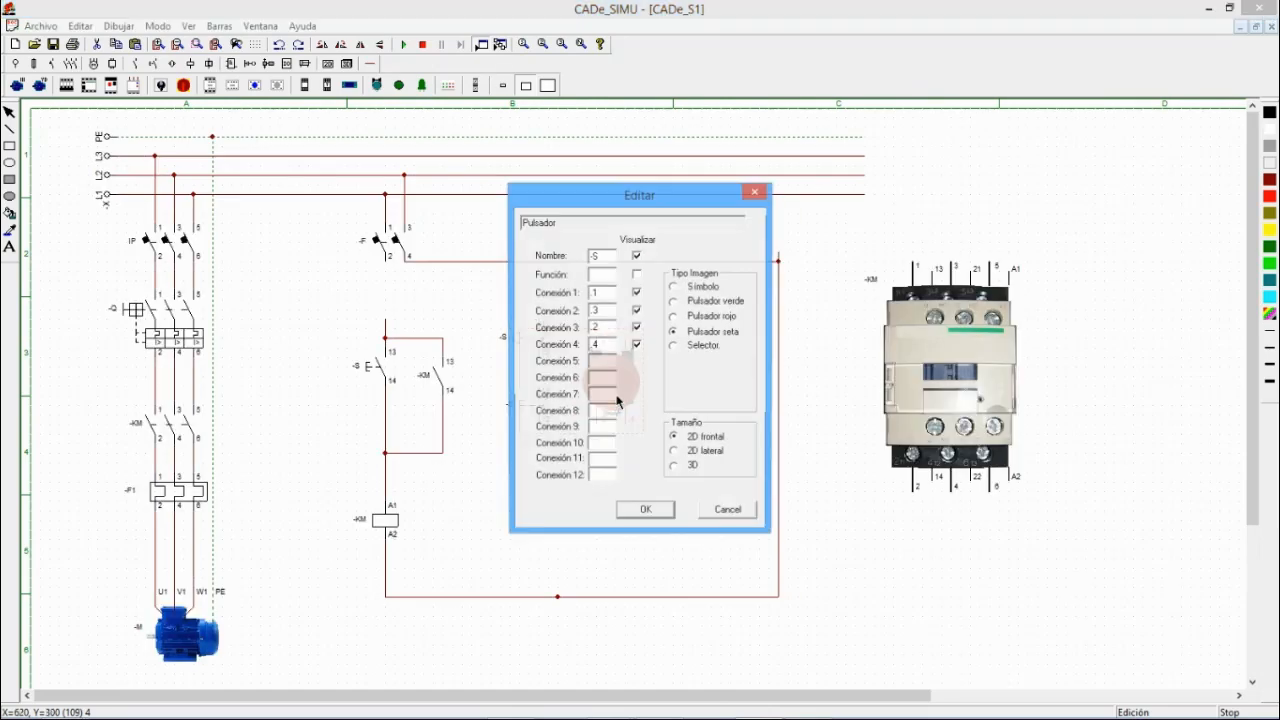
left_click(674, 468)
left_click(646, 513)
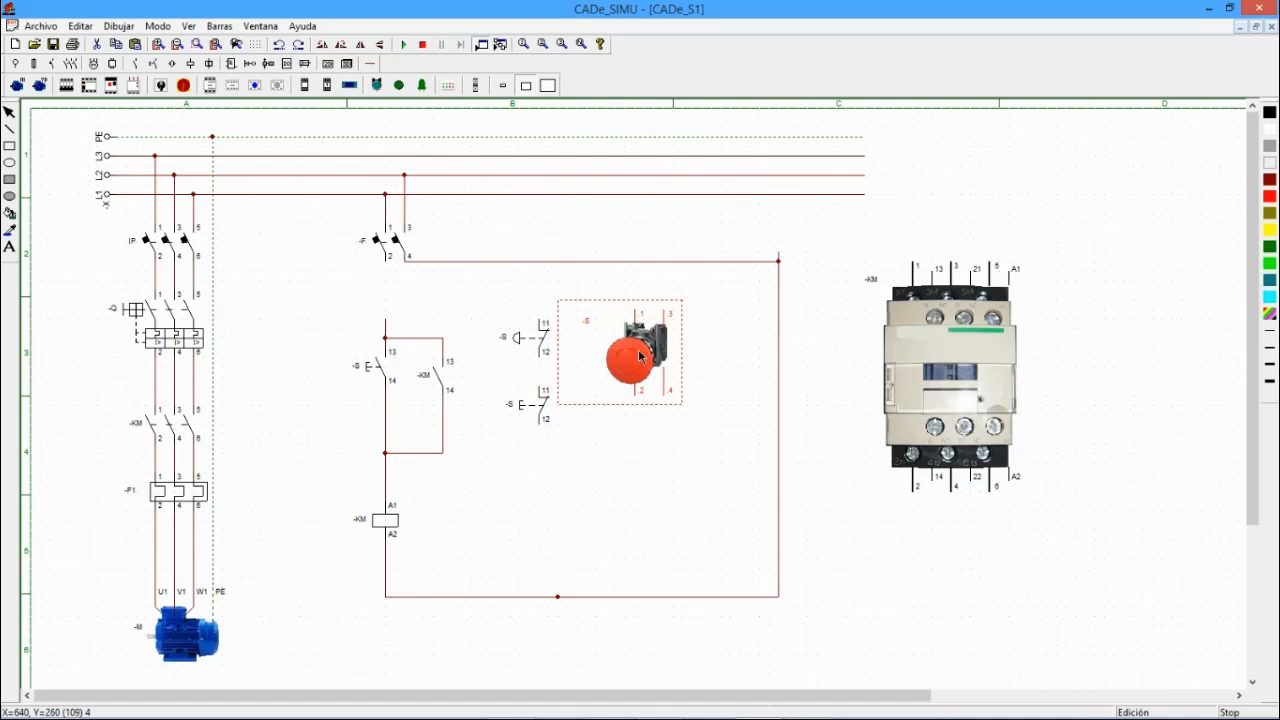
key("Delete")
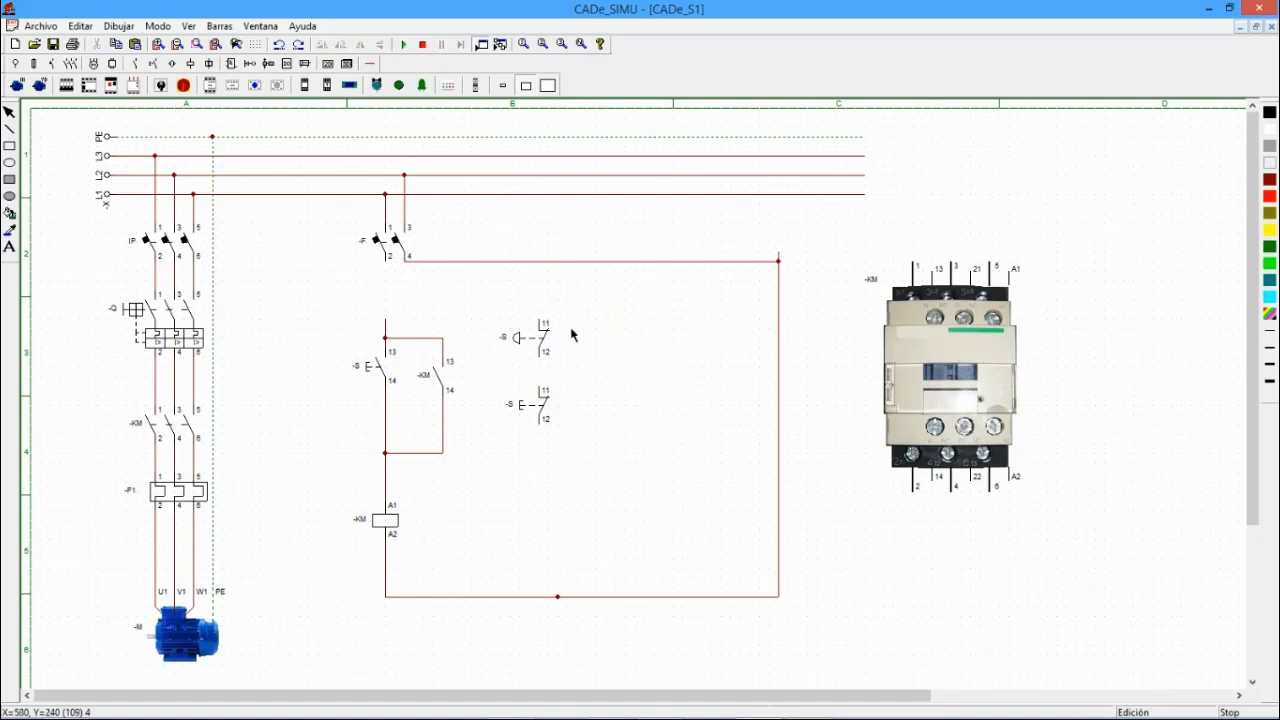
- Try the normally closed mushroom-head contact in the gap below terminal 2 of -F, and move it back out of the branch
left_click_drag(541, 407, 570, 427)
left_click_drag(537, 346, 528, 335)
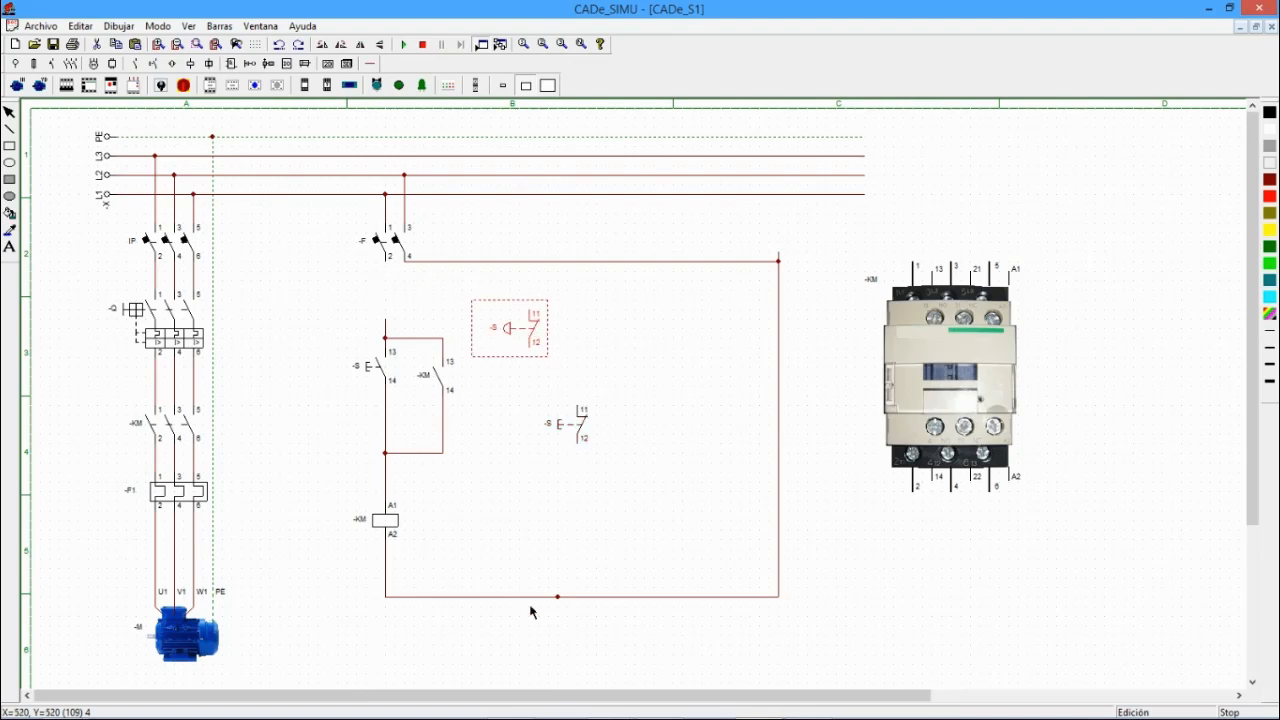
left_click(576, 434)
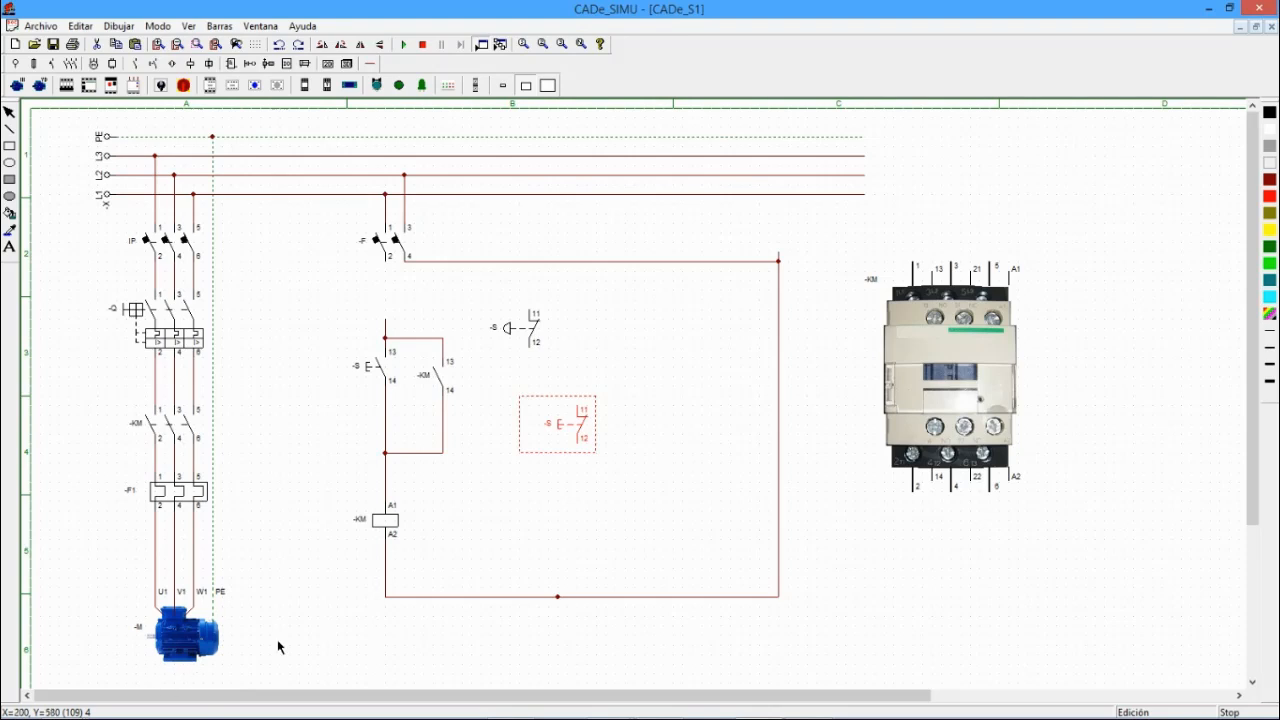
left_click(522, 332)
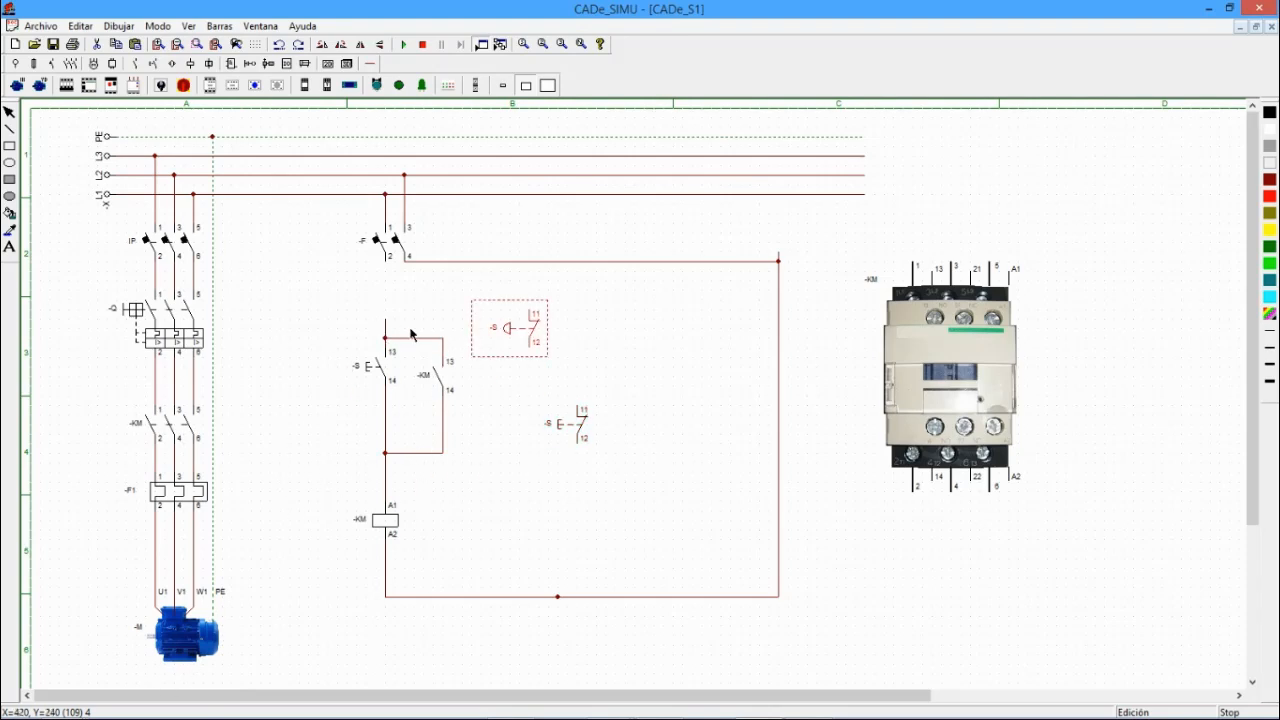
key("Delete")
left_click(371, 287)
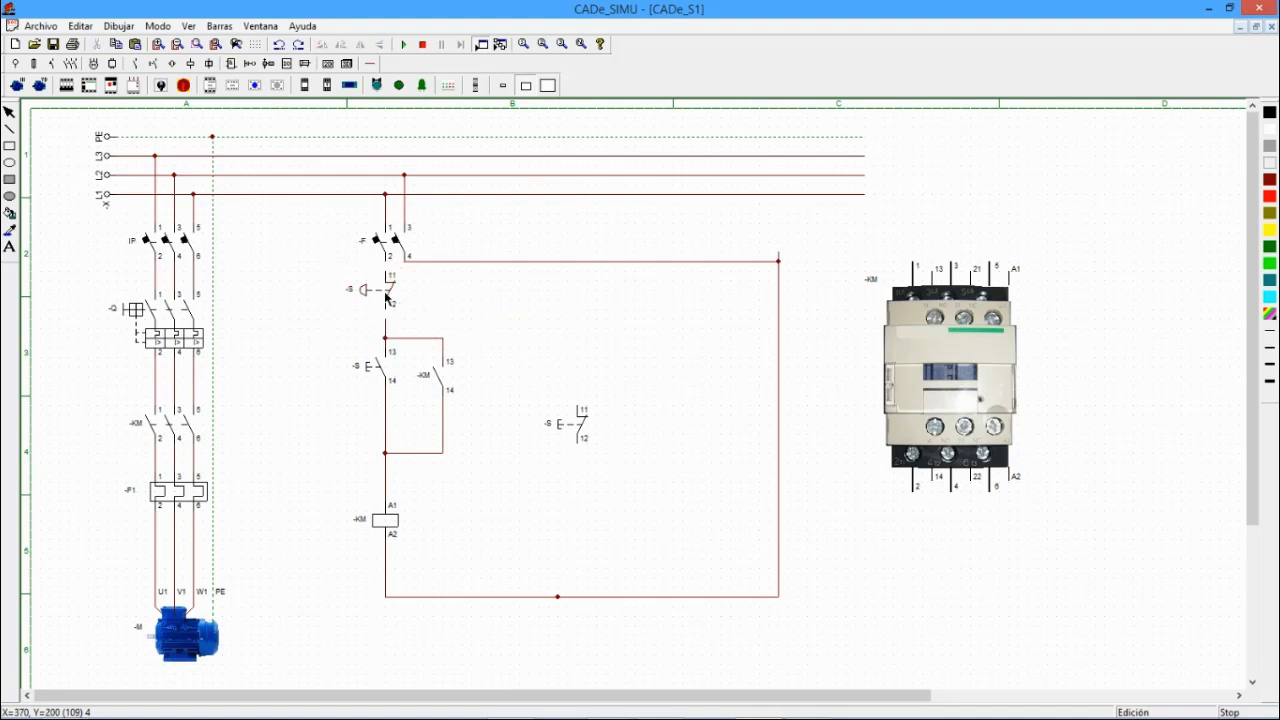
left_click_drag(386, 297, 603, 235)
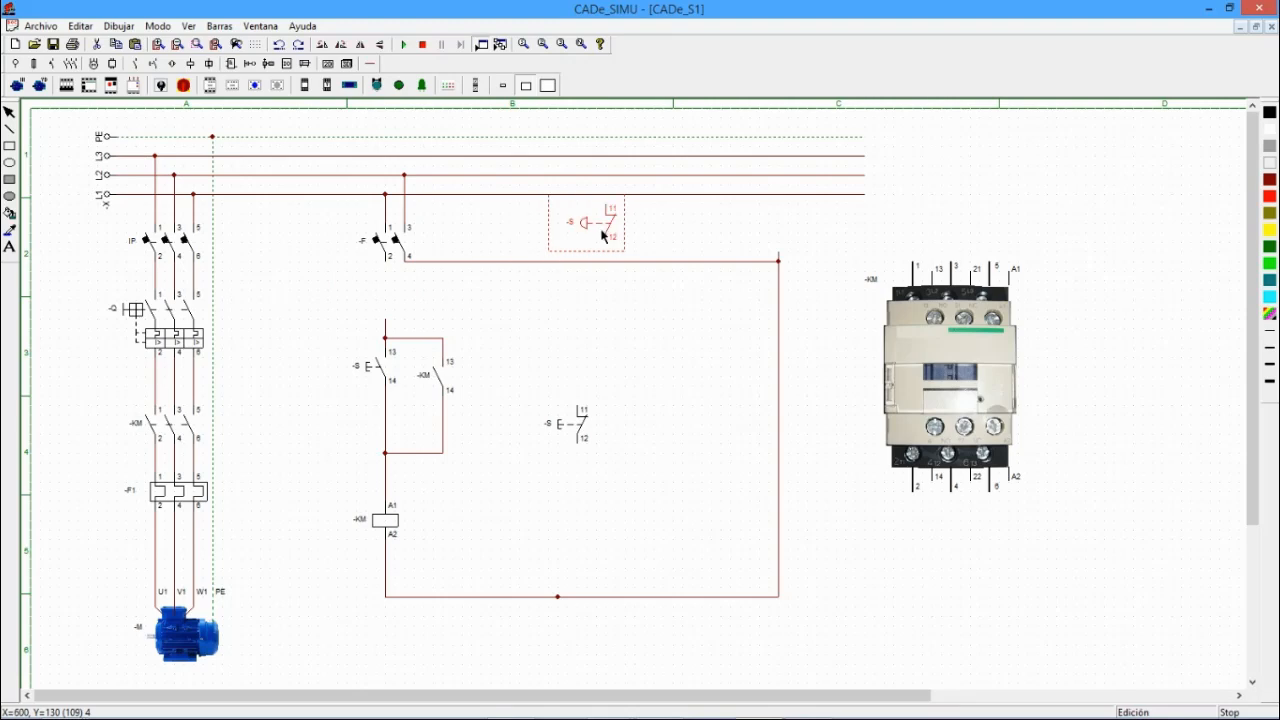
- Move the normally closed pushbutton contact into the gap below -F and wire it between terminal 2 and the parallel -S and -KM contacts
left_click_drag(568, 436, 374, 298)
left_click(523, 327)
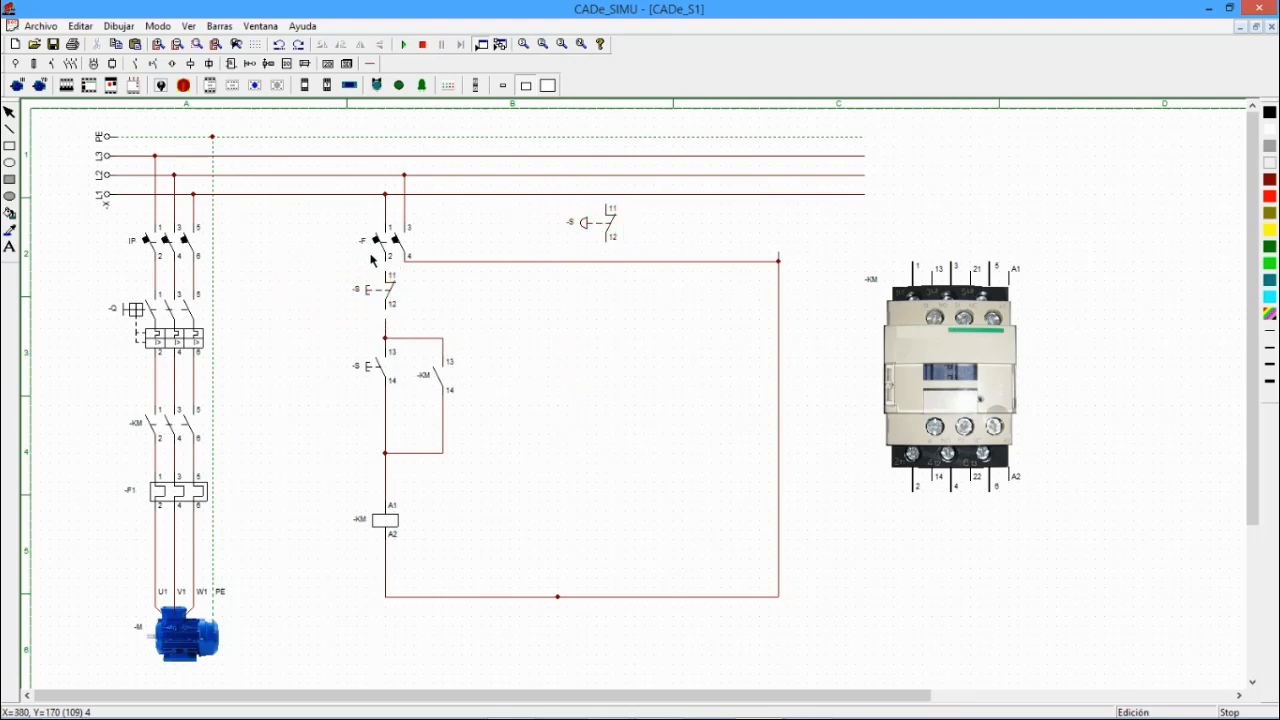
left_click(370, 63)
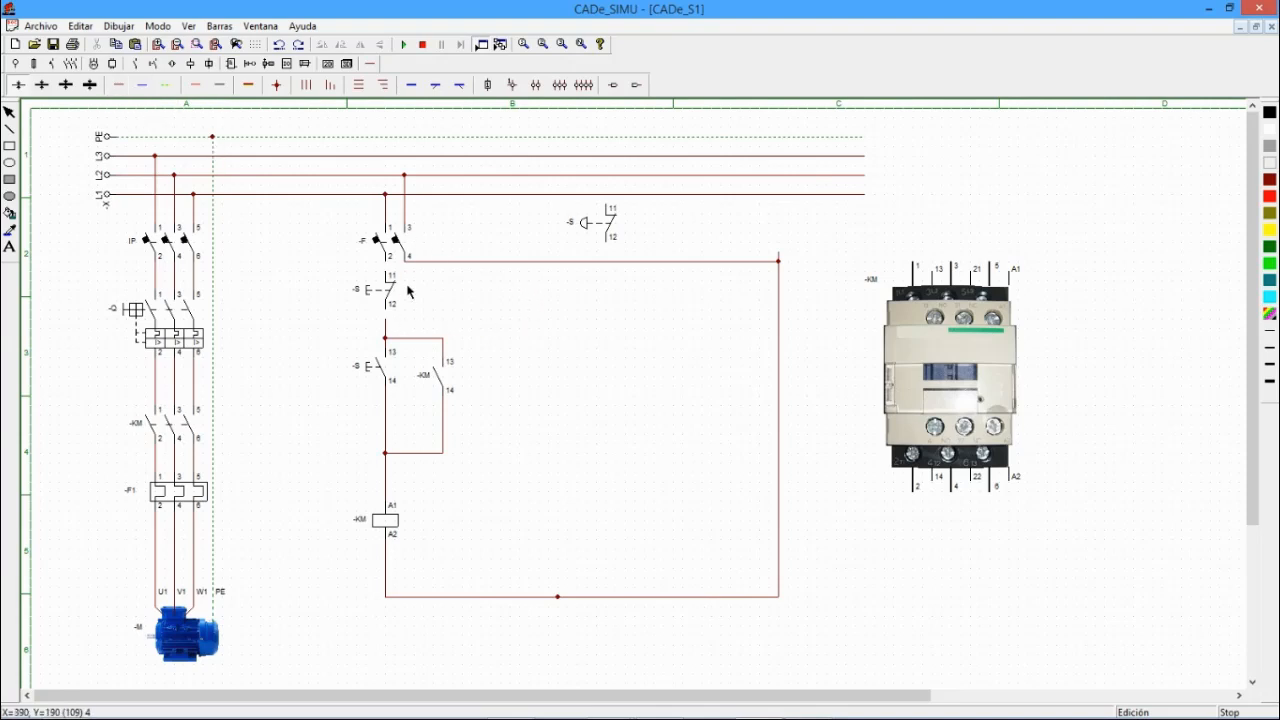
left_click(118, 84)
right_click(391, 321)
- Delete the loose mushroom-head contact and rename the wired normally closed pushbutton -S2
left_click(611, 224)
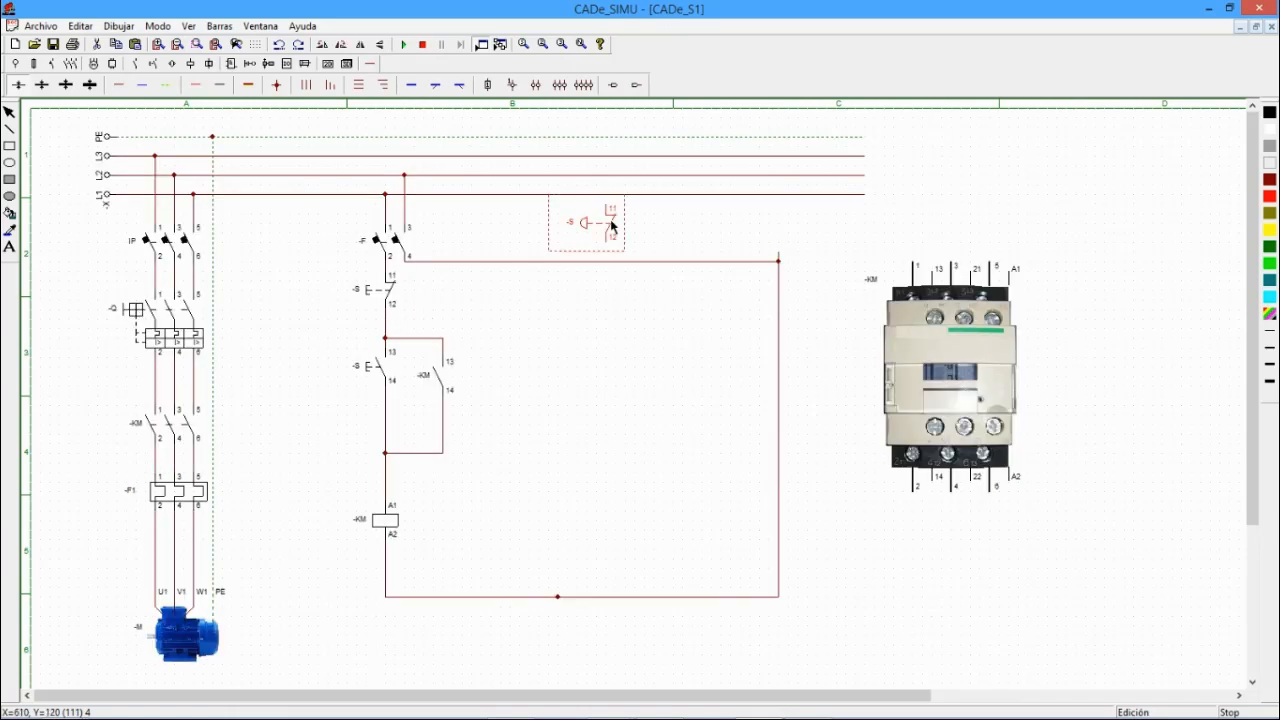
left_click_drag(611, 224, 394, 282)
double_click(394, 282)
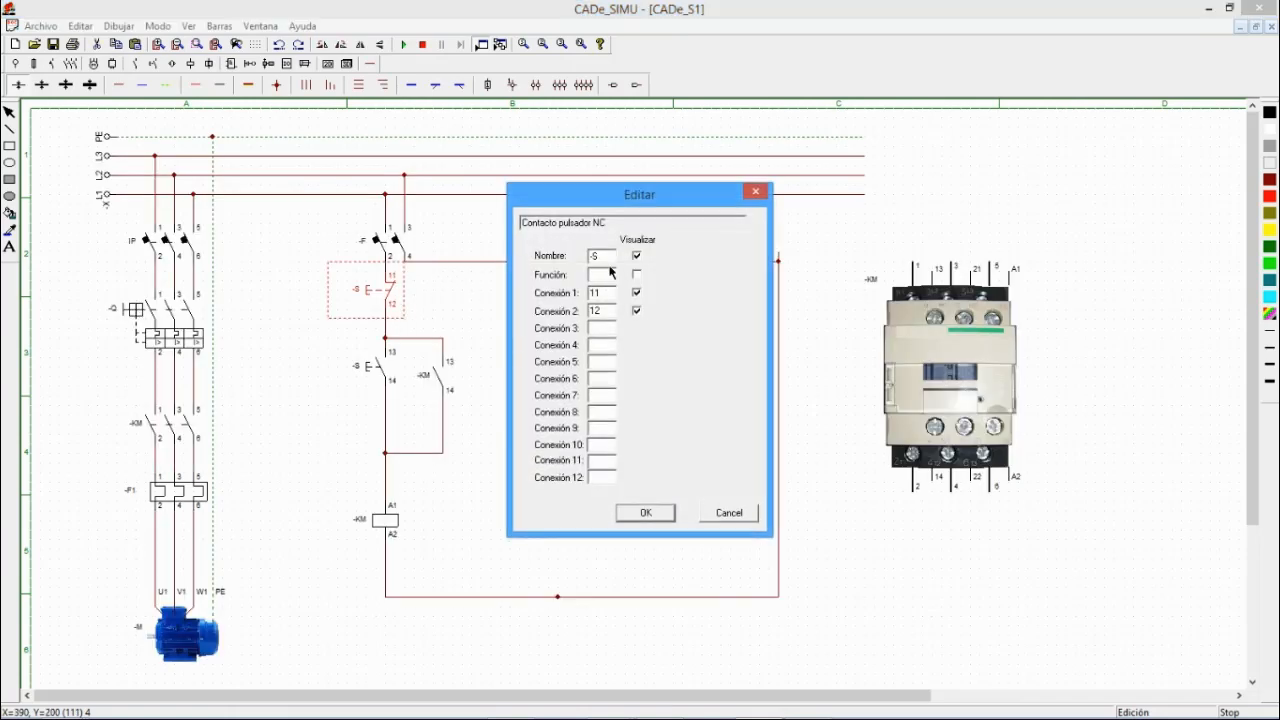
type("2")
left_click(646, 513)
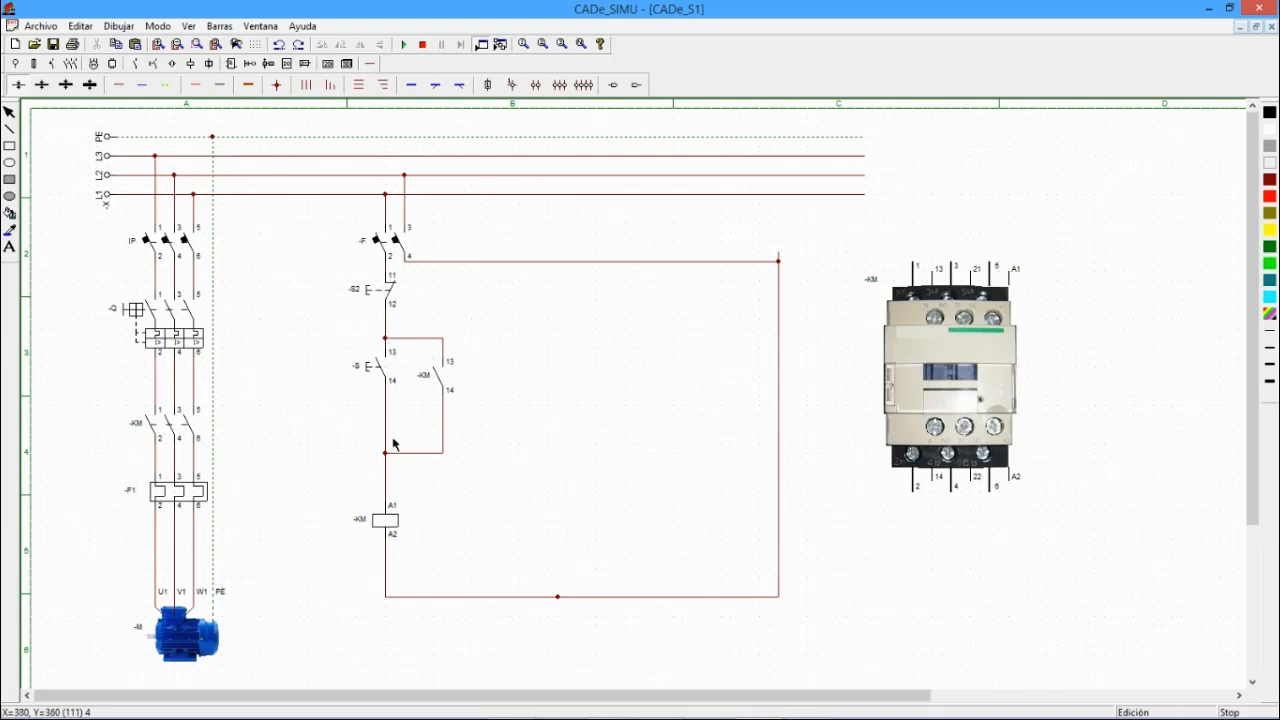
- Replace -S2 in the control branch with a new normally open pushbutton named -S1, setting -S2 aside in the free area
left_click(154, 64)
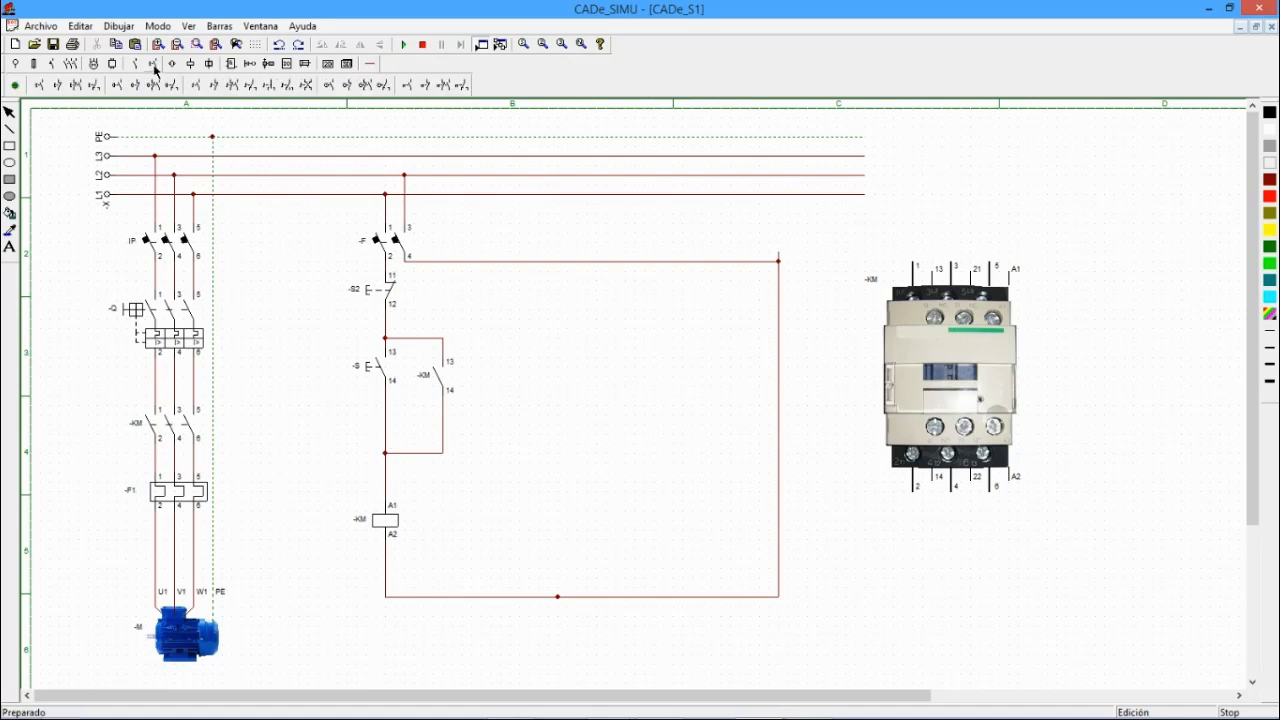
left_click(39, 85)
left_click(296, 294)
left_click_drag(366, 294, 538, 351)
double_click(268, 307)
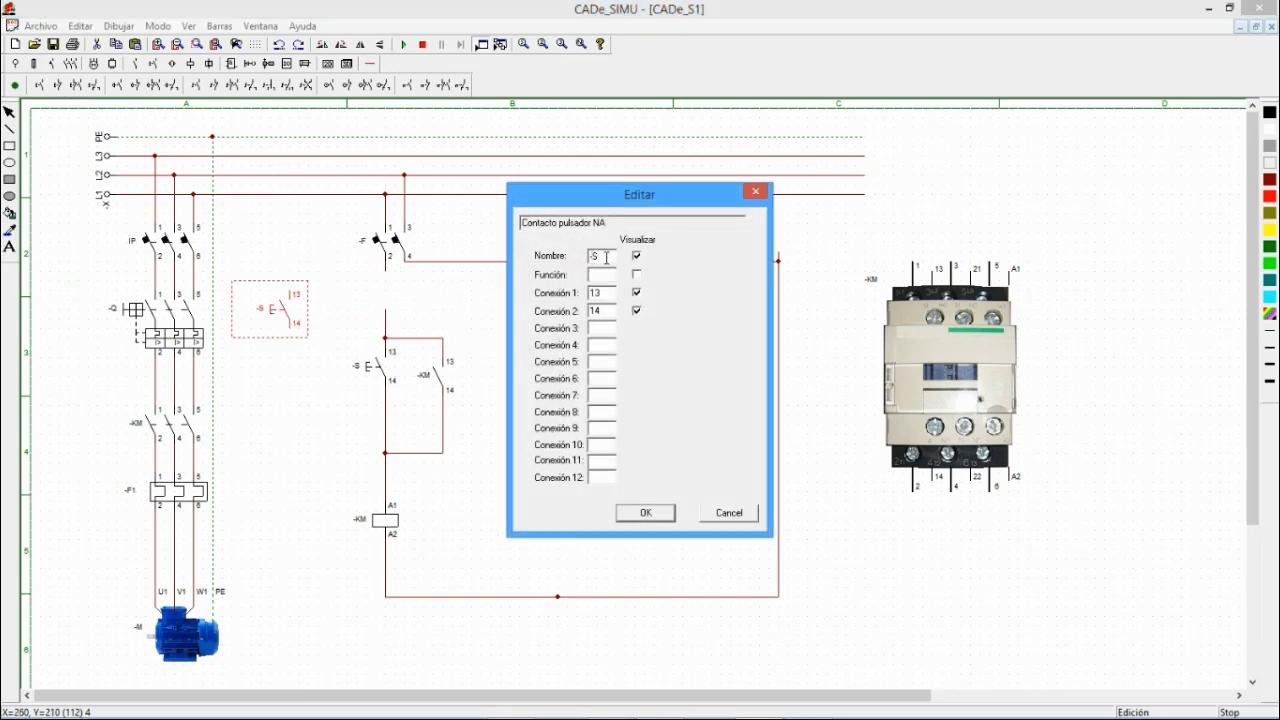
type("1")
left_click(645, 512)
left_click_drag(290, 296, 370, 293)
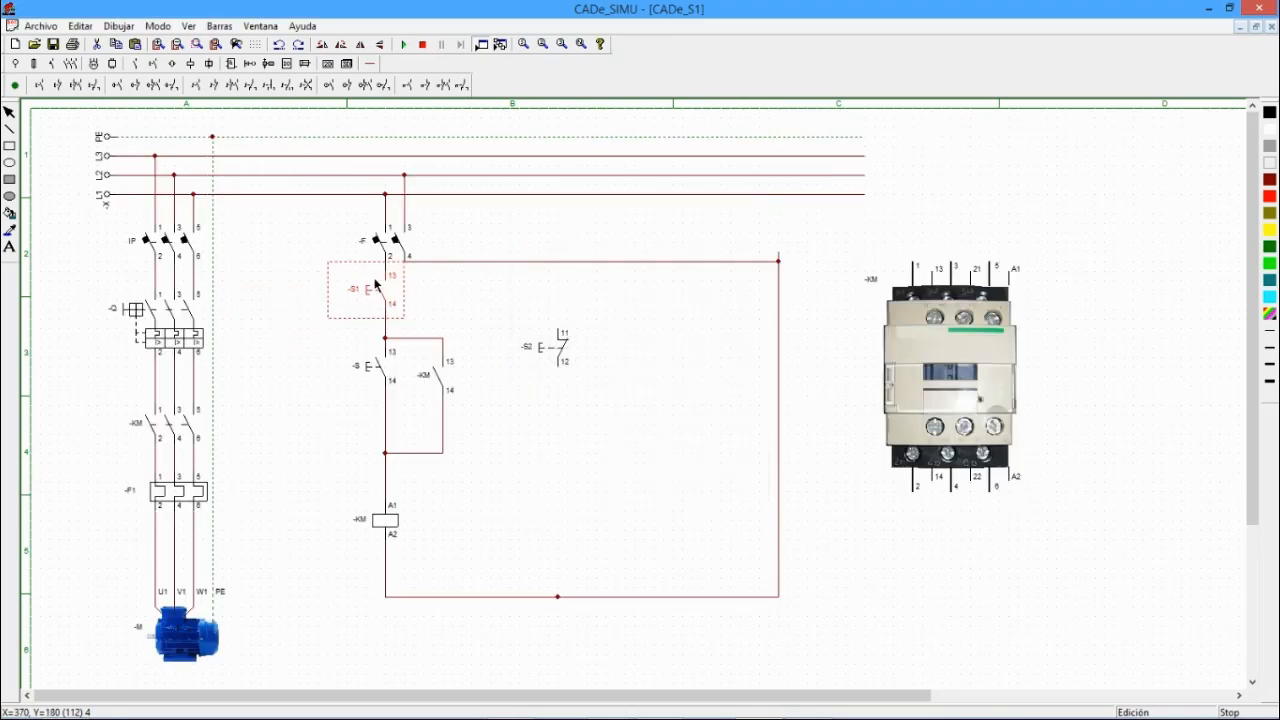
- Simulate with -F, IP and -Q closed, hold -S1 closed while starting the motor from -S, release -S1, and stop the simulation
left_click(404, 45)
left_click(383, 240)
left_click(182, 242)
left_click(172, 318)
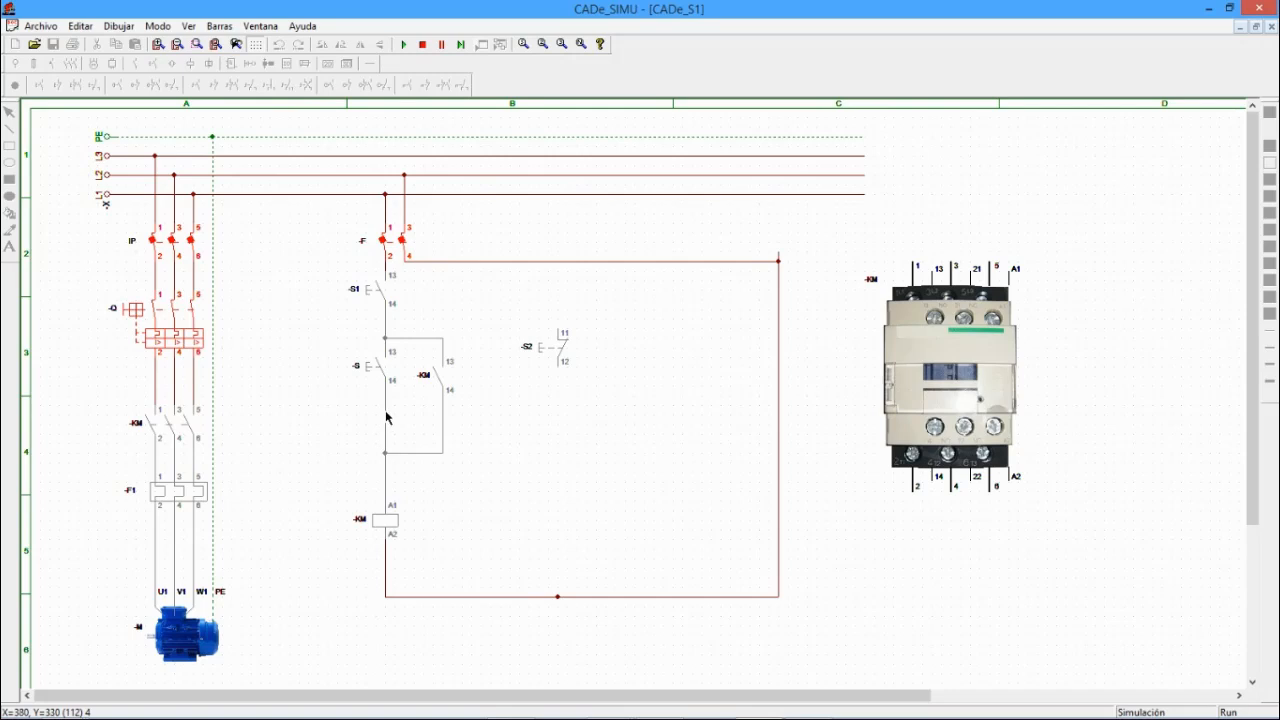
left_click(373, 291)
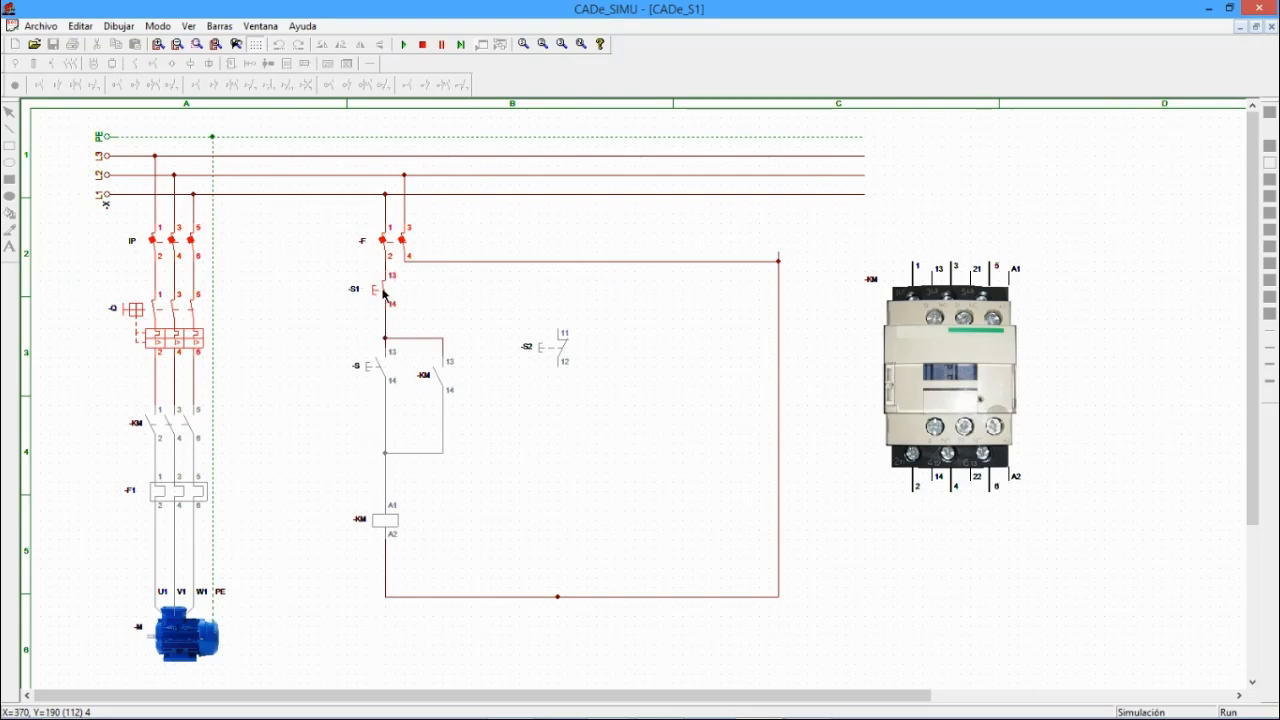
left_click(379, 363)
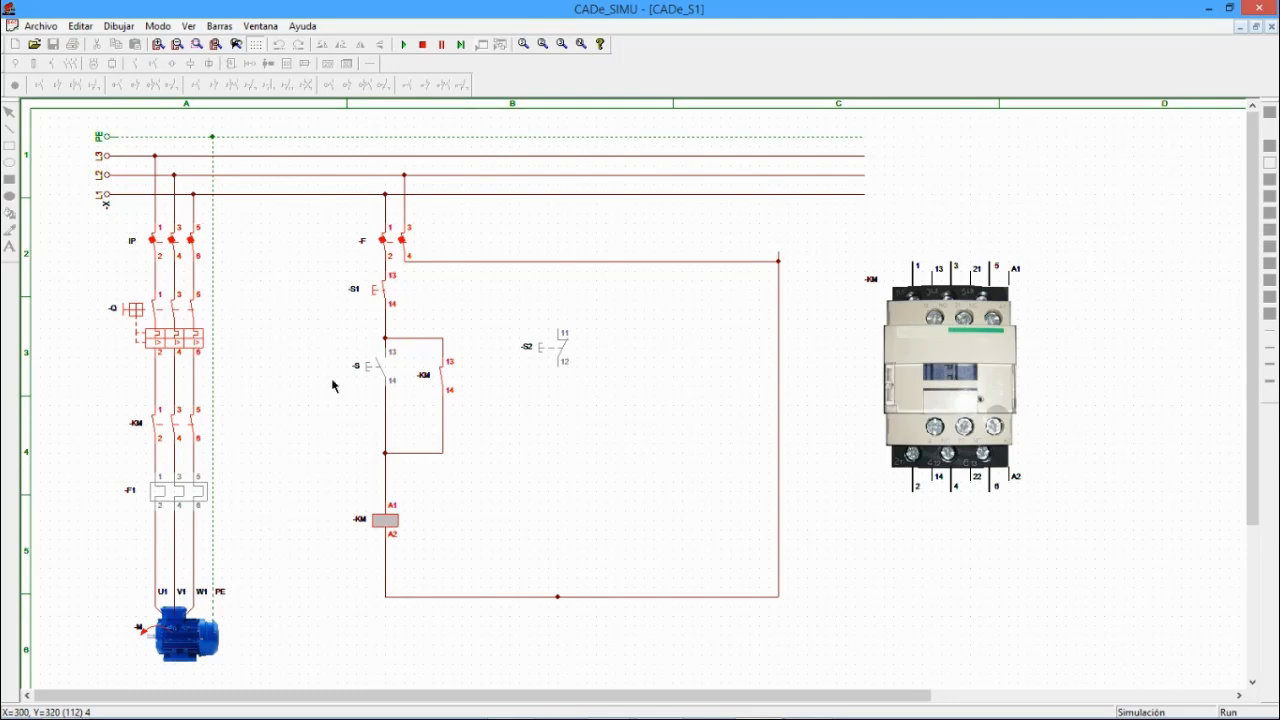
left_click(379, 291)
left_click(422, 44)
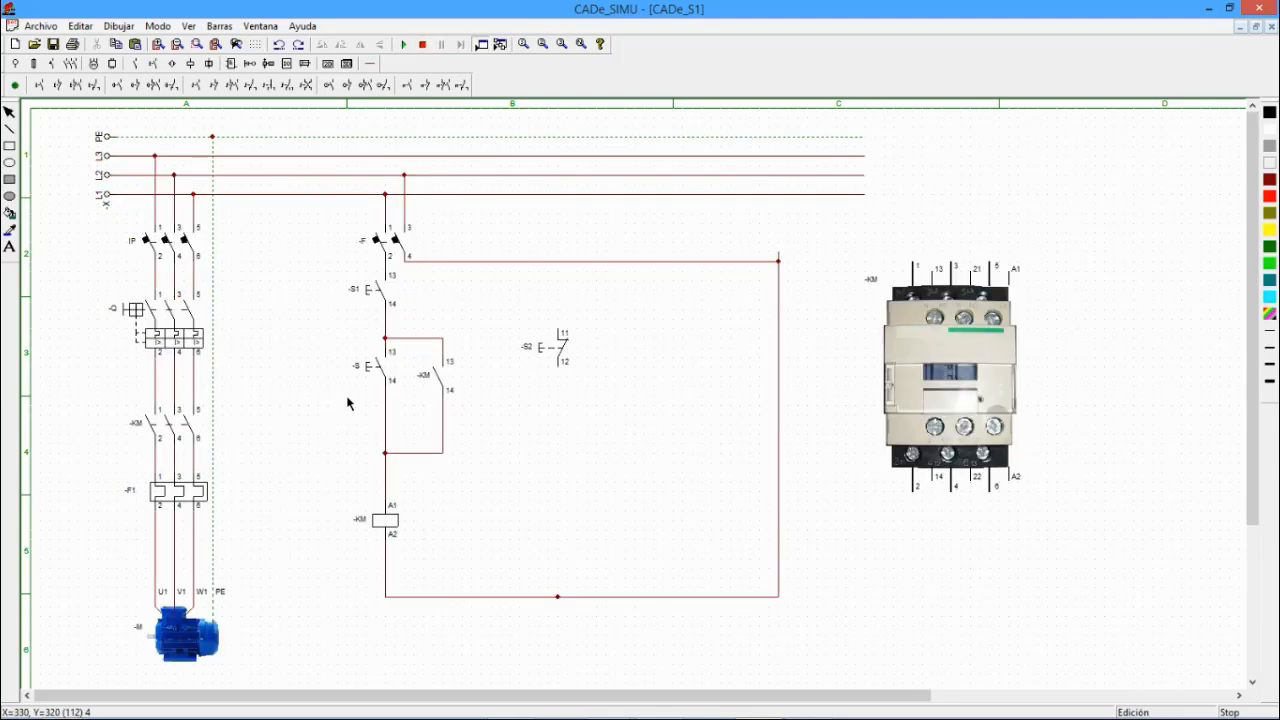
- Move -S1 out of the control branch to above the contactor image and put the normally closed -S2 back below -F
left_click_drag(380, 295, 1010, 190)
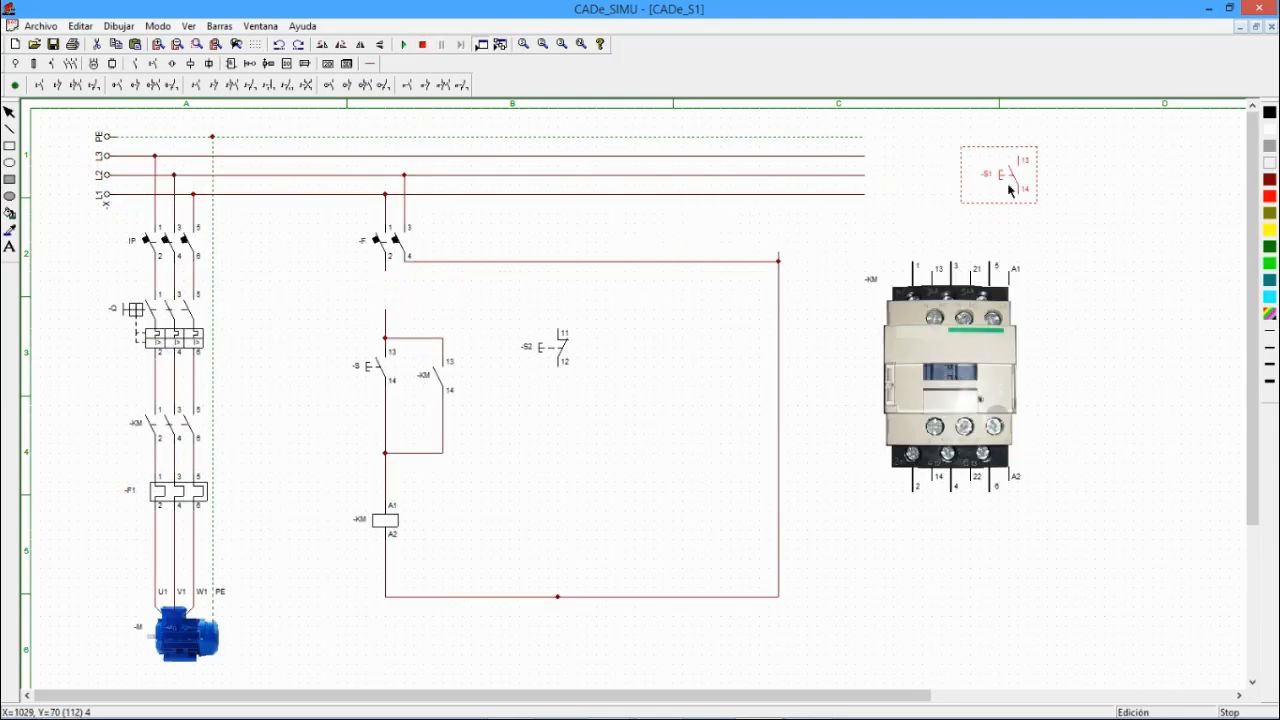
left_click_drag(561, 352, 394, 287)
left_click(567, 348)
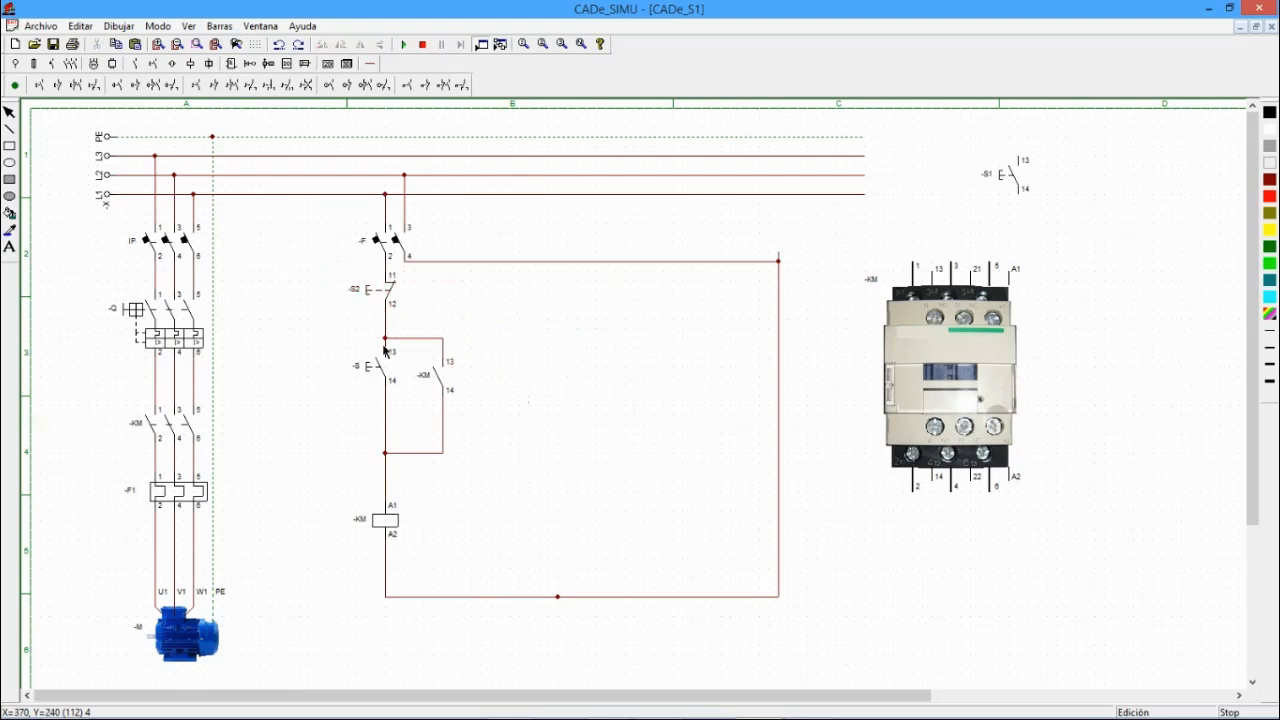
- Simulate with IP, -Q and -F closed, start the motor from -S, and stop it with -S2
left_click(403, 44)
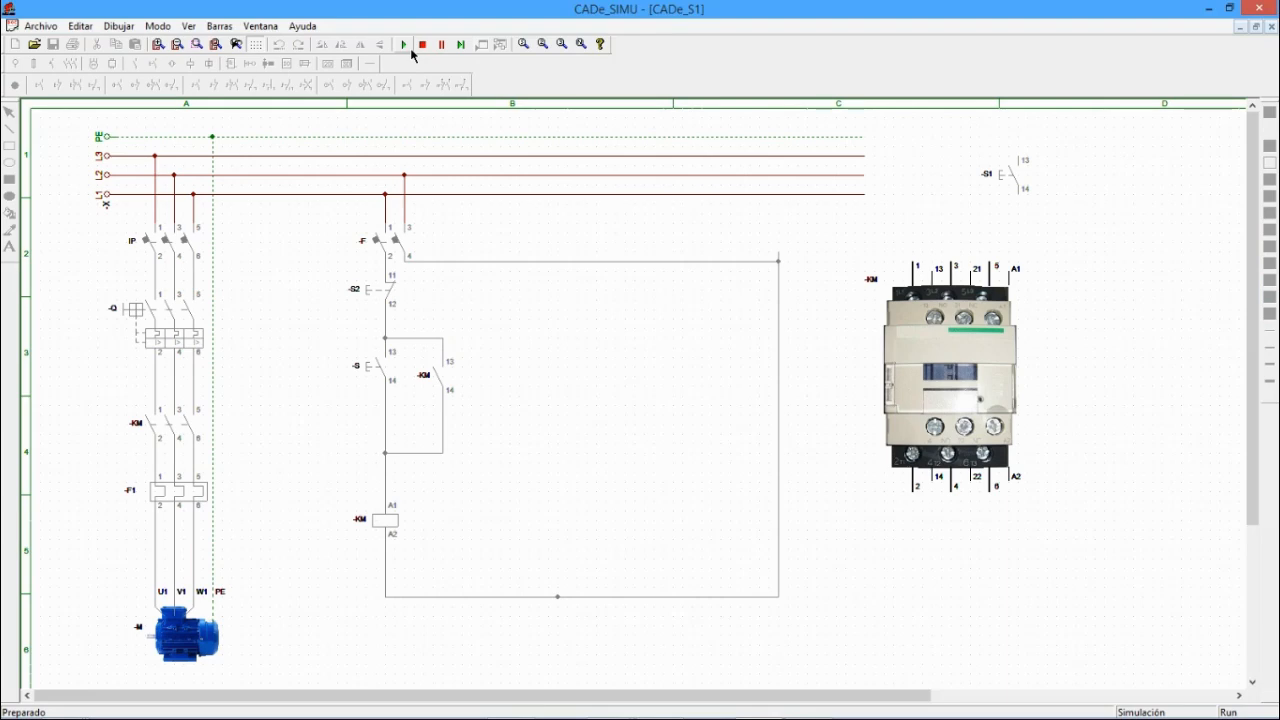
left_click(193, 247)
left_click(180, 336)
left_click(409, 250)
left_click(374, 368)
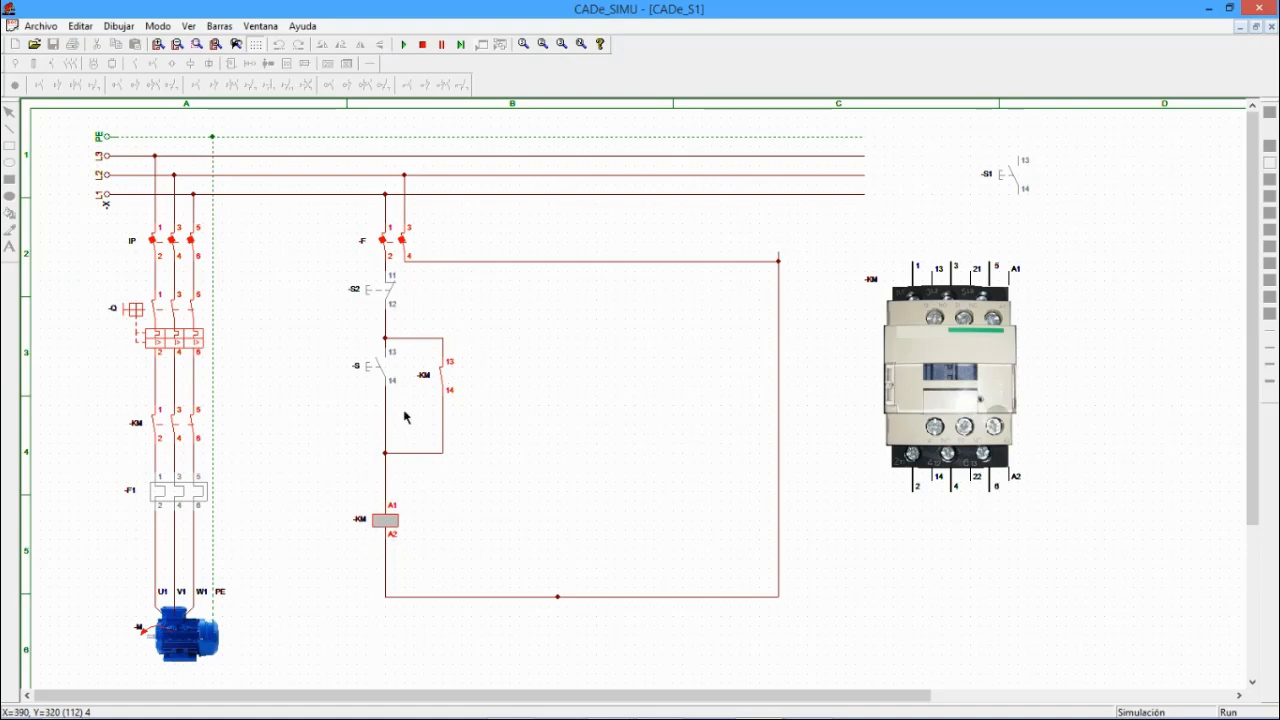
left_click(373, 291)
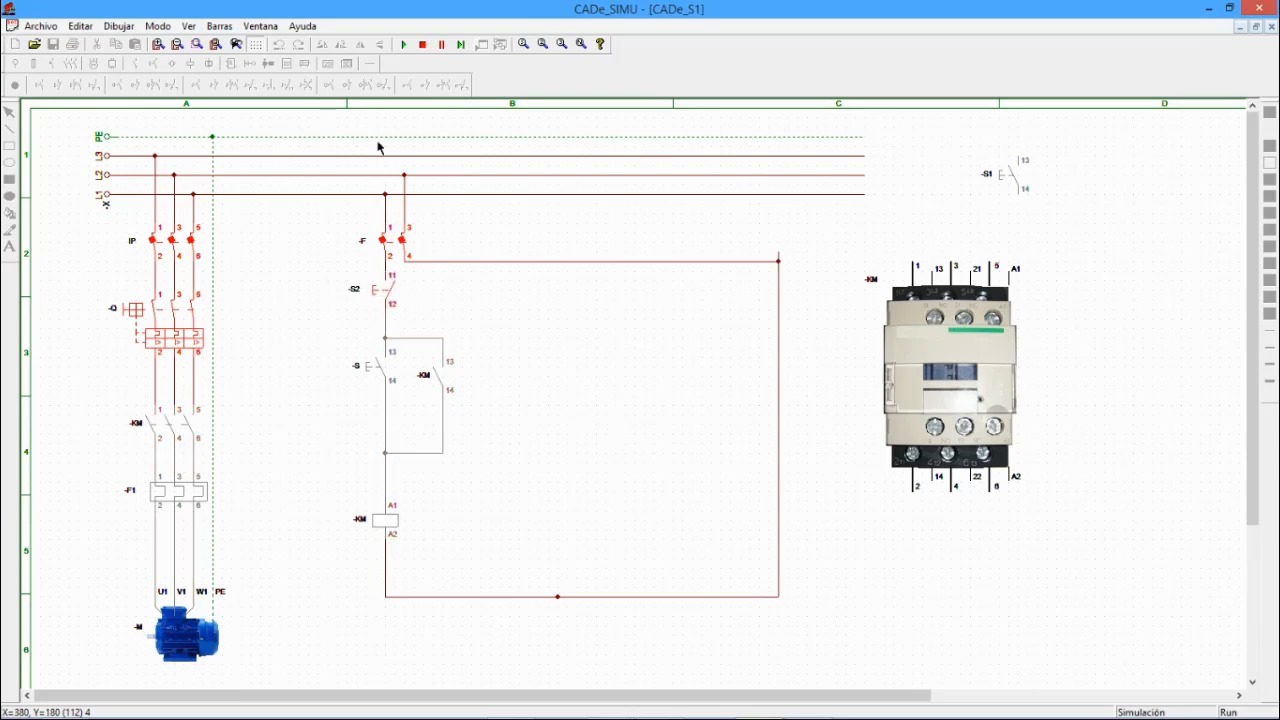
- Move -S2 from below -F to between the self-holding branch and the -KM coil, and wire the gap below -F
left_click(422, 44)
left_click_drag(386, 296, 391, 487)
left_click(391, 479)
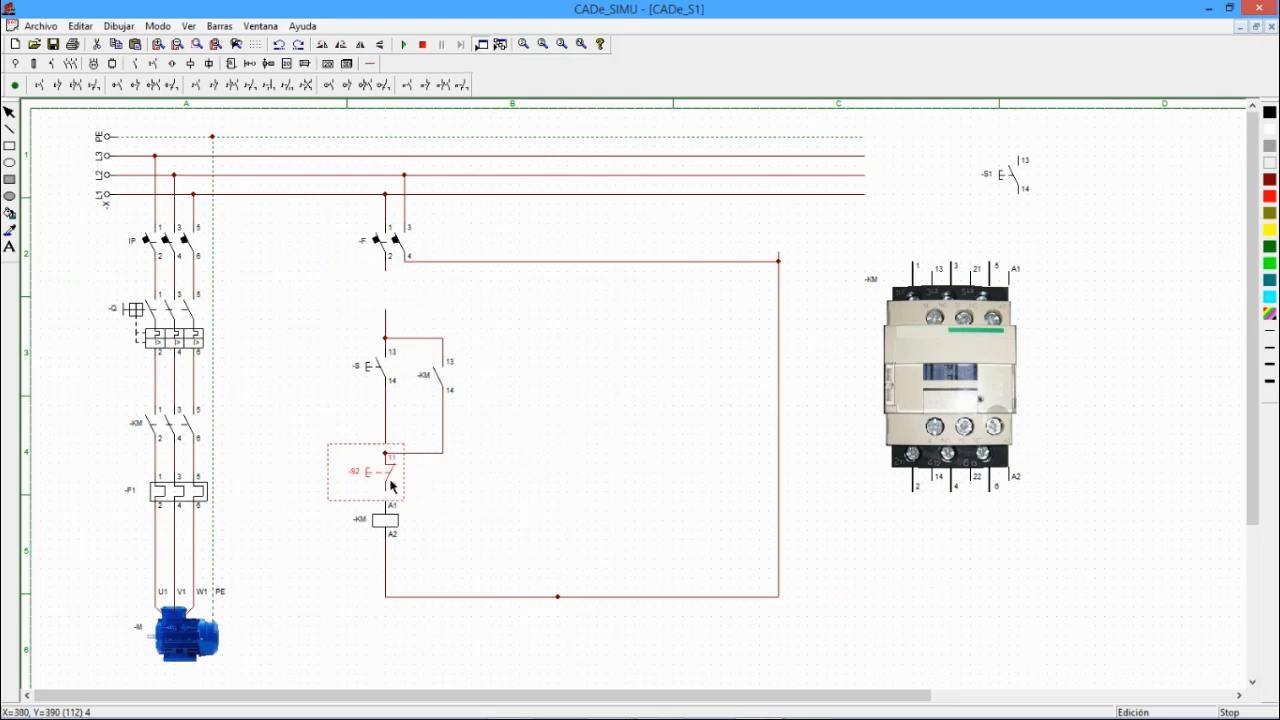
left_click(490, 487)
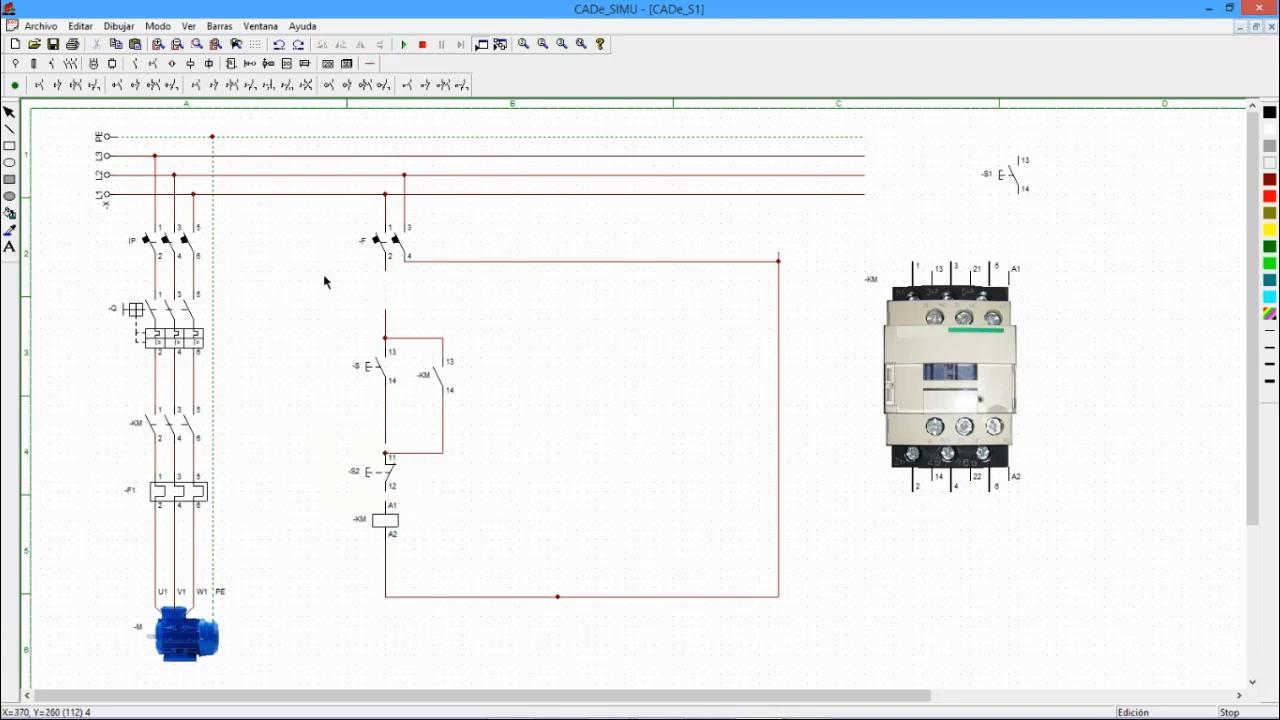
left_click(369, 65)
left_click(121, 86)
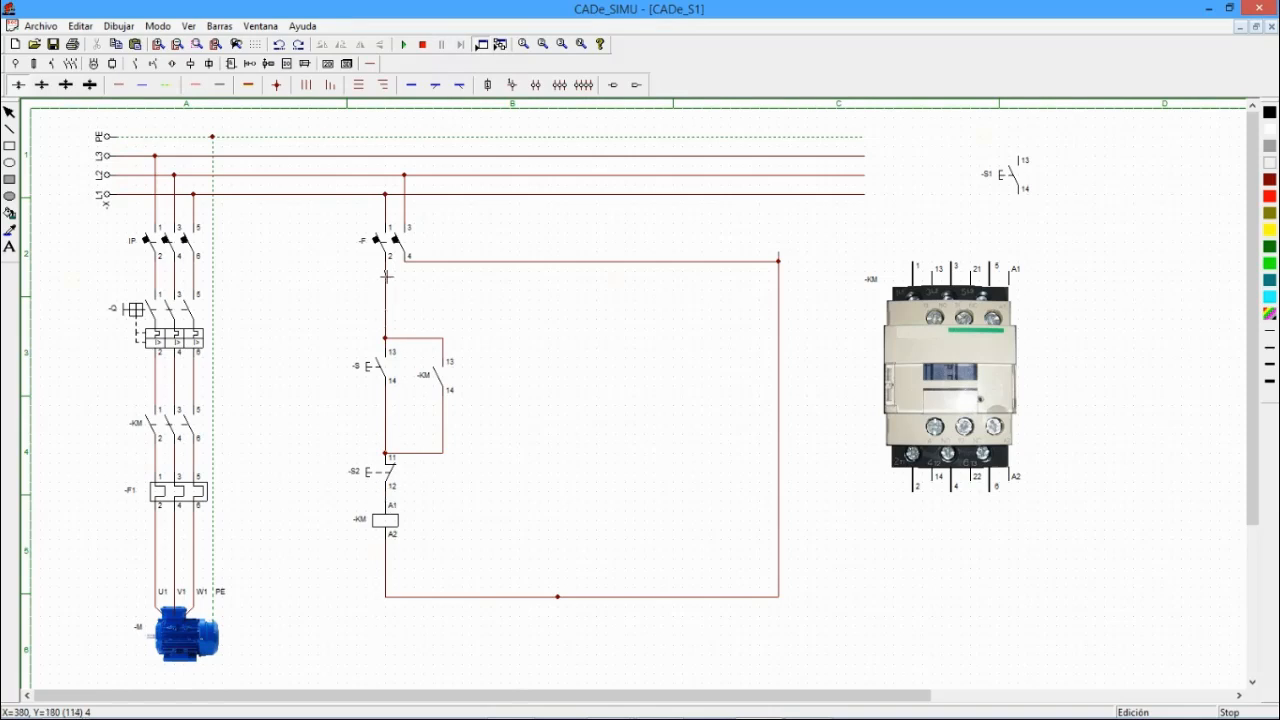
- Simulate the control circuit with -F closed, energize -KM from -S, release it with -S2, and end the simulation
left_click(403, 44)
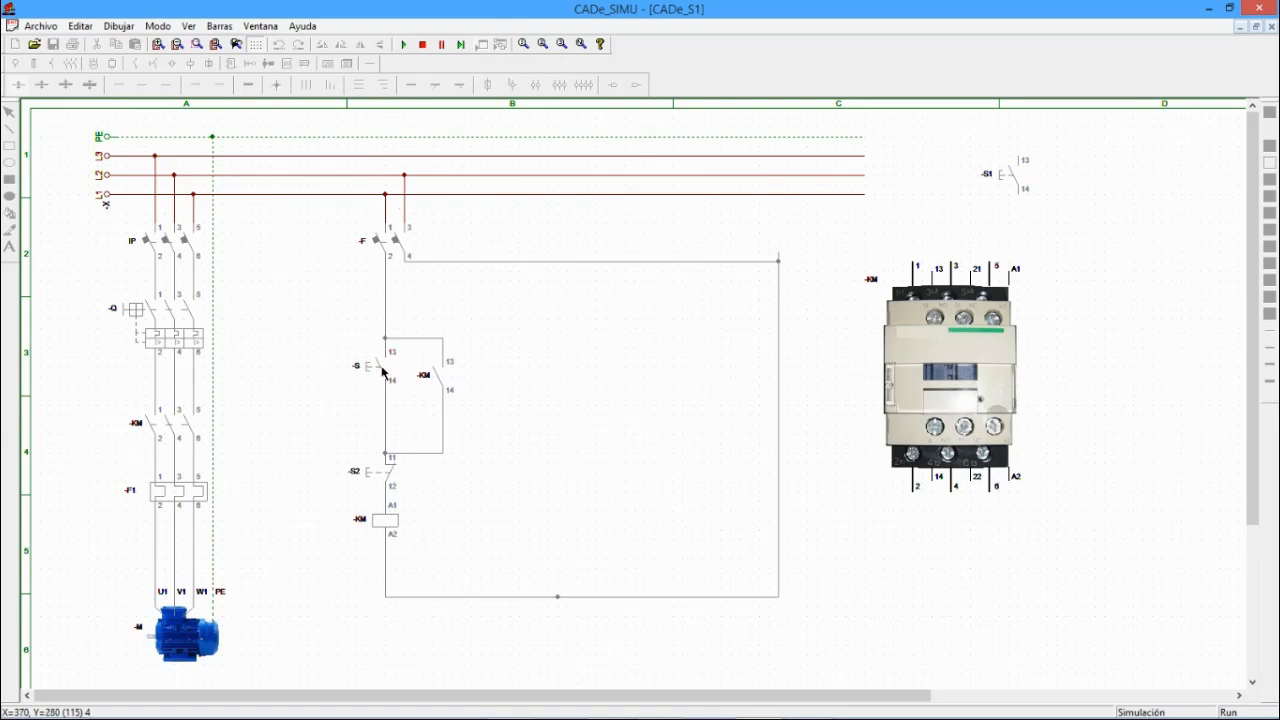
left_click(390, 237)
left_click(376, 369)
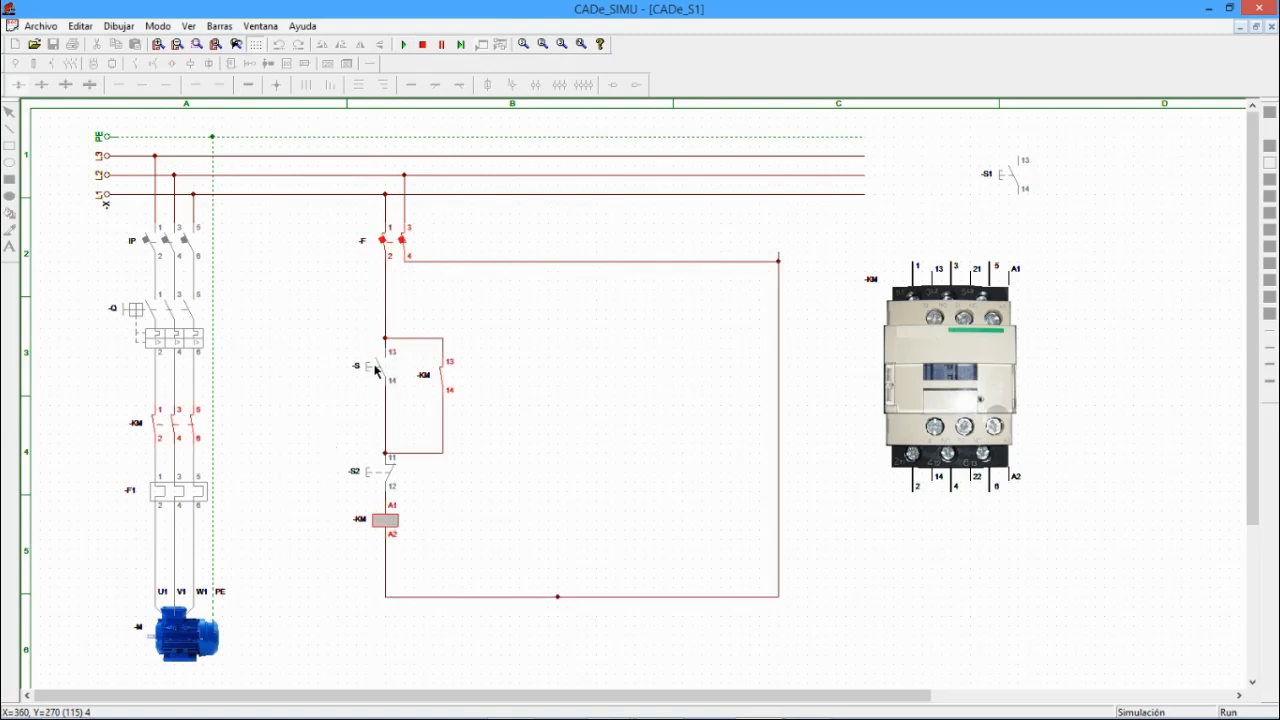
left_click(368, 473)
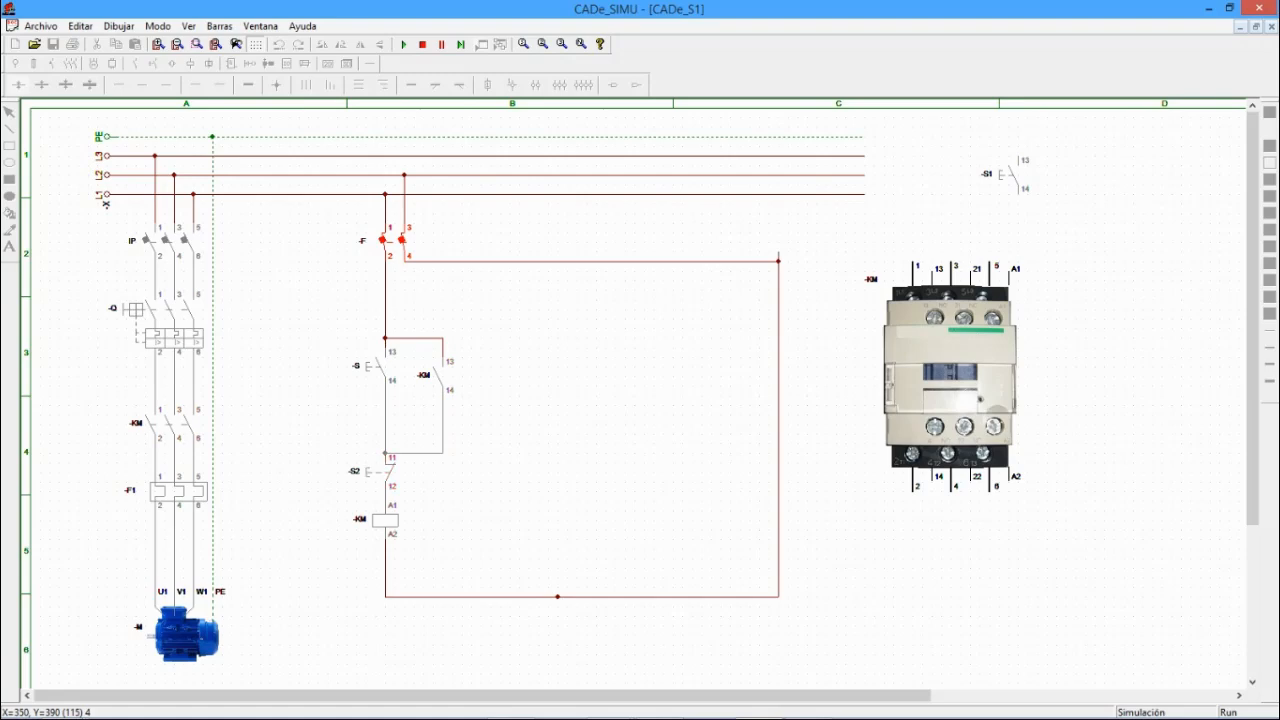
mouse_move(118, 686)
left_click(422, 44)
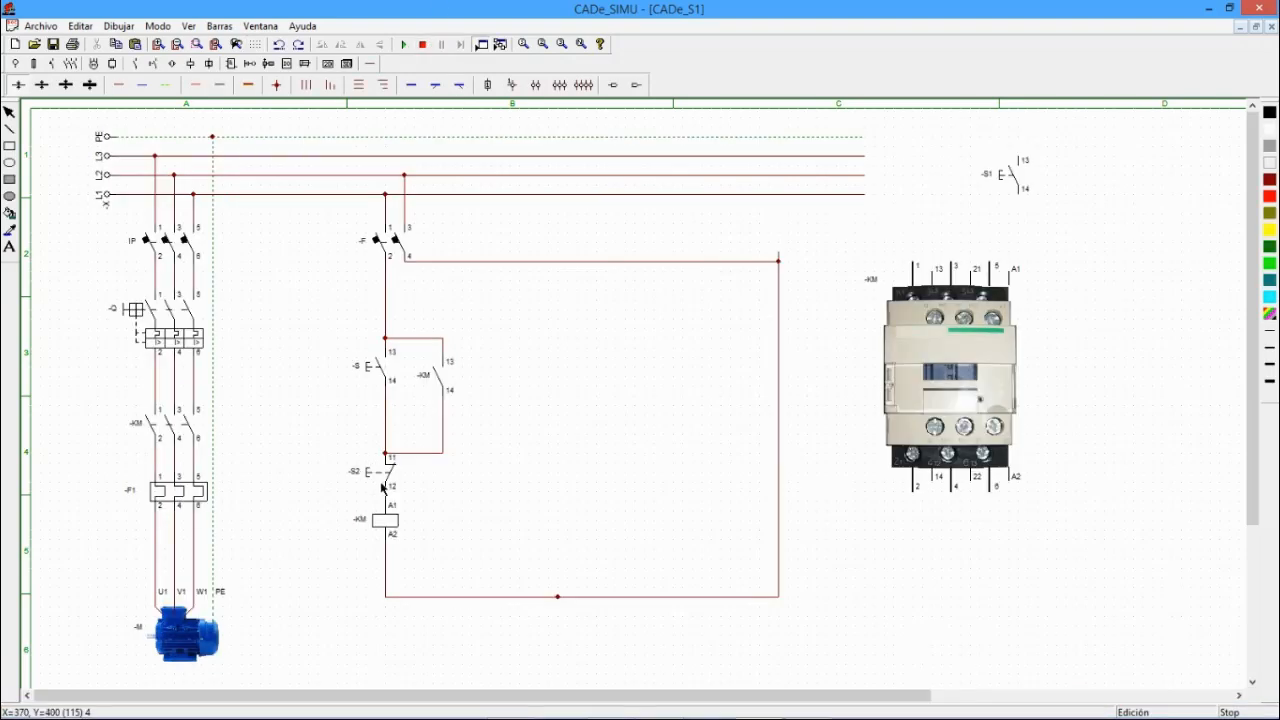
- Move -S2 directly below -S inside the self-holding branch, replacing the wire there, and reconnect the branch to the -KM coil
left_click_drag(380, 488, 322, 421)
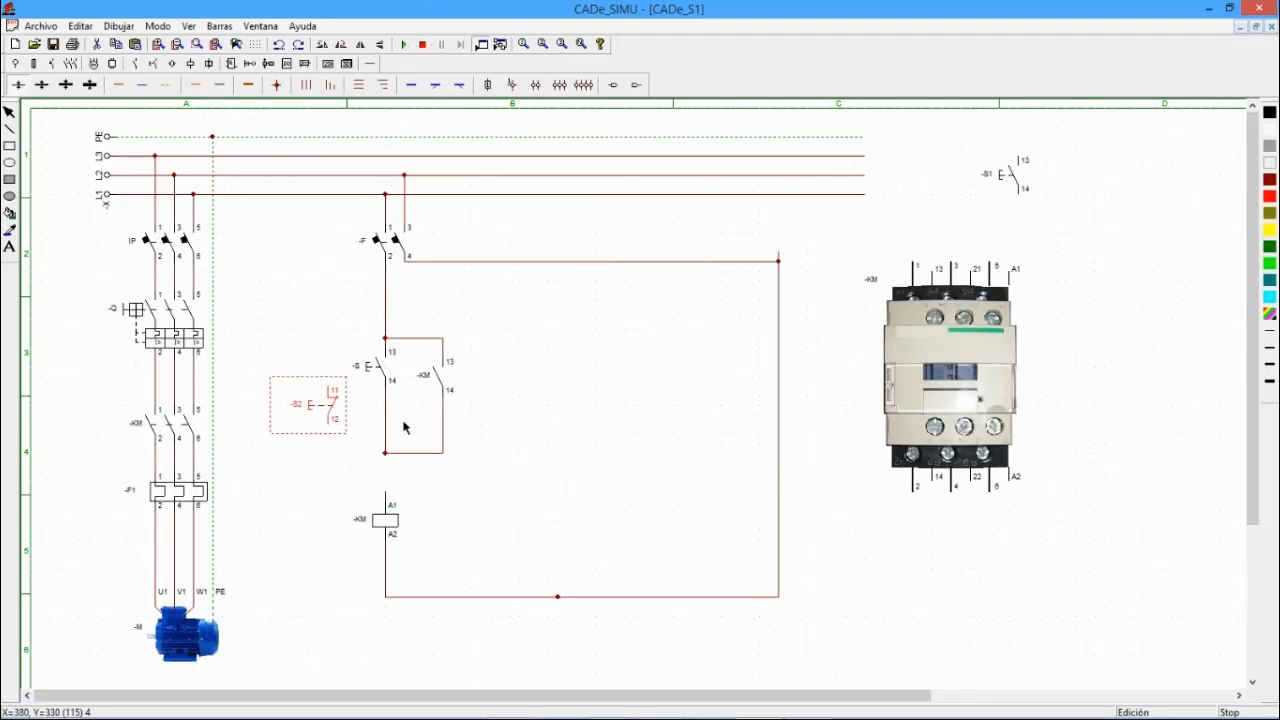
left_click(393, 435)
key("Delete")
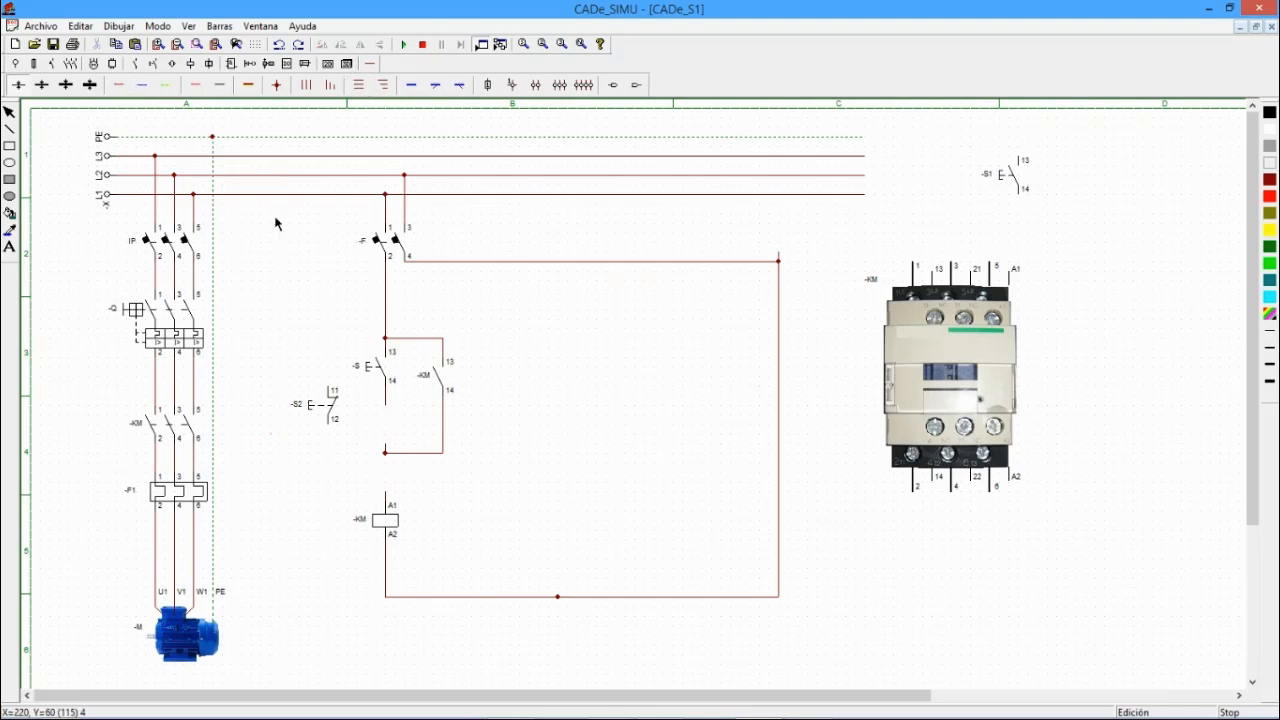
left_click_drag(324, 414, 380, 435)
left_click(418, 430)
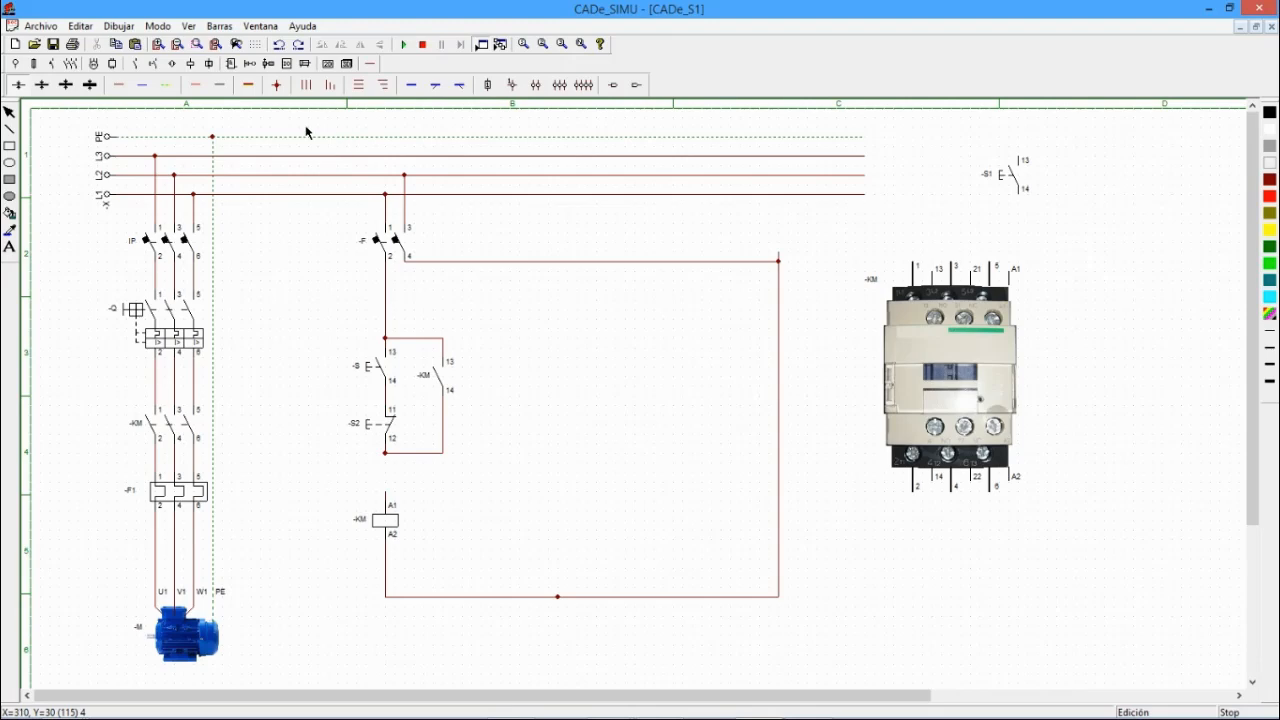
left_click(118, 87)
- Simulate with -F closed, energize -KM from -S, try to stop it with -S2, and end the simulation
left_click(405, 45)
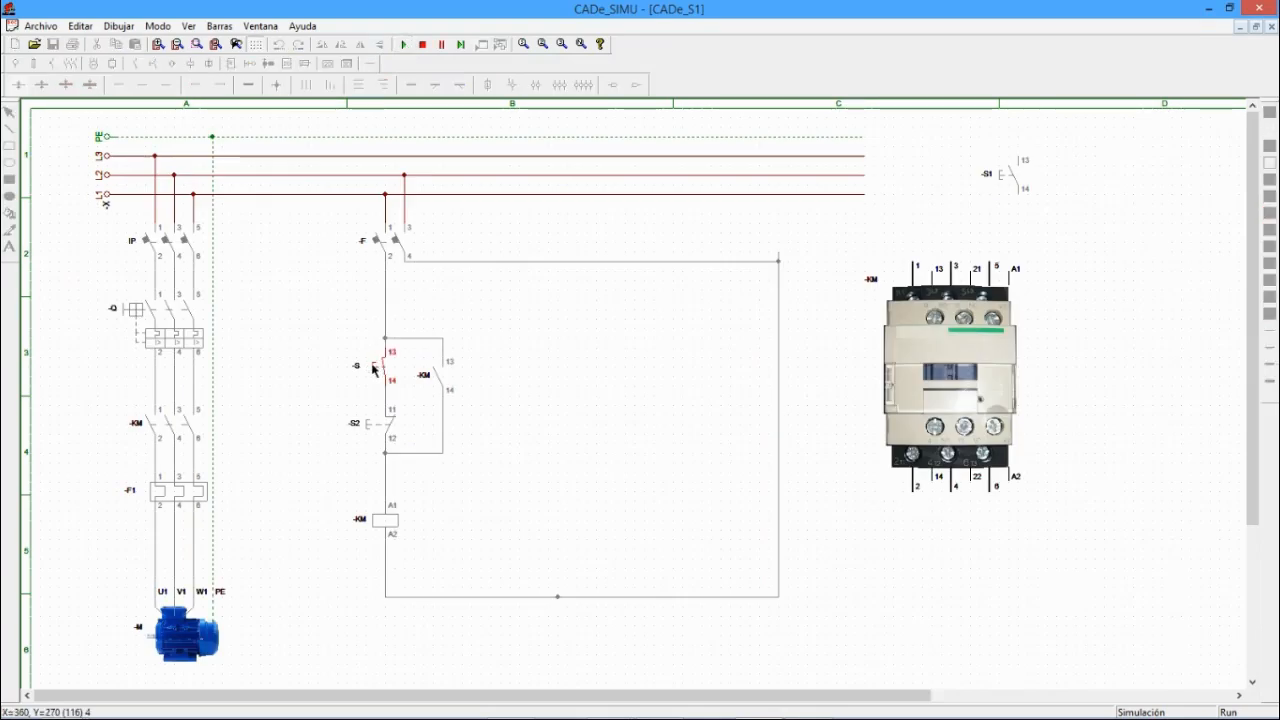
left_click(381, 240)
left_click(372, 366)
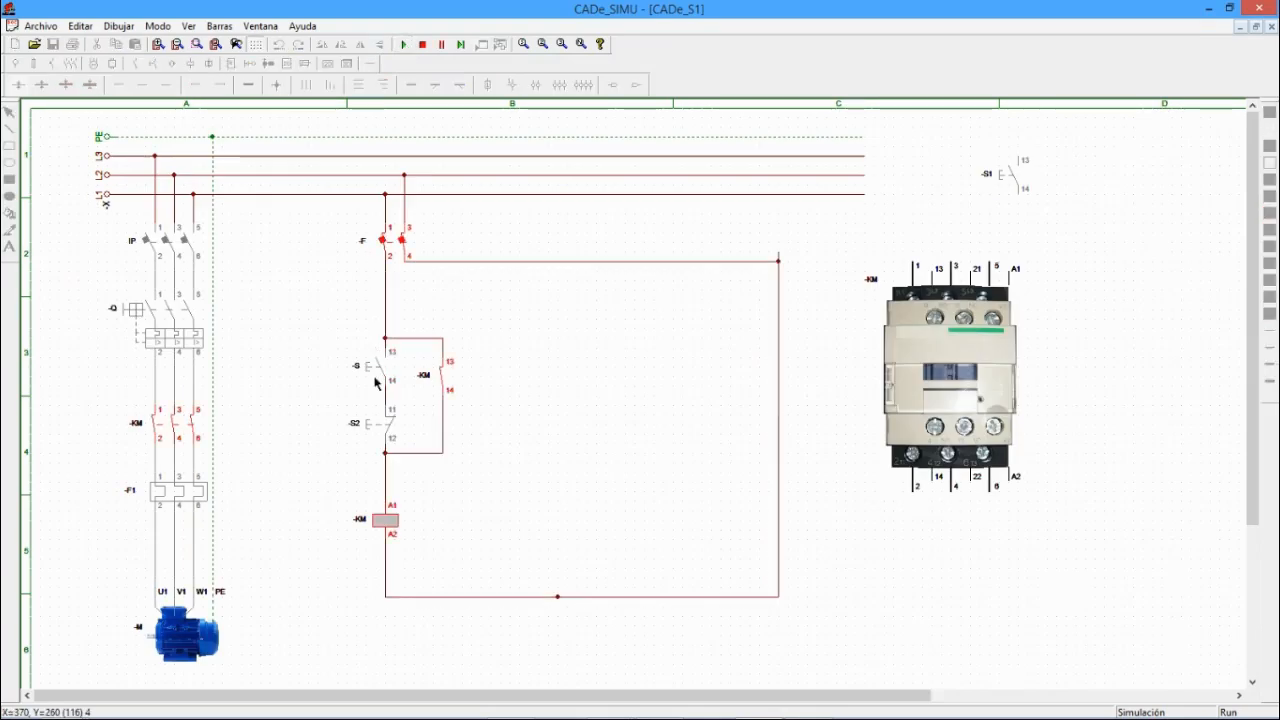
left_click(363, 427)
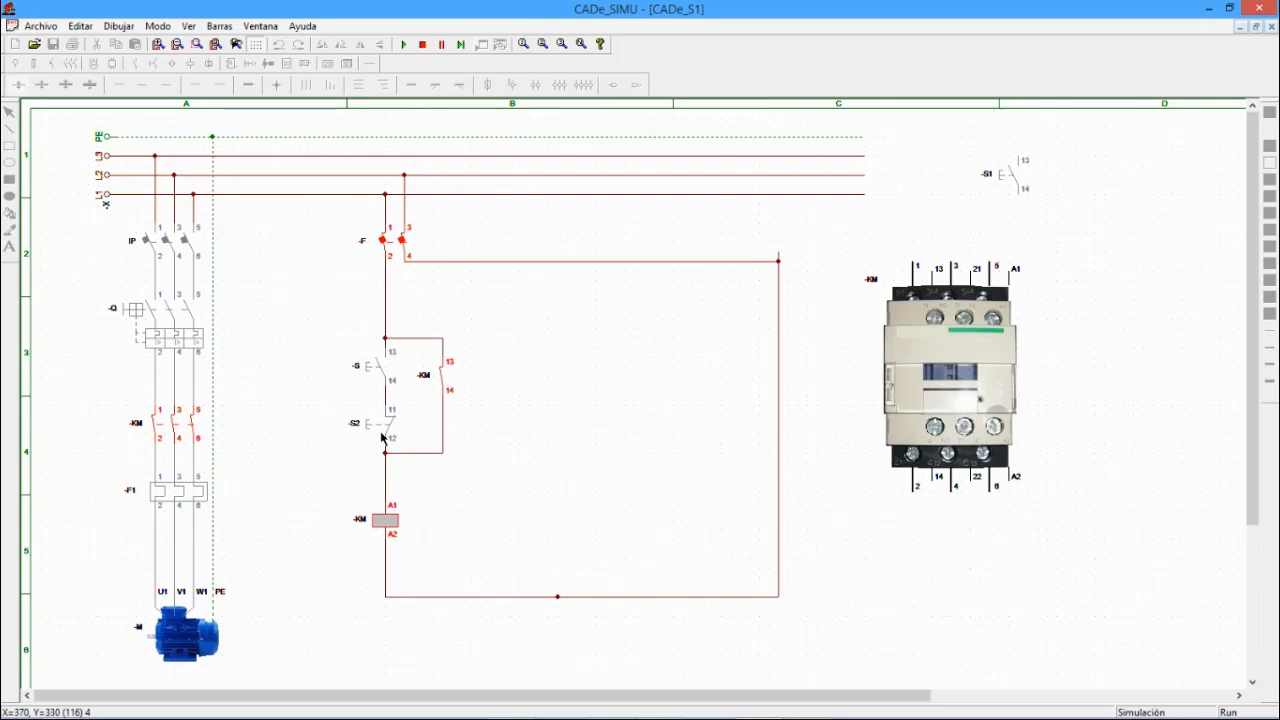
left_click(422, 44)
- Move -S2 back between the self-holding branch and the -KM coil, and wire the gap left below -S
left_click_drag(378, 423, 562, 414)
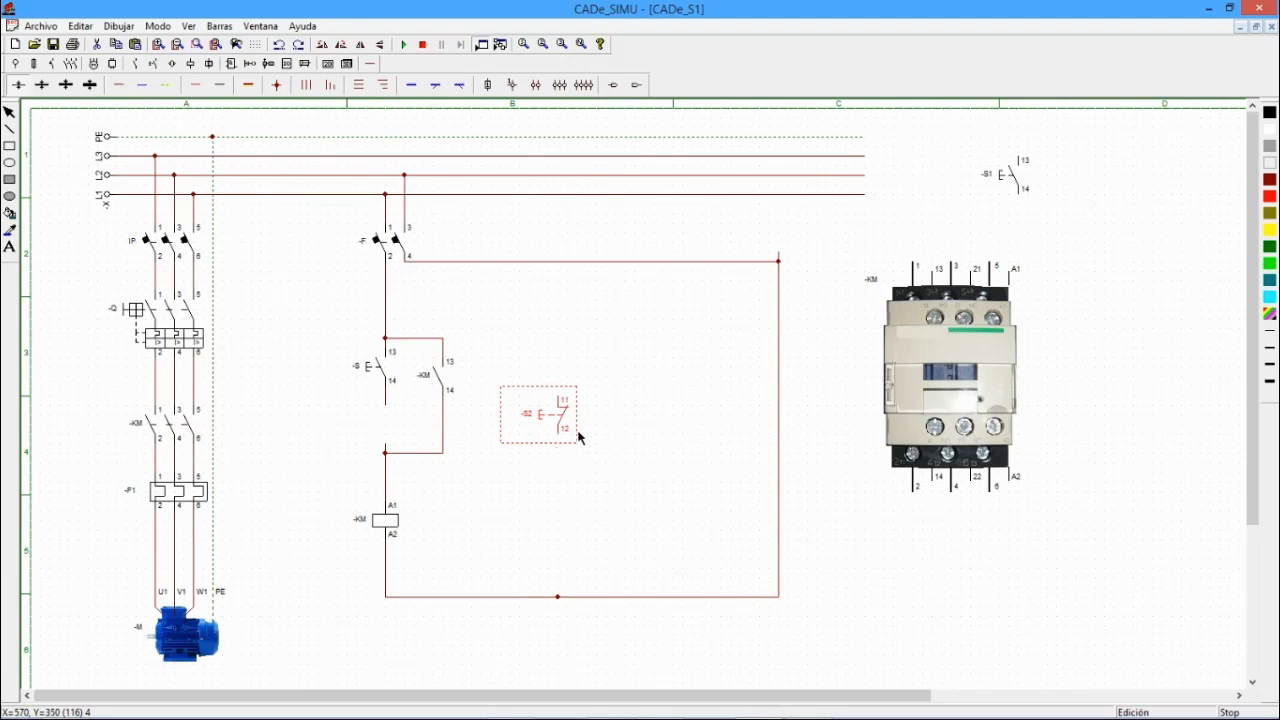
left_click(119, 87)
left_click_drag(390, 415, 390, 450)
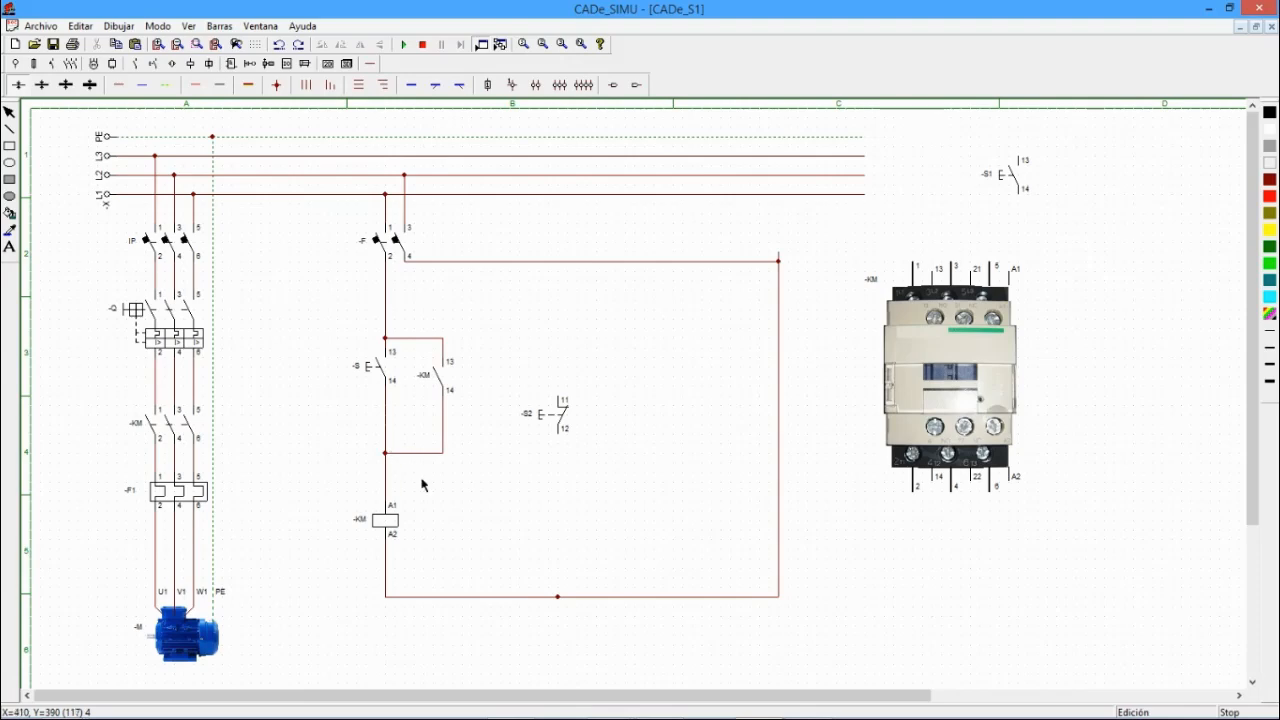
left_click_drag(560, 415, 396, 478)
left_click(524, 512)
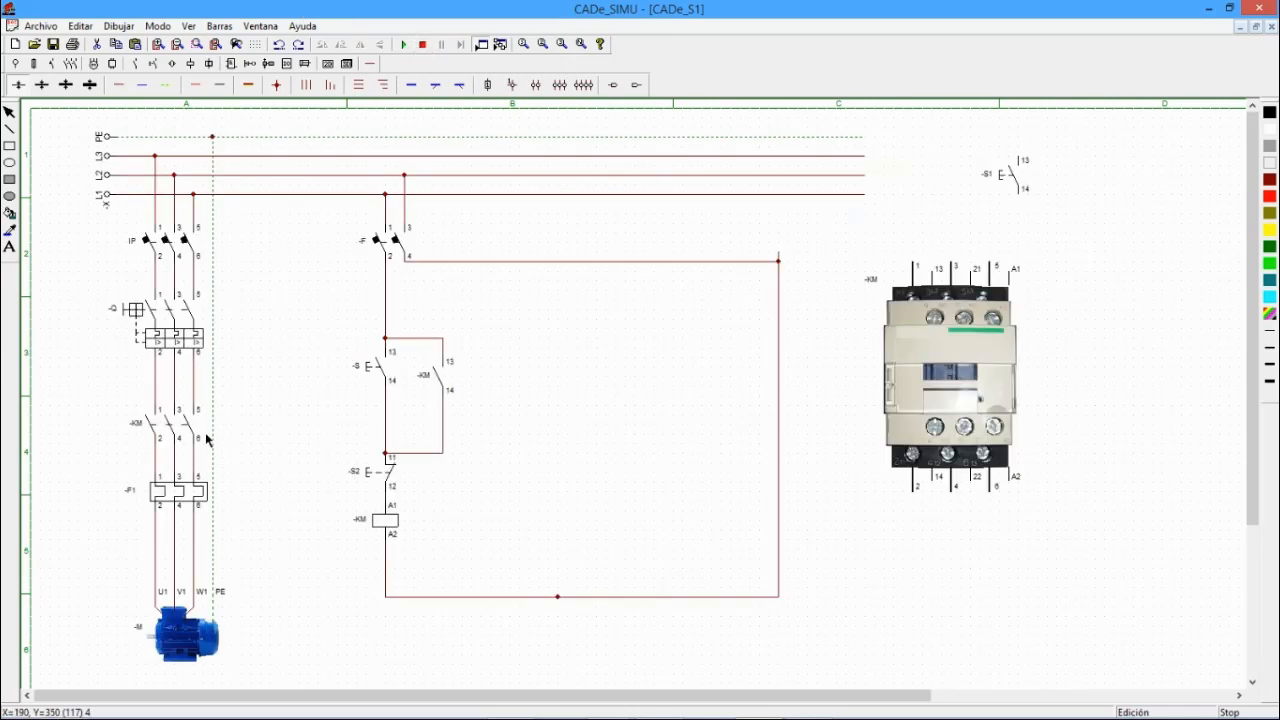
- Place a second three-pole contactor beside the main -KM contacts in the power circuit and name it -KM1
left_click(70, 63)
left_click(71, 85)
left_click(276, 410)
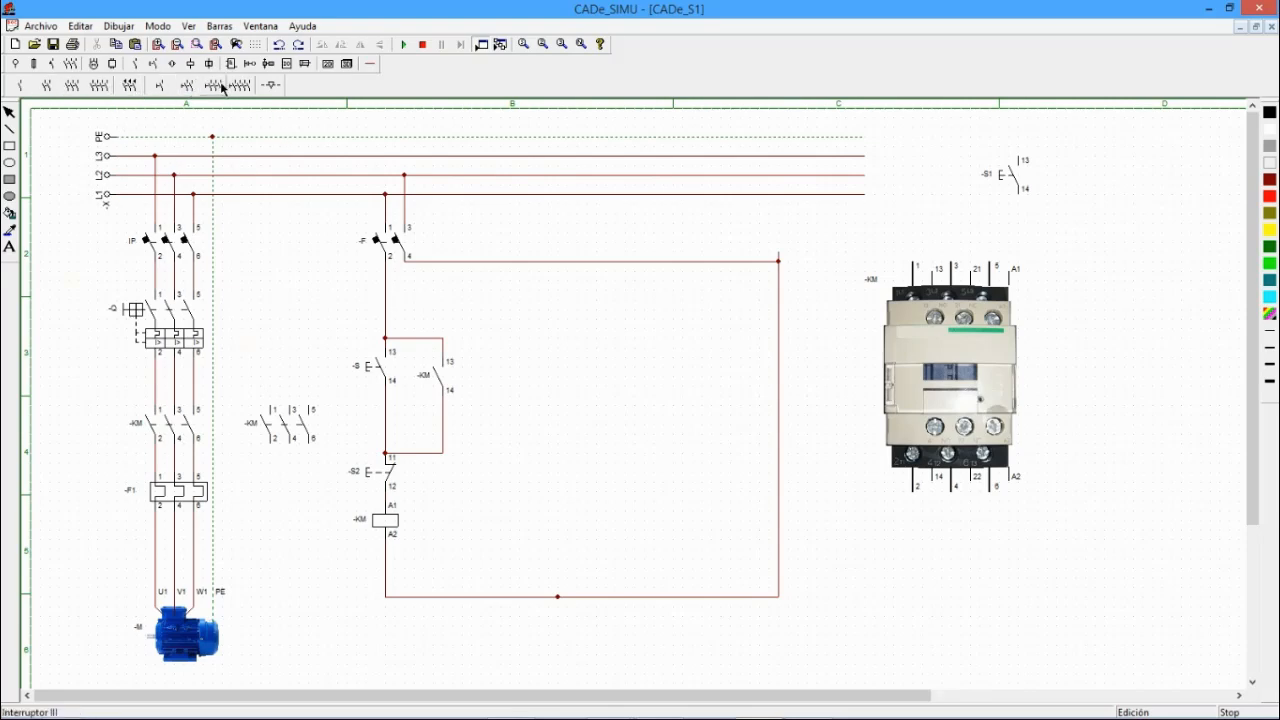
double_click(287, 427)
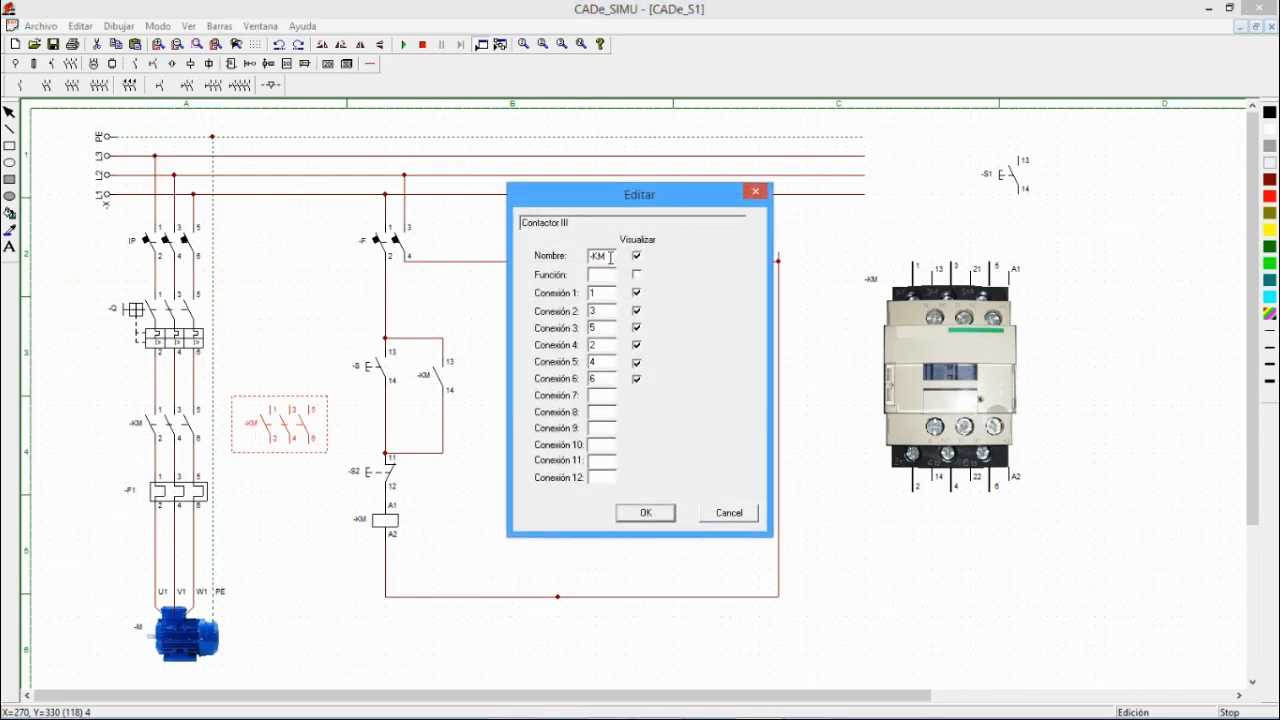
type("1")
left_click(645, 513)
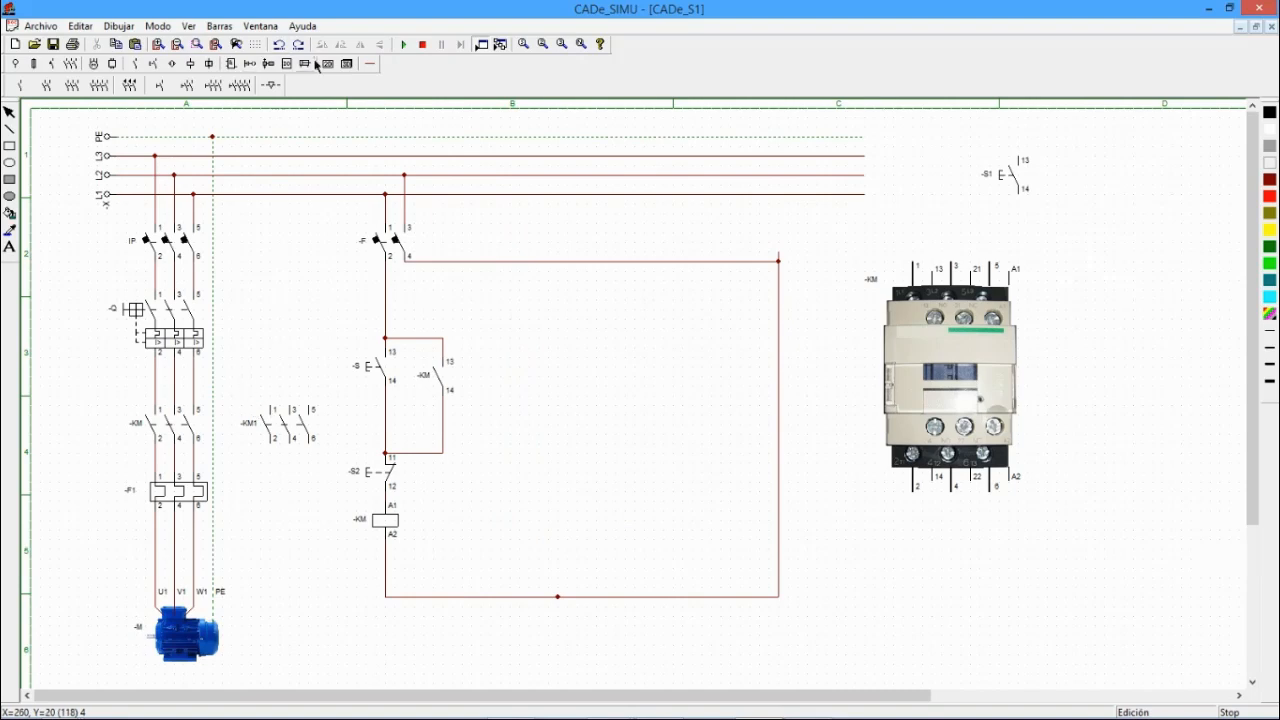
- Wire the upper terminals 1 and 3 of -KM1 to the matching phase lines above the main -KM contacts
left_click(371, 64)
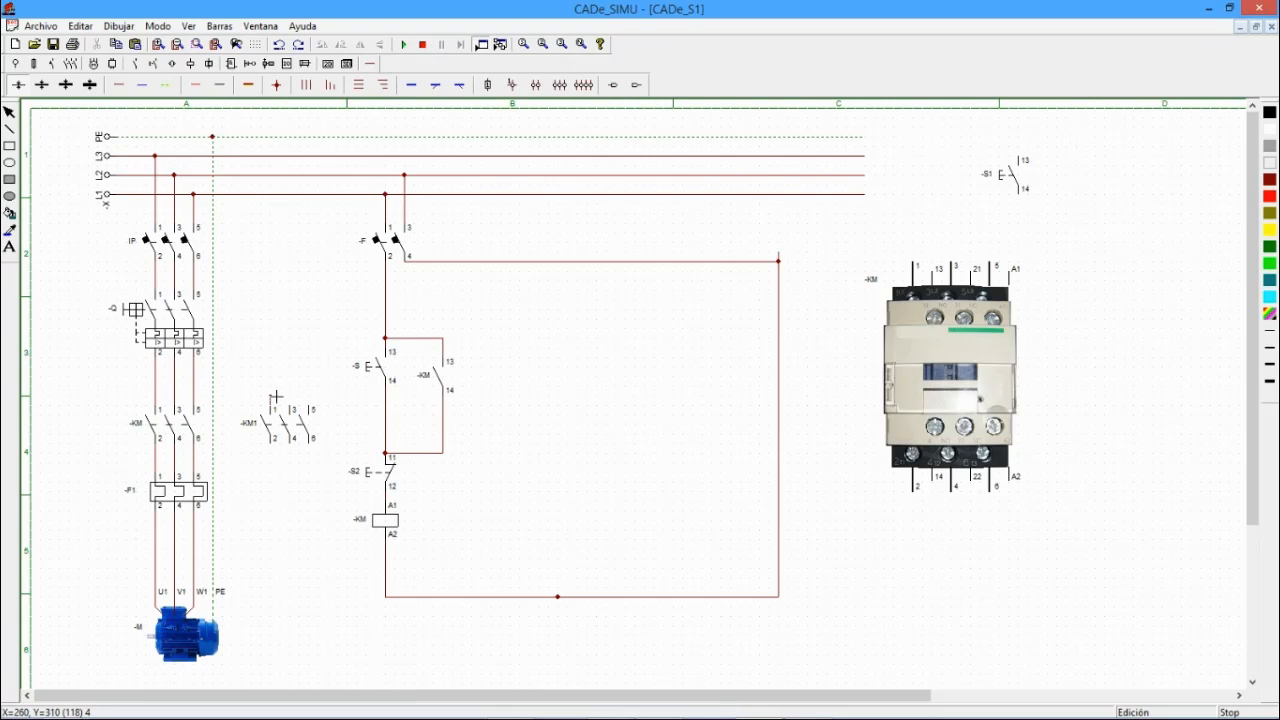
left_click_drag(271, 397, 155, 396)
left_click_drag(291, 389, 174, 386)
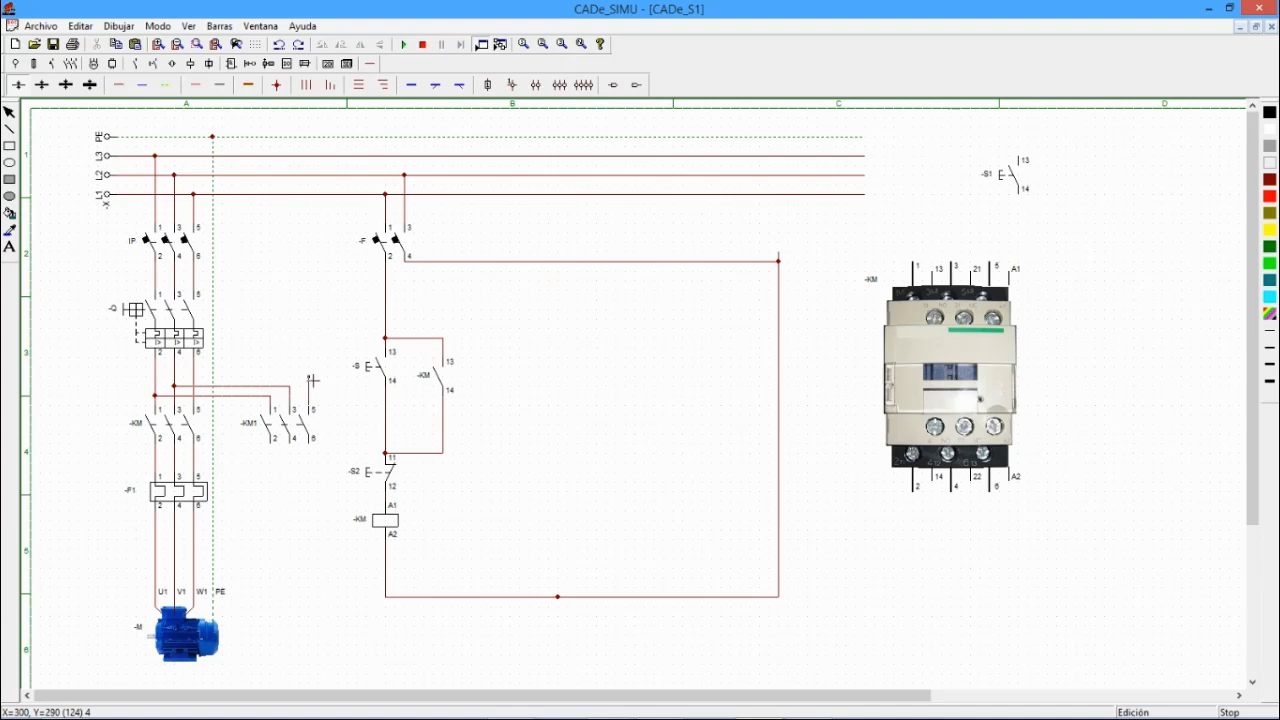
- Wire contactor KM1's power contacts in parallel with KM, swapping the two outer phases at the outputs, and add the missing connection node
left_click_drag(313, 380, 193, 377)
left_click_drag(273, 456, 193, 452)
left_click_drag(294, 465, 187, 465)
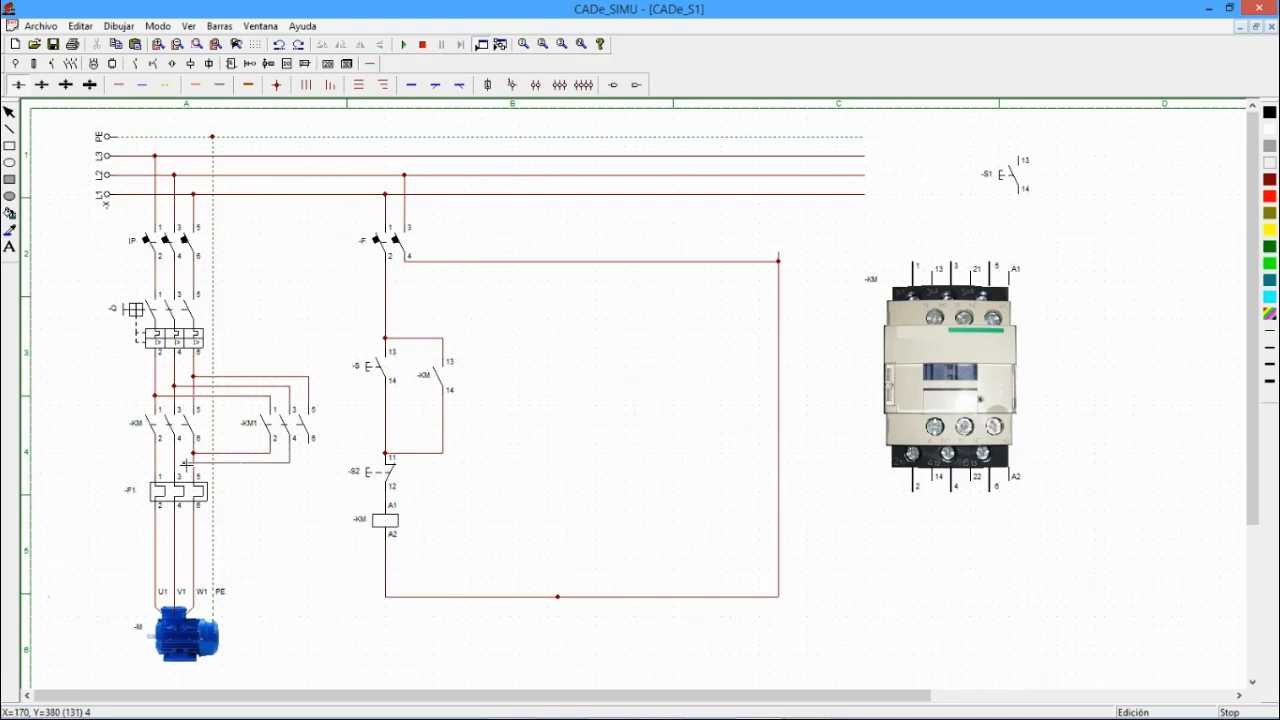
left_click_drag(315, 450, 156, 473)
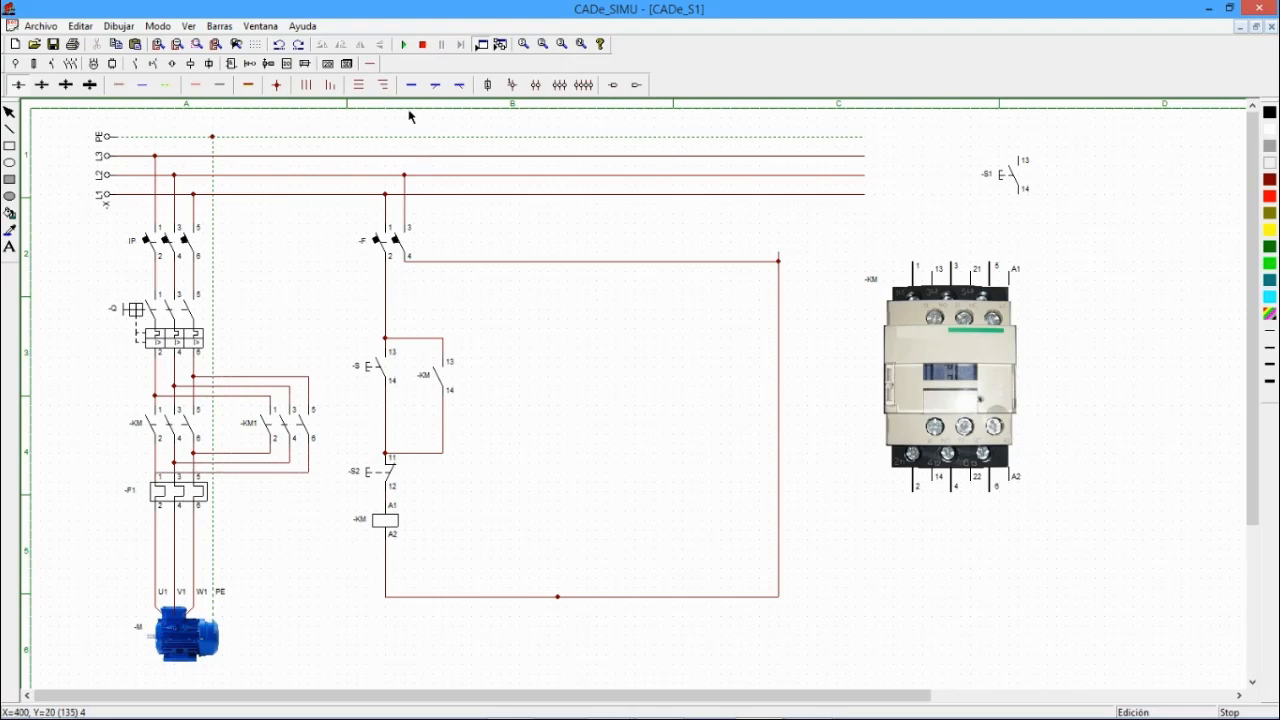
left_click(276, 87)
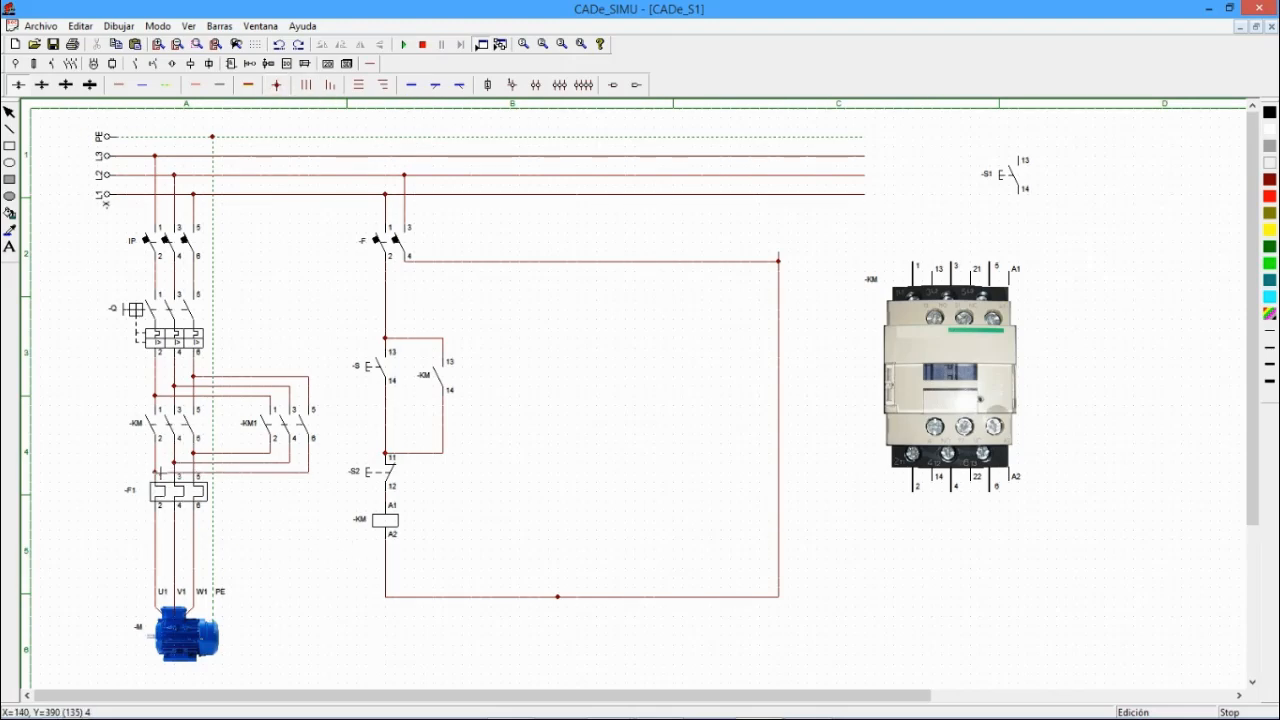
left_click(155, 472)
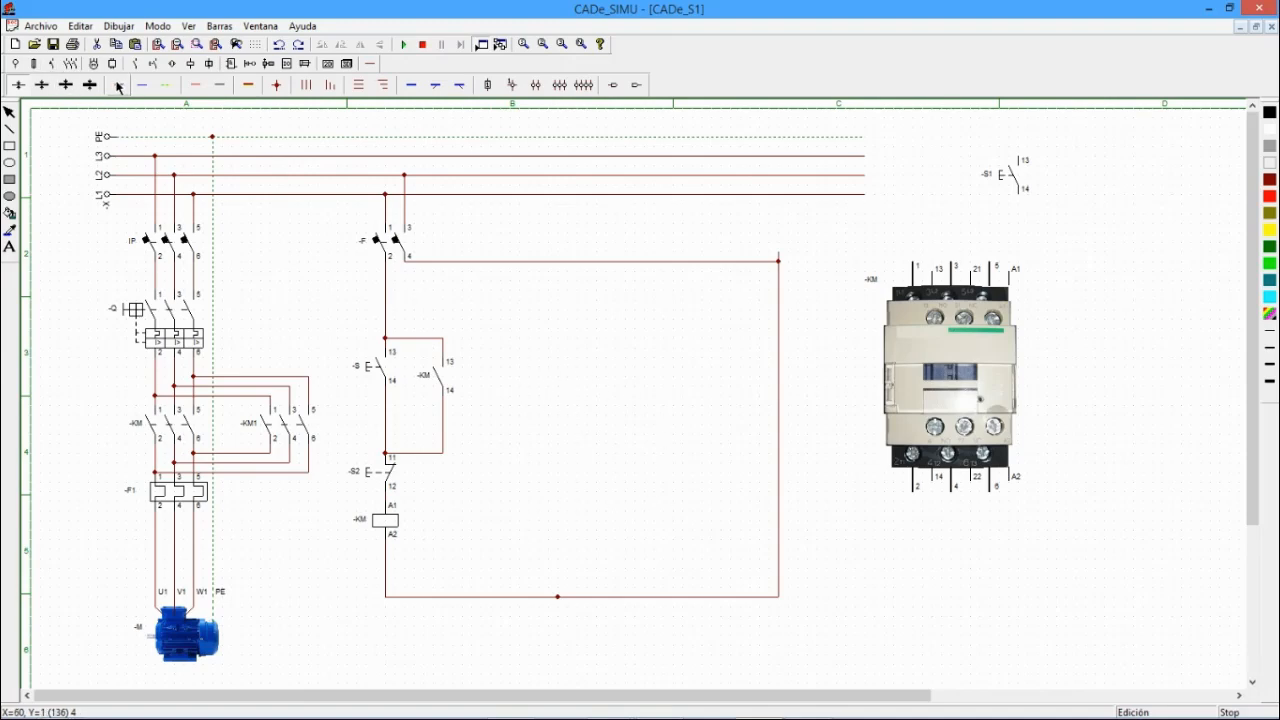
- Place a normally open pushbutton contact to the right of the KM auxiliary contact and name it s1
left_click(153, 63)
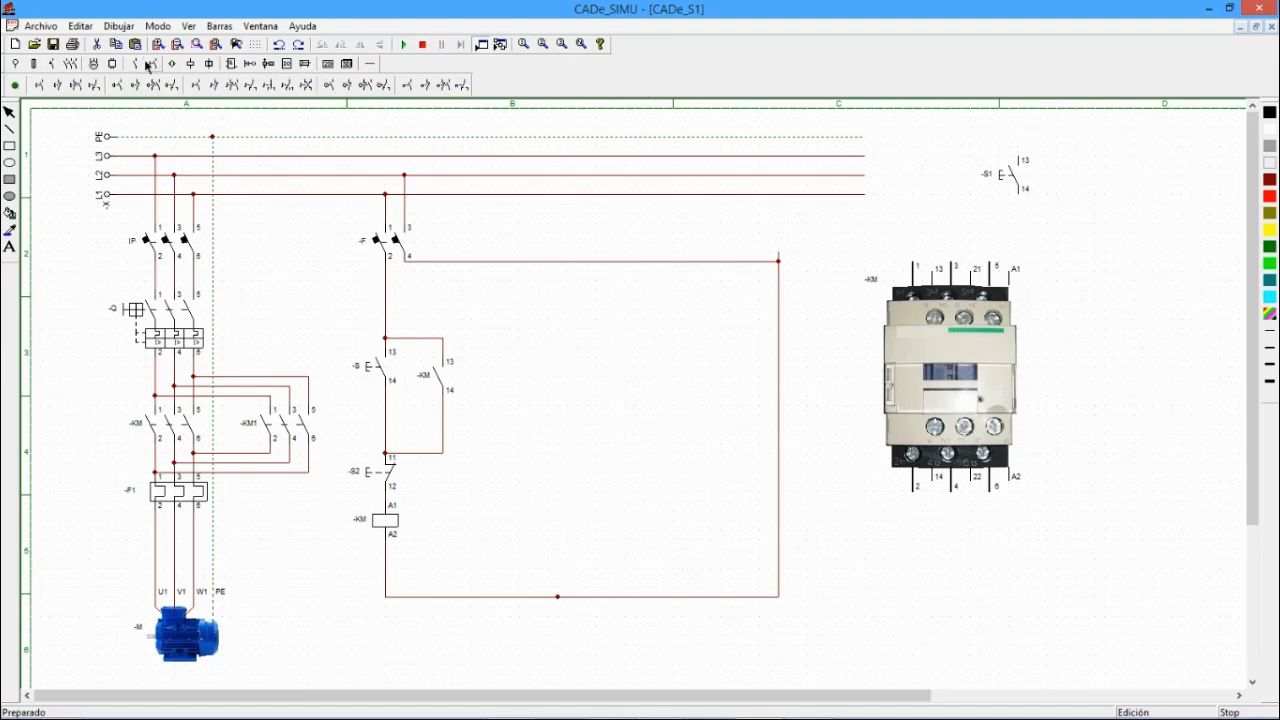
left_click(39, 87)
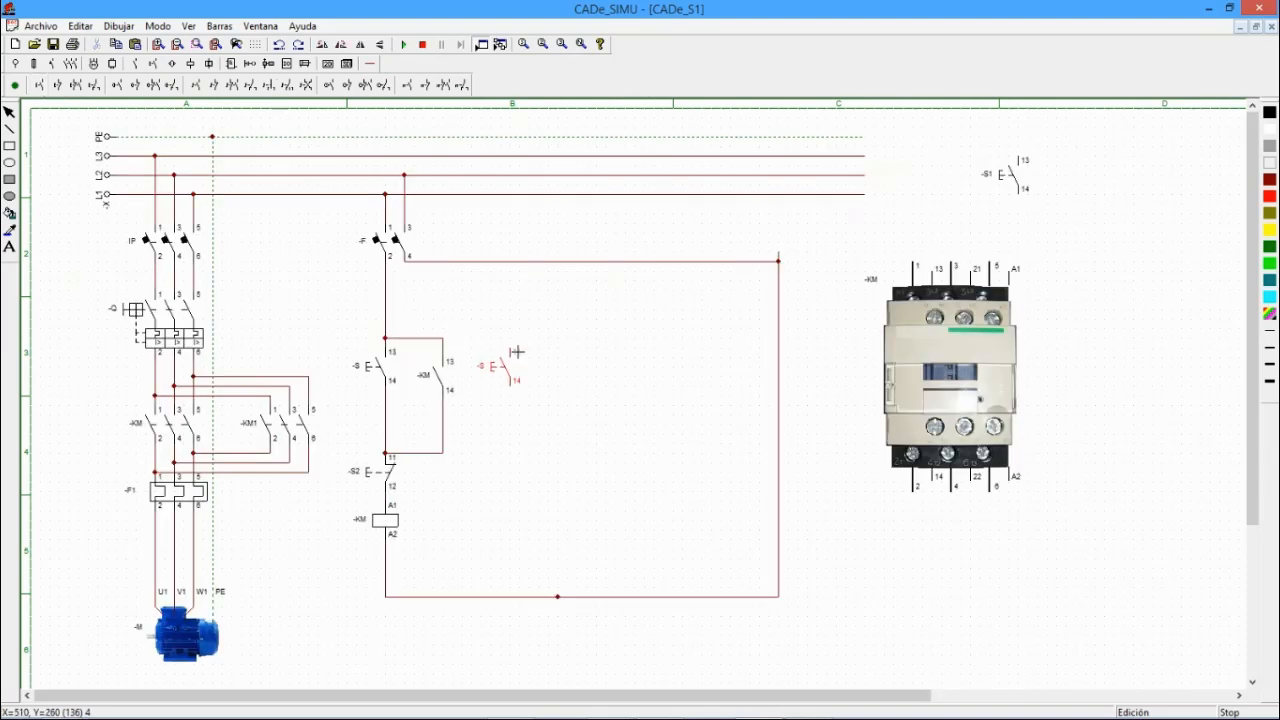
left_click(530, 358)
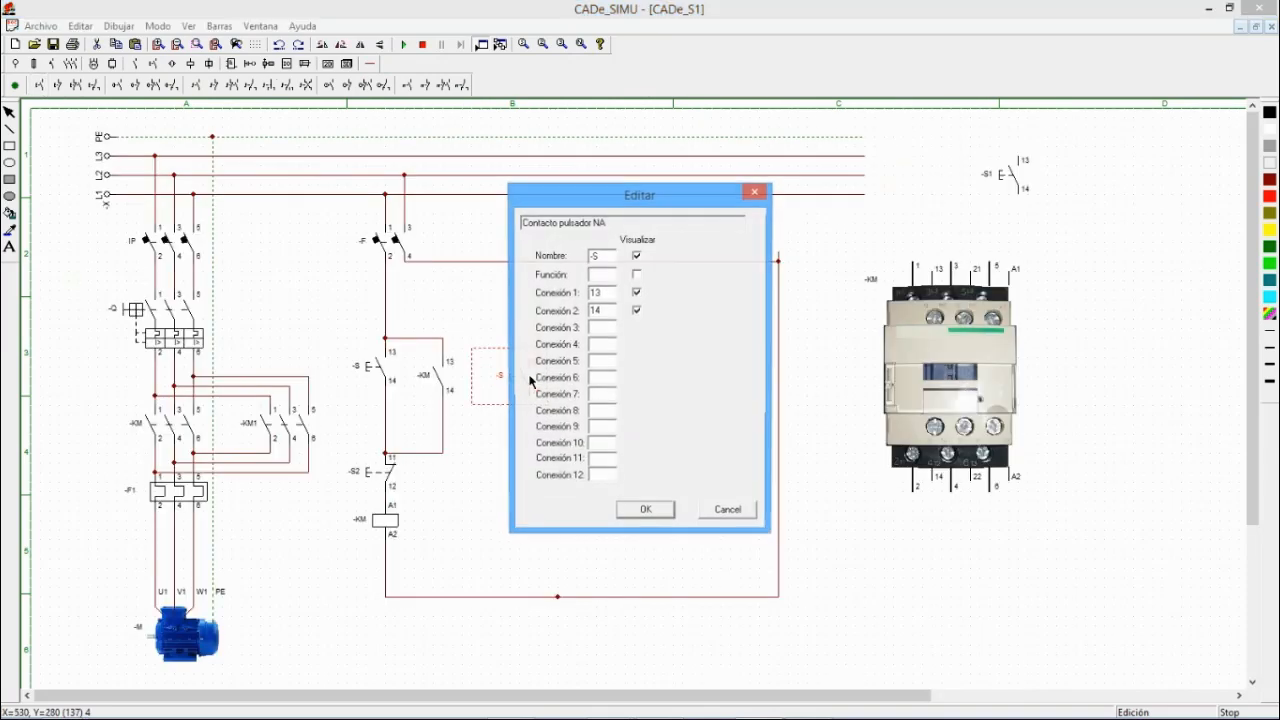
left_click_drag(603, 259, 578, 270)
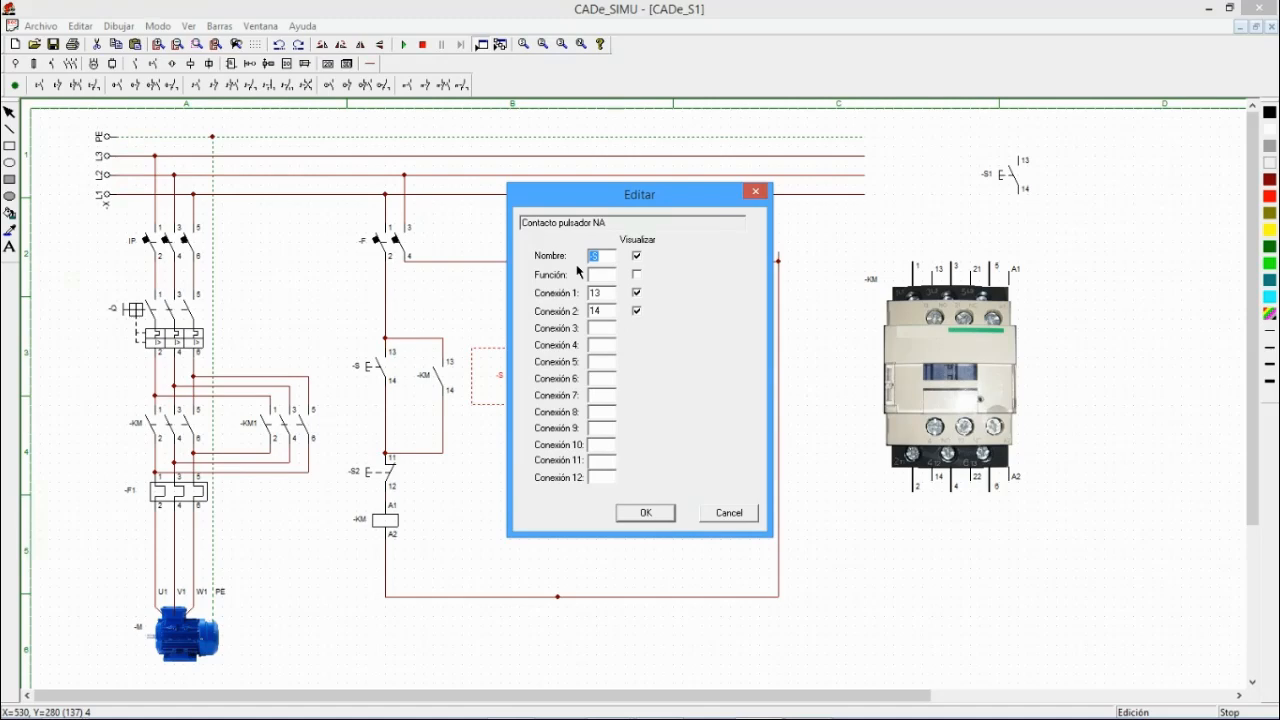
type("s1")
left_click(663, 517)
- Rename the new pushbutton contact S1 and shift it slightly to the right
double_click(508, 395)
left_click_drag(594, 254, 568, 260)
type("S1")
left_click(647, 513)
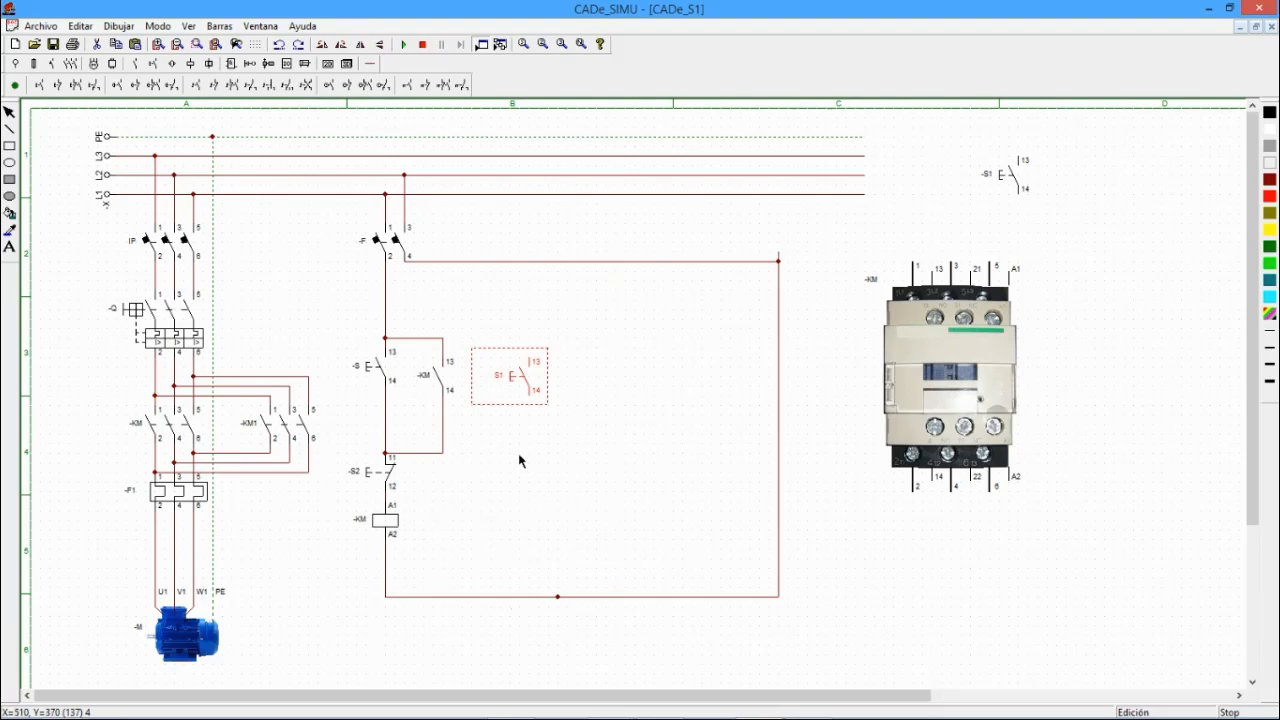
left_click_drag(527, 360, 536, 360)
left_click(677, 392)
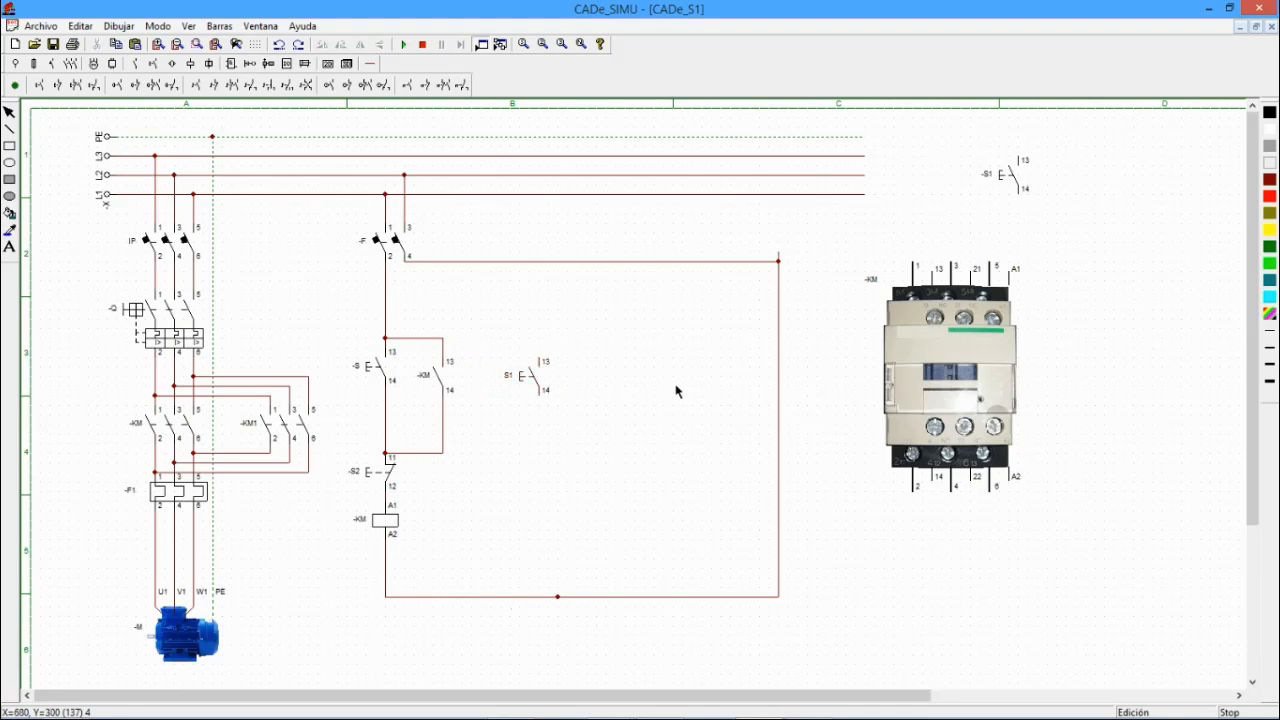
- Delete stop pushbutton S2 and bridge the gap above the KM coil with a phase wire
left_click(386, 474)
key("Delete")
left_click(370, 63)
left_click(119, 86)
left_click_drag(383, 461, 385, 500)
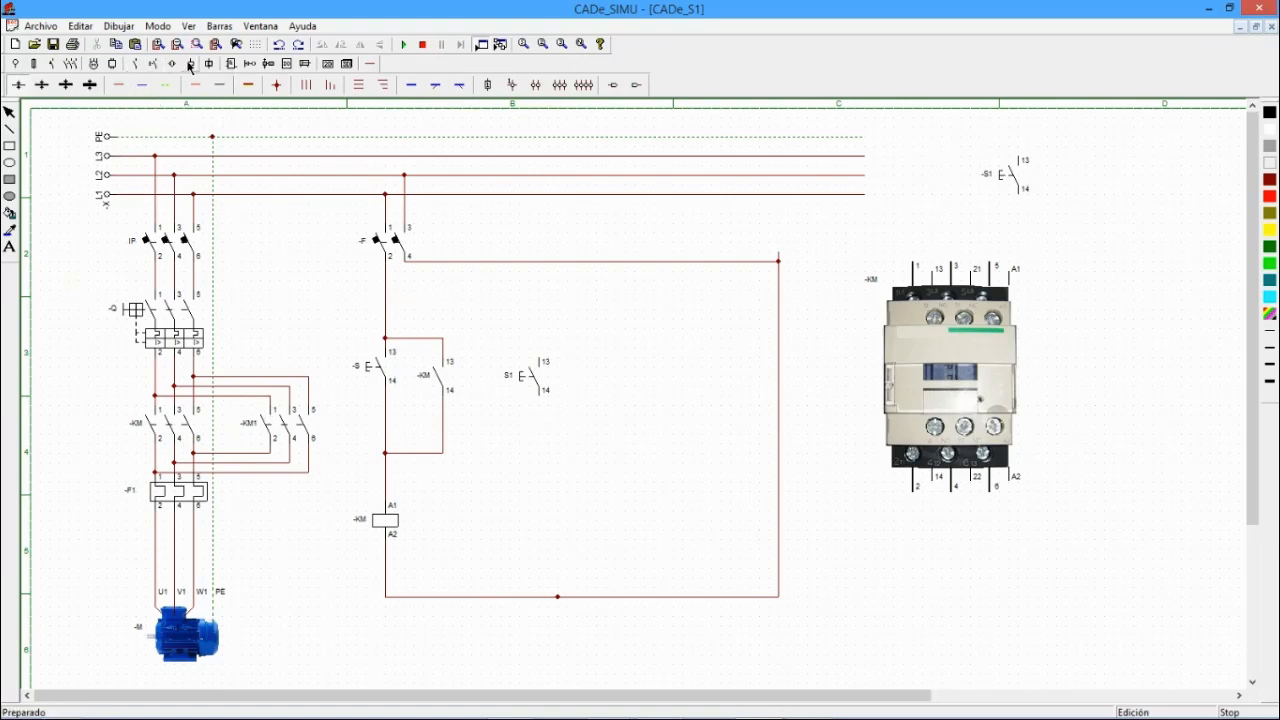
- Place a coil below S1 and wire its branch from the control supply through S1 and the coil to the return line
left_click(190, 66)
left_click(19, 87)
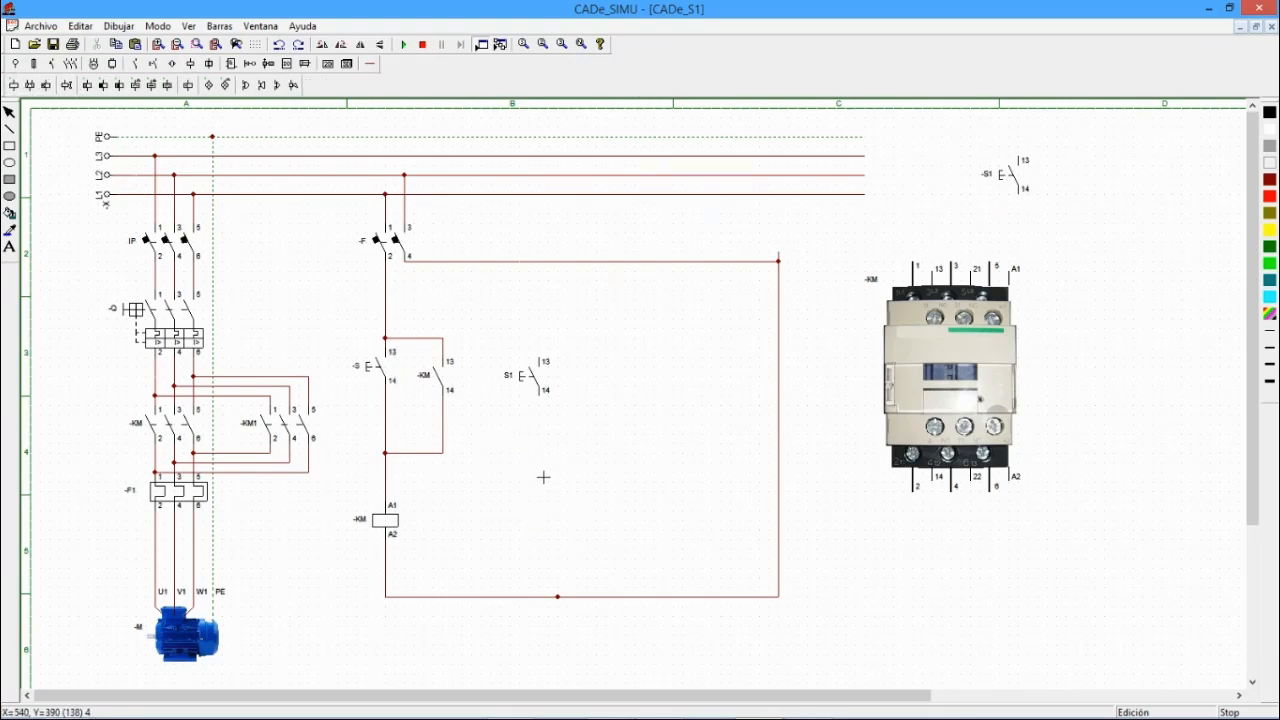
left_click(547, 504)
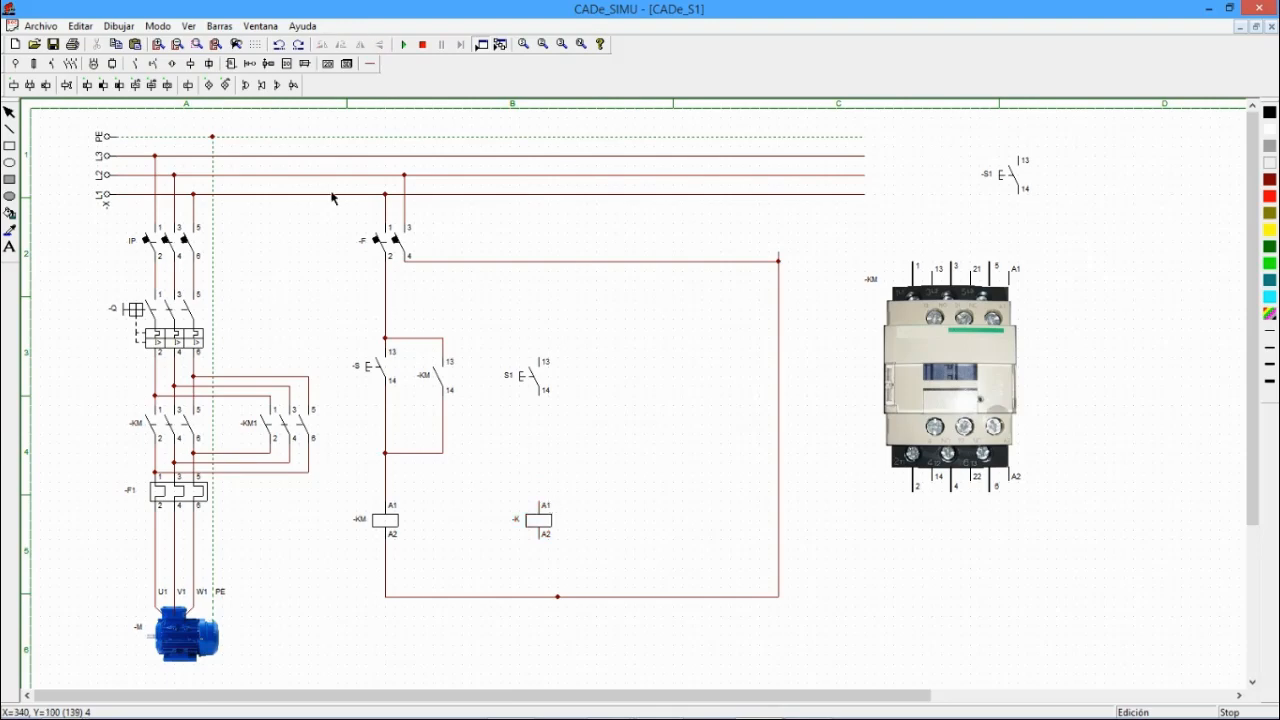
left_click(370, 63)
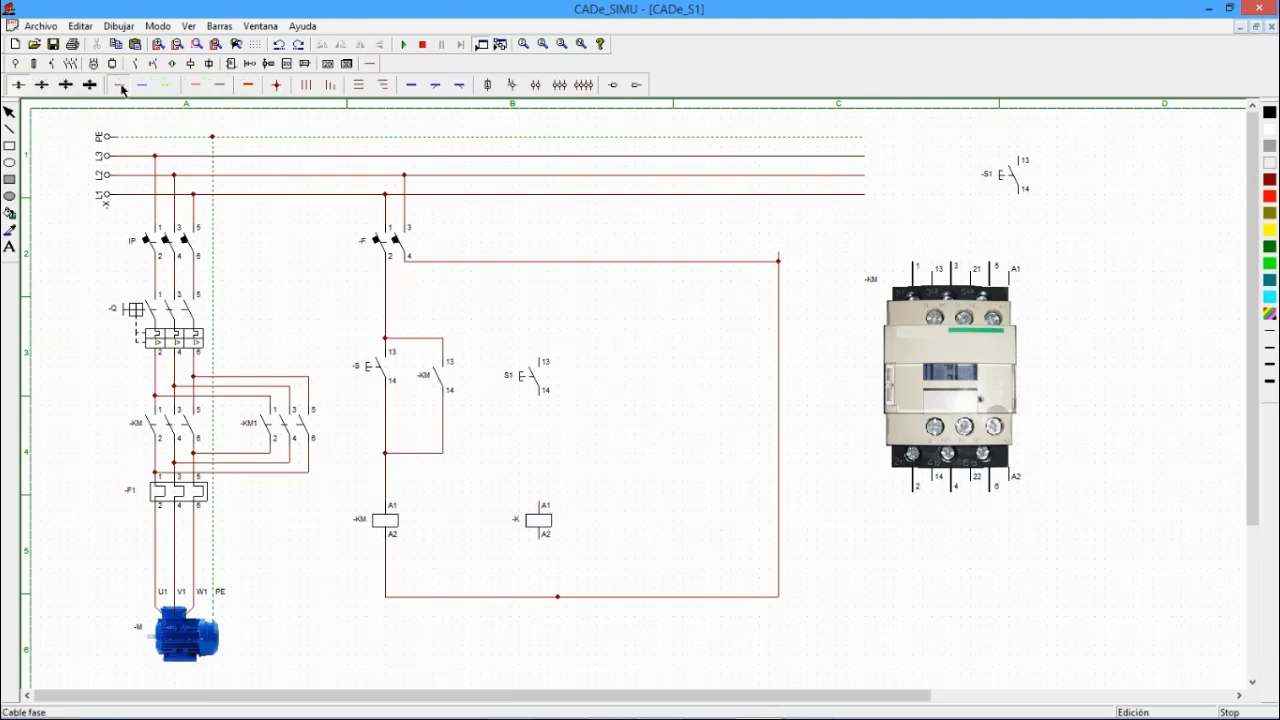
left_click_drag(541, 399, 538, 597)
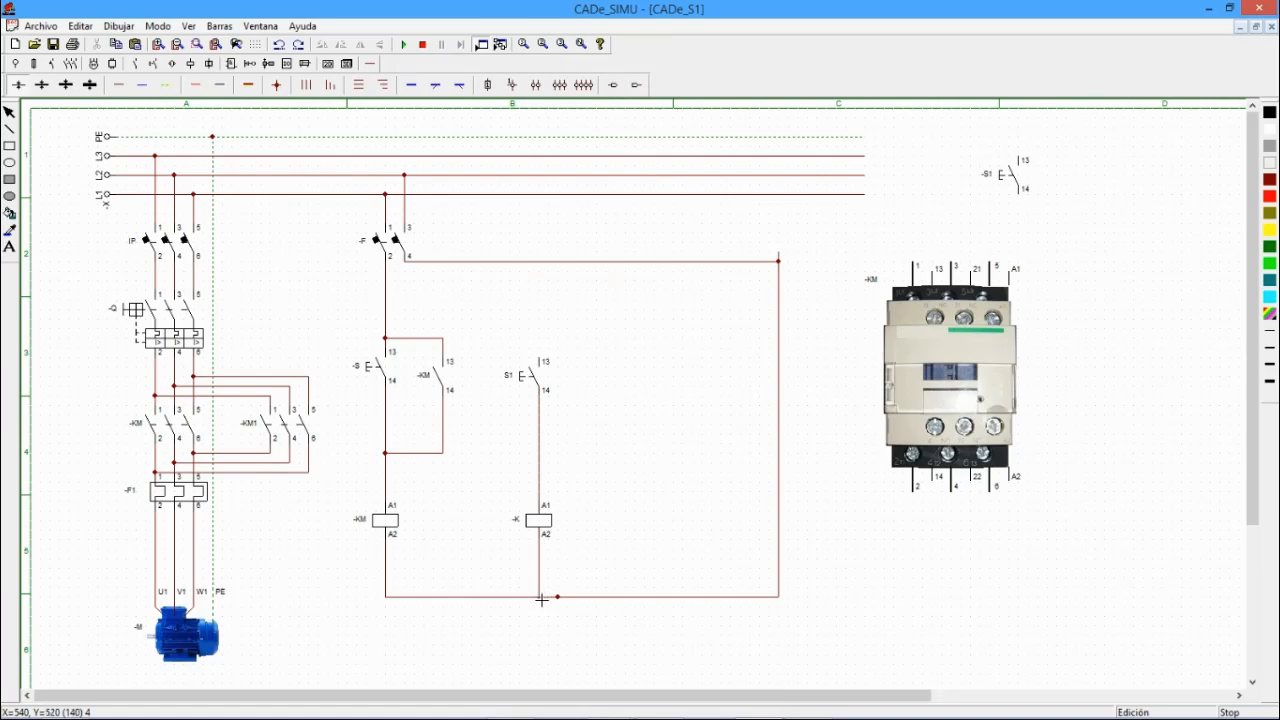
left_click_drag(541, 361, 455, 343)
- Place a normally open auxiliary contact beside S1 and wire it in parallel with S1, with connection nodes at the junctions
left_click(135, 64)
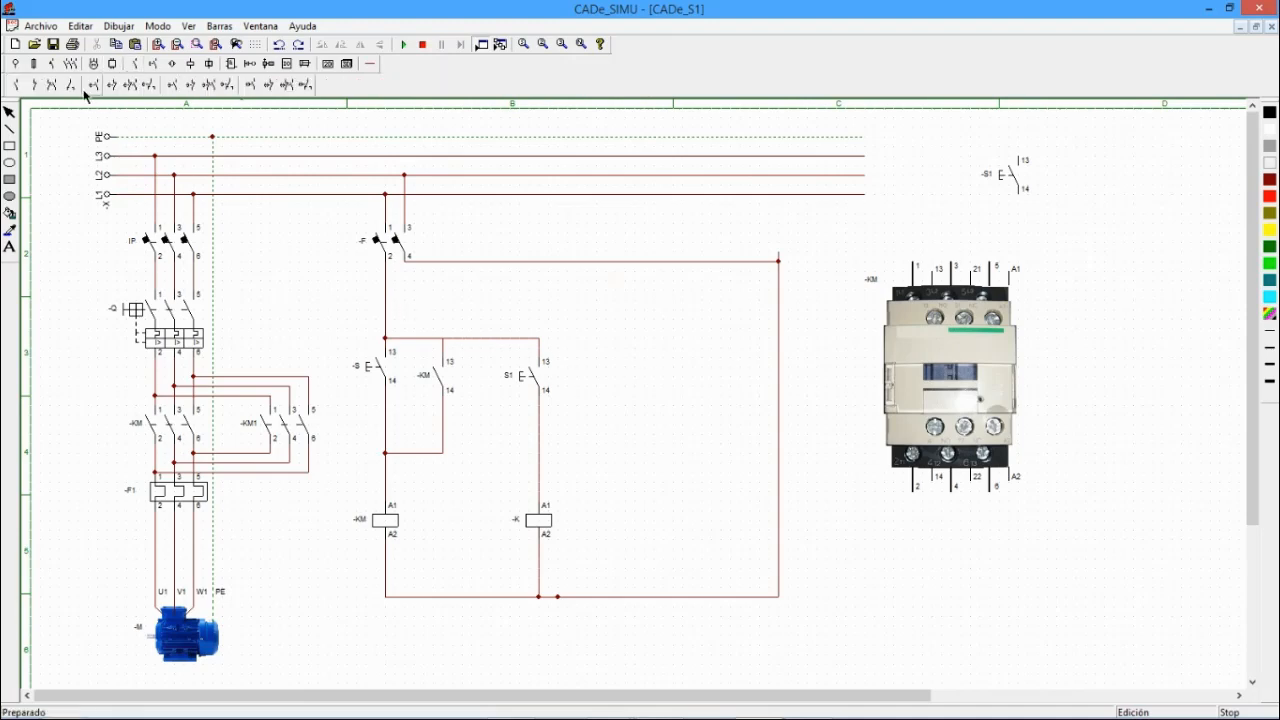
left_click(15, 85)
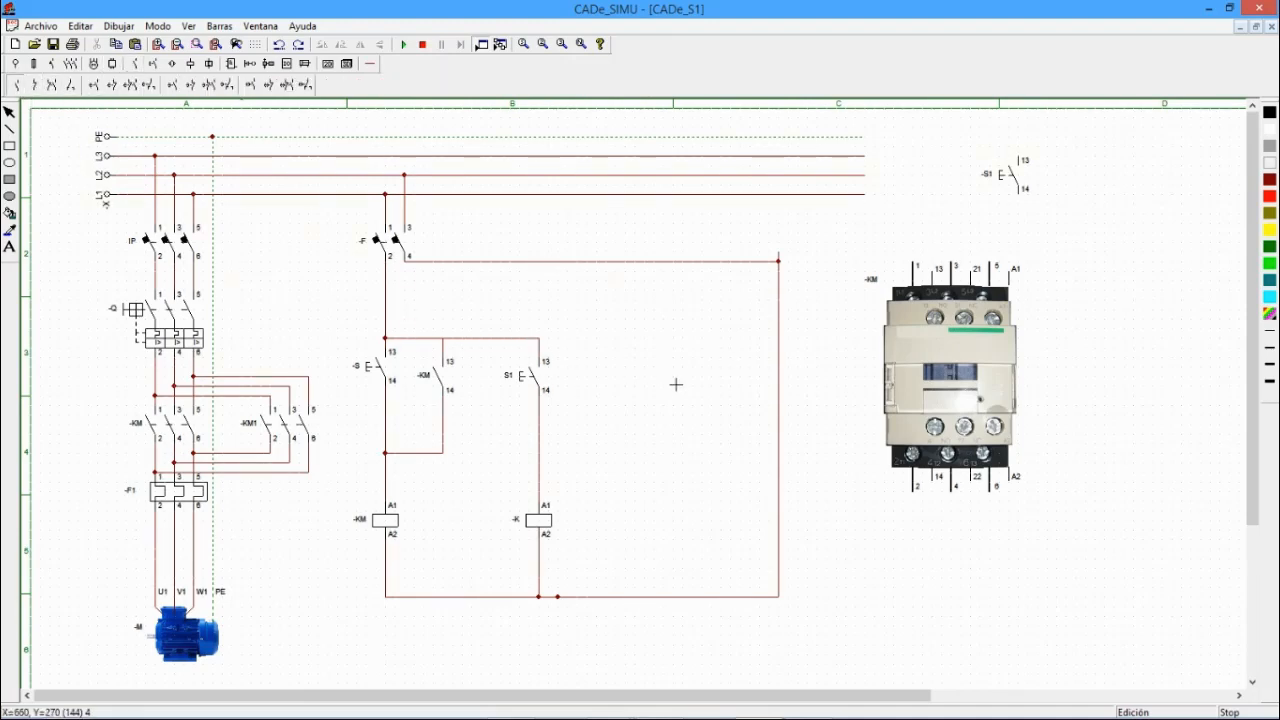
left_click(591, 368)
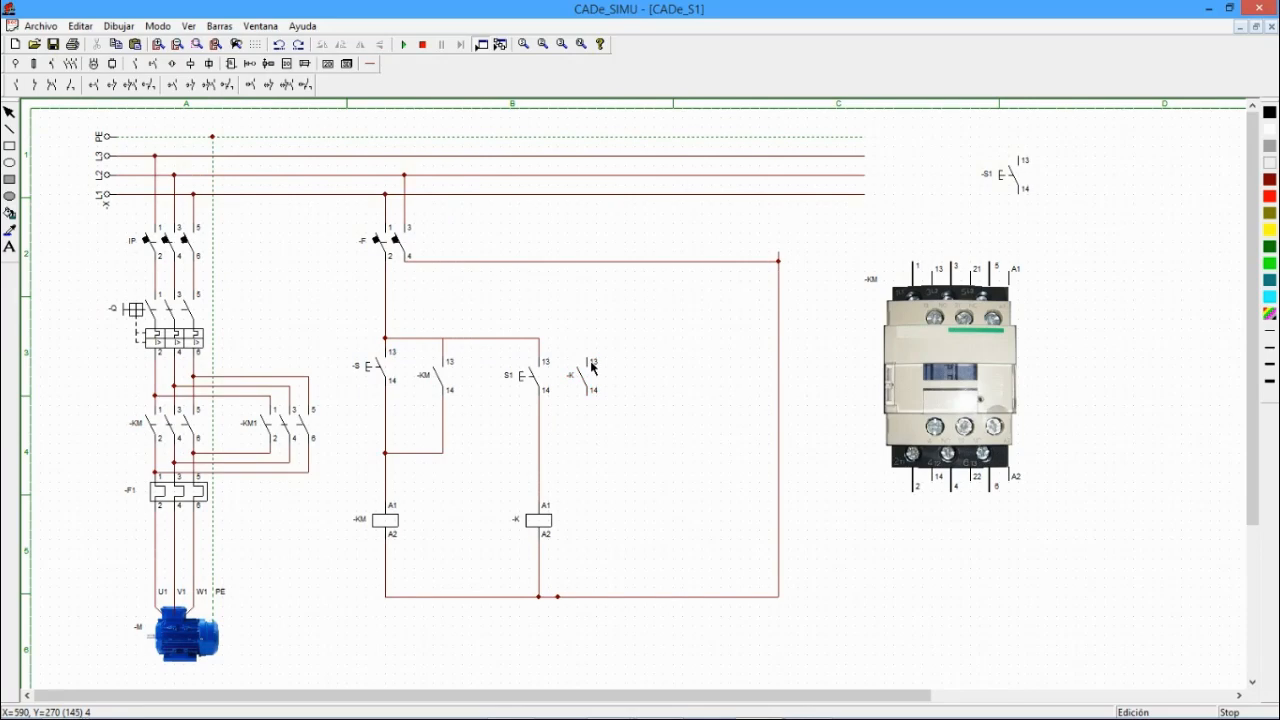
left_click(370, 63)
left_click(117, 86)
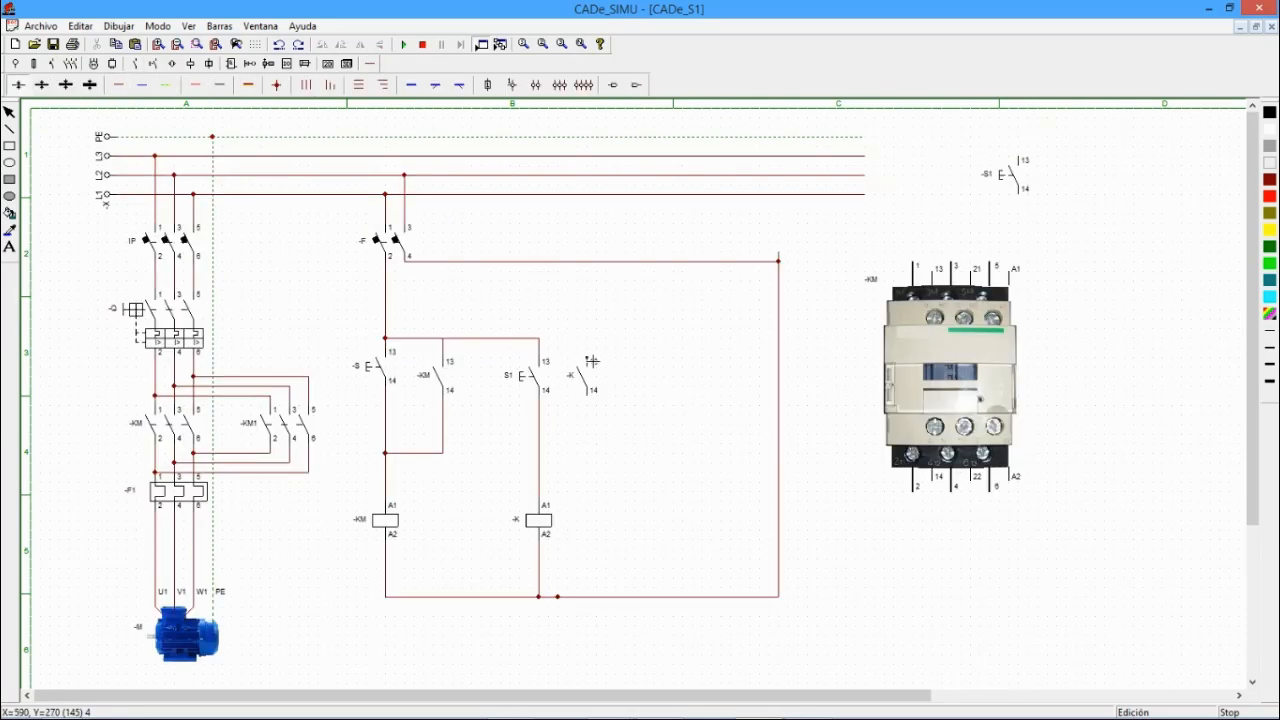
left_click_drag(590, 345, 540, 341)
left_click_drag(589, 399, 539, 453)
left_click(277, 84)
left_click(540, 341)
- Rename the coil below S1 as -KM1
left_click(538, 532)
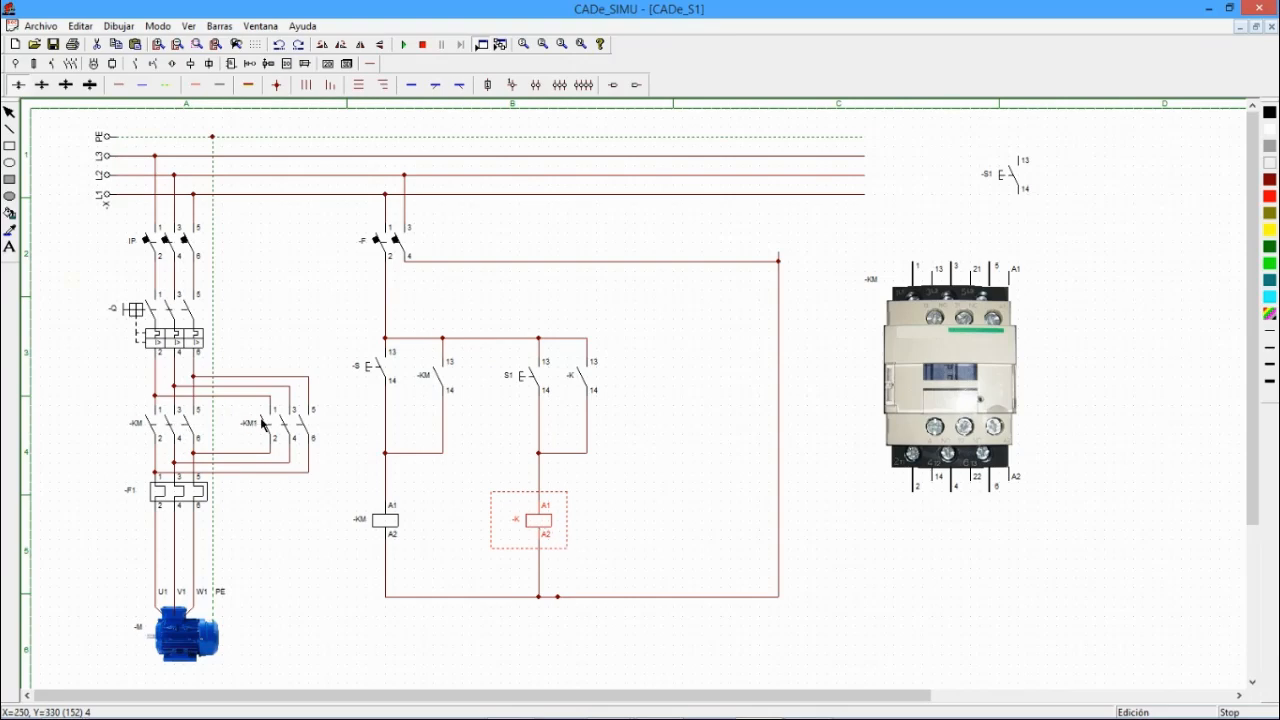
double_click(544, 528)
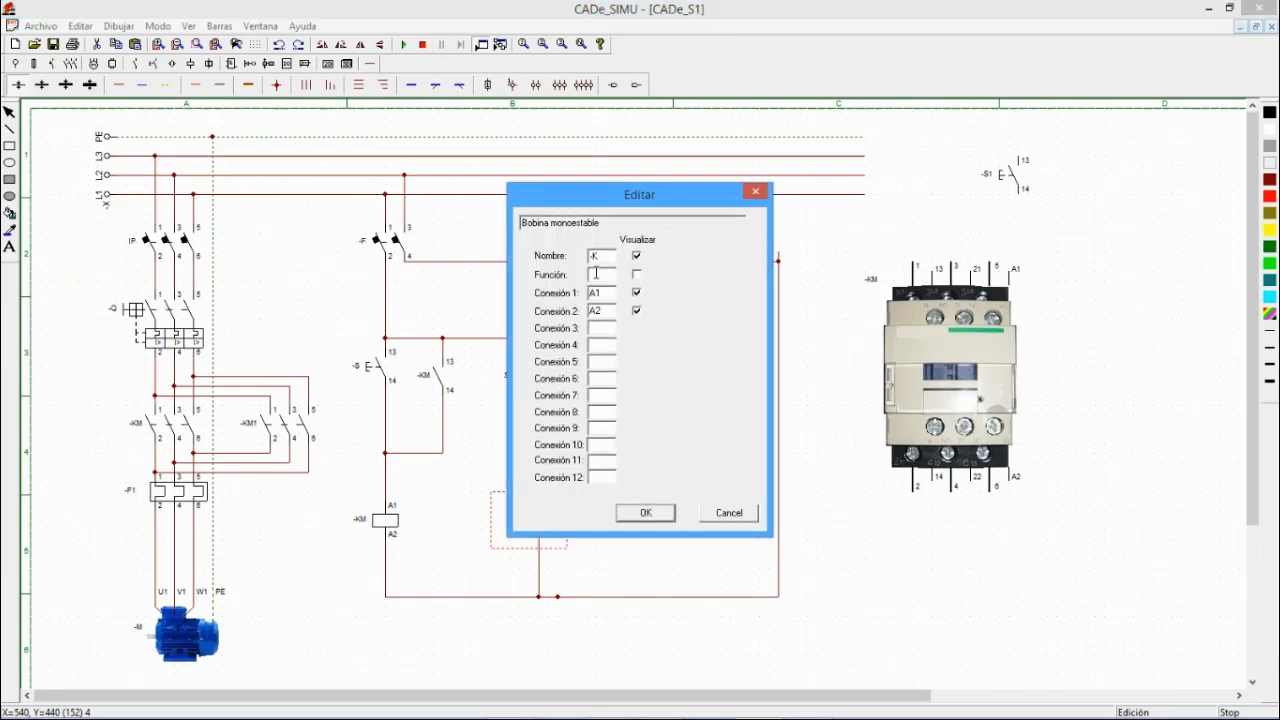
type("M1")
left_click(646, 512)
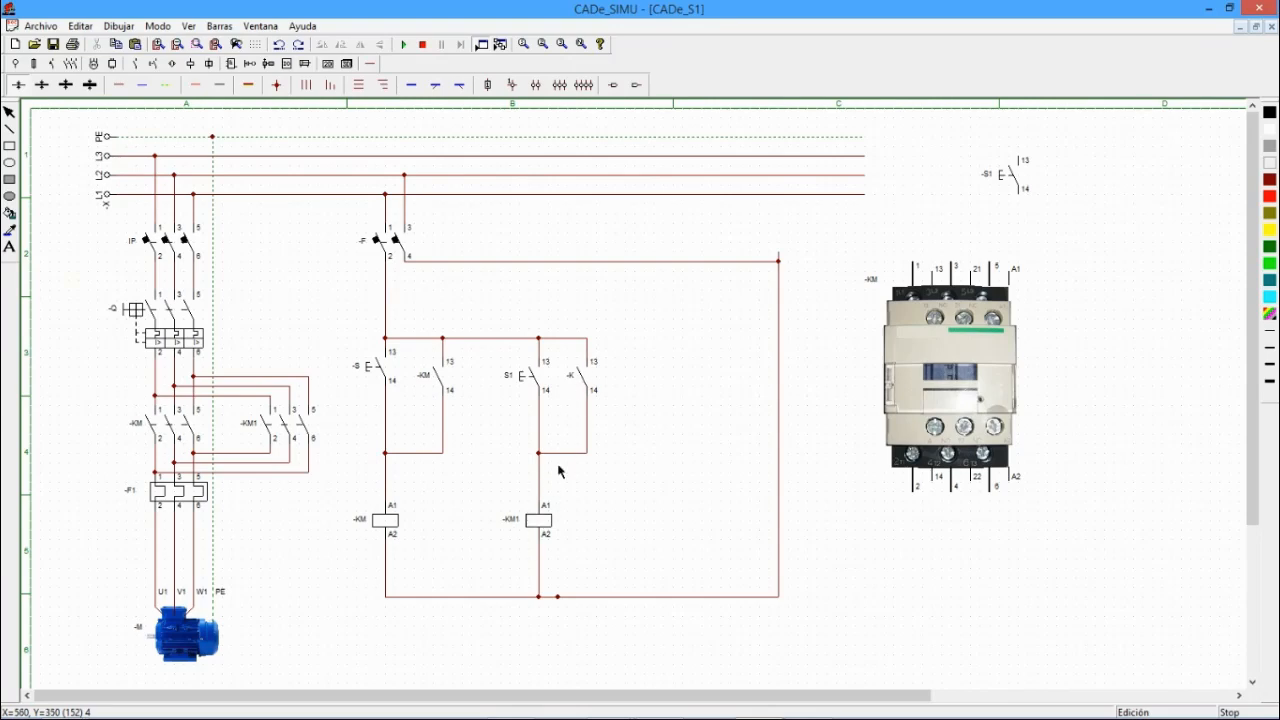
- Rename the auxiliary contact in parallel with S1 as -KM1
left_click(580, 380)
double_click(590, 362)
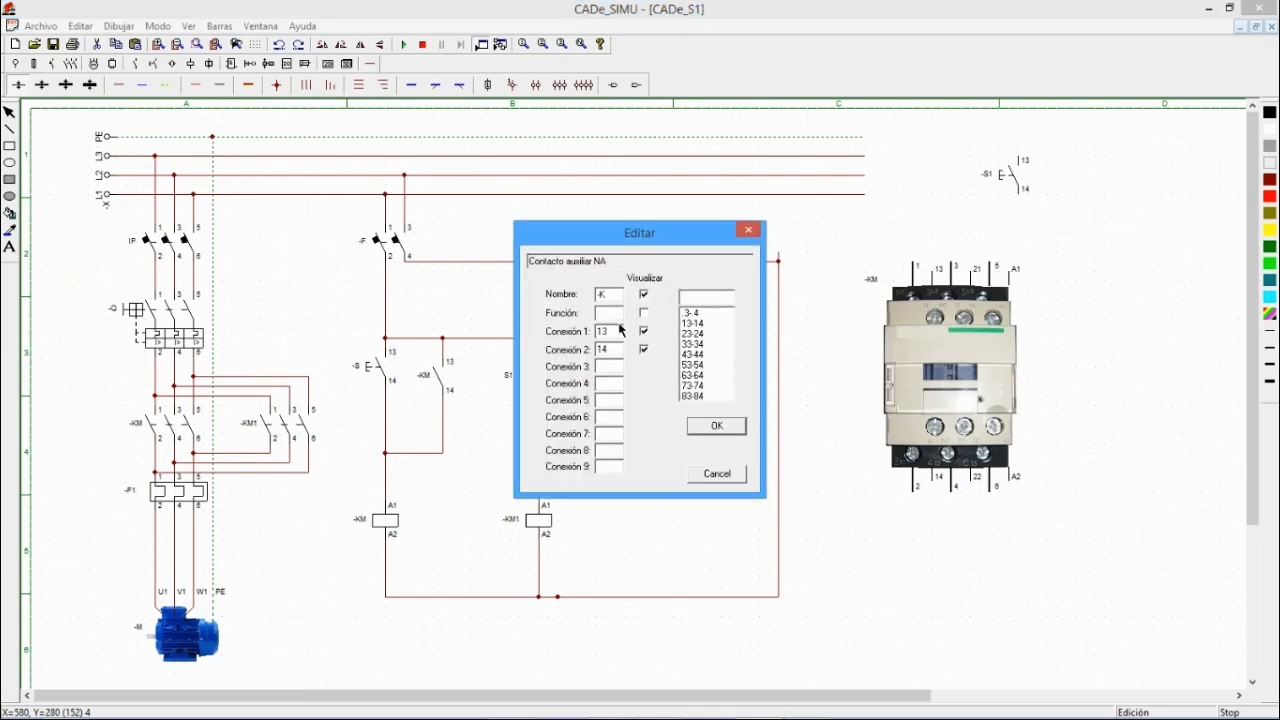
type("M11")
left_click(710, 427)
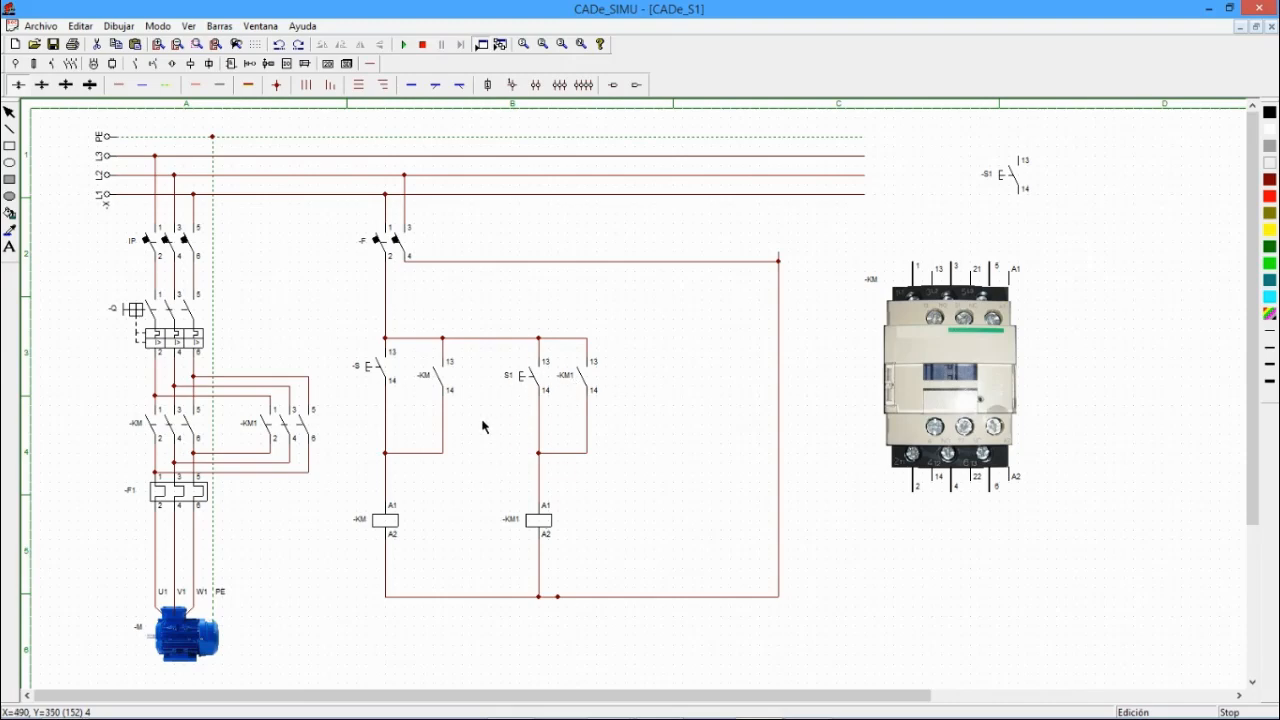
- Start the simulation, close breakers F, IP and Q, and run the motor through KM with pushbutton S
left_click(399, 45)
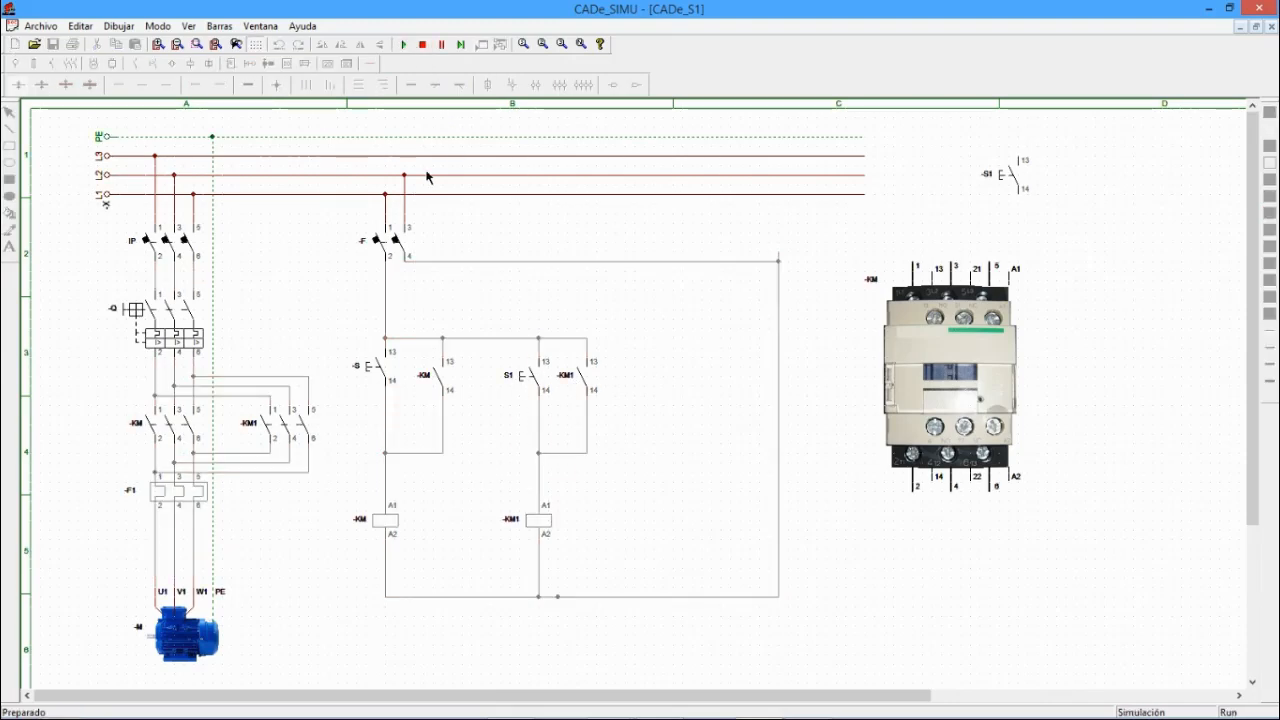
left_click(388, 244)
left_click(185, 245)
left_click(175, 328)
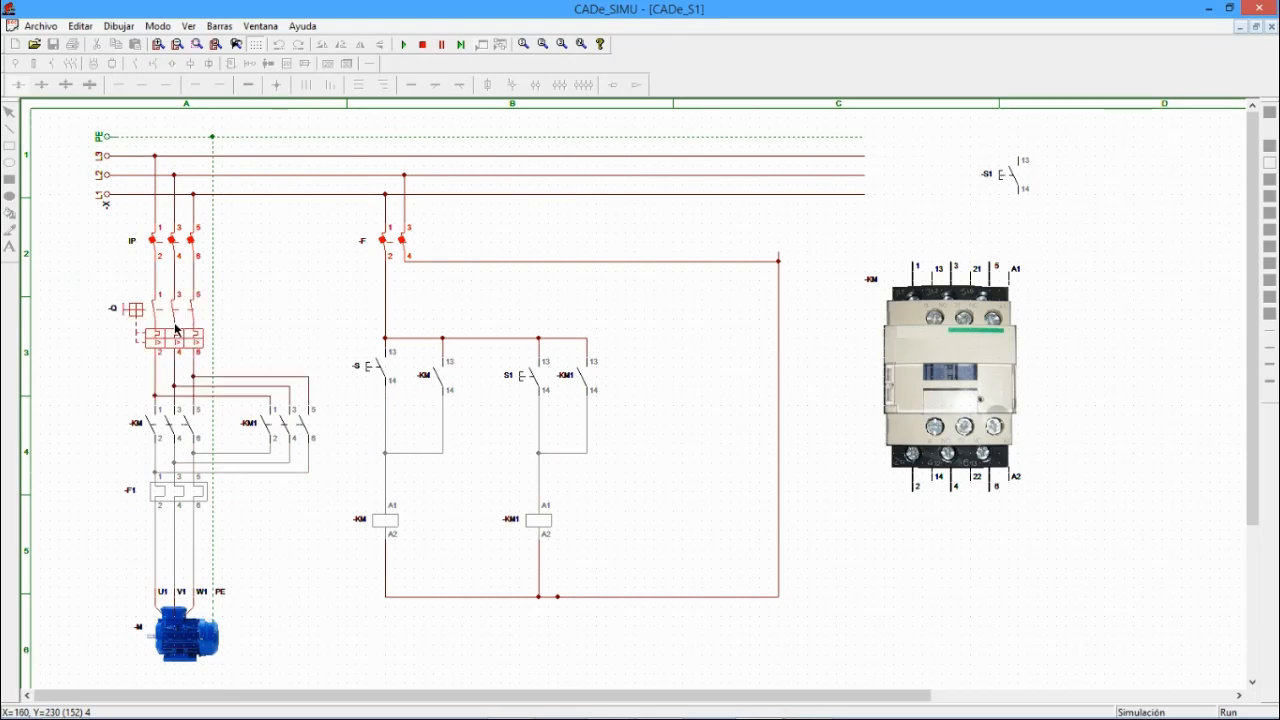
left_click(368, 366)
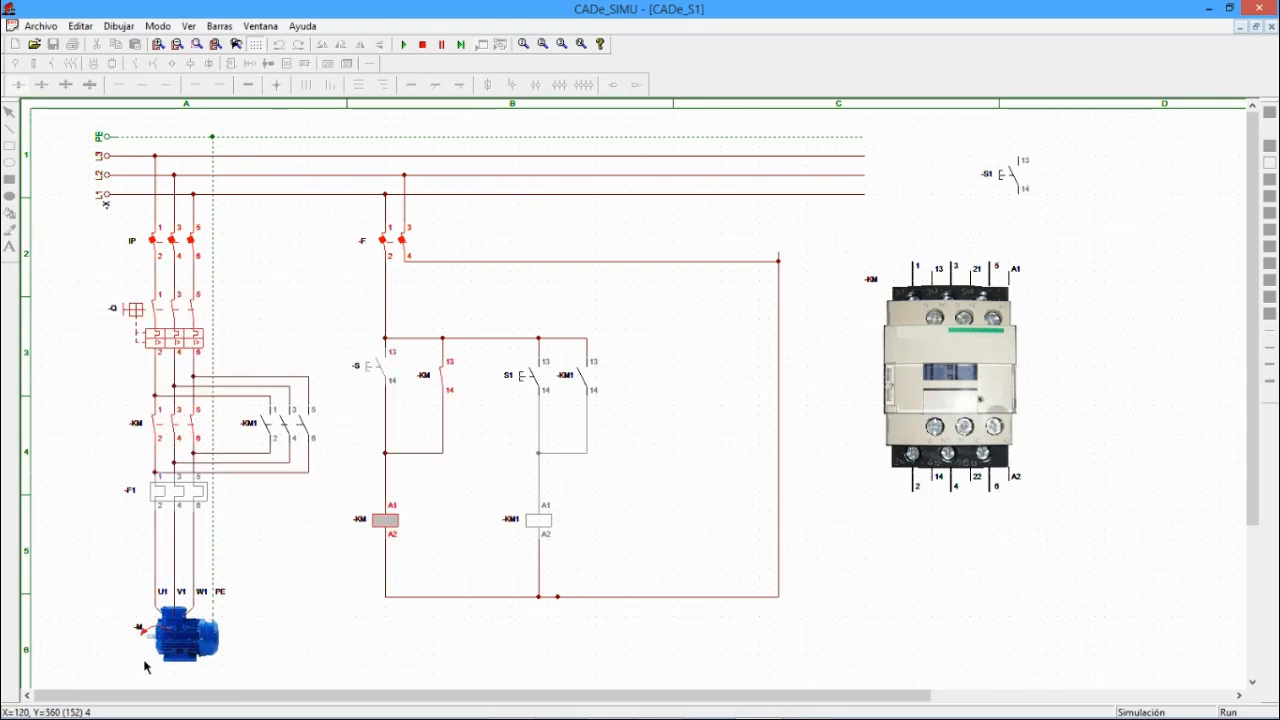
- Cycle breaker F off and on, run the motor through KM1 with S1, and test actuating S while KM1 is on
left_click(396, 237)
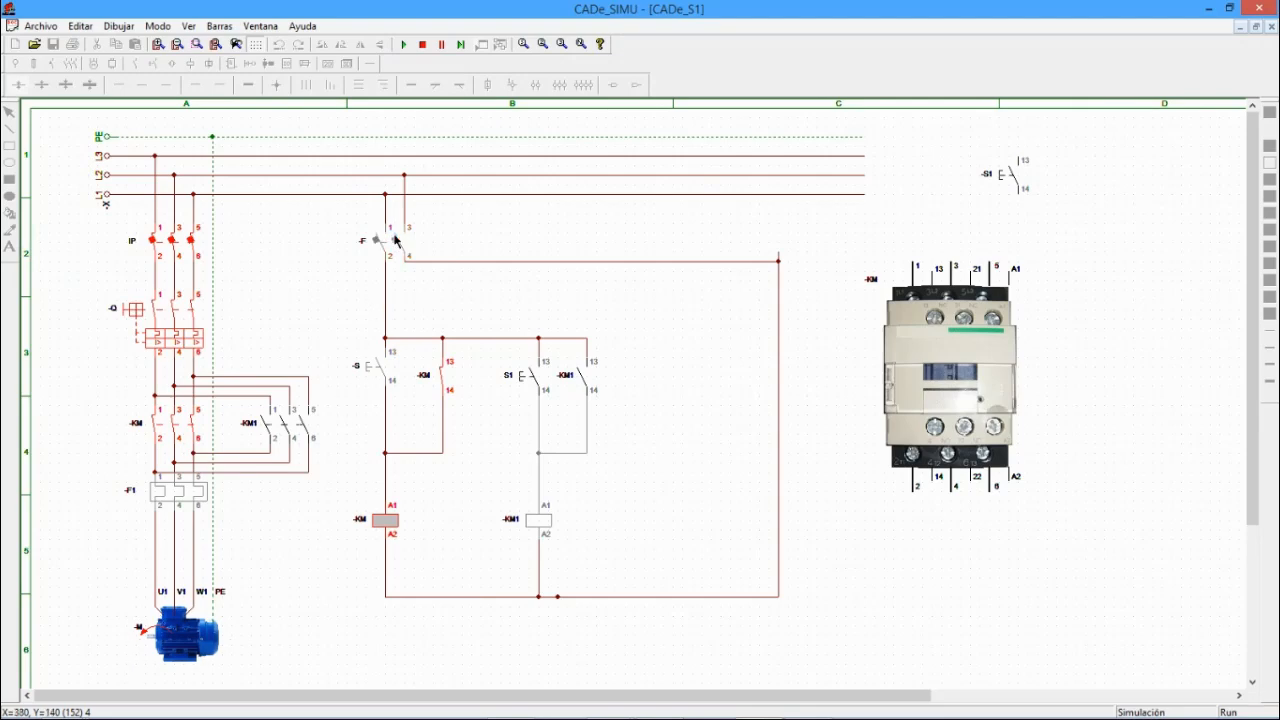
left_click(398, 238)
left_click(530, 388)
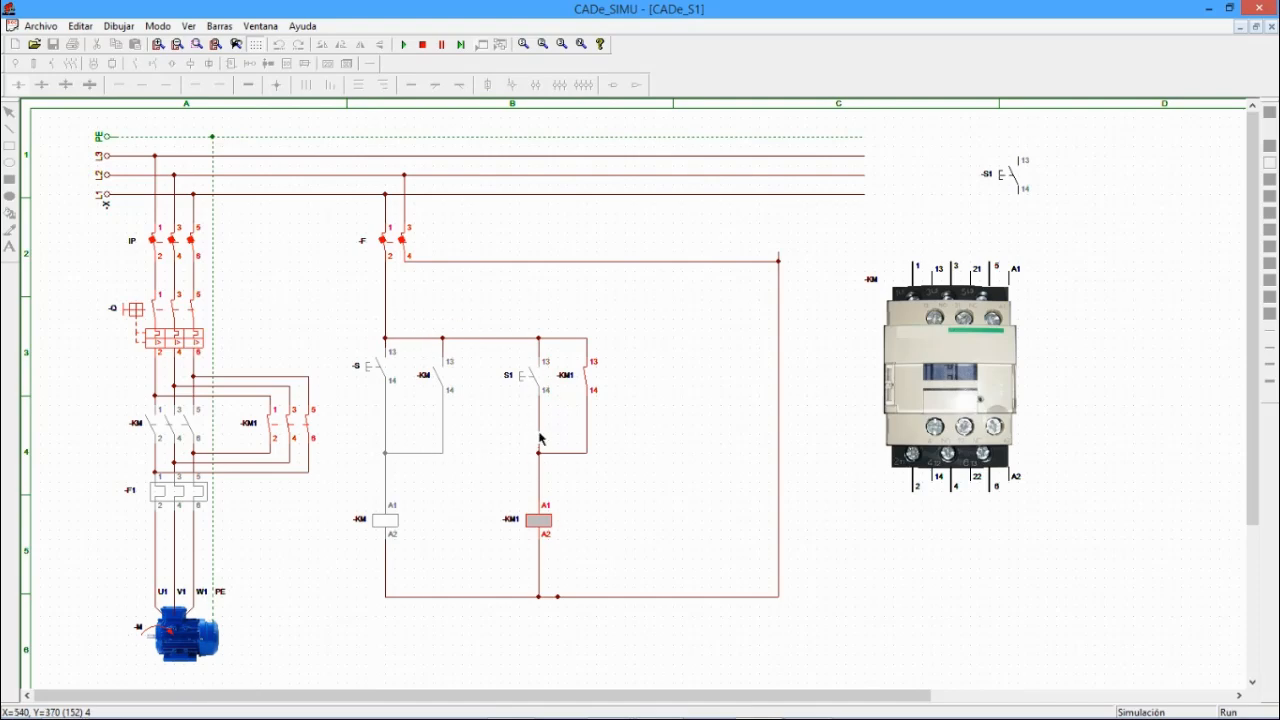
left_click(380, 368)
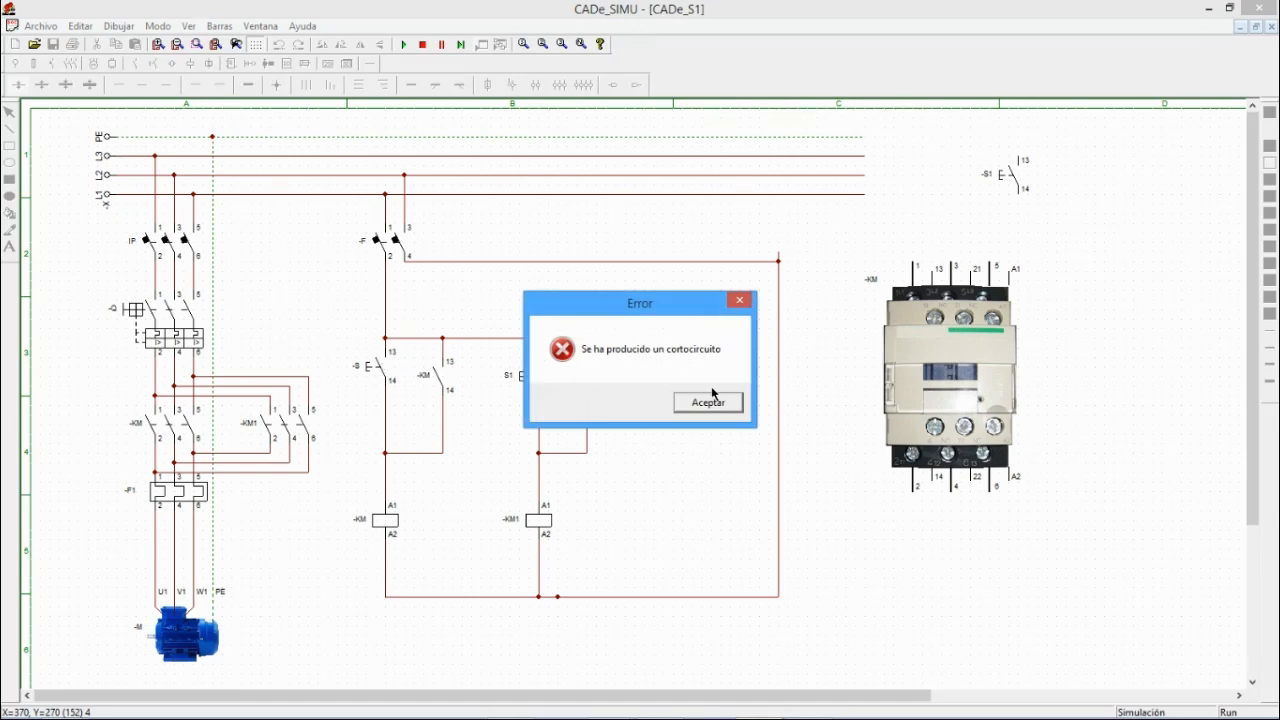
left_click(733, 403)
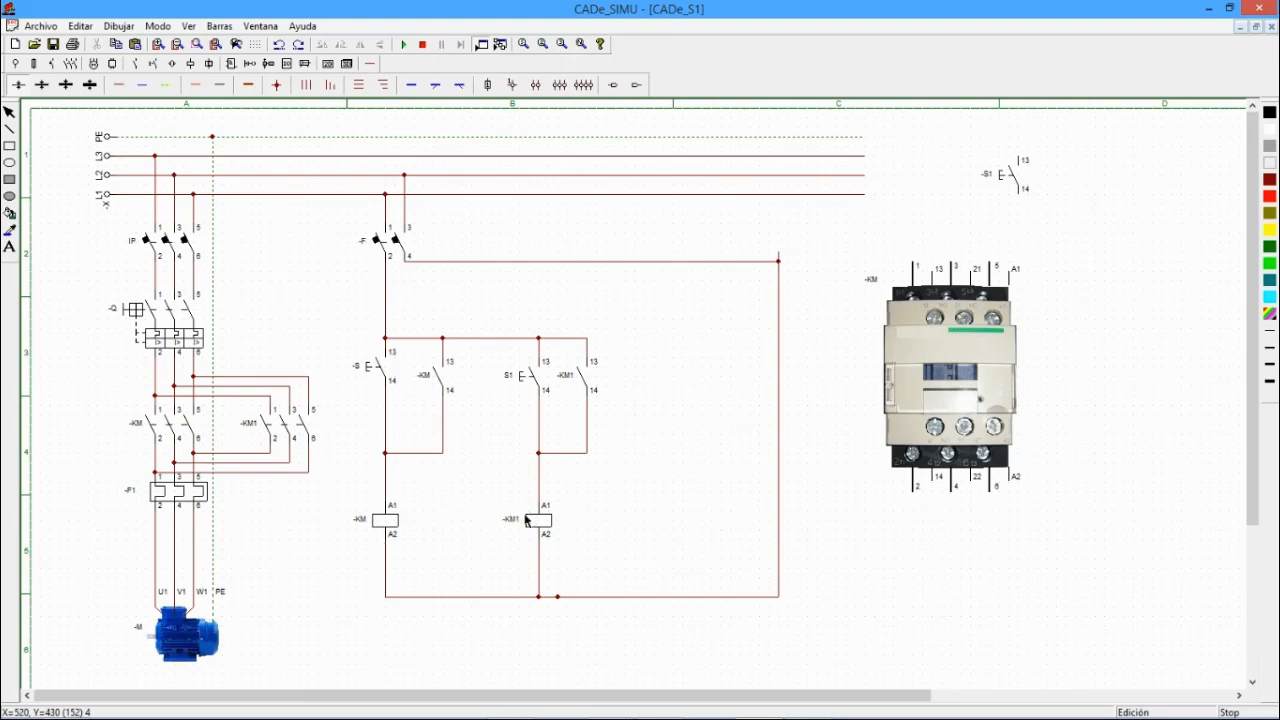
- Place one normally open and one normally closed auxiliary contact in the free space above the pushbutton branches
left_click(136, 64)
left_click(68, 85)
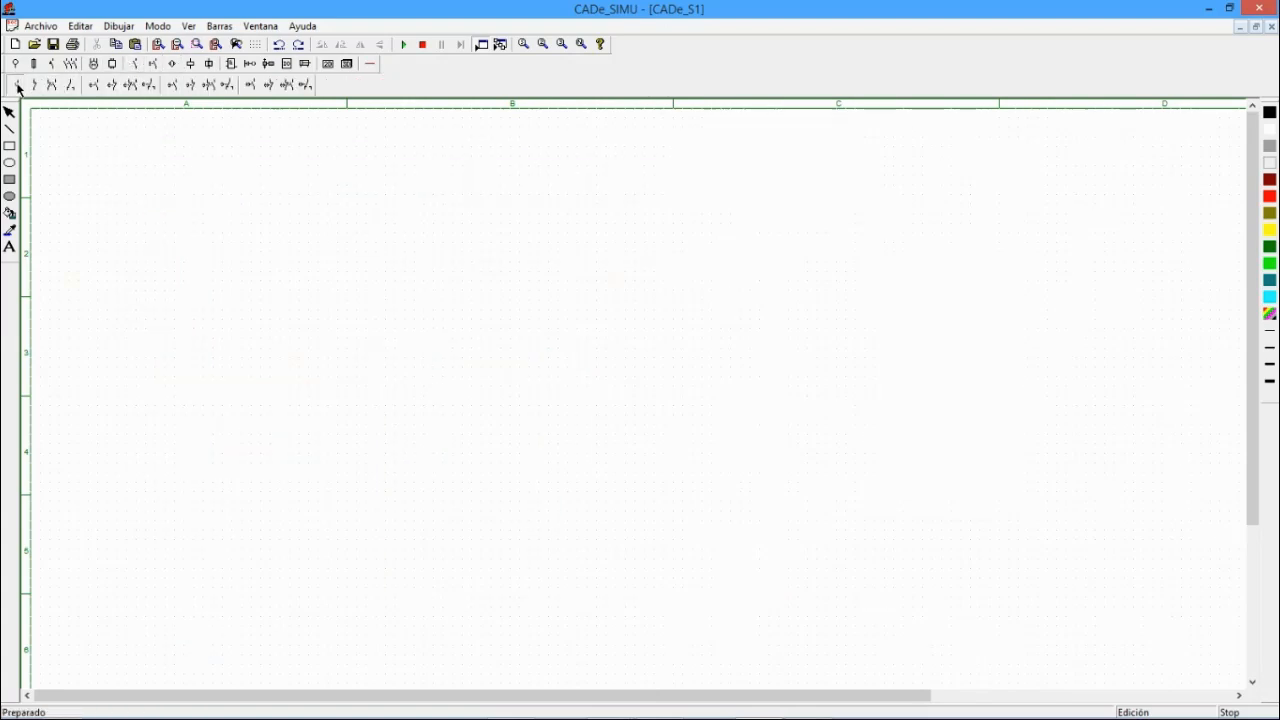
left_click(490, 298)
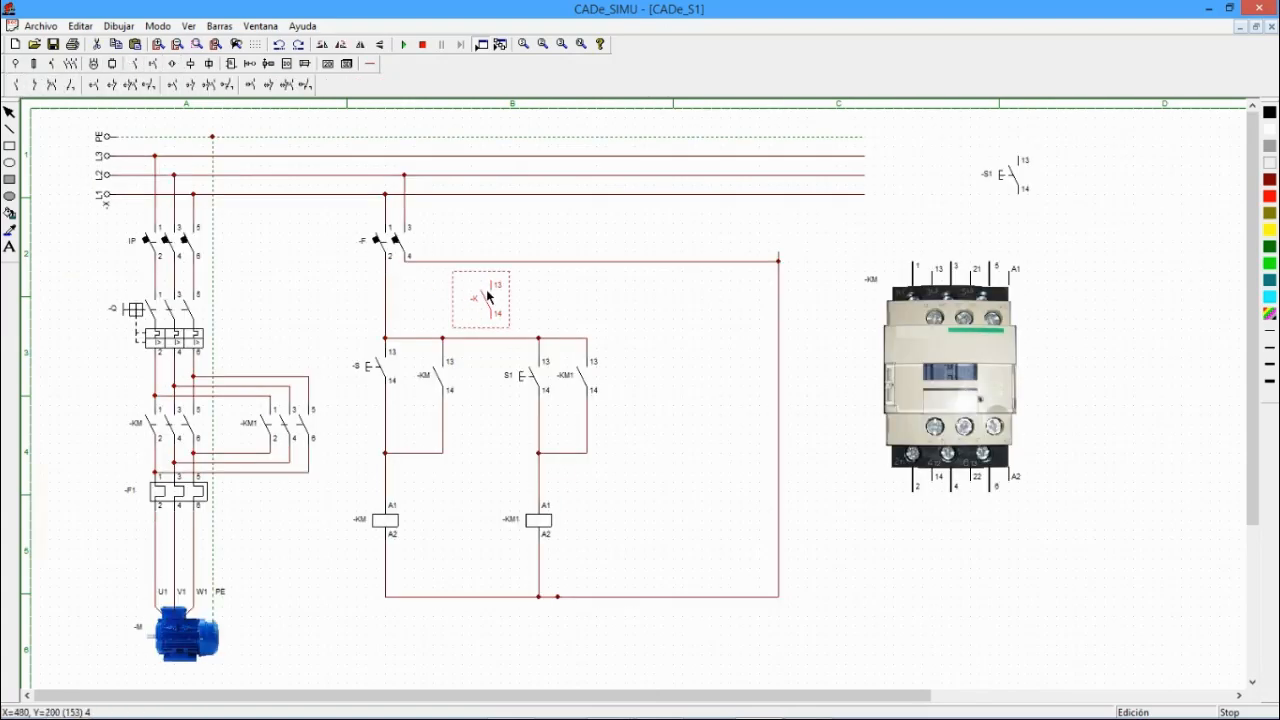
left_click(606, 293)
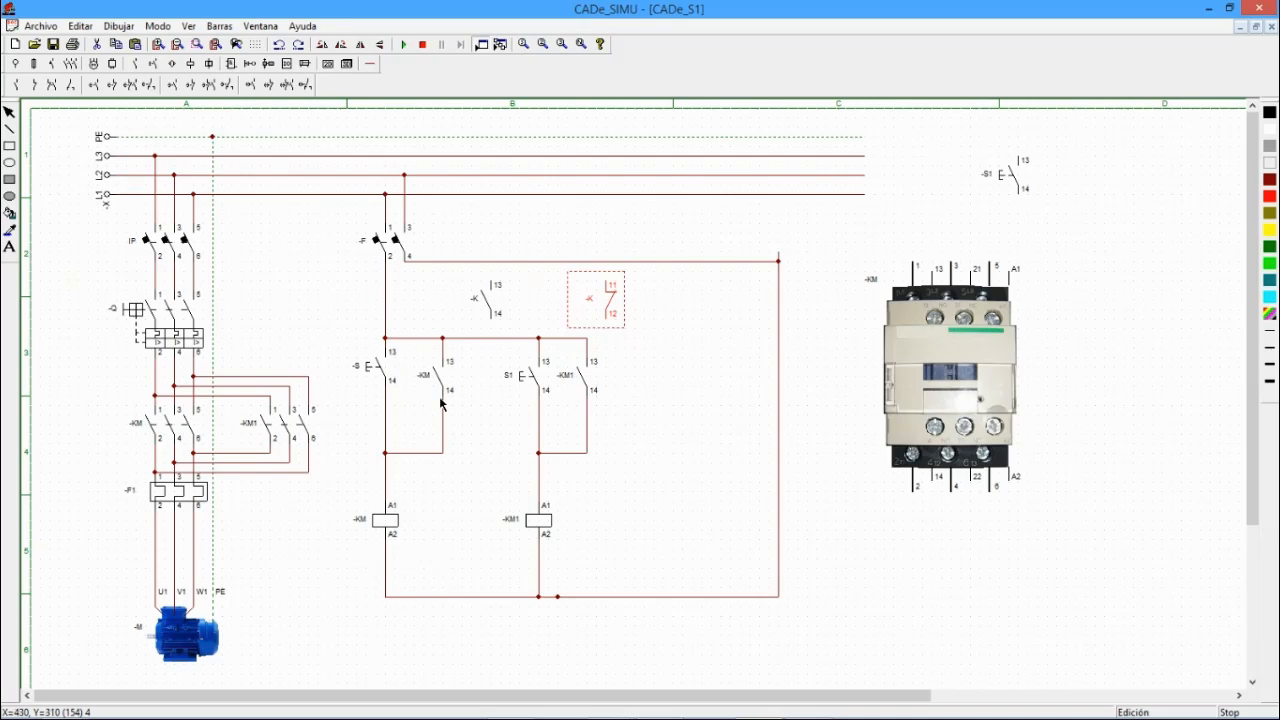
- Rename both new auxiliary contacts, the normally closed and the normally open one, as -KM1
double_click(611, 310)
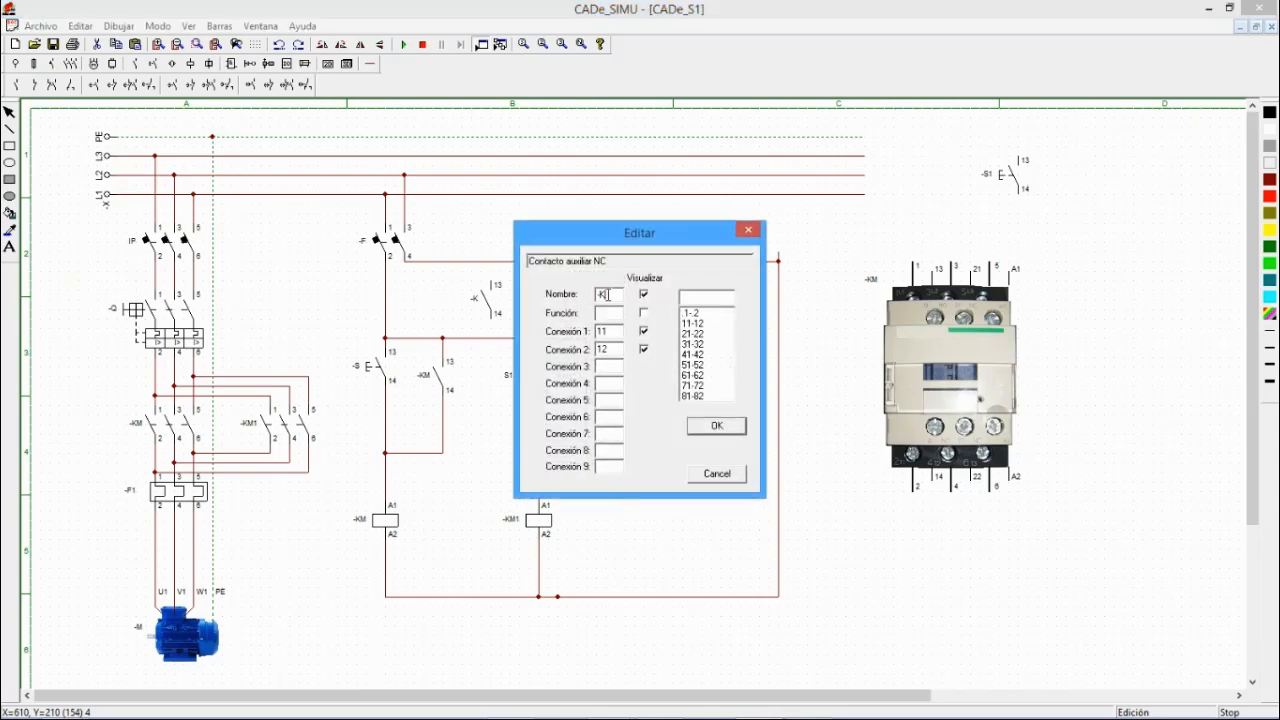
type("M1")
left_click(718, 427)
double_click(486, 300)
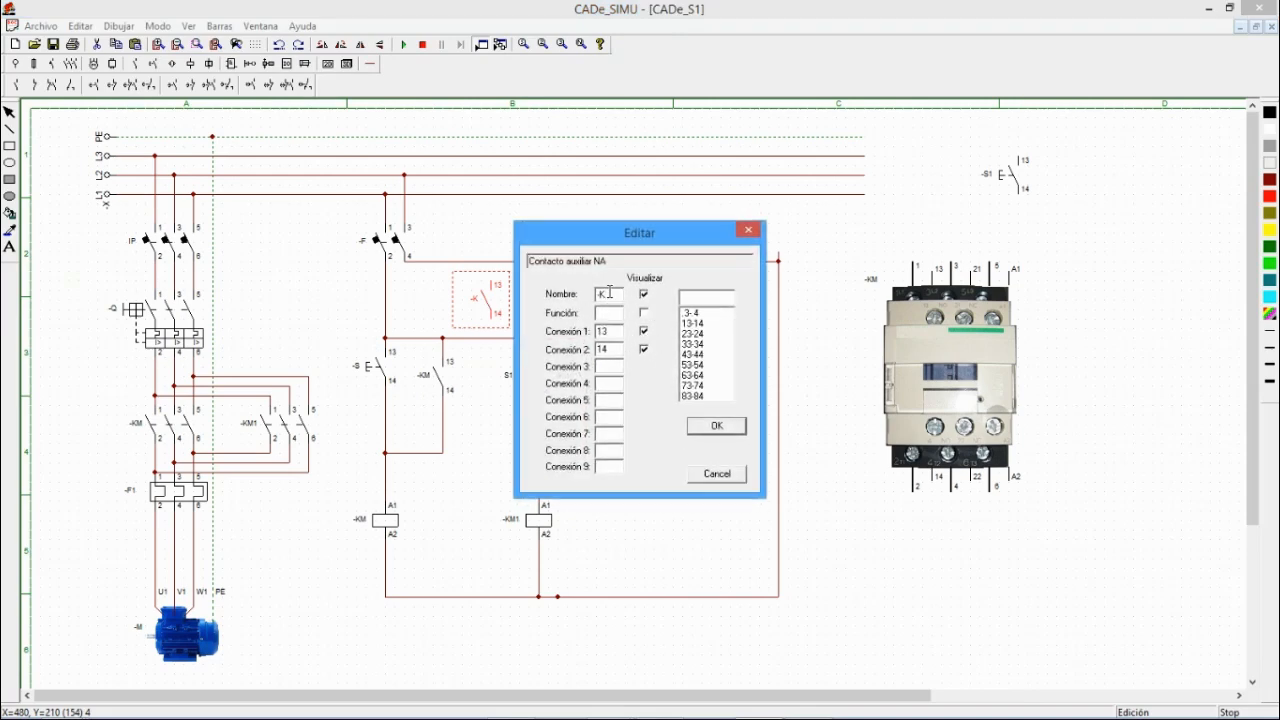
type("M1")
left_click(712, 428)
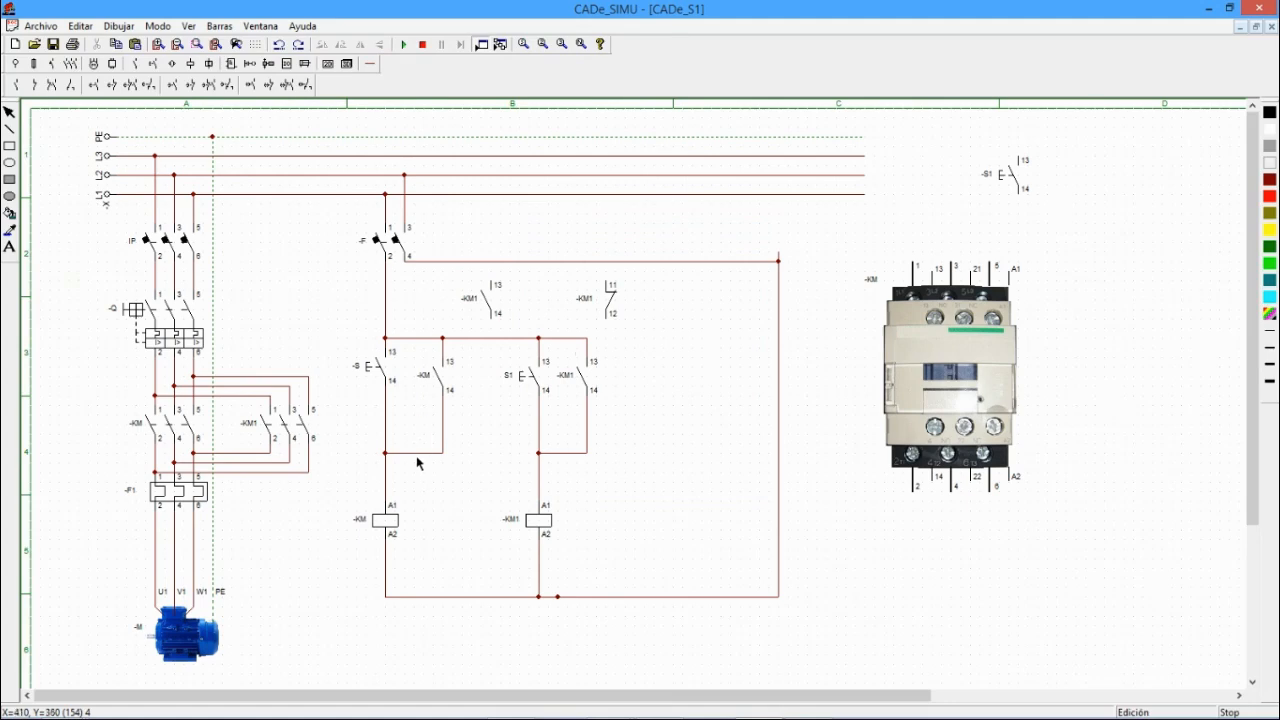
- Replace the wire above coil KM with the normally open -KM1 contact in series
left_click(387, 478)
key("Delete")
left_click_drag(492, 300, 373, 470)
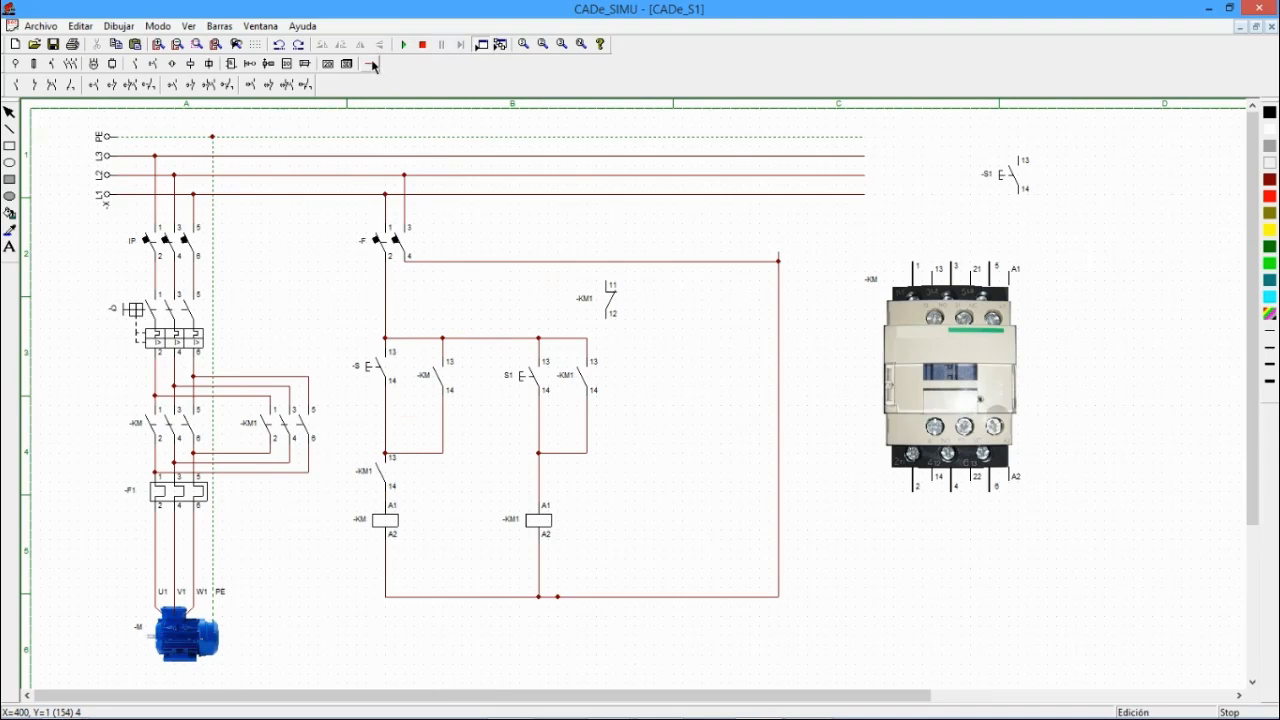
- Start the simulation, close breaker F, and test pushbutton S with the normally open KM1 contact in series with coil KM
left_click(403, 44)
left_click(396, 241)
left_click(370, 371)
left_click(370, 371)
left_click(370, 371)
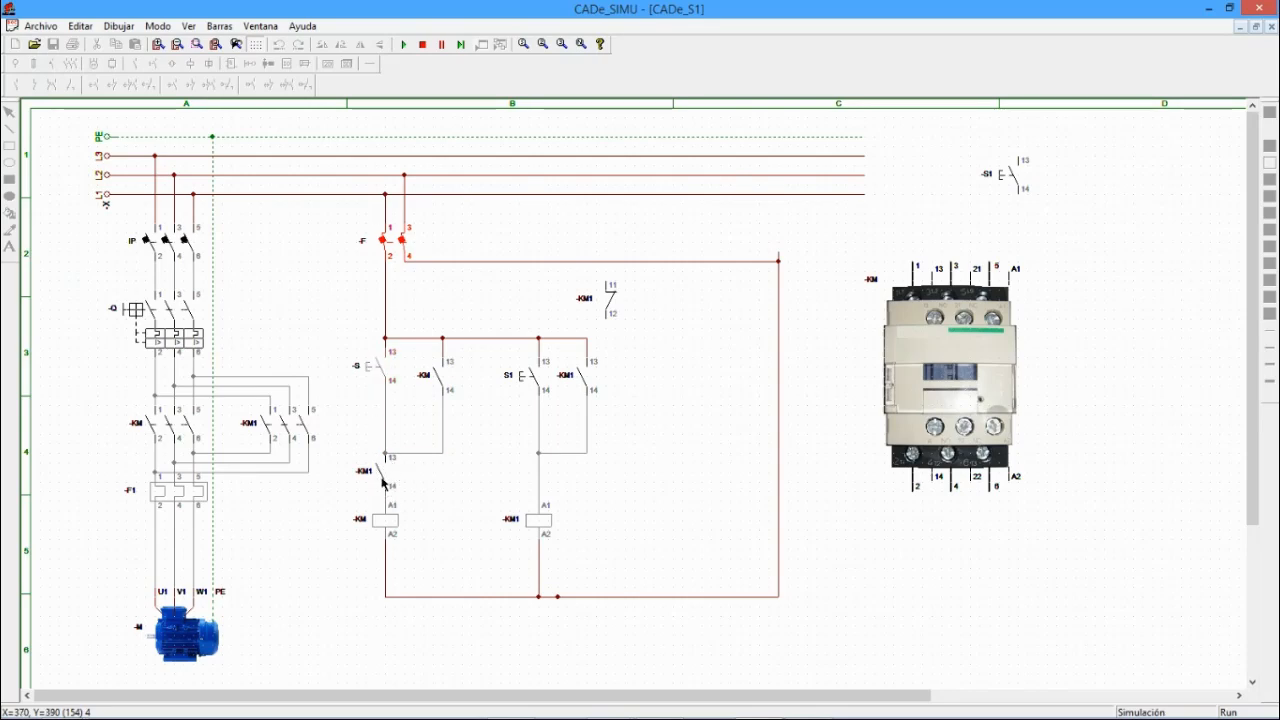
left_click(369, 364)
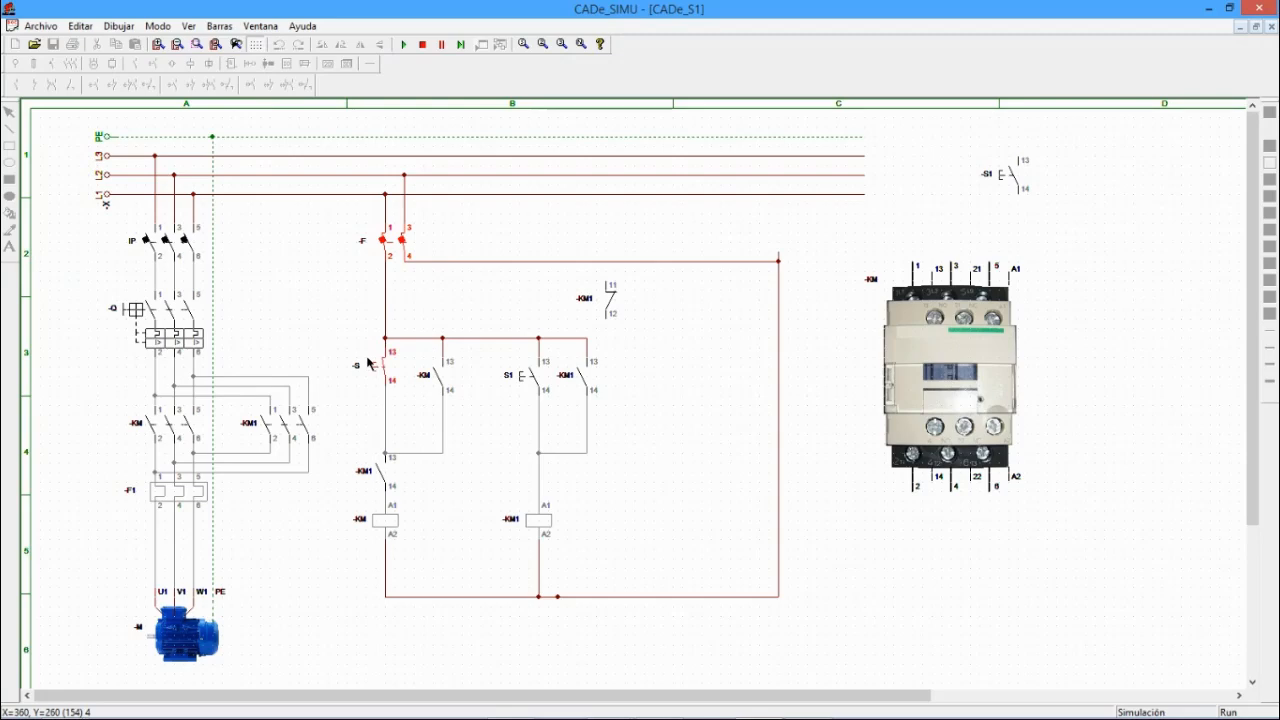
left_click(370, 363)
left_click(371, 363)
- Energize KM1 with S1 and KM with S, close breaker IP to test both contactors together, and return to edit mode
left_click(531, 375)
left_click(532, 376)
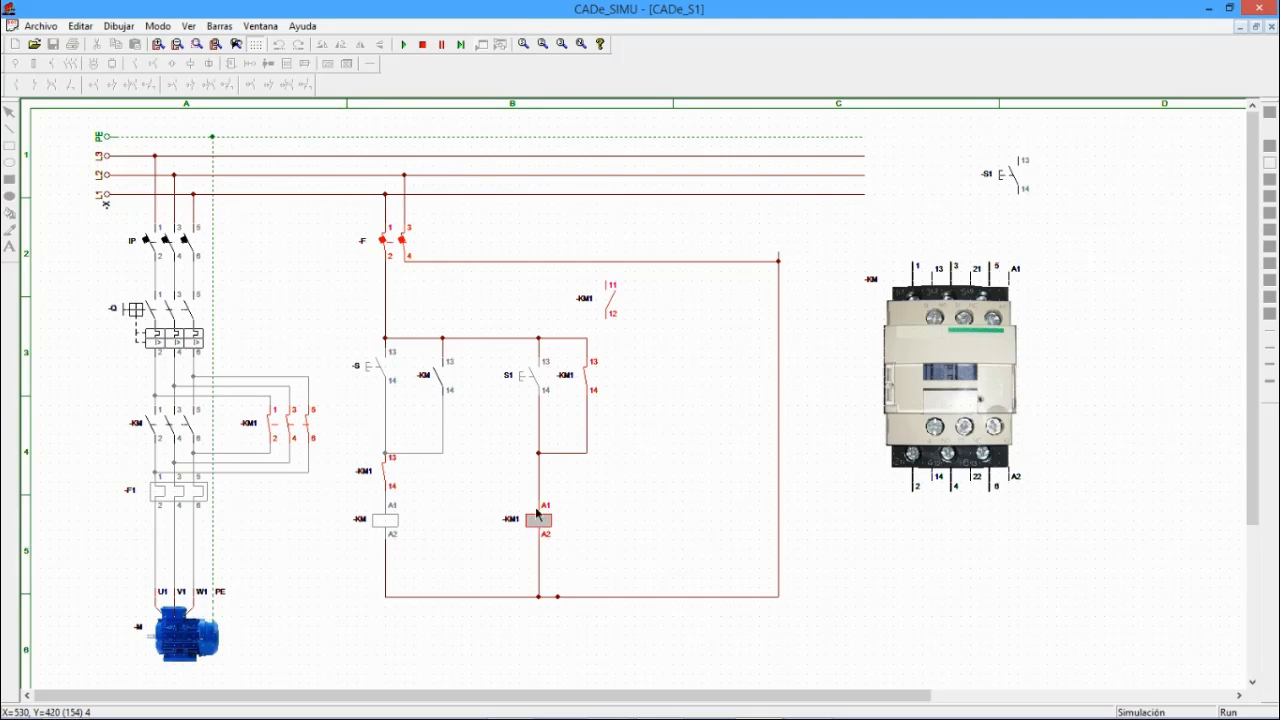
left_click(372, 373)
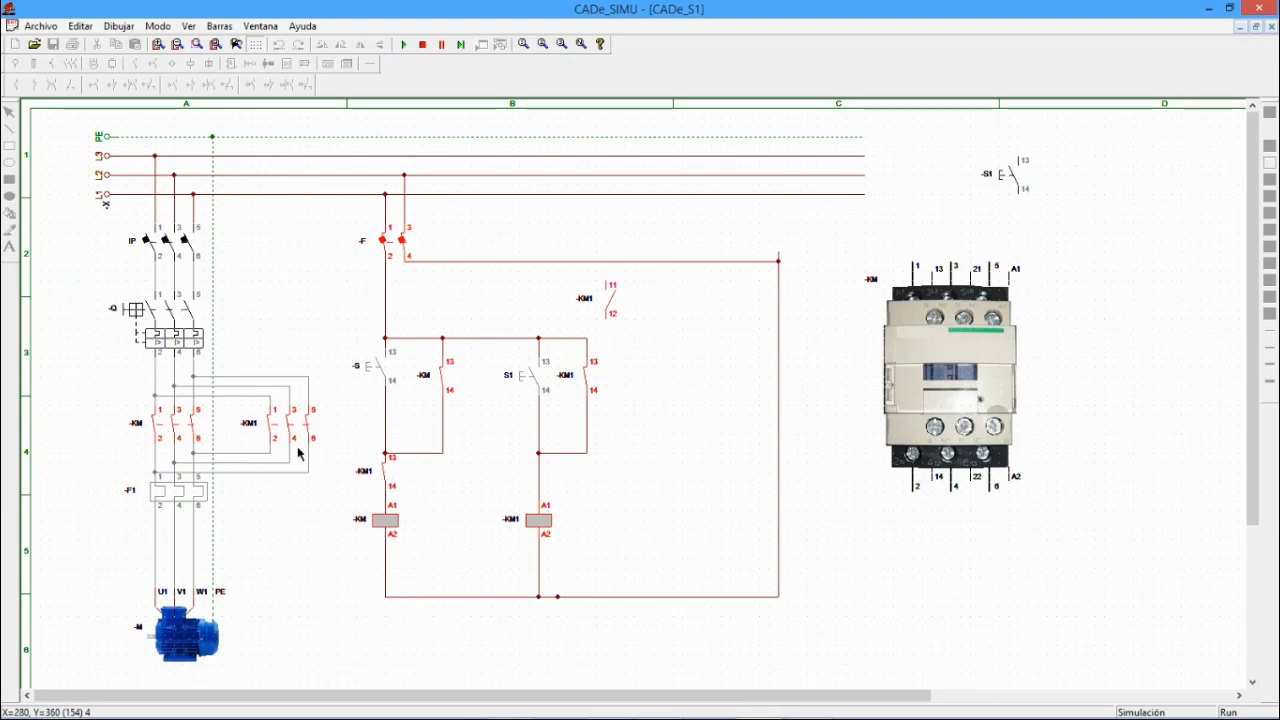
left_click(170, 246)
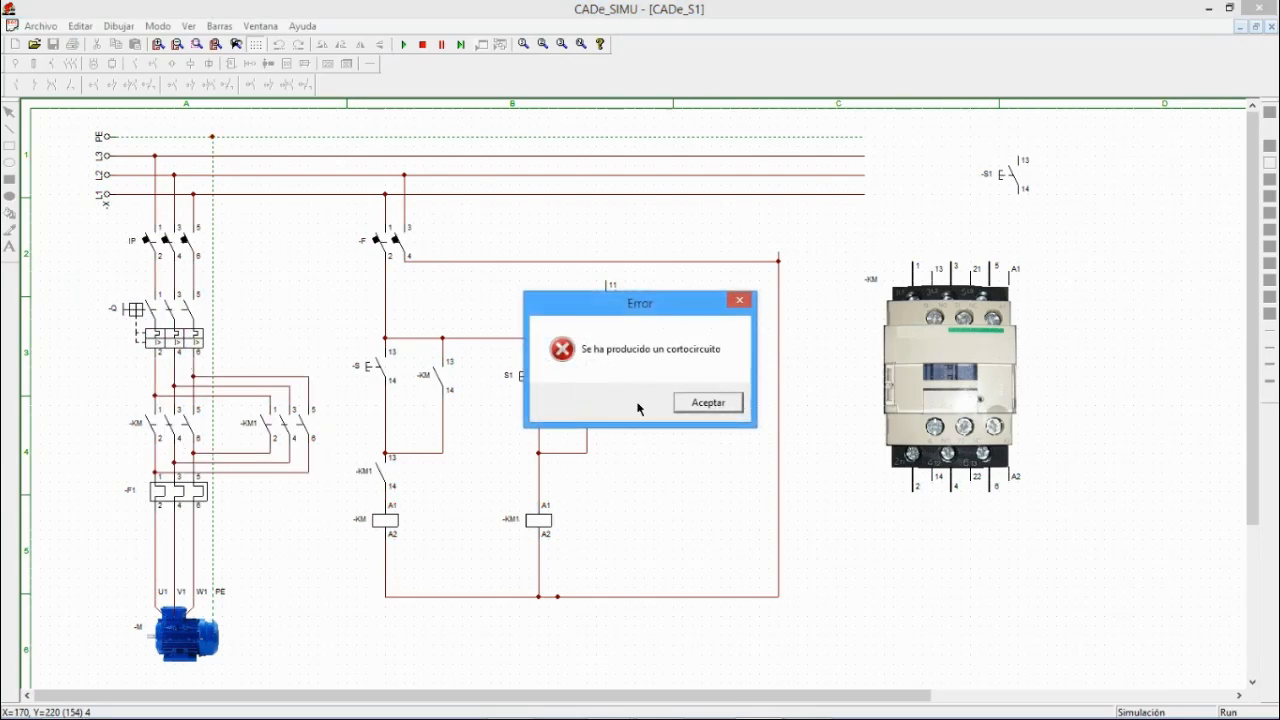
left_click(706, 404)
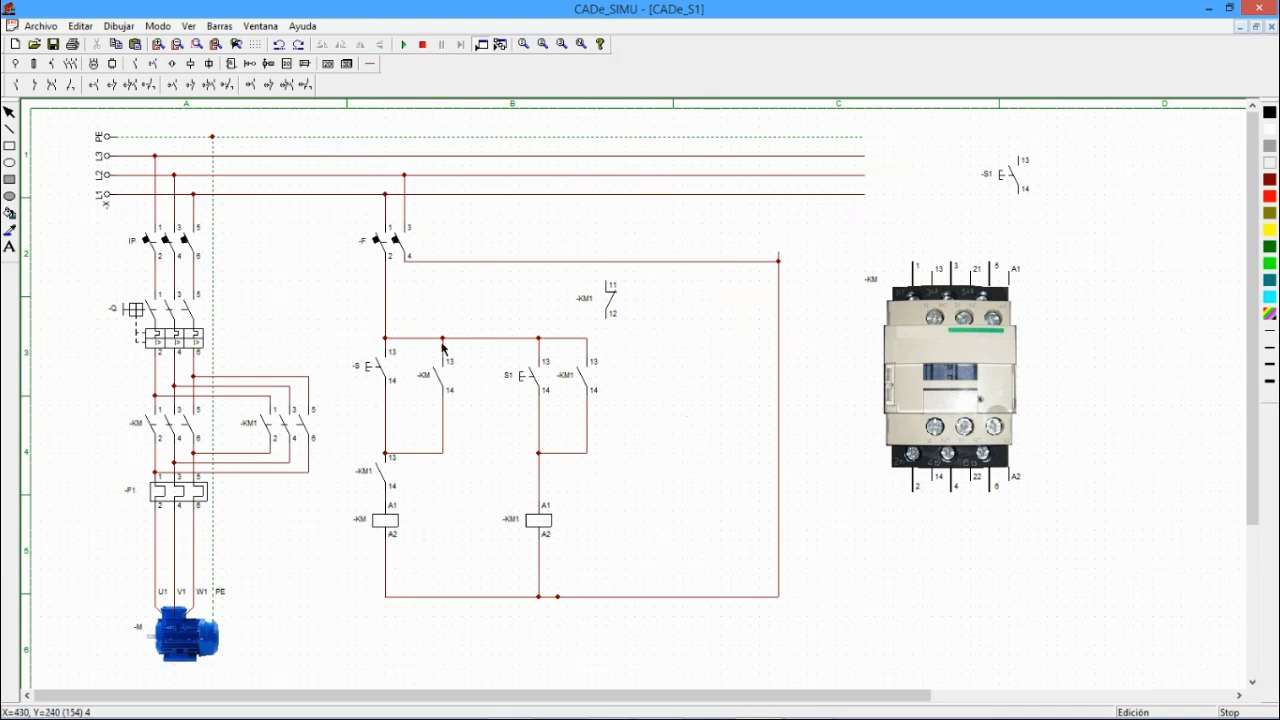
left_click(403, 44)
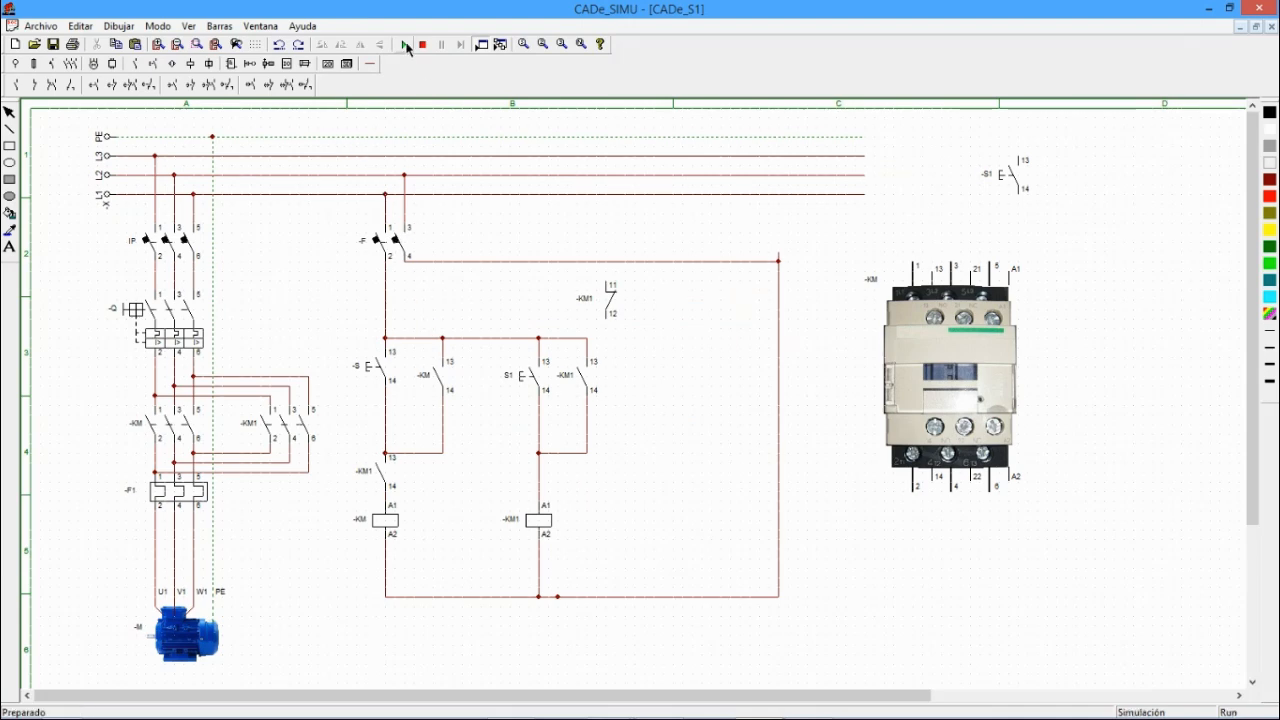
left_click(422, 44)
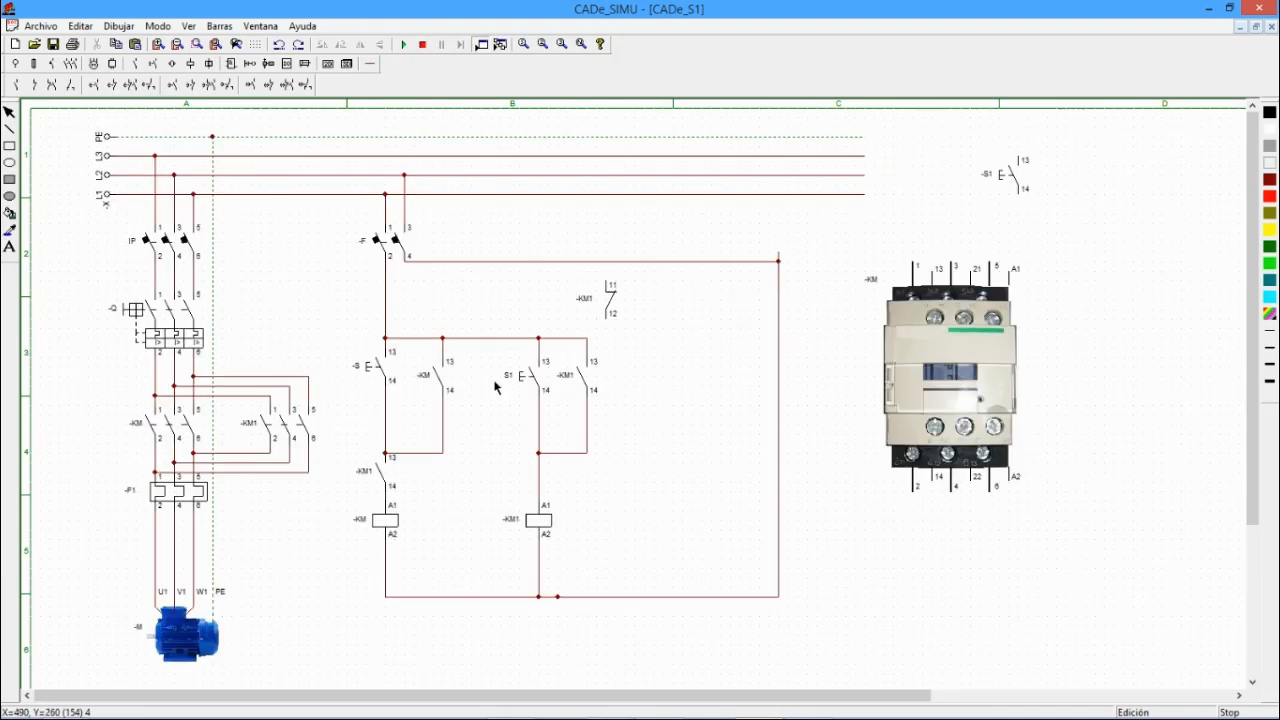
- Move the normally open -KM1 contact out of the KM branch and put the normally closed -KM1 contact in its place
left_click(390, 484)
left_click_drag(390, 484, 735, 392)
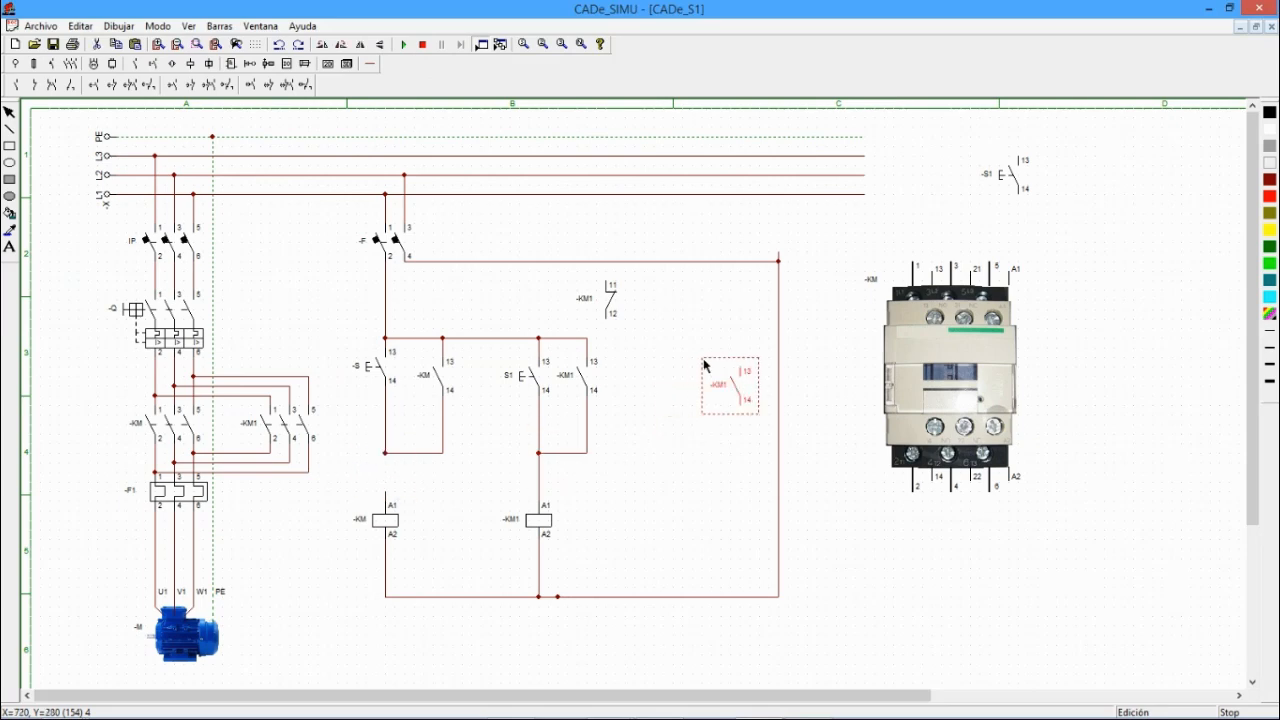
left_click_drag(620, 306, 469, 430)
left_click_drag(404, 478, 397, 479)
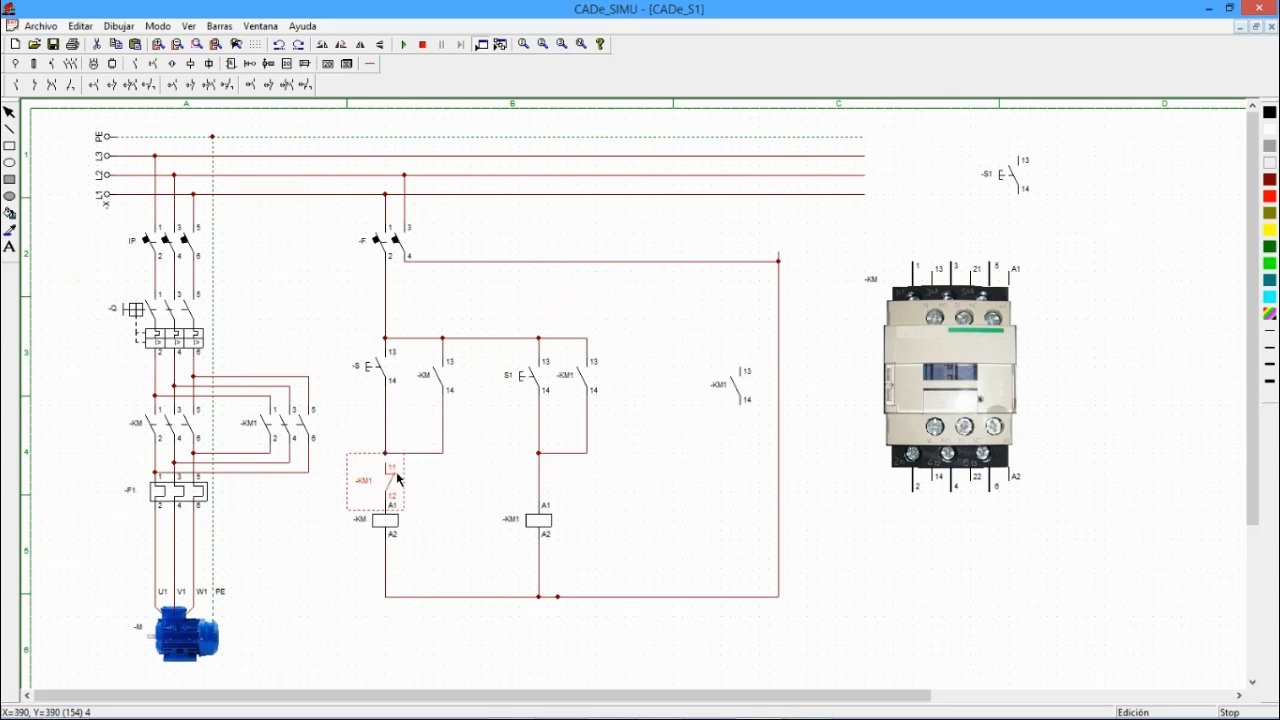
left_click(463, 483)
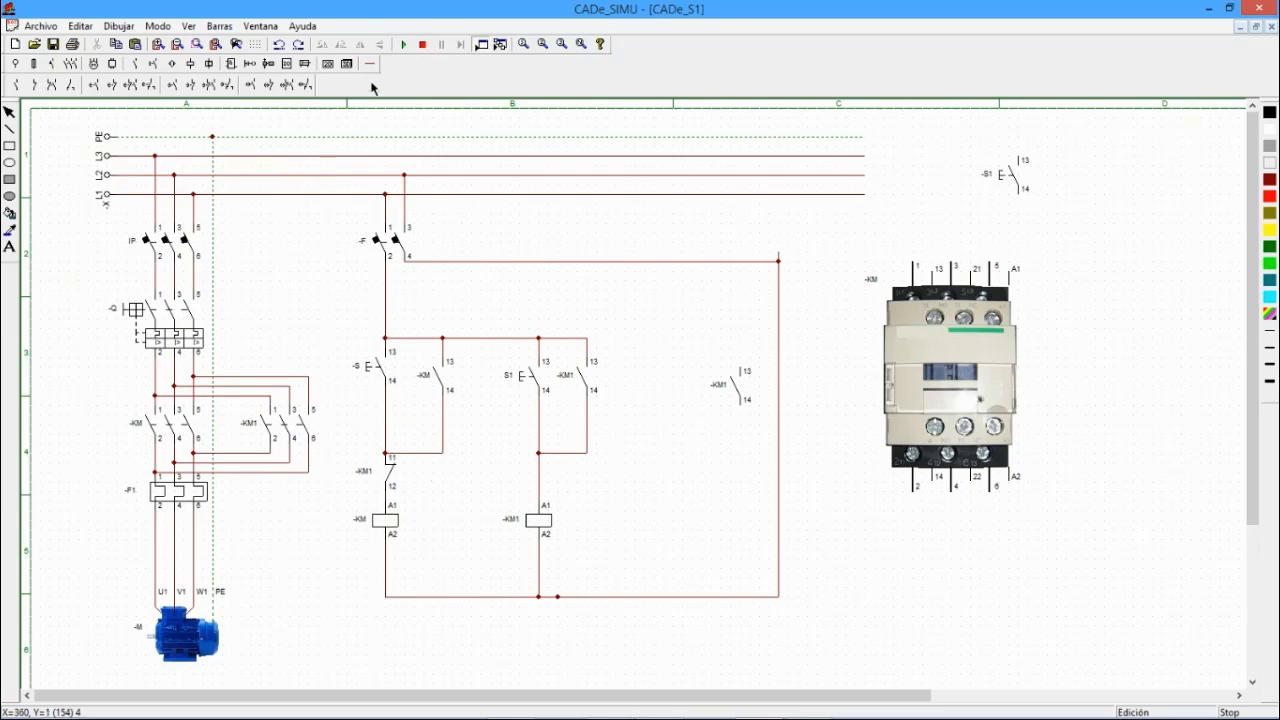
- Start the simulation, close breakers F, IP and Q, and run the motor through KM with pushbutton S
left_click(403, 44)
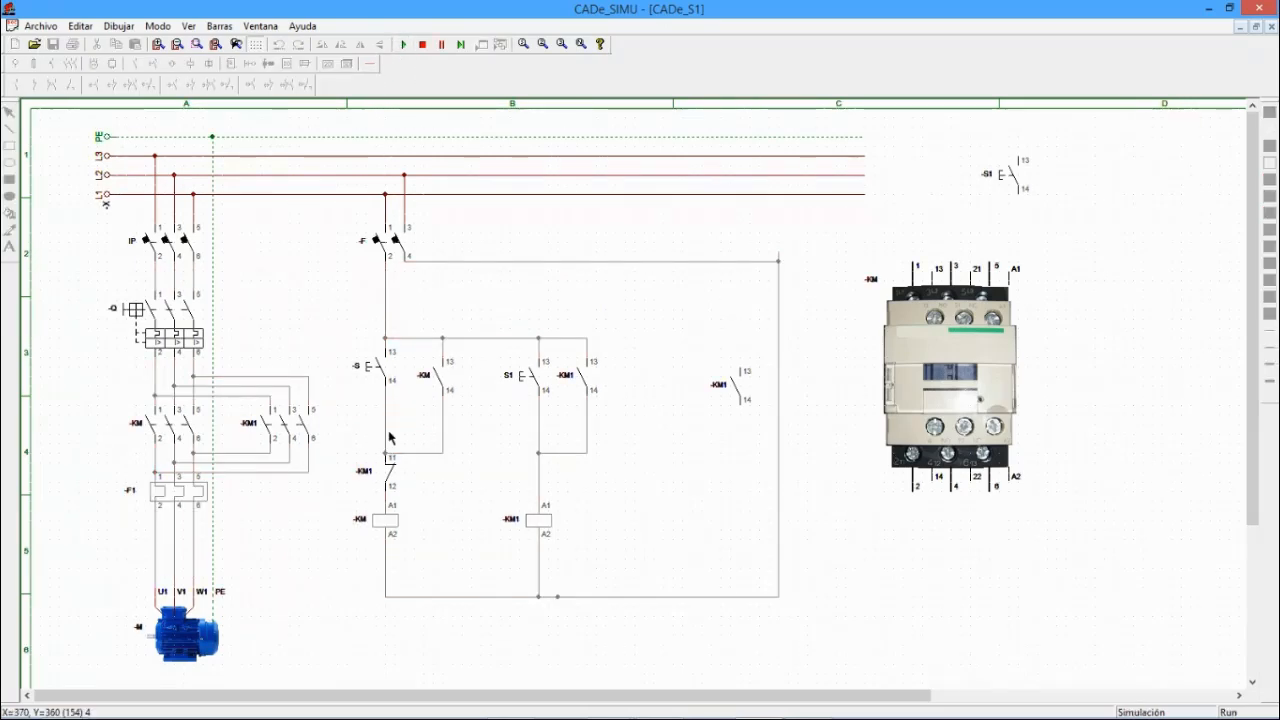
left_click(380, 240)
left_click(178, 248)
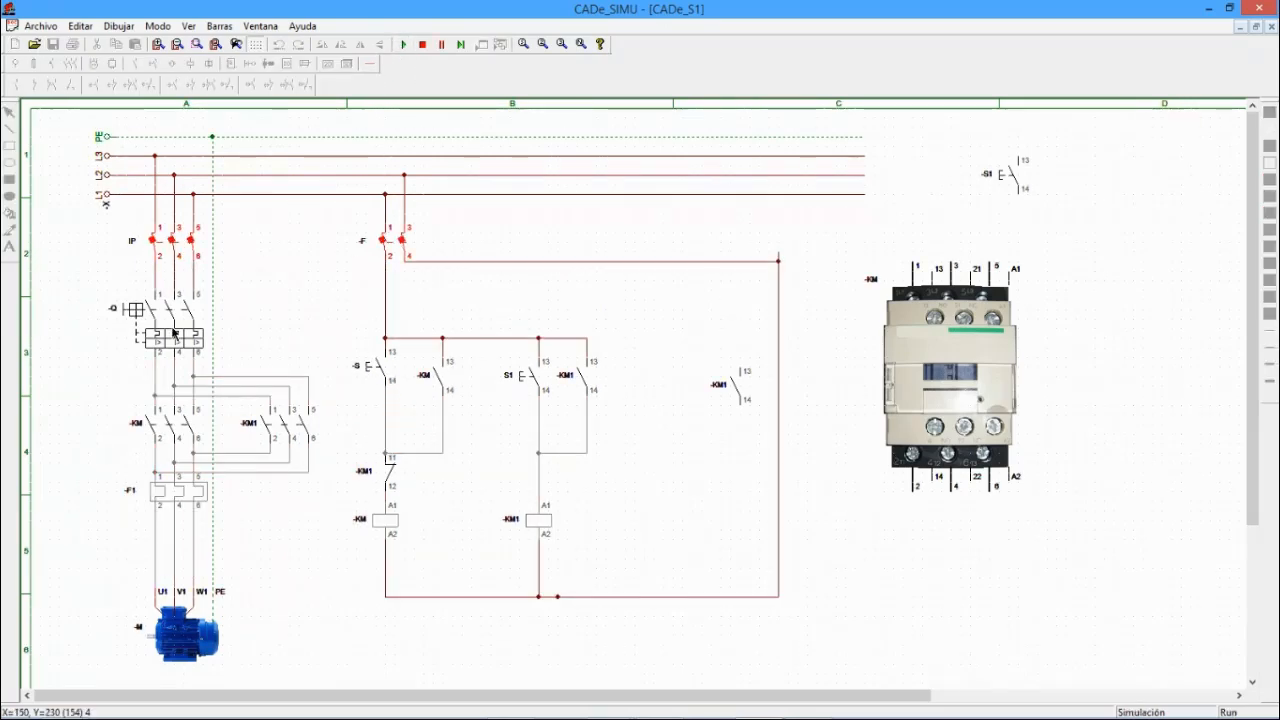
left_click(377, 370)
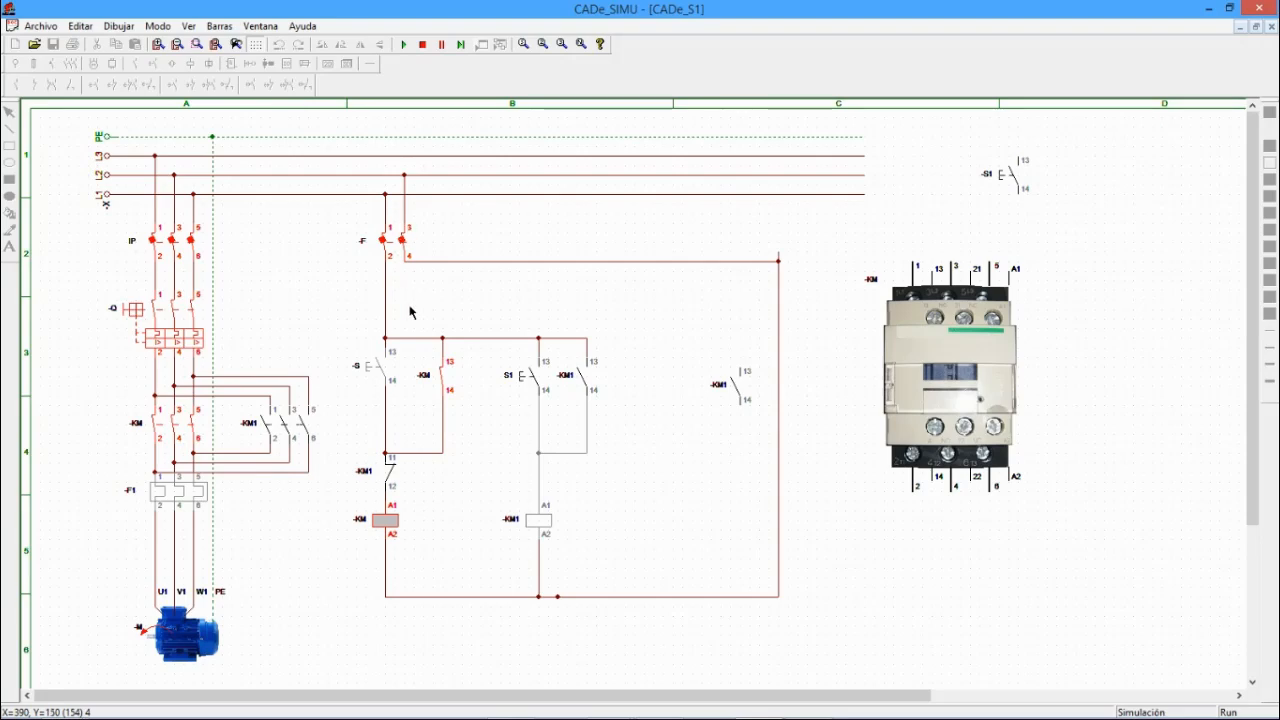
- Cycle breaker F off and on, and run the motor in reverse through KM1 with S1
left_click(389, 240)
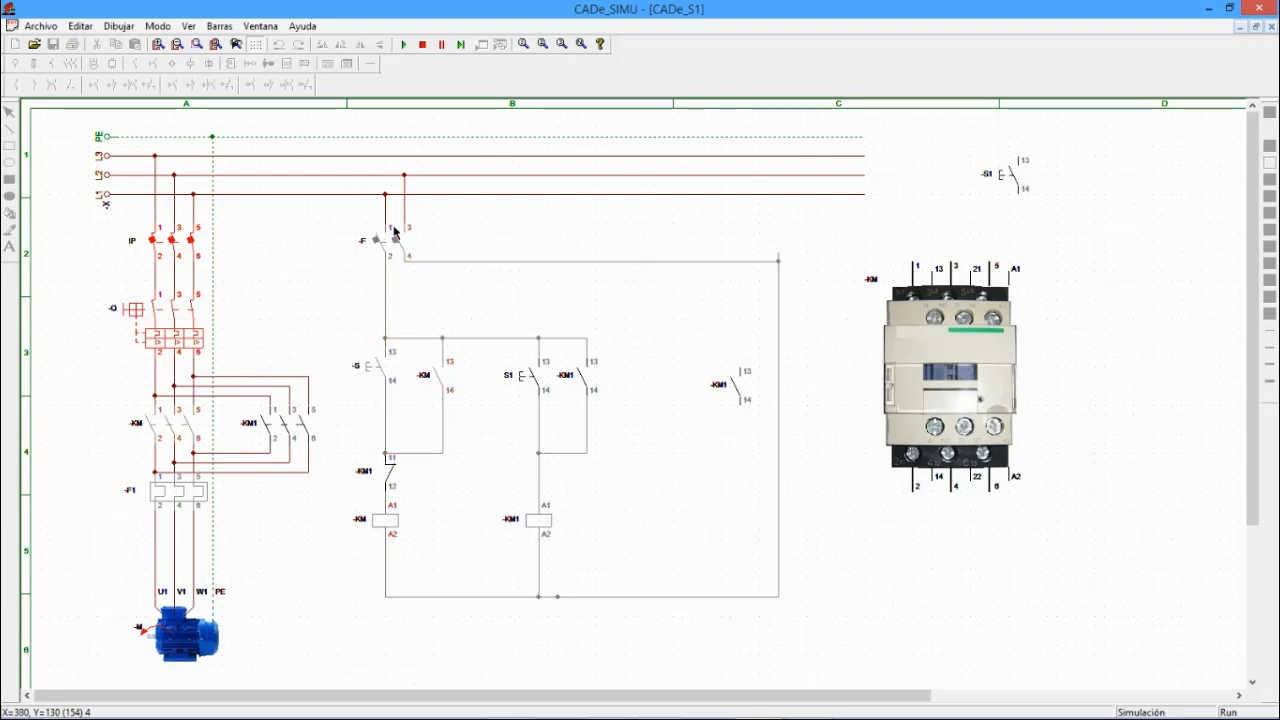
left_click(389, 248)
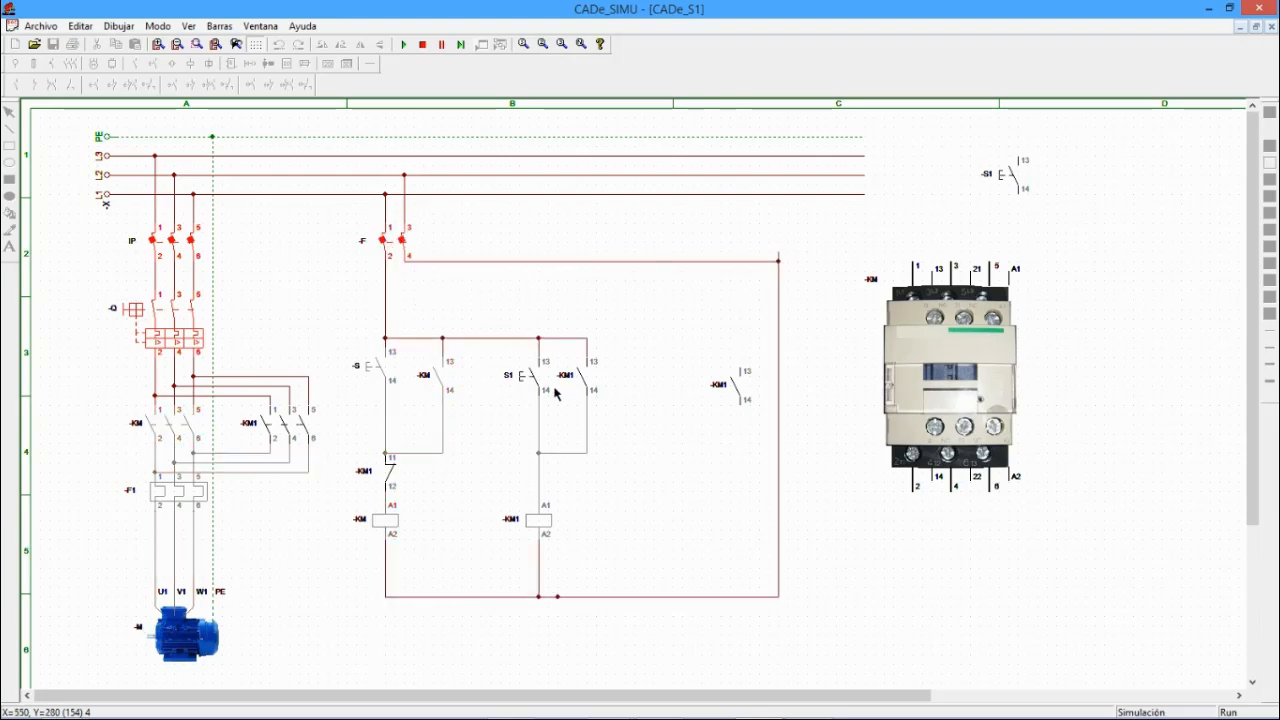
left_click(525, 385)
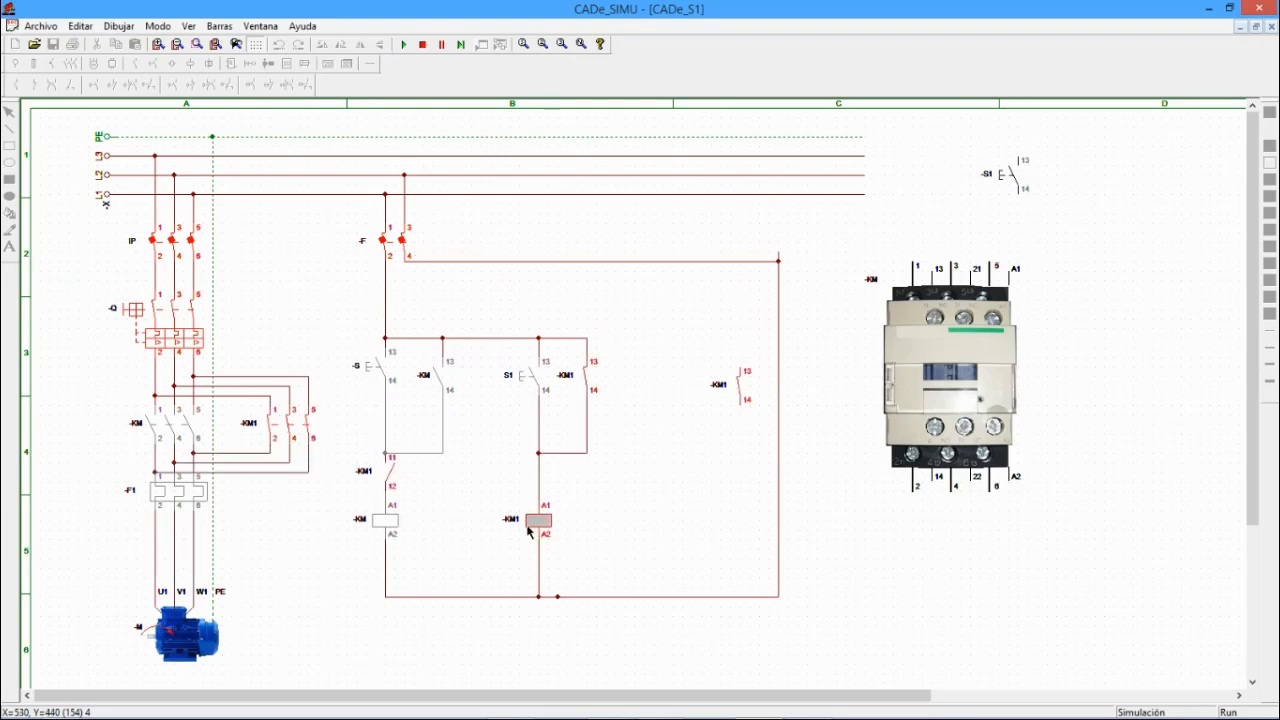
- Actuate pushbutton S repeatedly while KM1 is energized to test the normally closed KM1 interlock
left_click(376, 372)
left_click(376, 372)
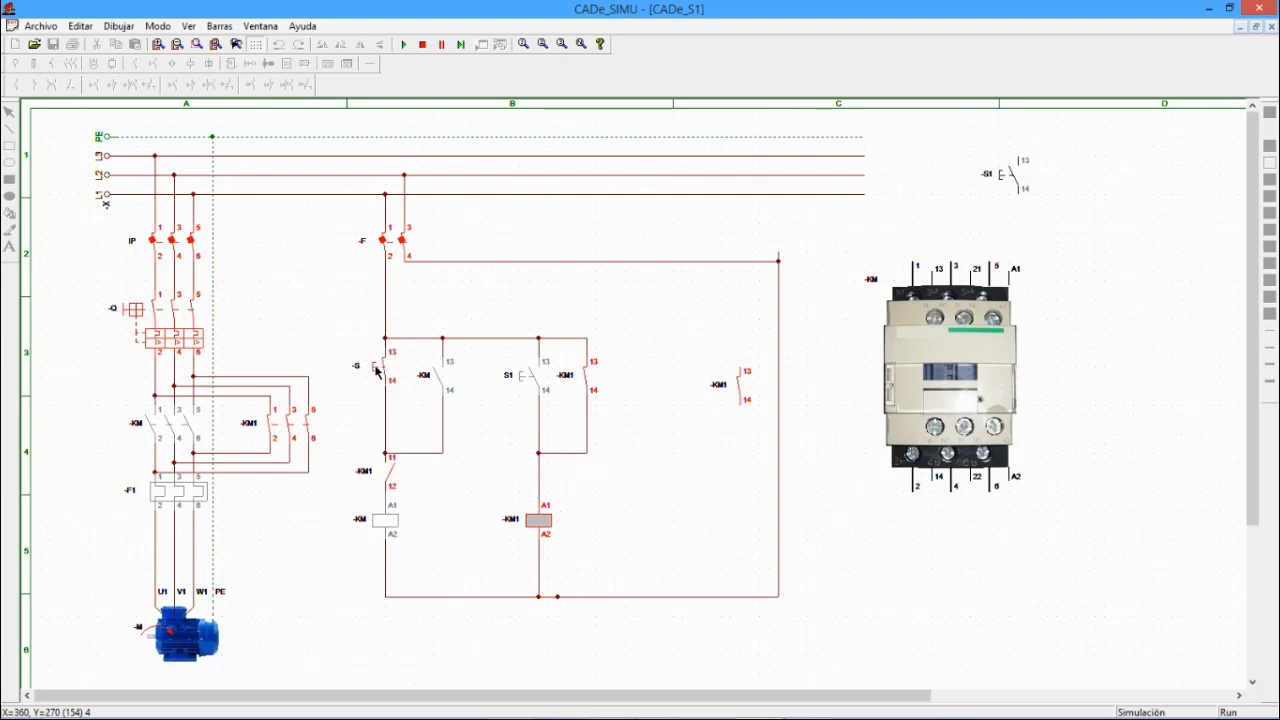
left_click(376, 372)
left_click(376, 372)
left_click(376, 372)
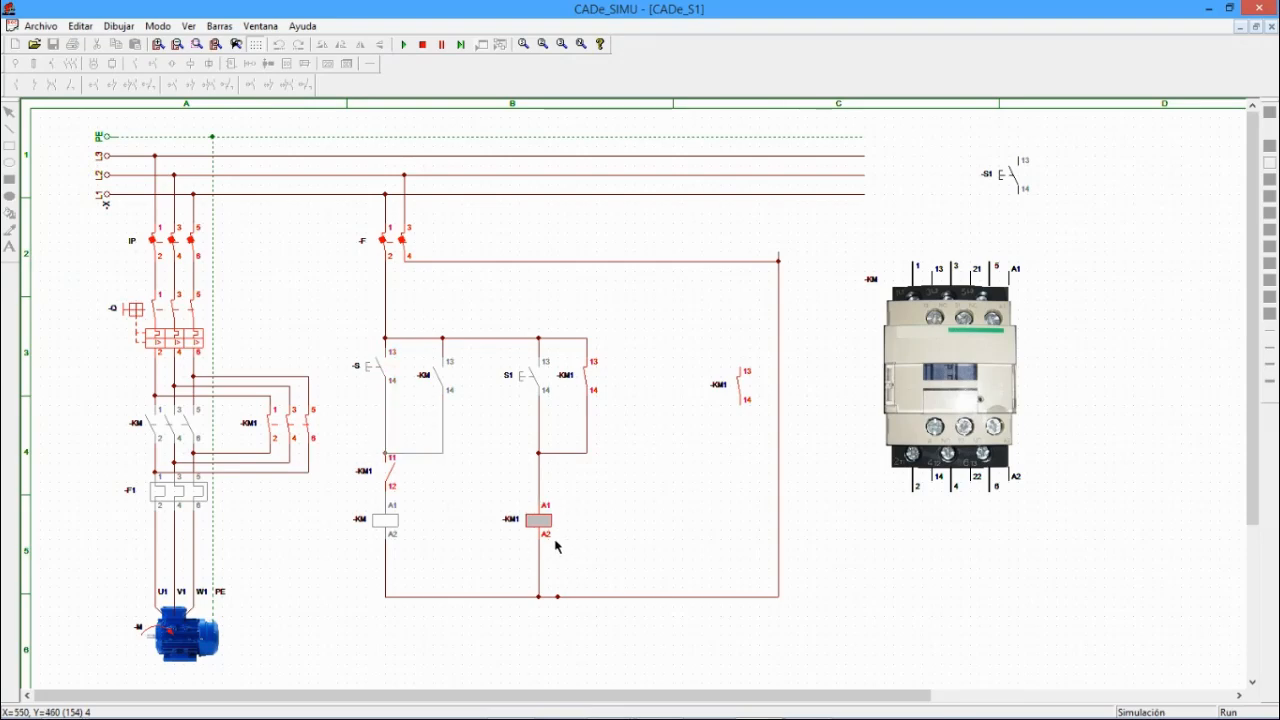
left_click(376, 367)
left_click(382, 366)
left_click(382, 366)
- Cycle breaker F, test the start through S without an interlock in the KM1 branch, and return to edit mode
left_click(399, 242)
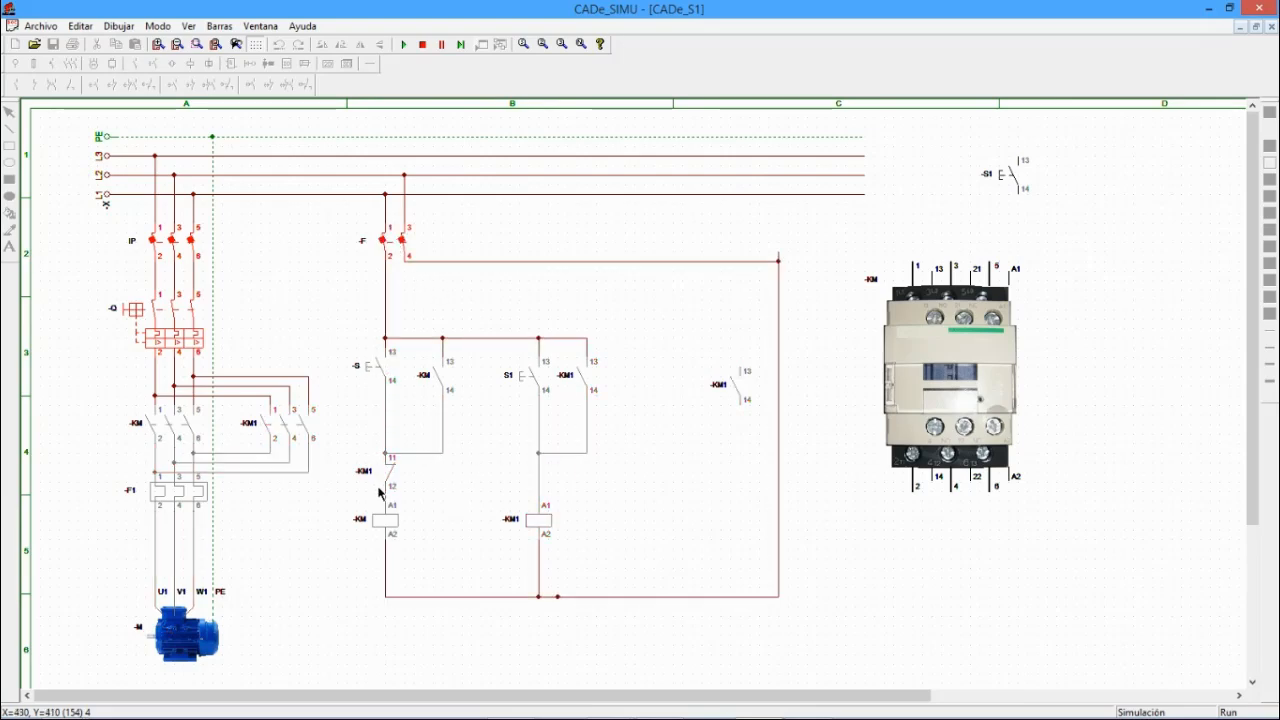
left_click(382, 366)
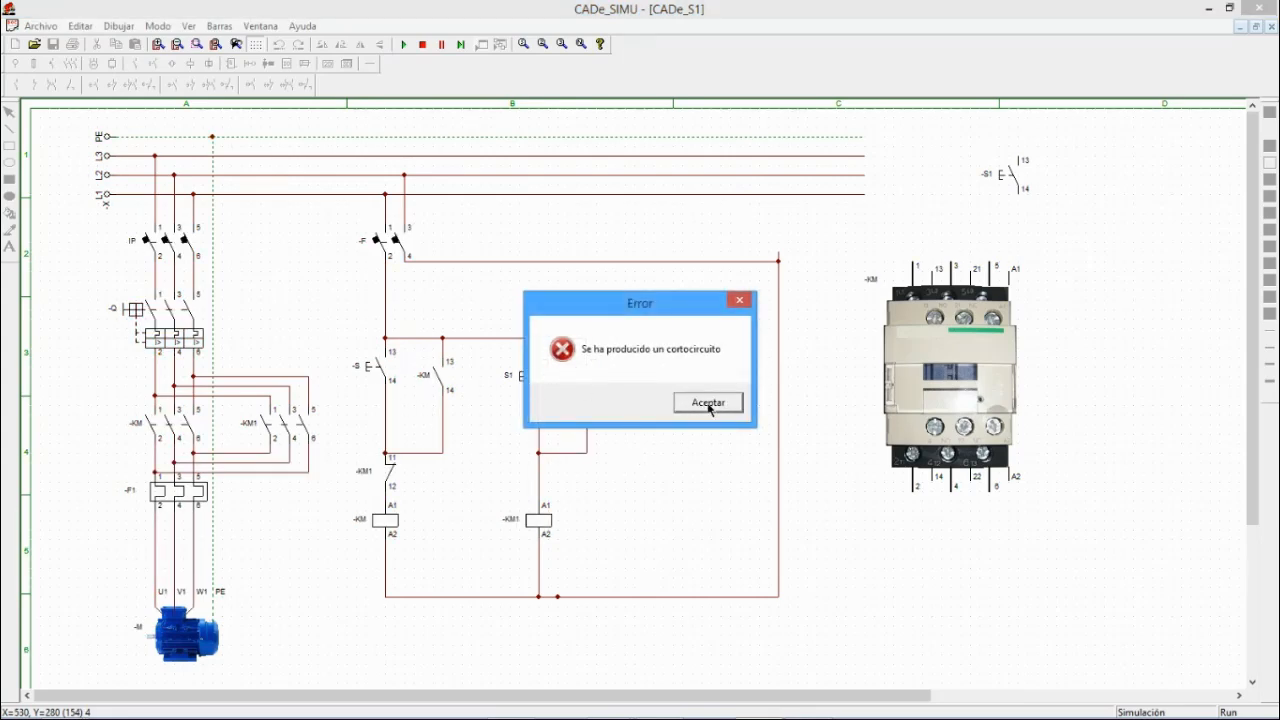
left_click(706, 402)
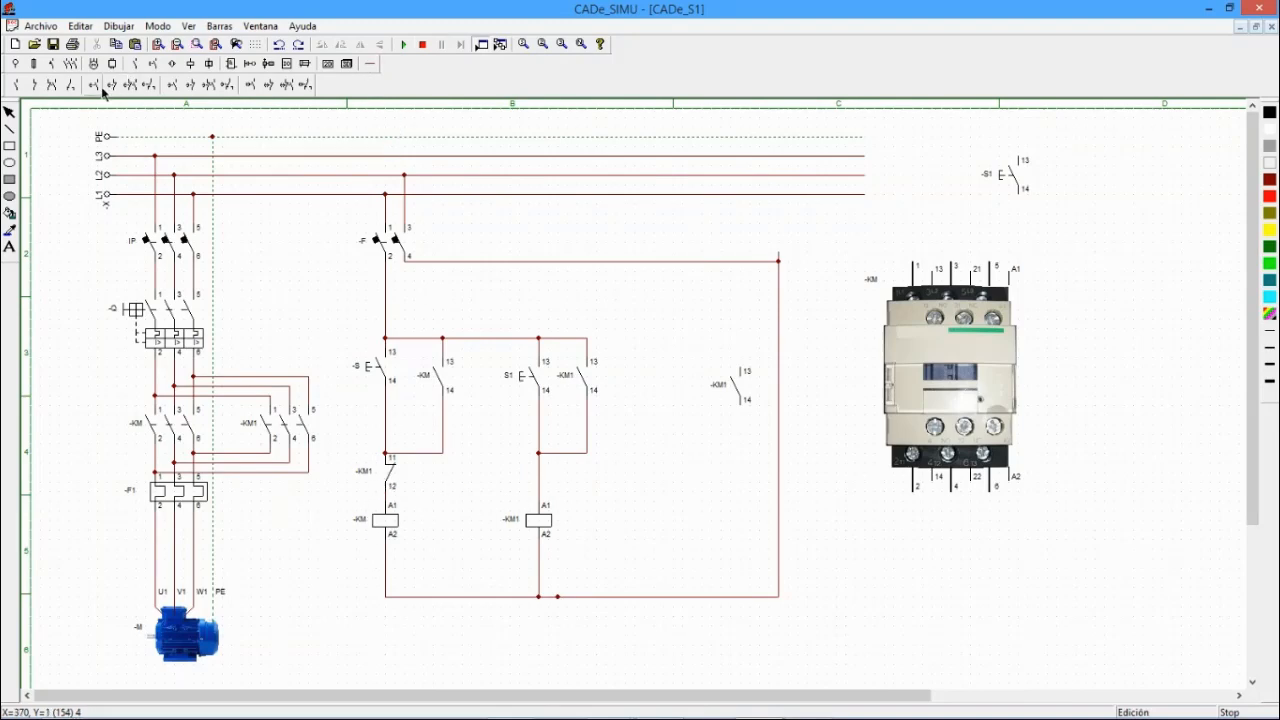
- Replace the wire above coil KM1 with a normally closed auxiliary contact in series and wire it into the branch
left_click(34, 85)
left_click(640, 510)
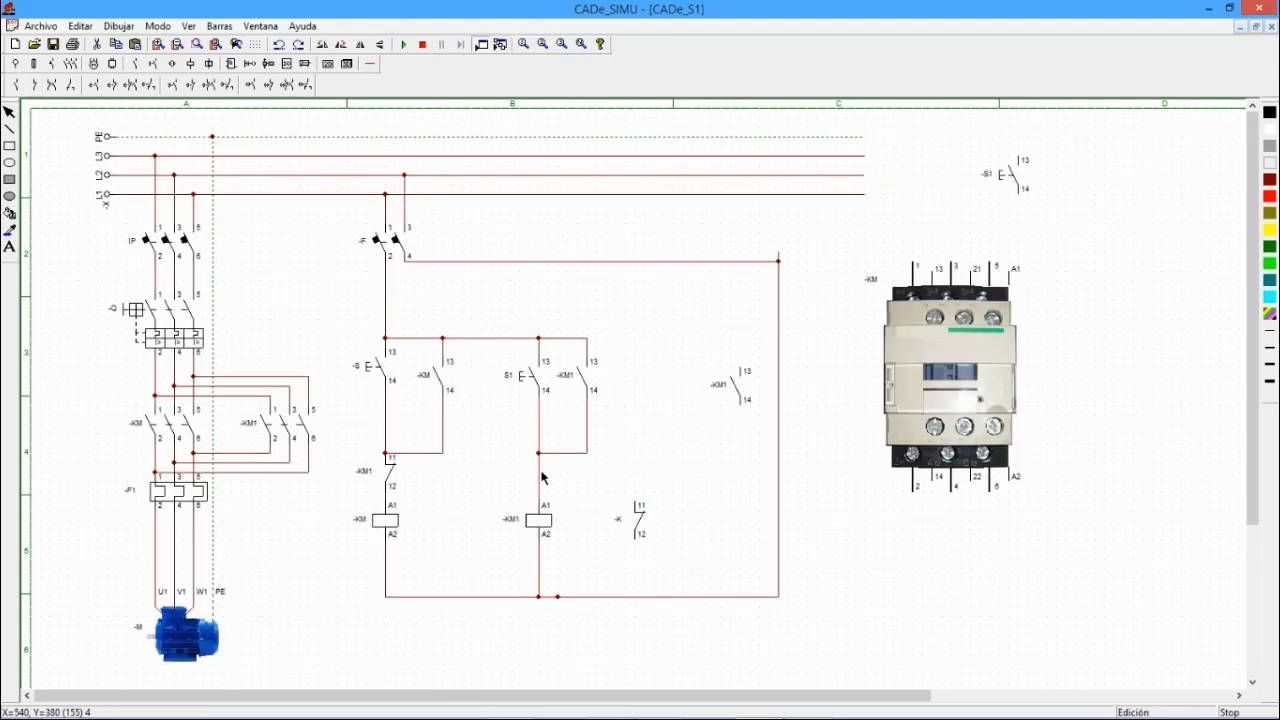
left_click(541, 478)
key("Delete")
left_click_drag(642, 527, 545, 478)
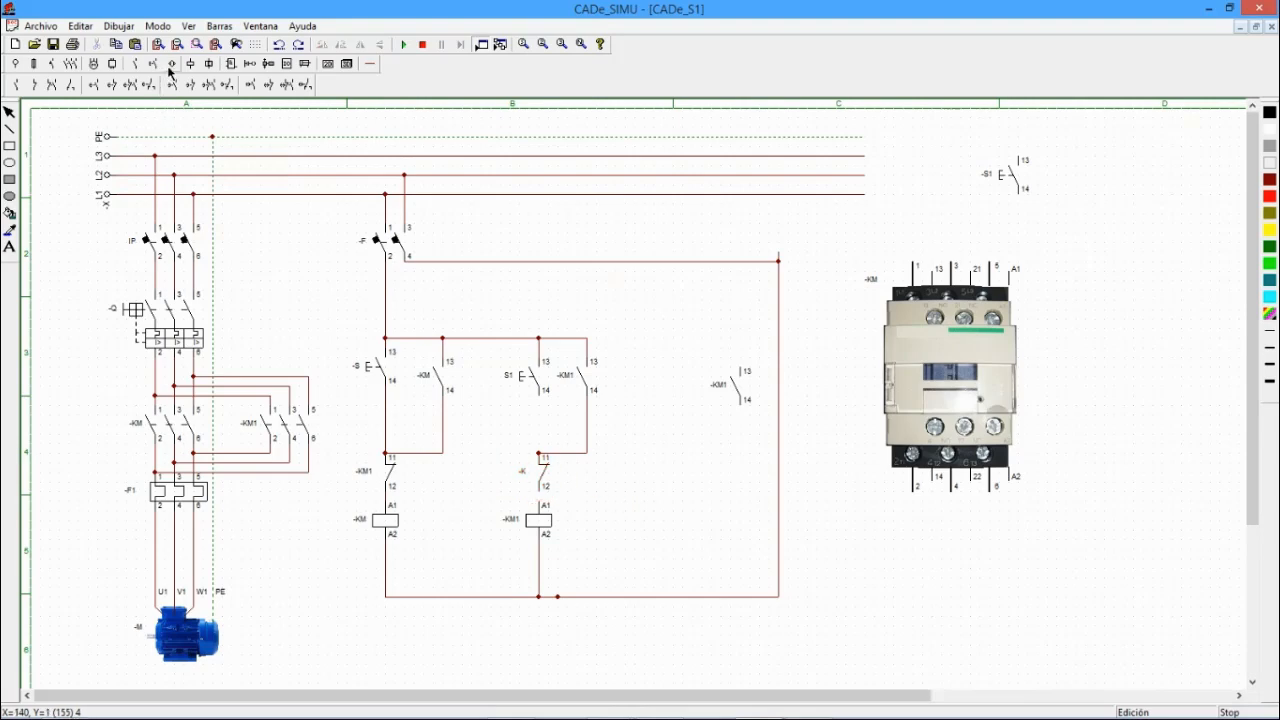
left_click(370, 63)
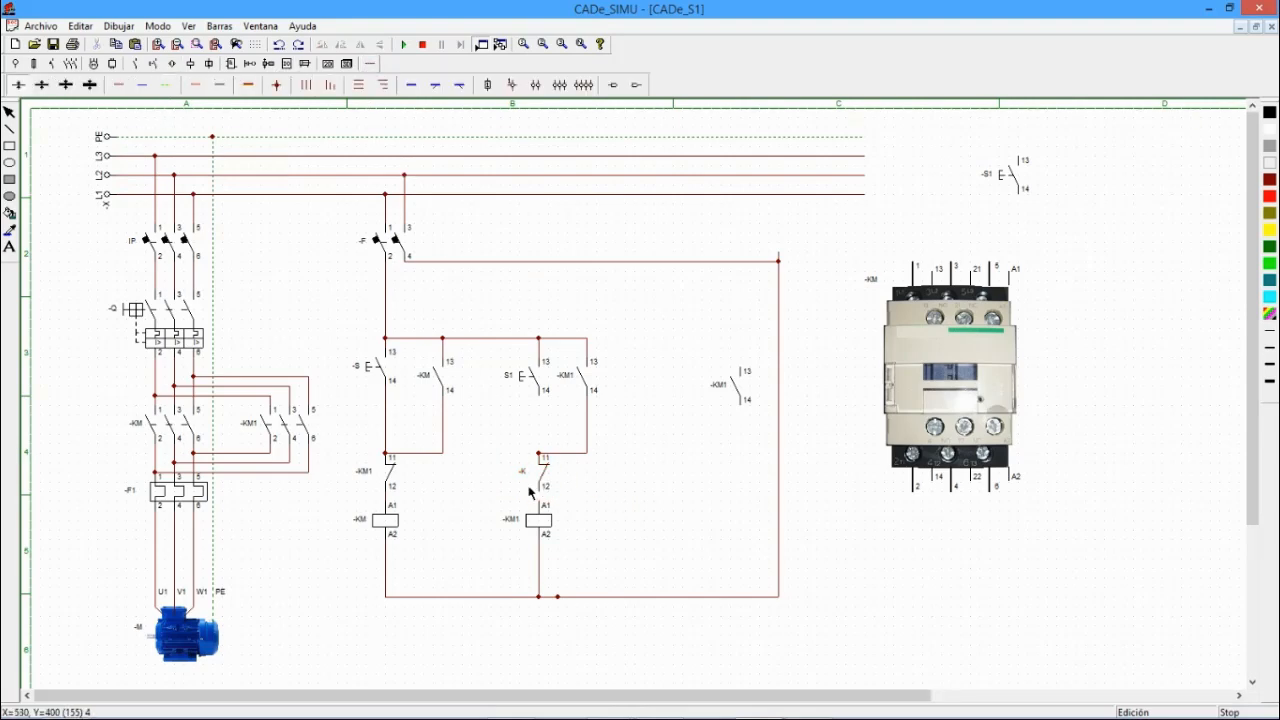
left_click(119, 85)
- Rename the normally closed contact above coil KM1 as -KM
double_click(543, 475)
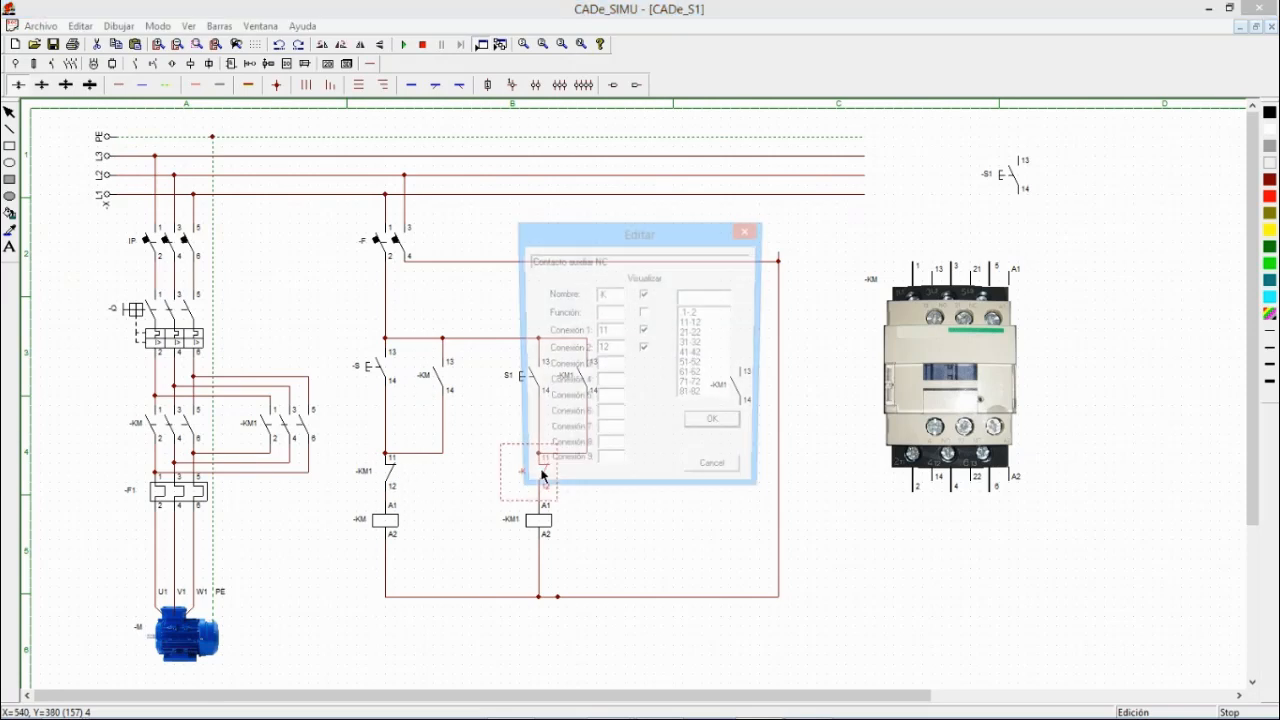
type("M")
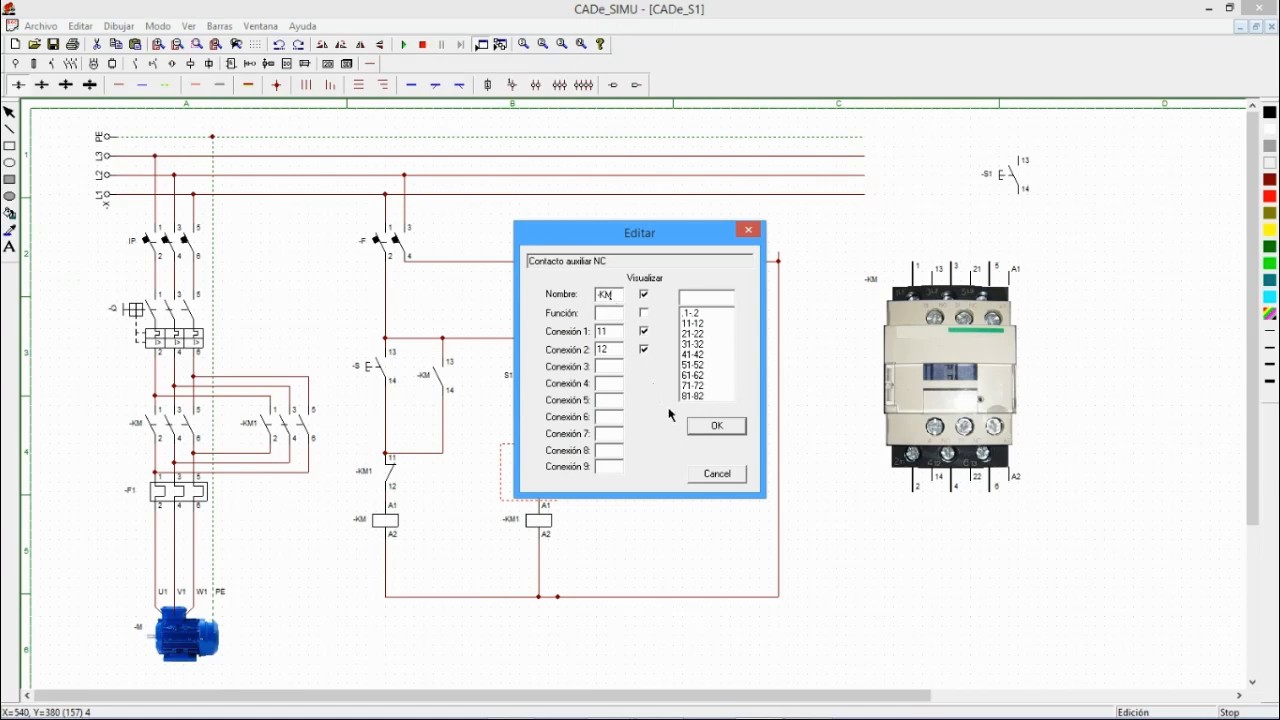
left_click(710, 430)
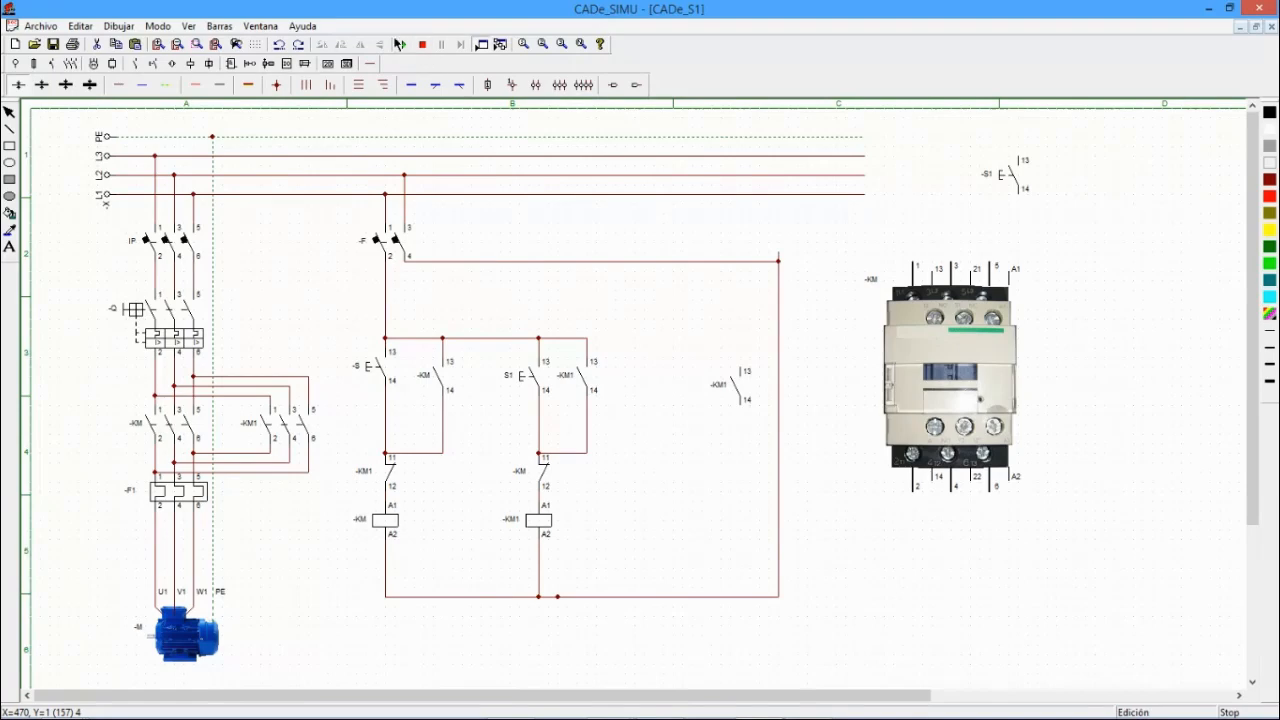
- Start the simulation, close breakers F, IP and Q, and energize KM with pushbutton S
left_click(403, 45)
left_click(372, 239)
left_click(176, 228)
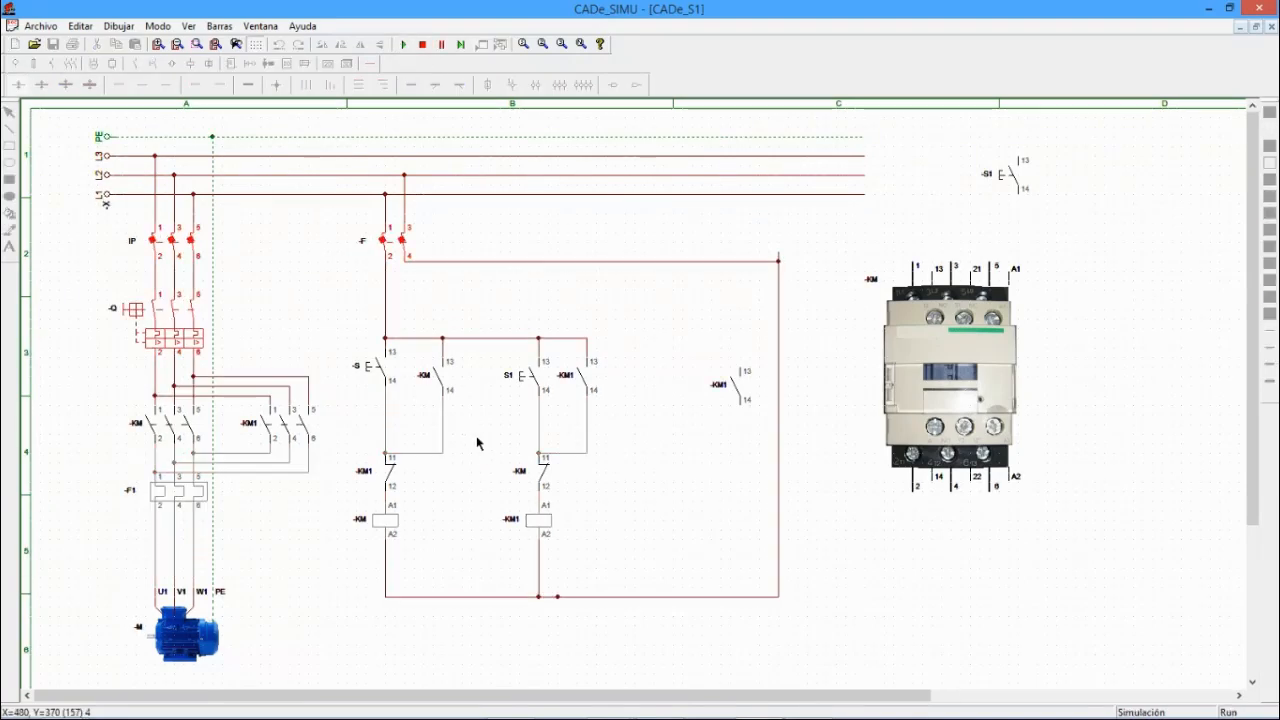
left_click(380, 369)
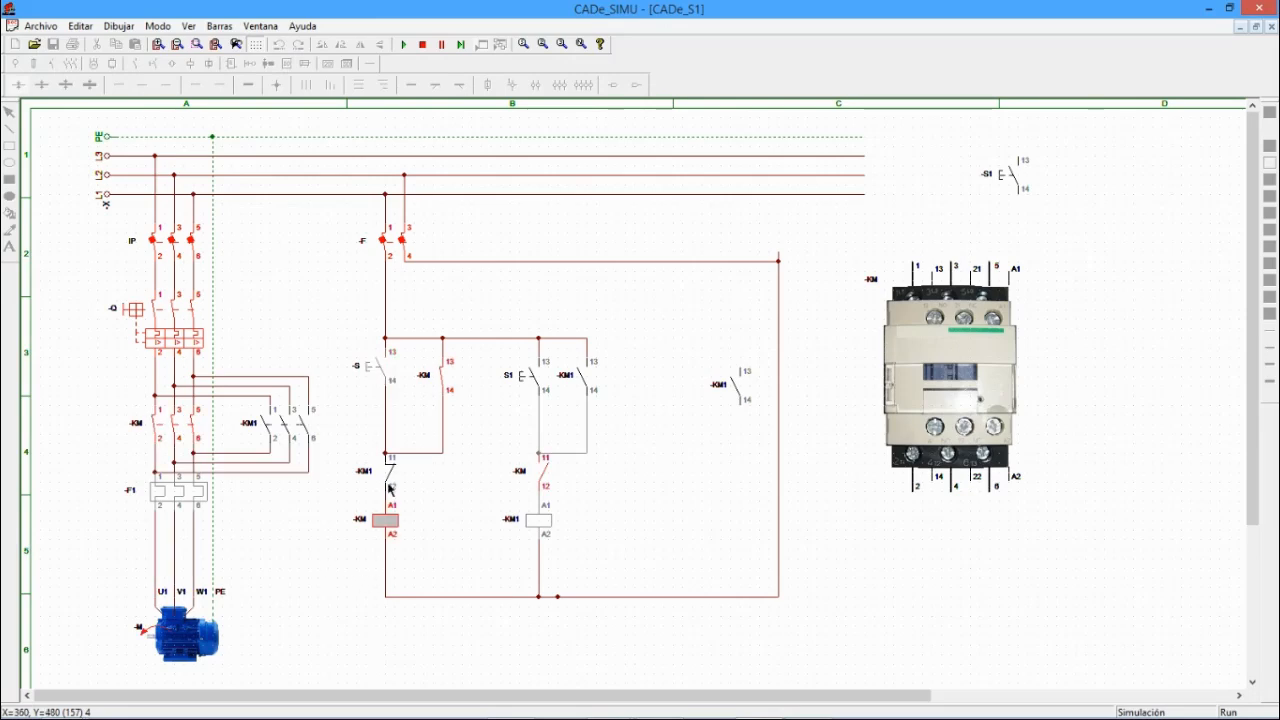
- Actuate pushbutton S1 repeatedly while KM is energized to test the normally closed KM interlock
left_click(530, 378)
left_click(530, 378)
left_click(530, 378)
left_click(530, 378)
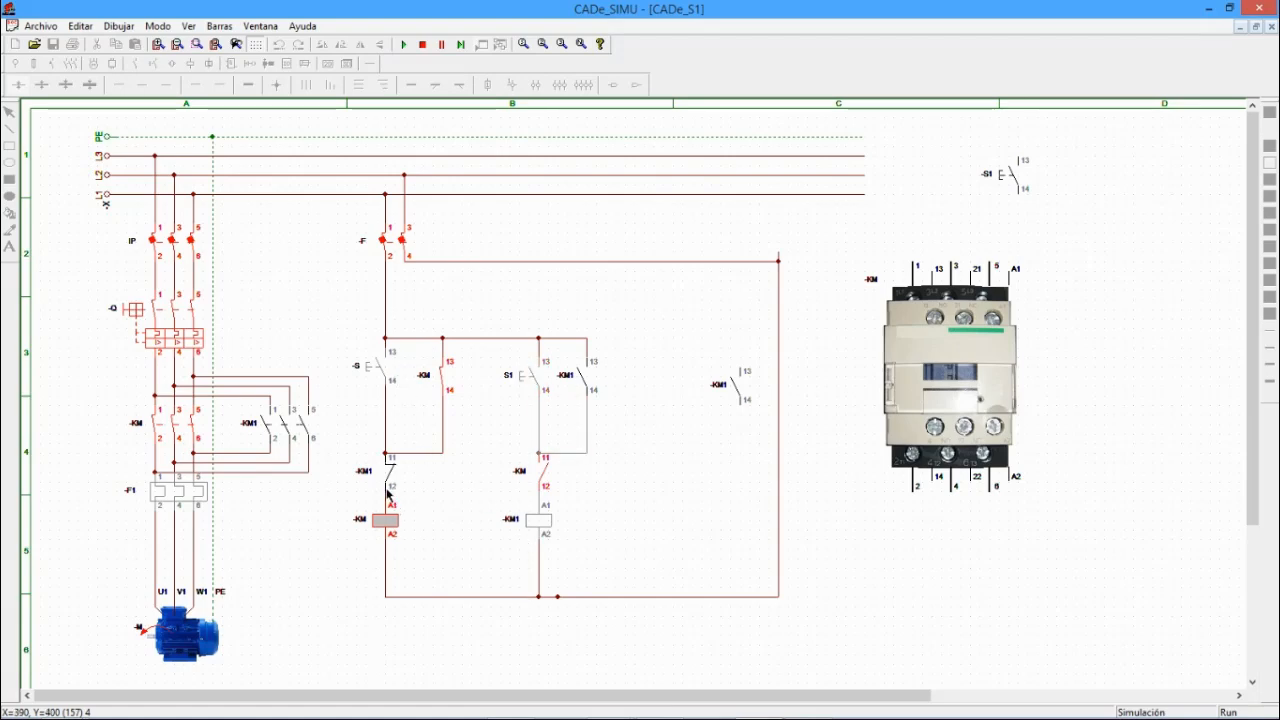
- Actuate pushbuttons S and S1 alternately to test the mutual interlock, and return to edit mode
left_click(364, 364)
left_click(526, 378)
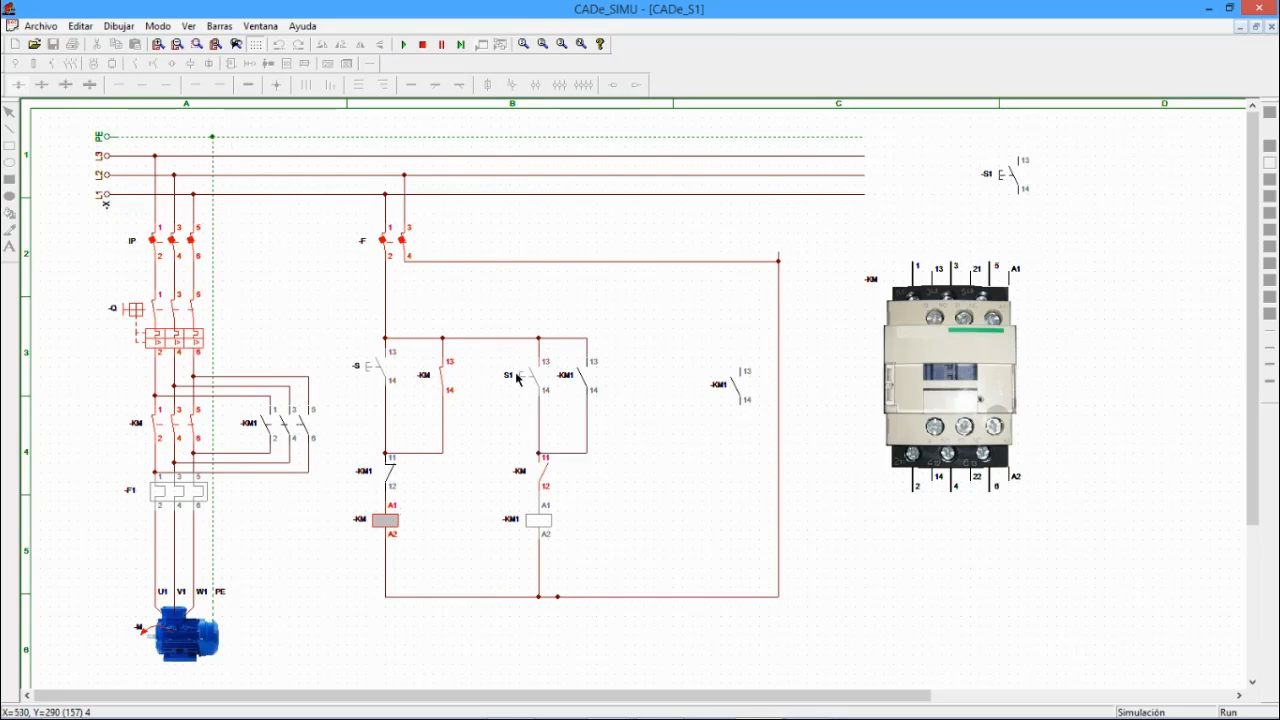
left_click(370, 366)
left_click(525, 376)
left_click(370, 366)
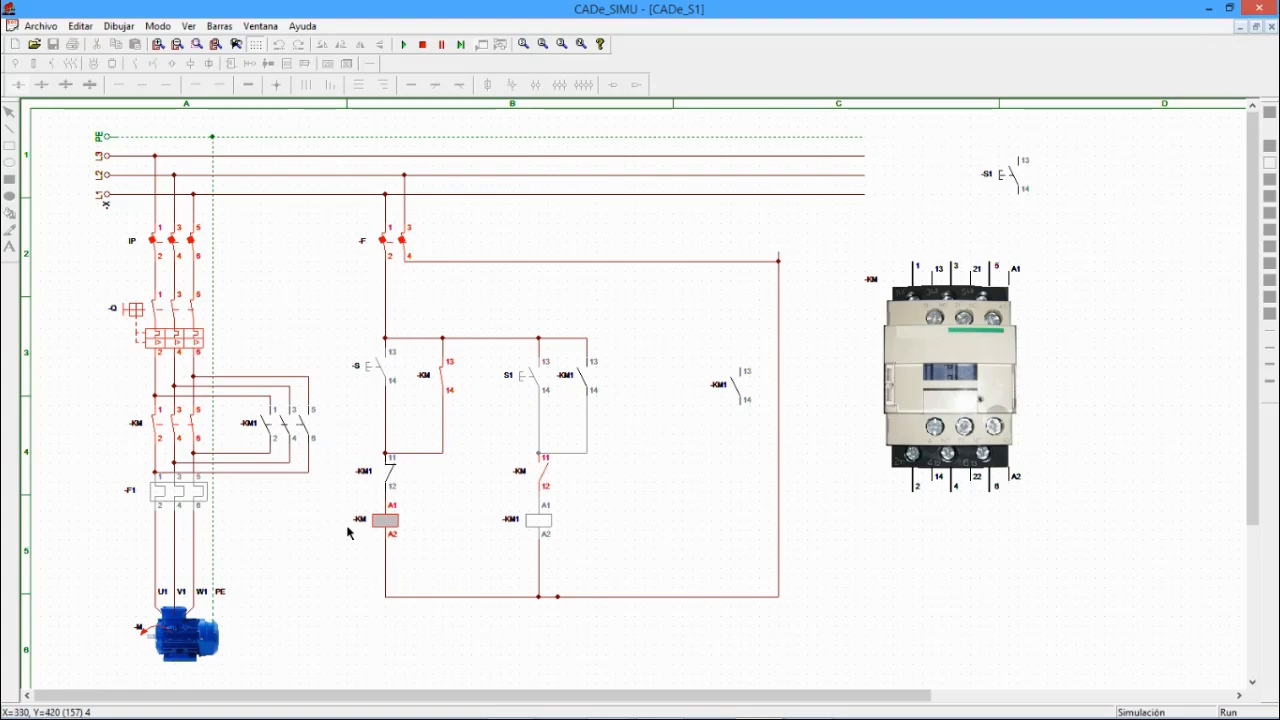
left_click(528, 386)
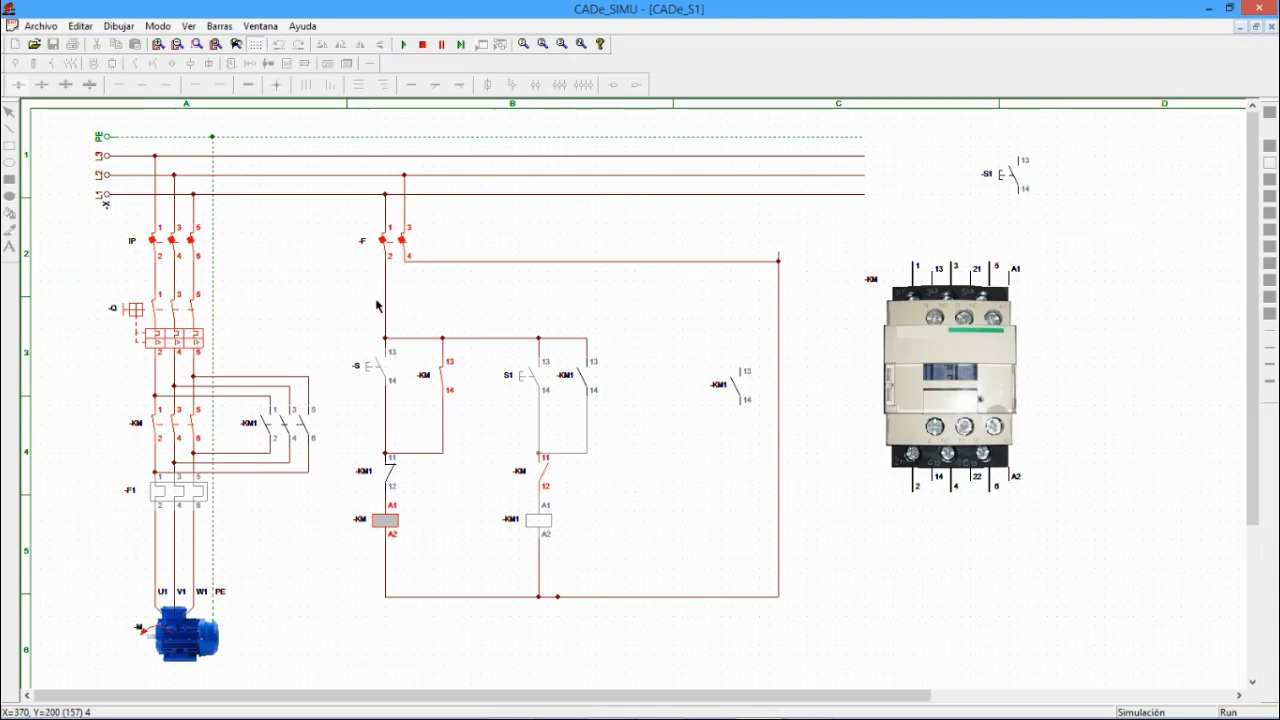
left_click(422, 44)
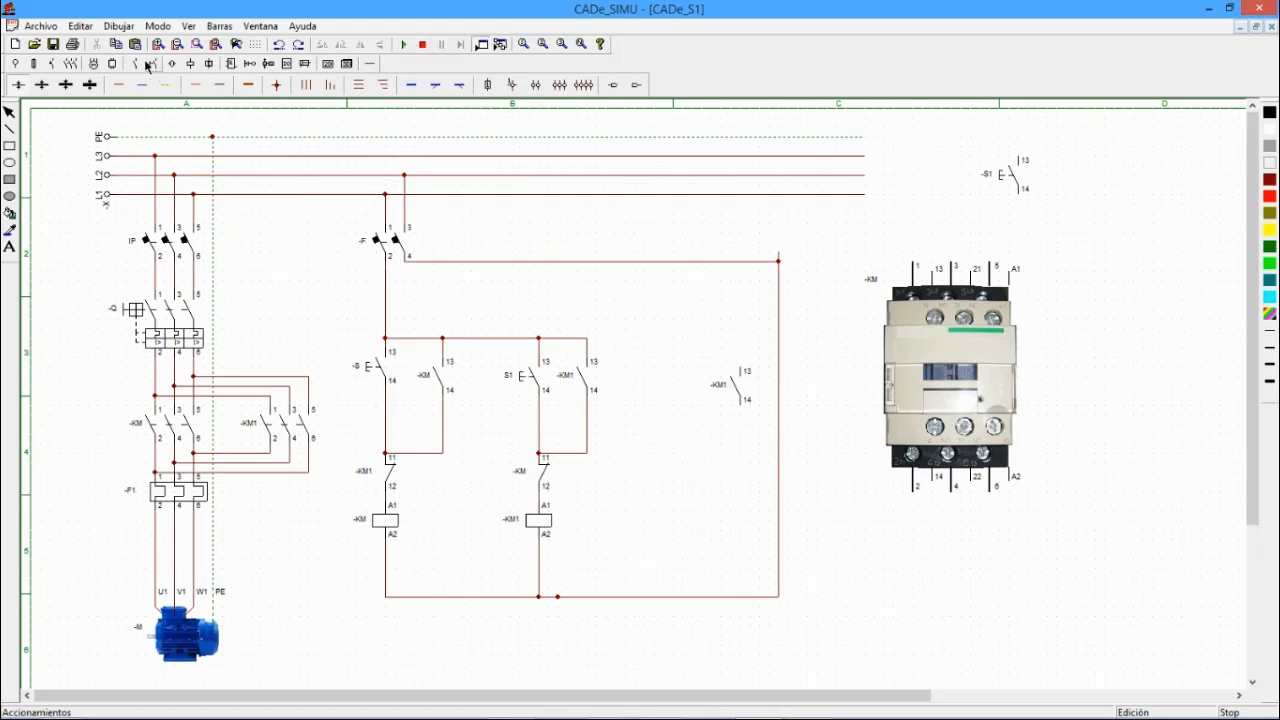
- Replace the wire below breaker F with a normally closed mushroom pushbutton S, and rename the start pushbutton of the KM branch as -S2
left_click(386, 300)
key("Delete")
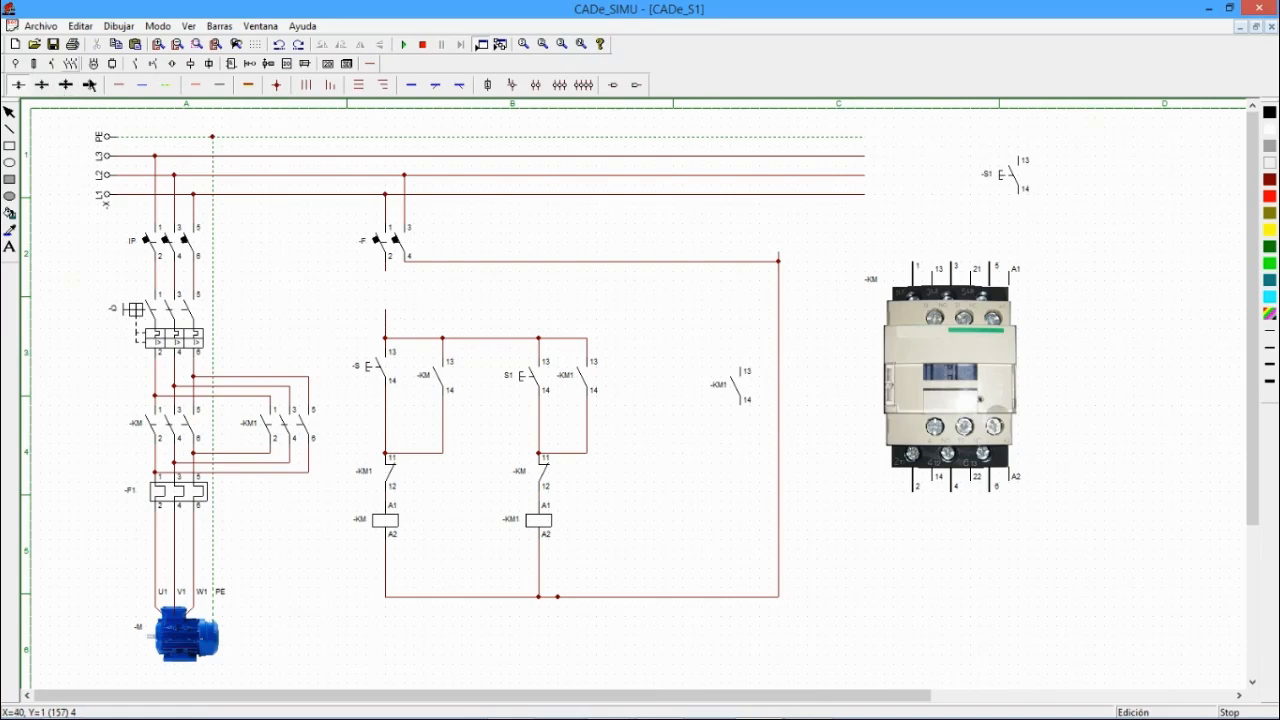
left_click(135, 63)
left_click(38, 86)
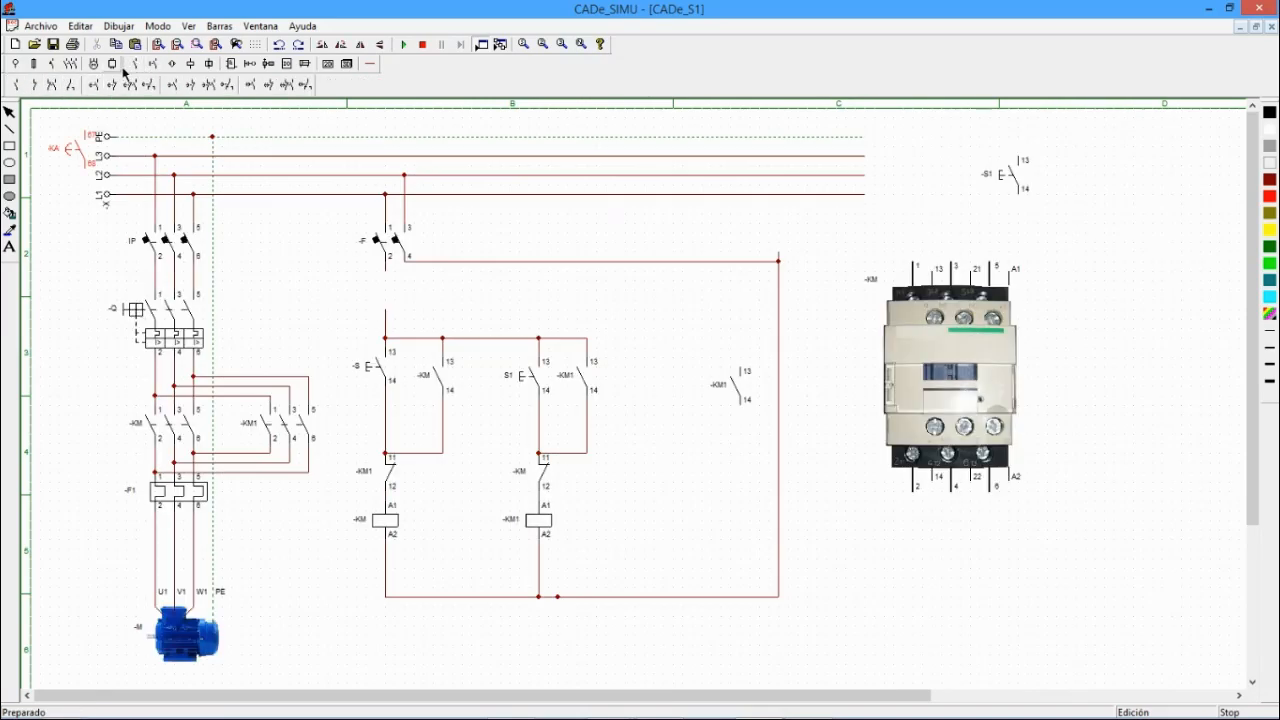
left_click(153, 63)
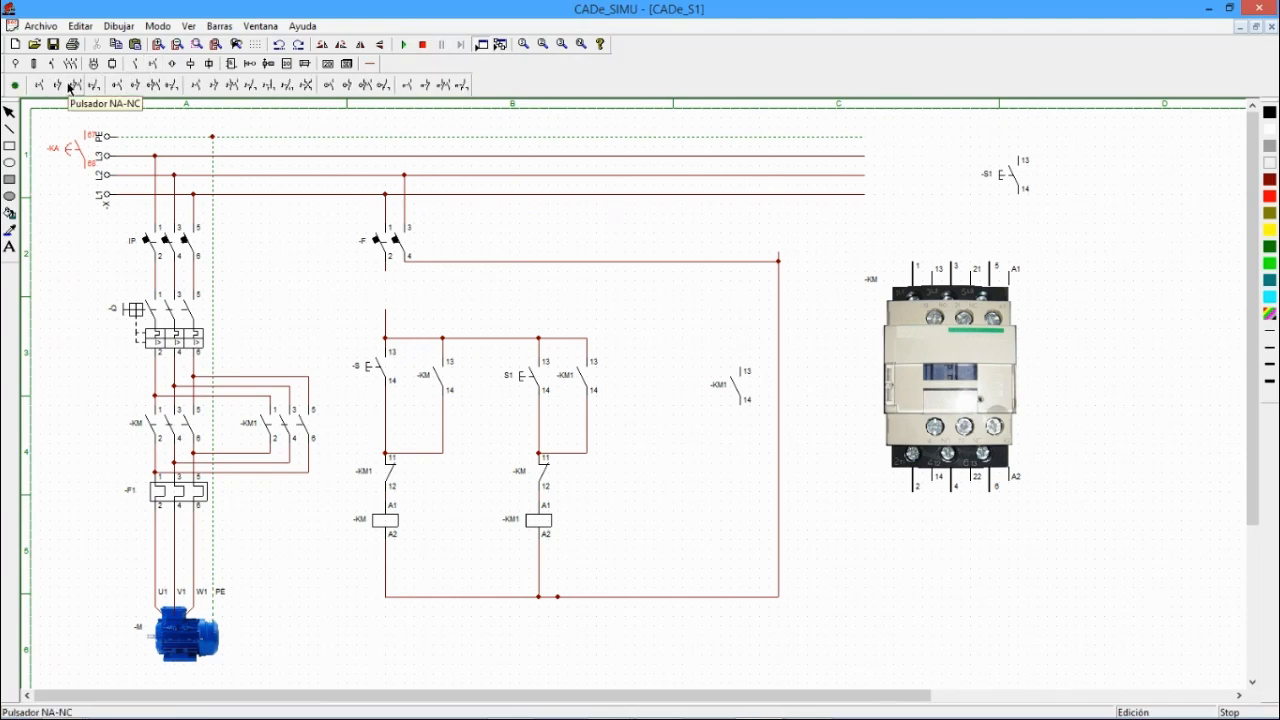
left_click(134, 85)
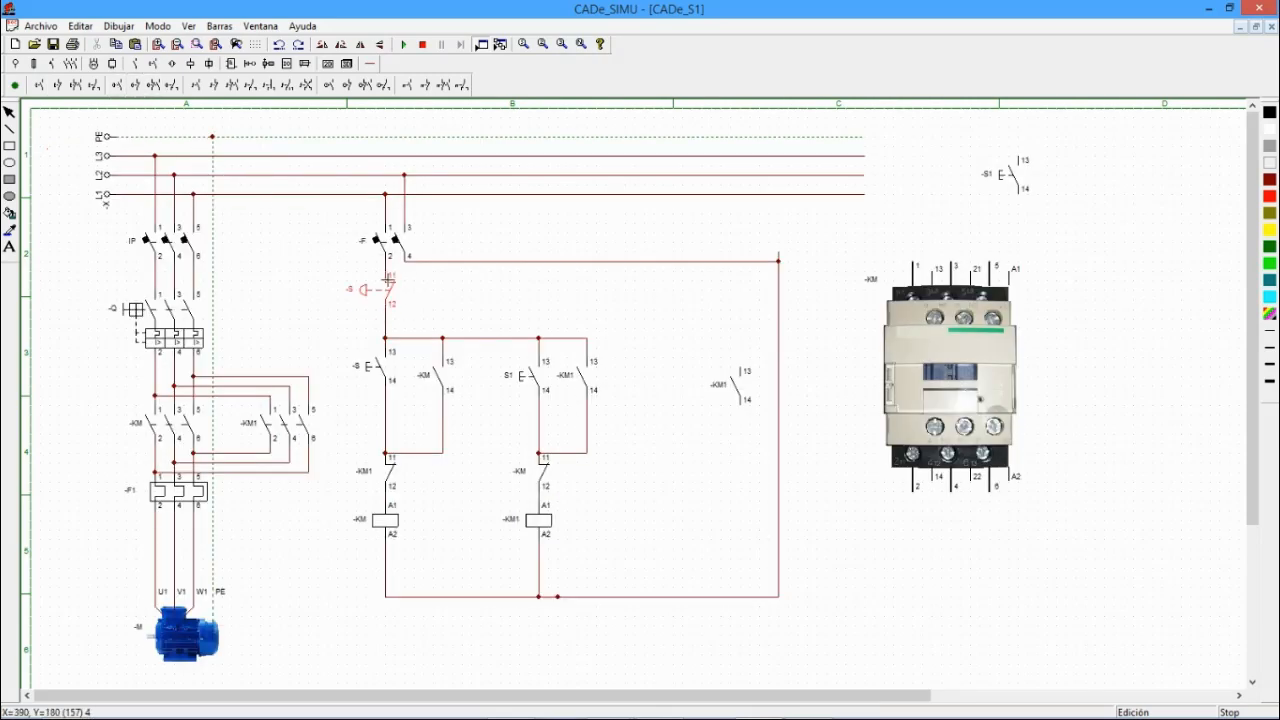
left_click(388, 283)
double_click(385, 368)
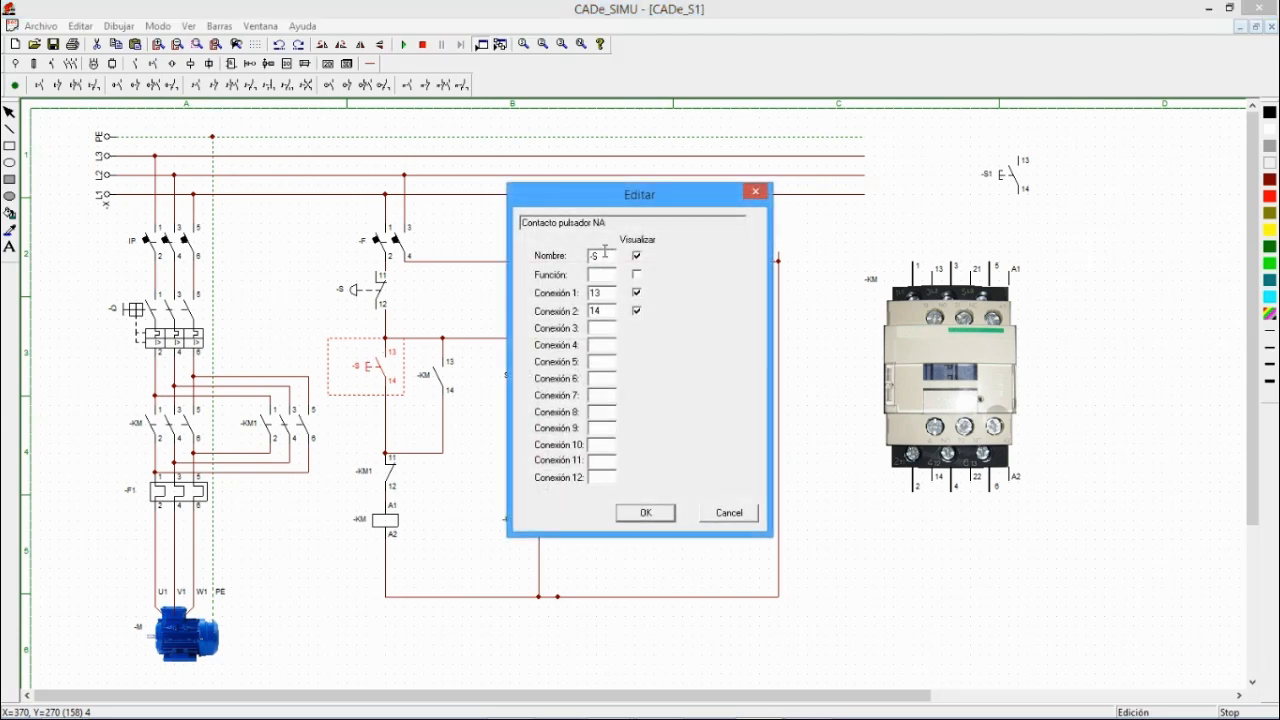
left_click(666, 513)
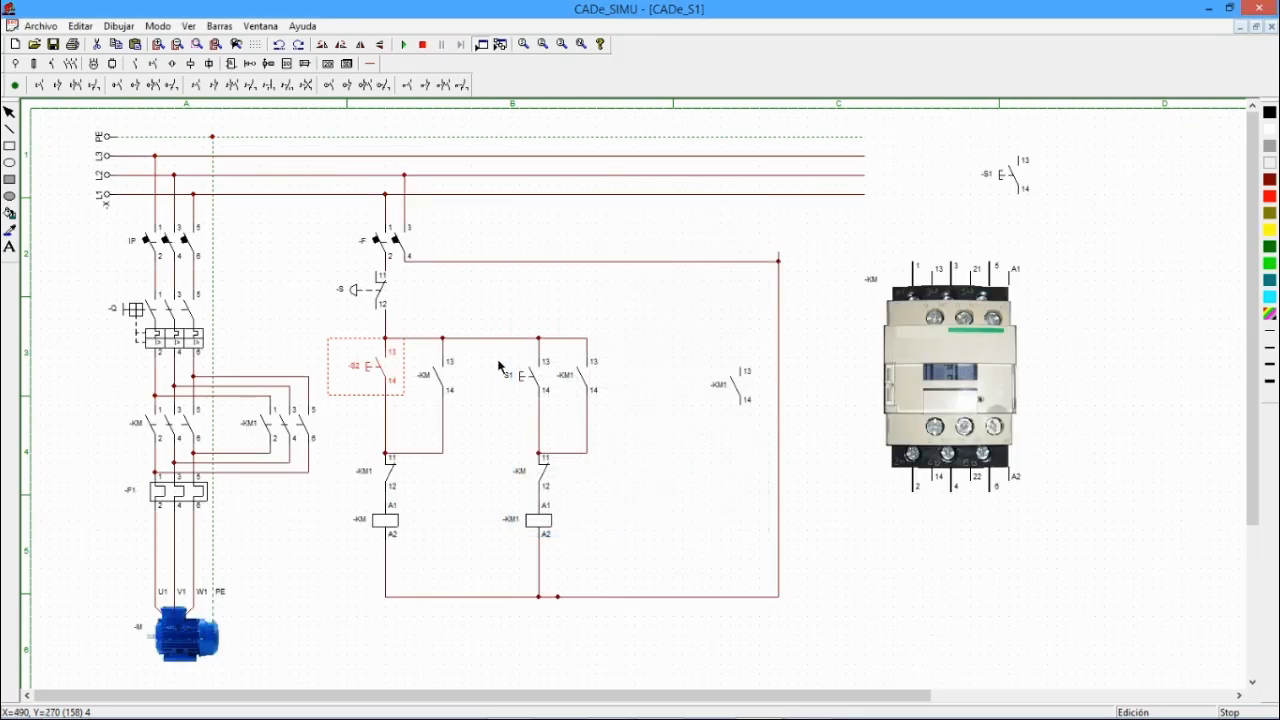
- Try stop pushbutton S in a brief simulation and align it with the control wire below breaker F in edit mode
left_click(406, 45)
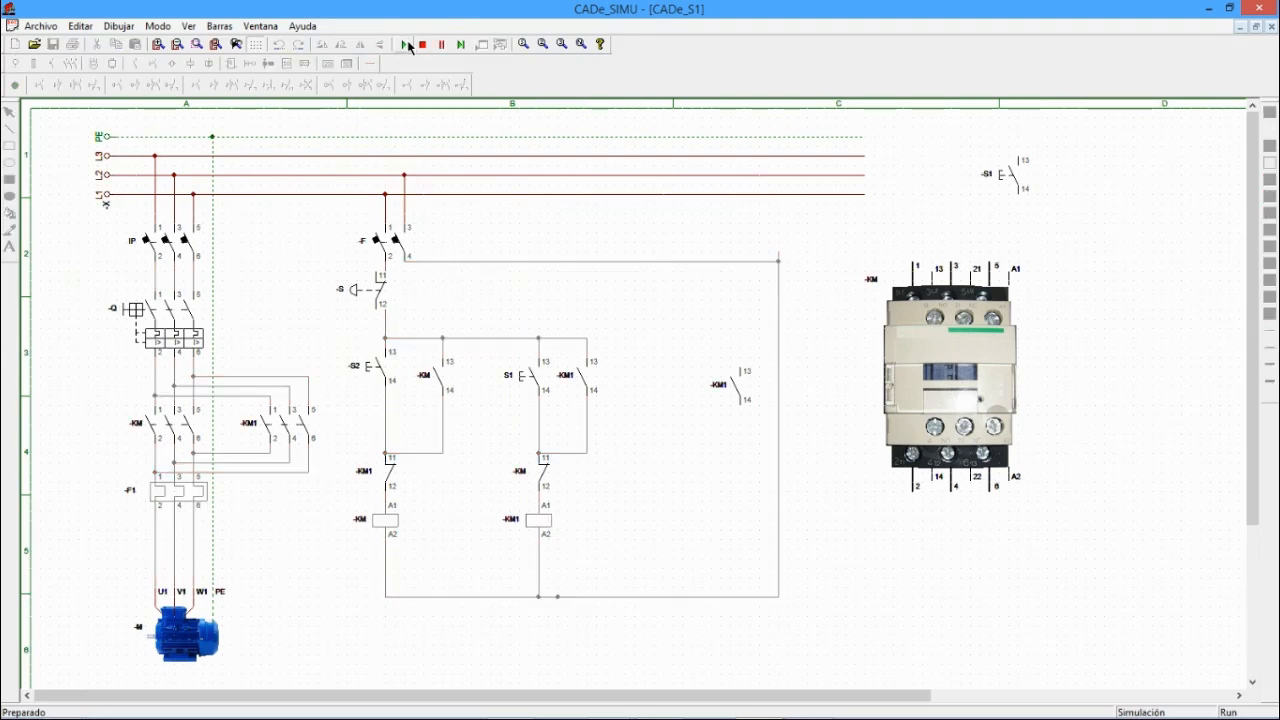
left_click(382, 290)
left_click(421, 45)
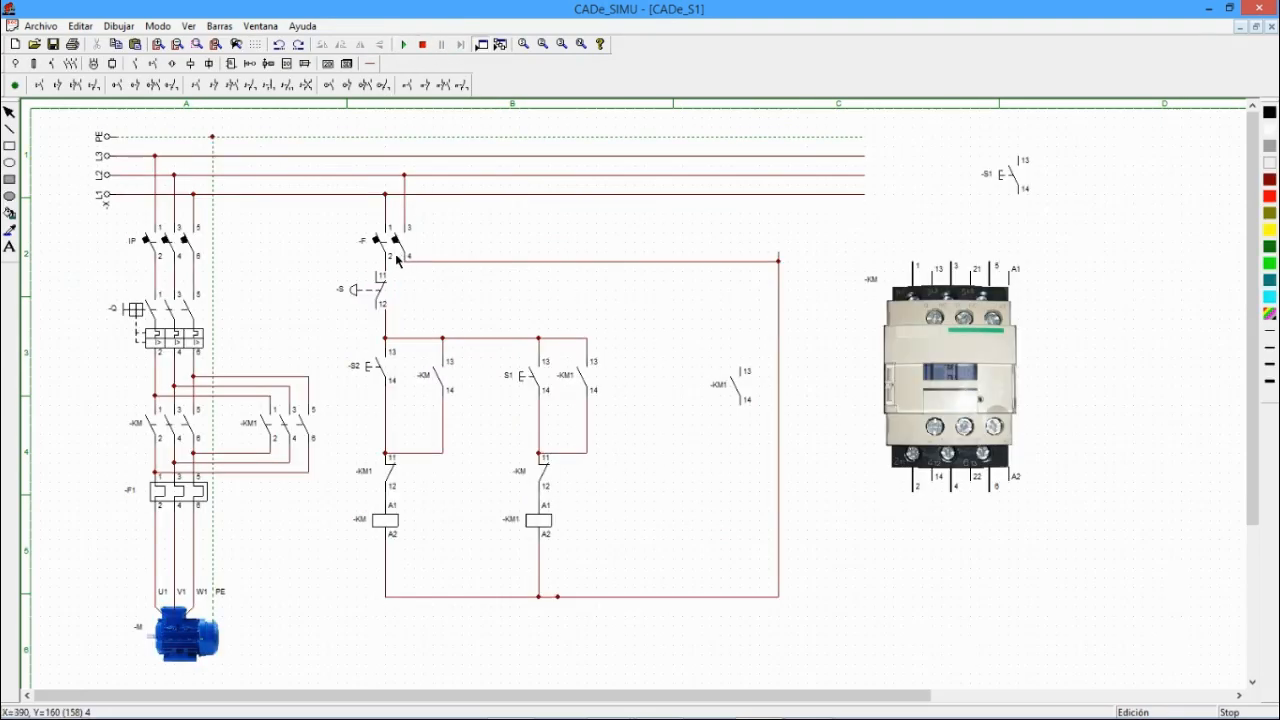
- Simulate the circuit with IP, Q and F closed, starting KM through S2 and stopping it through S
left_click(403, 45)
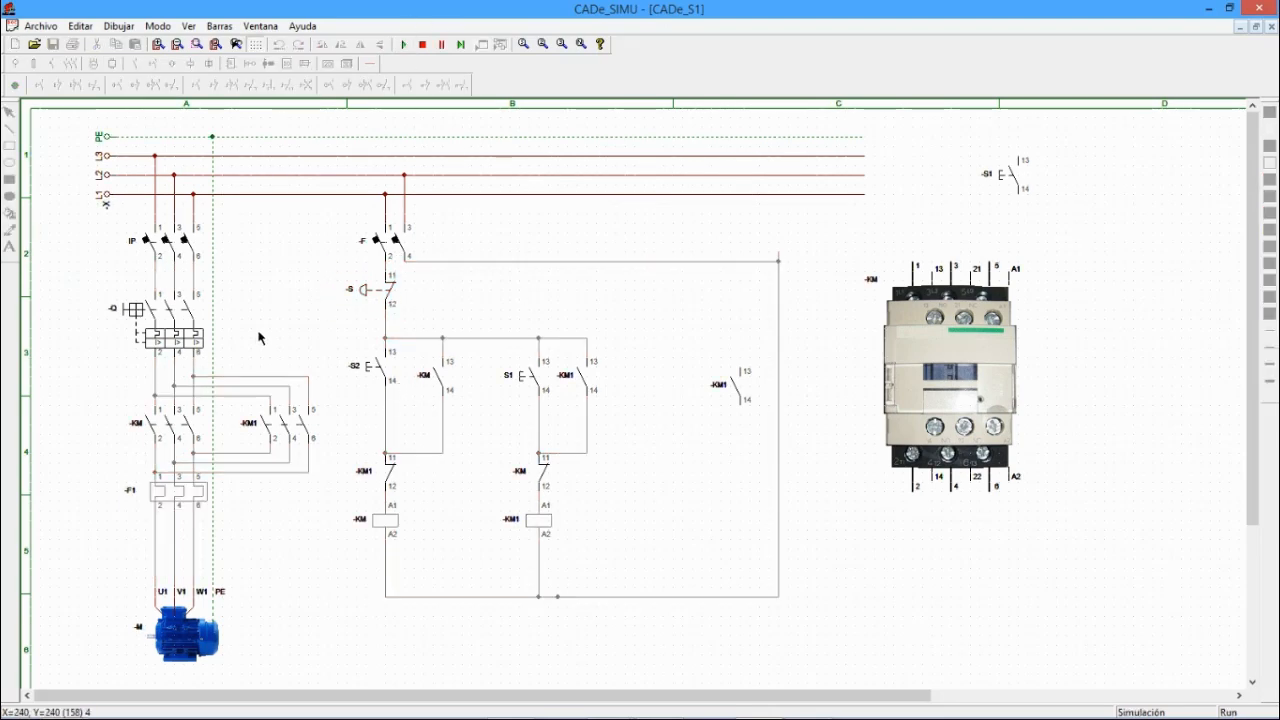
left_click(160, 249)
left_click(165, 343)
left_click(378, 241)
left_click(368, 290)
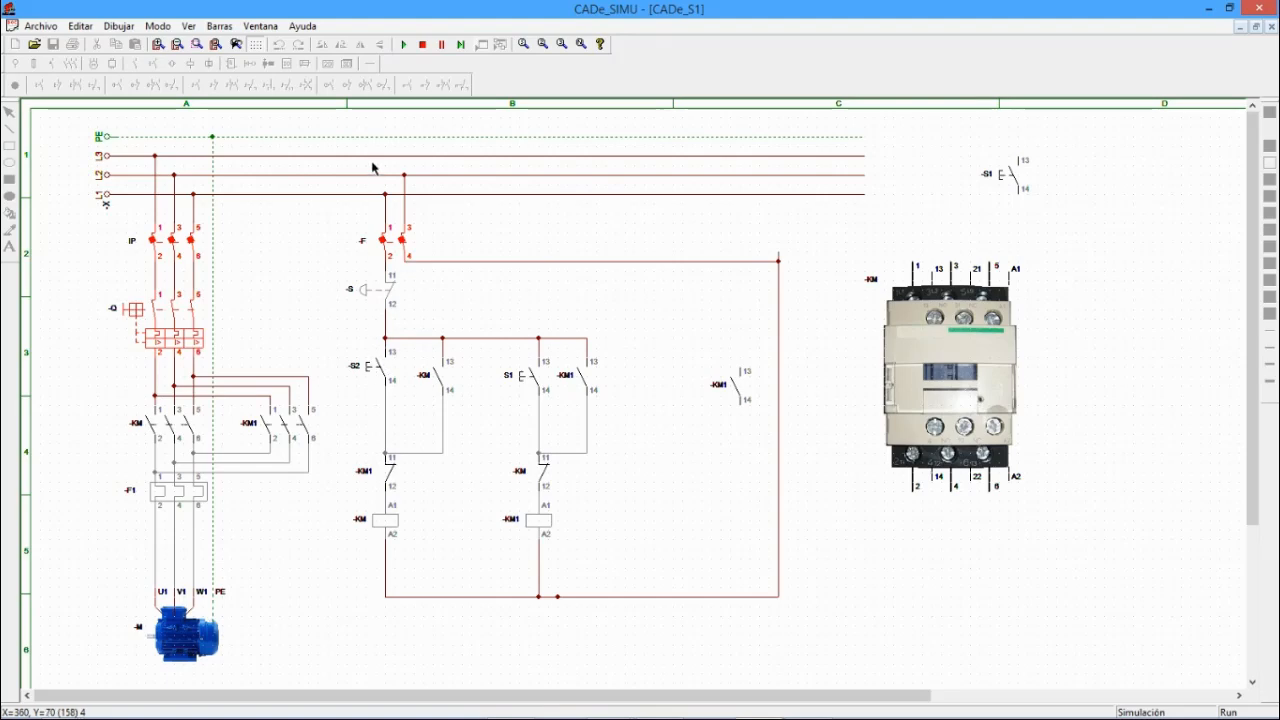
left_click(375, 372)
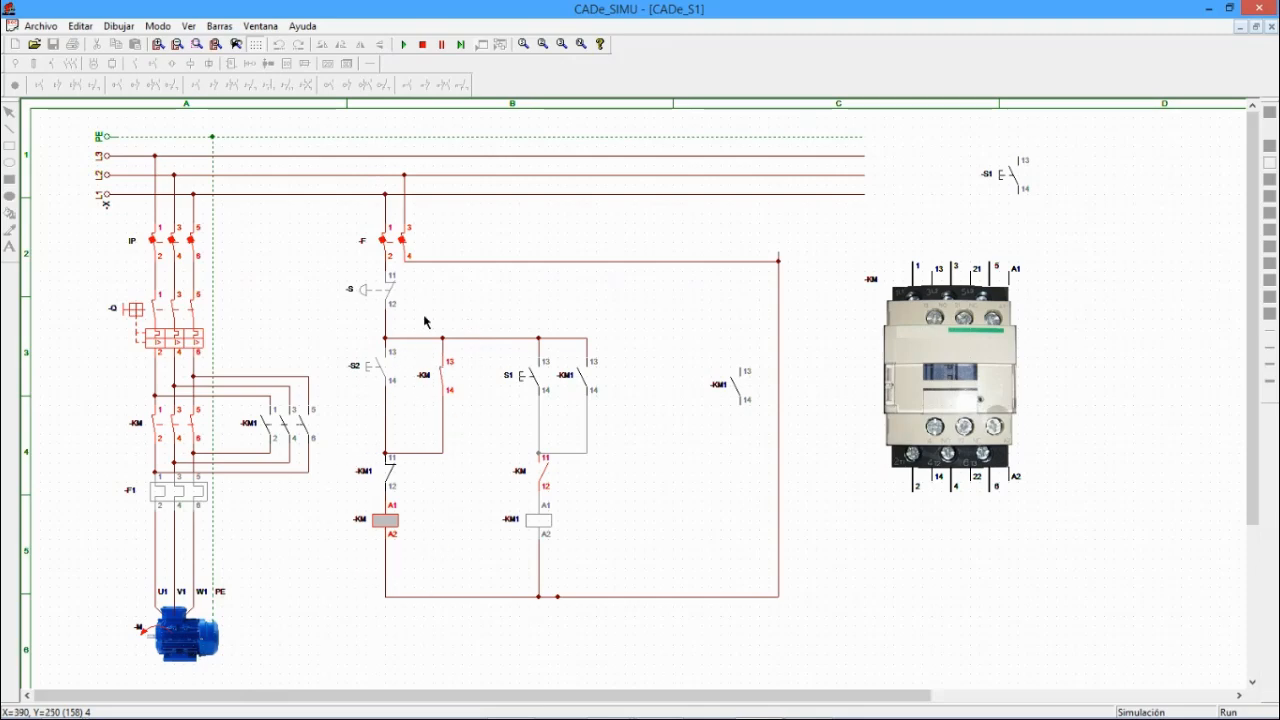
left_click(366, 291)
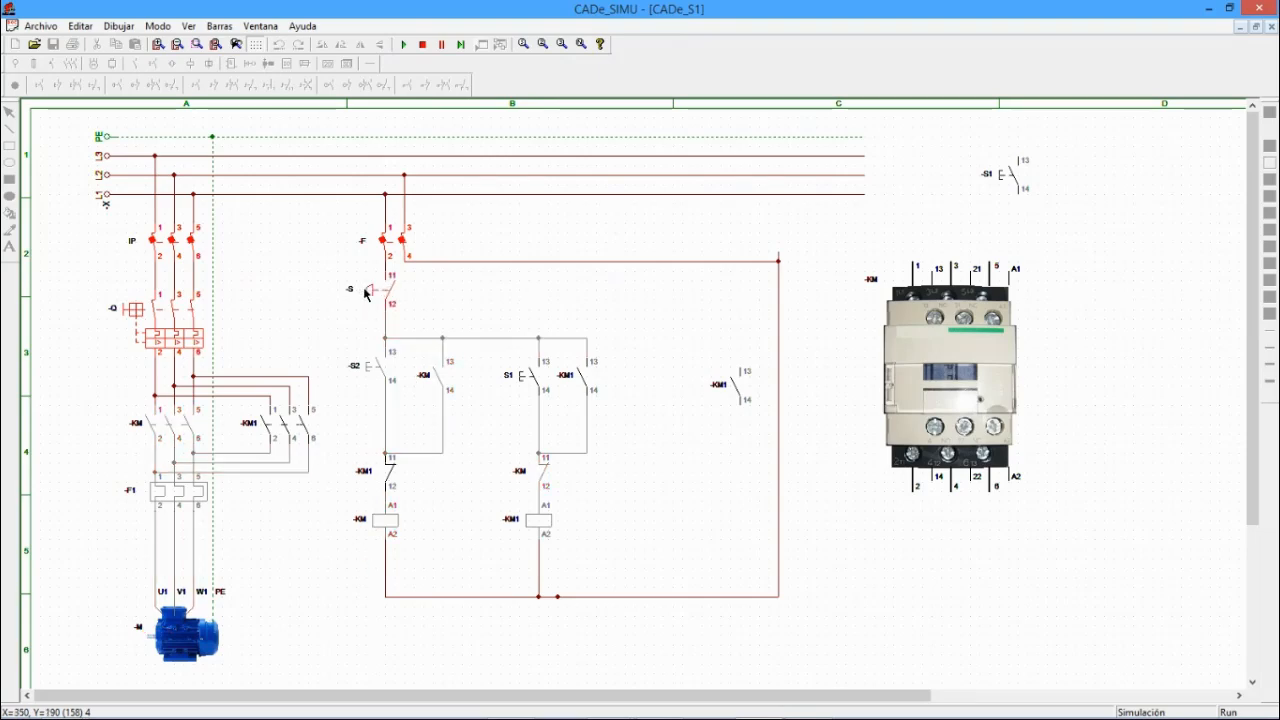
- Energize KM1 through S1, actuate S2 repeatedly to test the KM1 interlock, and stop the motor through S
left_click(532, 368)
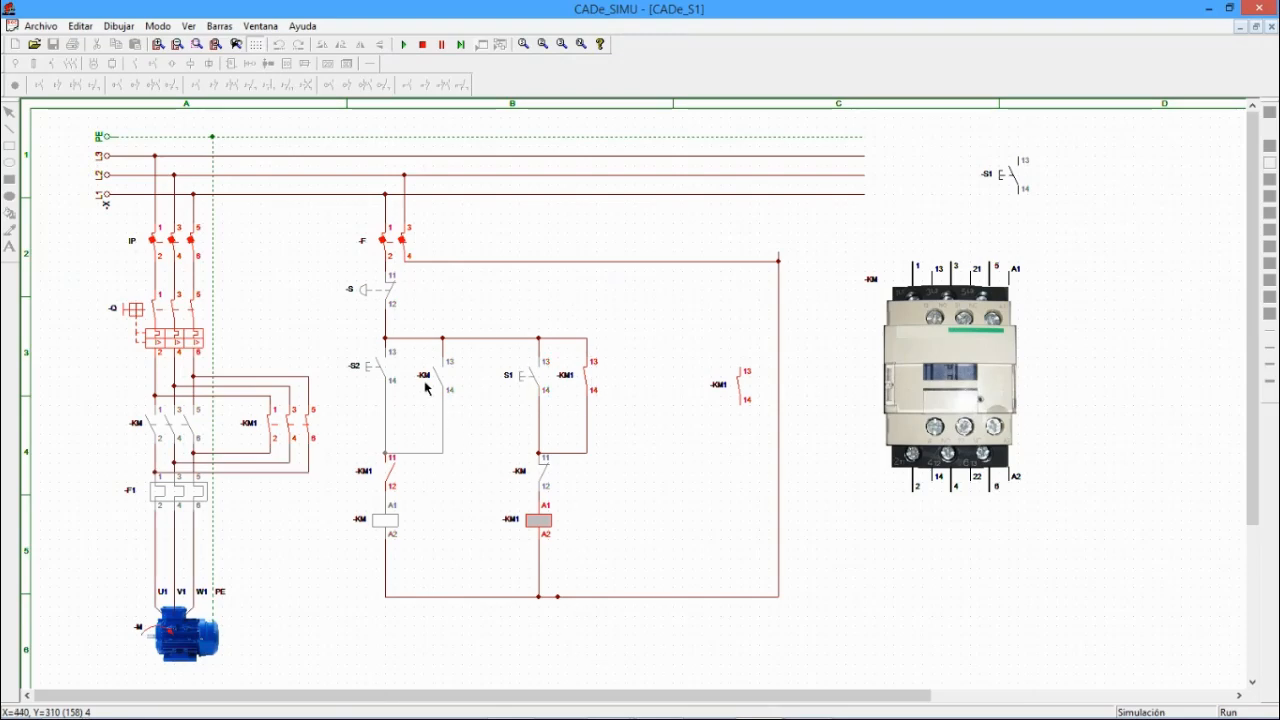
left_click(367, 371)
left_click(368, 371)
left_click(369, 372)
left_click(369, 372)
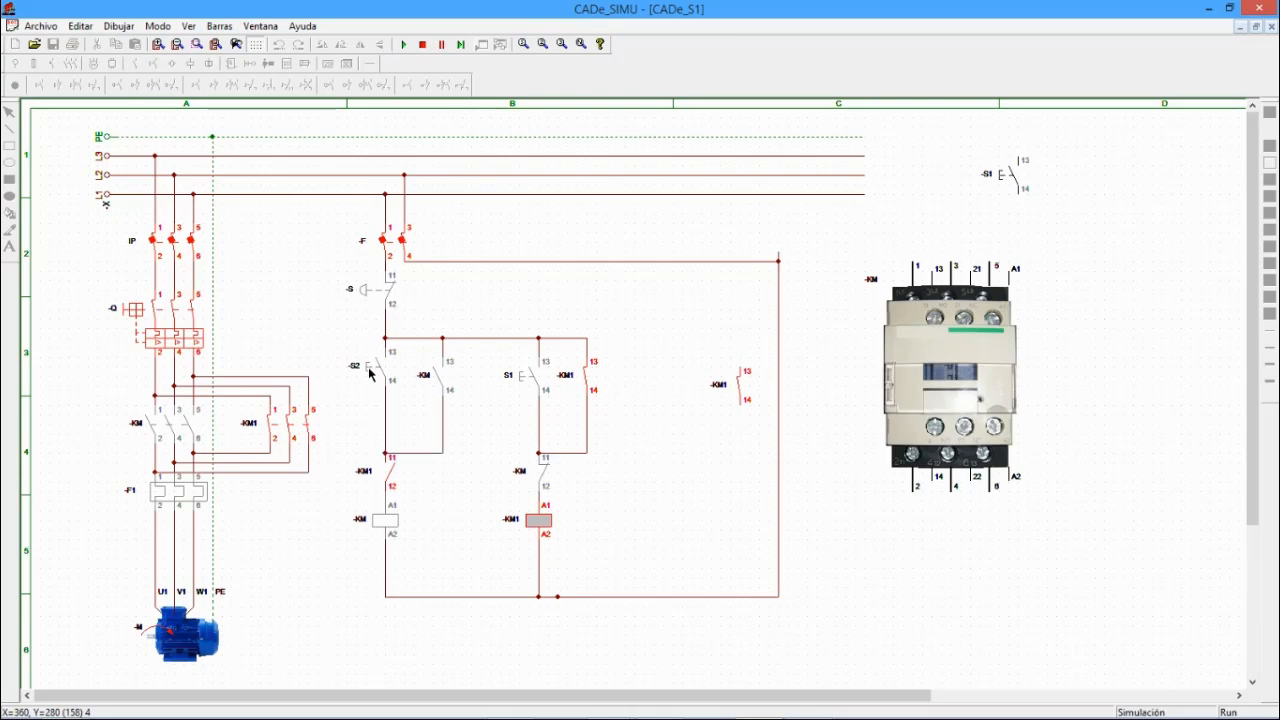
left_click(367, 289)
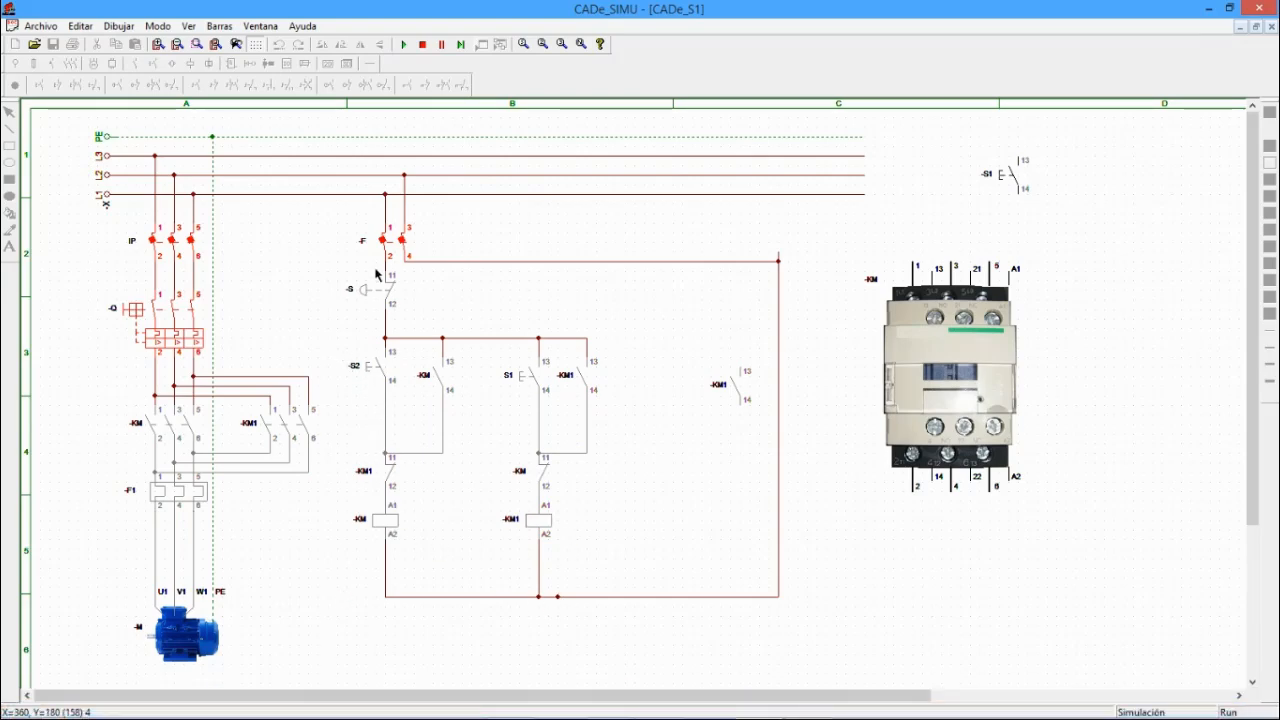
- Run the motor in both directions through S2 and S1, stopping it with S after each start
left_click(374, 366)
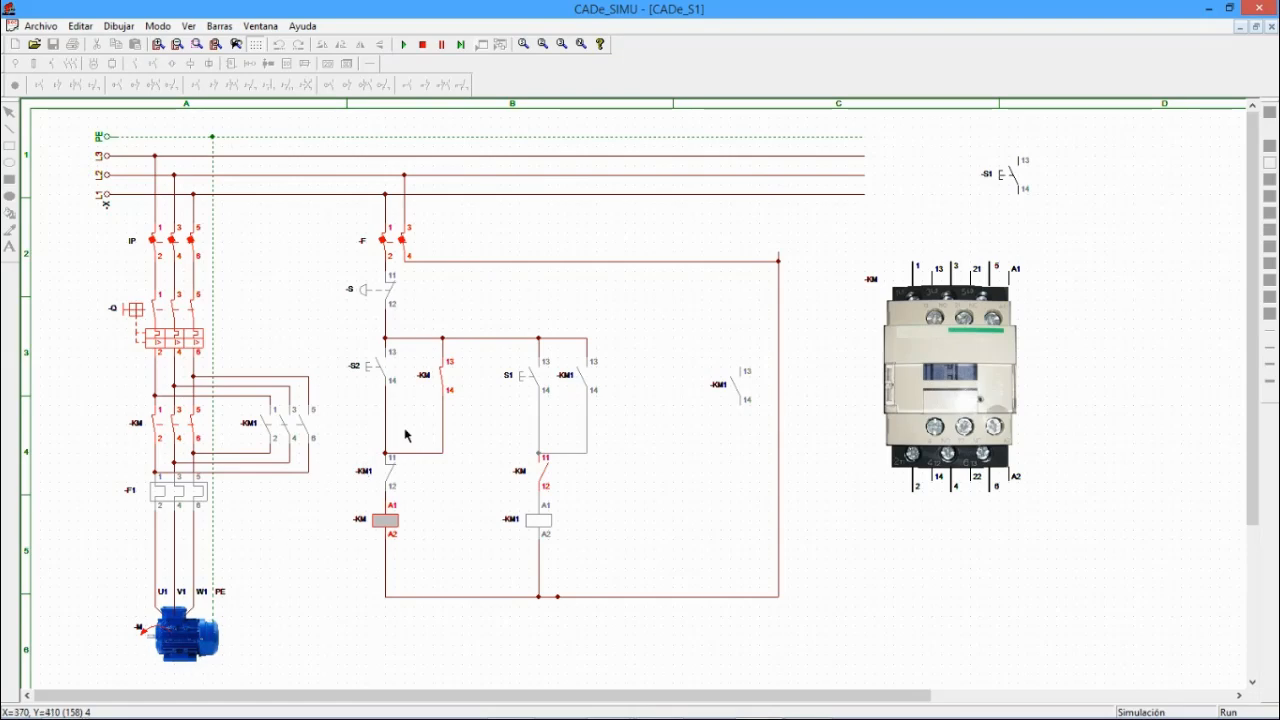
left_click(378, 290)
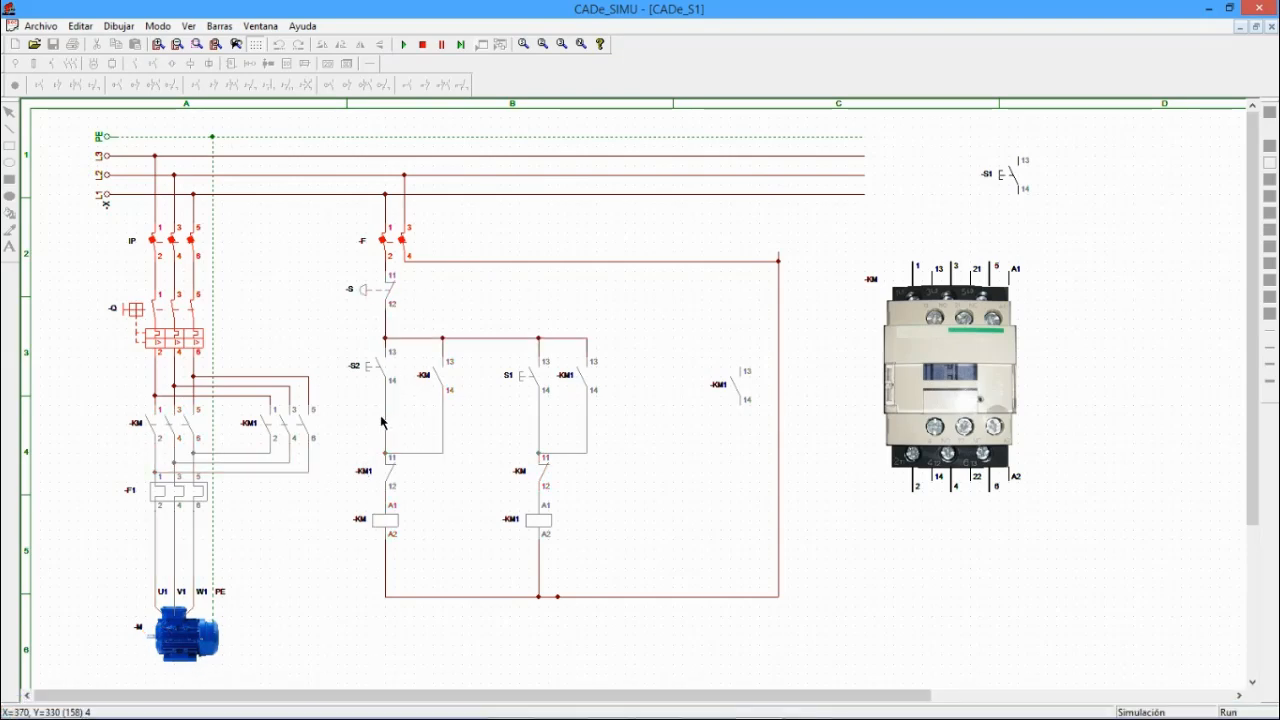
left_click(518, 373)
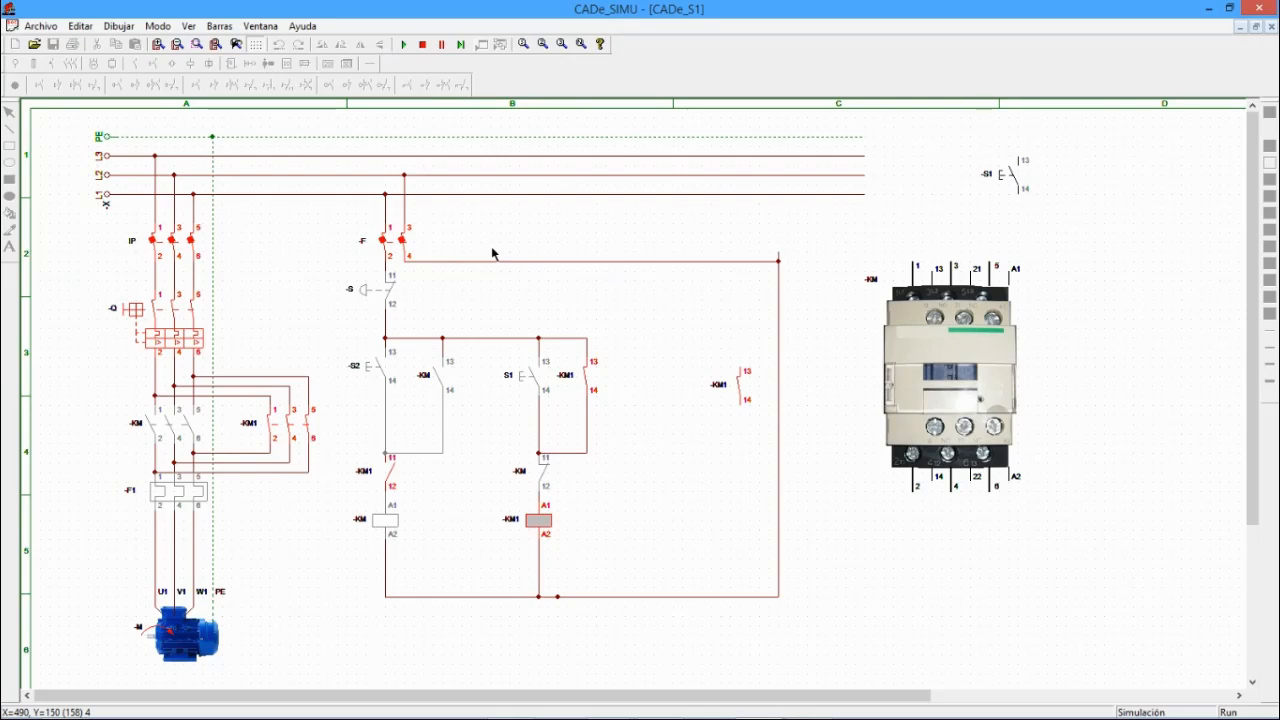
left_click(370, 294)
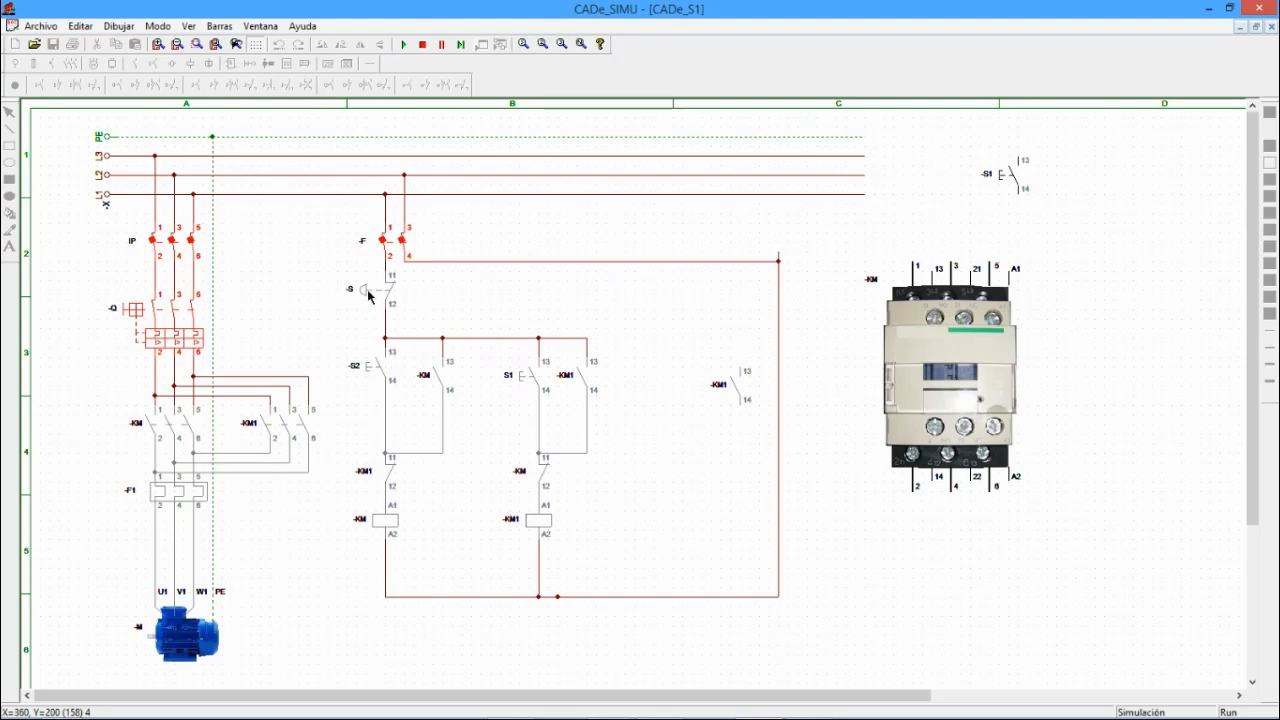
left_click(369, 370)
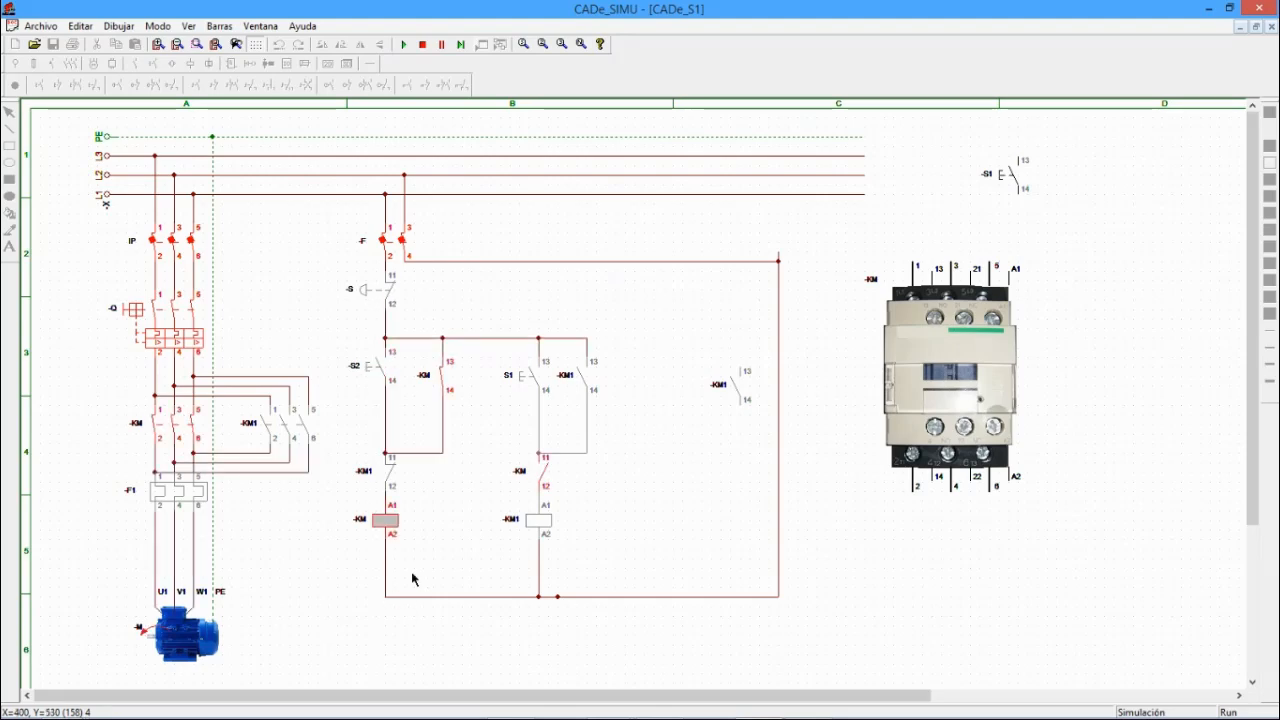
left_click(377, 294)
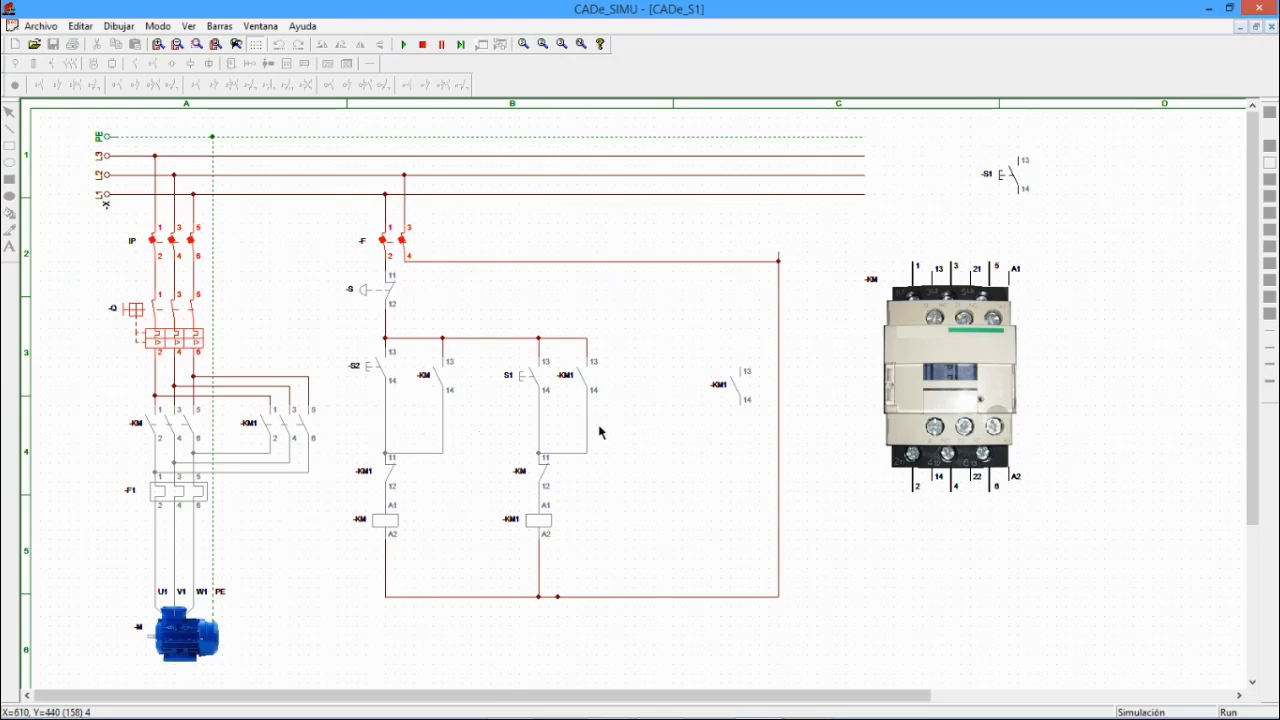
- Return to edit mode, delete the loose KM1 contact, and place a normally open auxiliary contact K beside the KM1 holding contact
left_click(422, 44)
left_click(743, 404)
key("Delete")
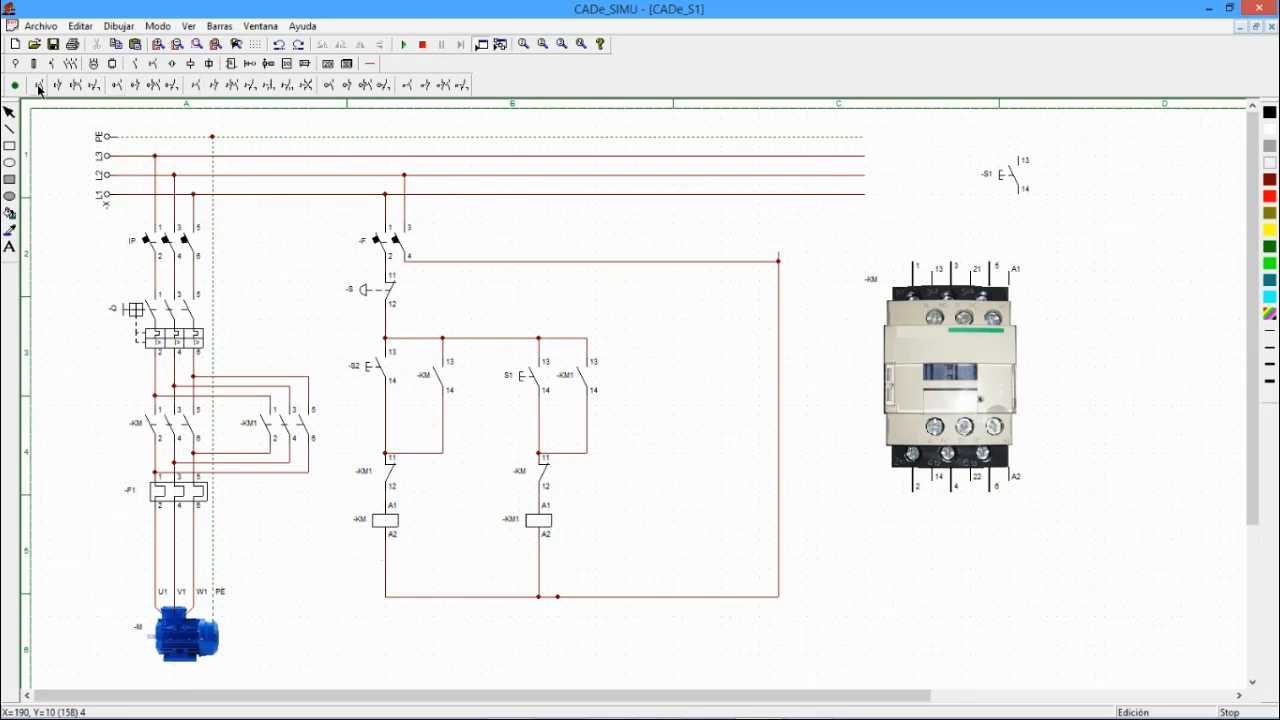
left_click(135, 63)
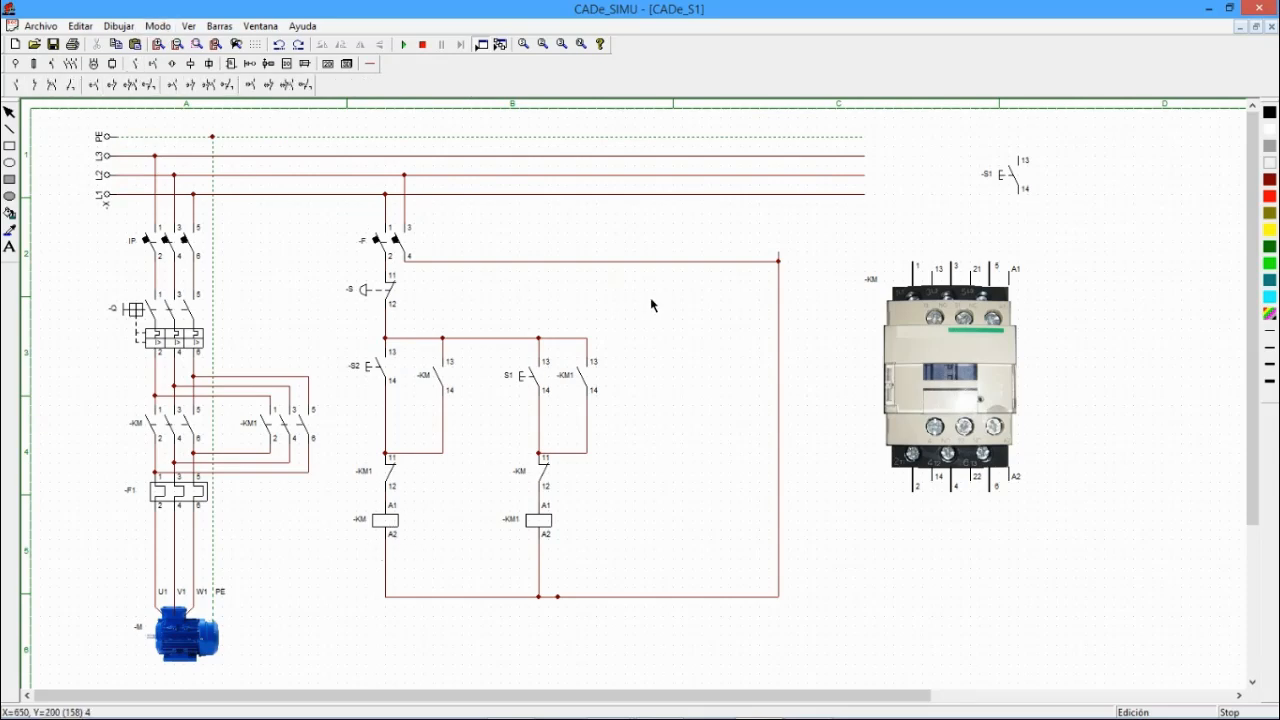
left_click(16, 86)
left_click(660, 372)
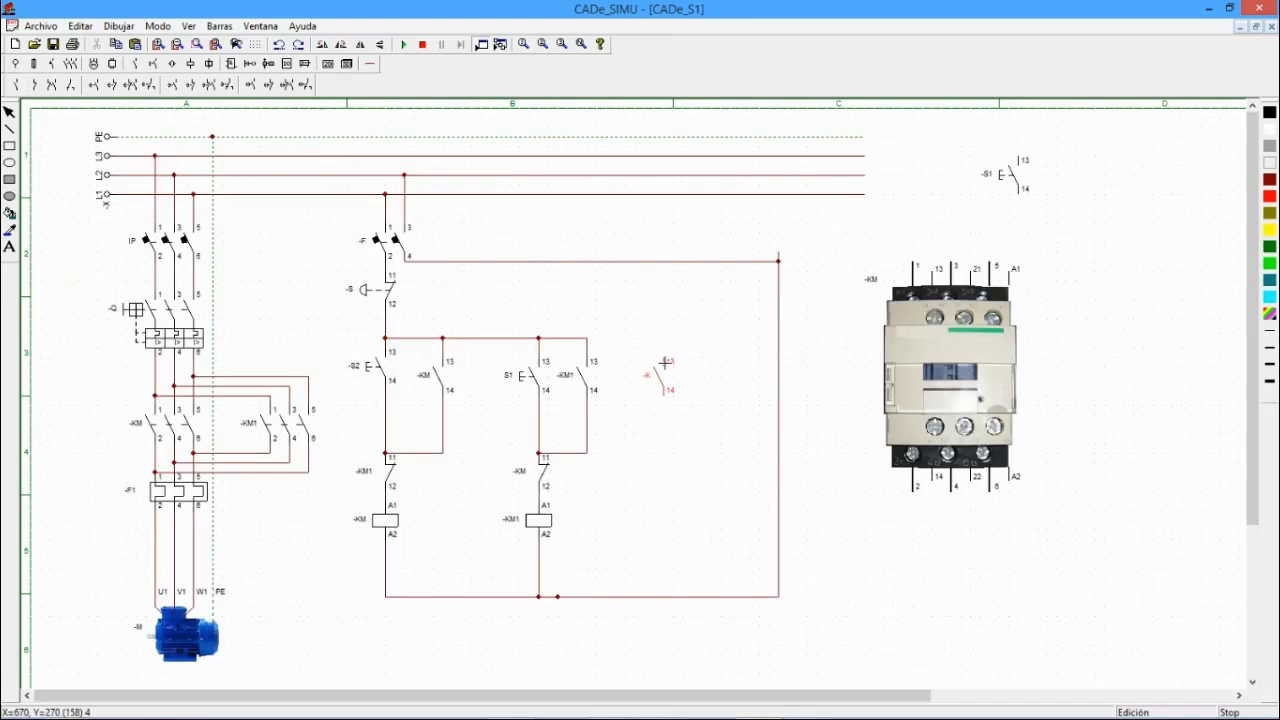
- Place an on-delay relay coil K beside coil KM1, directly below the new contact K
left_click(205, 68)
left_click(87, 87)
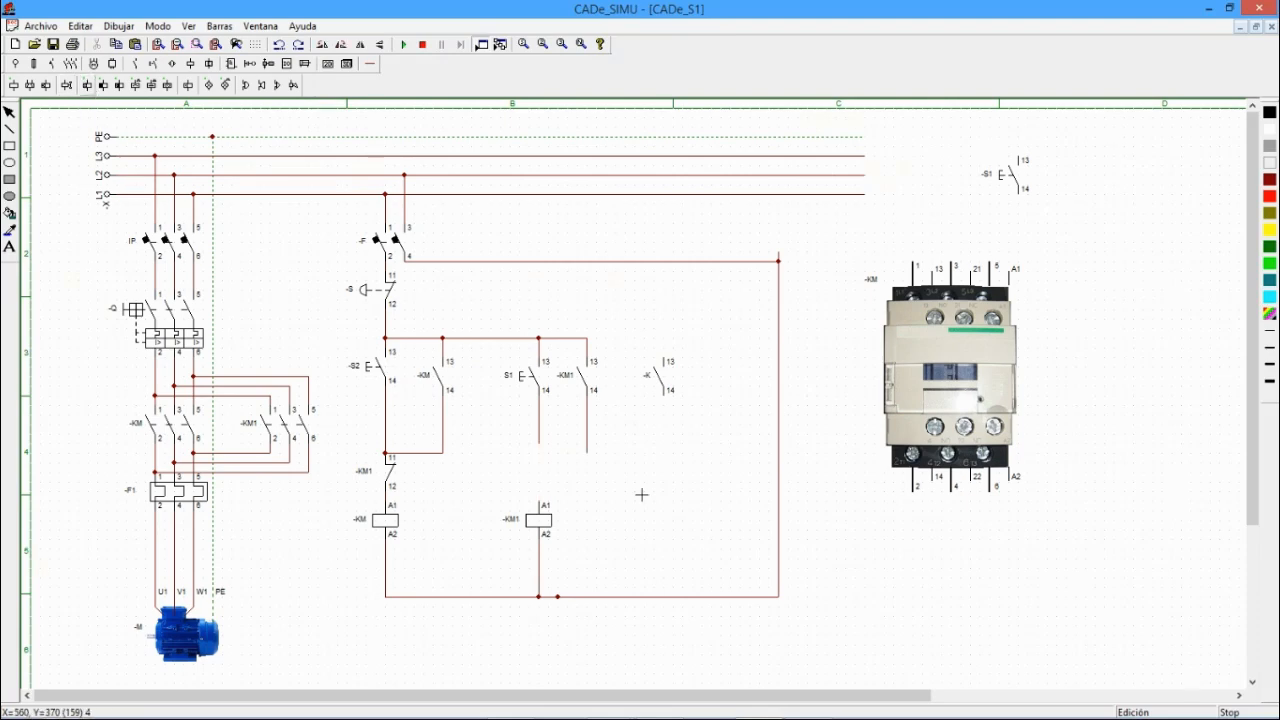
left_click(684, 528)
left_click_drag(686, 550, 671, 521)
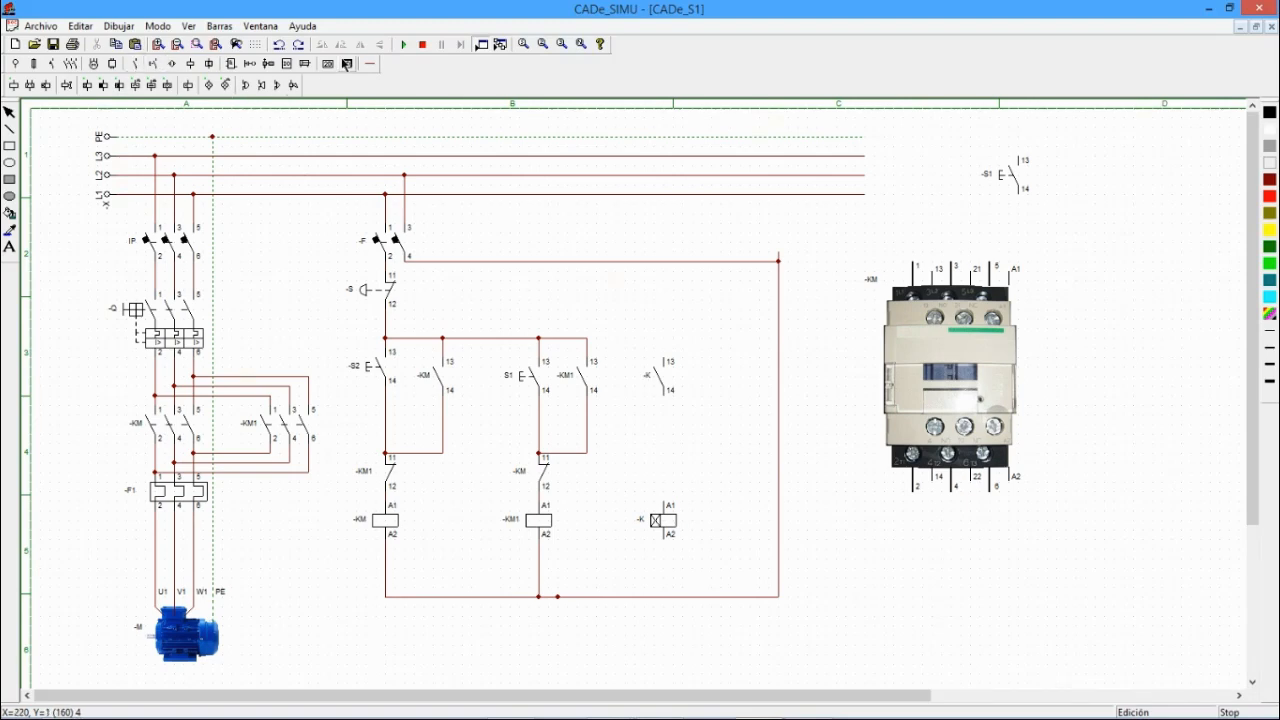
- Place a second normally open auxiliary contact K directly beside the existing contact K in the control circuit
left_click(371, 63)
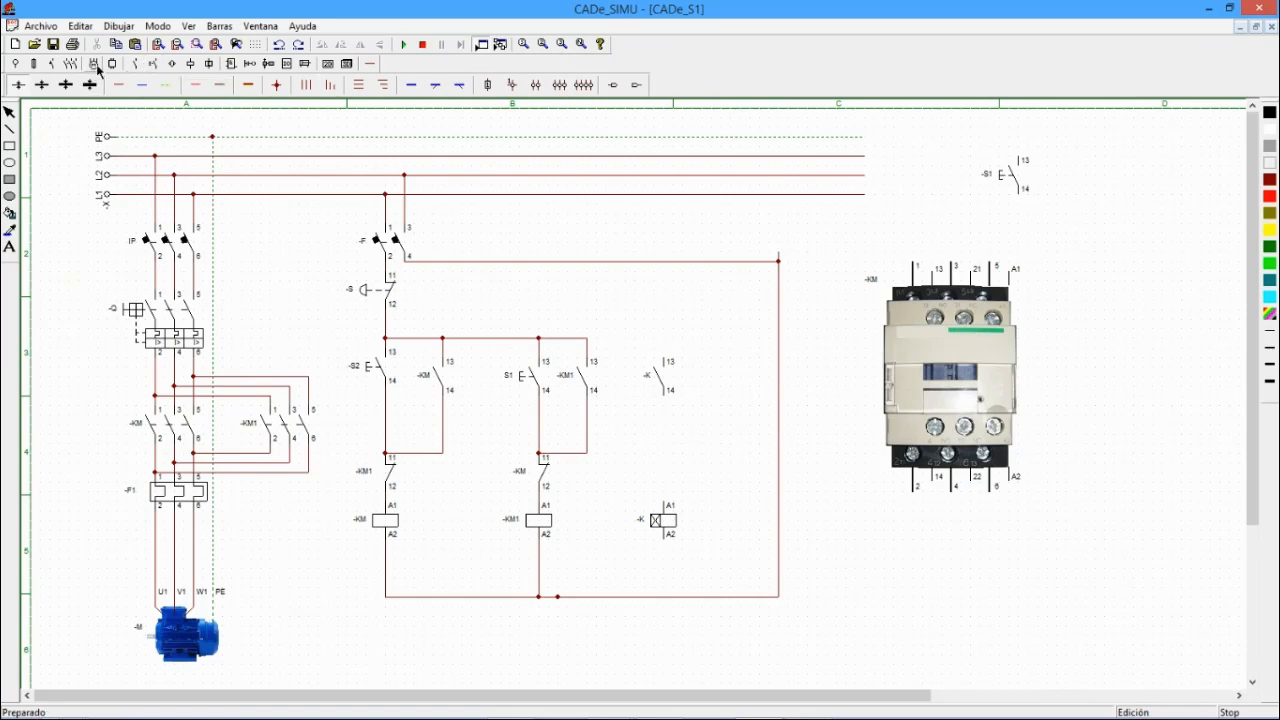
left_click(152, 64)
left_click(15, 86)
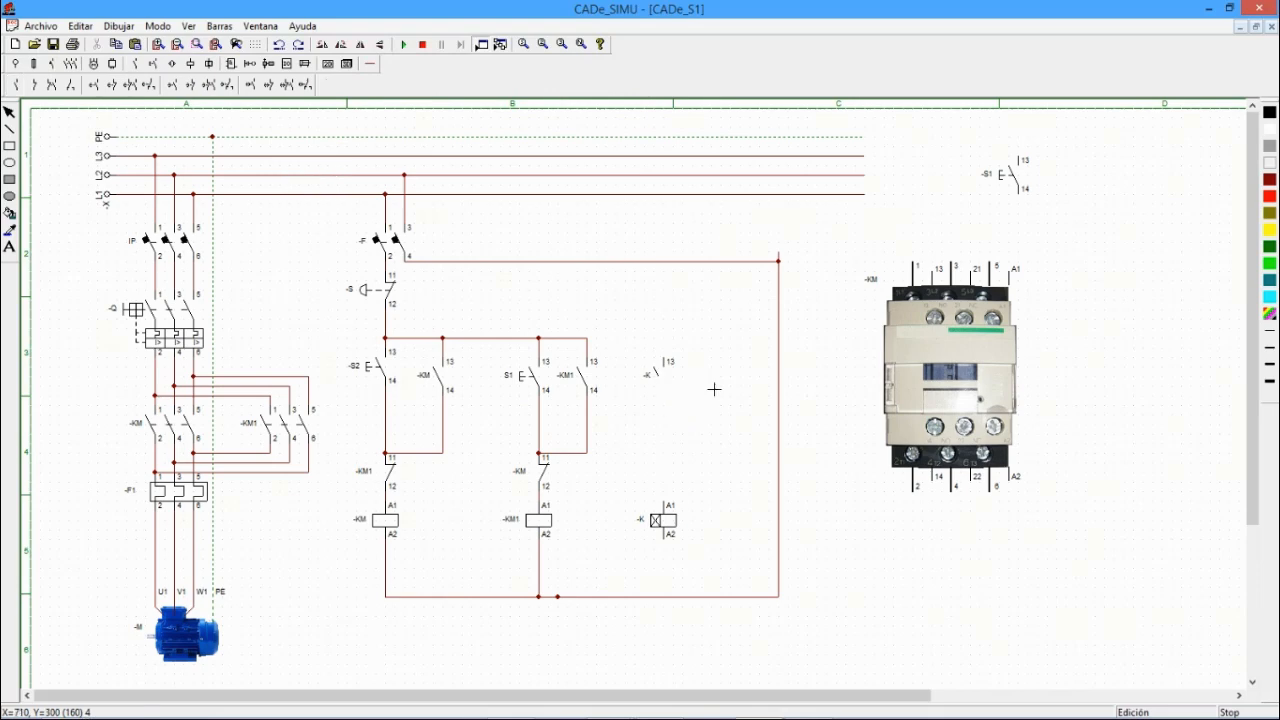
left_click(675, 360)
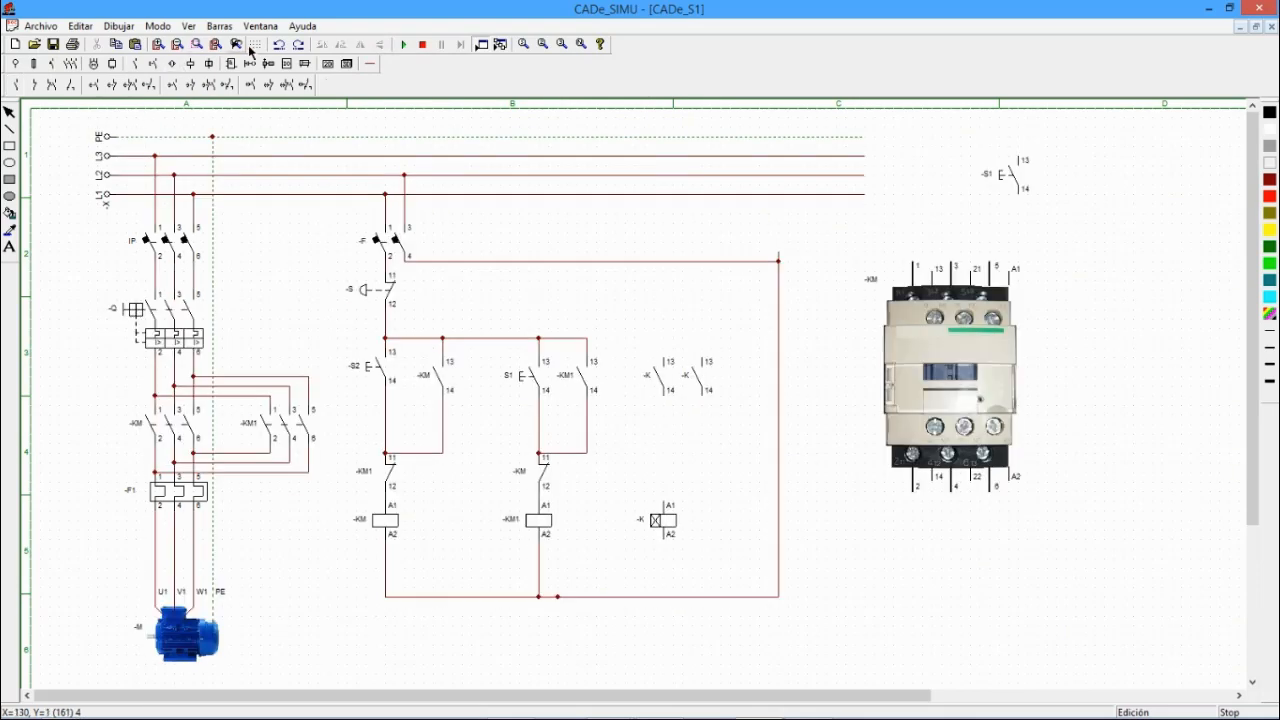
- Wire the first contact K to the control feed line and down through the timer coil to the common return line
left_click(370, 63)
left_click(125, 88)
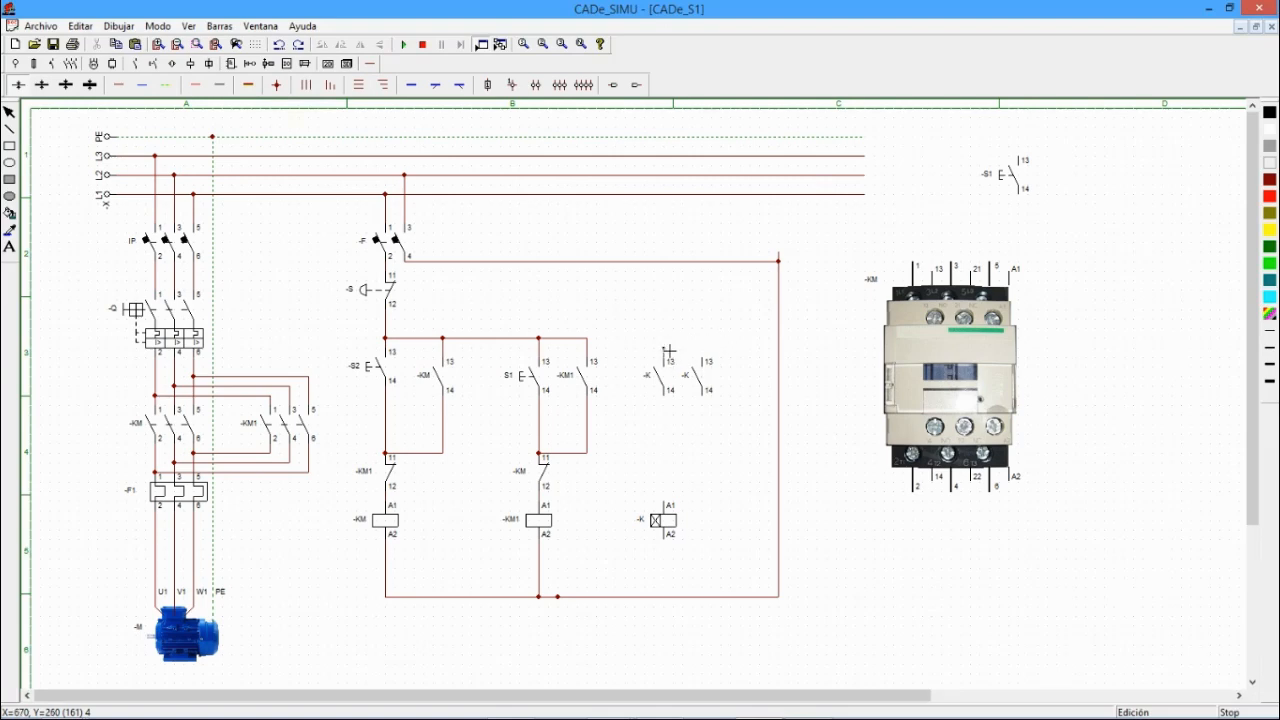
left_click_drag(669, 345, 607, 344)
left_click_drag(664, 392, 663, 597)
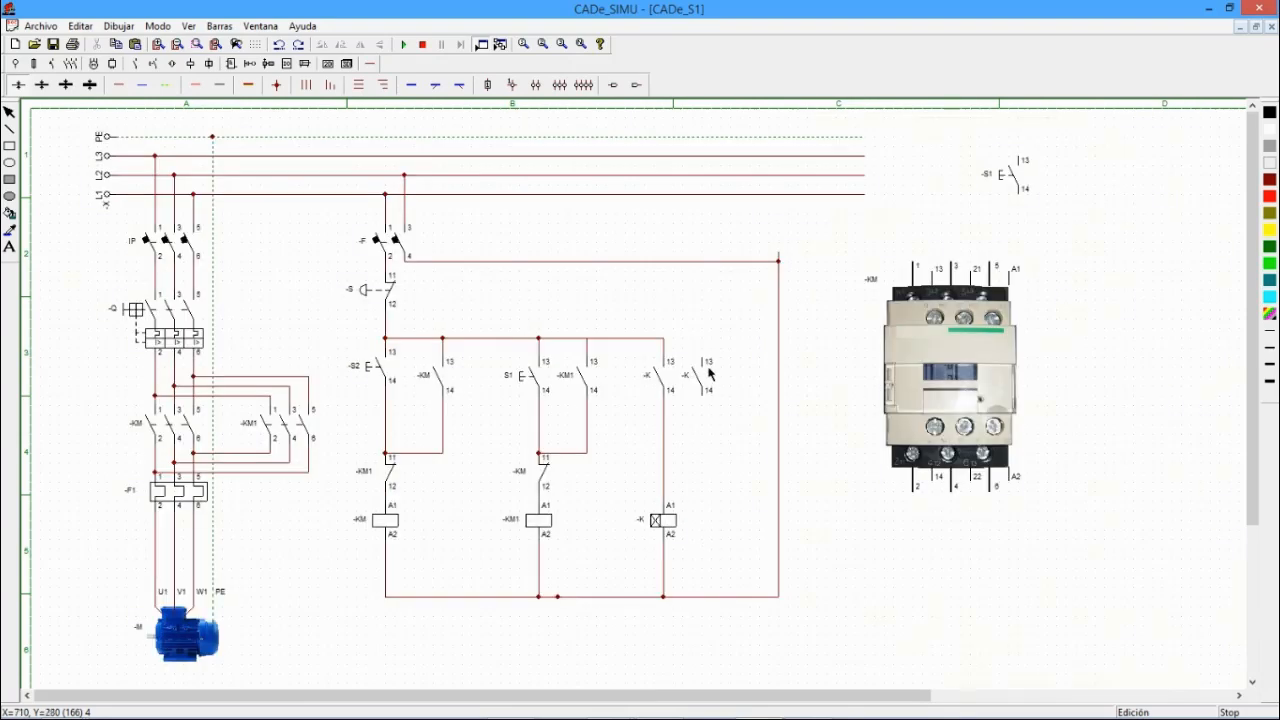
- Rename the on-delay timer coil K as T1
double_click(668, 518)
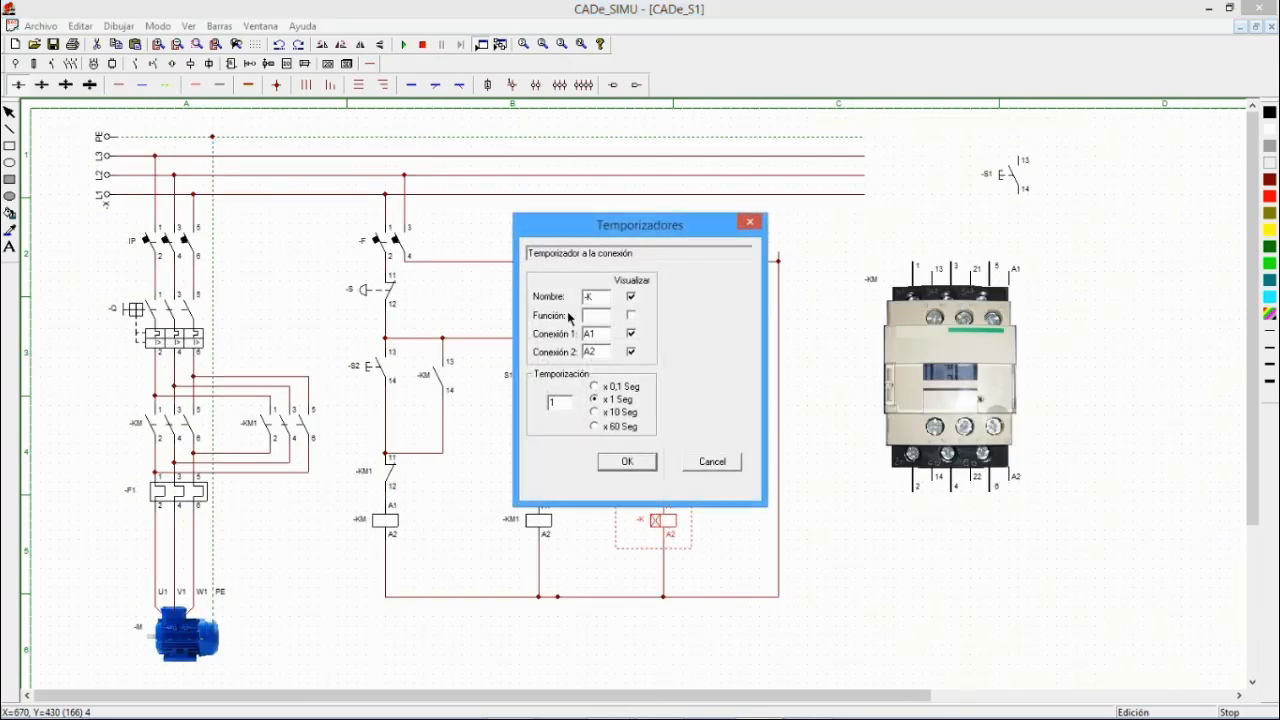
left_click_drag(596, 297, 561, 305)
type("t1")
left_click(650, 462)
double_click(660, 520)
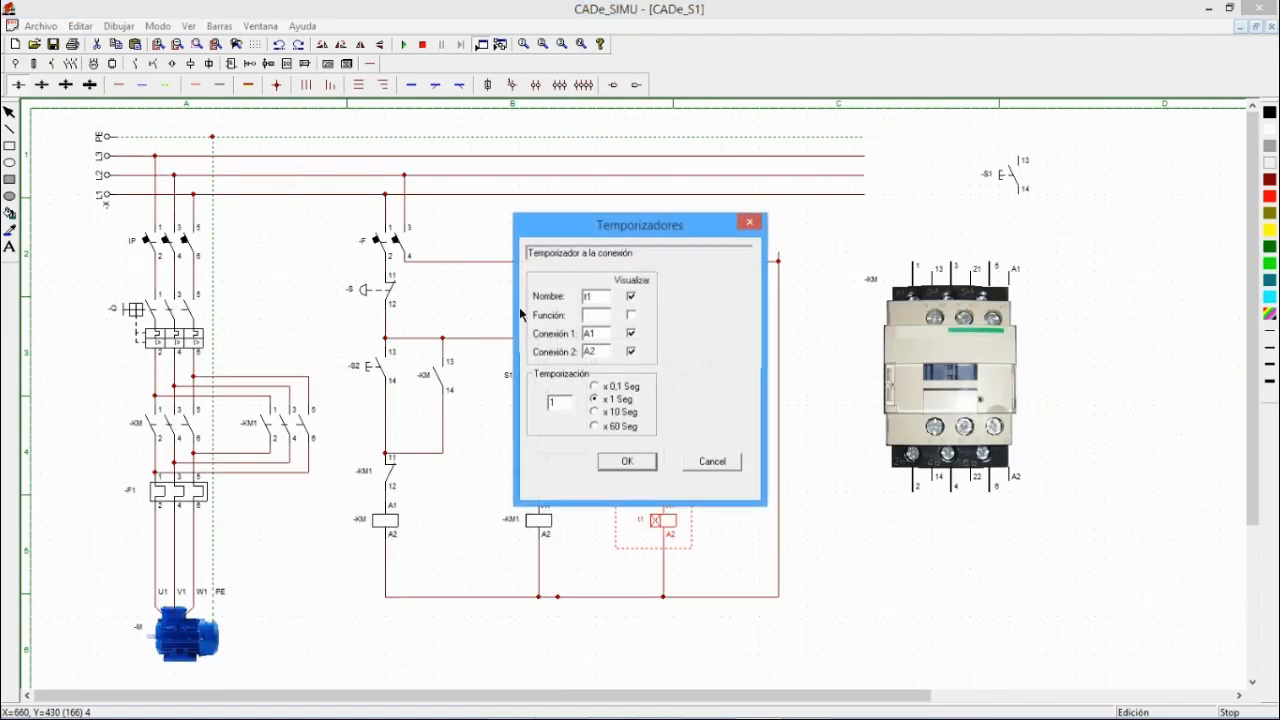
left_click_drag(597, 296, 567, 301)
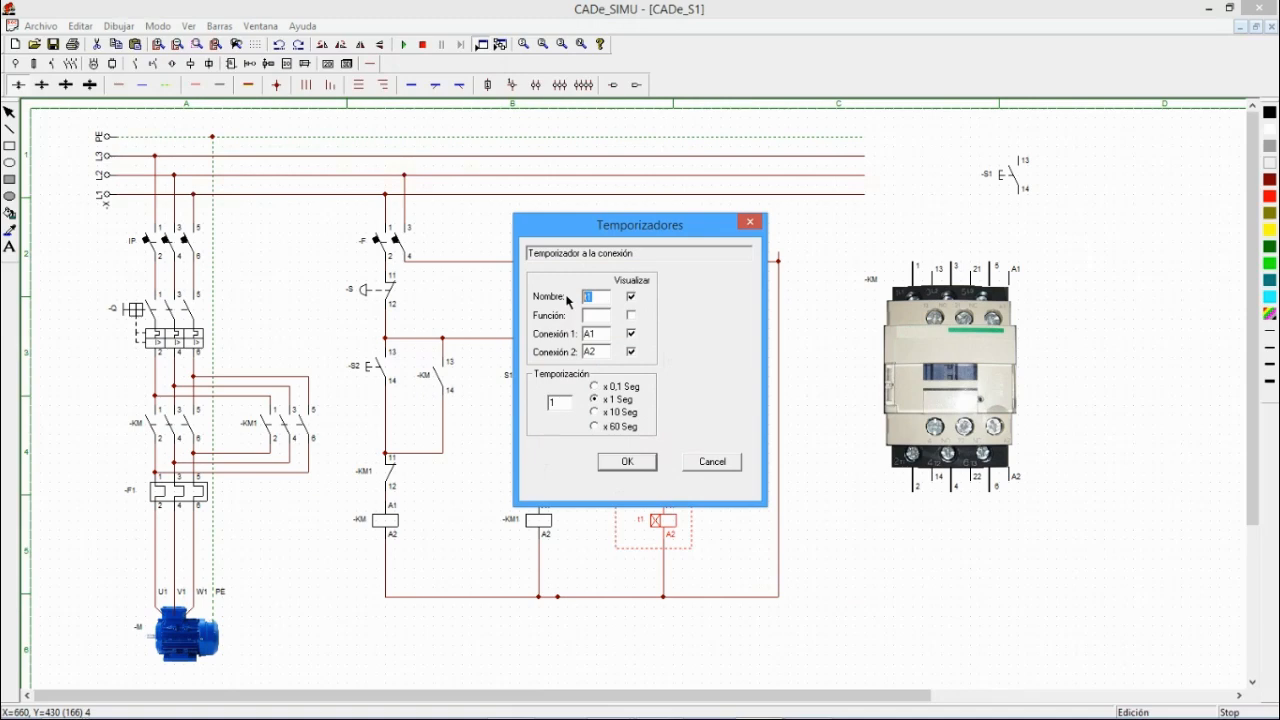
left_click(623, 461)
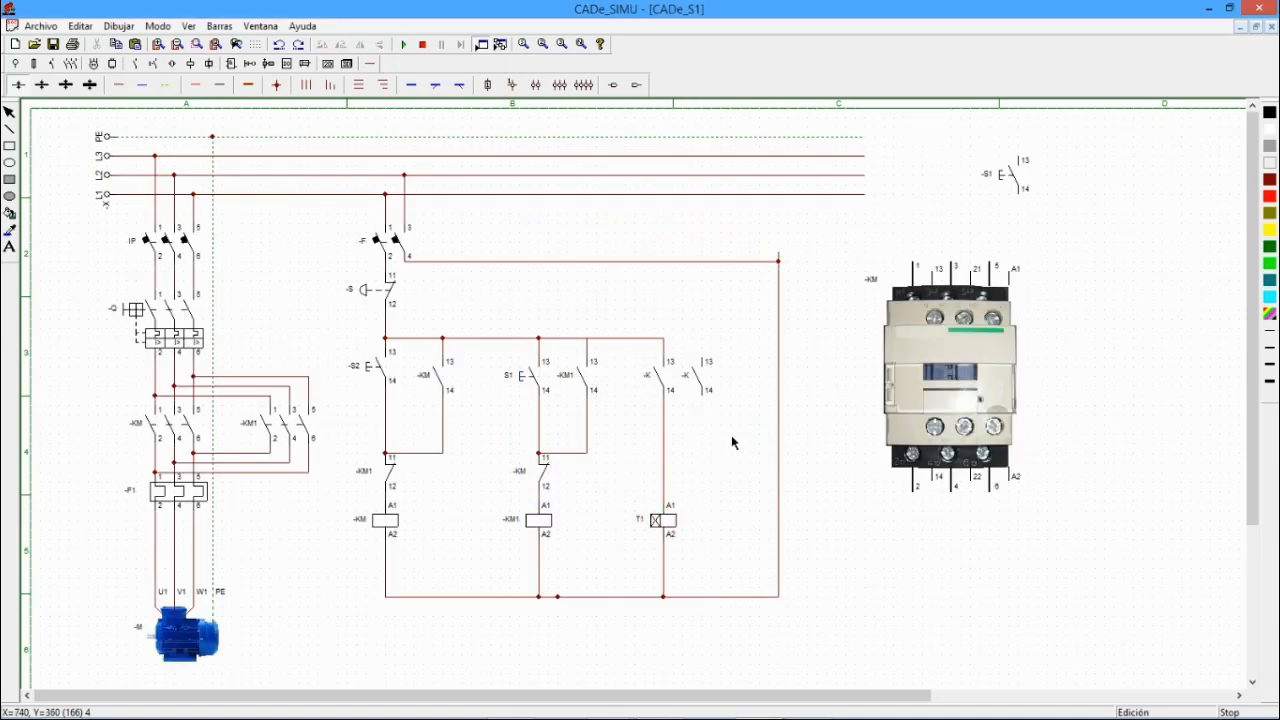
- Rename the unwired auxiliary contact K beside the timer branch as T1
double_click(692, 383)
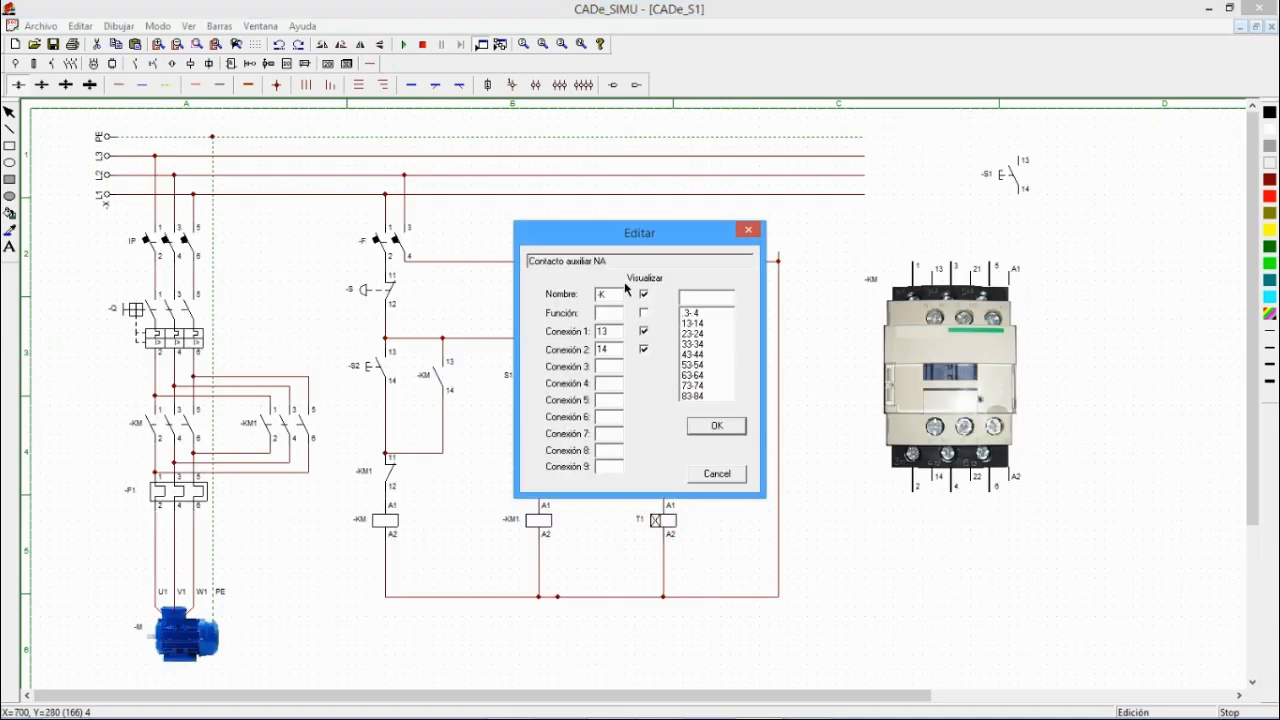
left_click_drag(612, 291, 587, 301)
type("T1")
left_click(717, 426)
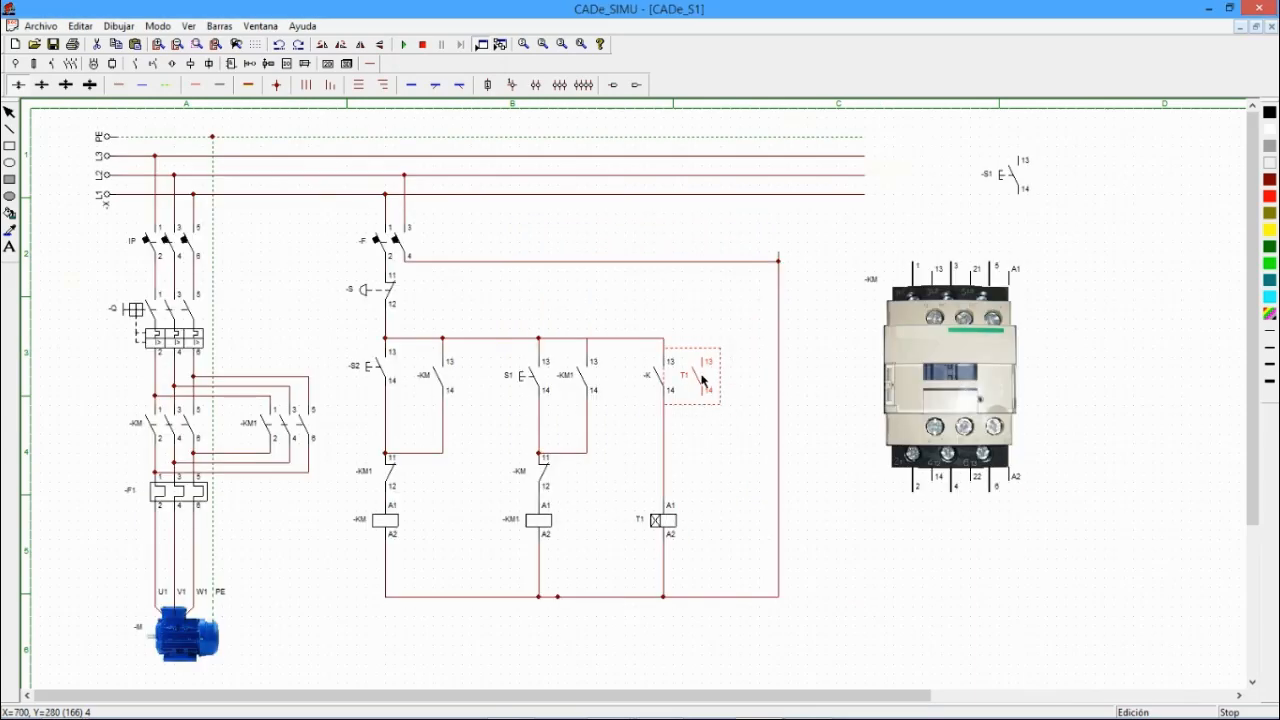
- Replace the auxiliary contact K in the timer branch with a normally open pushbutton S
left_click(656, 385)
double_click(655, 385)
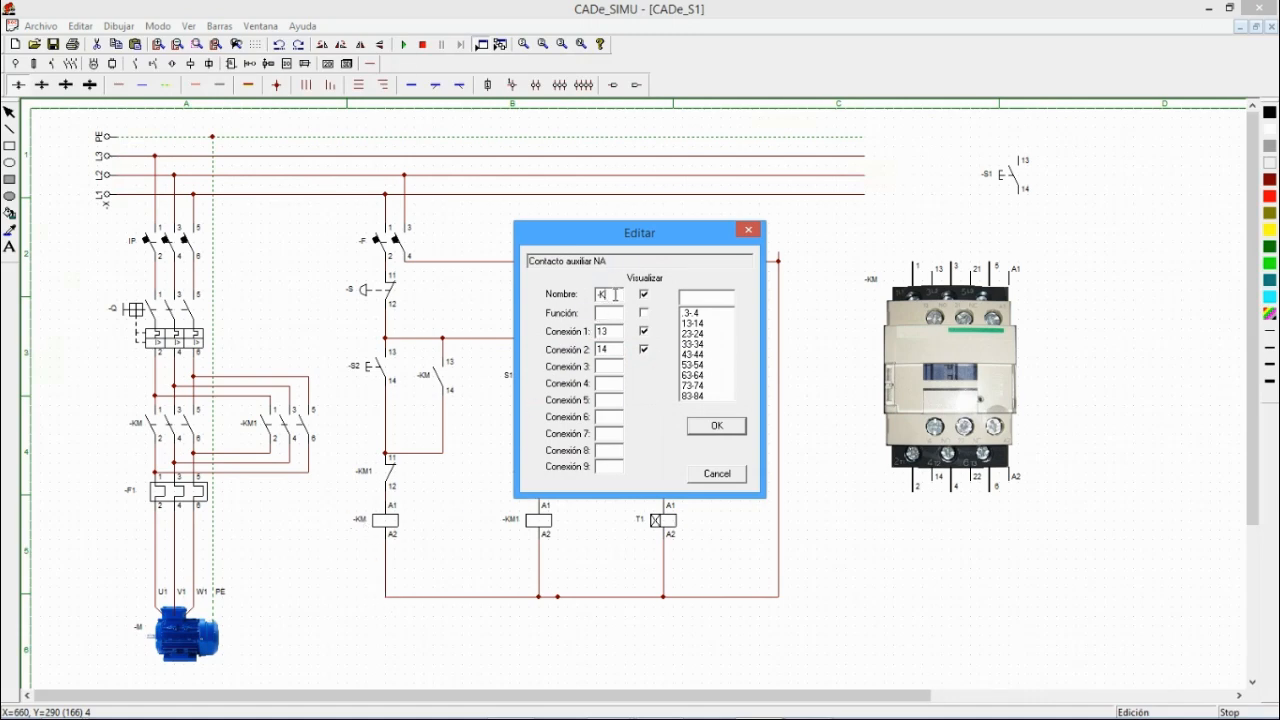
left_click(748, 229)
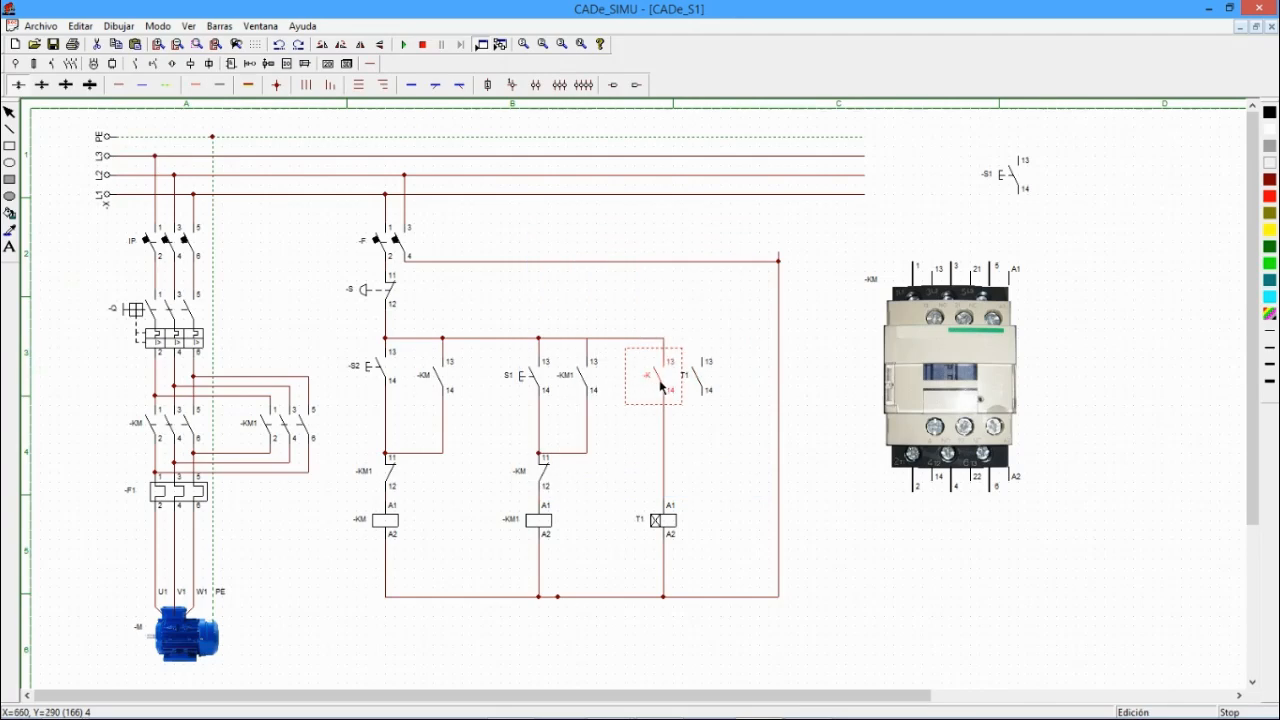
key("Delete")
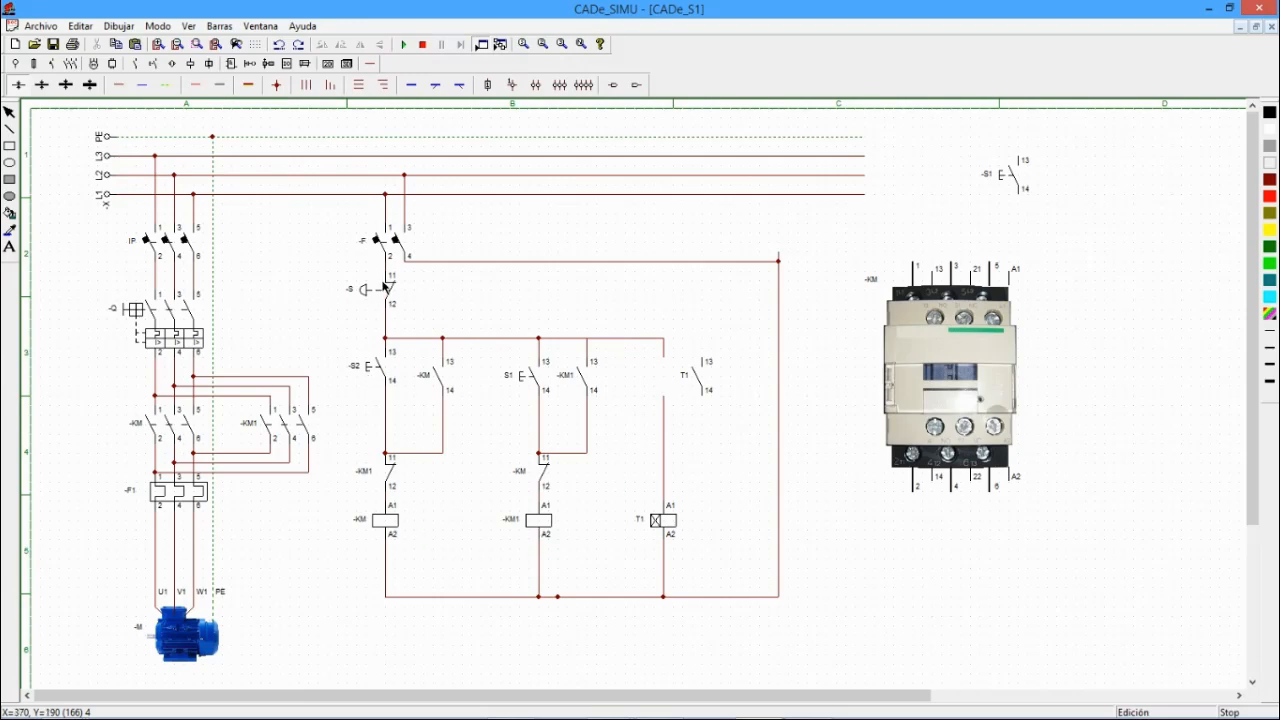
mouse_move(388, 292)
left_mouse_down()
mouse_move(468, 477)
mouse_move(397, 294)
left_mouse_up()
left_click(152, 64)
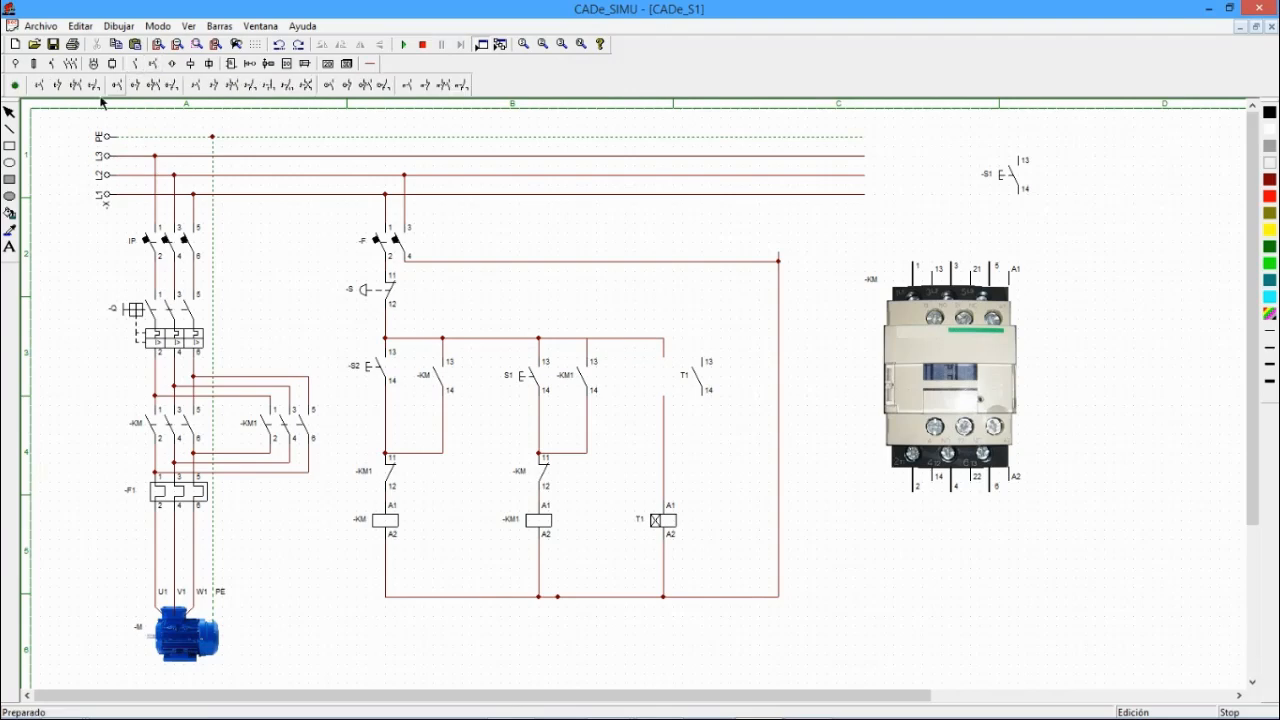
left_click(42, 86)
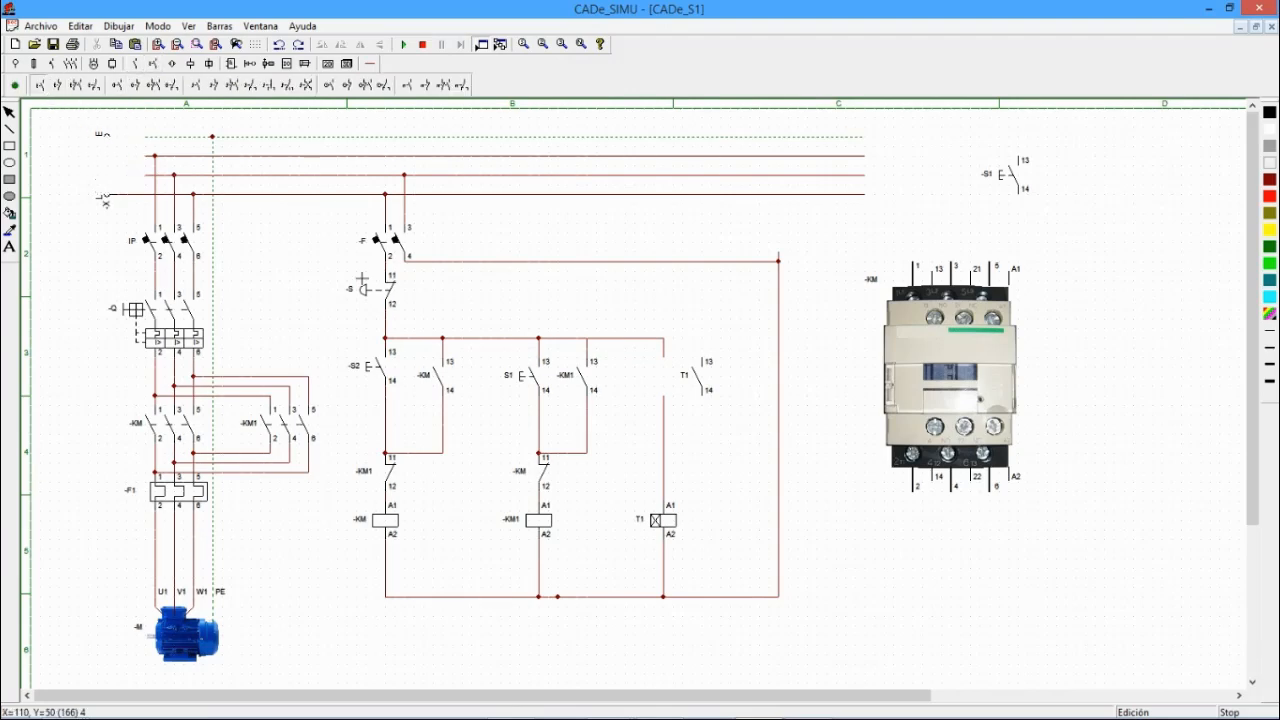
left_click(670, 370)
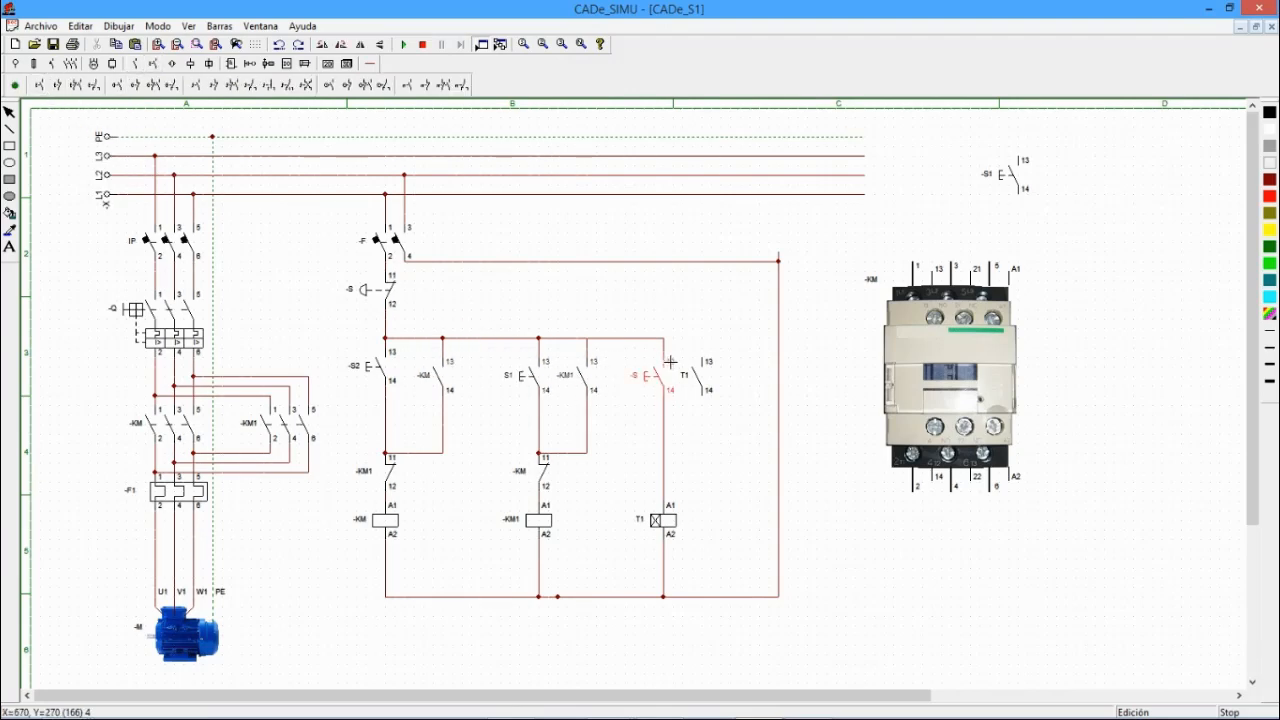
- Wire contact T1 in parallel with the new pushbutton S above the timer coil
left_click(370, 63)
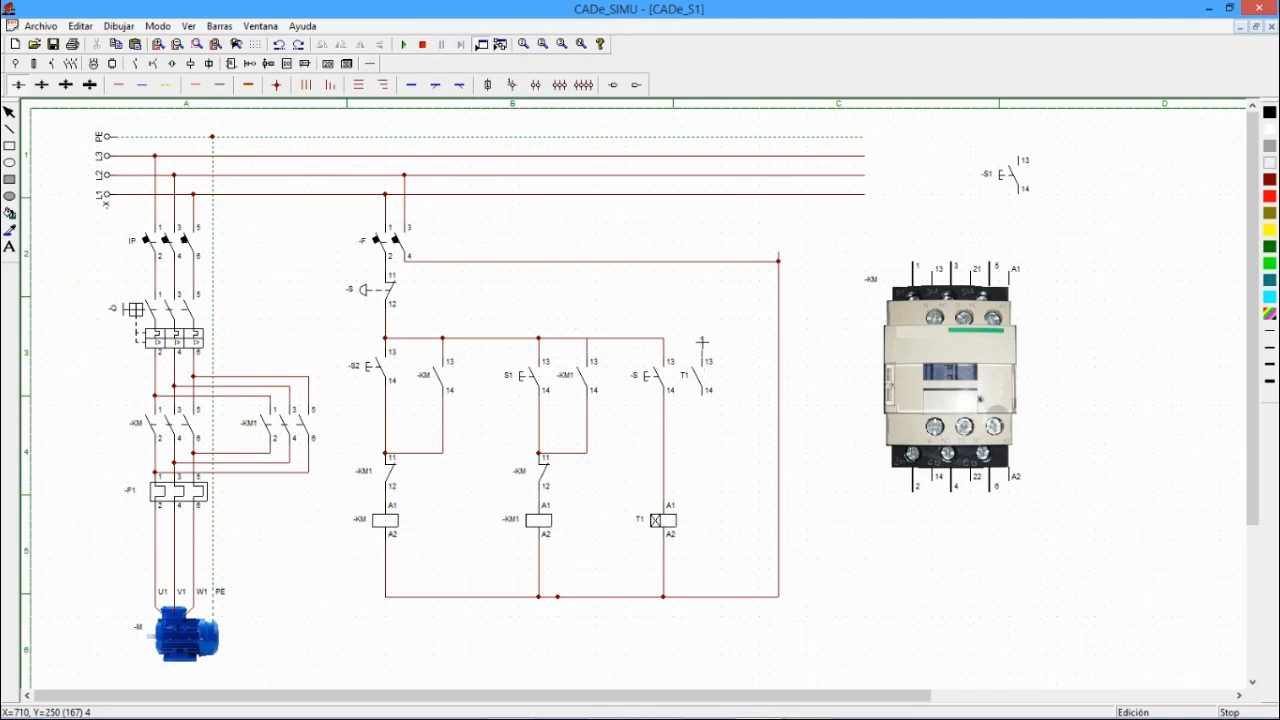
left_click_drag(702, 343, 663, 338)
mouse_move(705, 398)
left_mouse_down()
mouse_move(709, 460)
mouse_move(663, 453)
left_mouse_up()
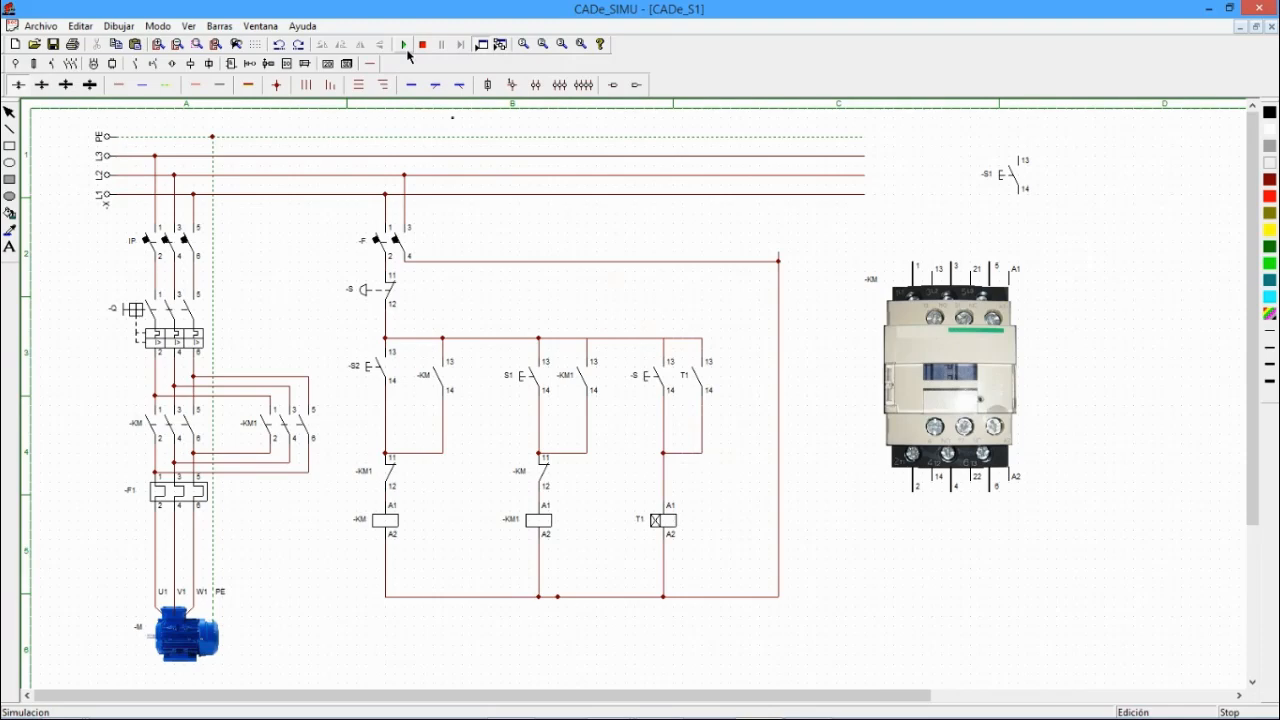
- Rename the pushbutton in the timer branch as -S4
double_click(660, 383)
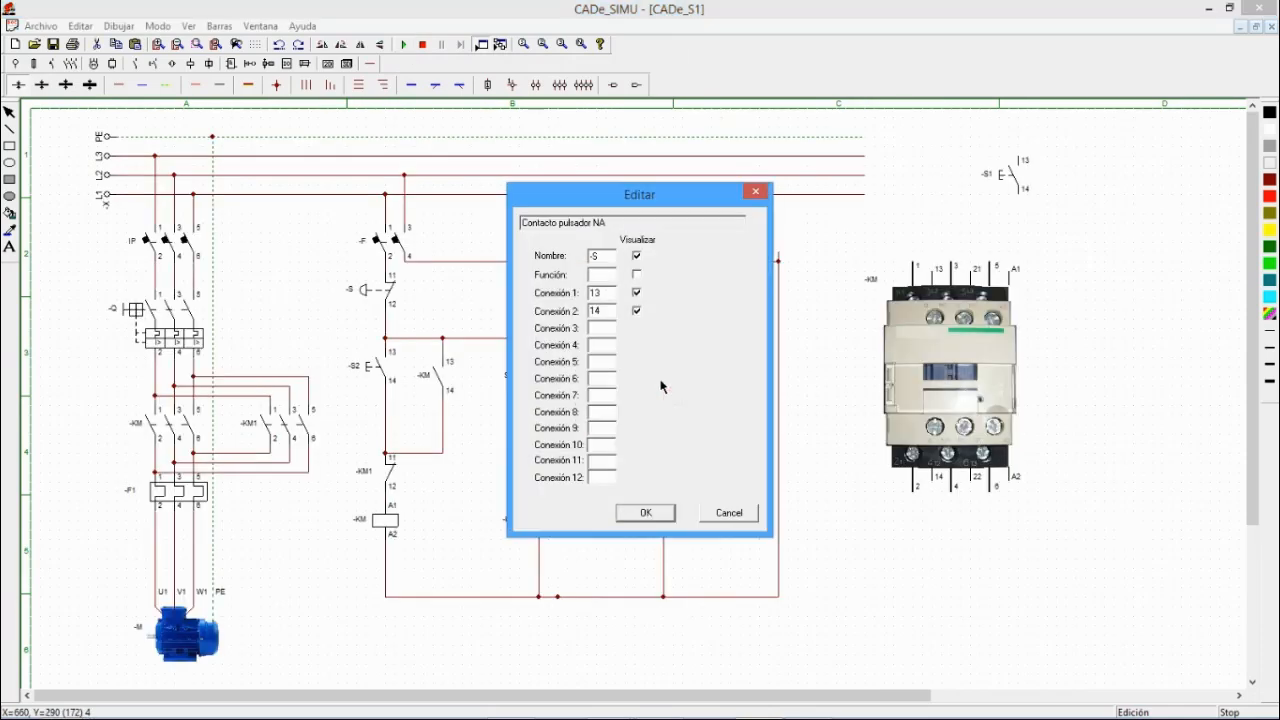
left_click(608, 257)
type("4")
left_click(646, 512)
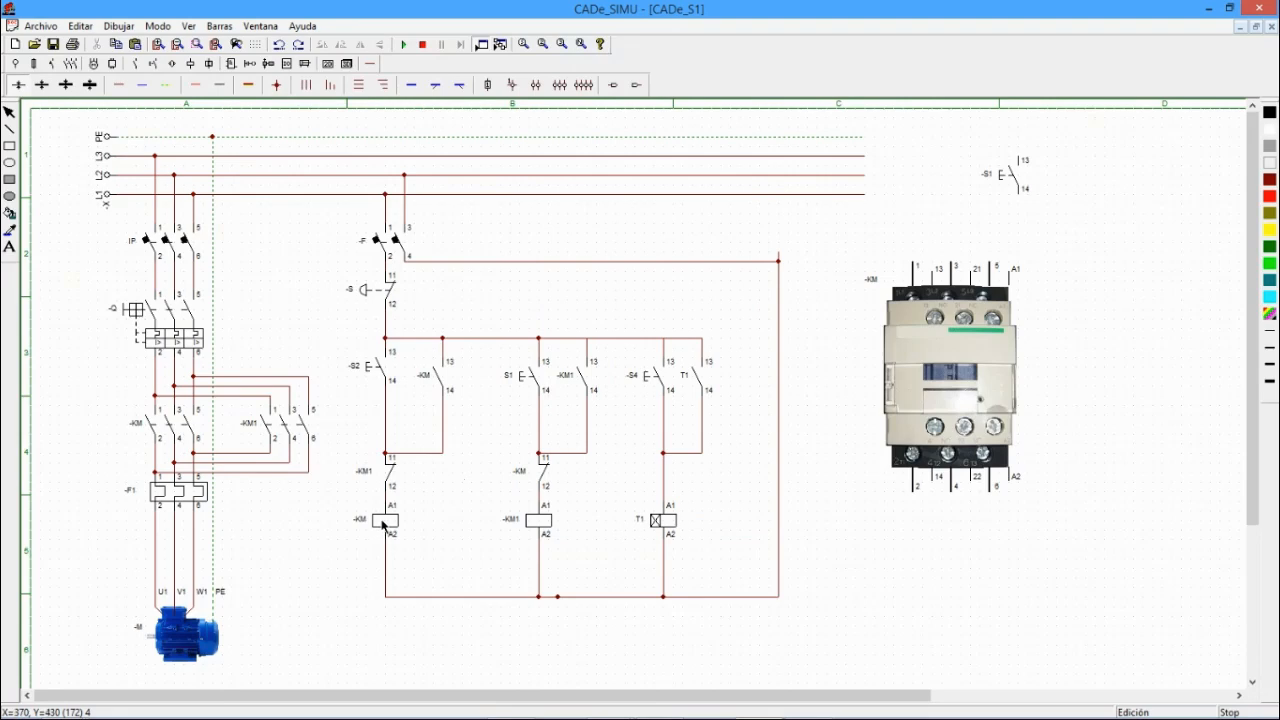
- Delete the wire below coil KM, move the coil down to leave a gap under the KM1 contact, and reconnect it to the return line
left_click(389, 586)
key("Delete")
left_click_drag(391, 523, 391, 573)
left_click(400, 586)
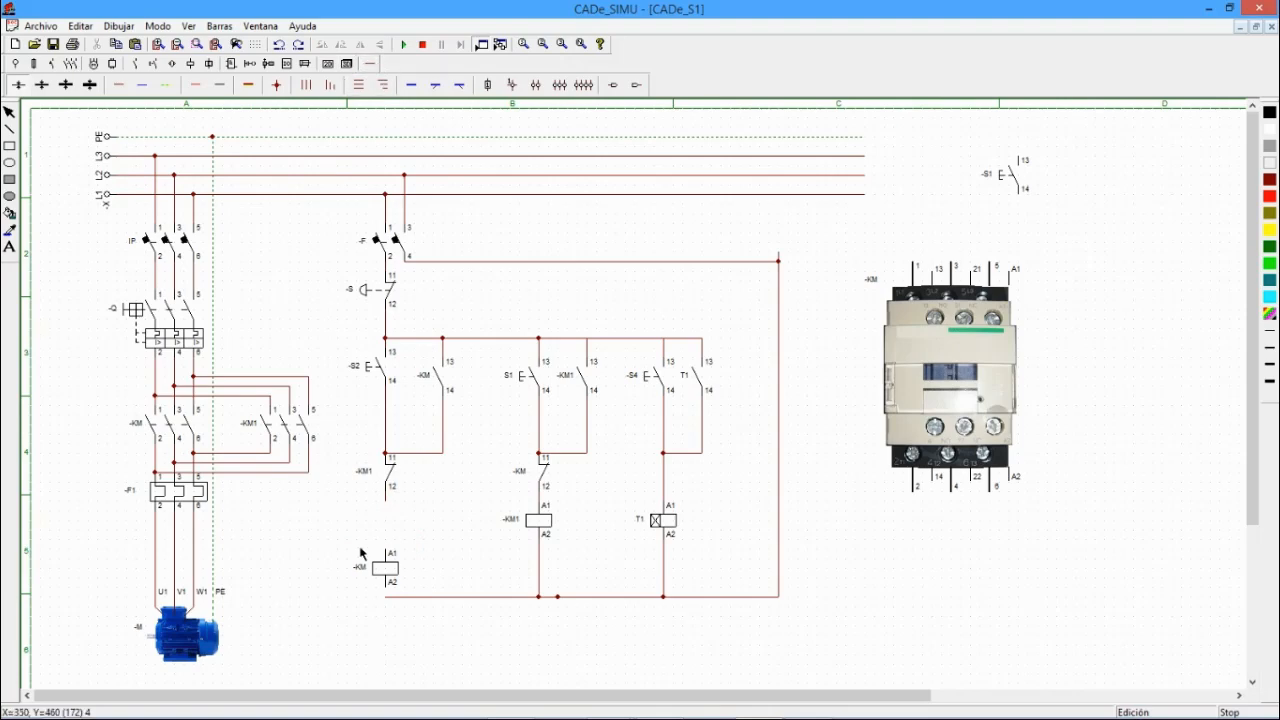
left_click(120, 85)
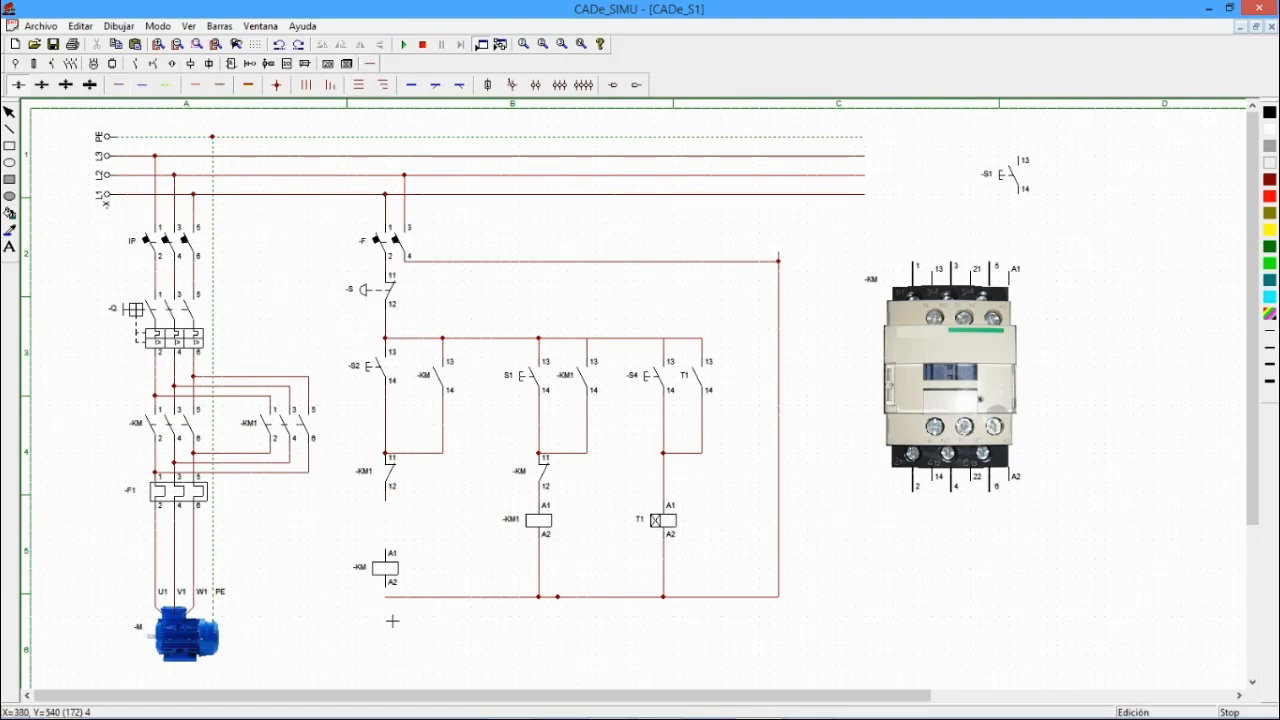
left_click_drag(387, 589, 389, 602)
right_click(414, 537)
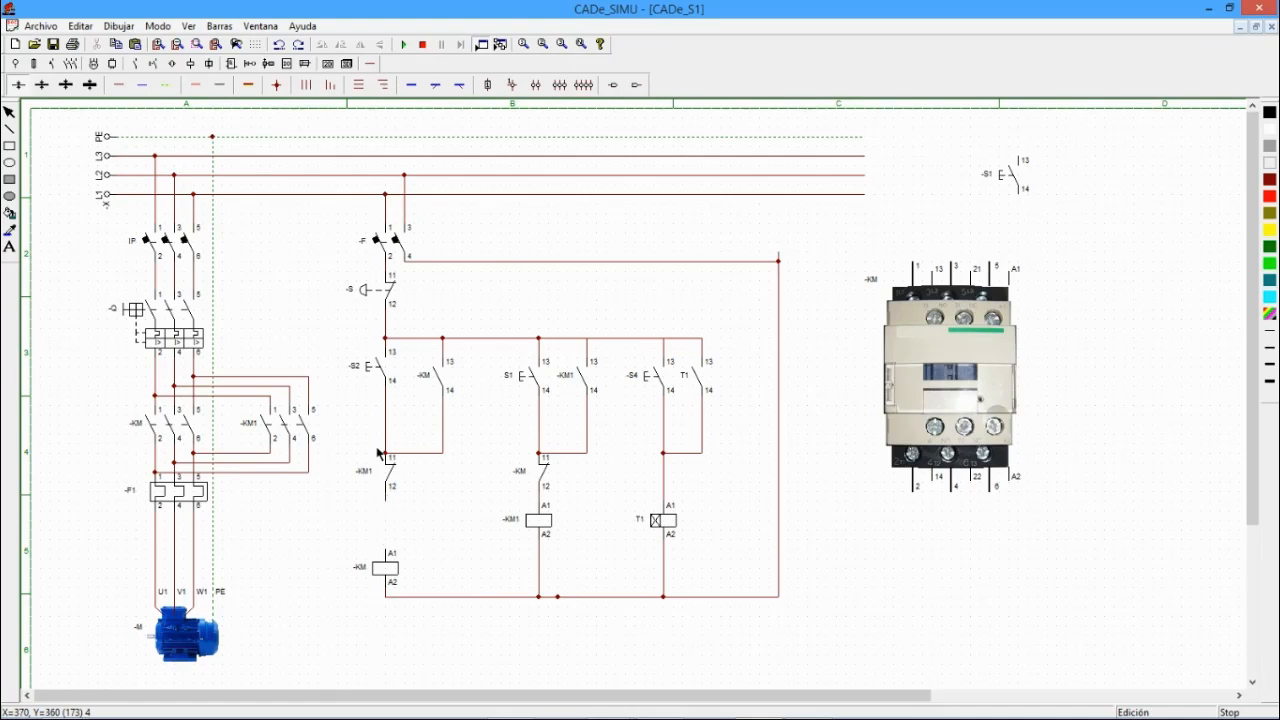
left_click(366, 566)
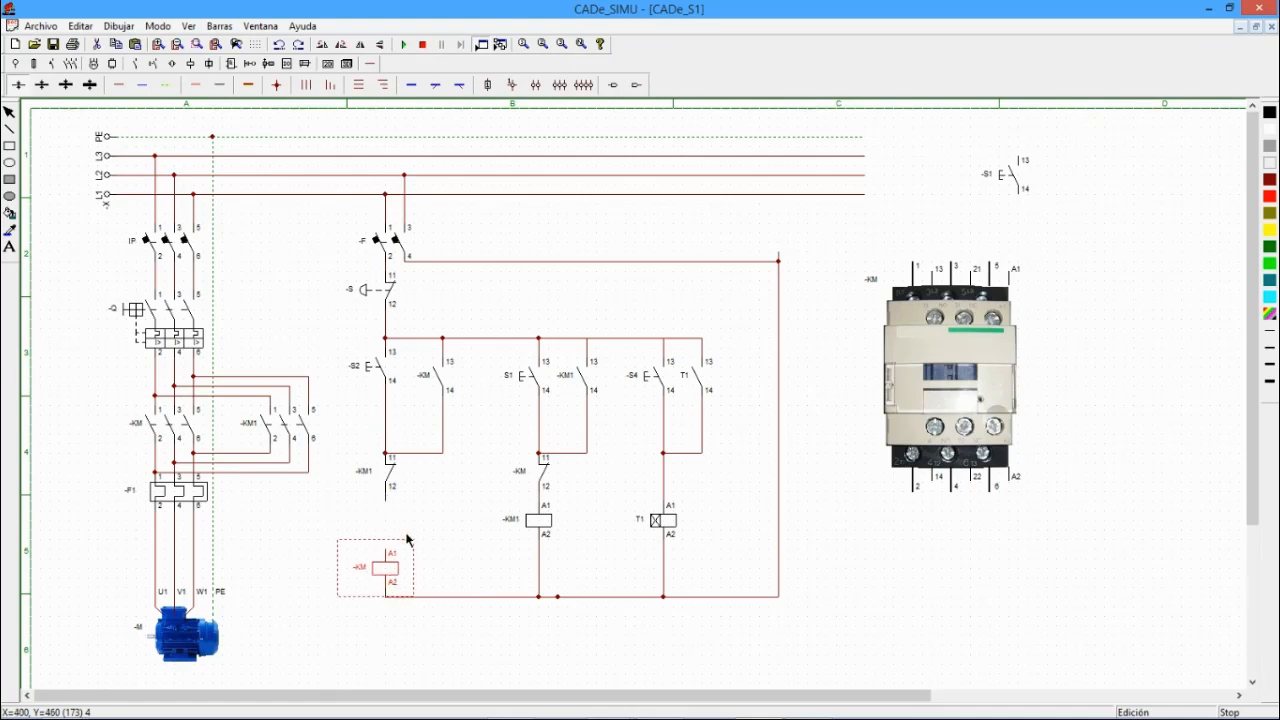
left_click(426, 507)
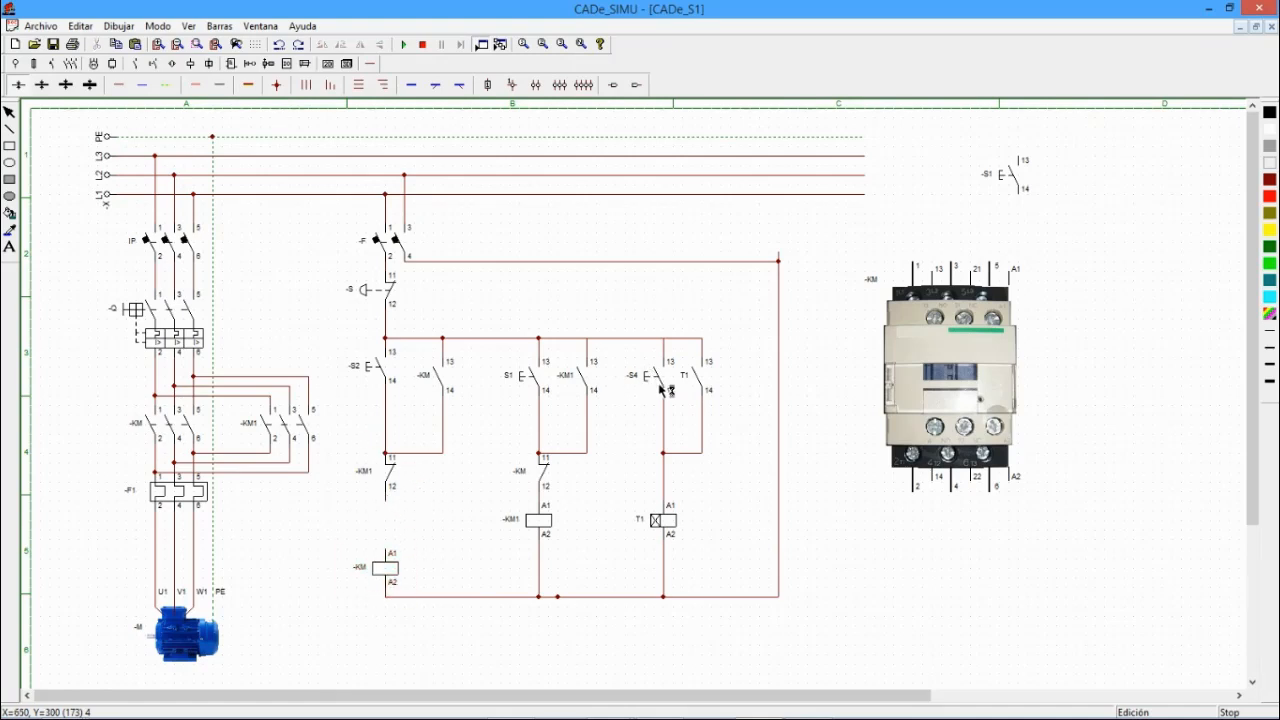
left_click(640, 440)
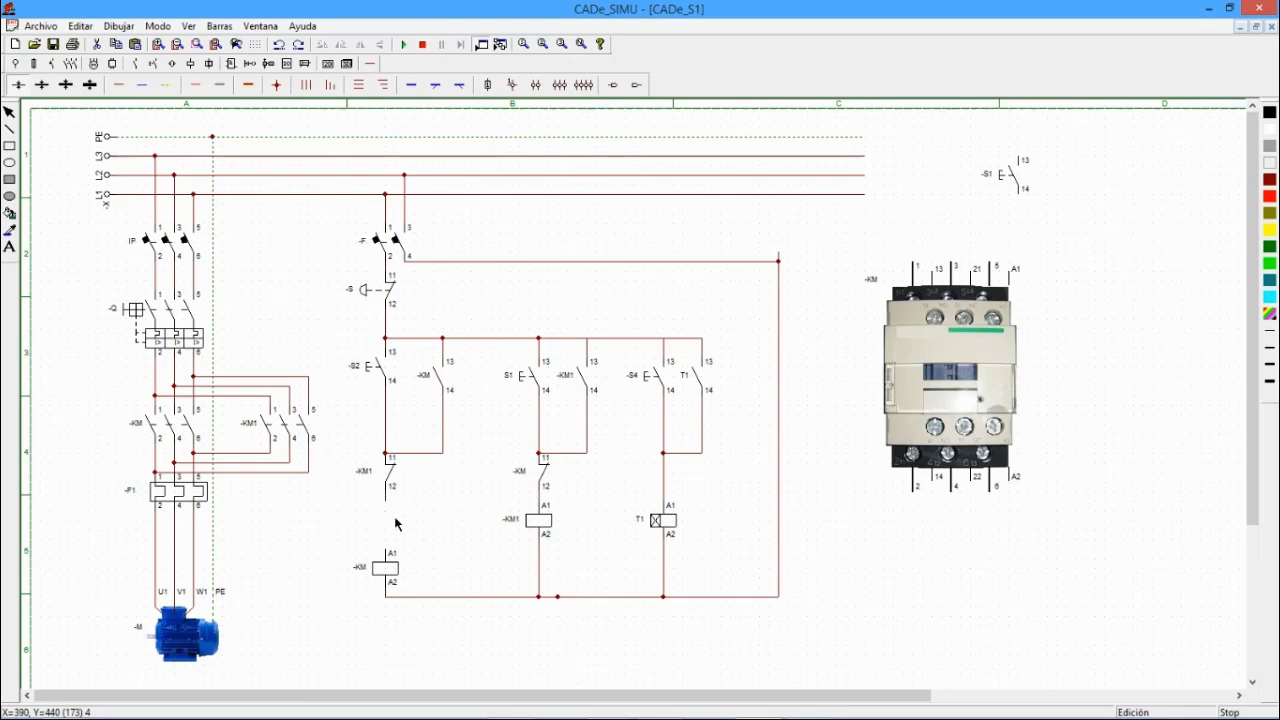
- Insert a normally closed auxiliary contact K in series between the KM1 interlock contact and coil KM
left_click(152, 63)
left_click(34, 84)
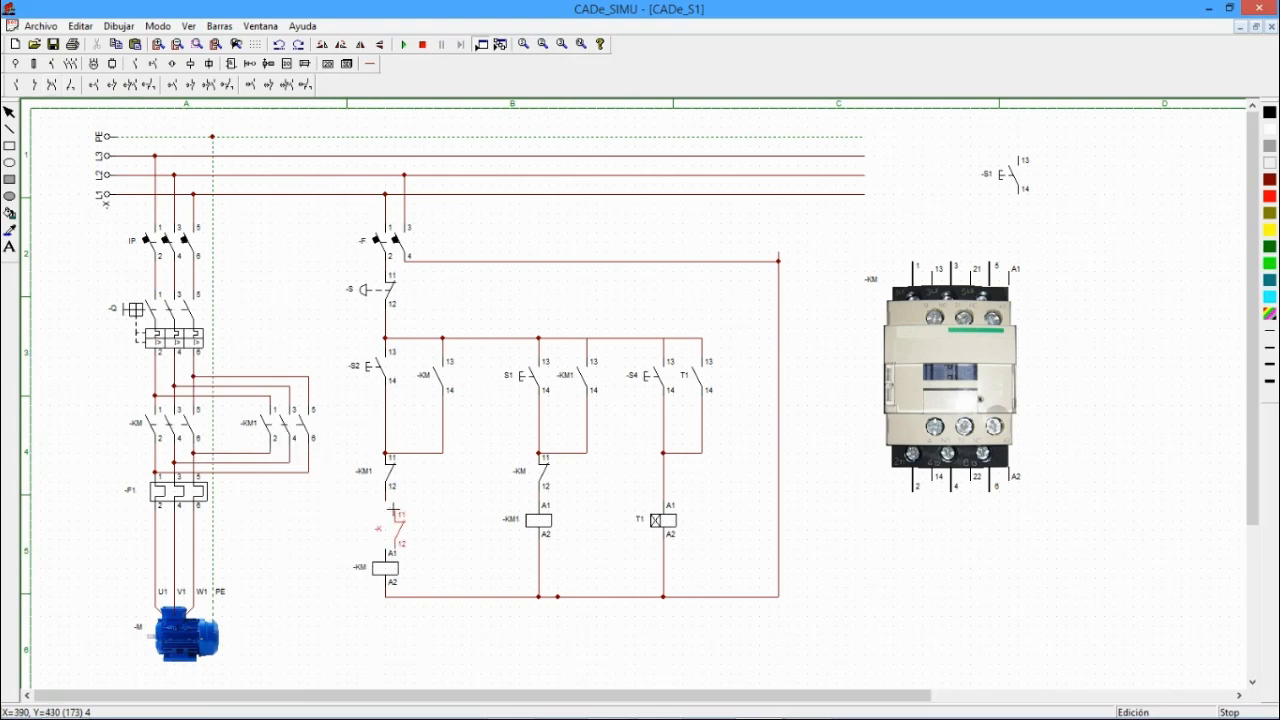
left_click(391, 512)
left_click(370, 63)
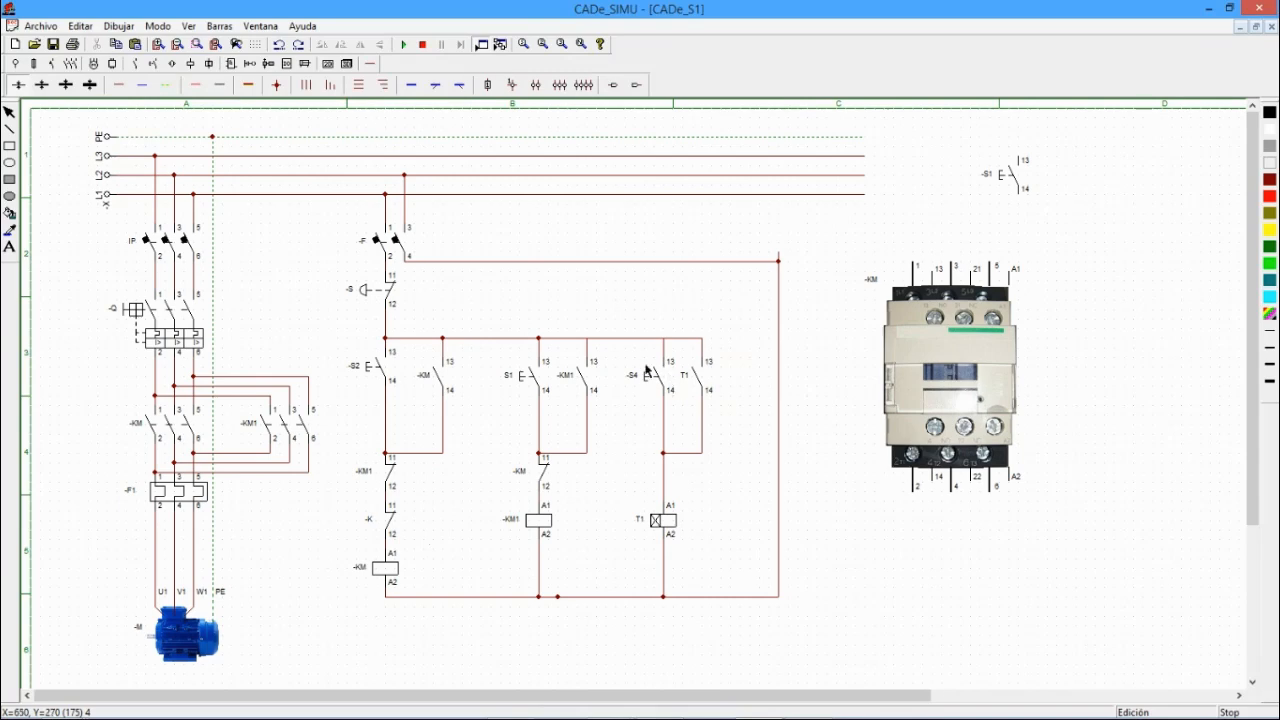
- Rename the normally closed contact above coil KM as -S4
left_click(390, 533)
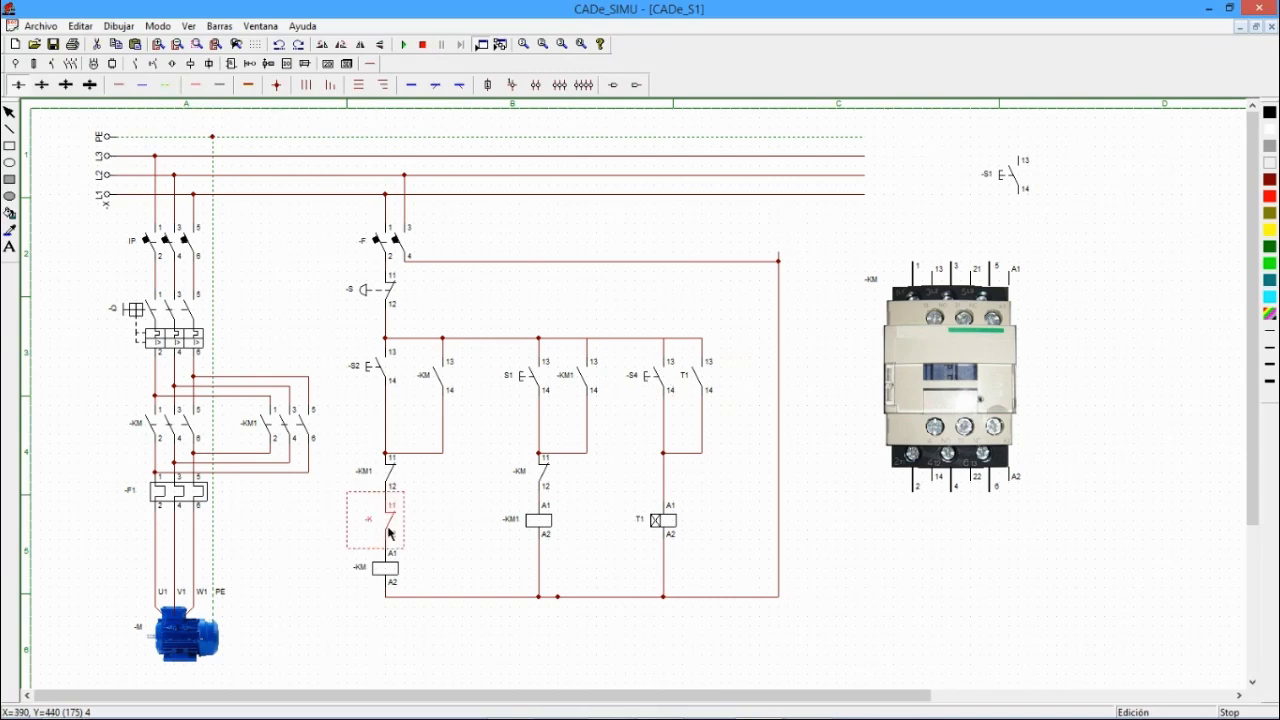
double_click(390, 533)
left_click_drag(612, 297, 585, 297)
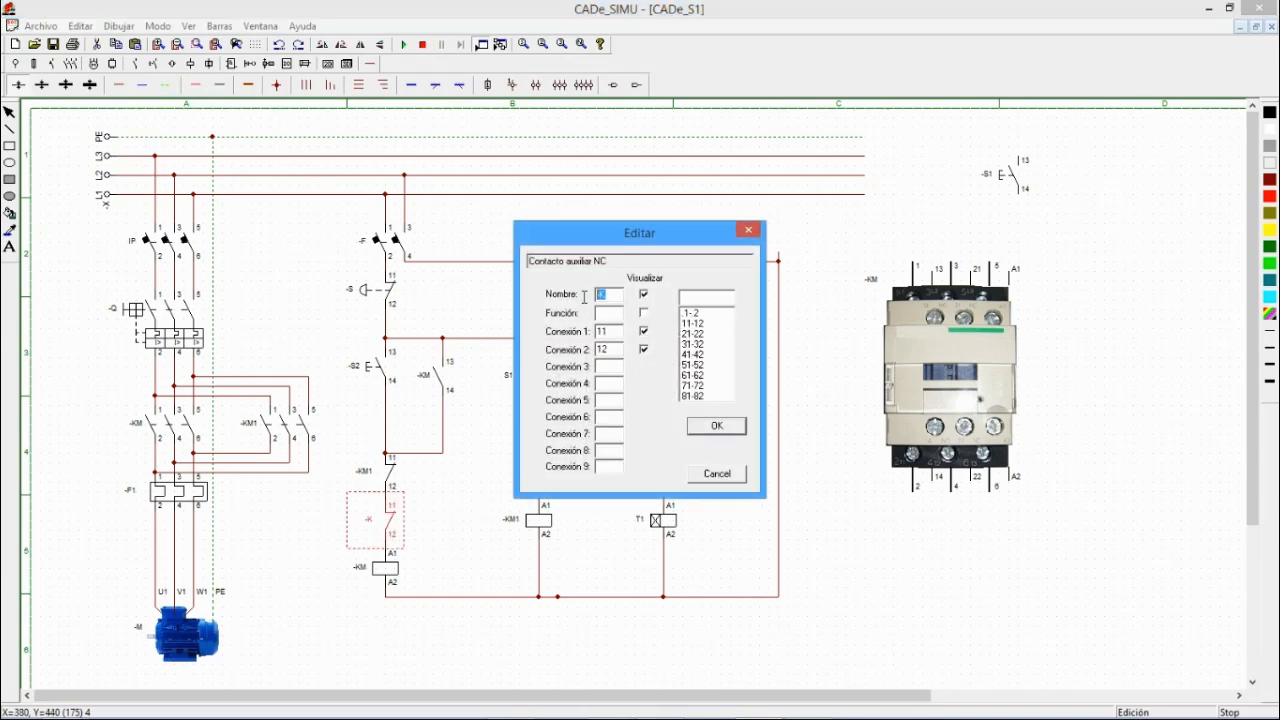
type("-s4")
left_click(726, 426)
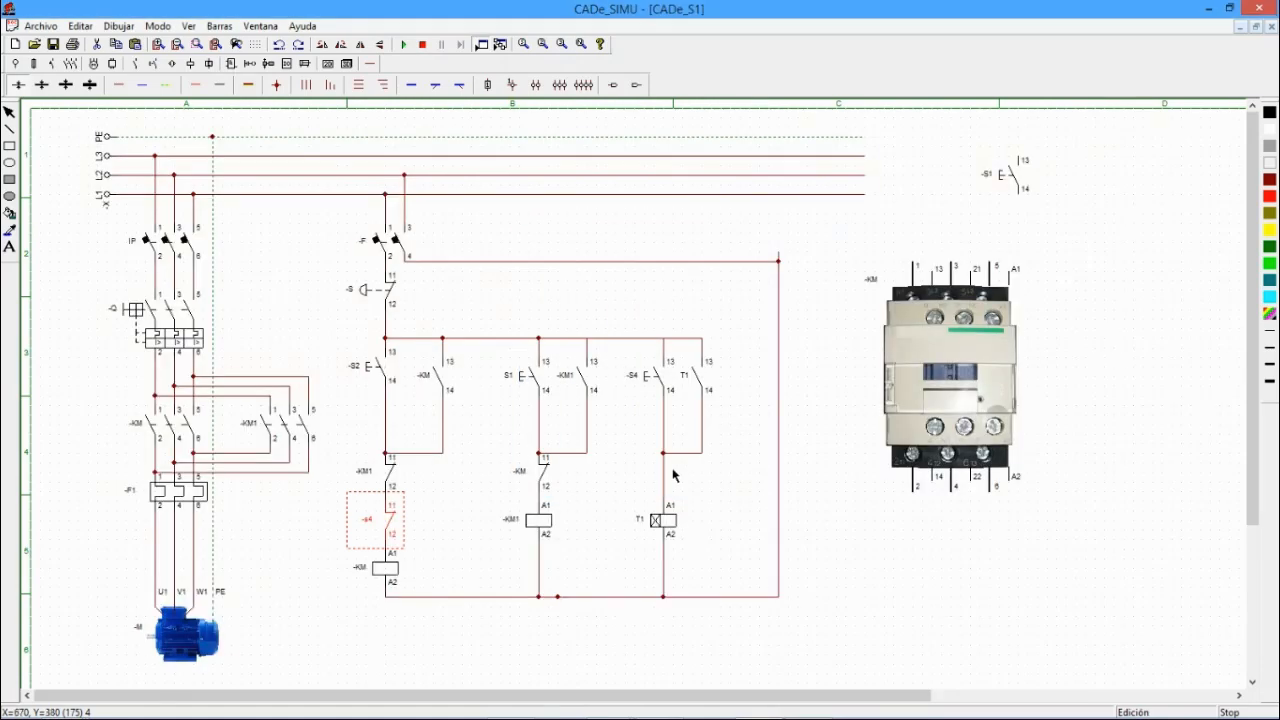
double_click(390, 518)
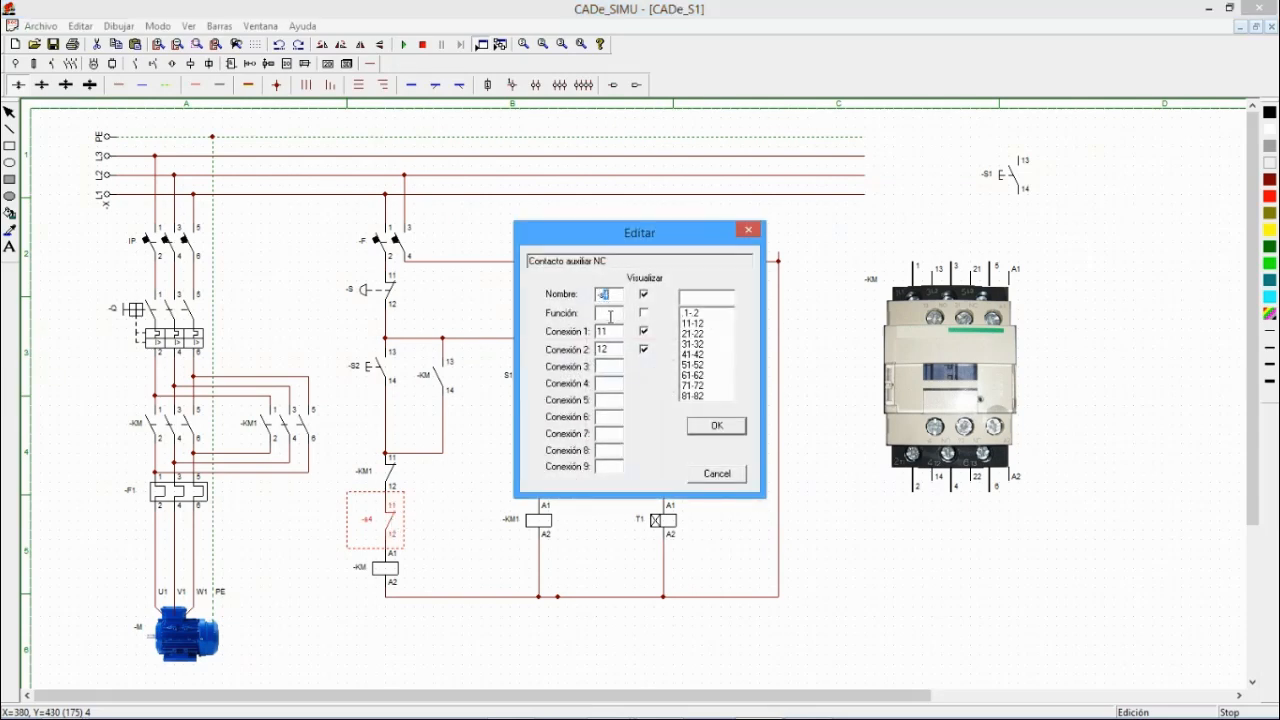
type("4")
left_click(712, 428)
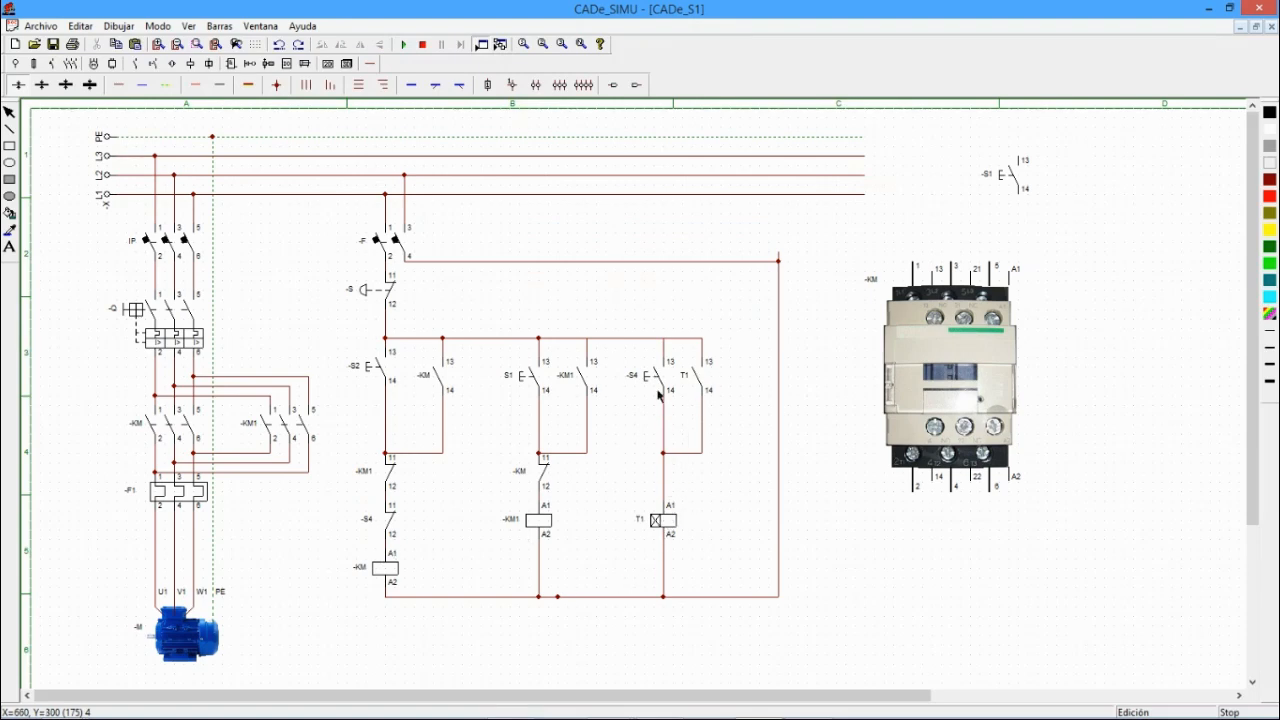
- Set the delay of on-delay timer T1 to 8 × 1 second
double_click(668, 528)
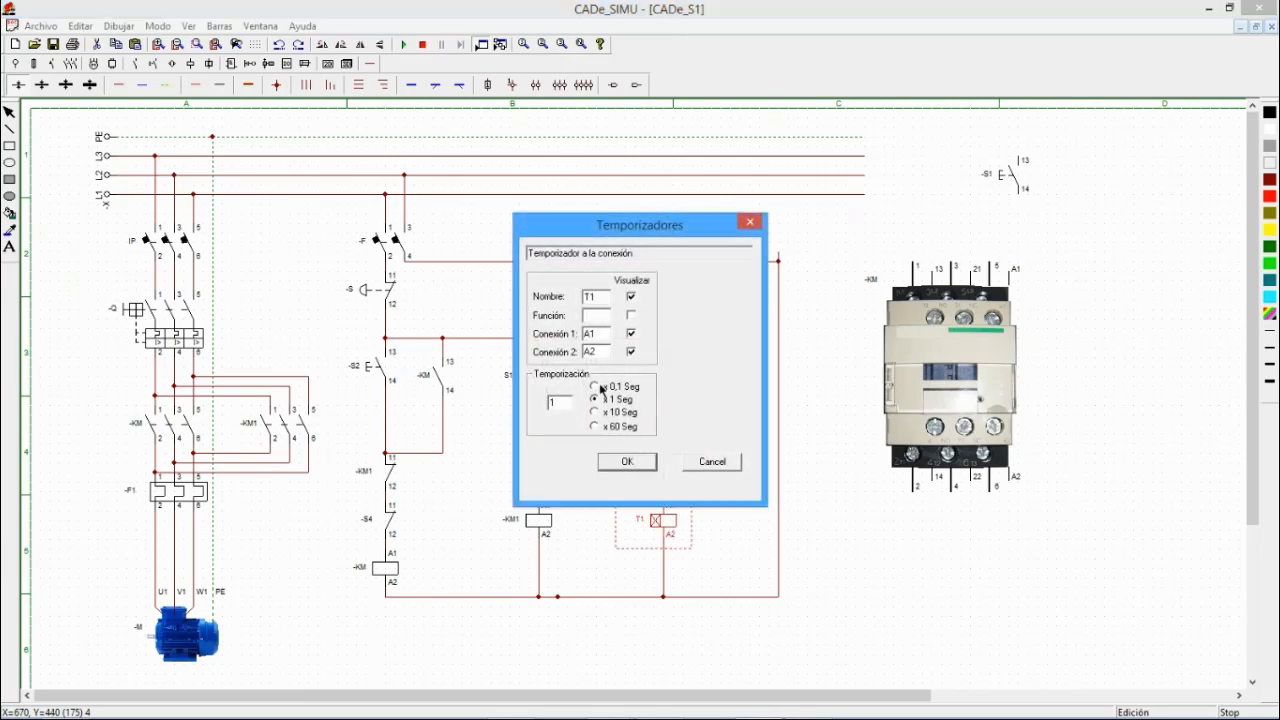
left_click_drag(565, 404, 524, 398)
left_click(640, 462)
left_click(712, 546)
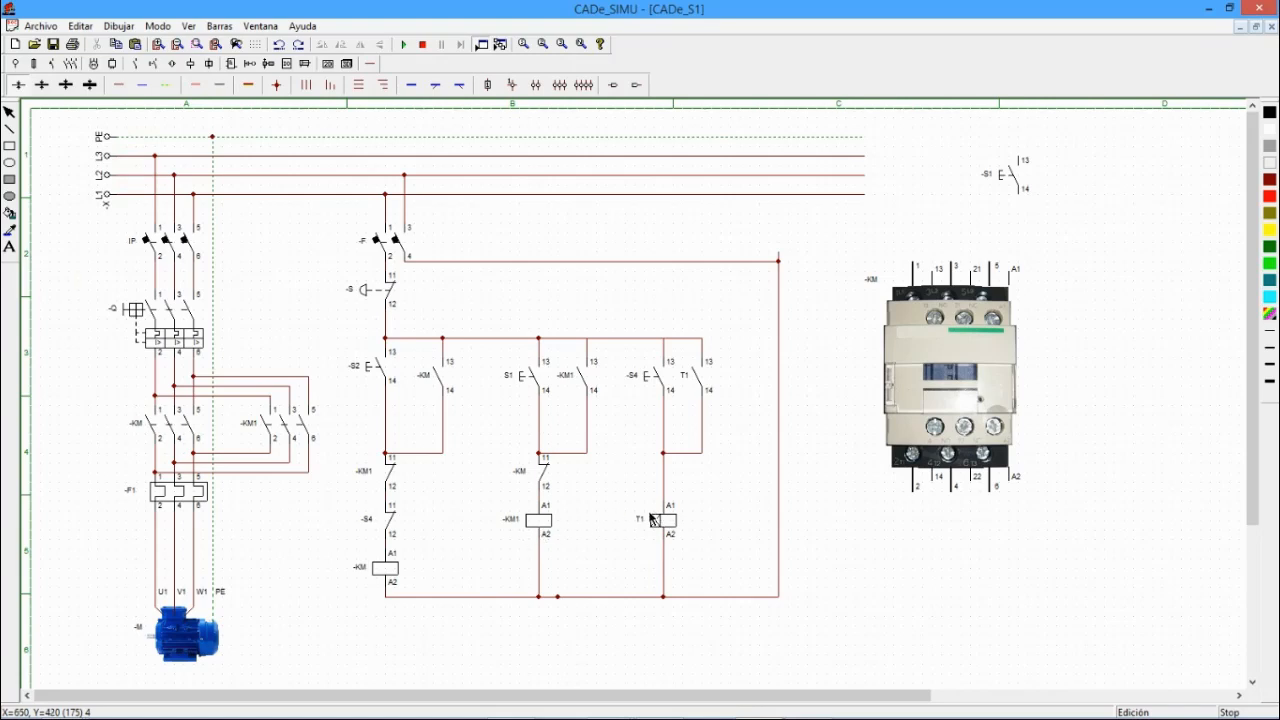
- Delete the wire below pushbutton S1 and insert a normally open auxiliary contact there, in series with the KM interlock contact
left_click(540, 428)
key("Delete")
left_click(117, 88)
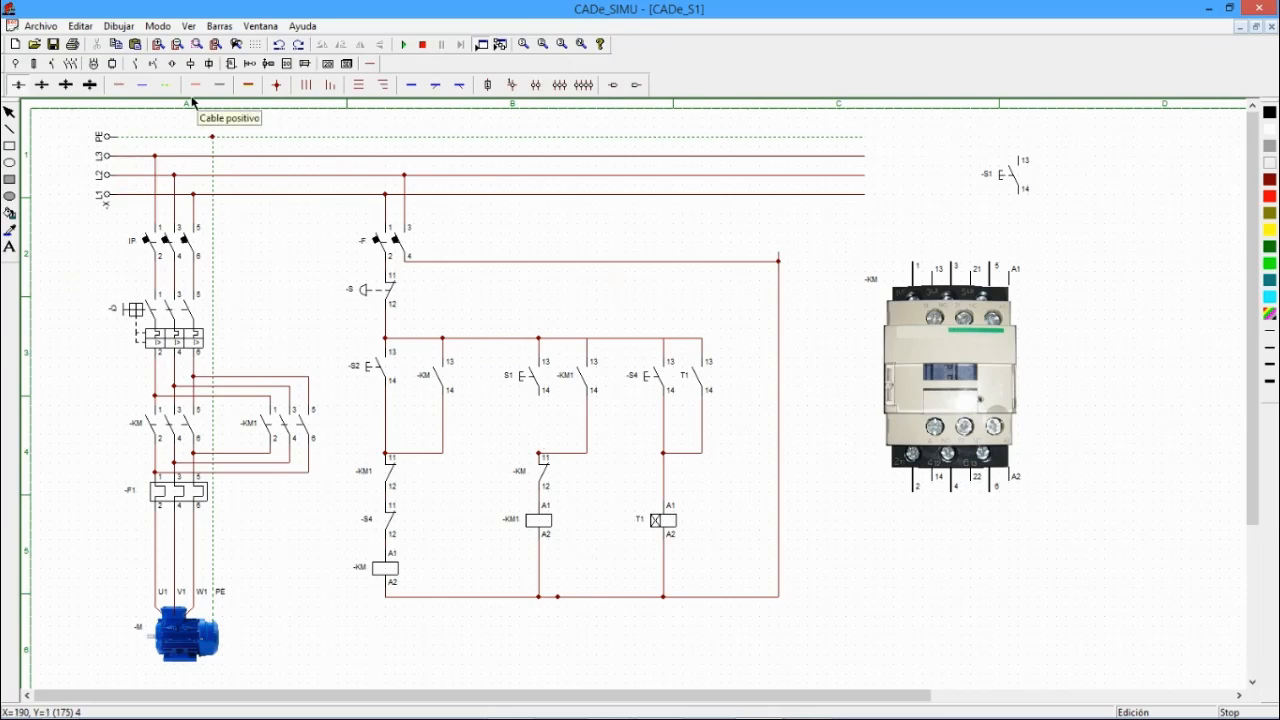
left_click(152, 66)
left_click(134, 67)
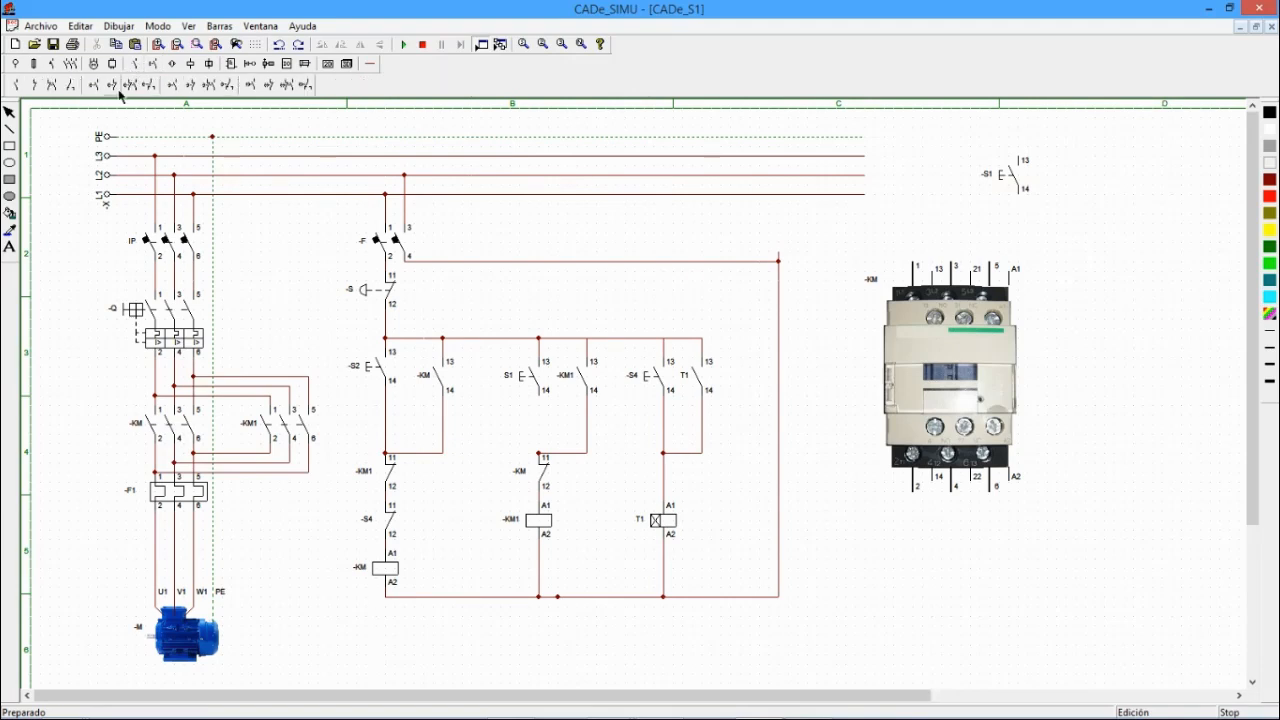
left_click(538, 408)
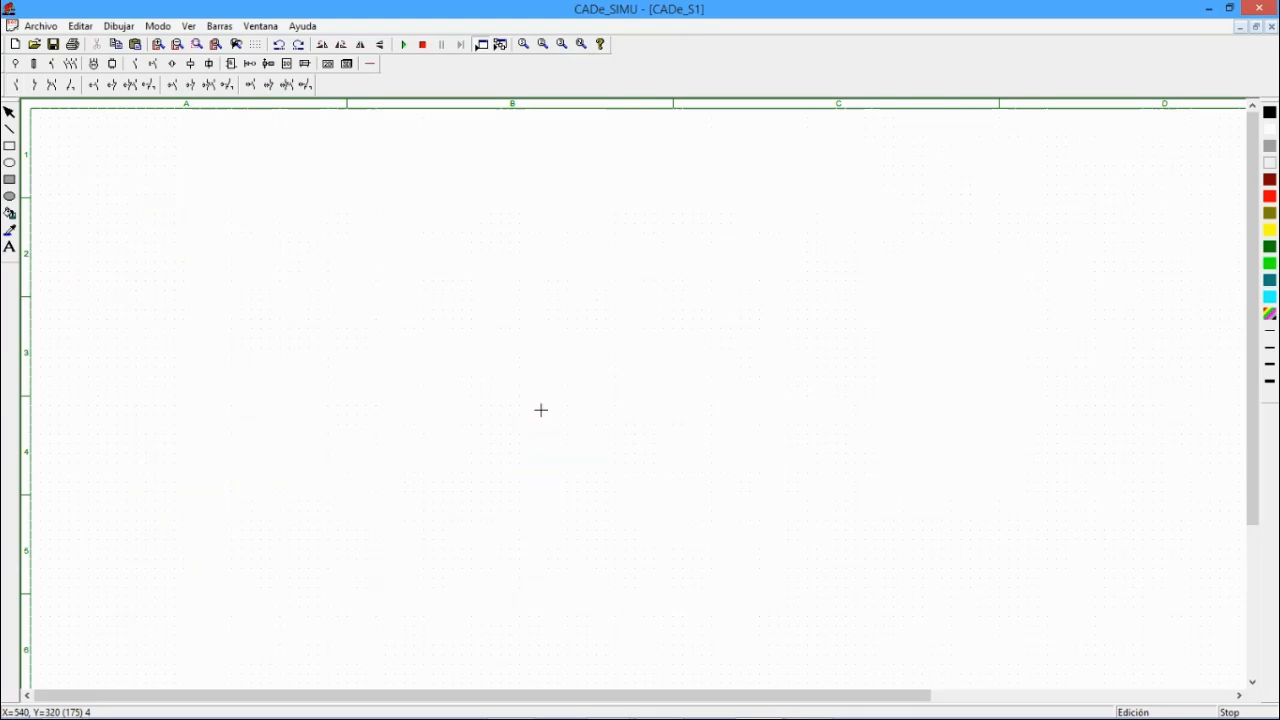
left_click(369, 63)
left_click(124, 89)
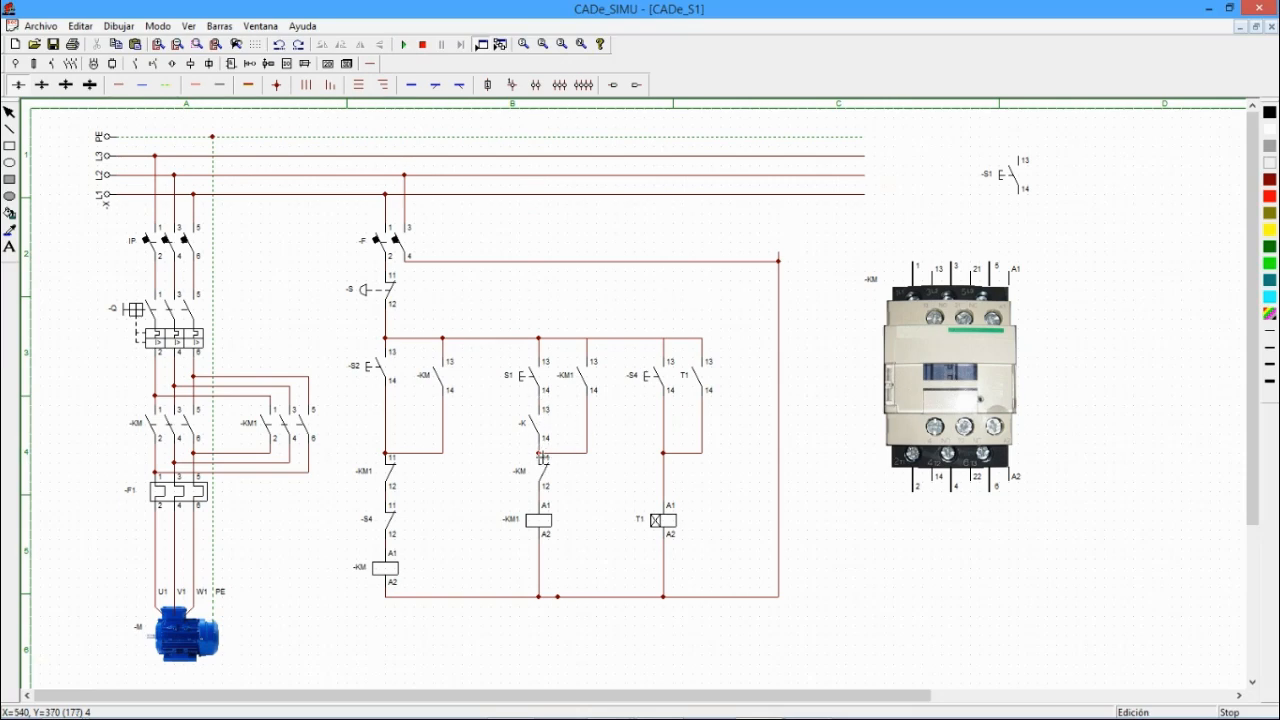
- Rename the normally open auxiliary contact below S1 as T1
double_click(531, 427)
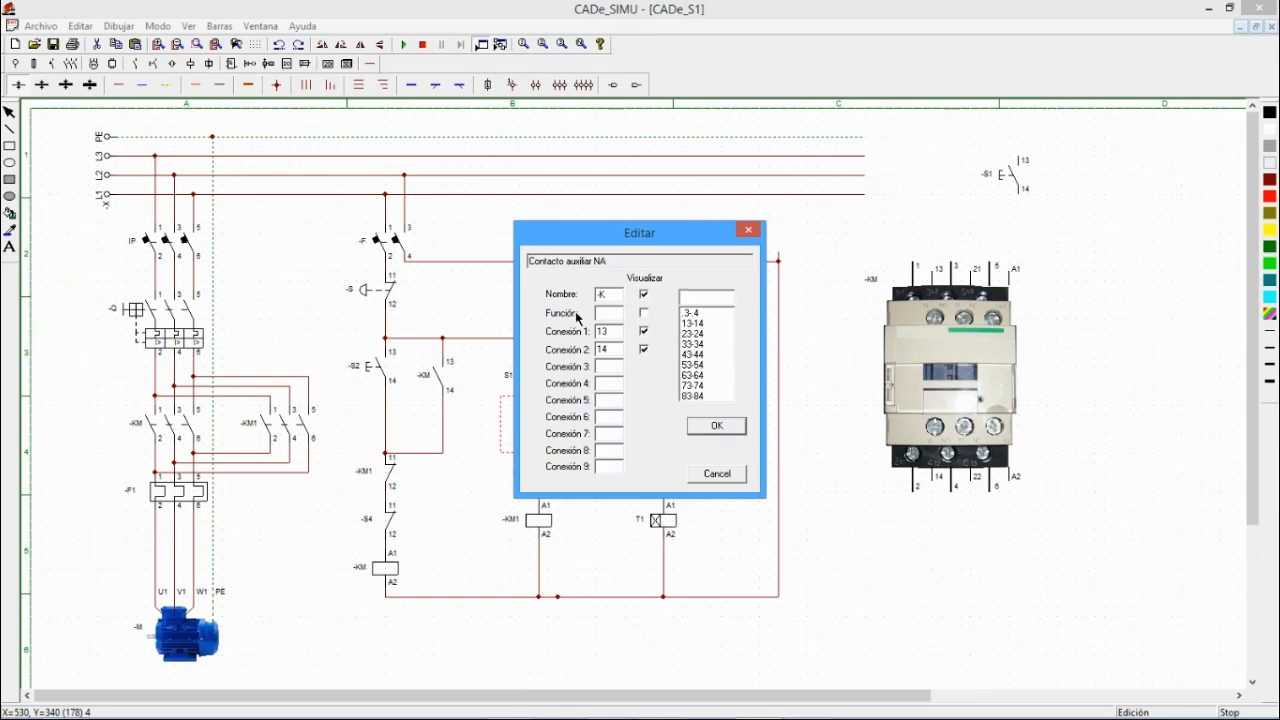
left_click_drag(612, 296, 580, 298)
type("t1")
left_click(717, 426)
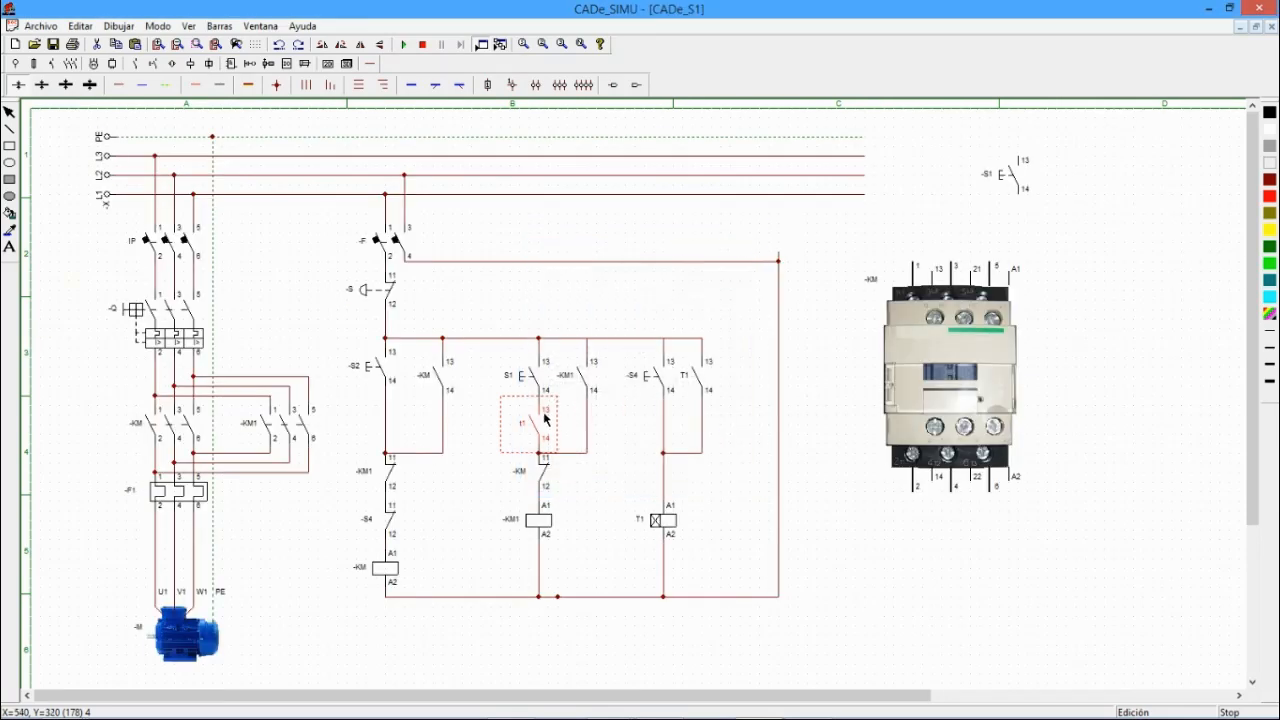
double_click(537, 428)
left_click_drag(601, 292, 587, 295)
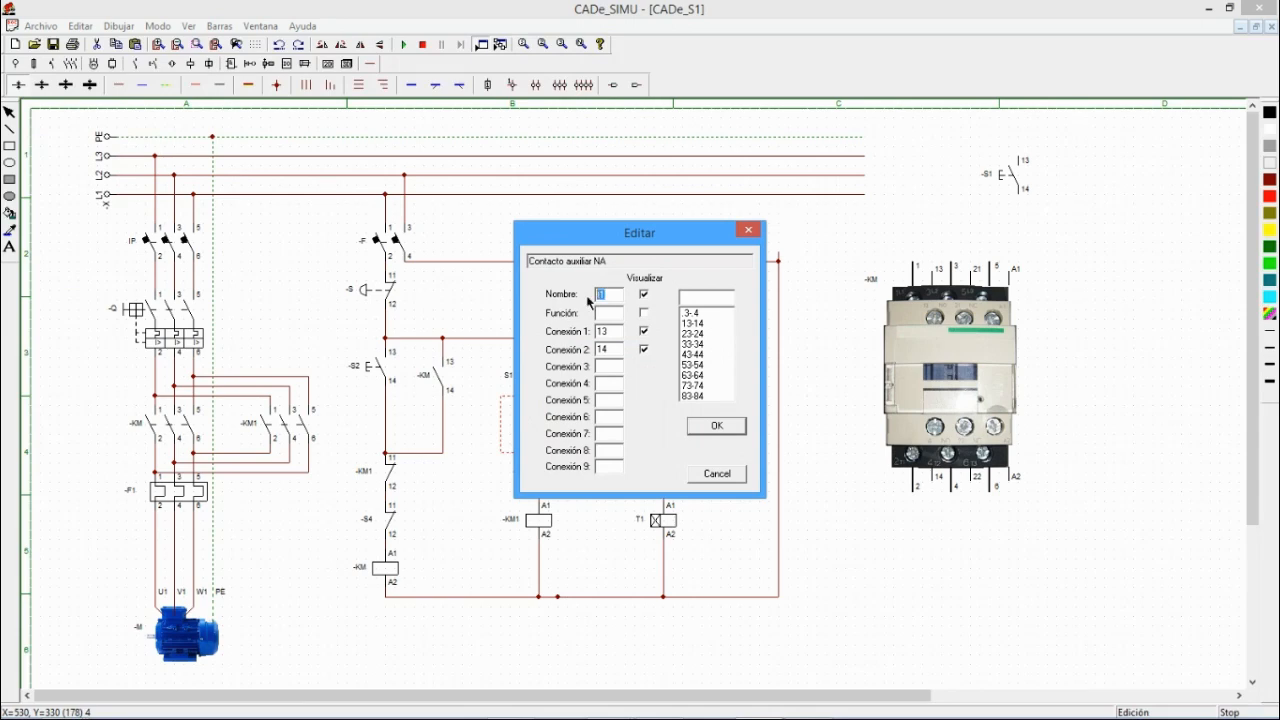
type("T1")
left_click(737, 426)
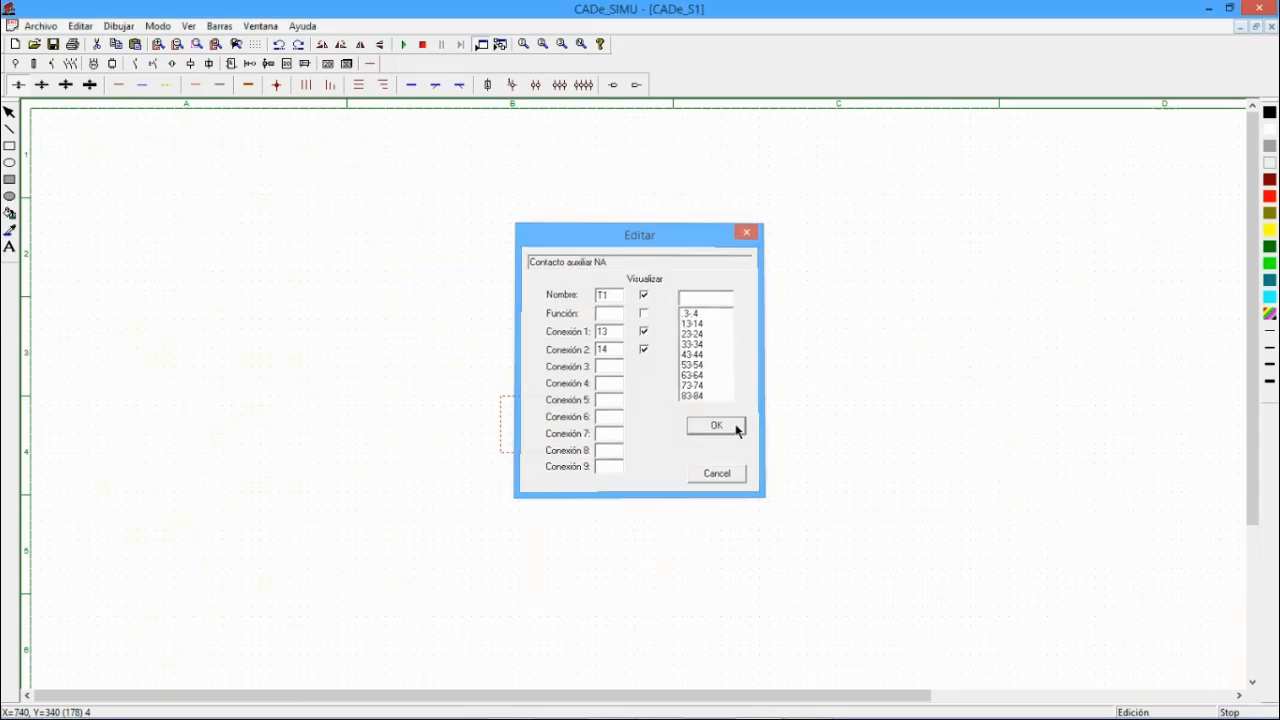
- Start the simulation, close breakers F and IP and motor switch Q, and actuate S2 to energize KM
left_click(403, 44)
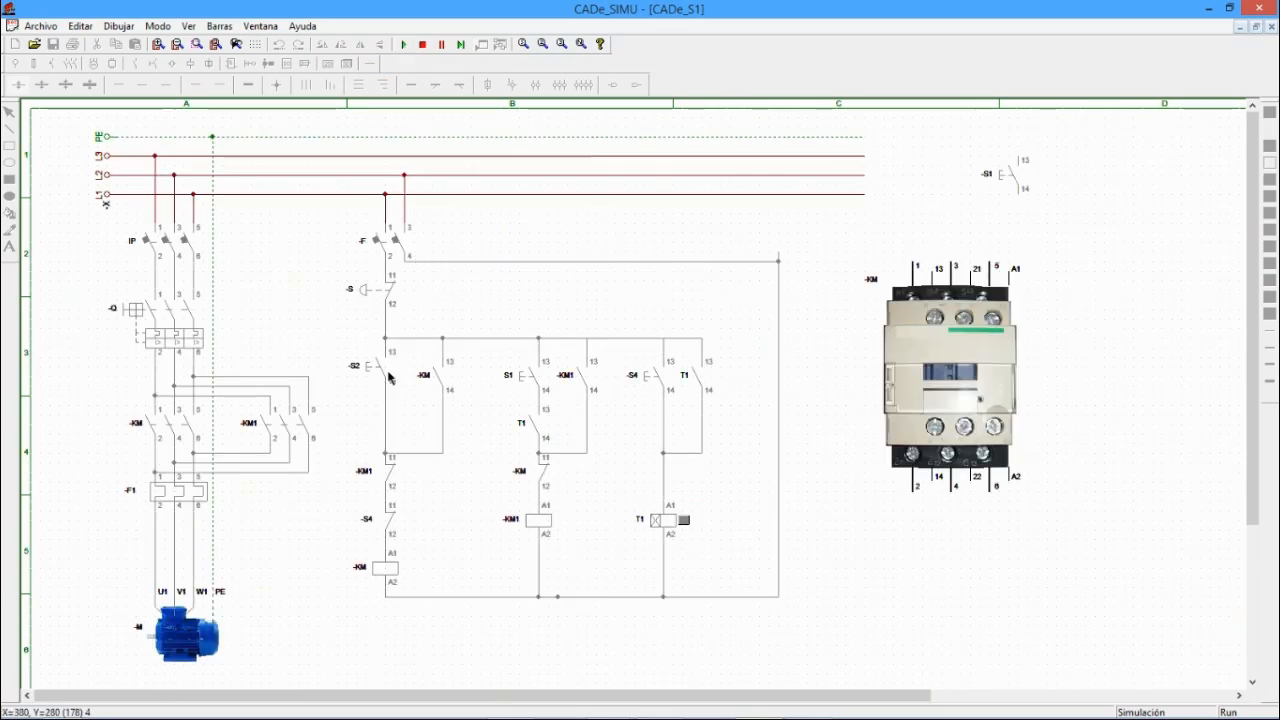
left_click(393, 243)
left_click(178, 243)
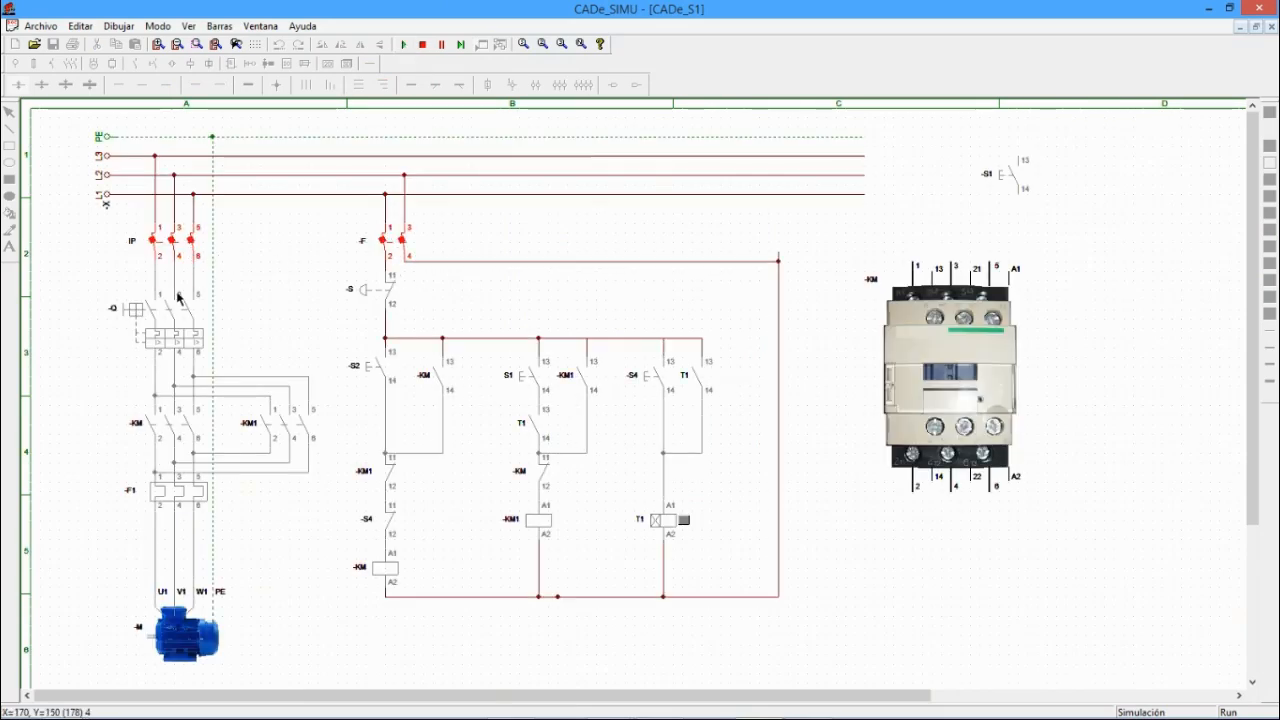
left_click(367, 369)
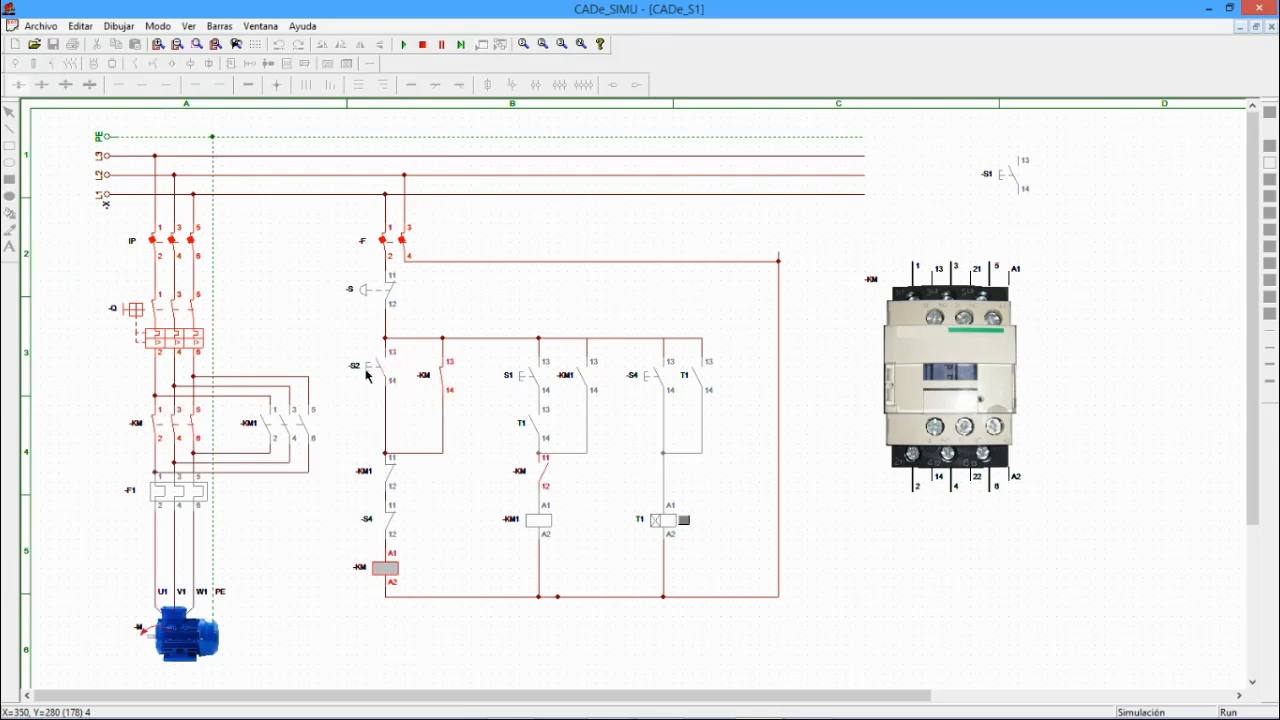
- Test S1 repeatedly while KM is energized, actuate S4 to energize timer T1, and end the simulation
left_click(527, 381)
left_click(526, 381)
left_click(524, 381)
left_click(651, 380)
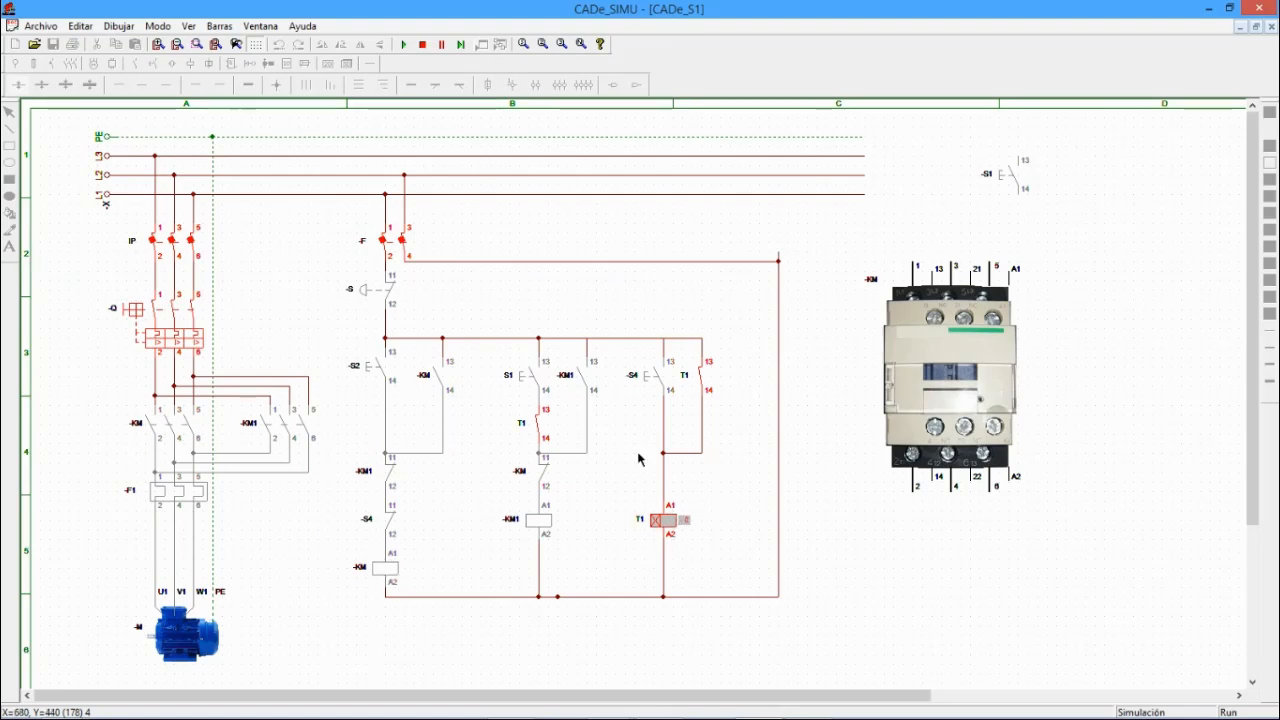
left_click(388, 246)
left_click(388, 246)
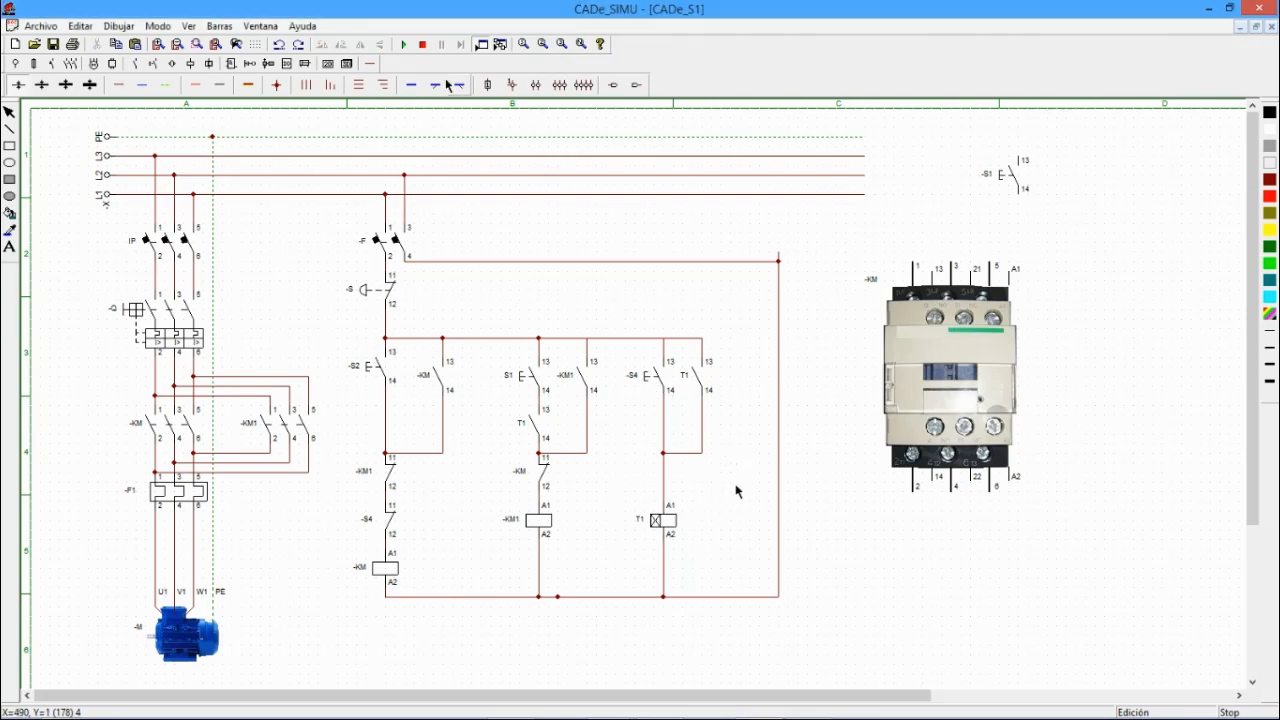
- Check timer T1's time setting, restart the simulation, close F, IP and Q, and energize KM with S2
double_click(670, 528)
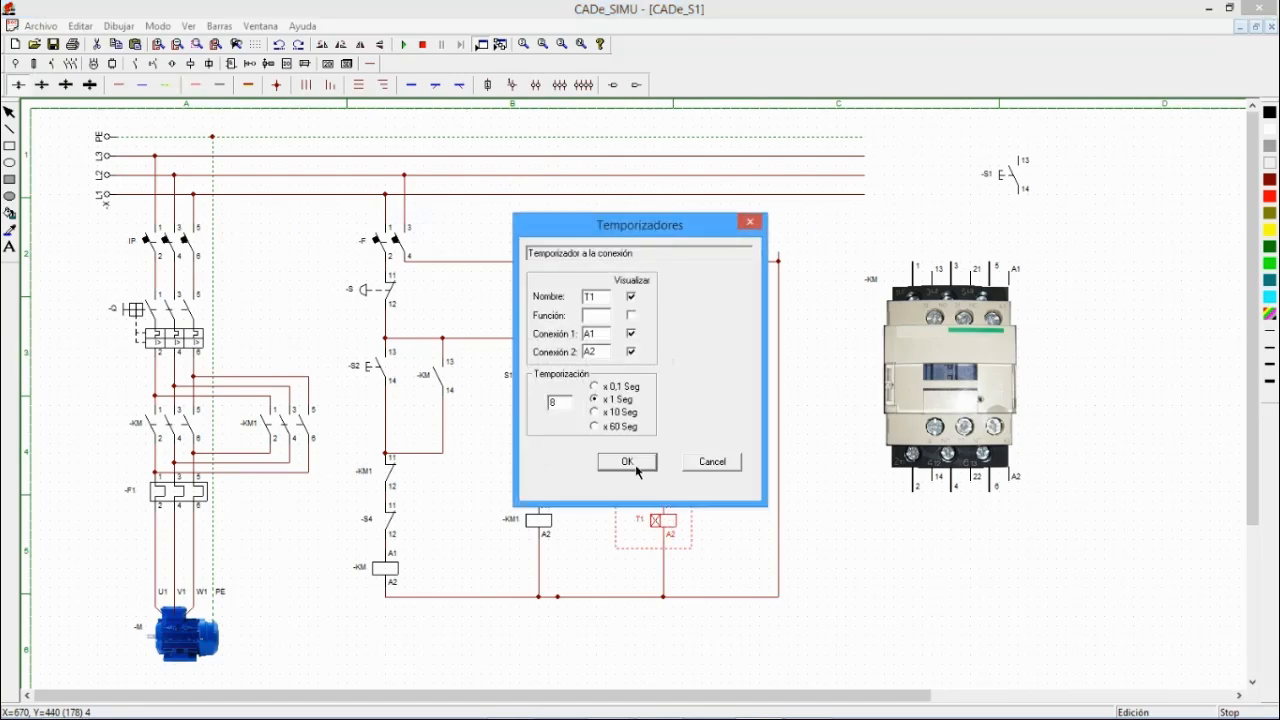
left_click(640, 460)
left_click(403, 44)
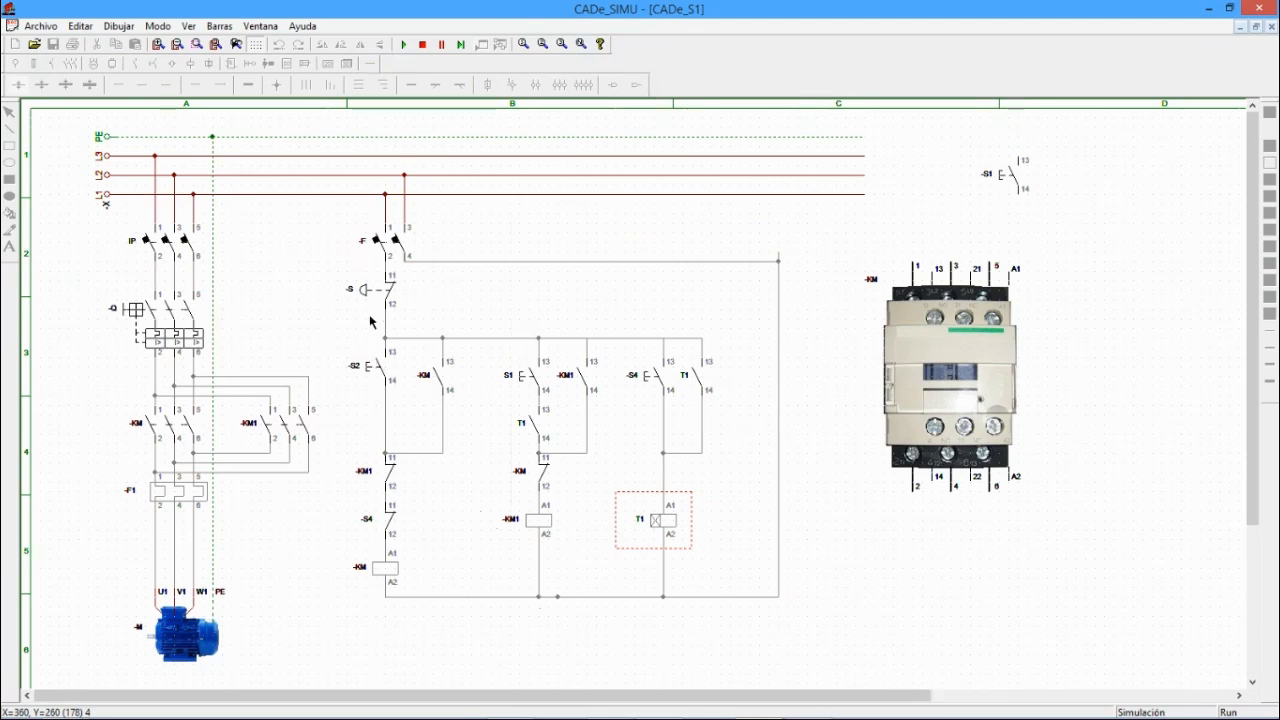
left_click(385, 240)
left_click(170, 240)
left_click(154, 326)
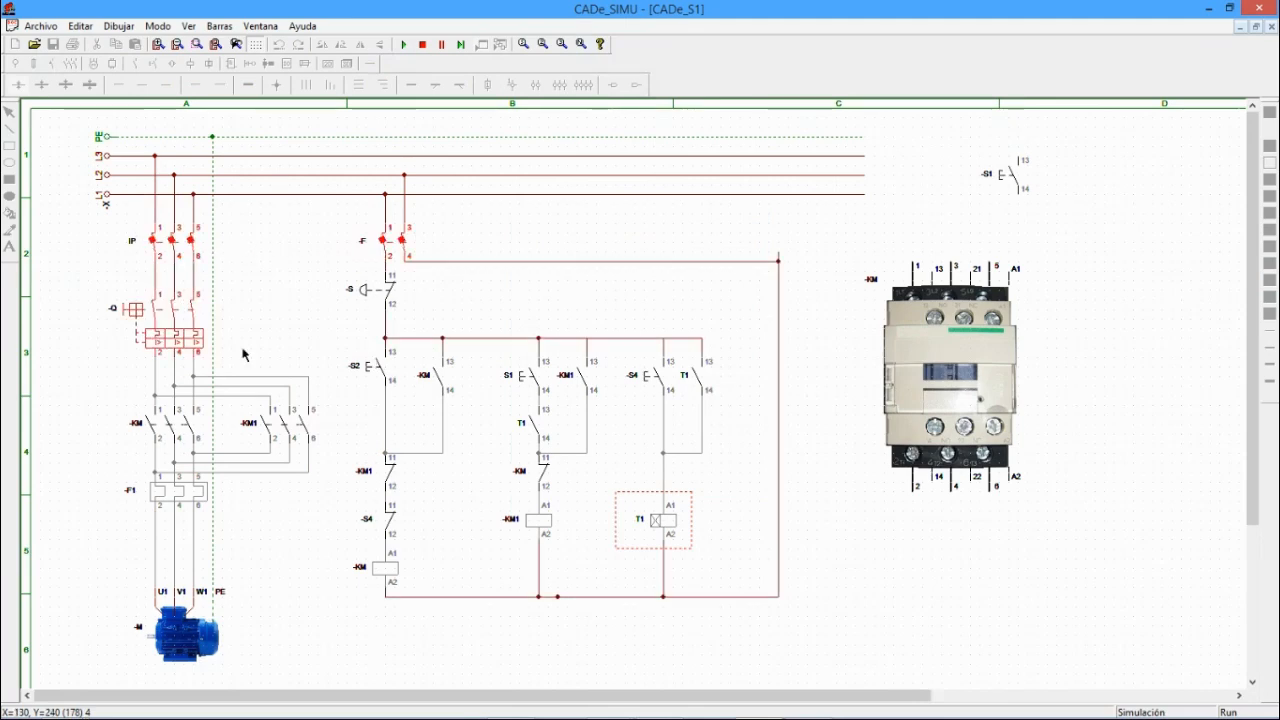
left_click(376, 368)
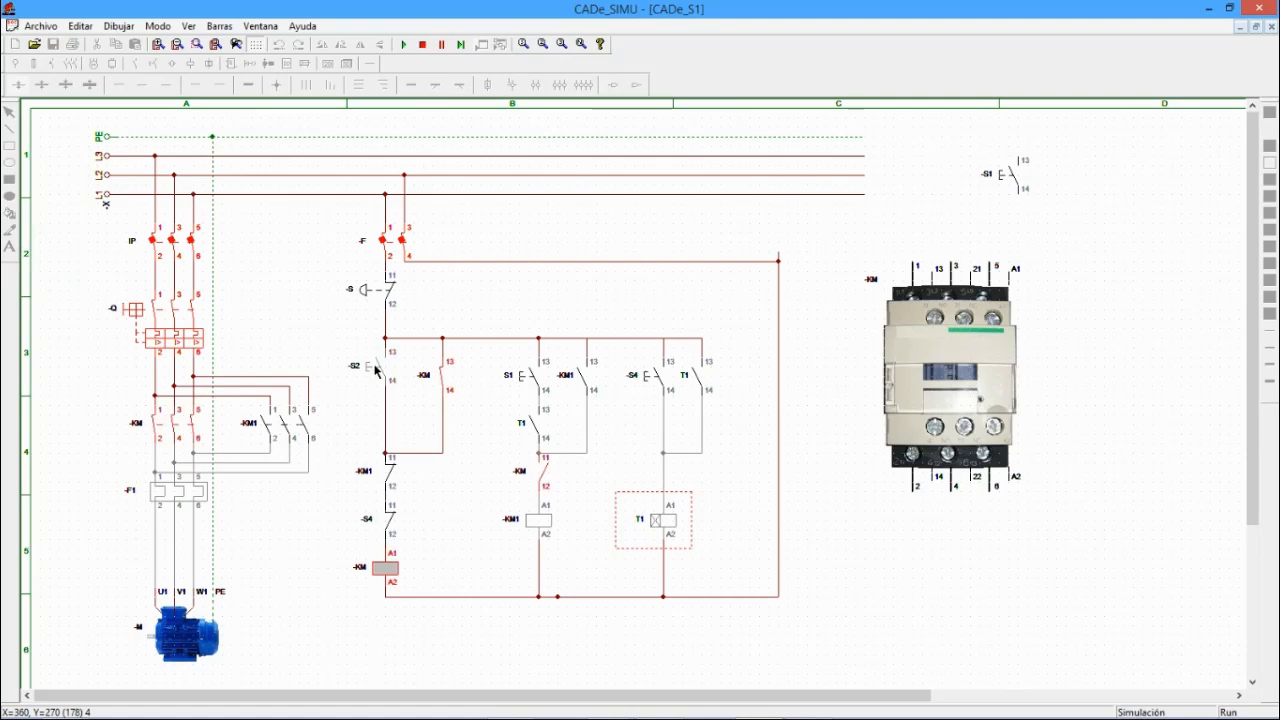
- Test S1 with KM energized, actuate S4 to energize T1, and actuate S1 again to energize KM1
left_click(533, 379)
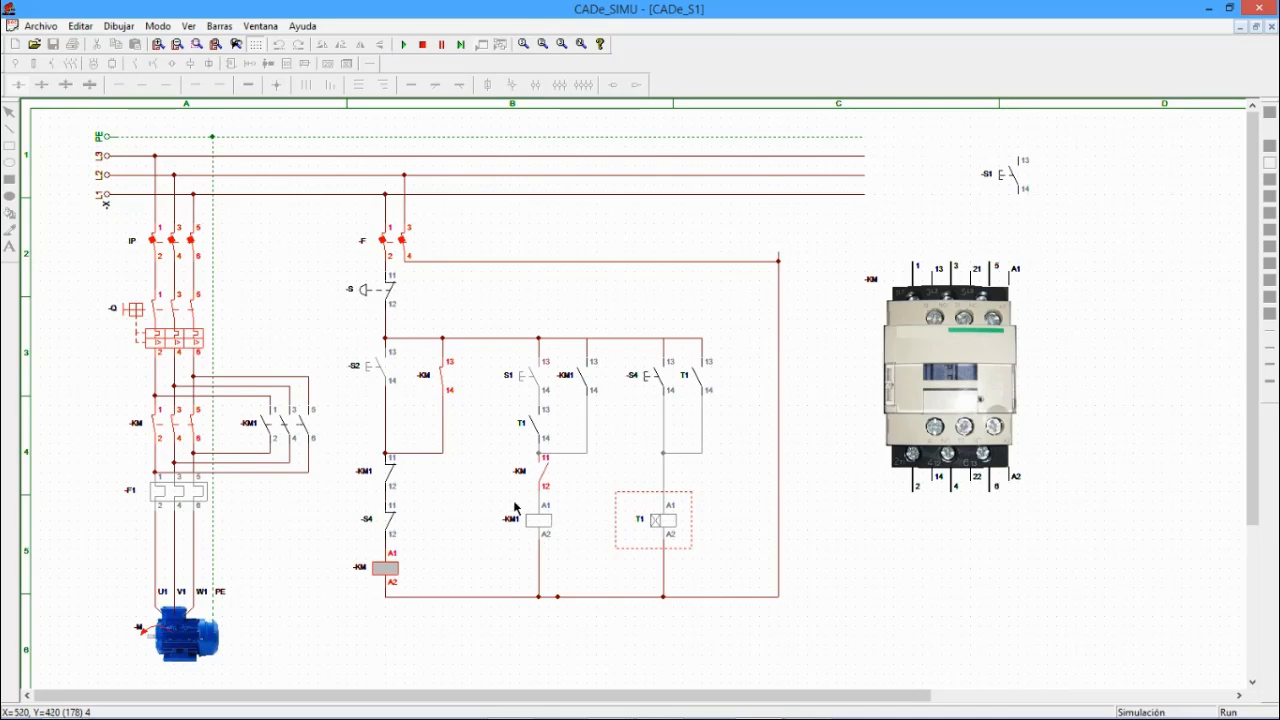
left_click(663, 383)
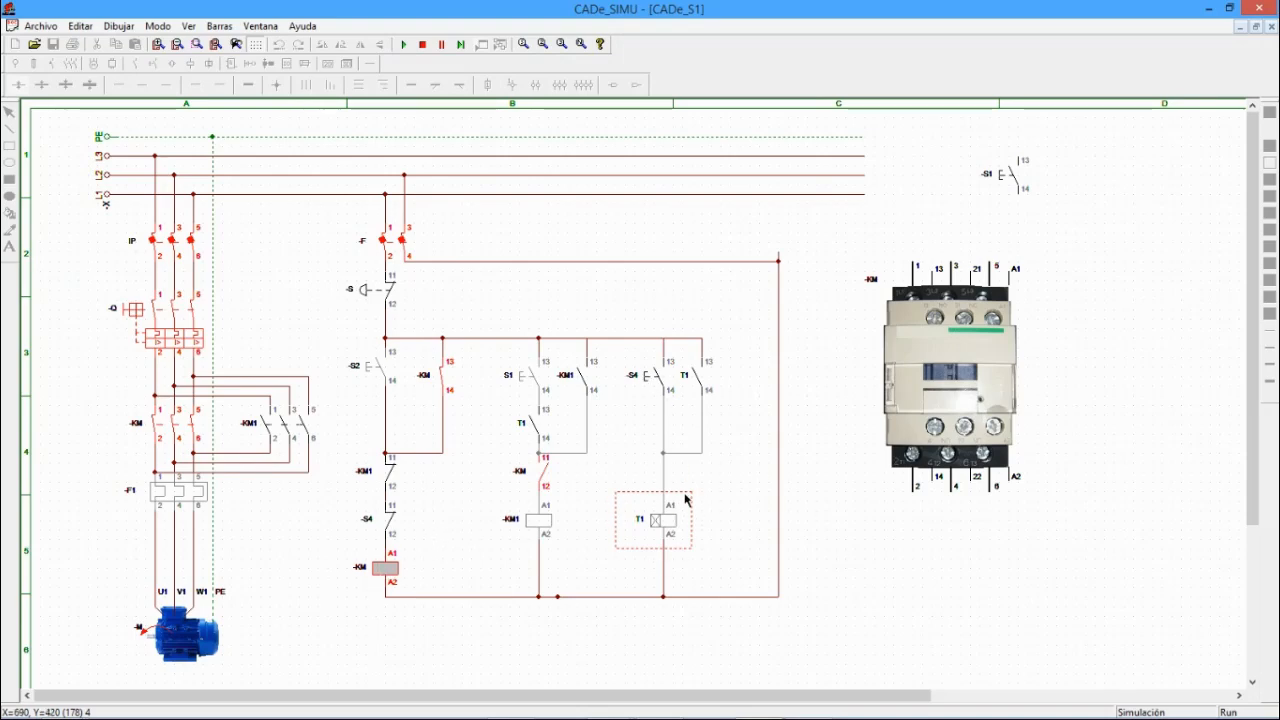
left_click(656, 376)
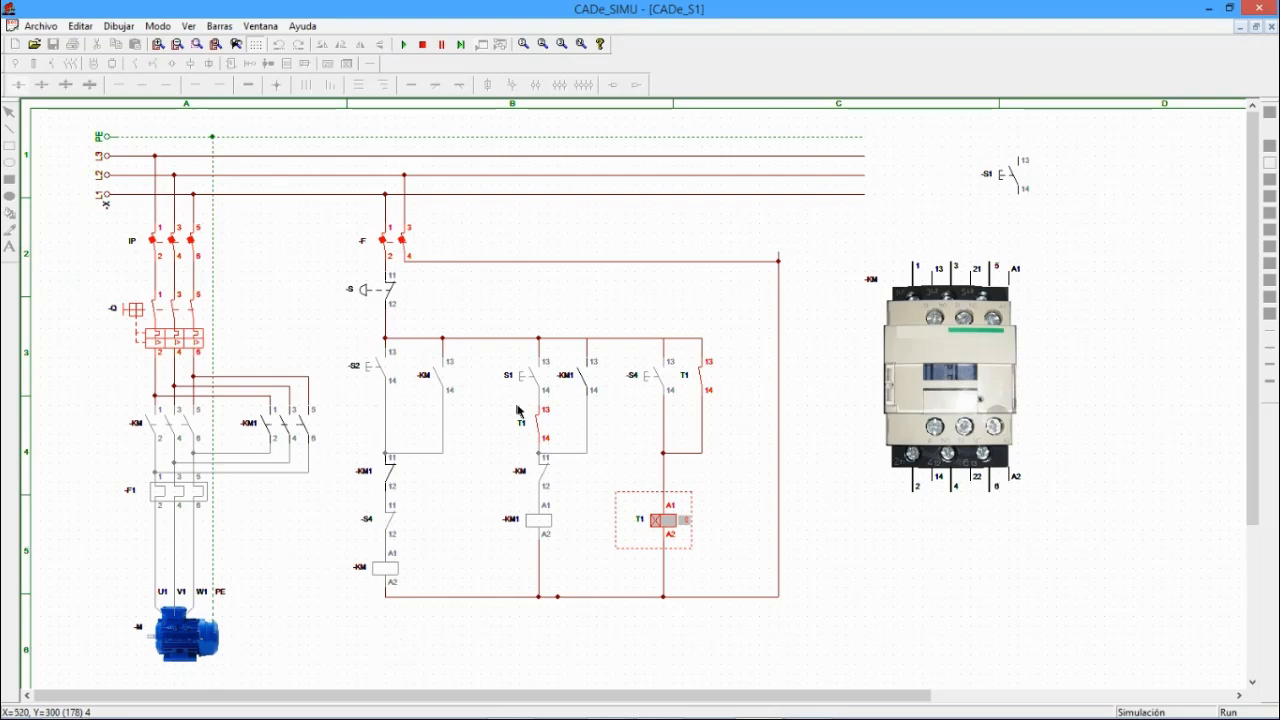
left_click(528, 376)
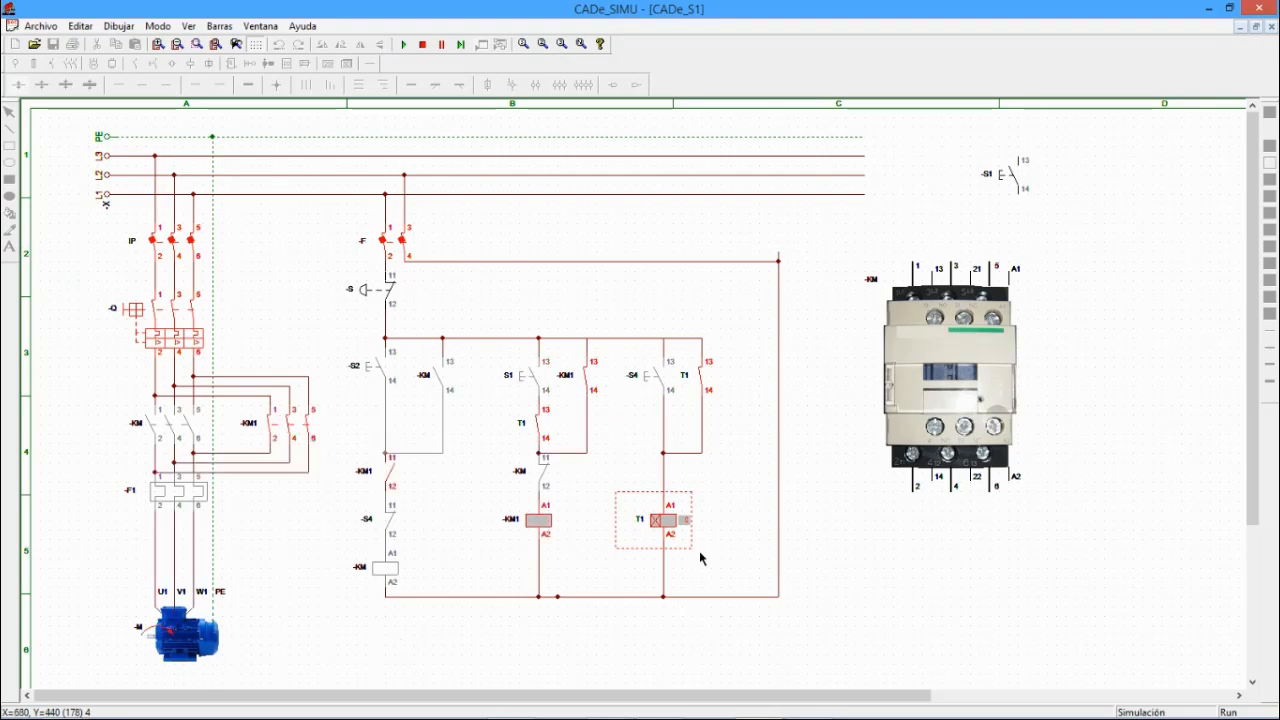
- Reset the simulation, close breakers F and IP and motor switch Q again, and energize KM with S2
left_click(421, 46)
left_click(388, 231)
left_click(185, 240)
left_click(150, 328)
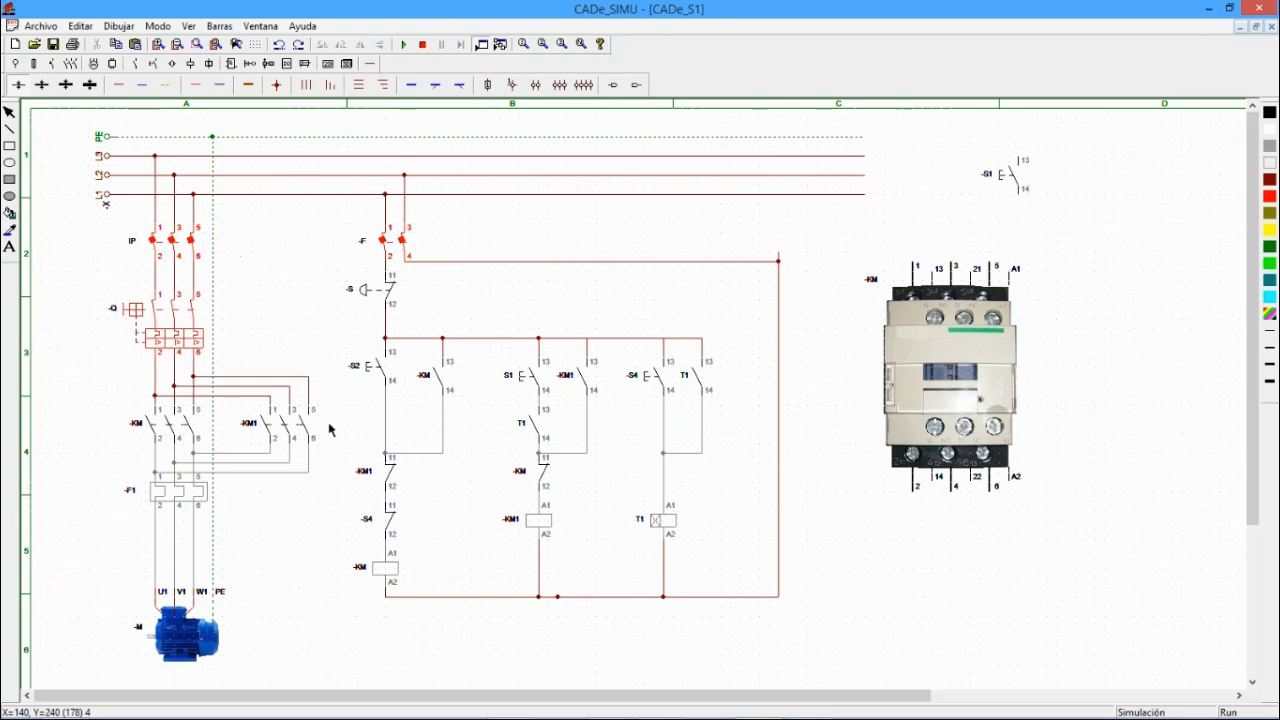
left_click(371, 368)
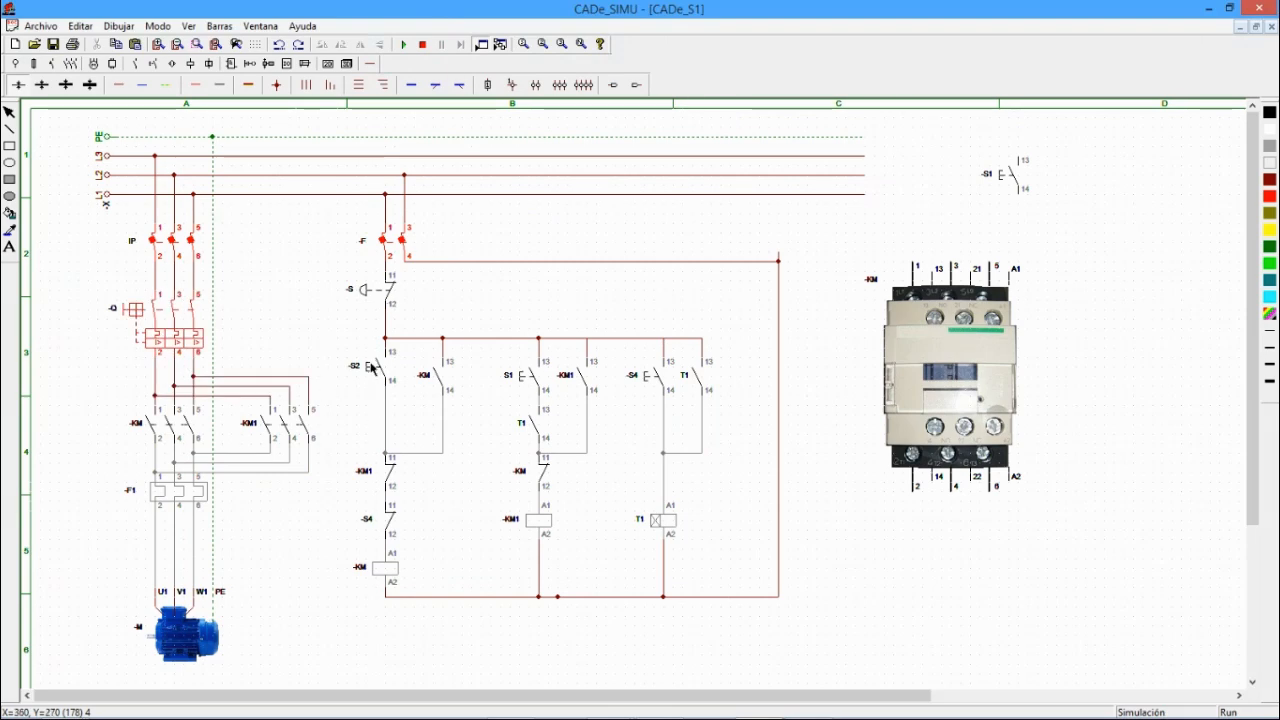
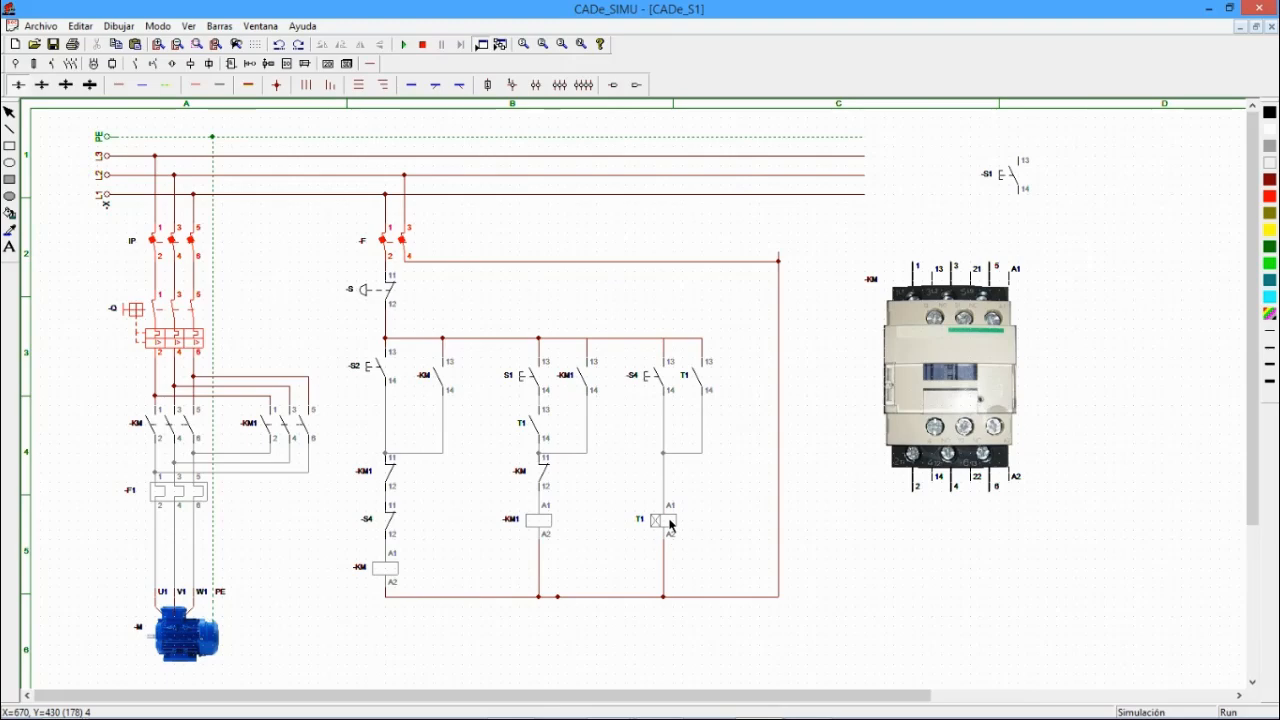
left_click(370, 367)
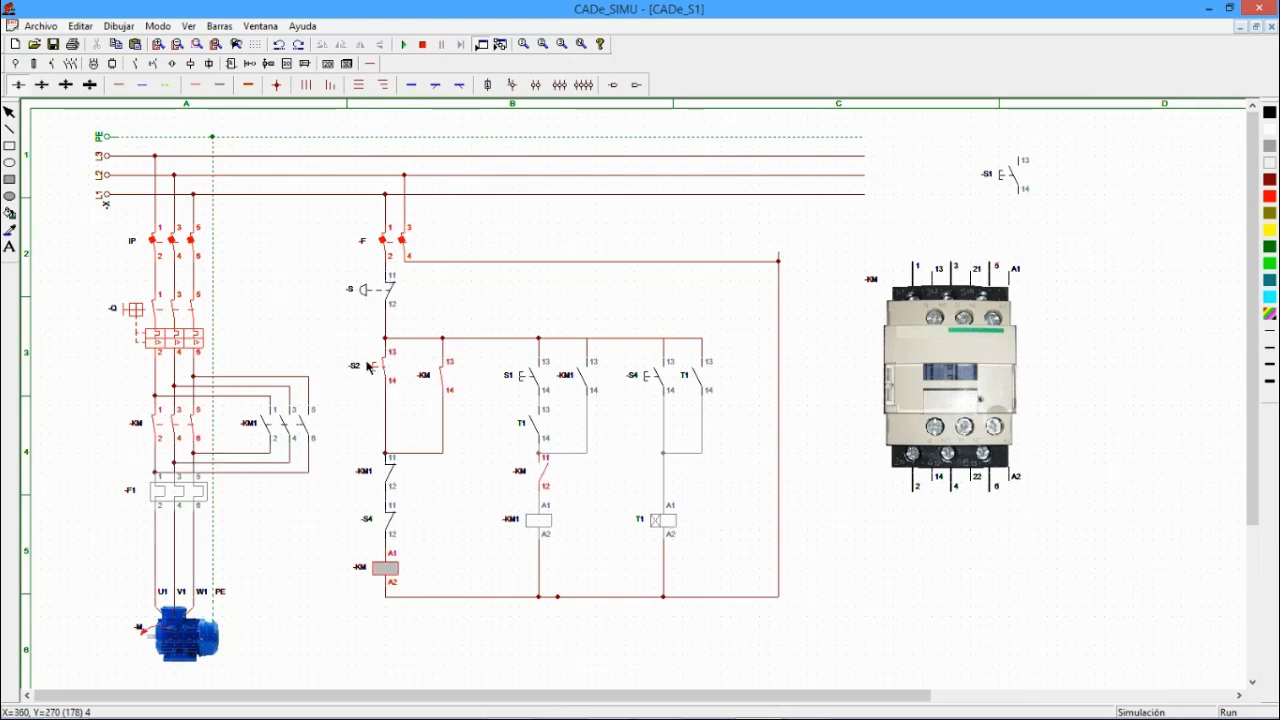
- Test S1 with KM energized, actuate S4 to energize timer T1, and stop the simulation
left_click(535, 378)
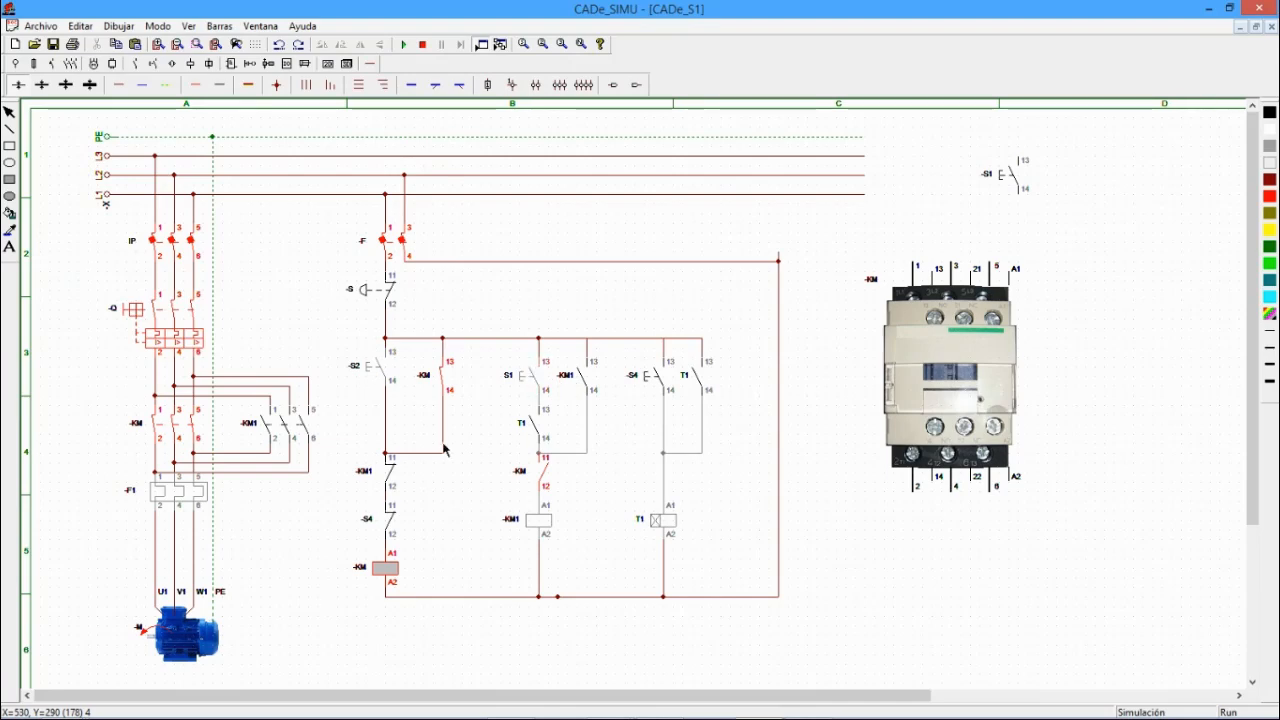
left_click(654, 378)
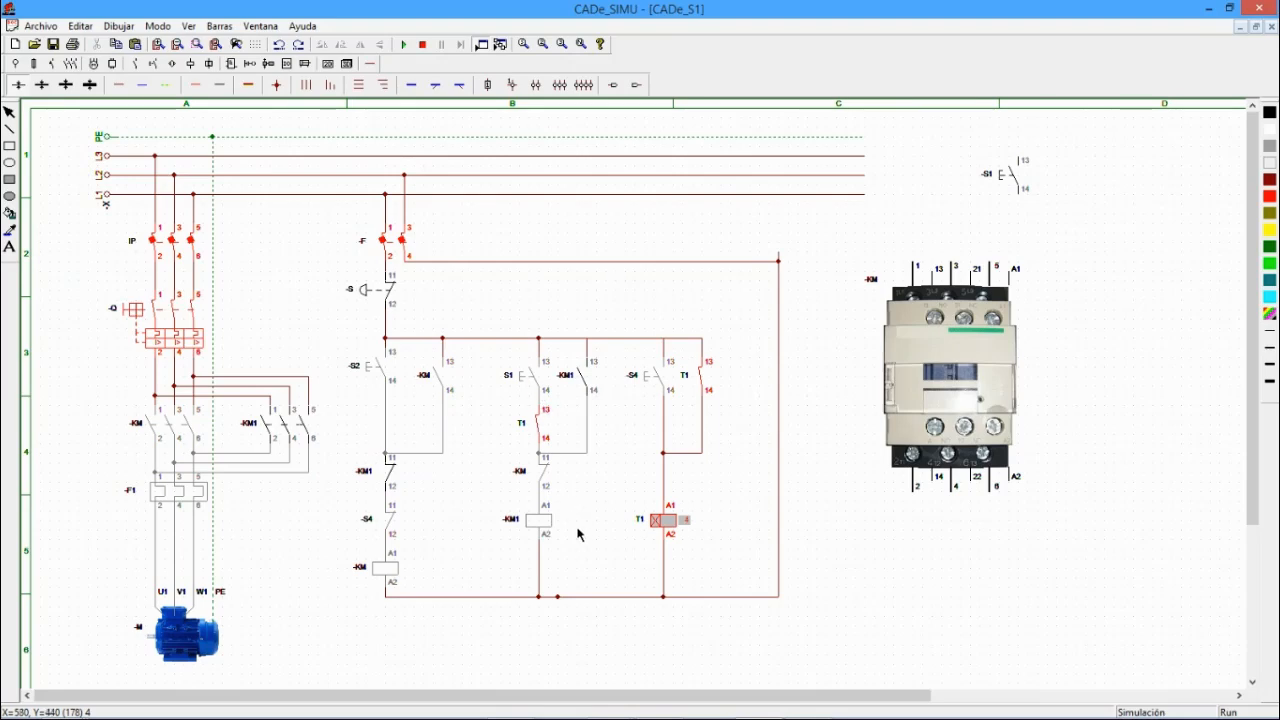
left_click(422, 44)
- Delete the T1 contact below S1 and place an on-delay normally open timer contact beside the gap
left_click(532, 432)
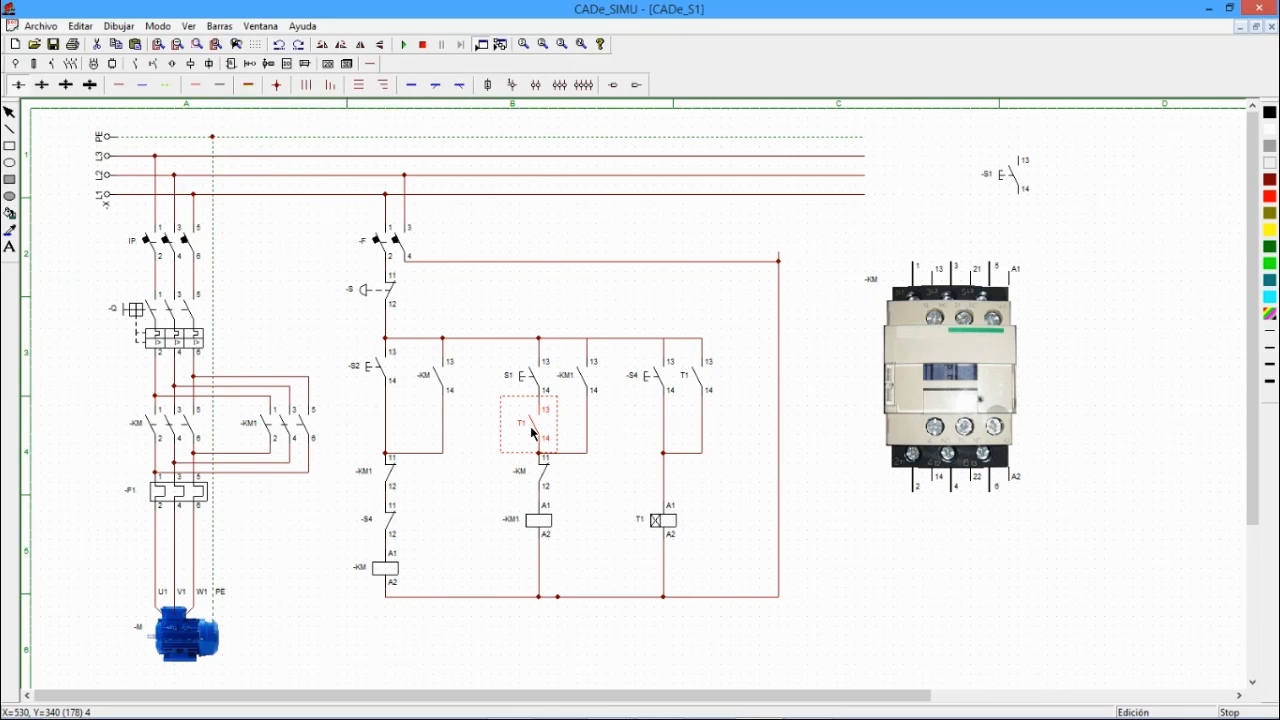
key("Delete")
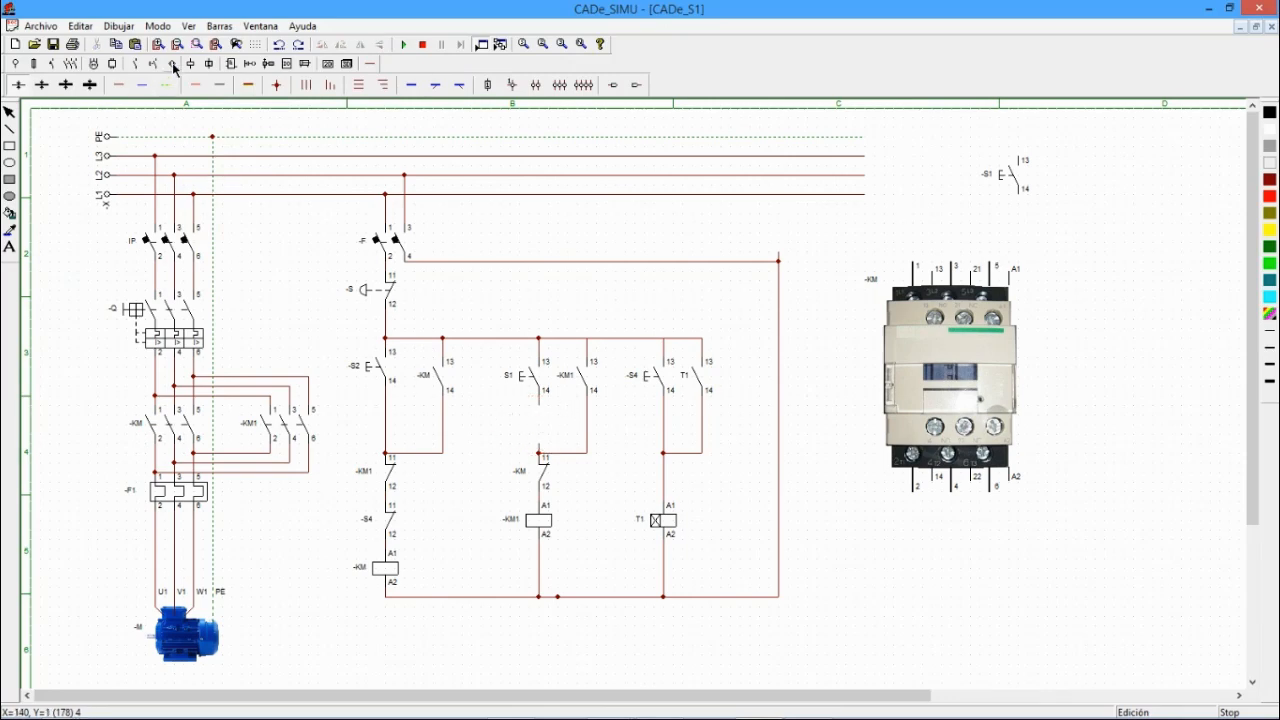
left_click(136, 63)
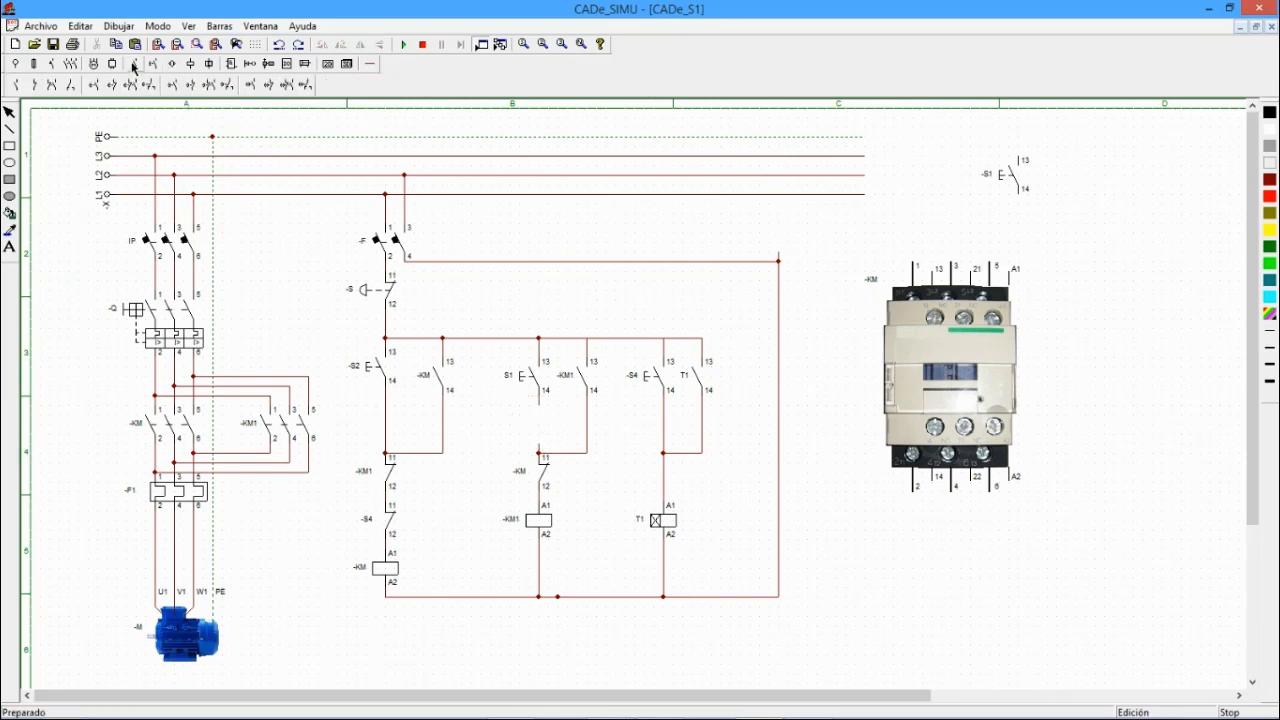
left_click(137, 63)
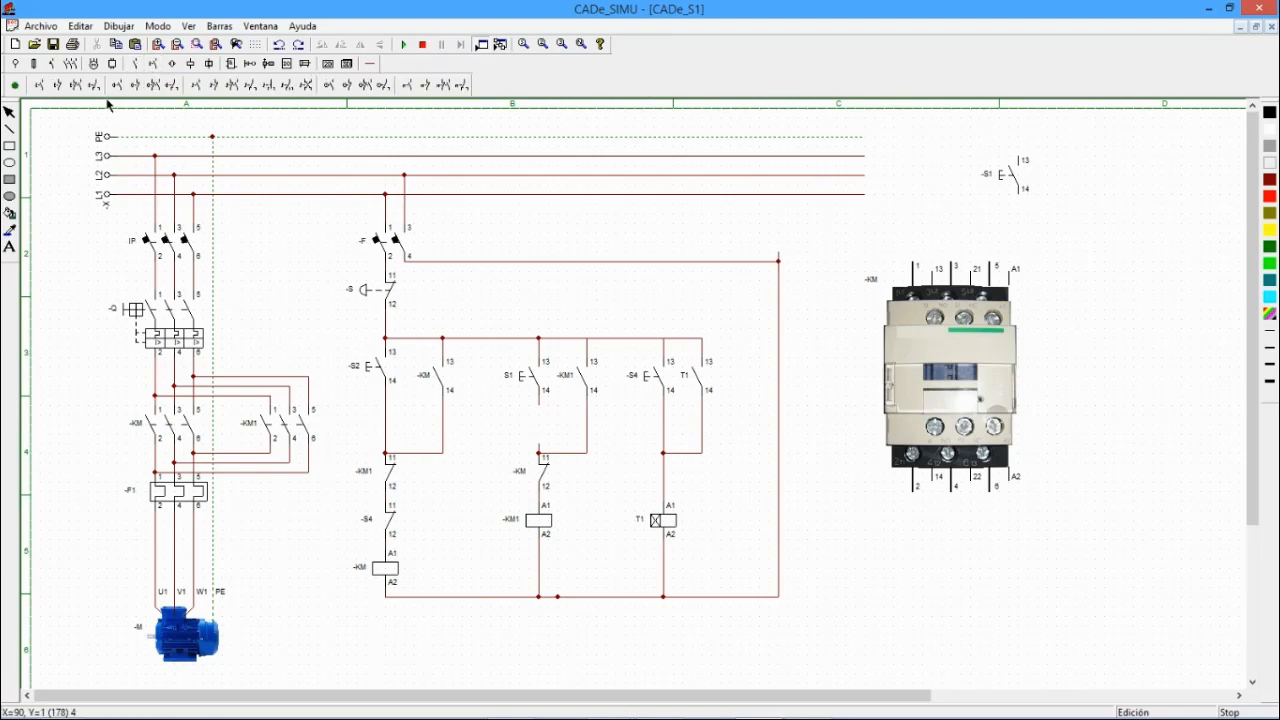
left_click(133, 65)
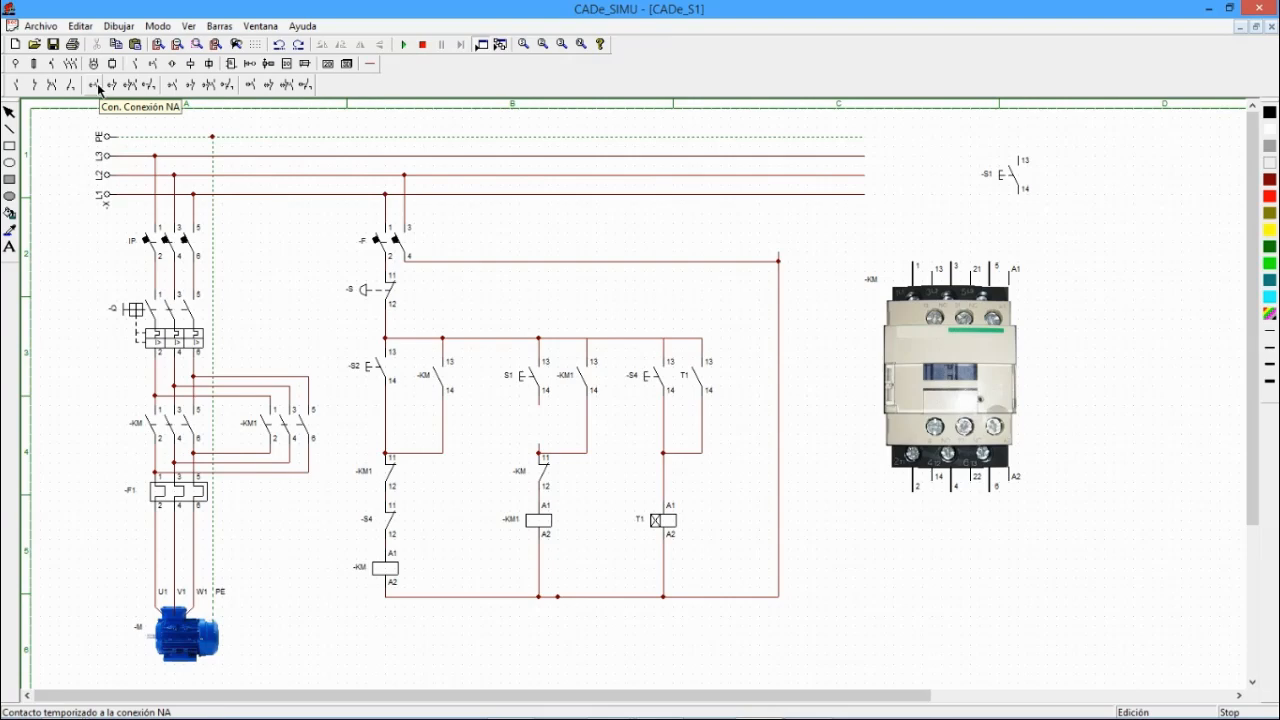
left_click(98, 86)
left_click(512, 410)
left_click_drag(506, 417, 500, 429)
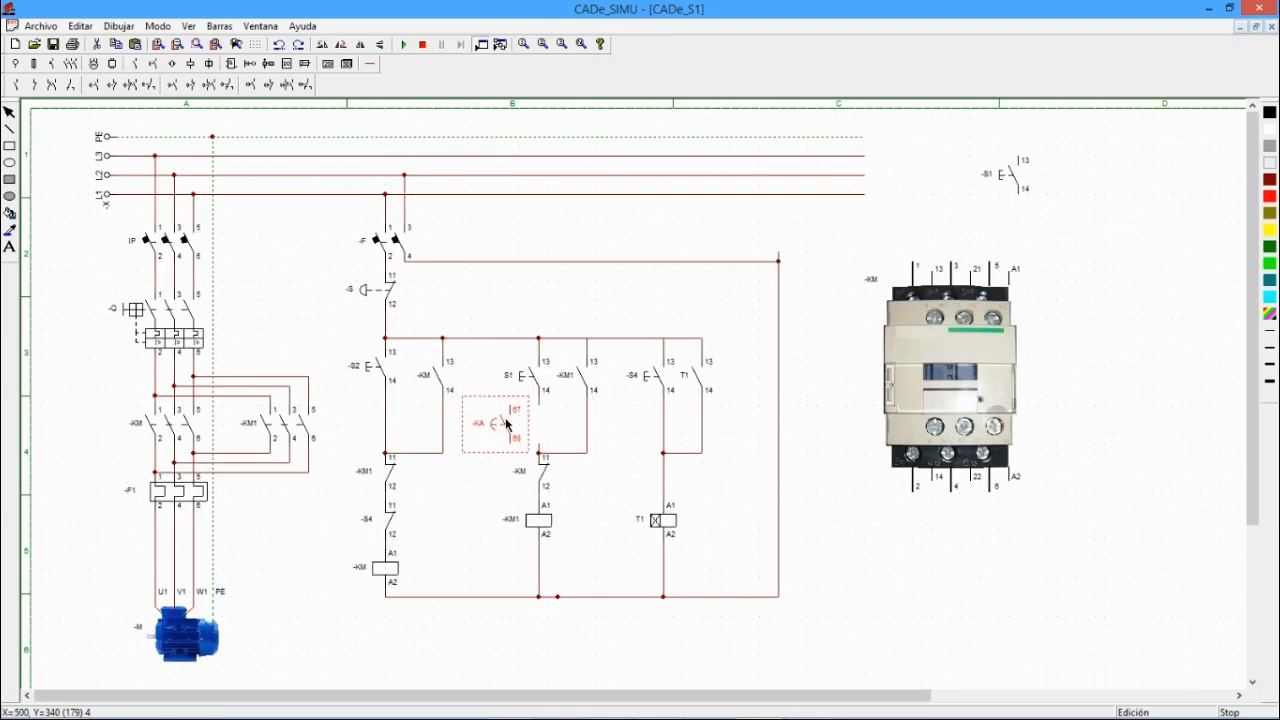
- Move the KM contactor picture aside, place a timer module picture in its former spot, and briefly run the simulation
left_click(327, 63)
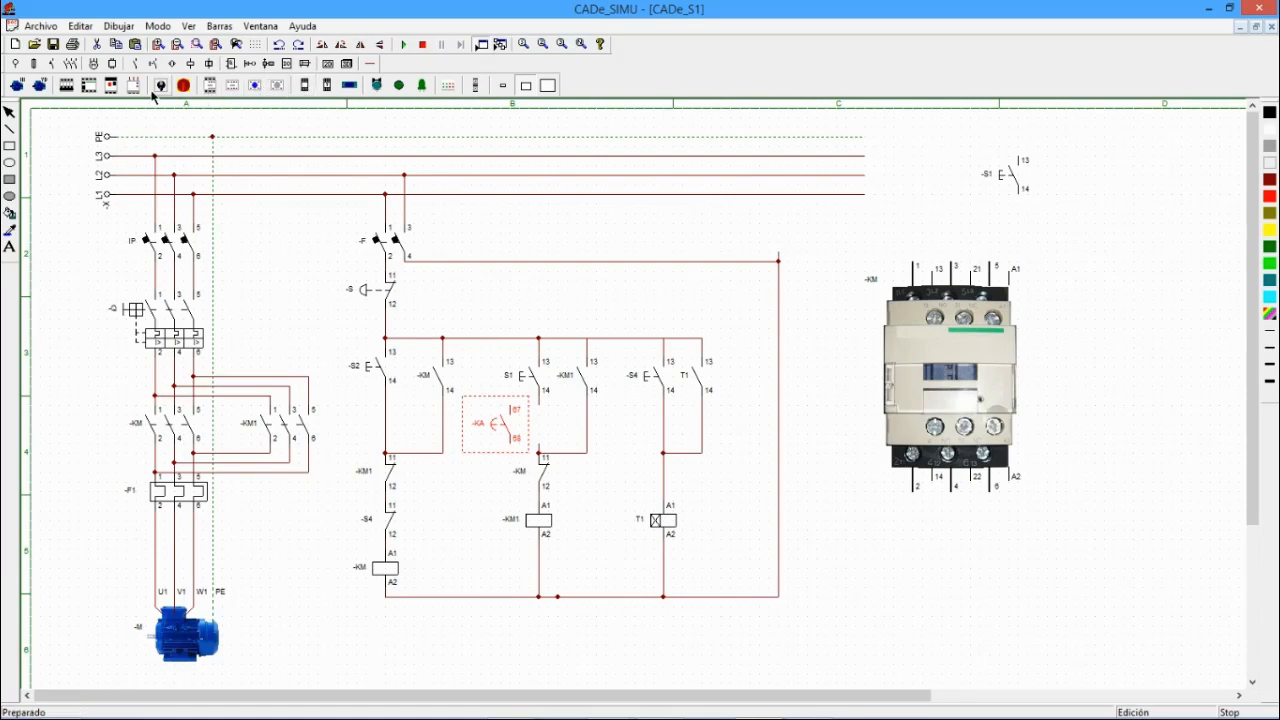
left_click(327, 86)
key("Escape")
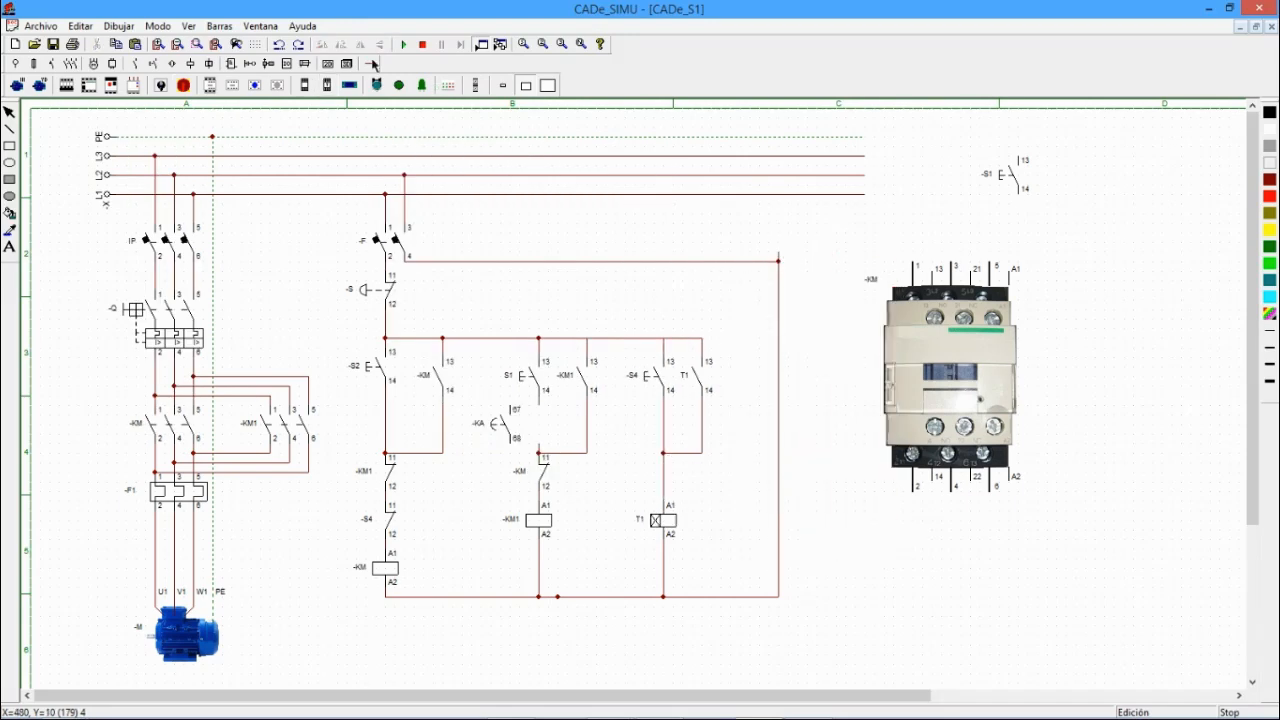
left_click(279, 91)
key("Escape")
left_click(250, 88)
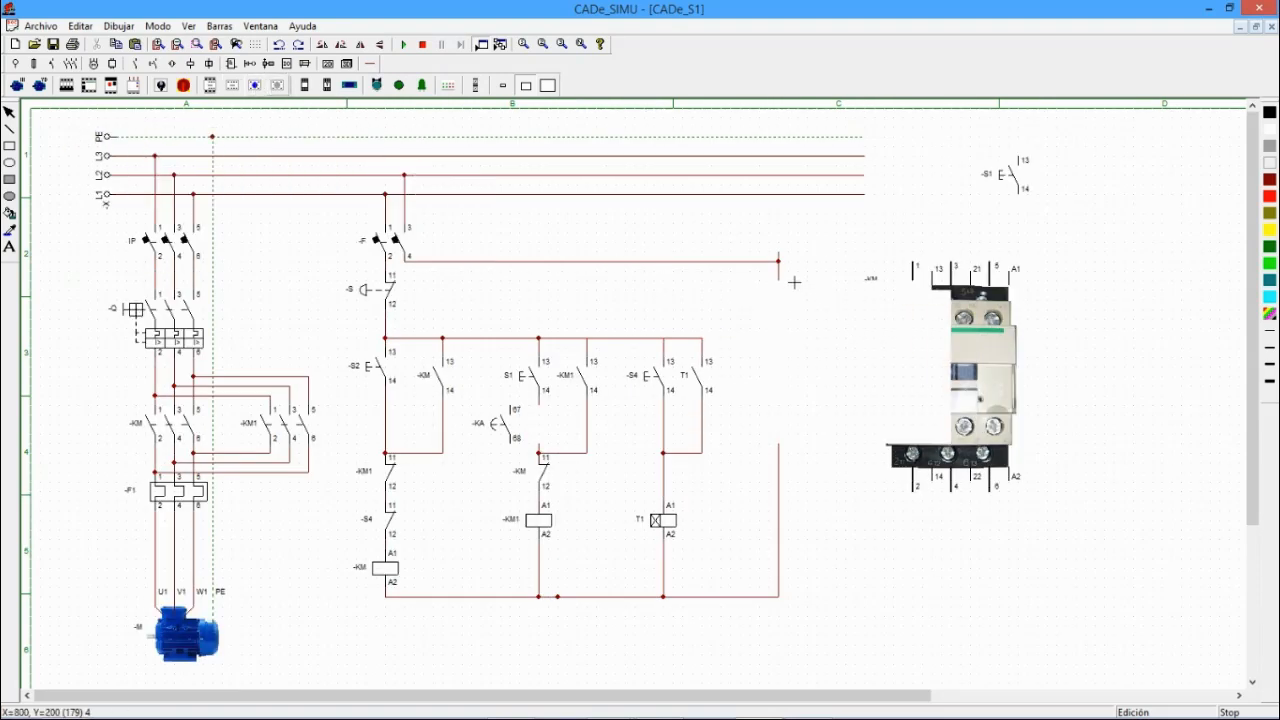
left_click_drag(990, 393, 1174, 479)
left_click_drag(932, 305, 928, 338)
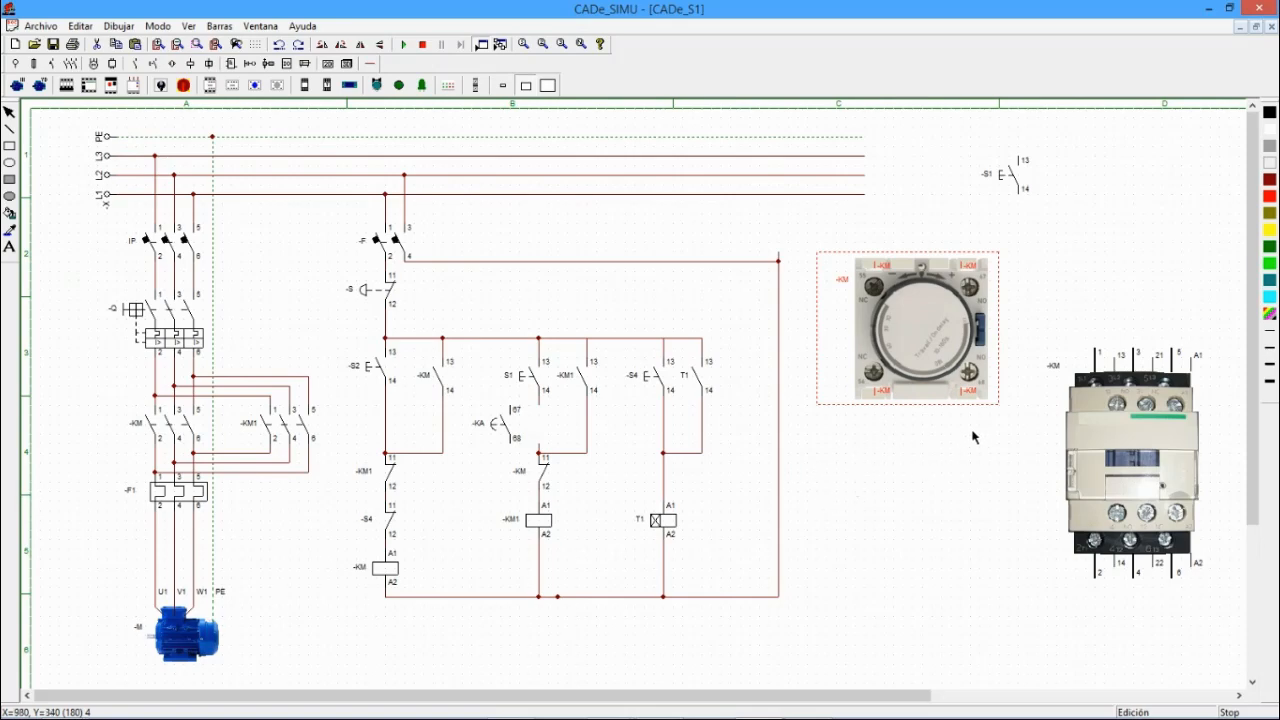
left_click(403, 44)
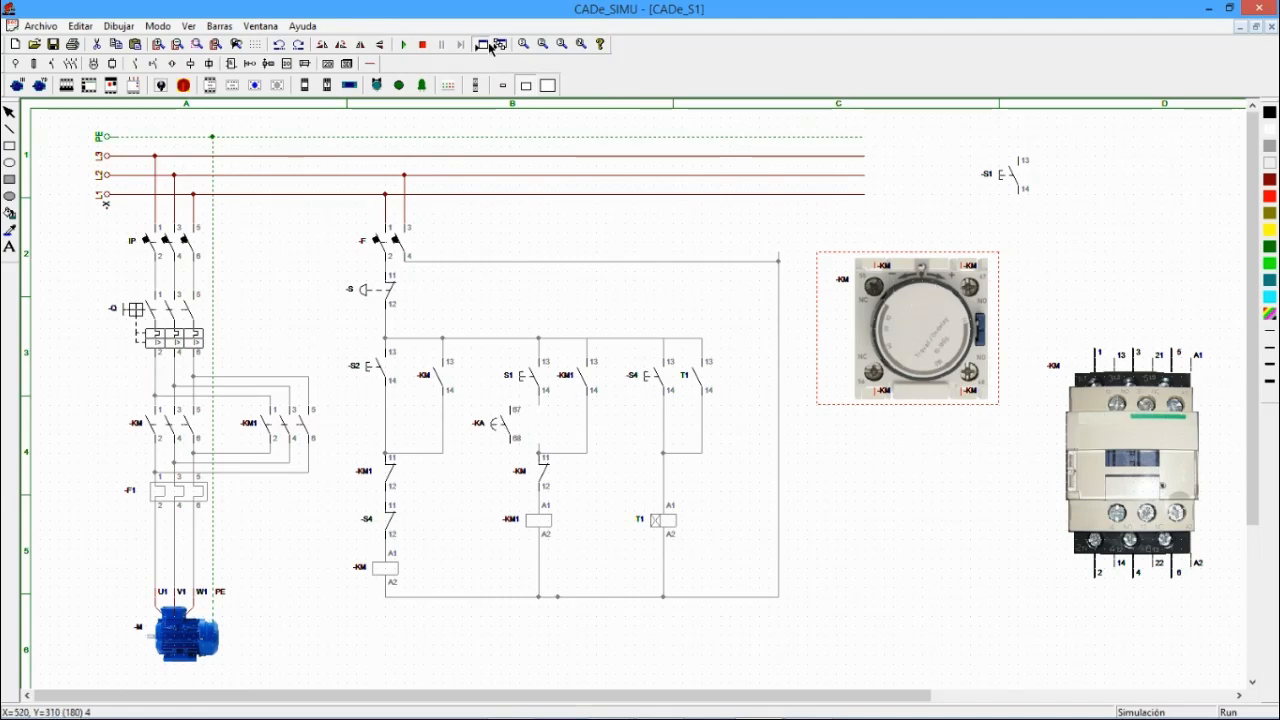
left_click(422, 44)
- Move the on-delay contact into the gap between S1 and the KM contact and rename it T1
left_click_drag(503, 431, 529, 422)
double_click(529, 422)
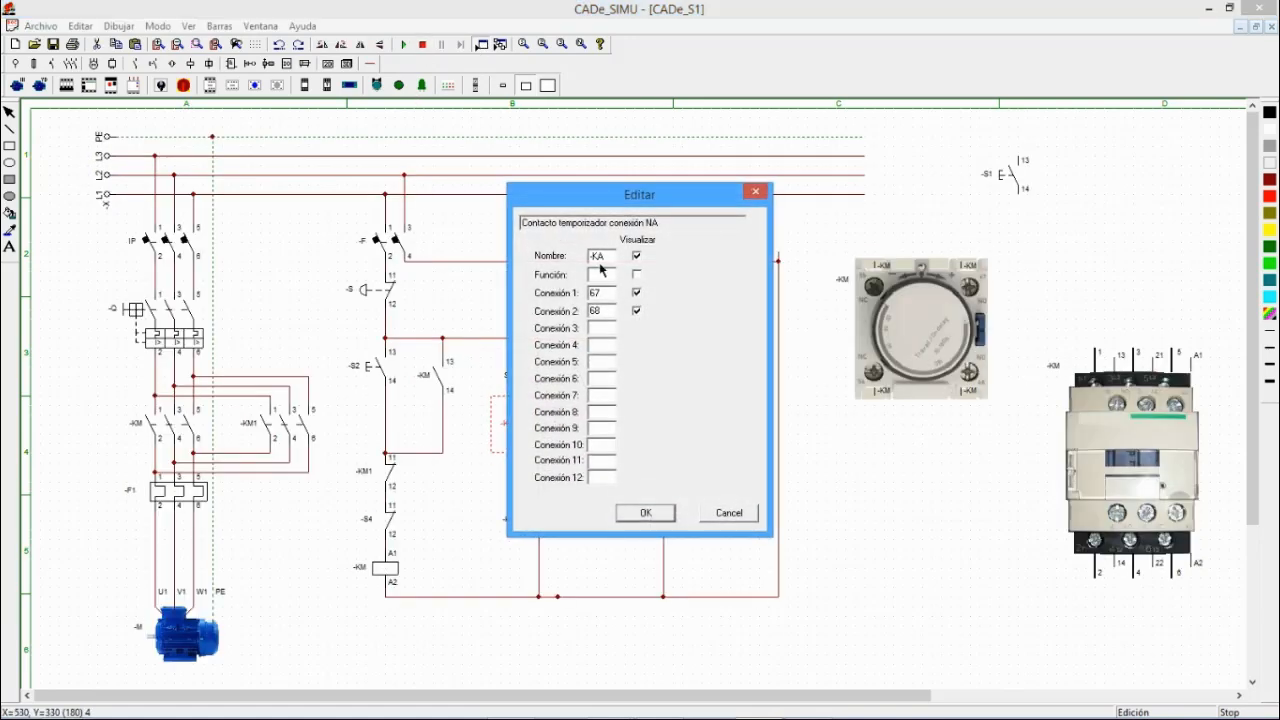
left_click_drag(607, 256, 587, 256)
type("t1")
left_click(646, 514)
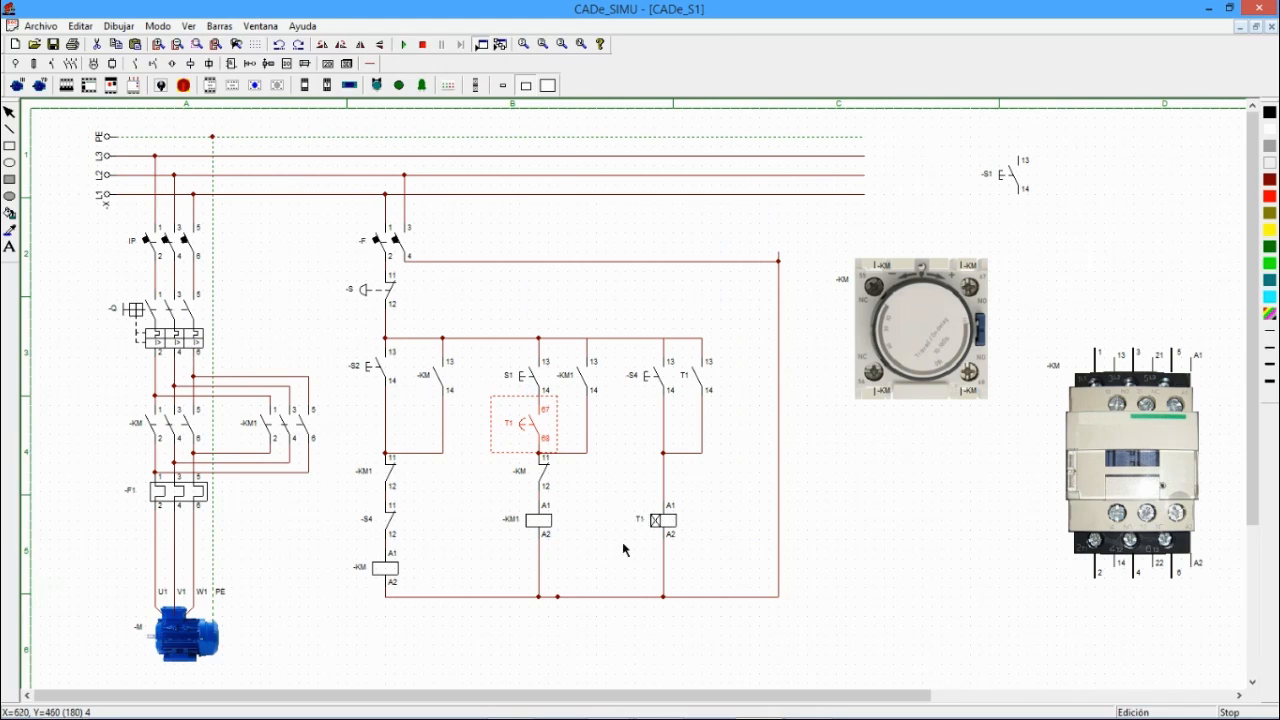
- Start the simulation, close breakers F and IP and motor switch Q, and energize KM with S2
left_click(403, 44)
left_click(393, 242)
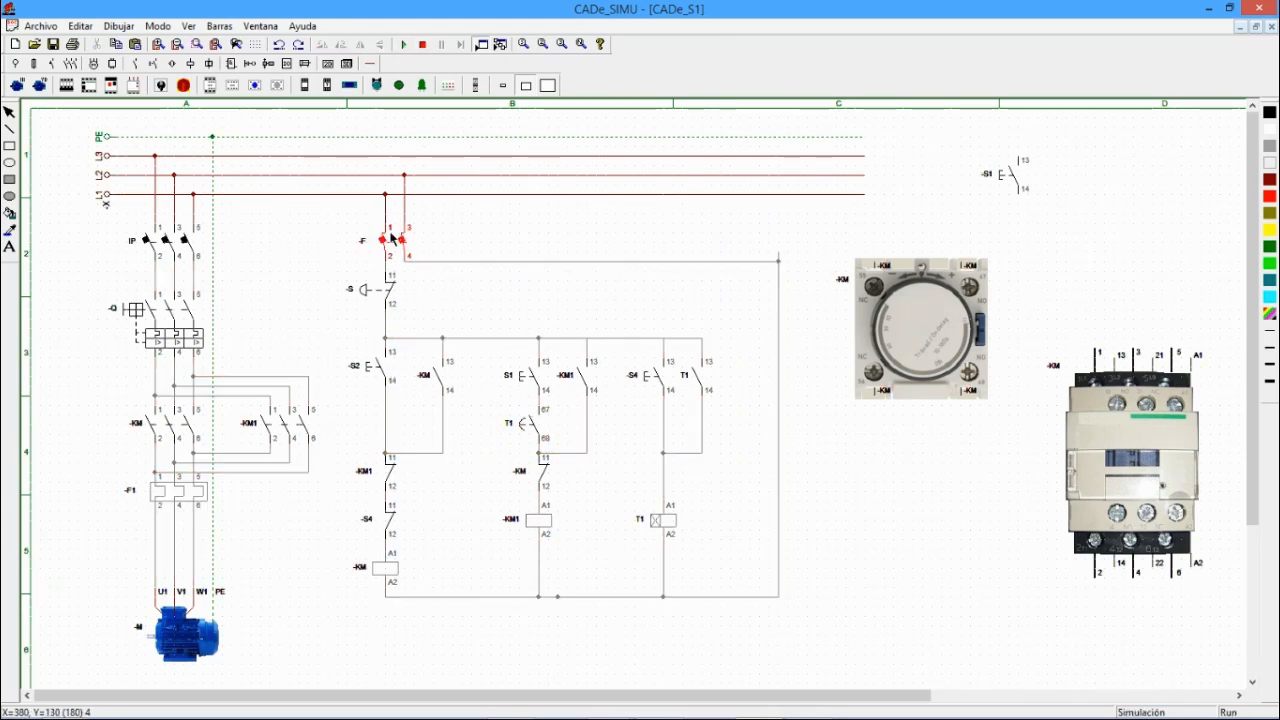
left_click(180, 245)
left_click(195, 345)
left_click(370, 370)
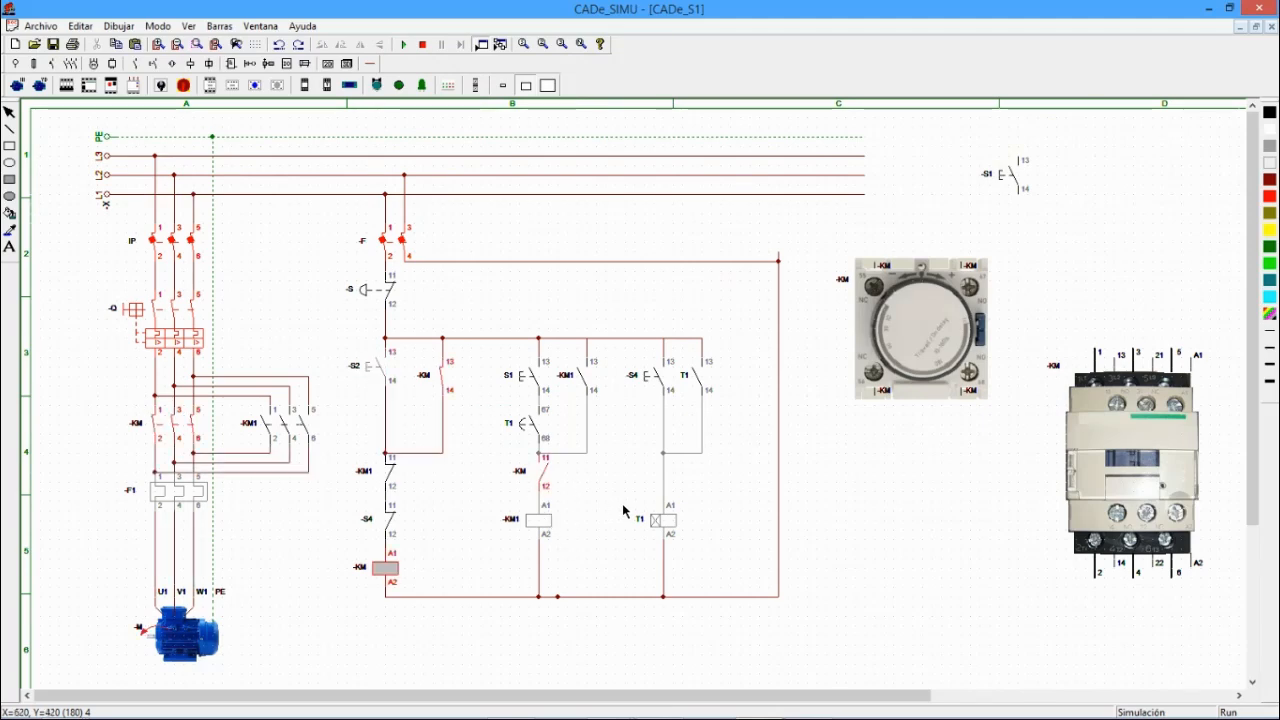
- Test S1 with KM energized, actuate S4 to start timer T1, and actuate S1 repeatedly until KM1 energizes
left_click(530, 380)
left_click(650, 376)
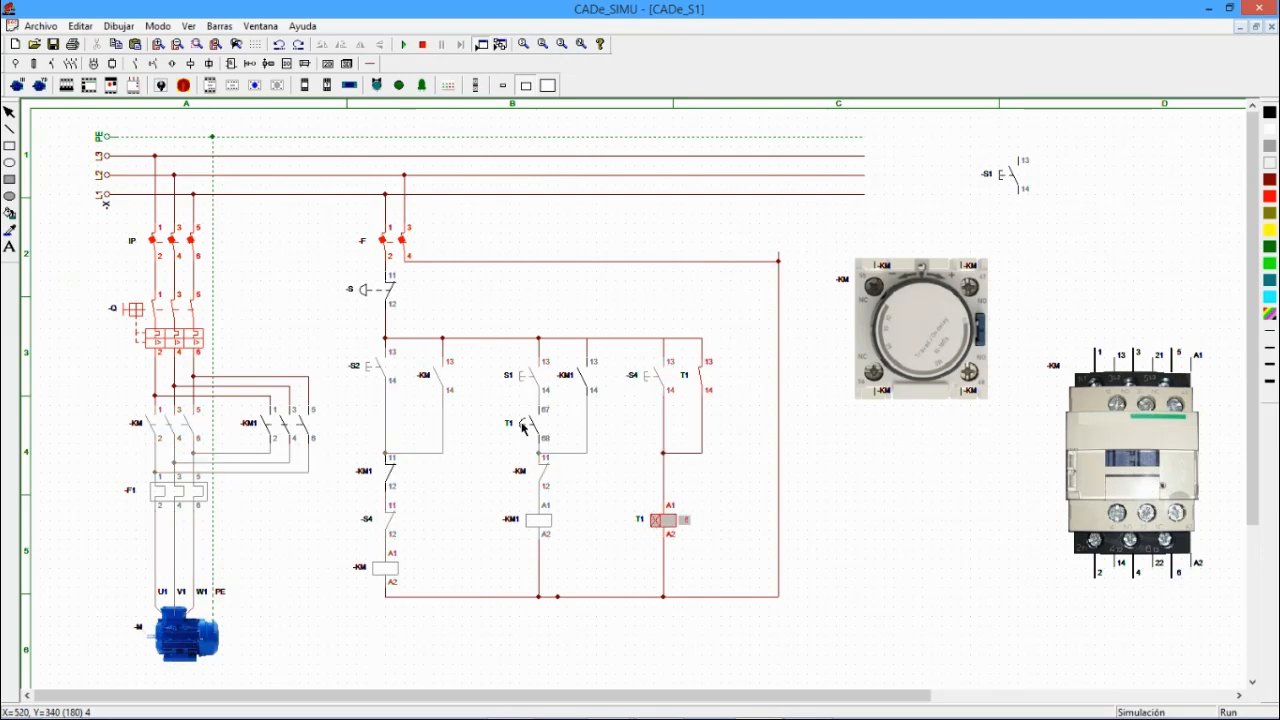
left_click(528, 377)
left_click(528, 377)
left_click(529, 375)
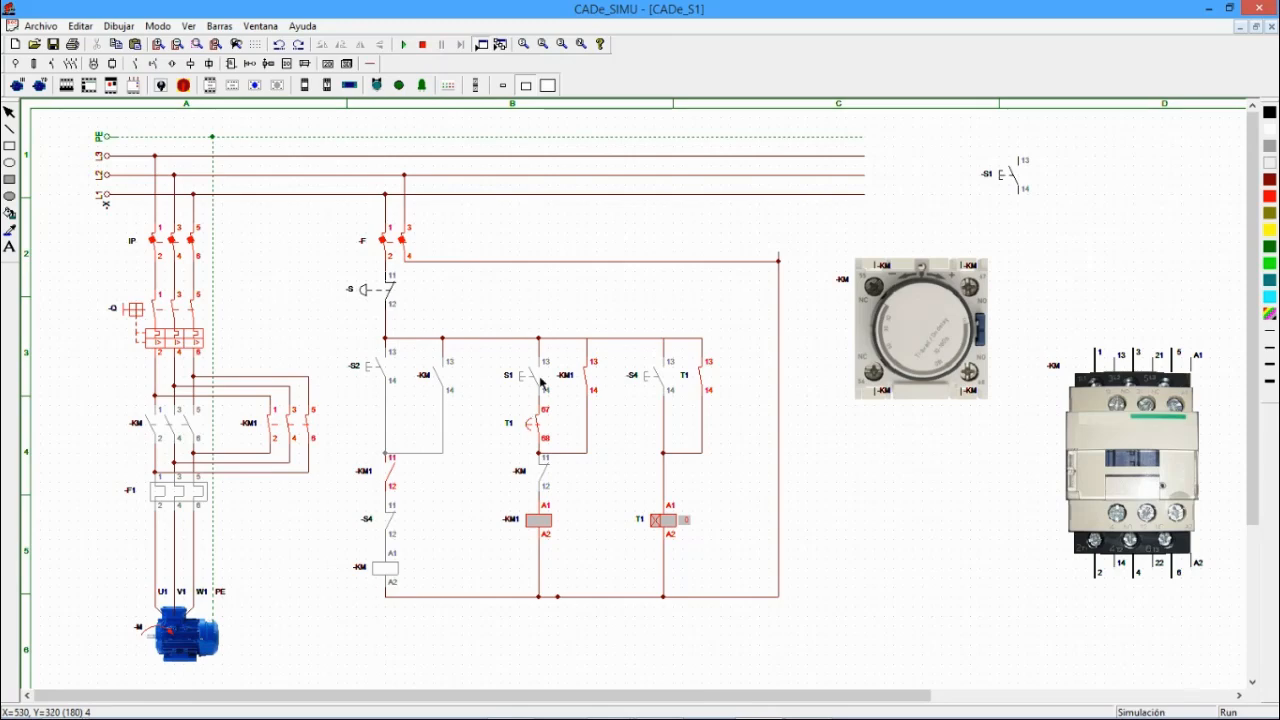
- De-energize KM1 and T1 with stop button S, and energize KM again with S2
left_click(372, 290)
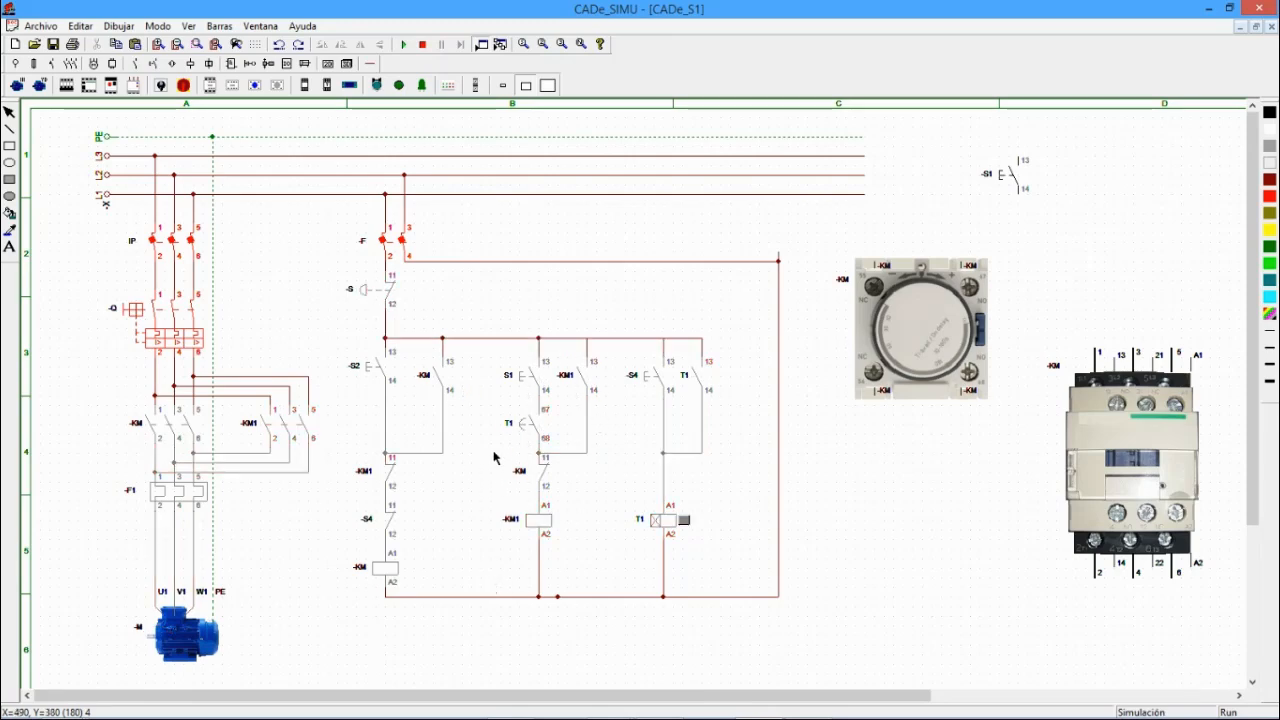
left_click(377, 372)
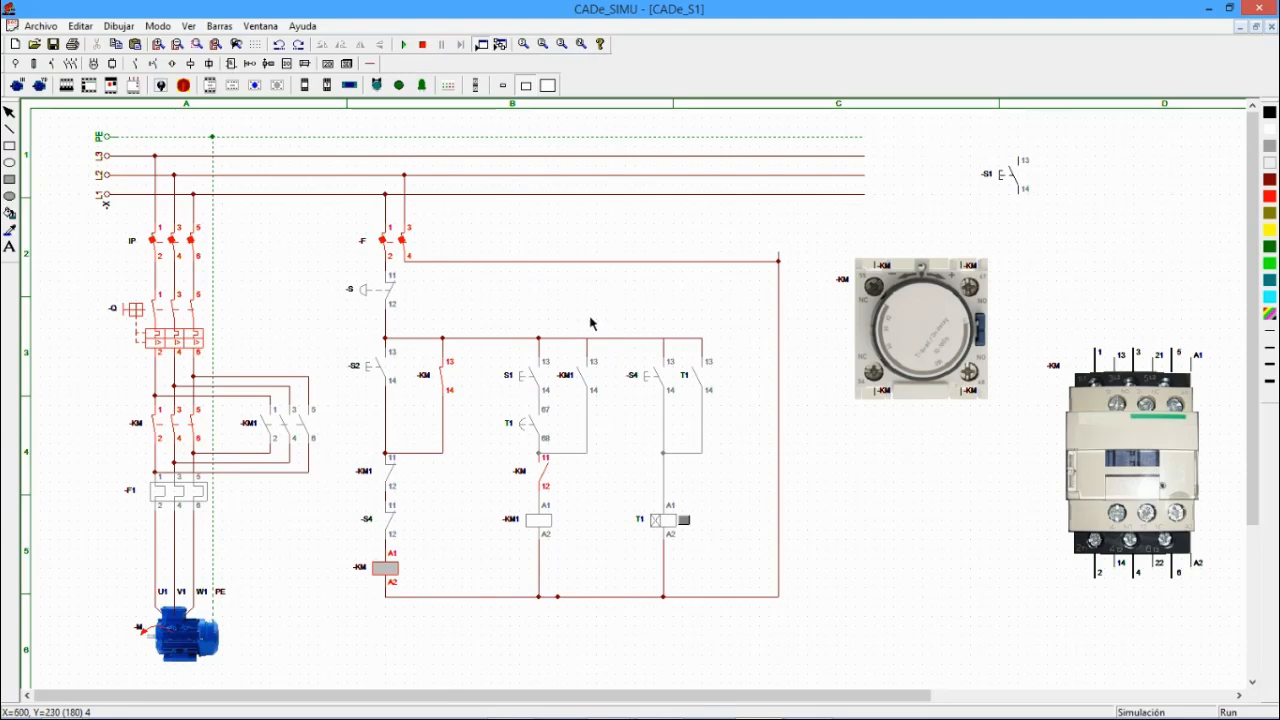
- Open the file CAMBIO DE GIRO CONTINUO from the ejemplos folder with all file types listed
left_click(40, 25)
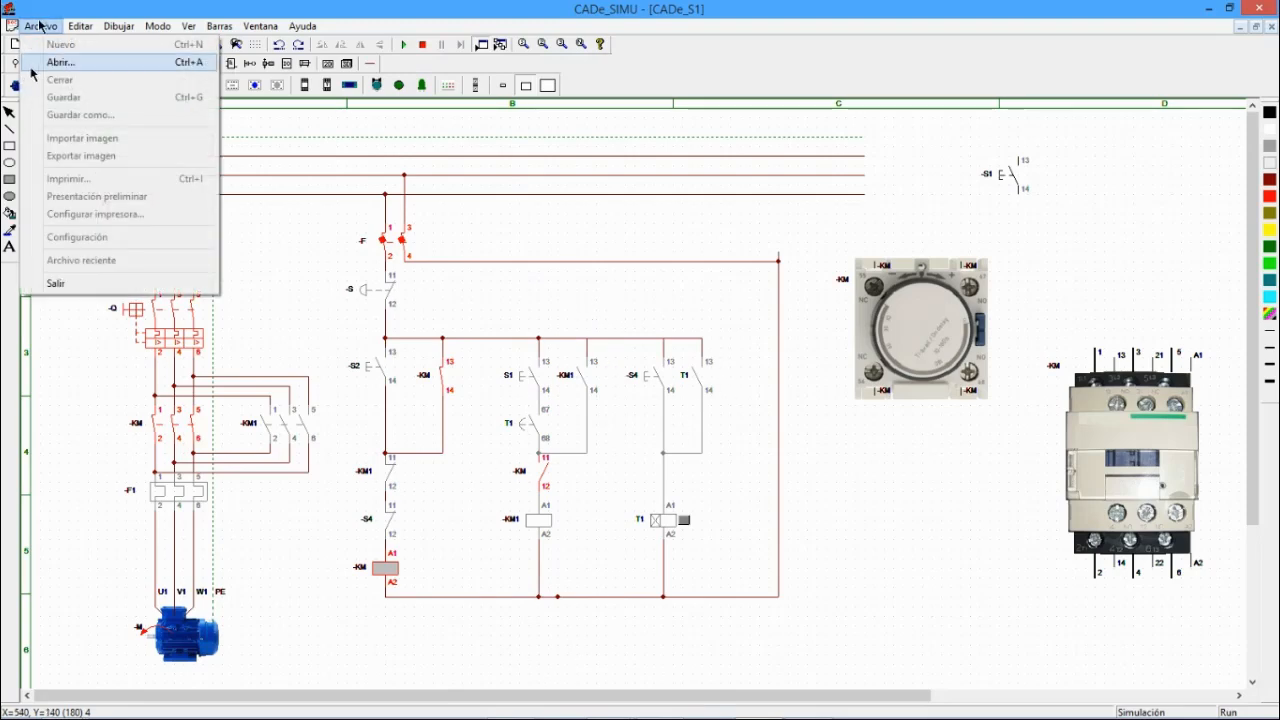
left_click(42, 65)
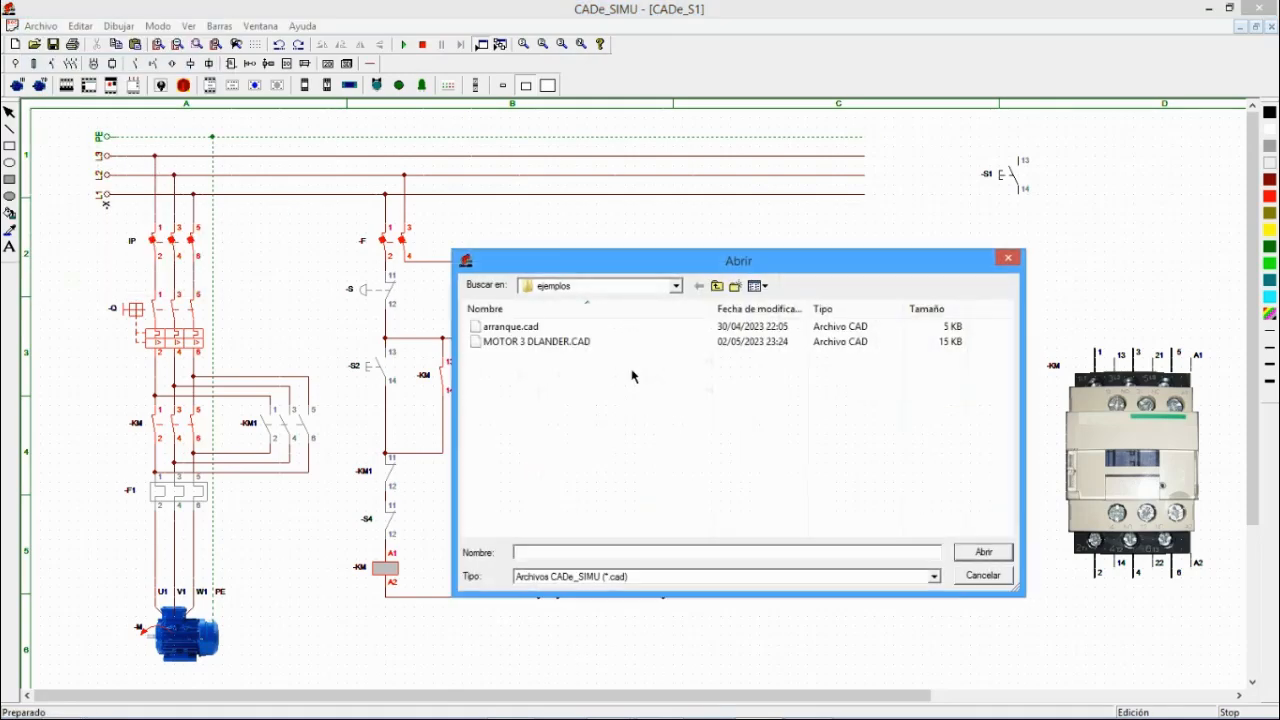
left_click(640, 583)
left_click(600, 603)
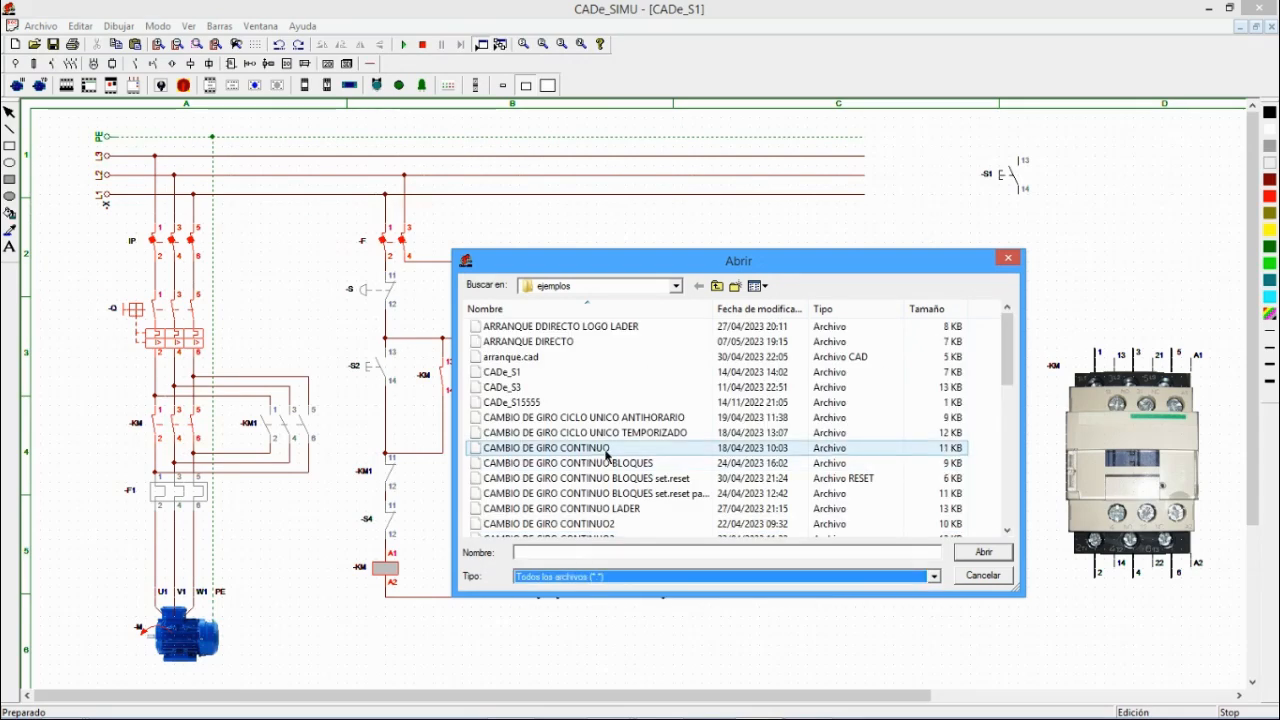
mouse_move(1016, 363)
left_mouse_down()
mouse_move(1017, 396)
mouse_move(1017, 376)
left_mouse_up()
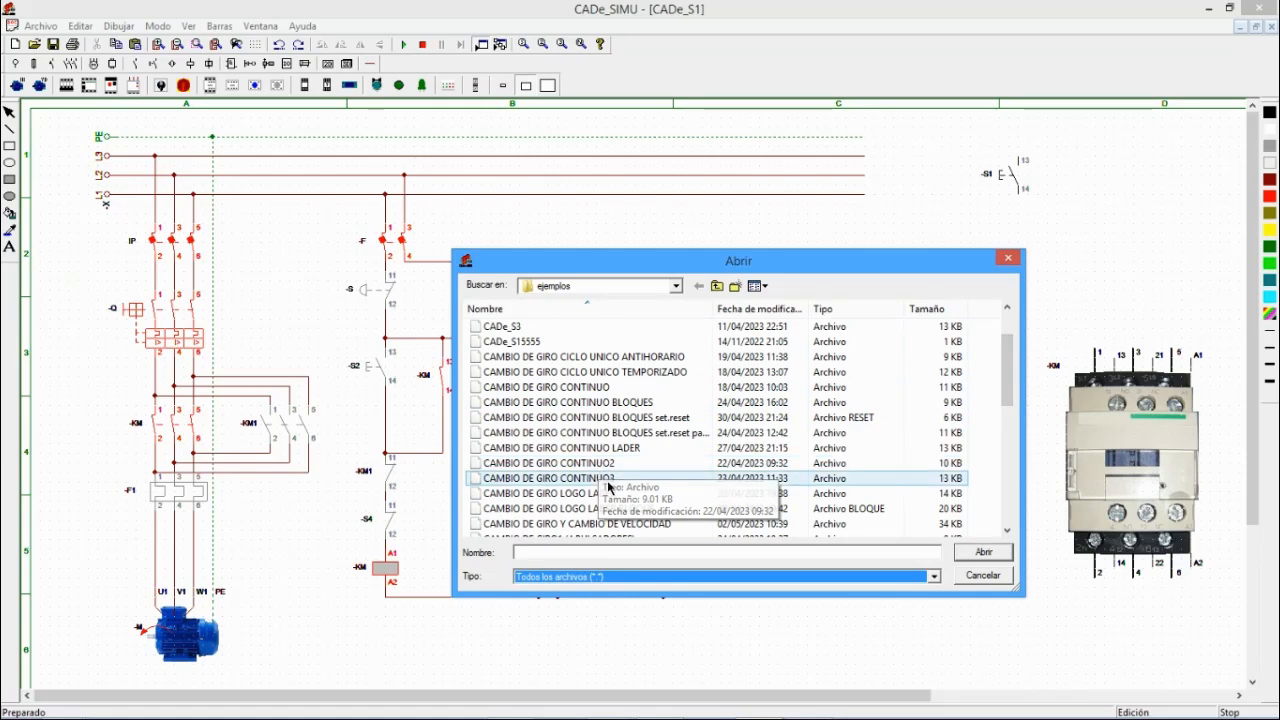
left_click(612, 390)
left_click(1000, 556)
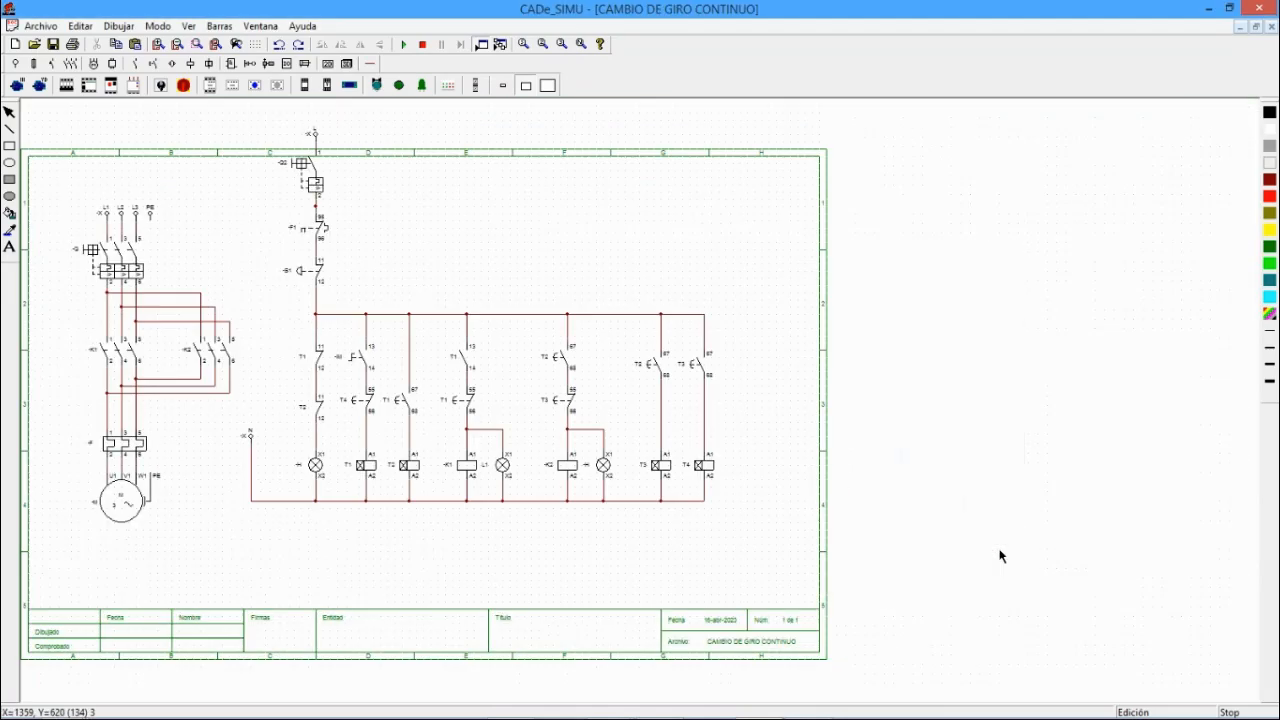
- Simulate the continuous reversing circuit by closing the control and motor switches and actuating the selector that feeds T1
left_click(402, 45)
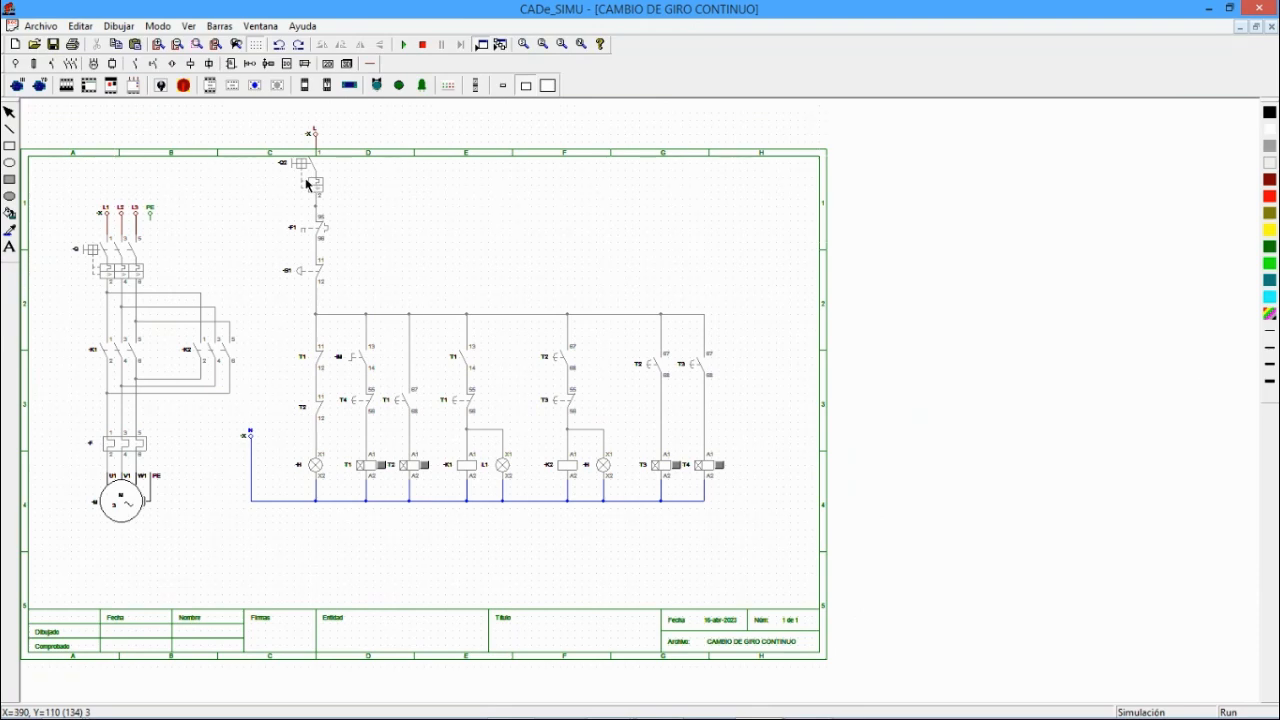
left_click(117, 265)
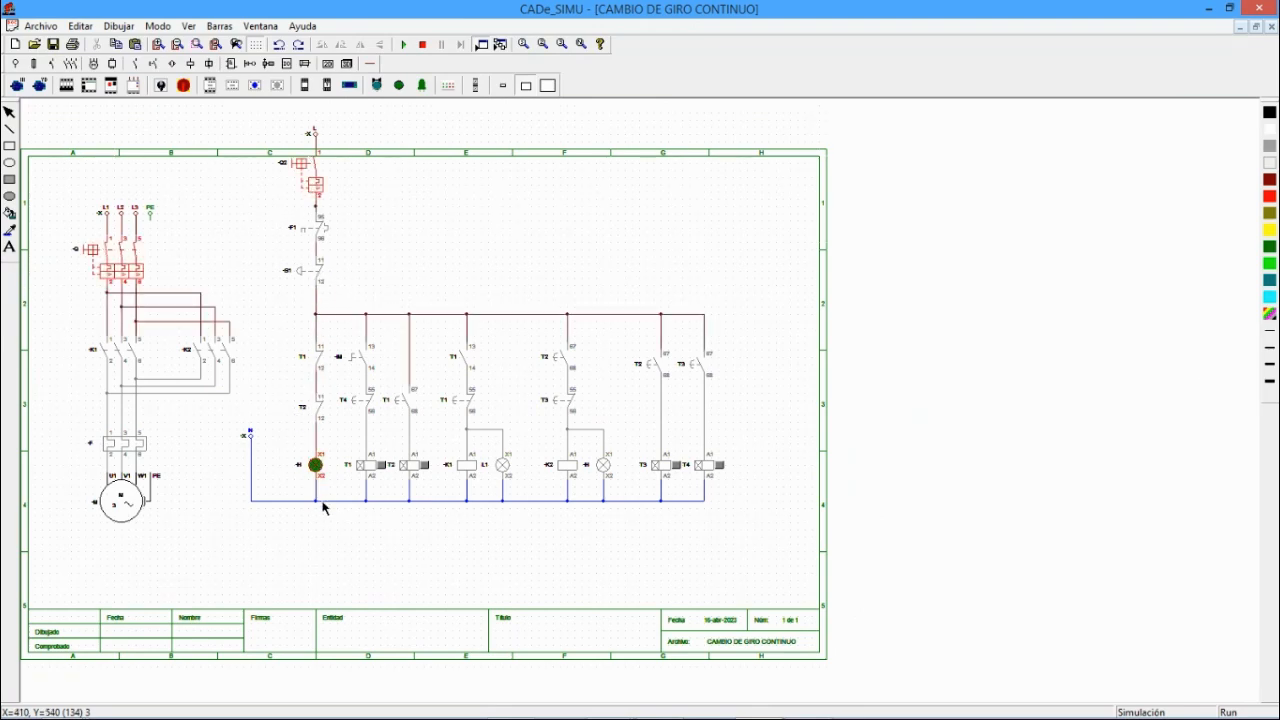
left_click(358, 362)
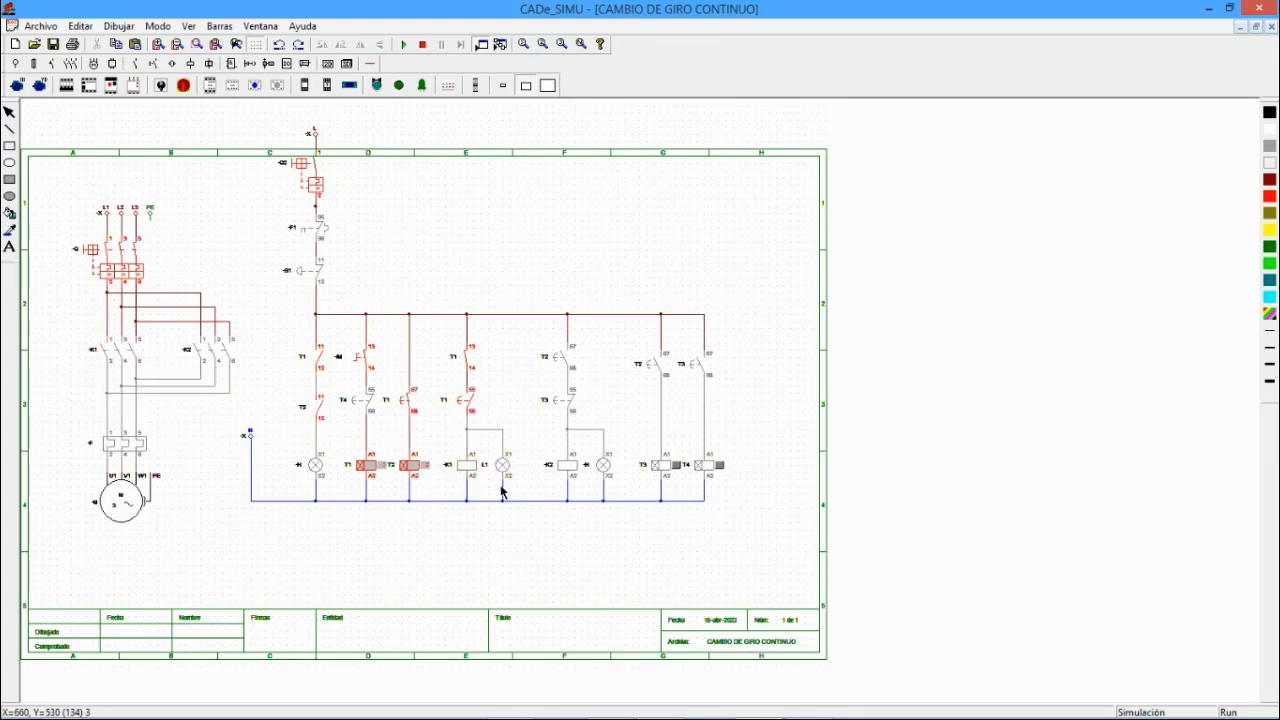
- Restart the simulation, close the control and motor switches again, and stop the simulation
left_click(421, 46)
left_click(402, 47)
left_click(307, 192)
left_click(110, 275)
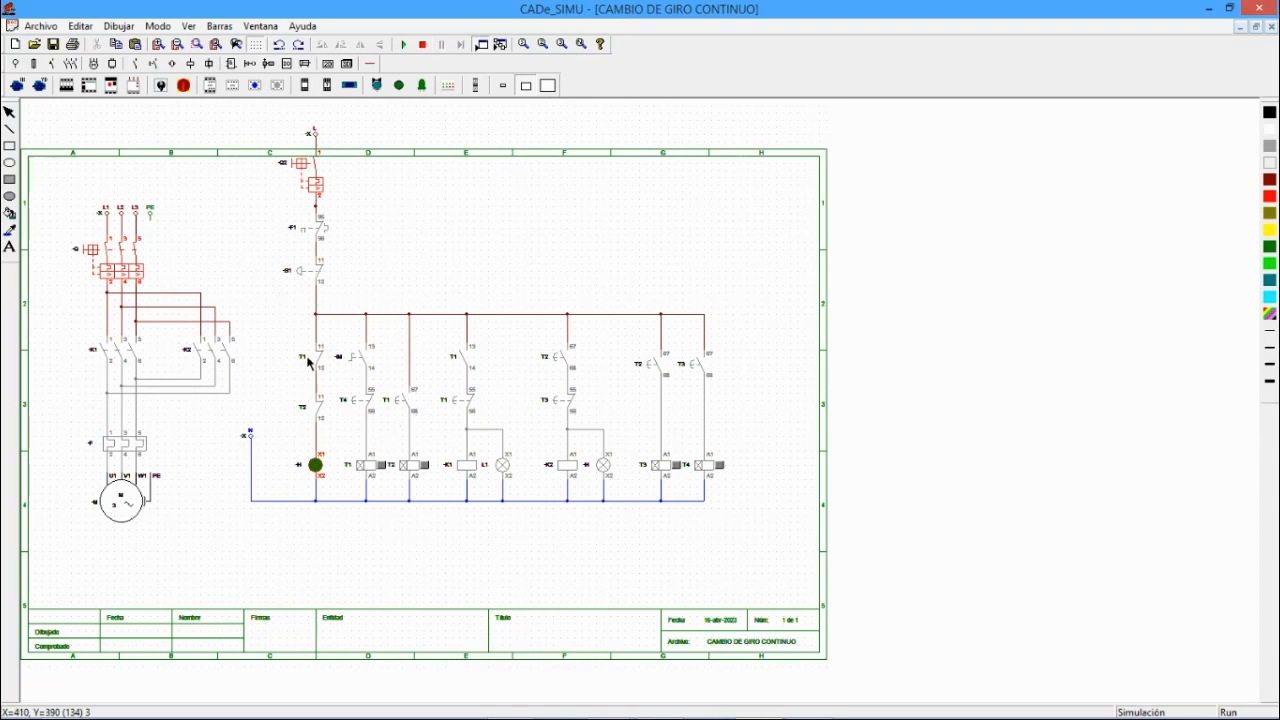
left_click(421, 45)
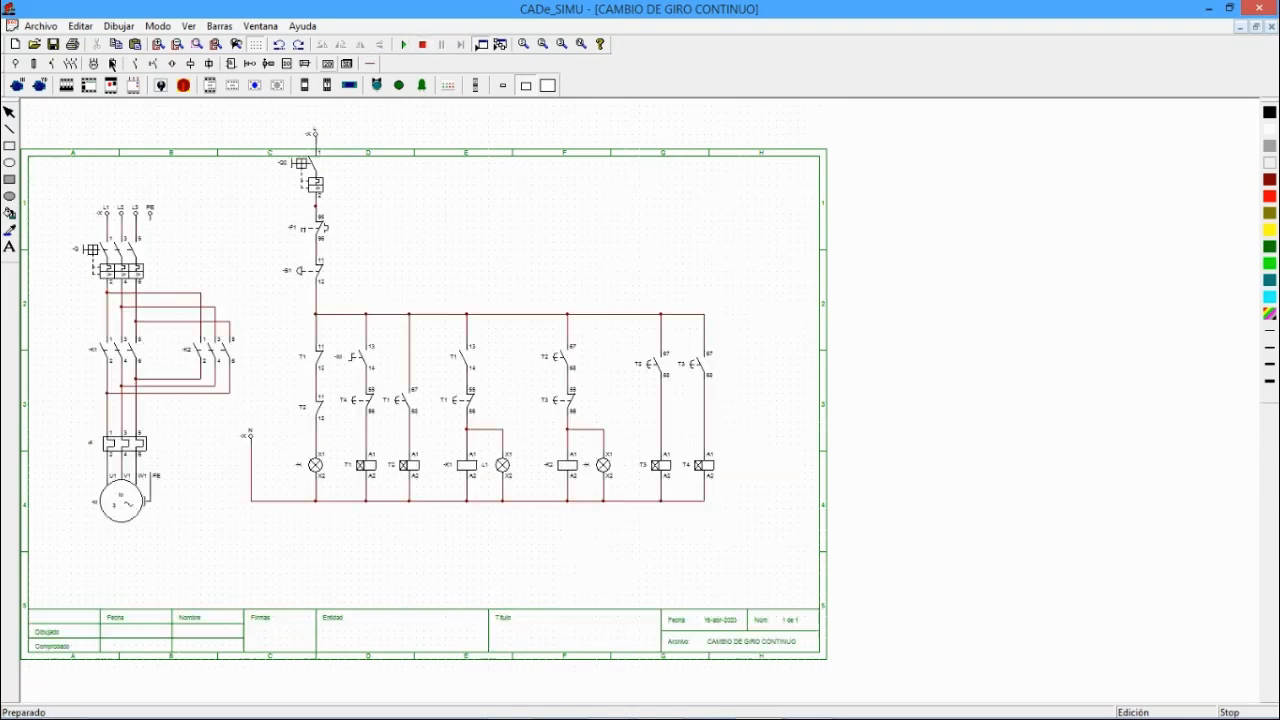
- Open the file CAMBIO DE GIRO CONTINUO3 from the ejemplos folder with all file types listed
left_click(41, 26)
left_click(55, 60)
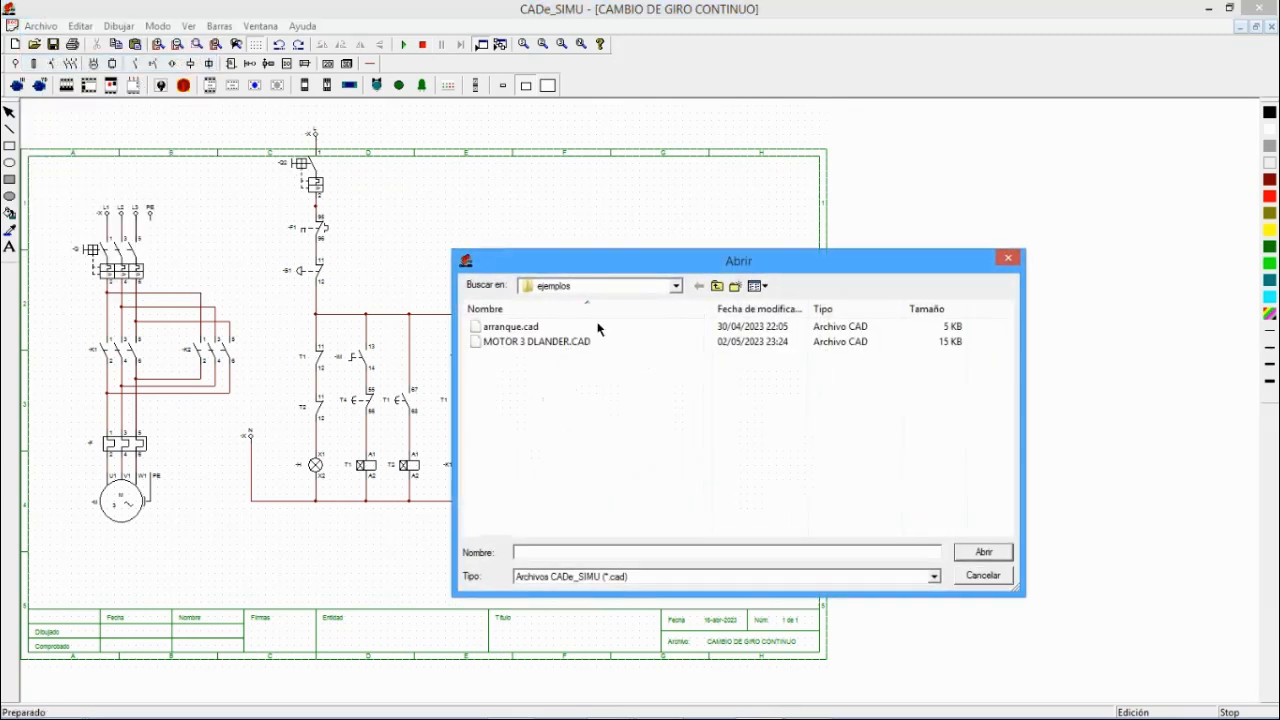
left_click(580, 577)
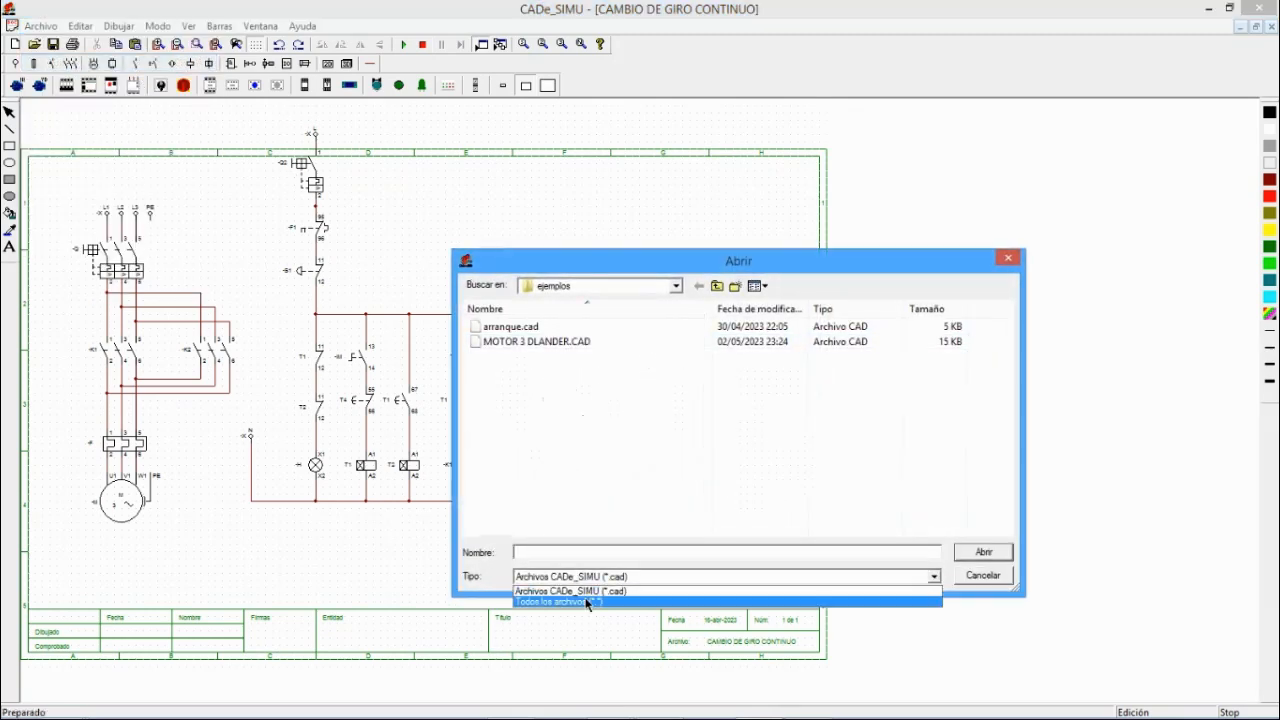
left_click(587, 604)
left_click_drag(1006, 360, 1014, 395)
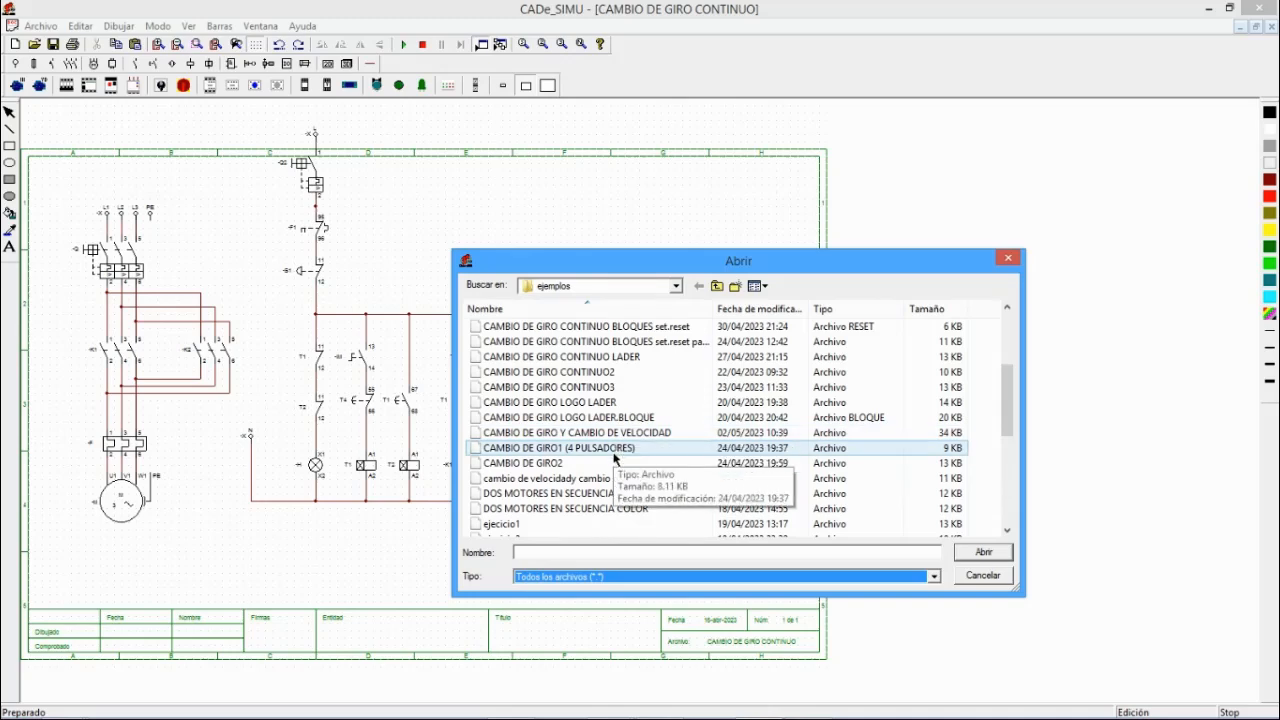
scroll(1007, 412, "up", 1)
left_click_drag(1007, 410, 985, 437)
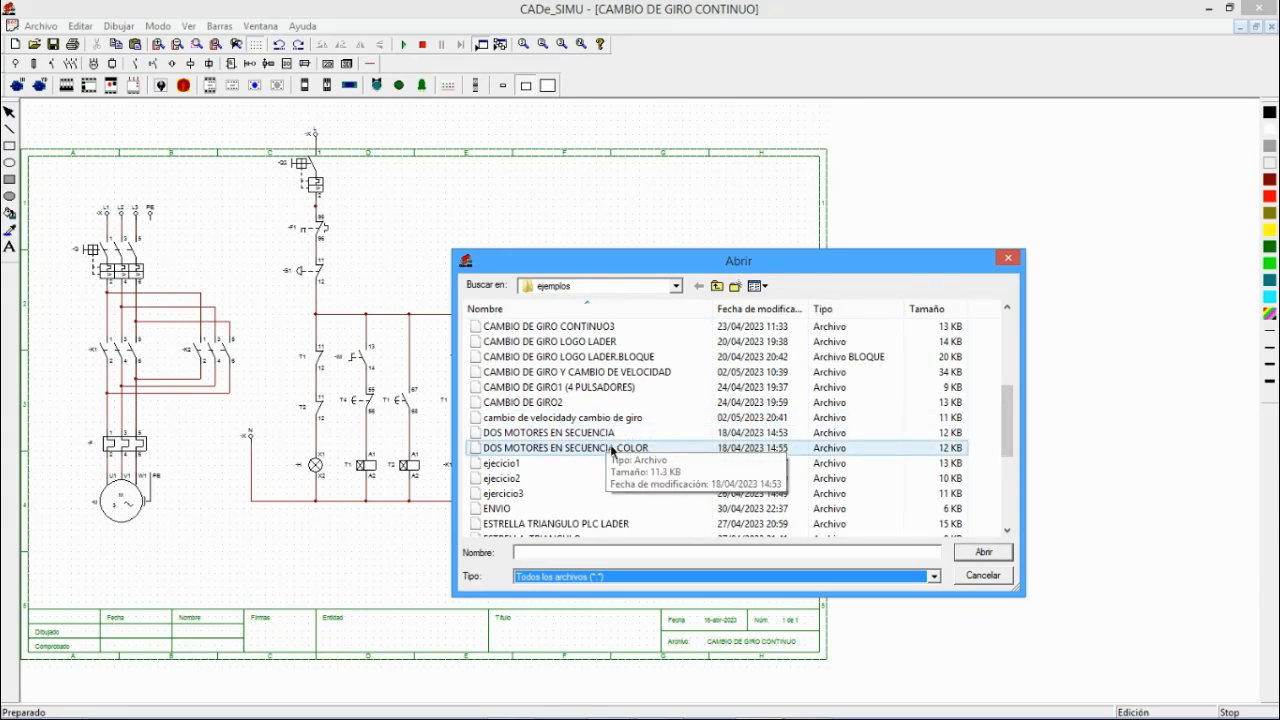
left_click_drag(1003, 434, 1009, 402)
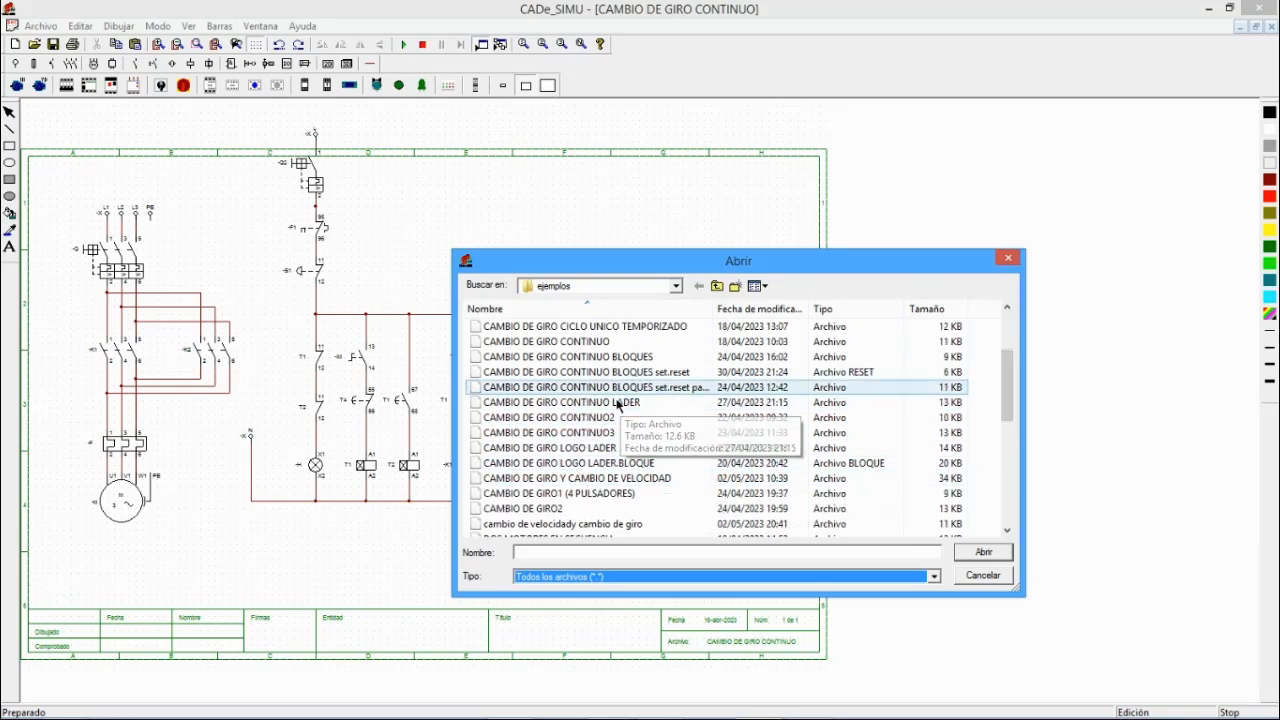
left_click(615, 433)
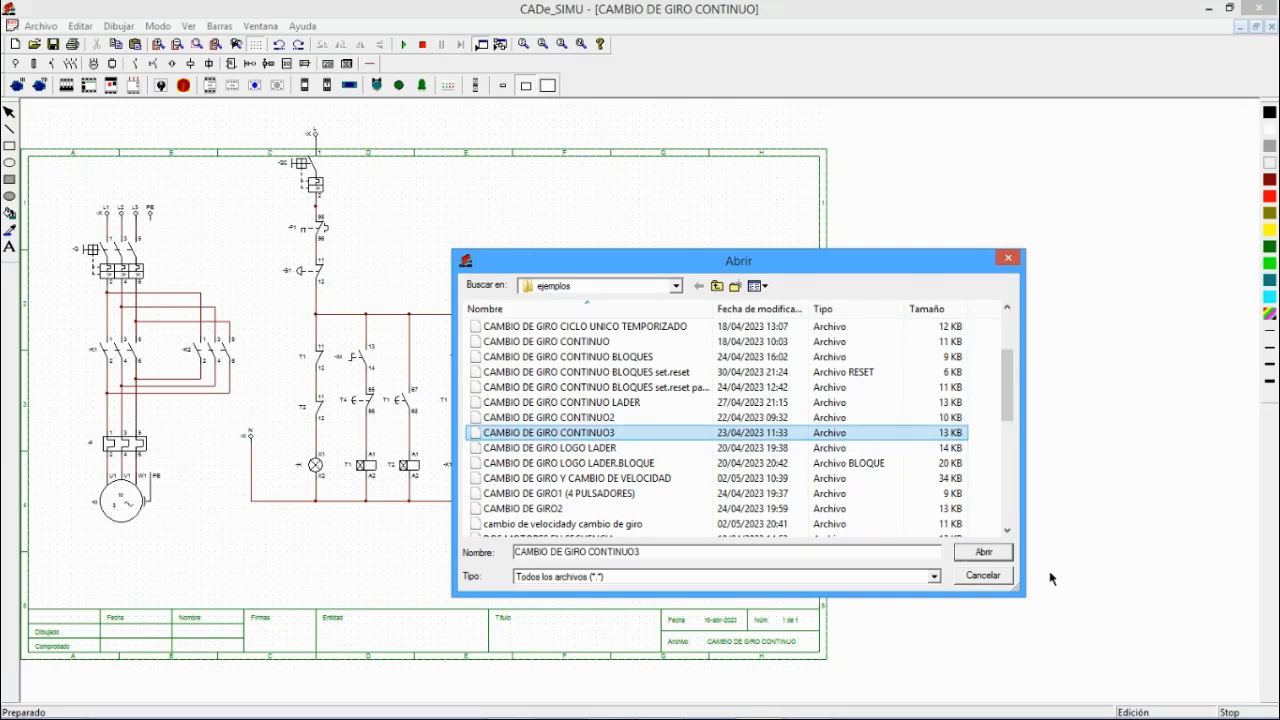
left_click(983, 552)
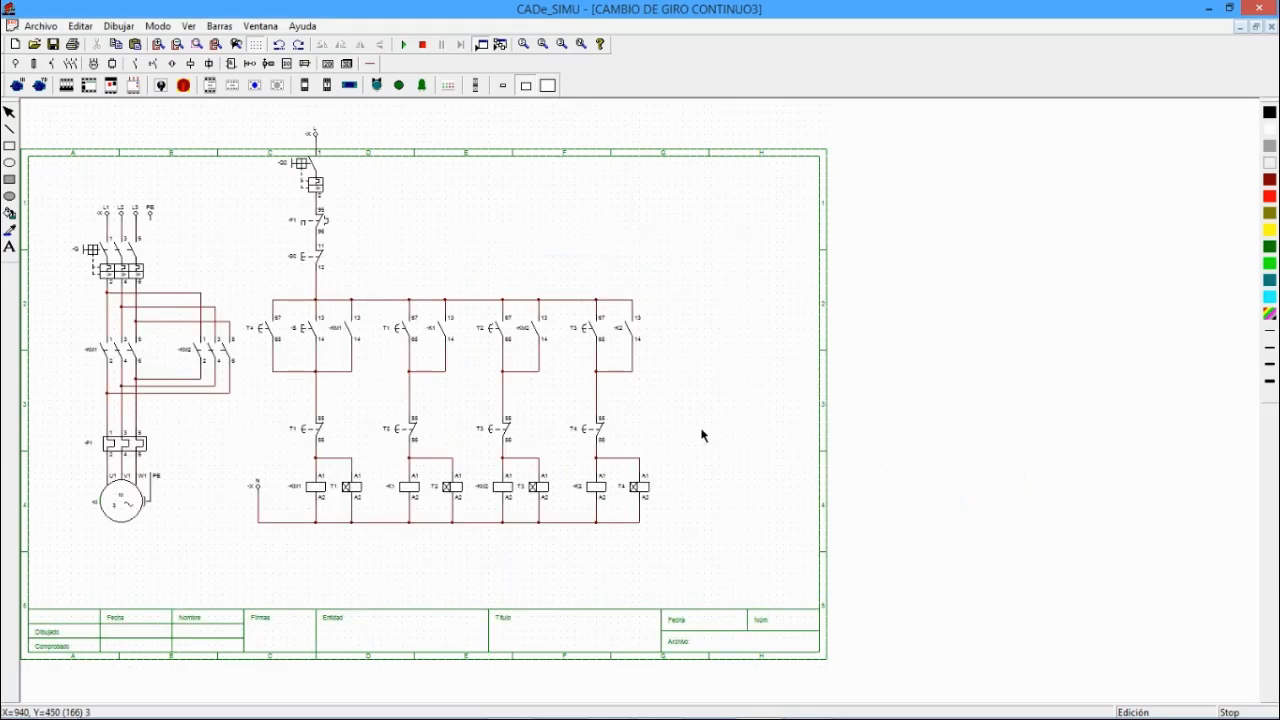
- Simulate the circuit by closing the control and motor switches and actuating start button S, and stop the simulation
left_click(403, 44)
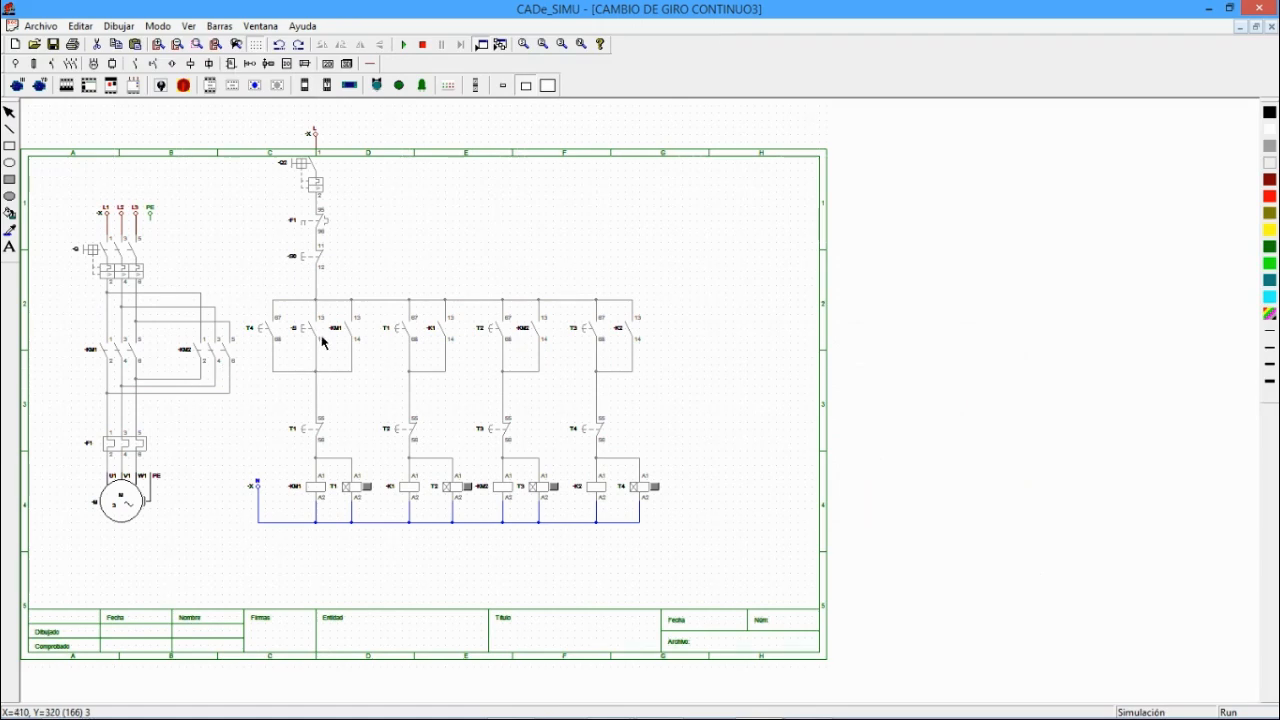
left_click(316, 194)
left_click(128, 264)
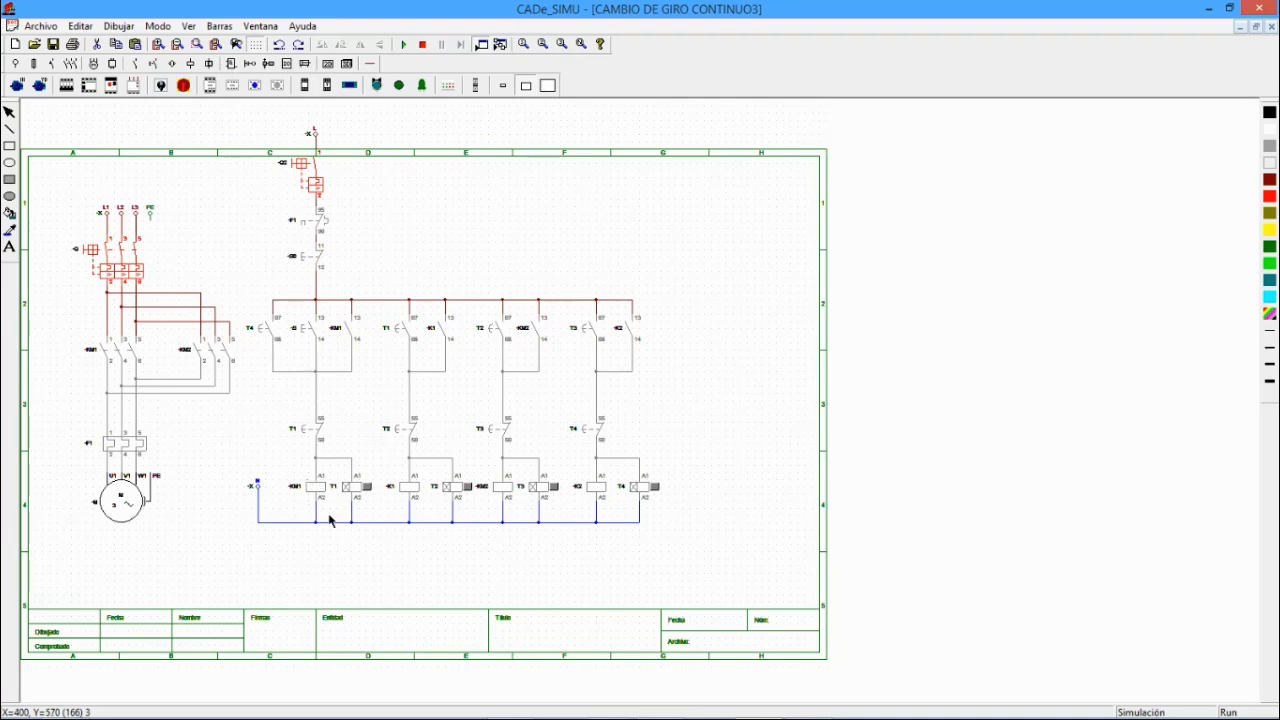
left_click(307, 316)
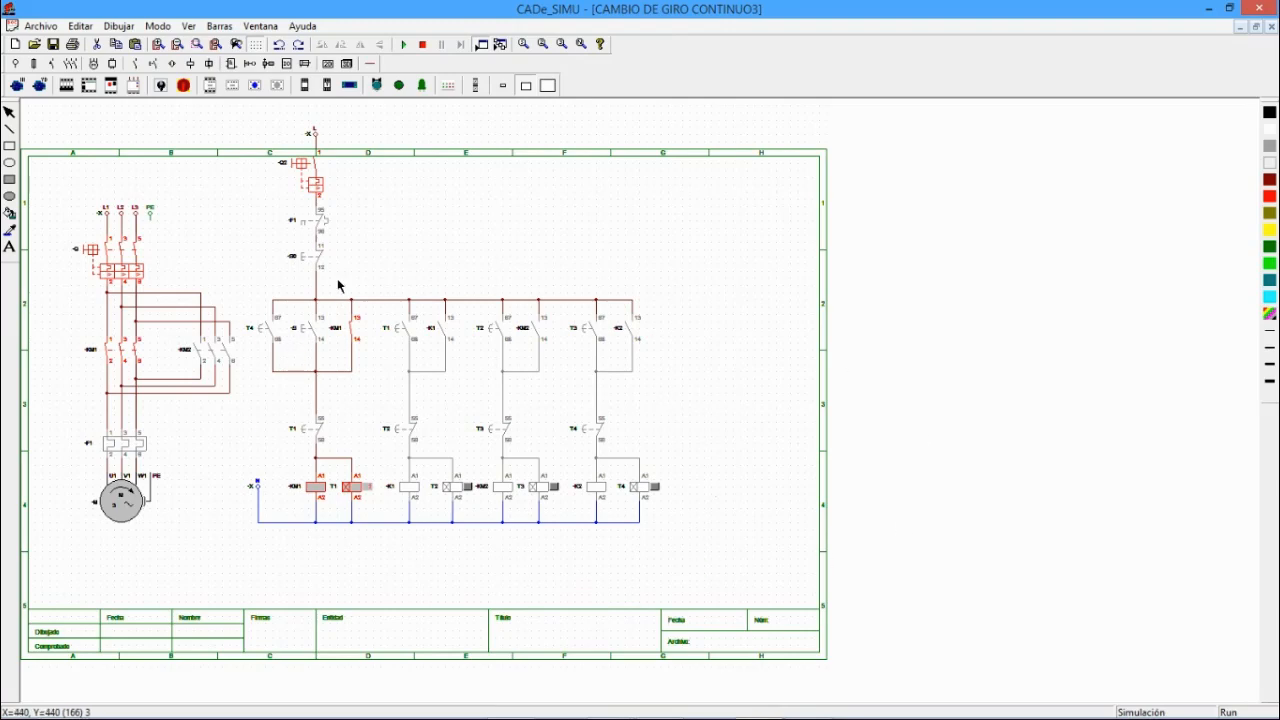
left_click(422, 44)
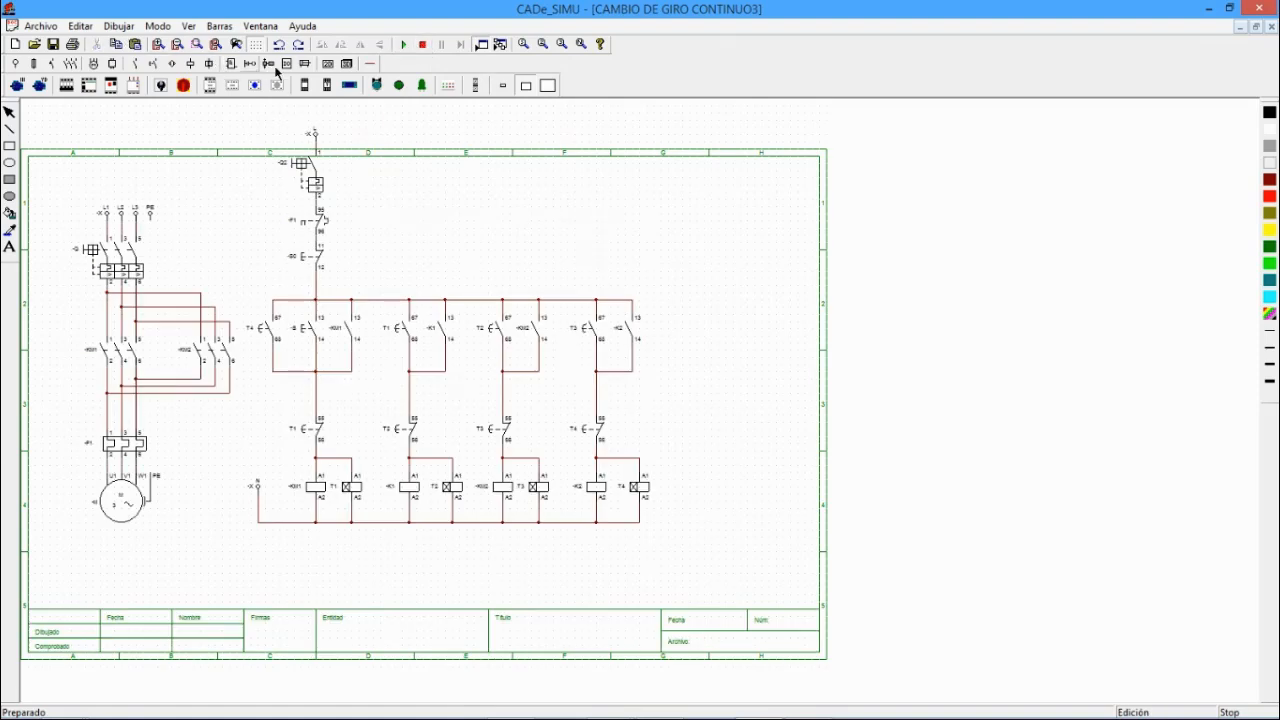
- Place a pulse counter in the free area beyond the K2 contact branch and shift it slightly upward
left_click(229, 64)
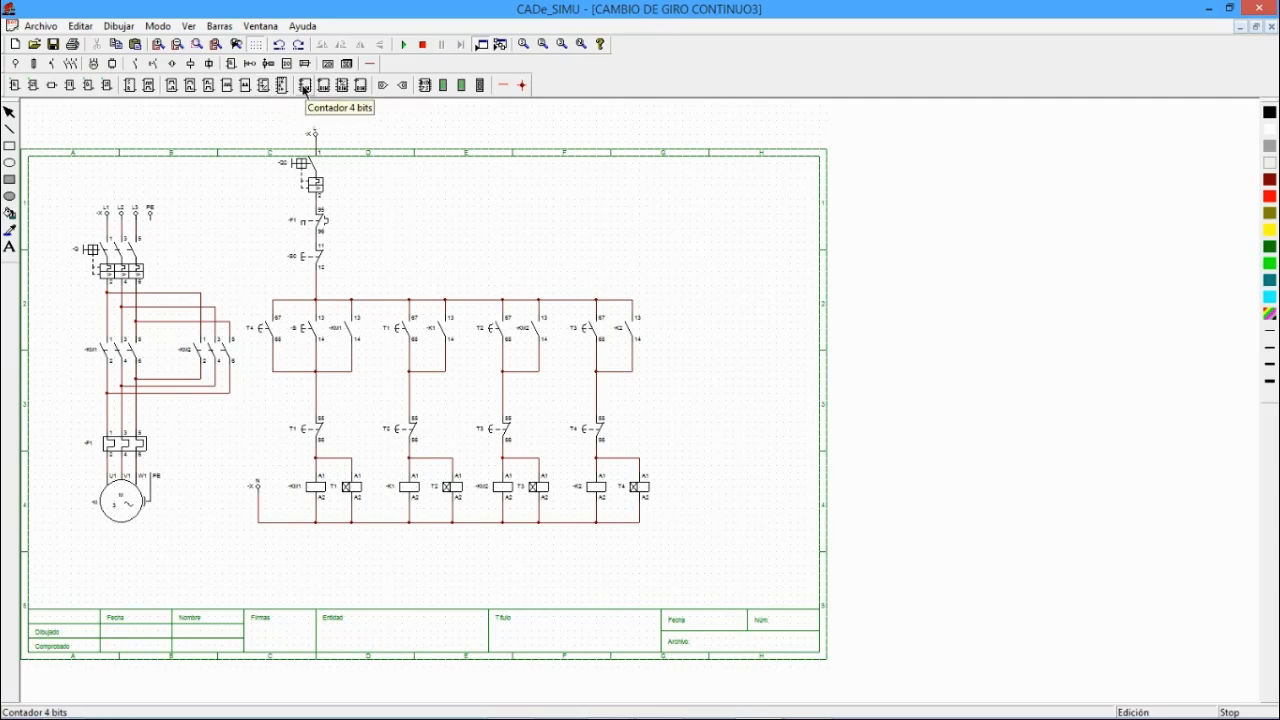
left_click(247, 89)
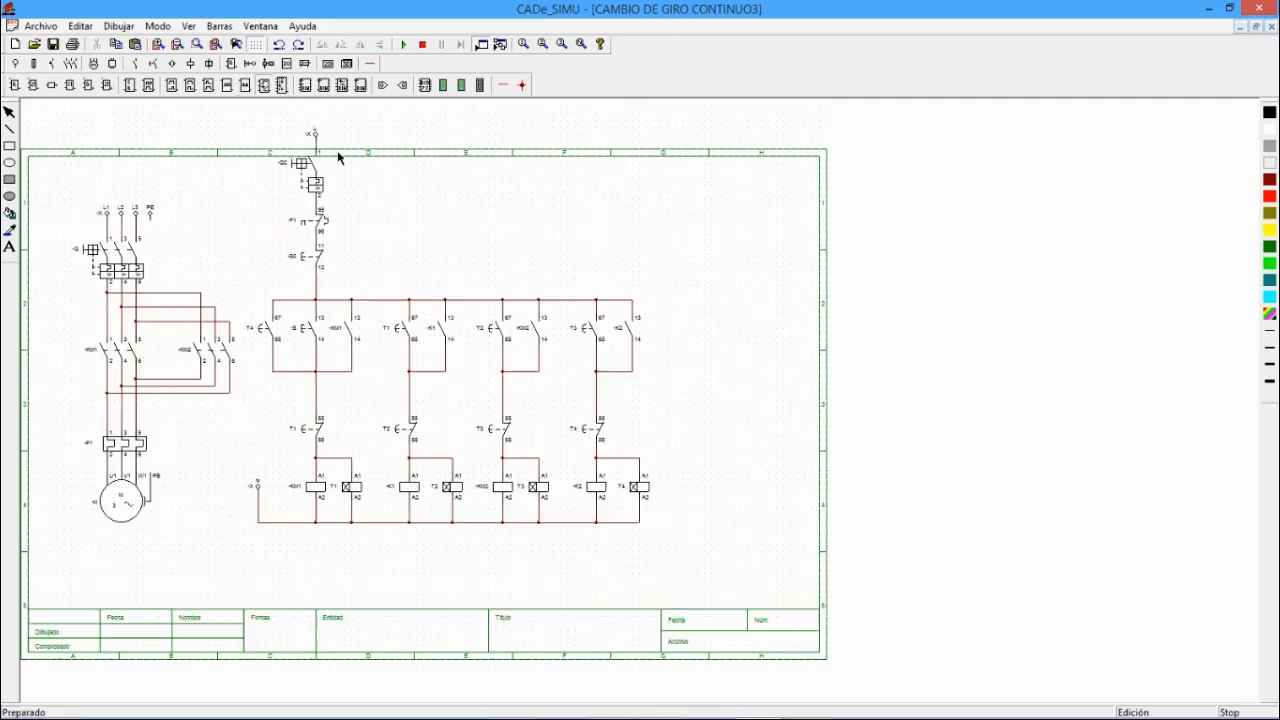
left_click(727, 343)
left_click(756, 467)
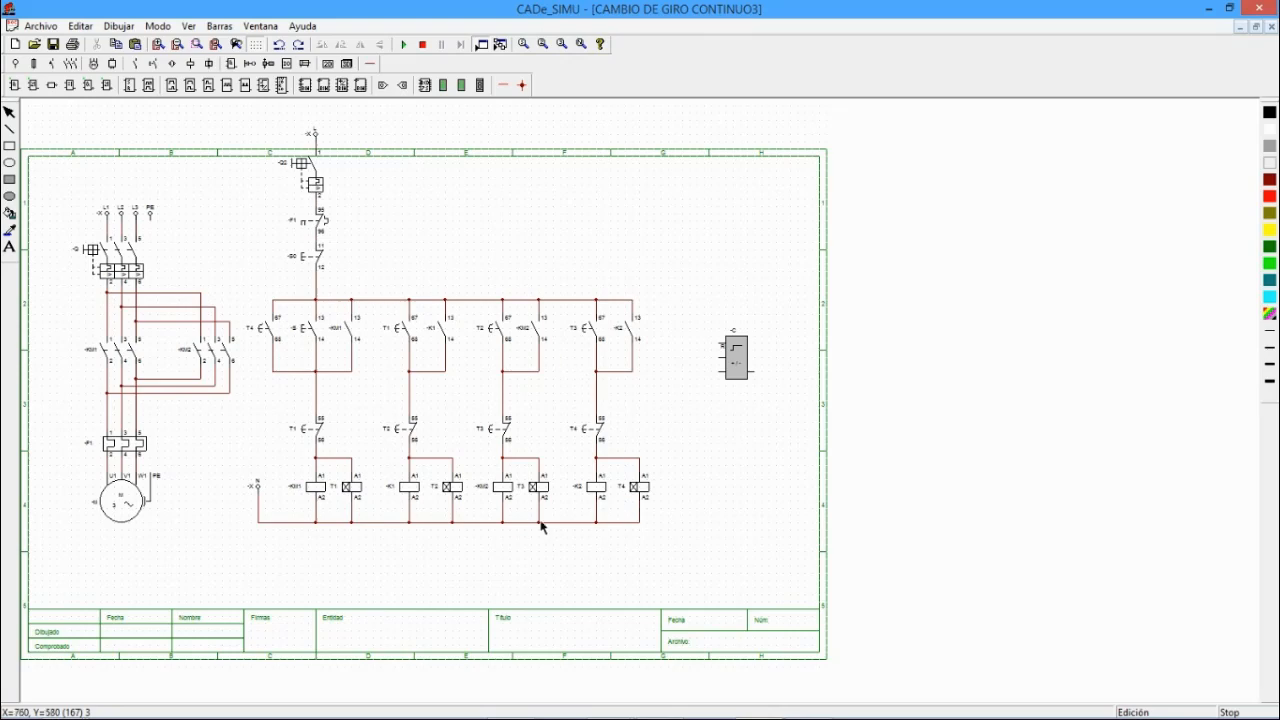
left_click_drag(740, 358, 740, 342)
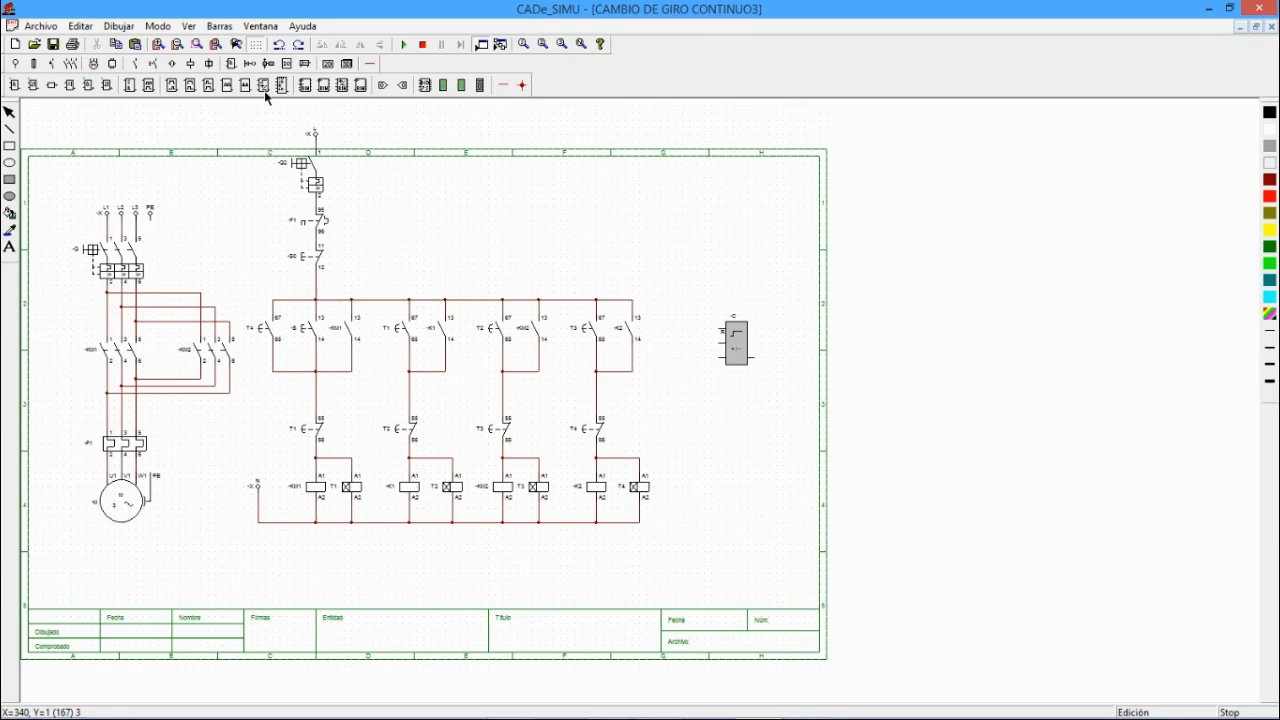
- Wire the node below the T3 and K2 contacts to the counter's pulse input, moving the counter closer to the branch
left_click(370, 63)
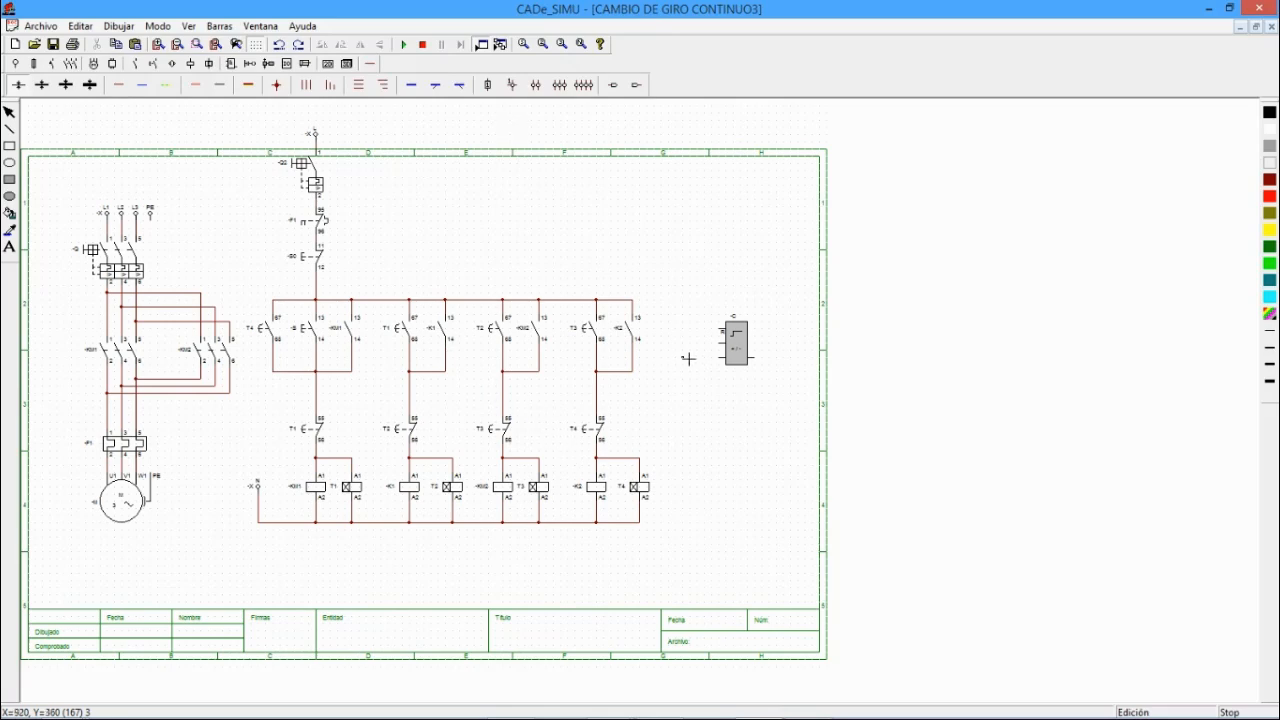
left_click_drag(633, 372, 702, 382)
left_click(737, 354)
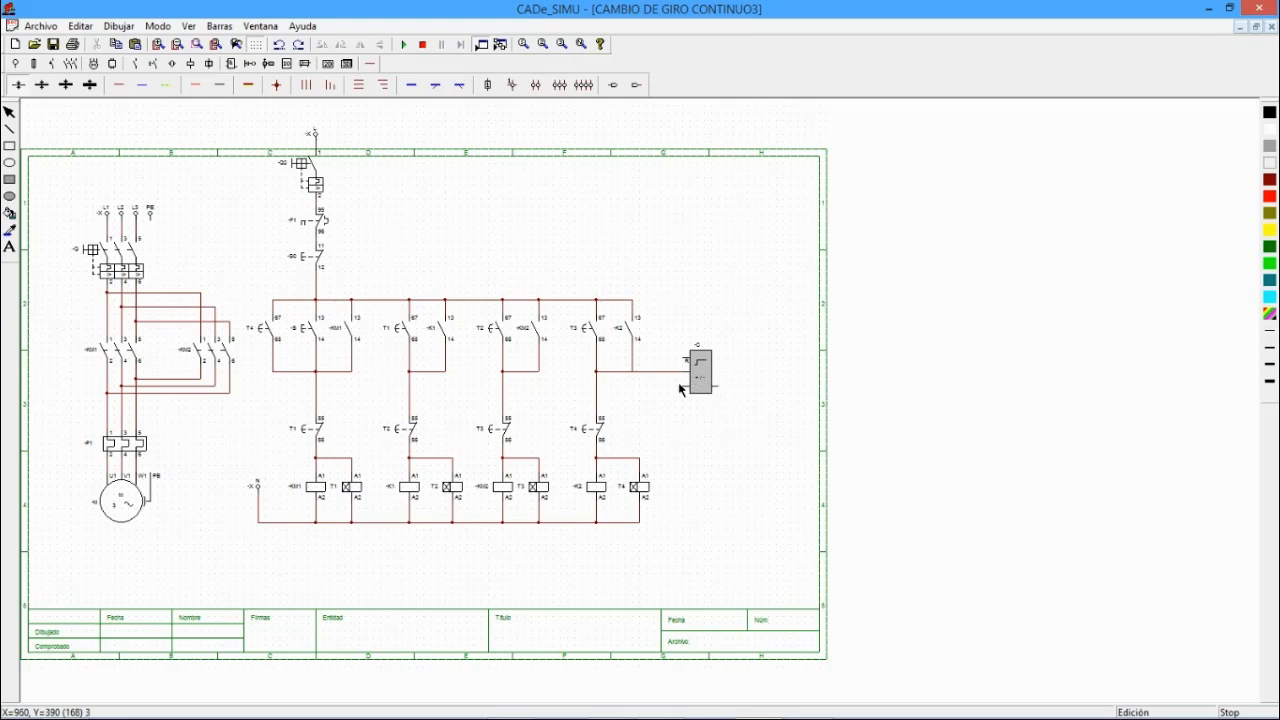
- Add a relay coil K below the counter and wire it between the counter's output and the neutral line at T4
left_click(190, 63)
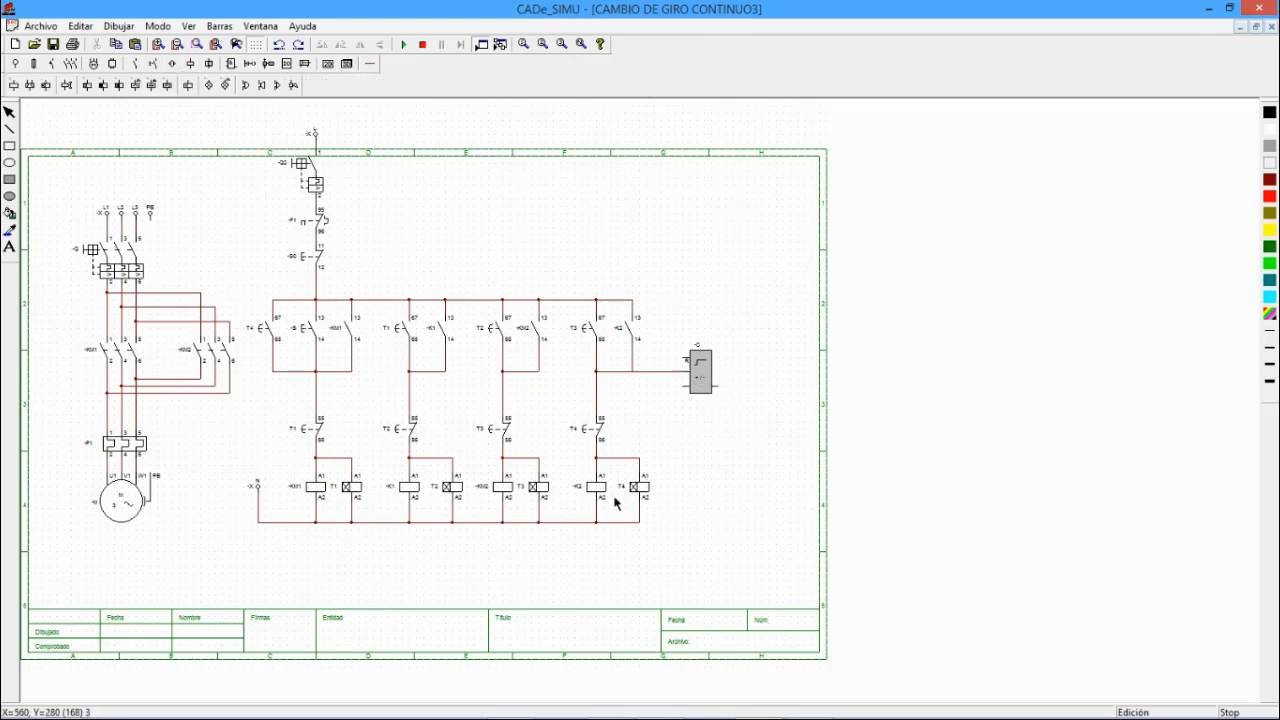
left_click(16, 88)
left_click(748, 455)
left_click(751, 449)
left_click(369, 63)
left_click(119, 85)
left_click(716, 386)
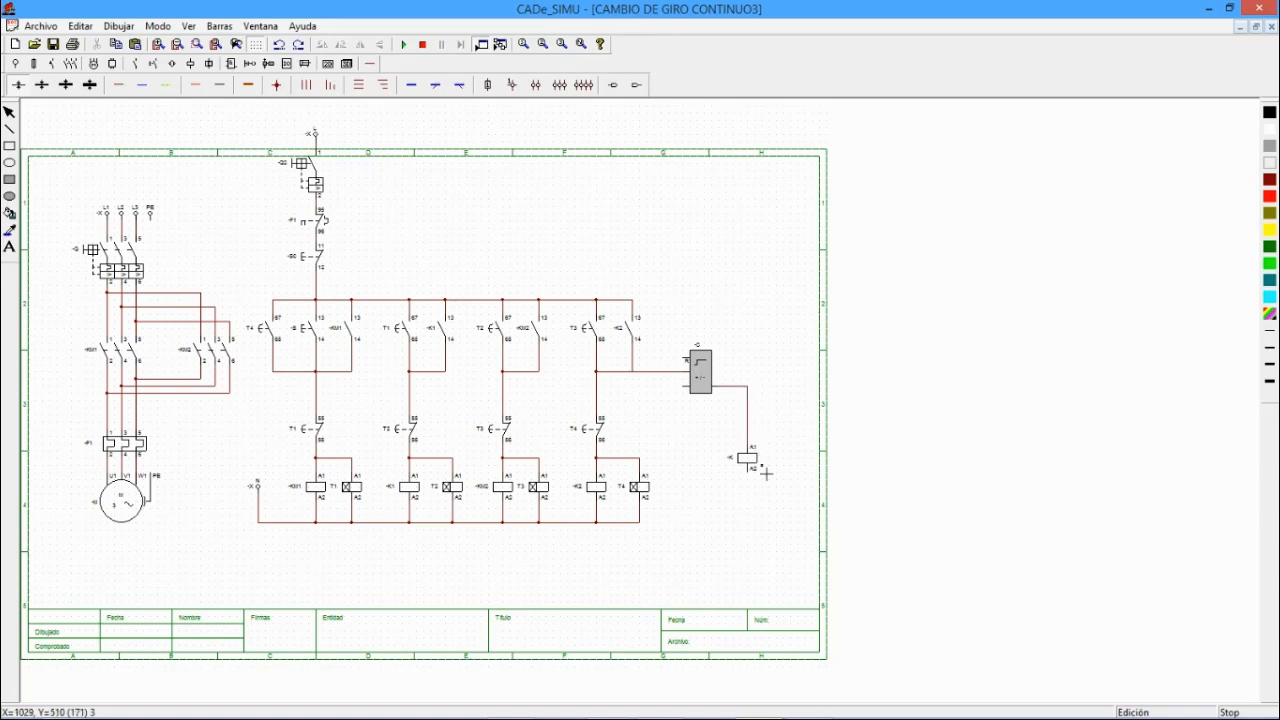
left_click(750, 522)
left_click(642, 524)
- Set the pulse counter's connection limit (Límite de conexión) to 3
double_click(700, 368)
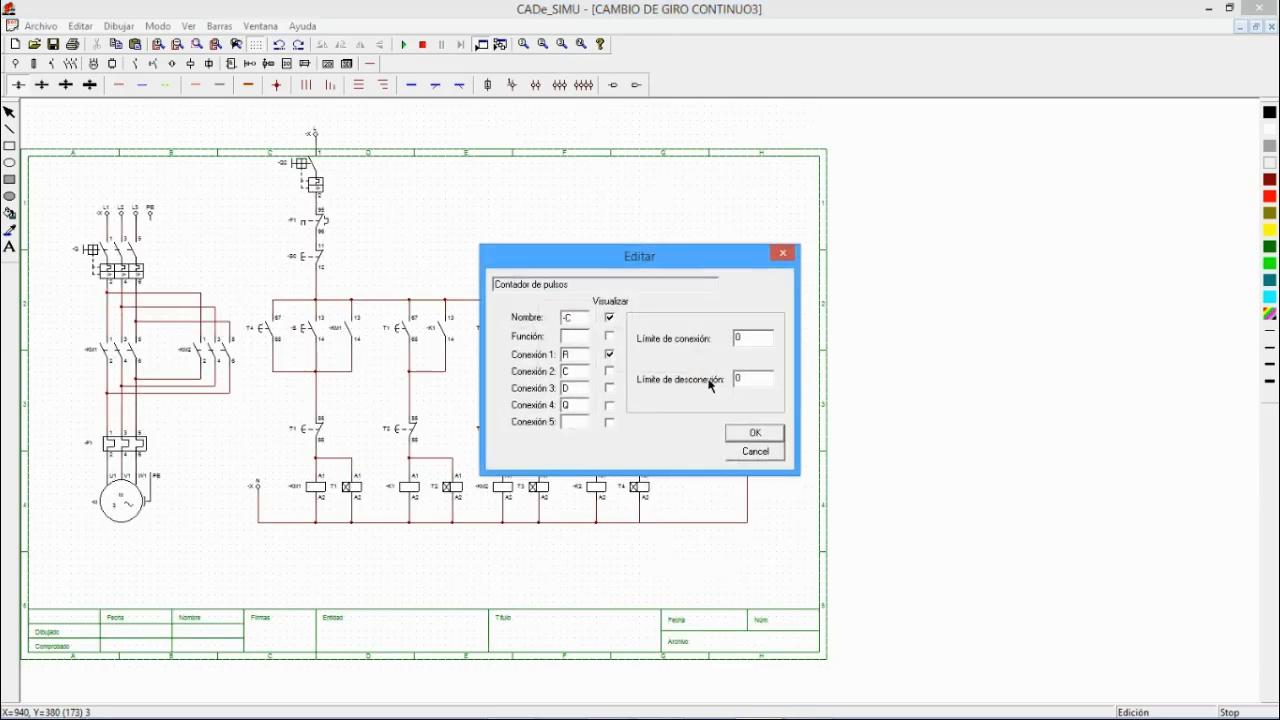
double_click(739, 339)
type("3")
left_click(756, 432)
left_click(706, 503)
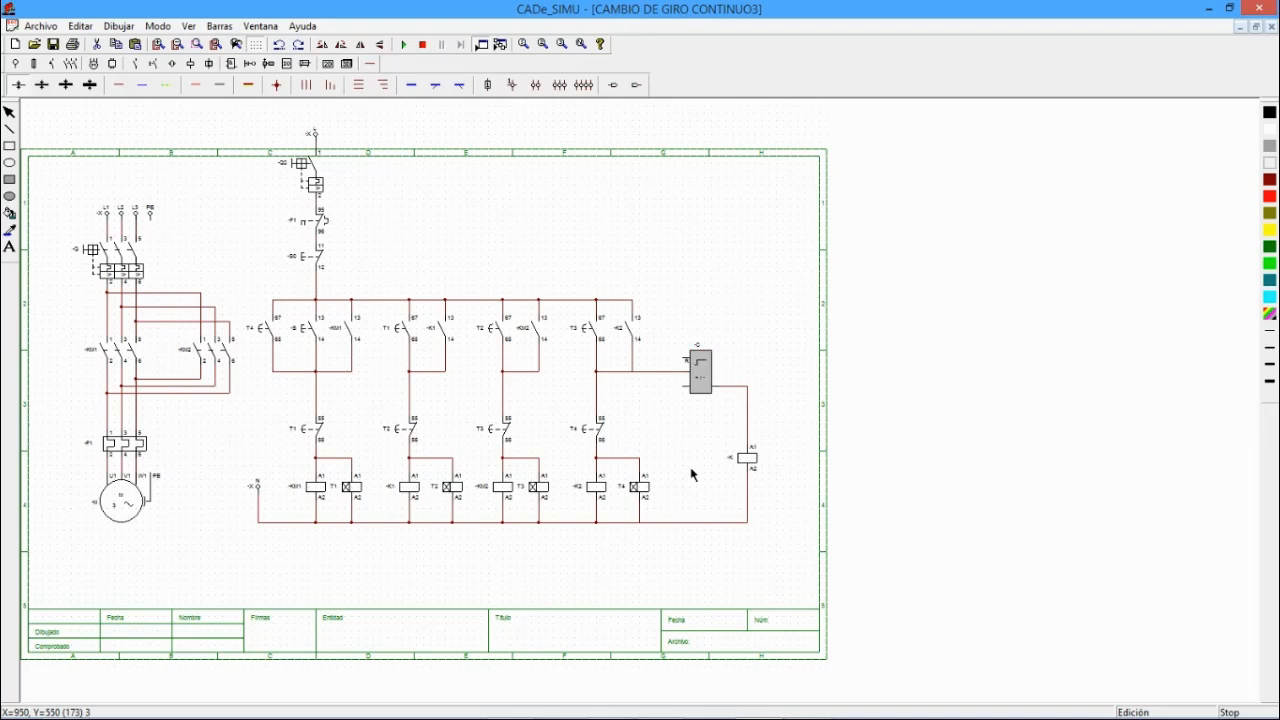
- Simulate the circuit with the counter added, closing both switches and actuating S, and stop the simulation
left_click(405, 45)
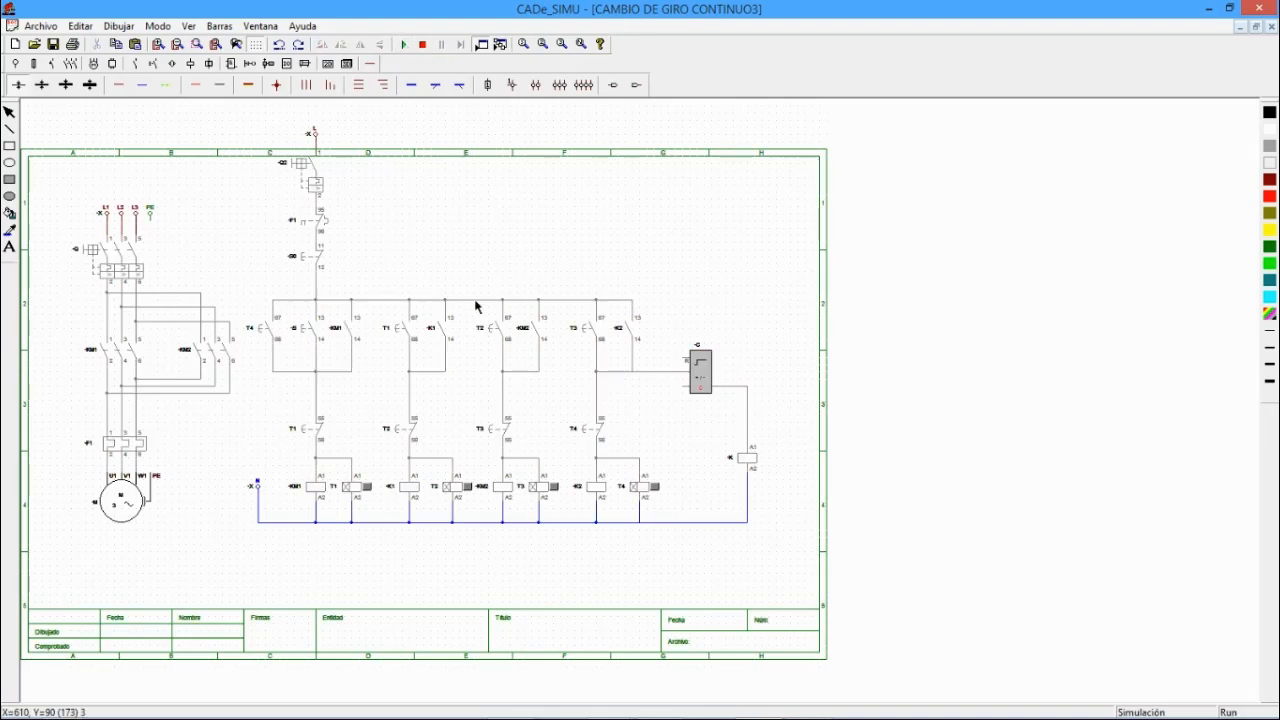
left_click(303, 334)
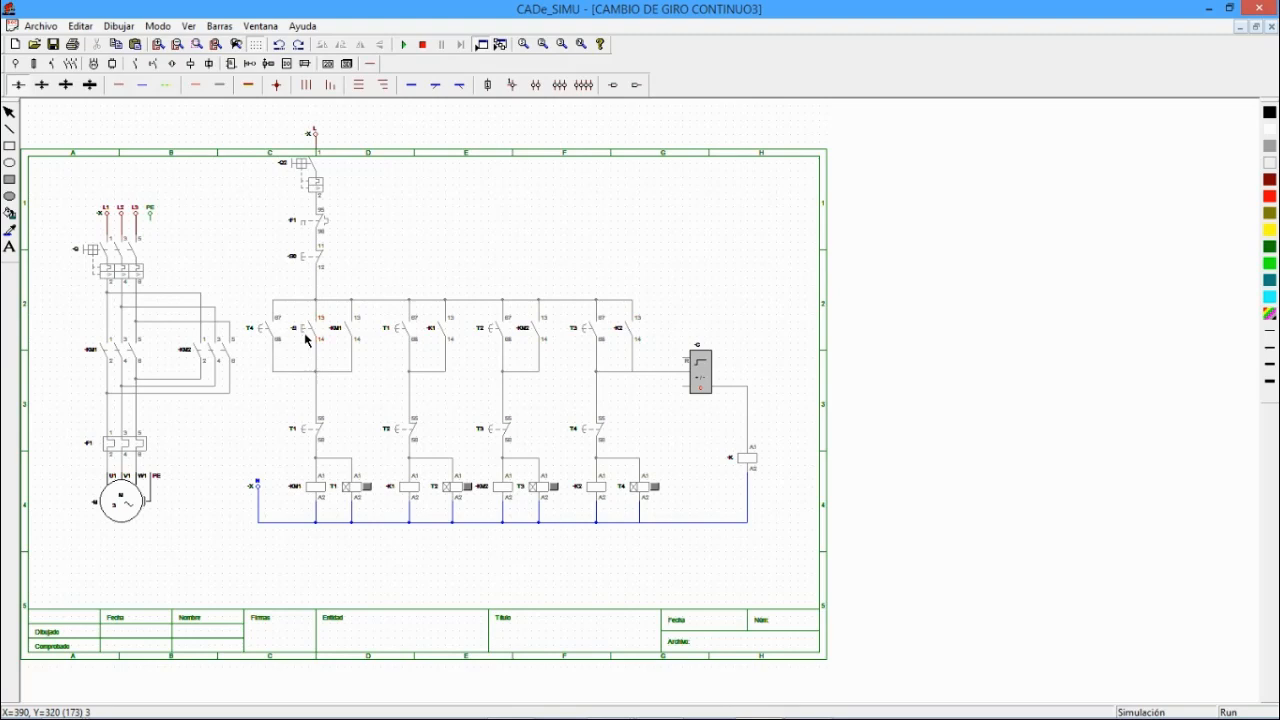
left_click(313, 186)
left_click(124, 267)
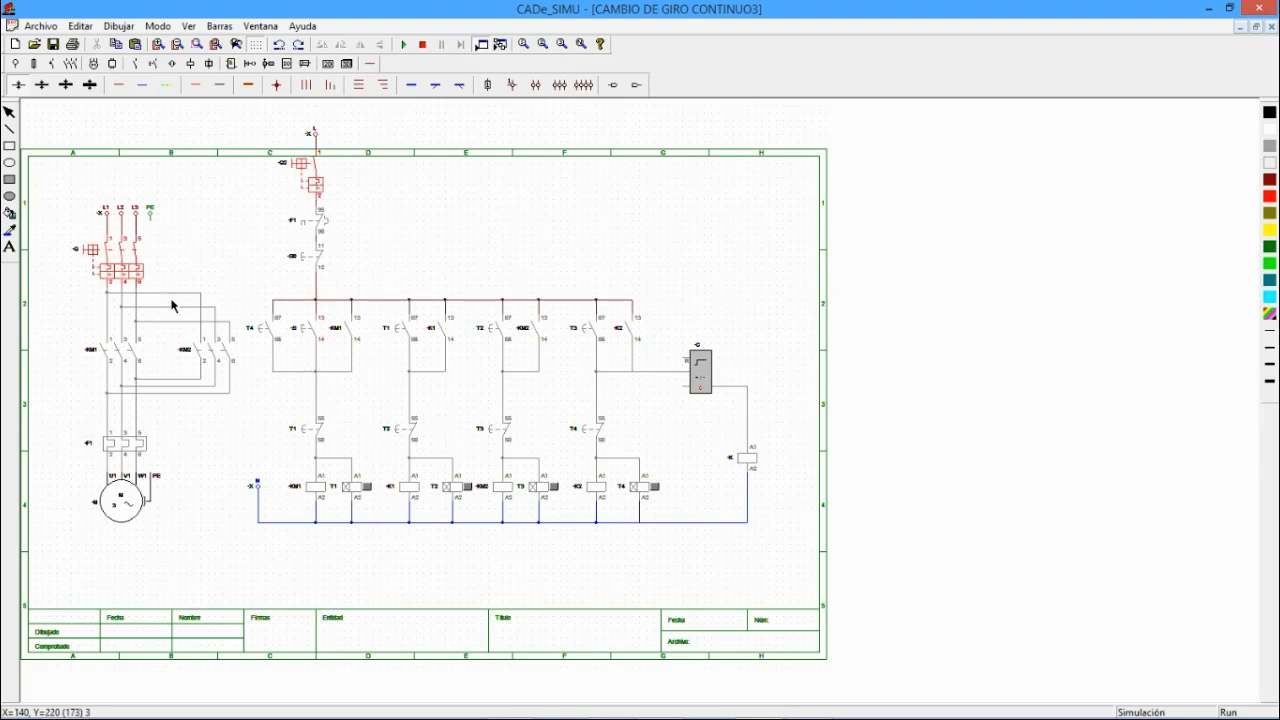
left_click(303, 335)
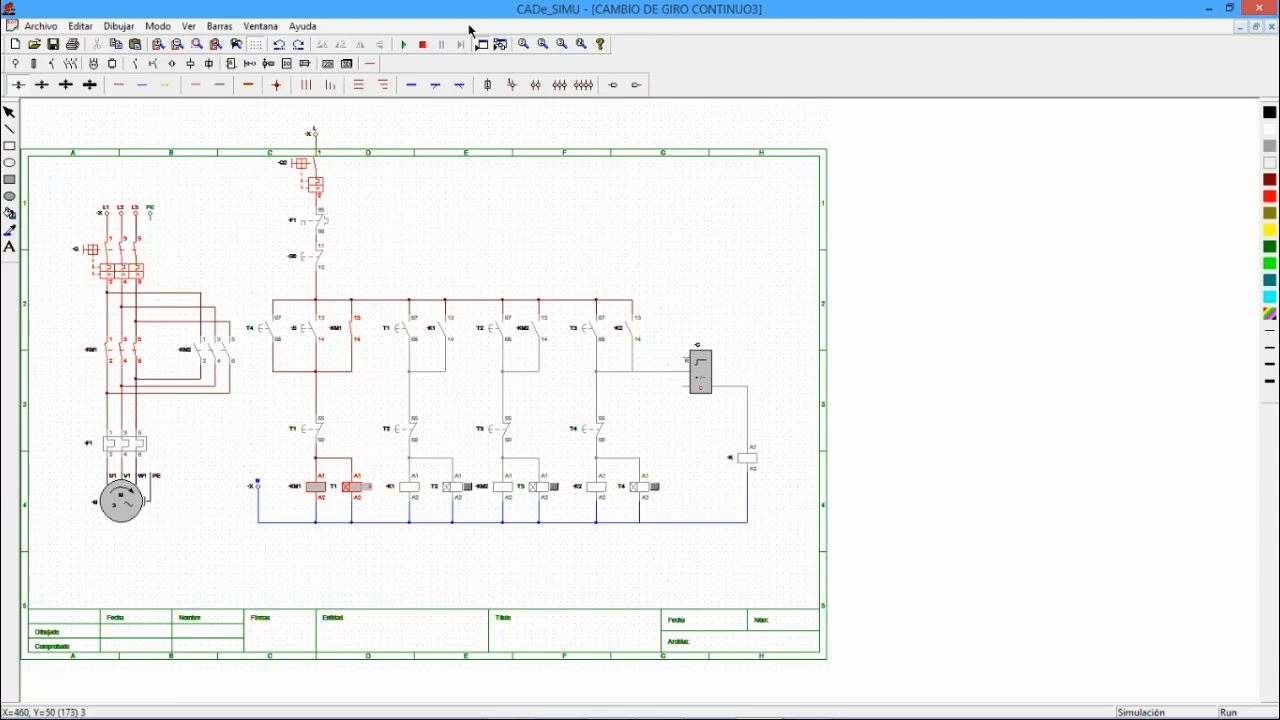
left_click(423, 45)
- Set timer T1's delay to 2 seconds and check the delay settings of timers T2 and T3
double_click(350, 487)
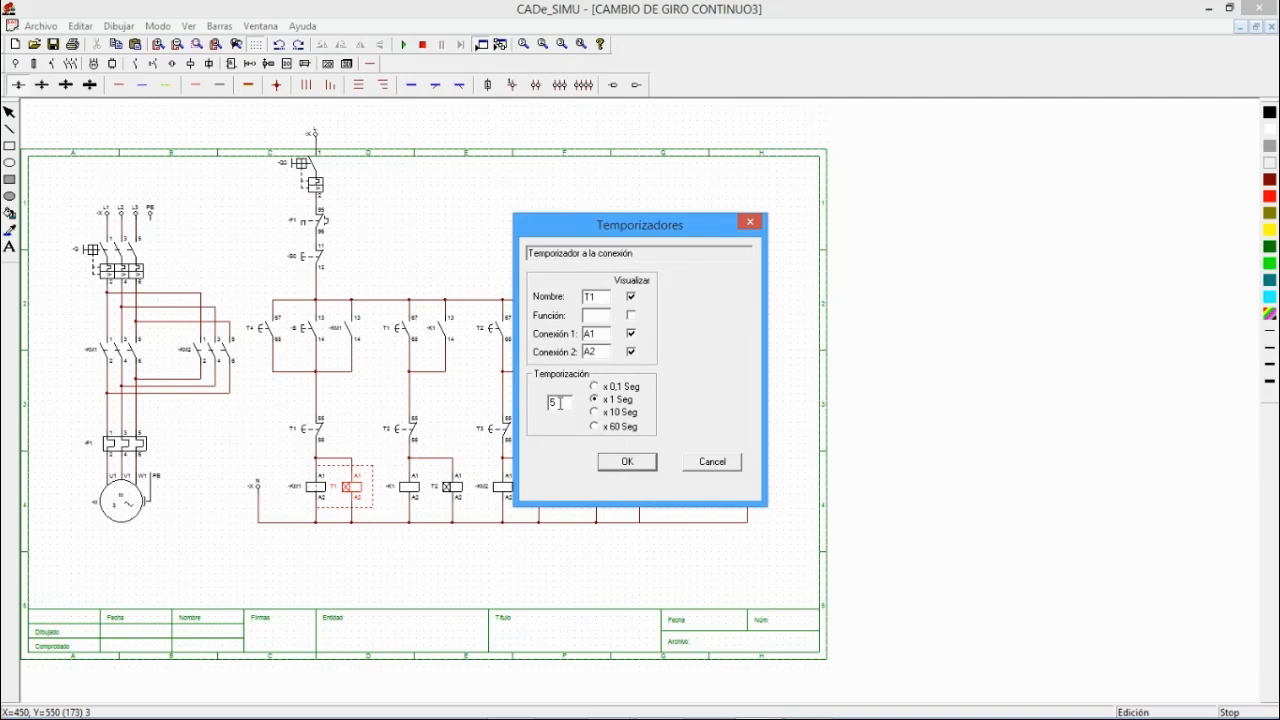
type("2")
left_click(627, 462)
double_click(452, 487)
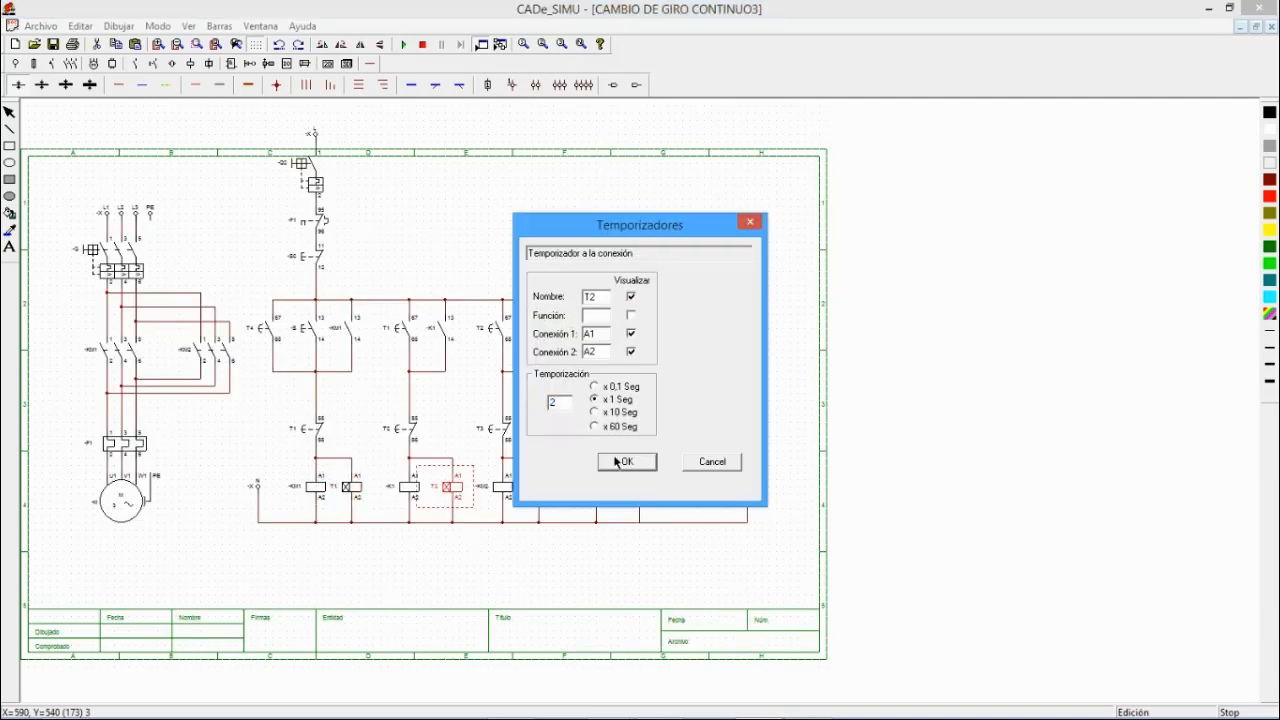
left_click(618, 463)
double_click(538, 487)
left_click(627, 461)
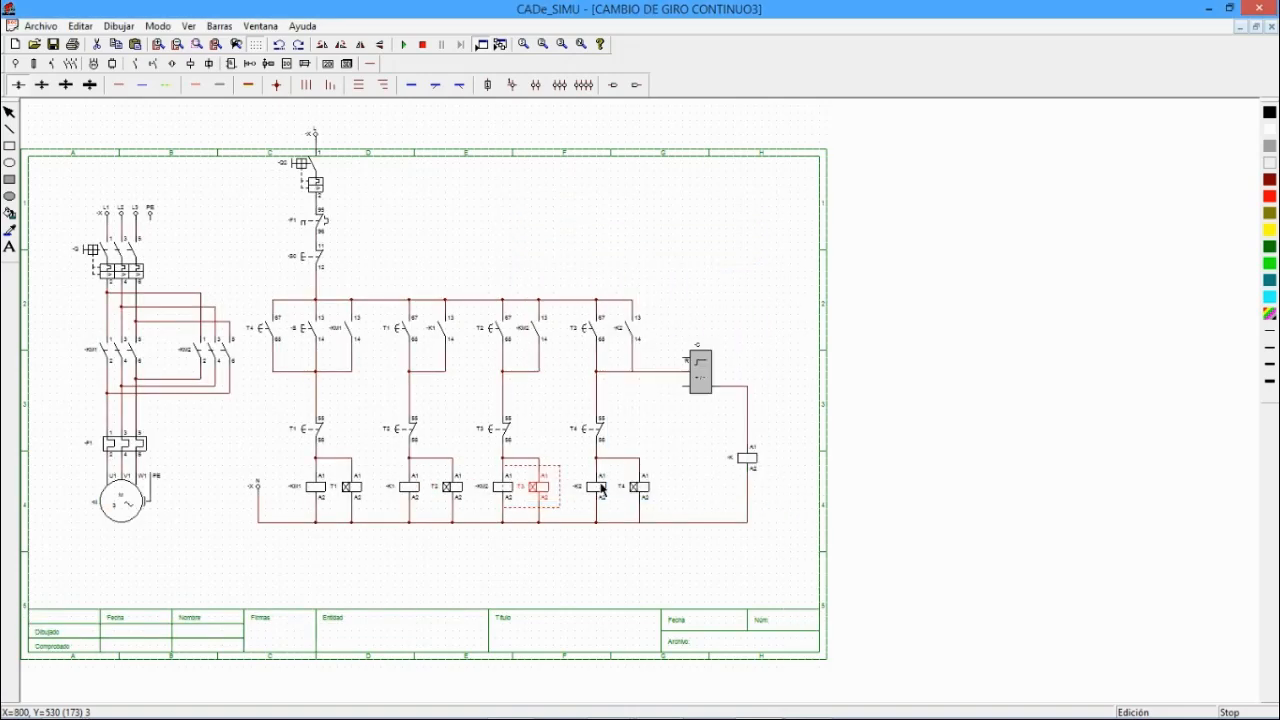
- Set timer T4's delay to 2 seconds
double_click(641, 487)
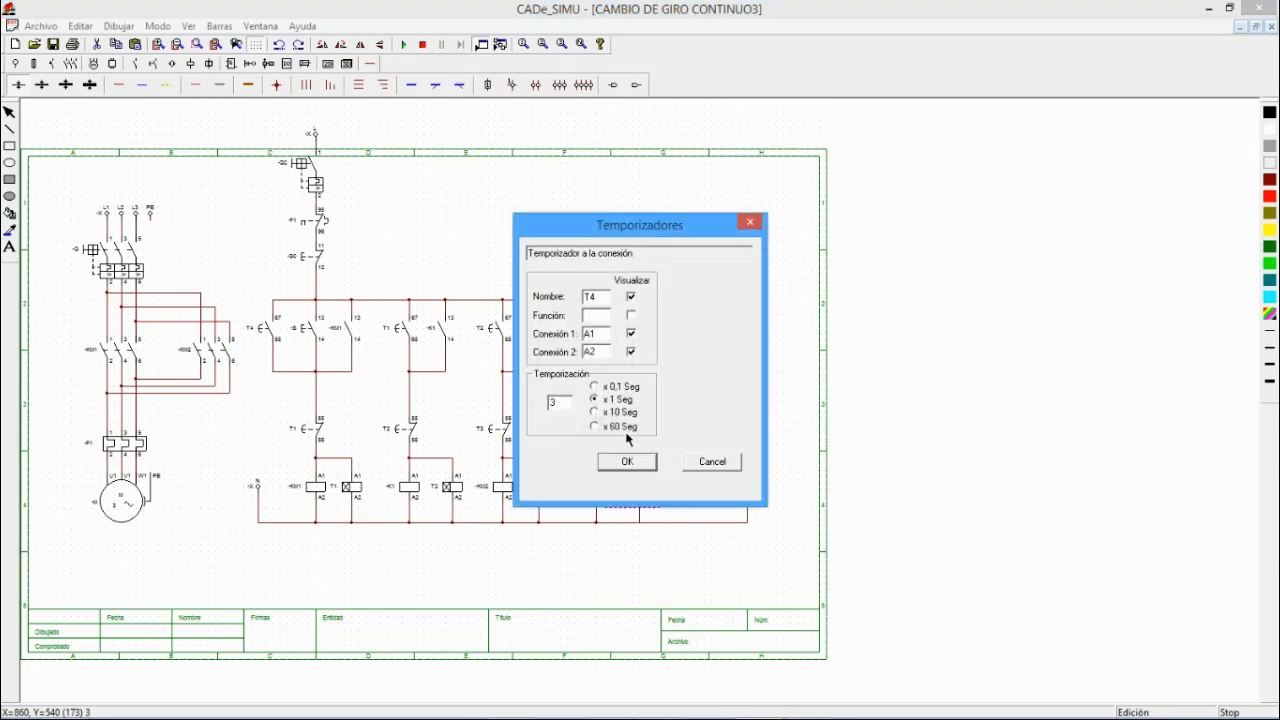
double_click(551, 403)
type("2")
left_click(629, 463)
left_click(658, 444)
- Test the counter with the shortened delays by closing both switches and actuating S in simulation, and stop the run
left_click(403, 44)
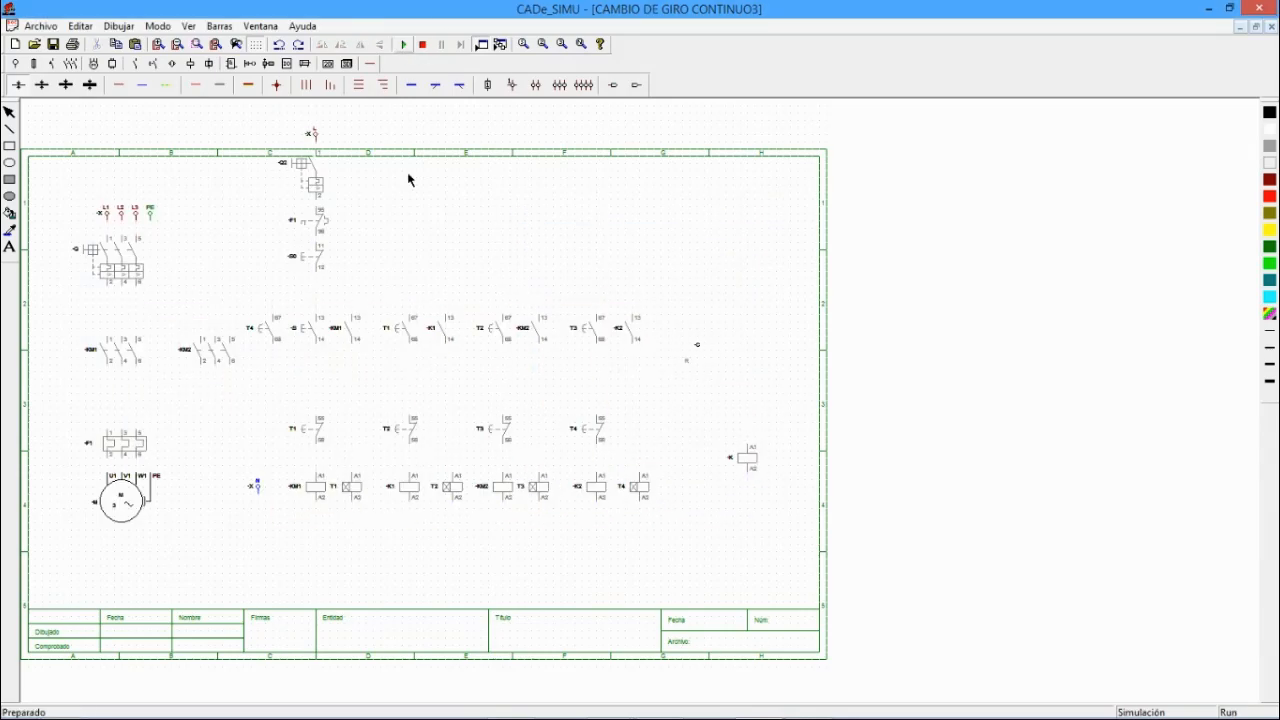
left_click(315, 185)
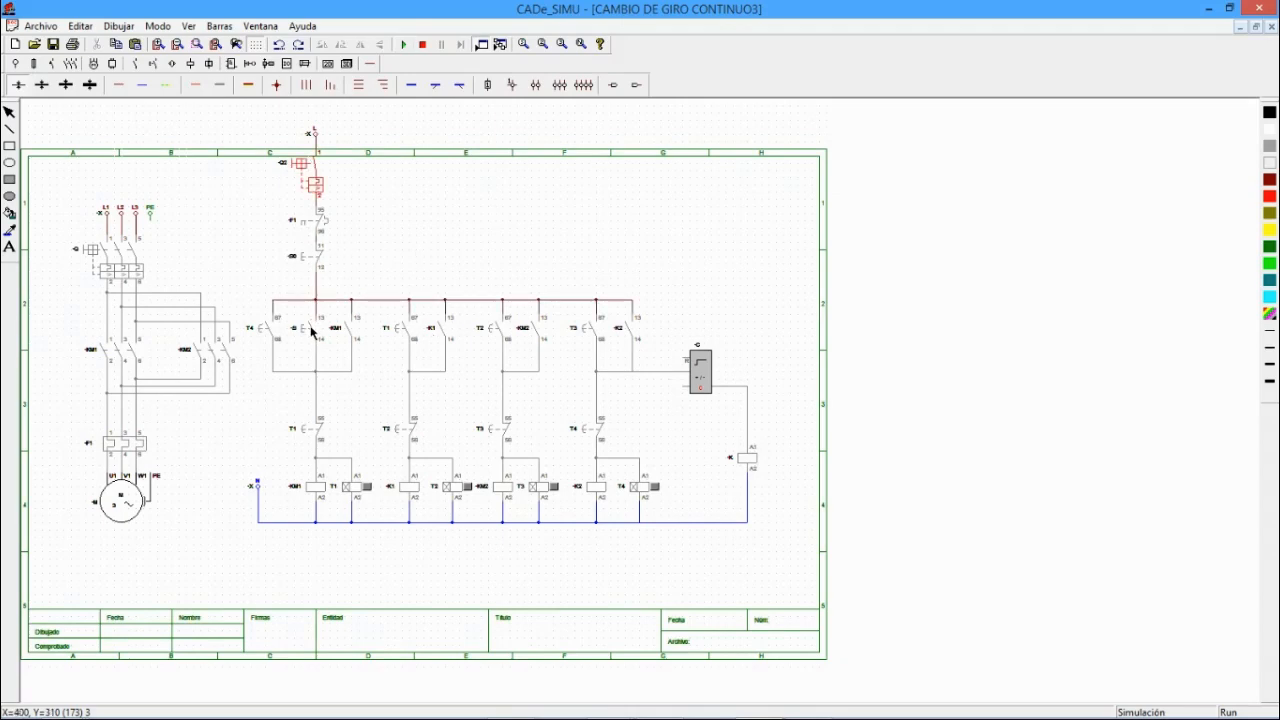
left_click(108, 267)
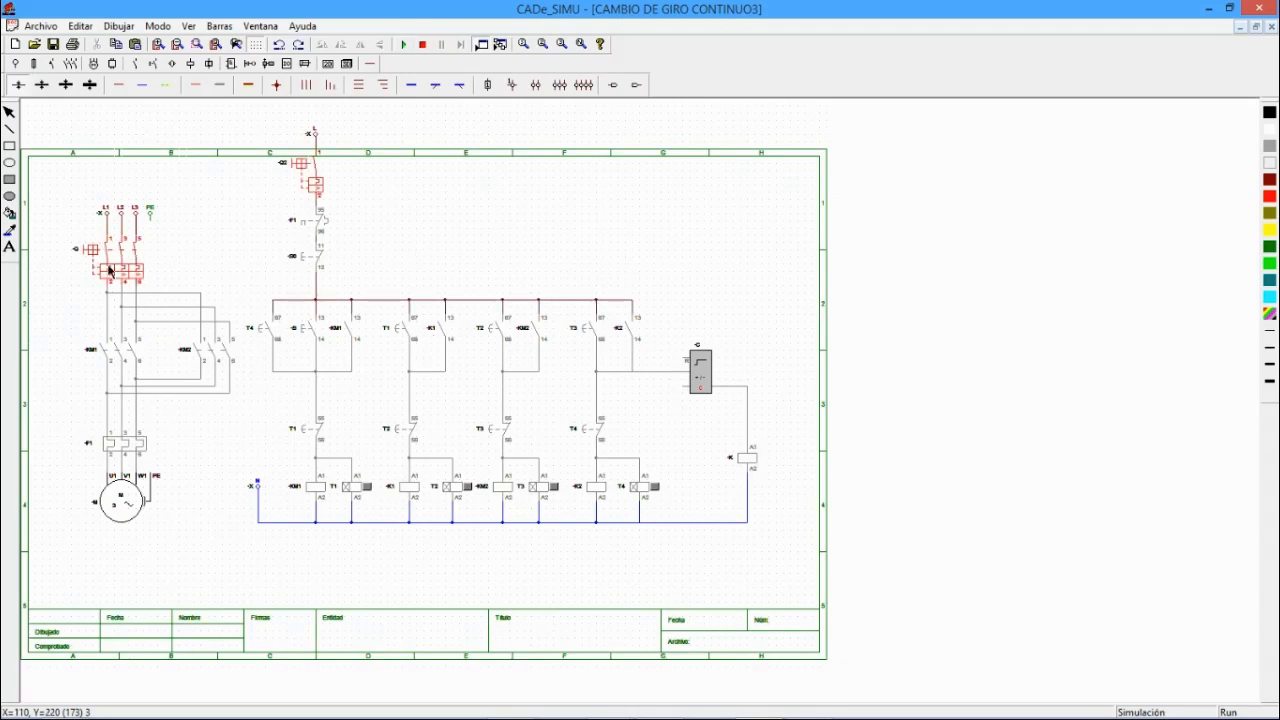
left_click(310, 332)
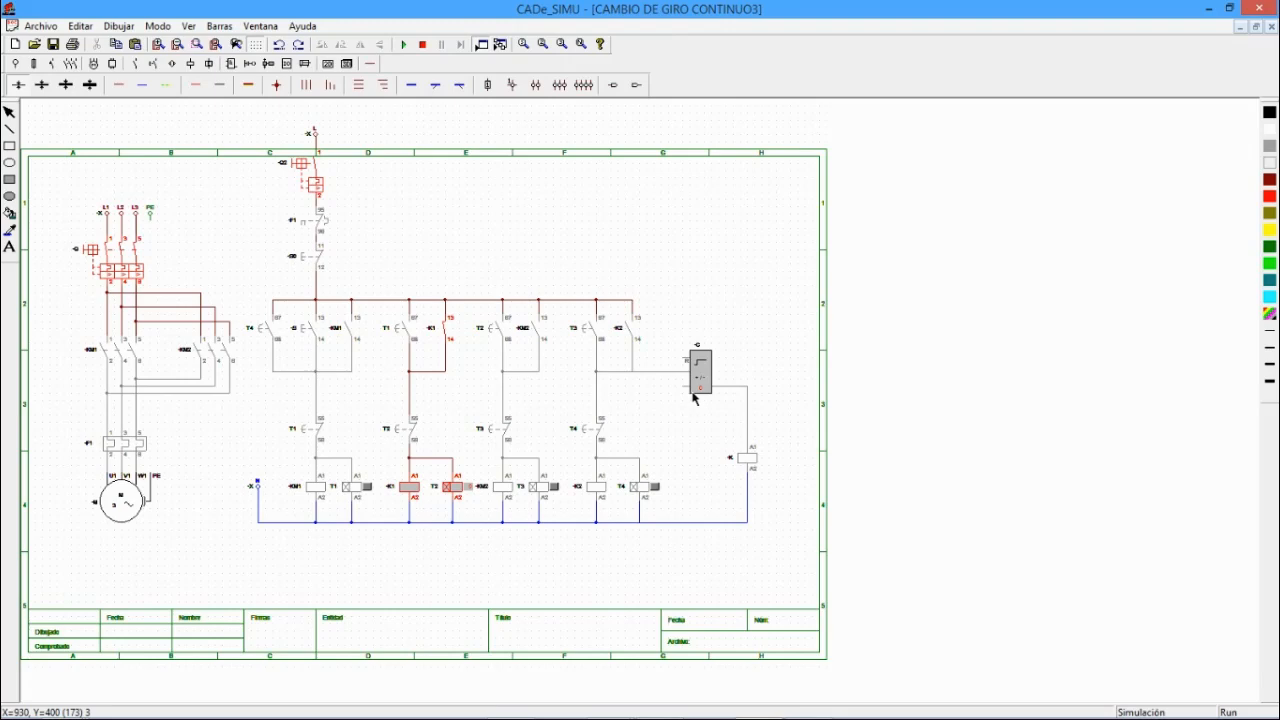
left_click(422, 45)
mouse_move(701, 392)
left_mouse_down()
mouse_move(716, 383)
mouse_move(700, 394)
left_mouse_up()
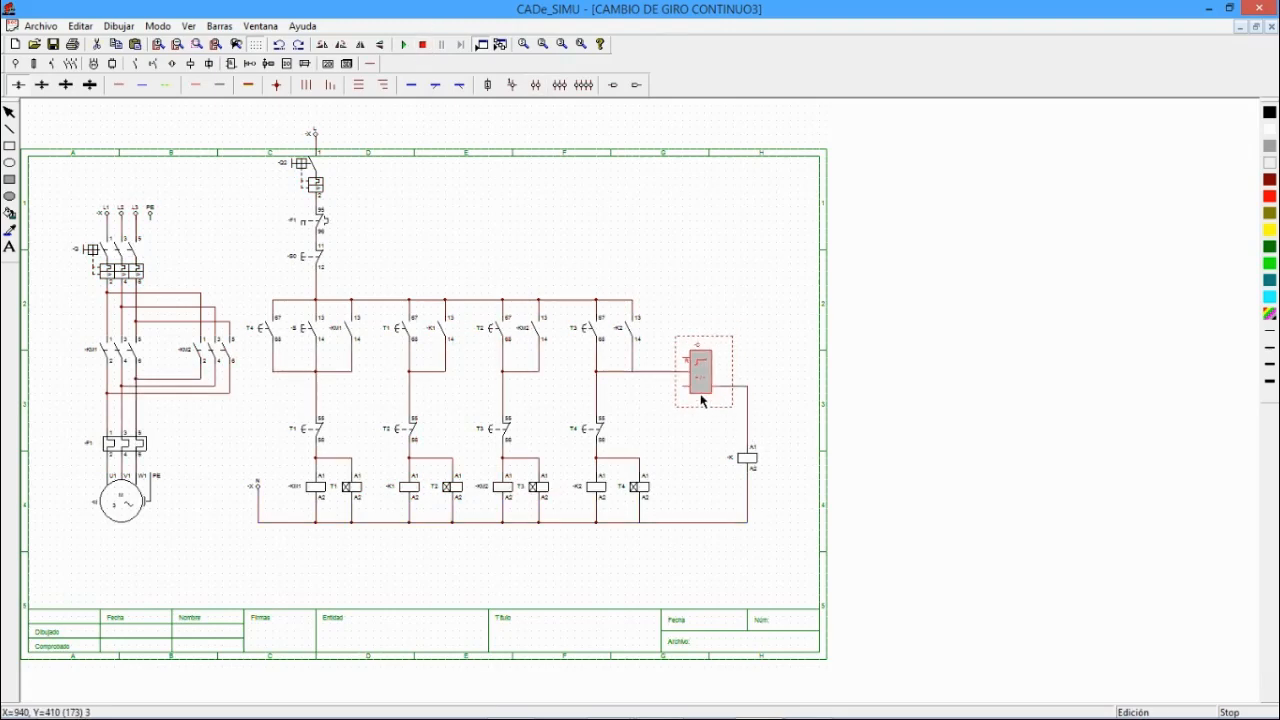
left_click(701, 427)
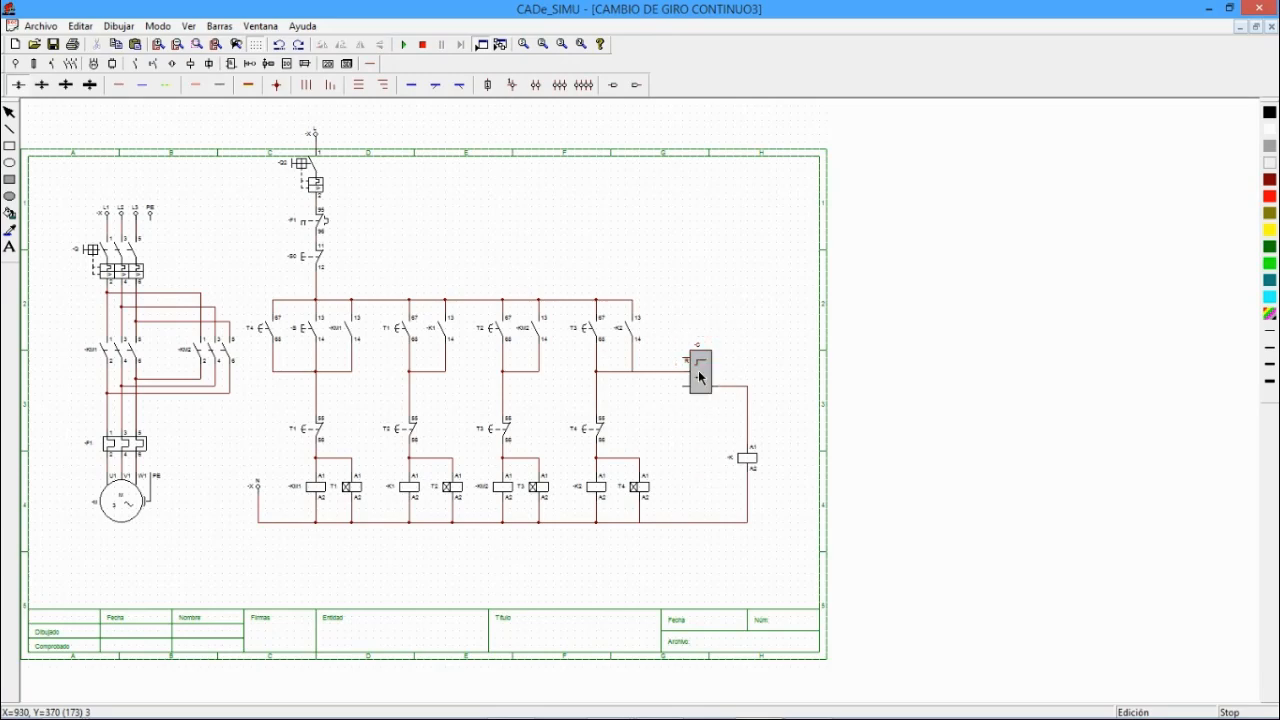
- Set the pulse counter's connection limit to 0 and its disconnection limit to 3
double_click(699, 372)
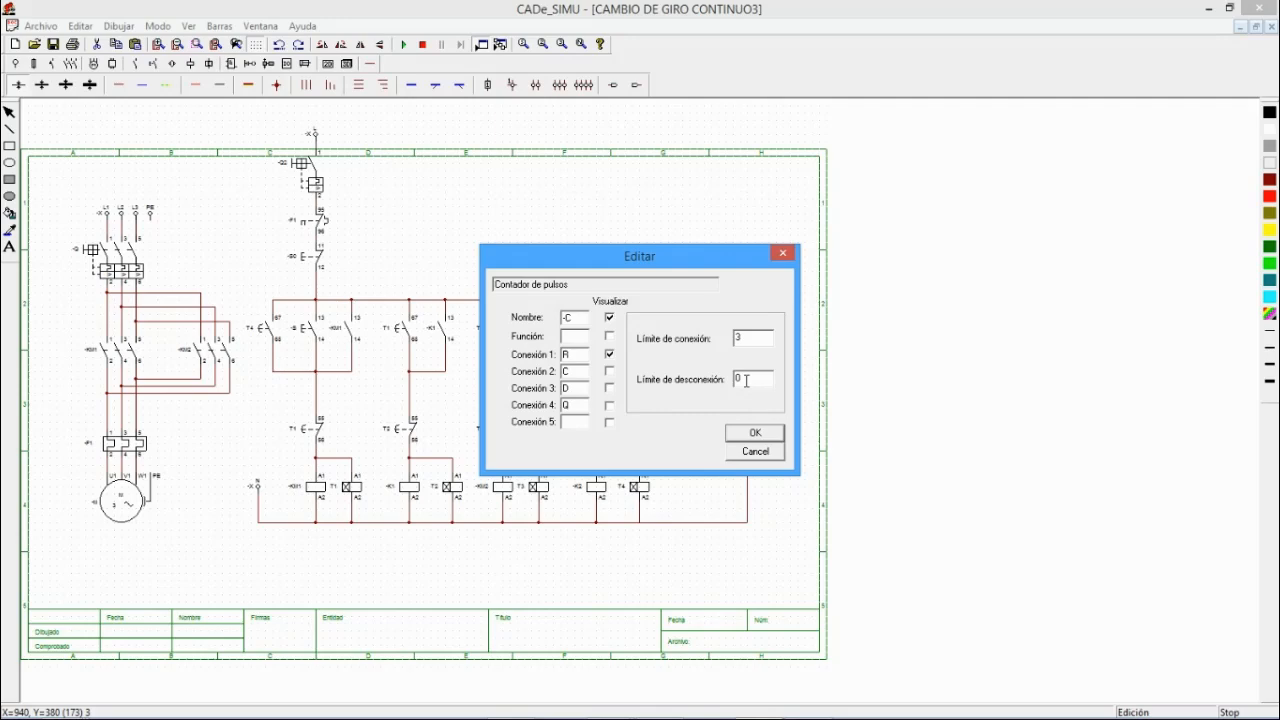
double_click(726, 381)
type("3")
double_click(740, 337)
type("0")
left_click(756, 433)
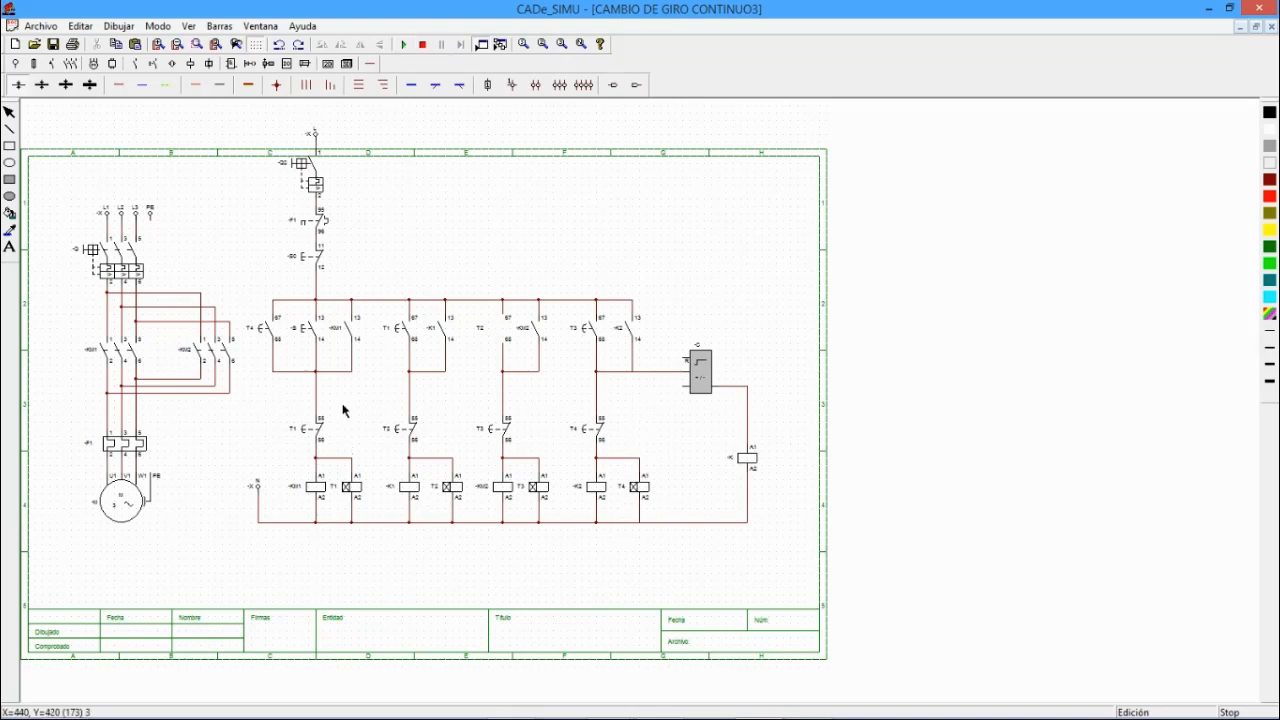
left_click(406, 45)
left_click(422, 44)
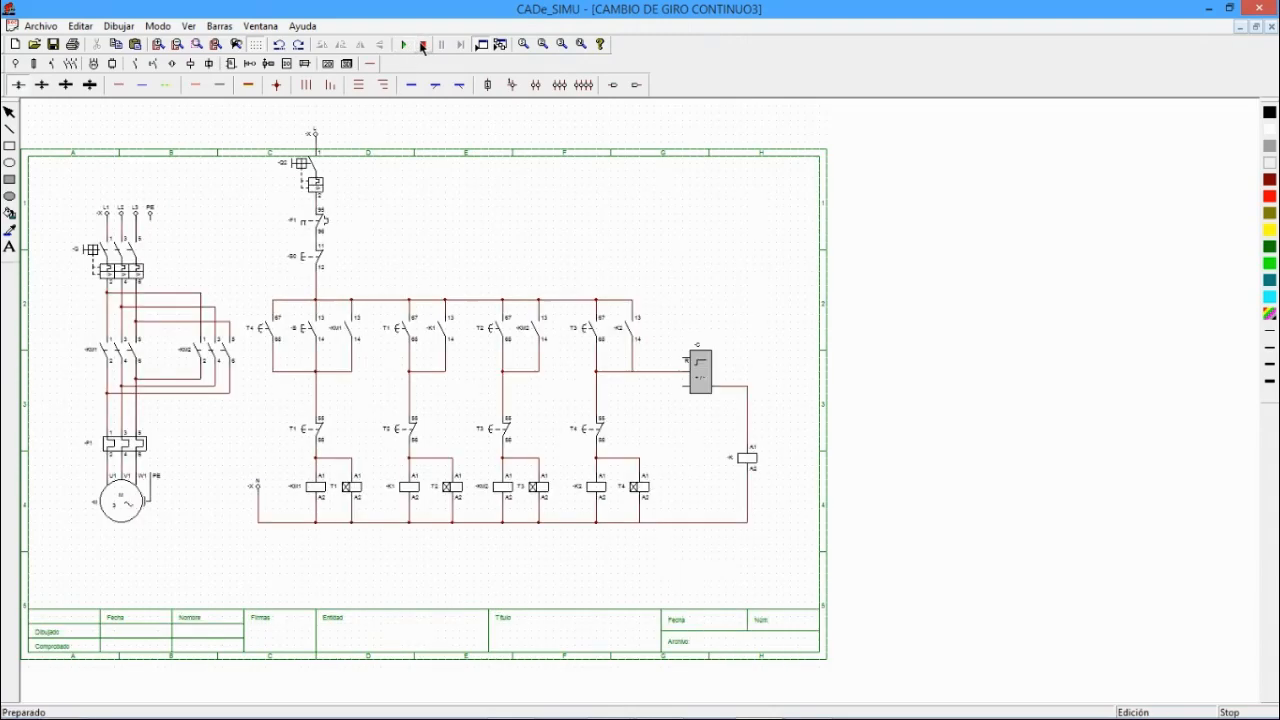
left_click(266, 28)
left_click(219, 26)
left_click(214, 26)
left_click(257, 26)
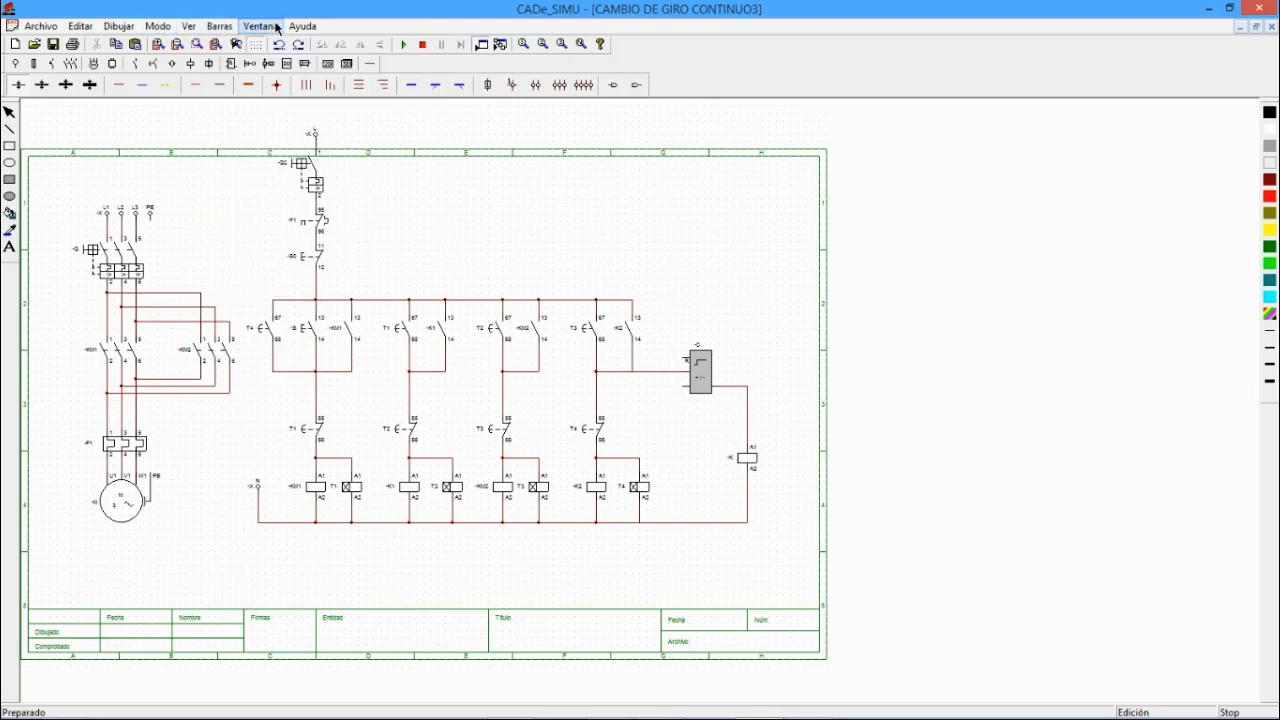
left_click(225, 26)
left_click(163, 27)
left_click(163, 27)
- Simulate the circuit with the new counter limits, closing both switches and actuating S, then try actuating the counter's lower terminal
left_click(183, 62)
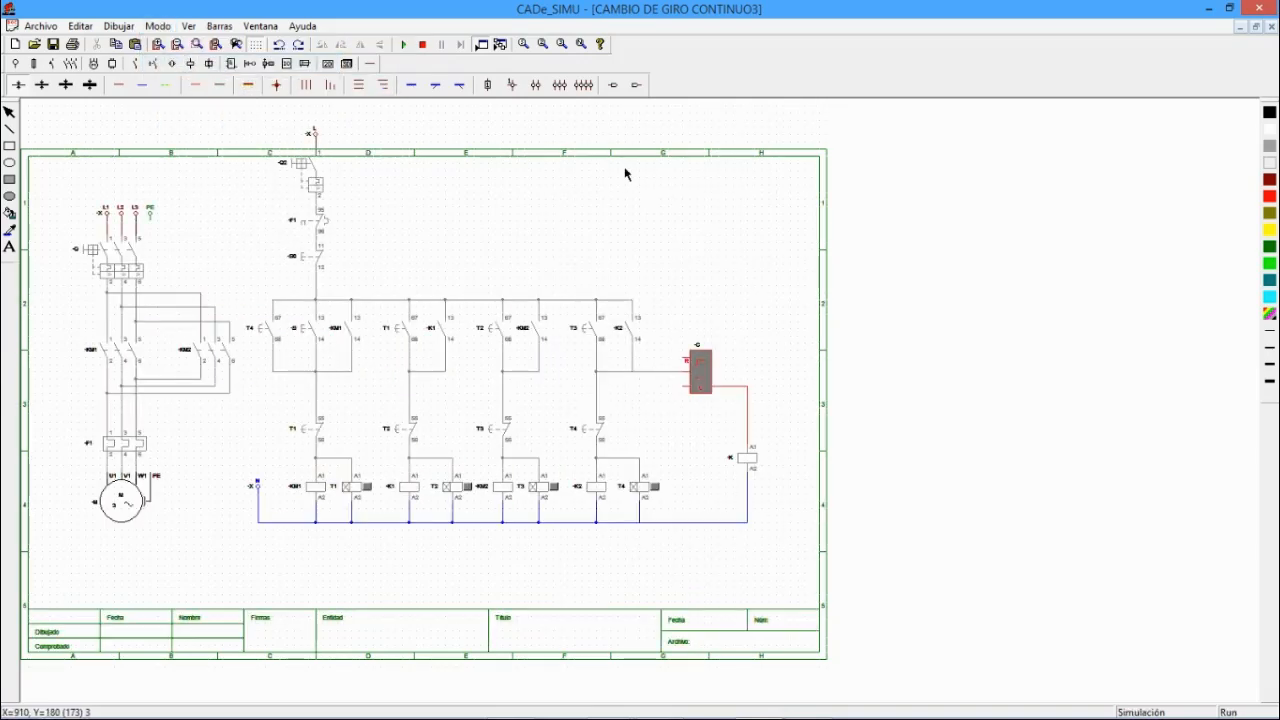
left_click(317, 185)
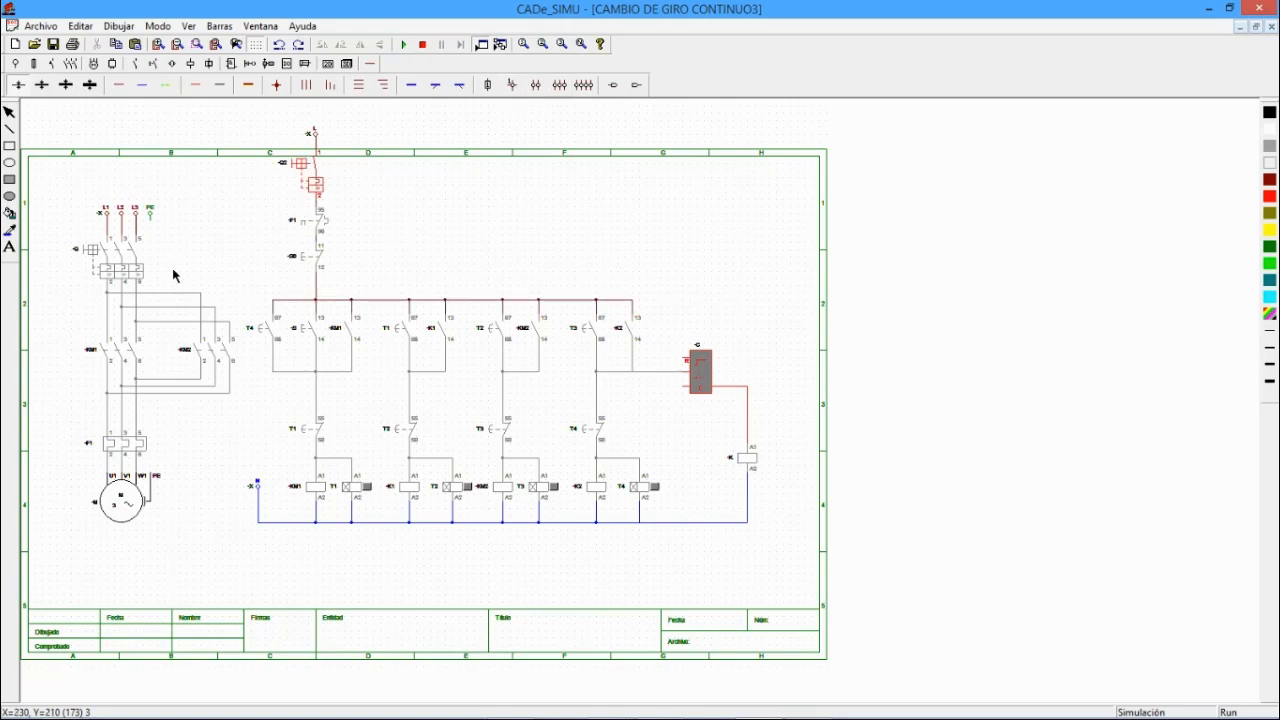
left_click(135, 281)
left_click(320, 336)
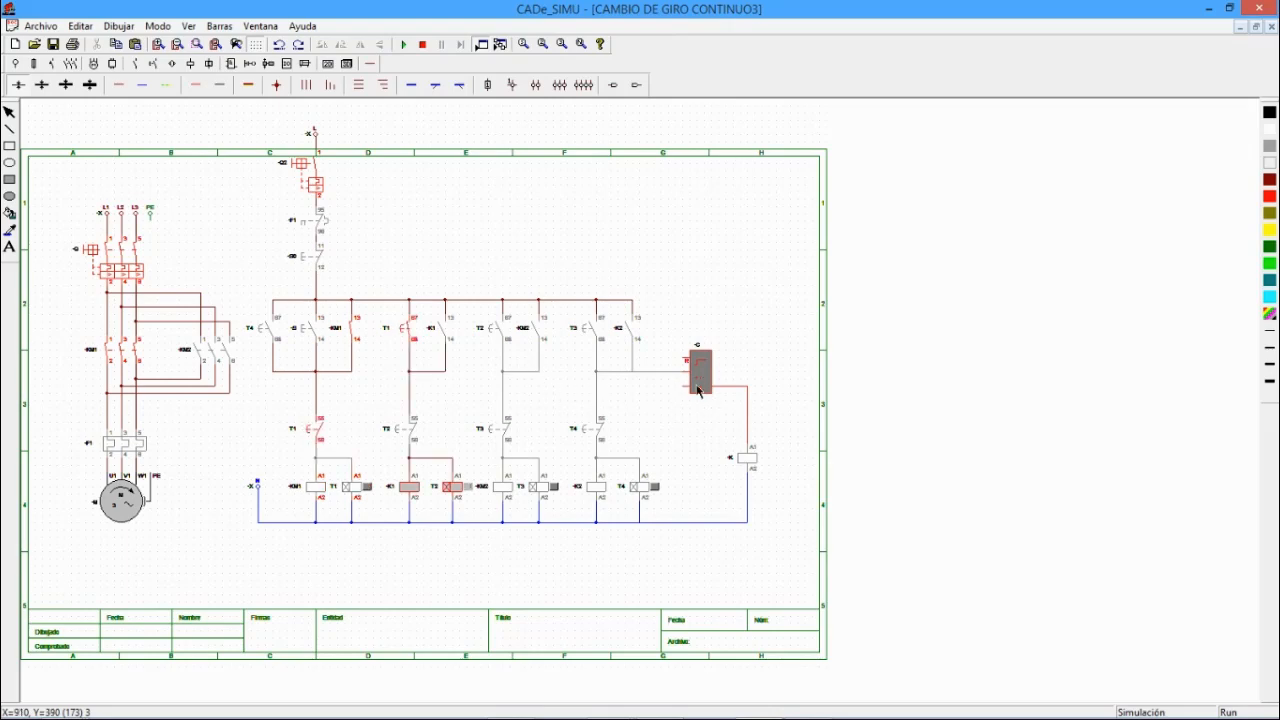
scroll(660, 399, "up", 1)
scroll(745, 427, "down", 1)
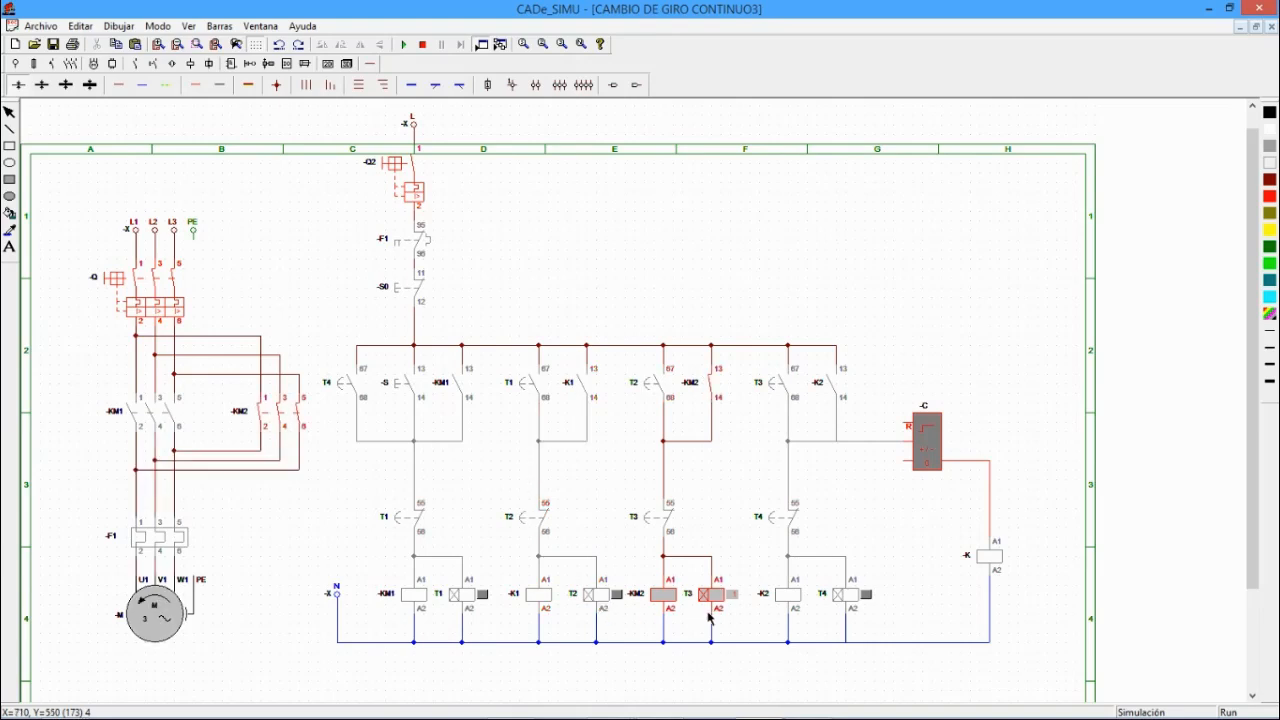
left_click(926, 470)
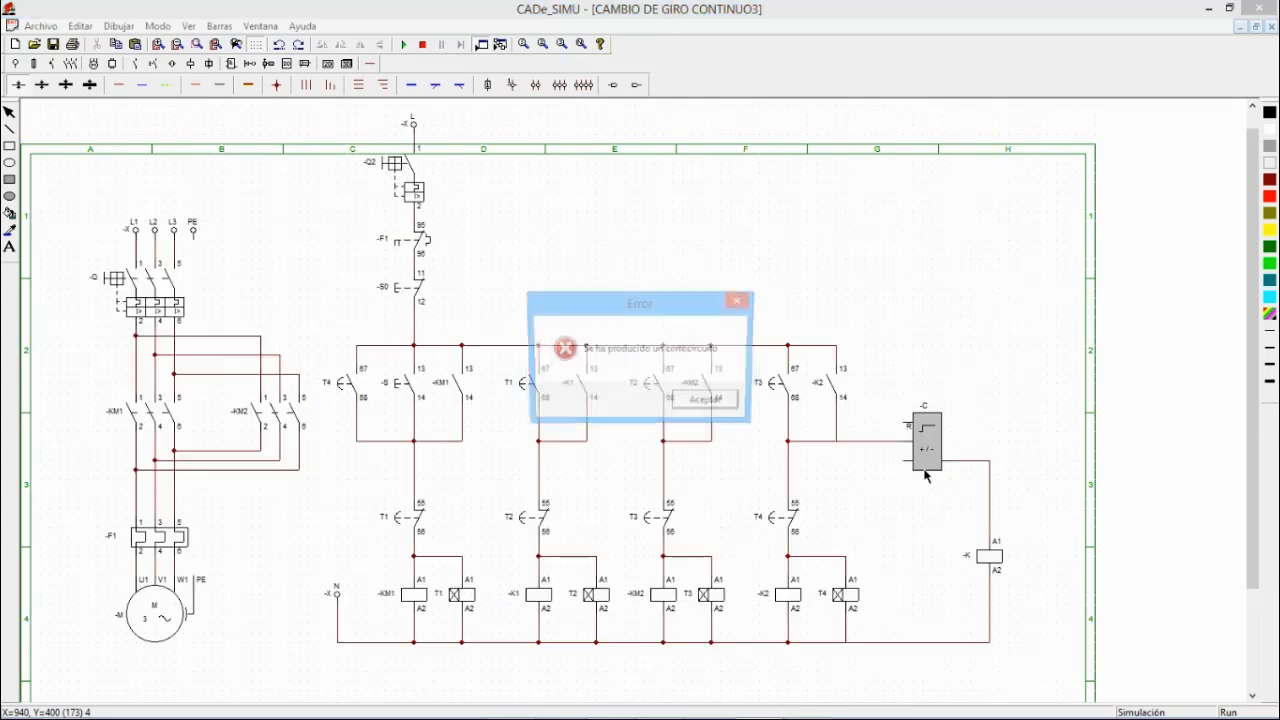
left_click(699, 402)
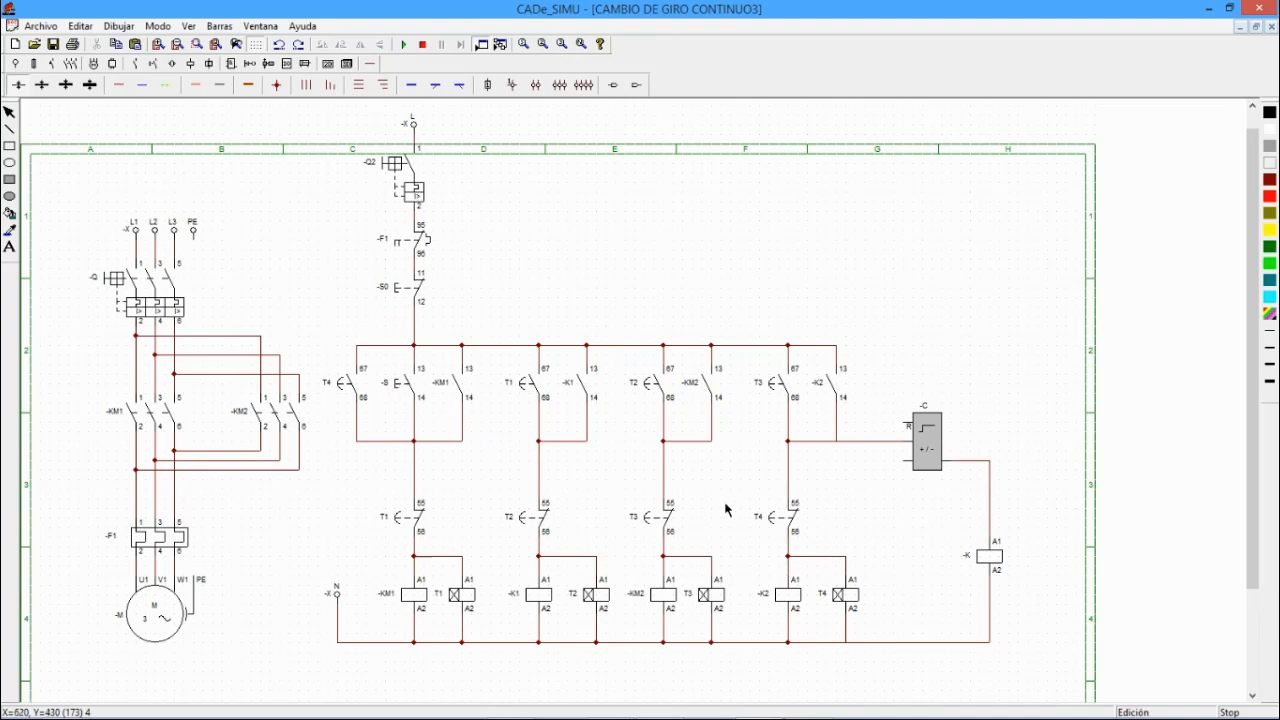
- Open the ejercicio3 drawing from the ejemplos folder with all file types listed
left_click(26, 31)
left_click(60, 62)
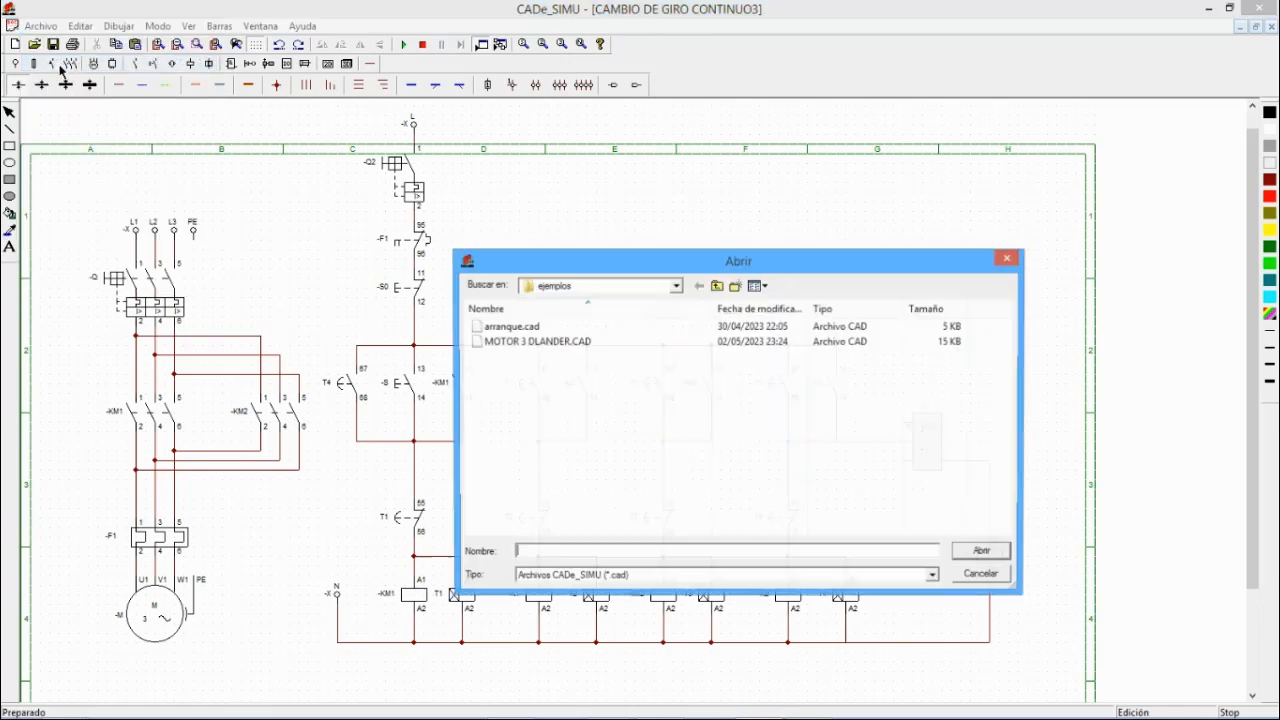
left_click(646, 577)
left_click(660, 602)
left_click_drag(1008, 372, 1013, 441)
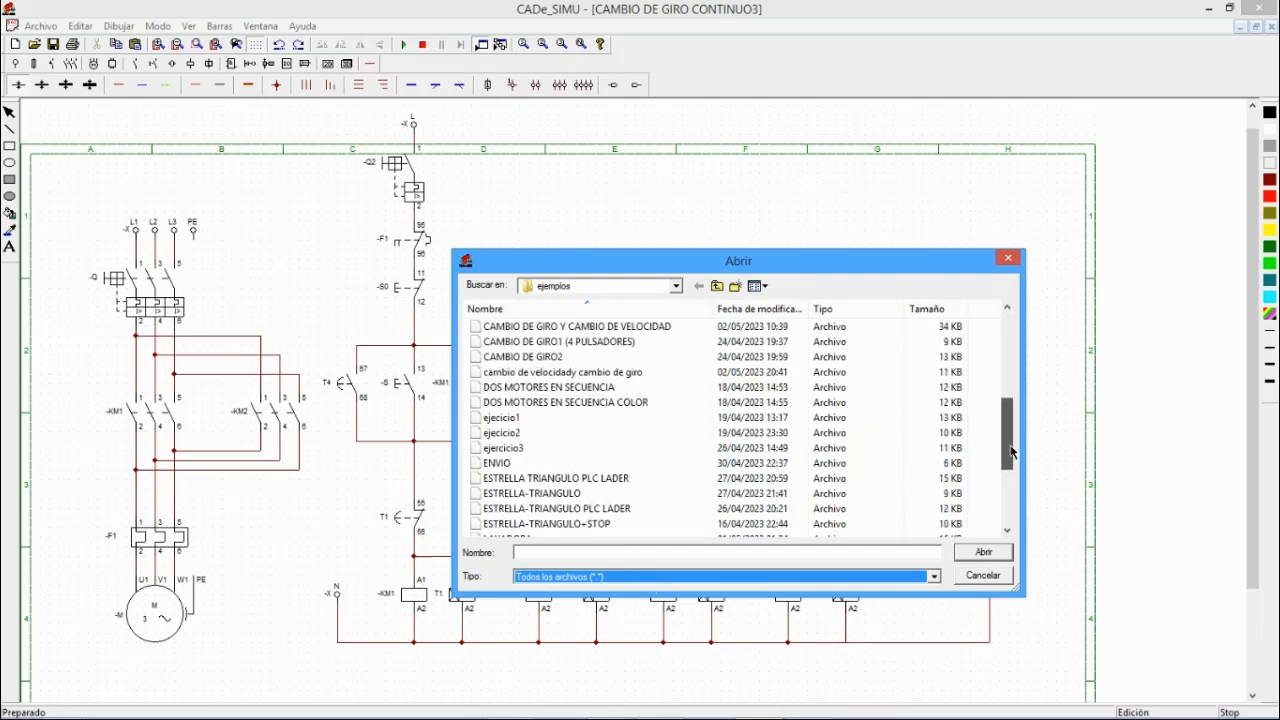
left_click(573, 450)
left_click(984, 553)
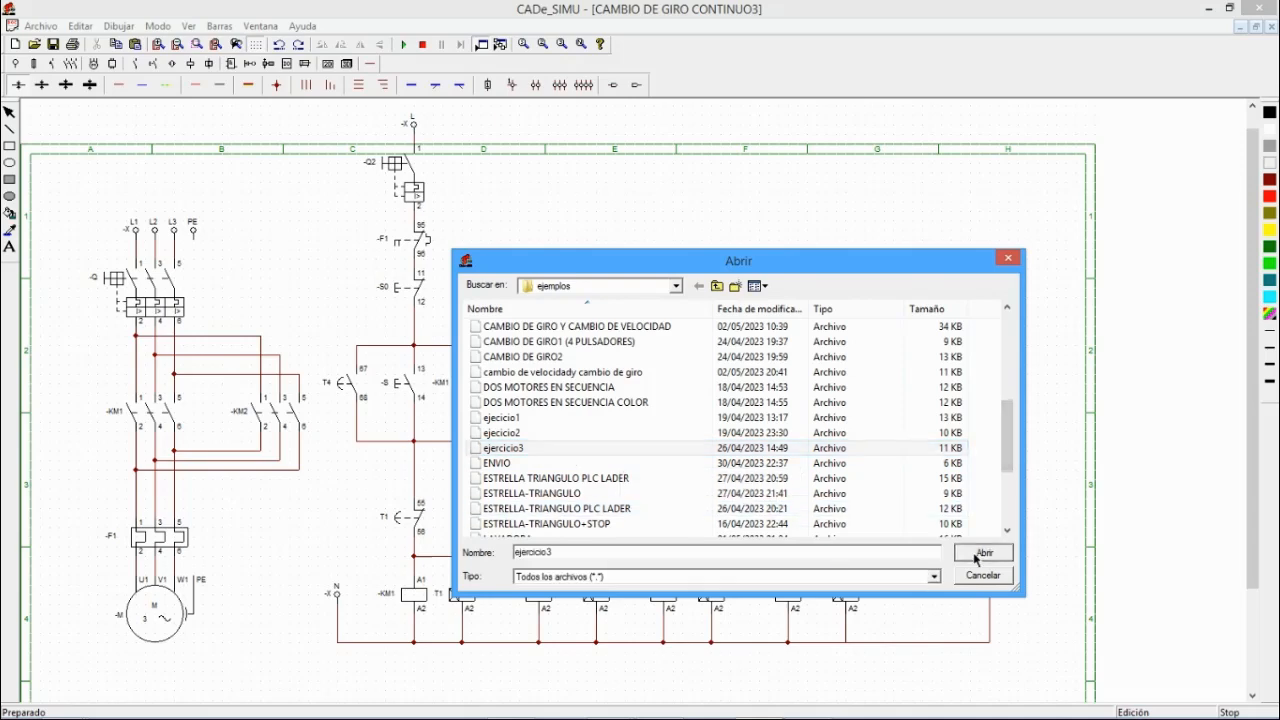
- Open the LAVADORA drawing from the ejemplos folder with all file types listed
left_click(41, 26)
left_click(59, 62)
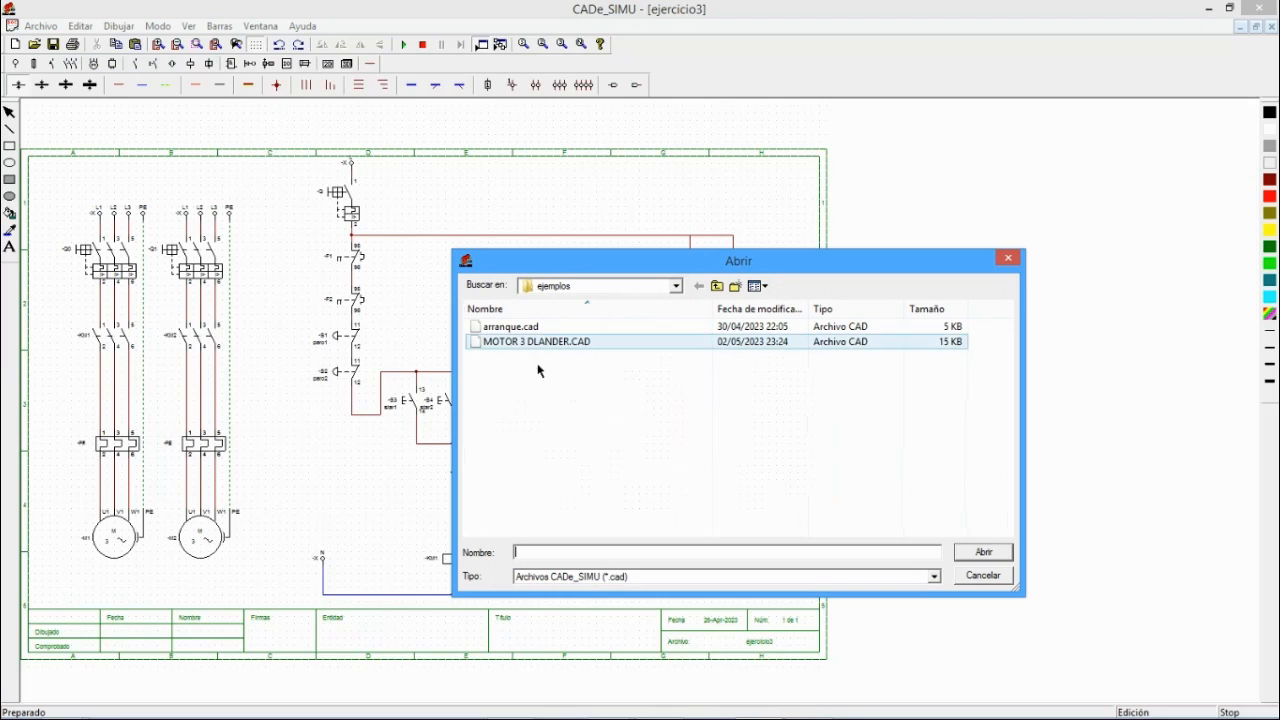
left_click(670, 579)
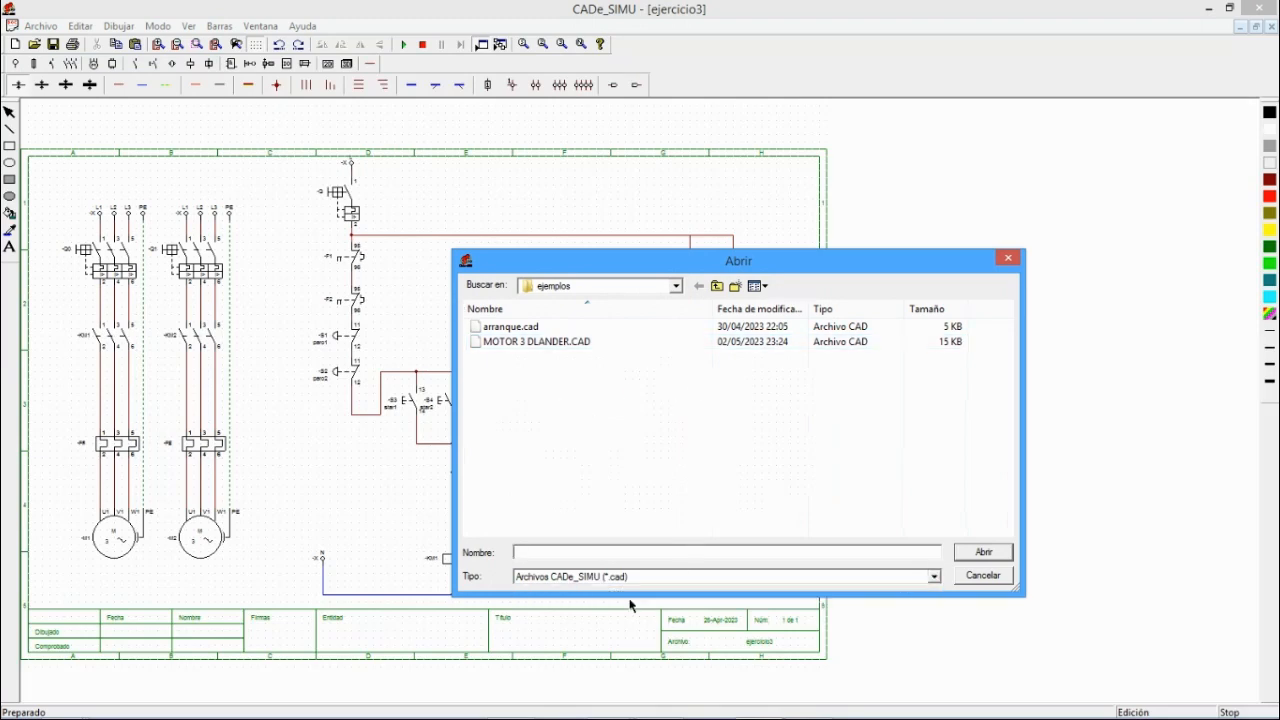
left_click(640, 605)
left_click_drag(1007, 350, 1019, 460)
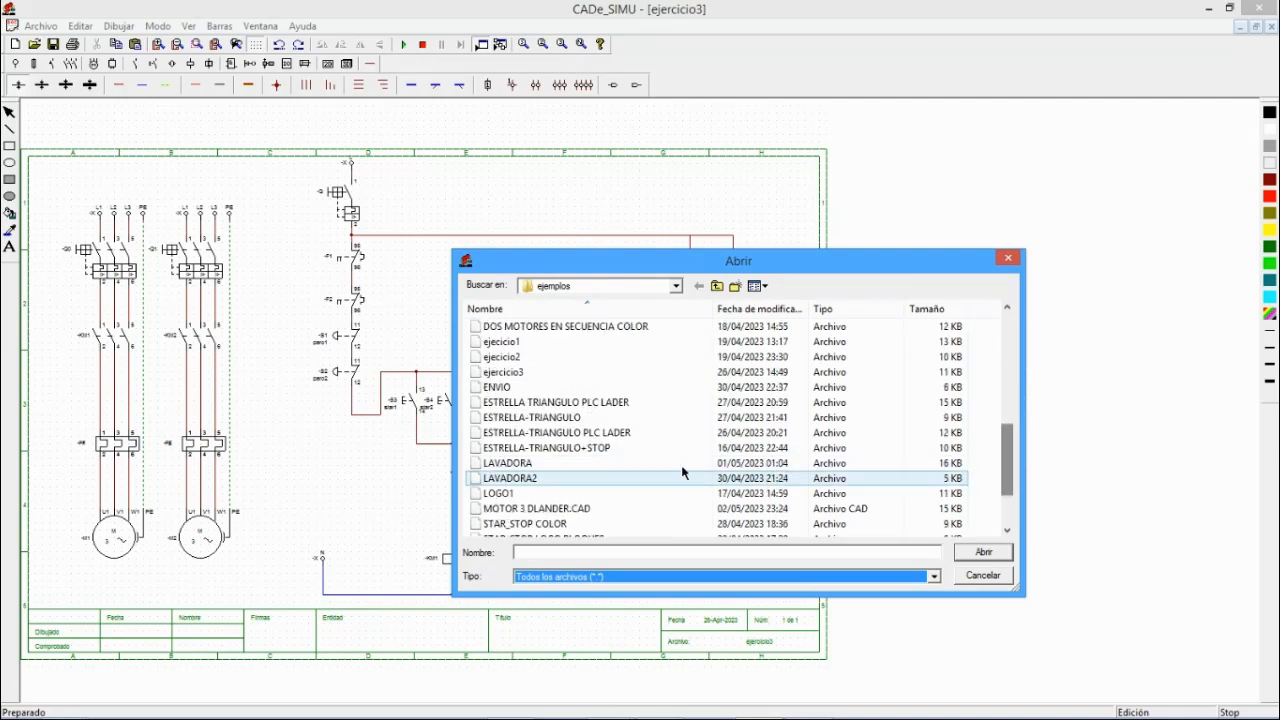
left_click(651, 463)
left_click(990, 554)
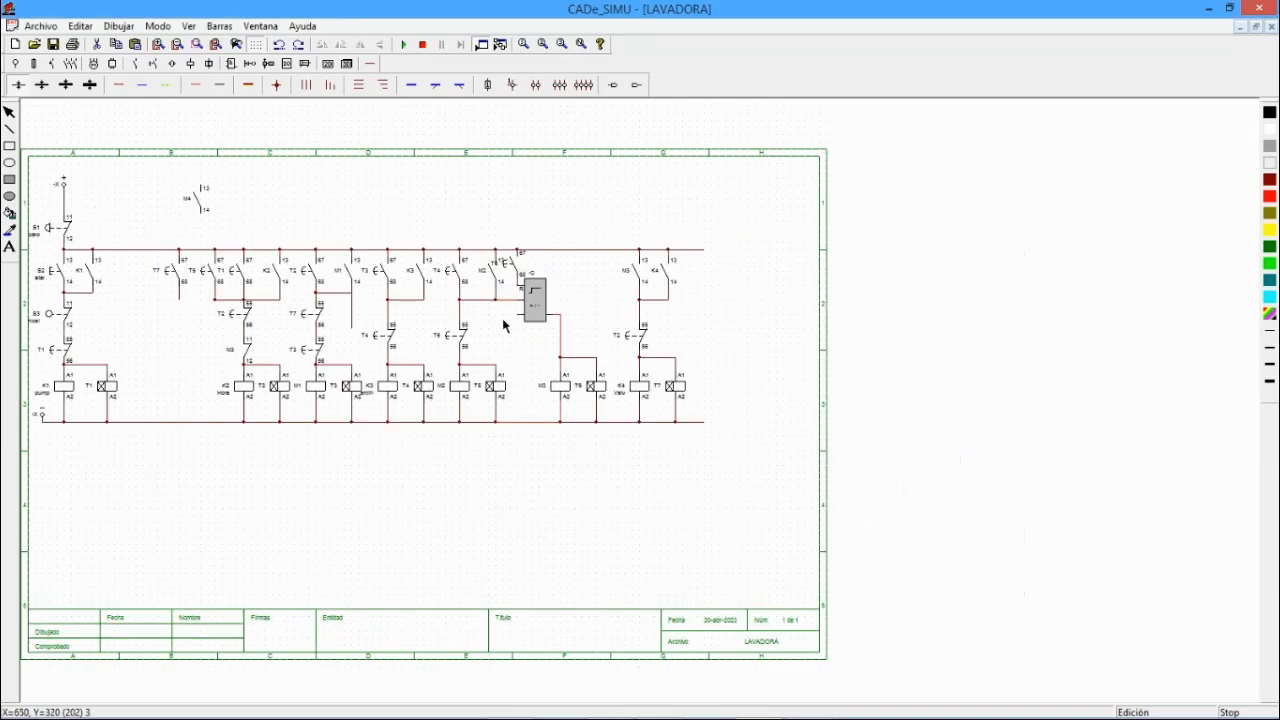
- Close the three open drawing windows in front of LAVADORA, discarding changes to CAMBIO DE GIRO CONTINUO3, and maximize the LAVADORA window
left_click(403, 44)
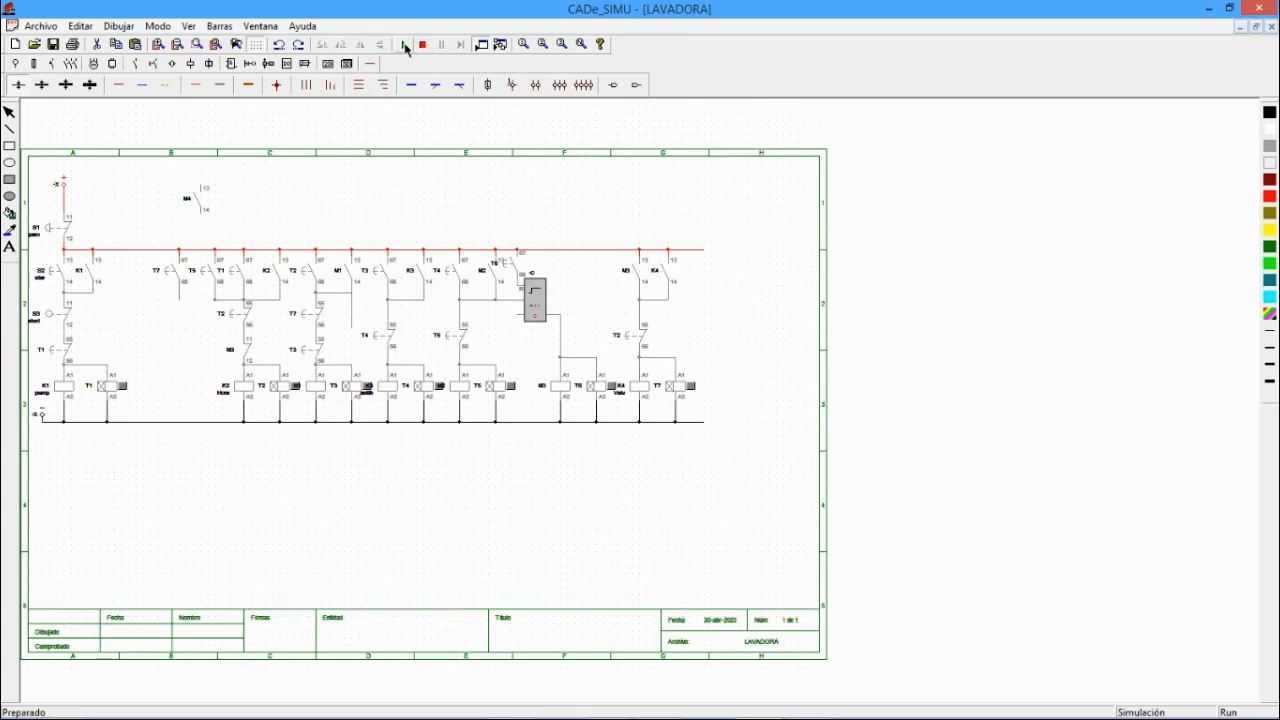
left_click(1256, 27)
left_click(1240, 300)
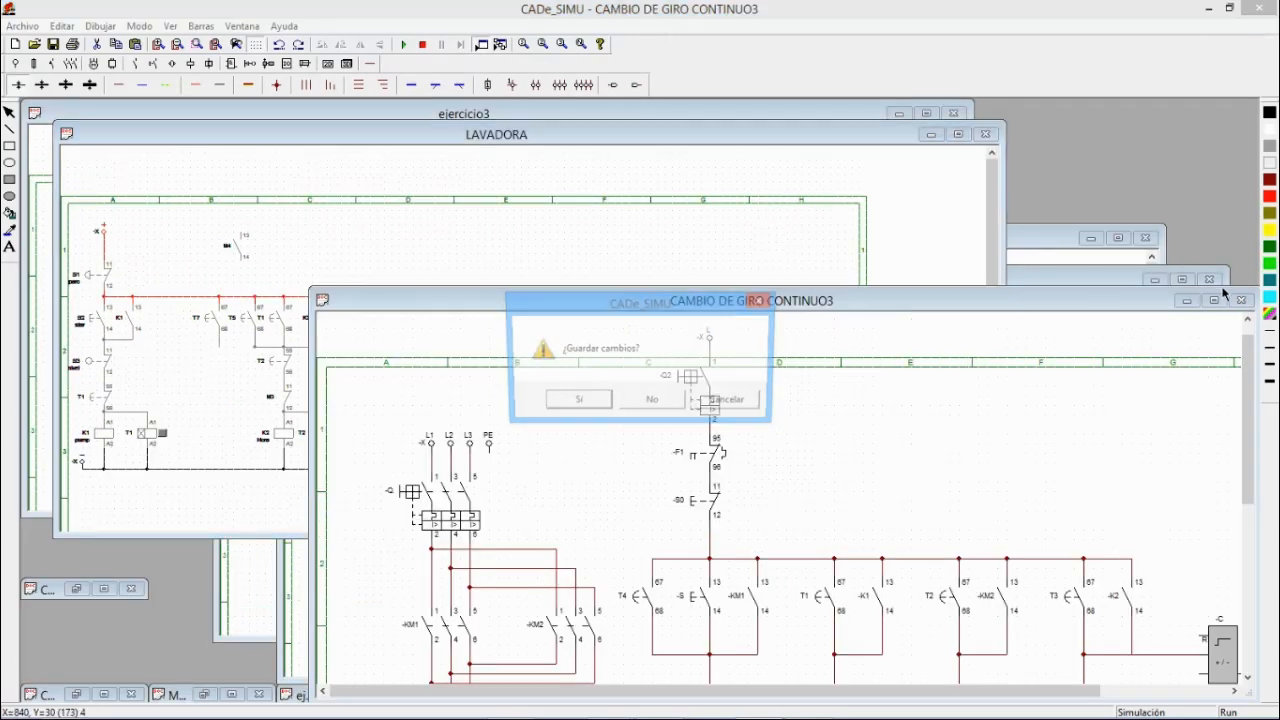
left_click(650, 402)
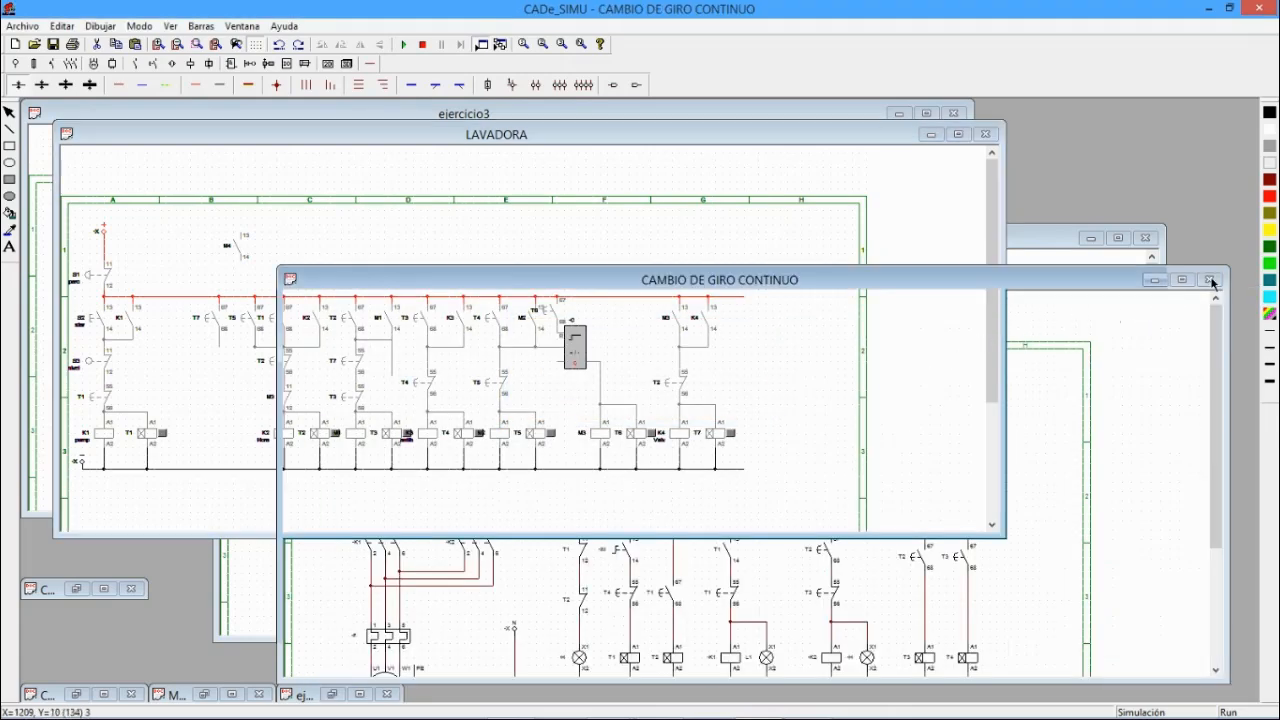
left_click(1209, 279)
left_click(1146, 238)
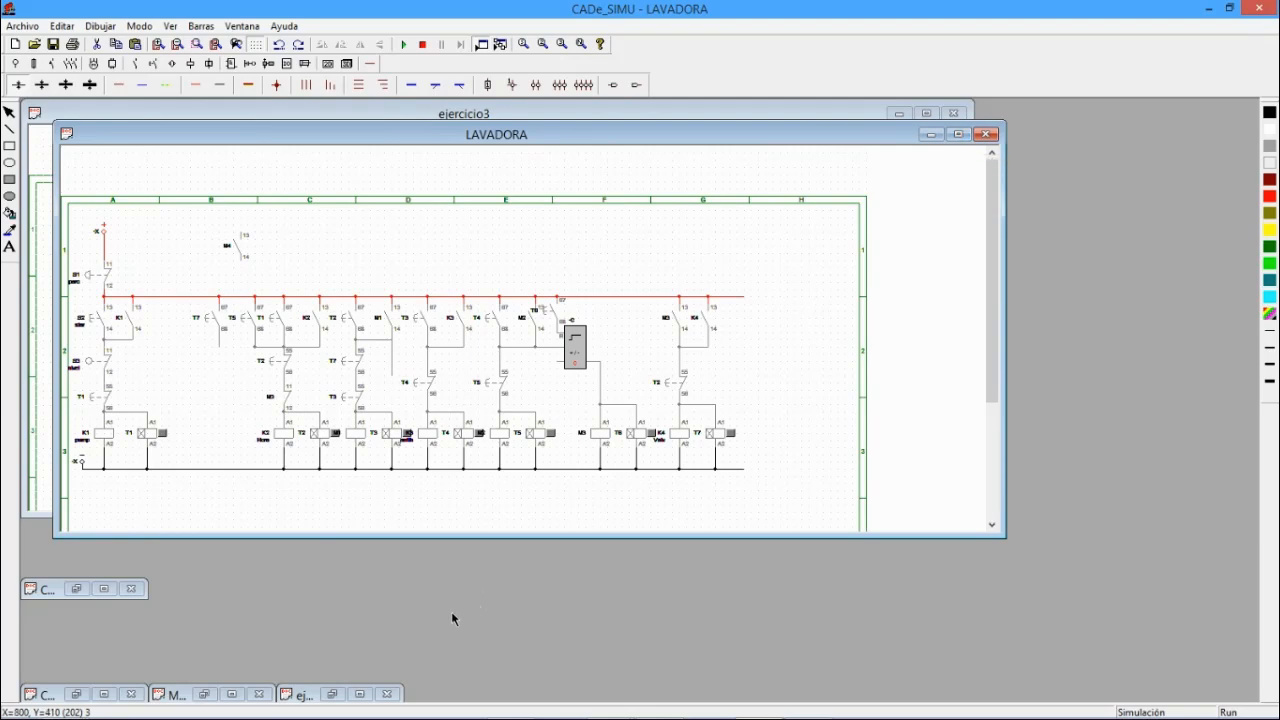
left_click(958, 134)
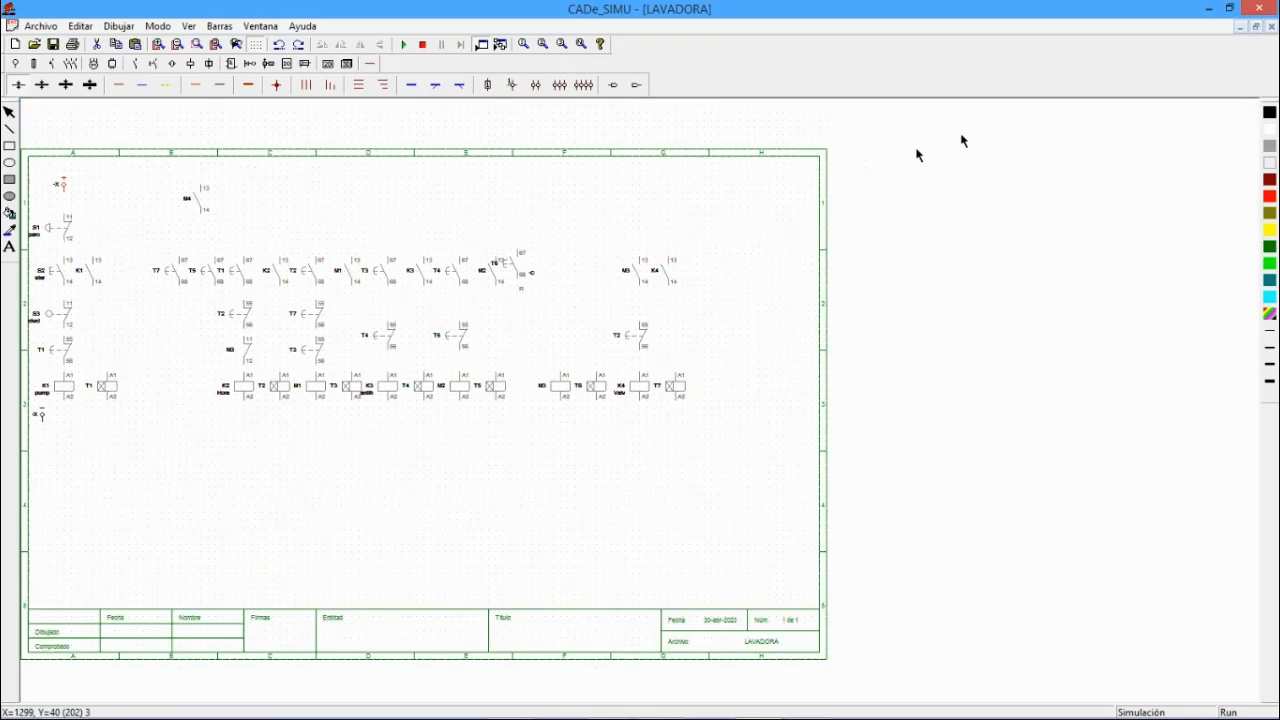
- Restart the washing machine circuit's simulation, actuate S1 and start pushbutton S2, let the cycle run, and stop it
left_click(423, 45)
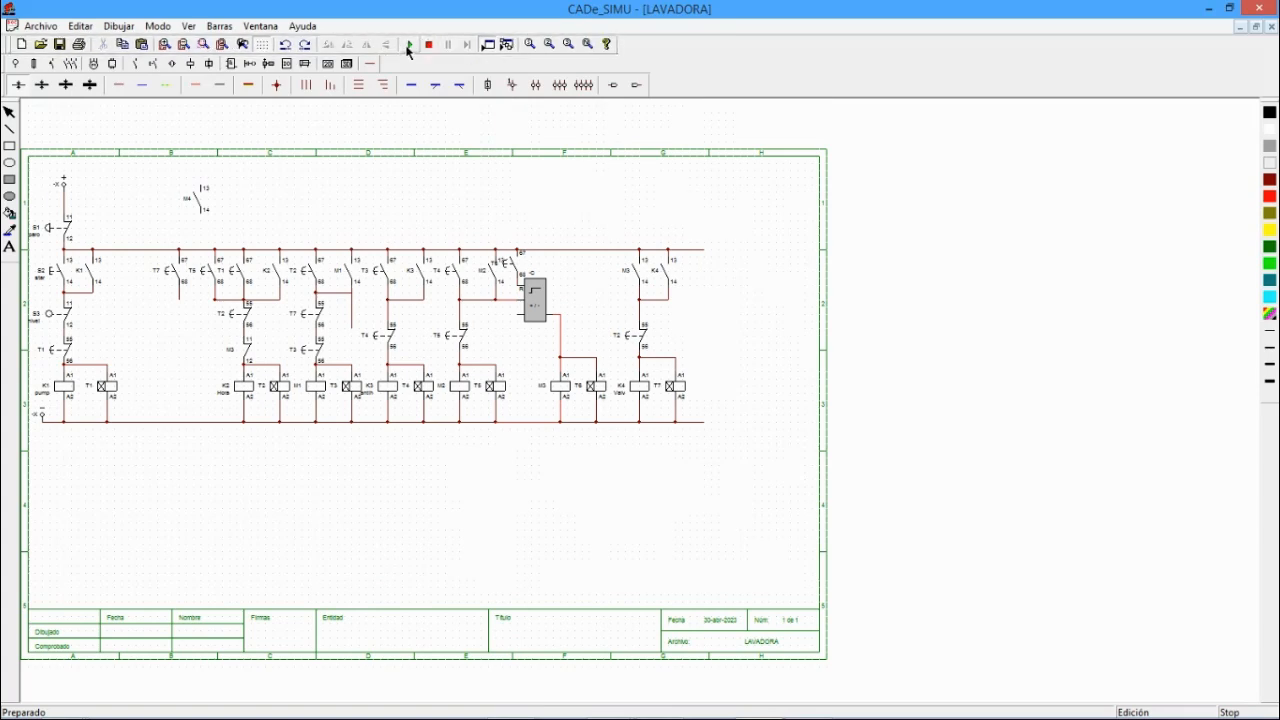
left_click(409, 45)
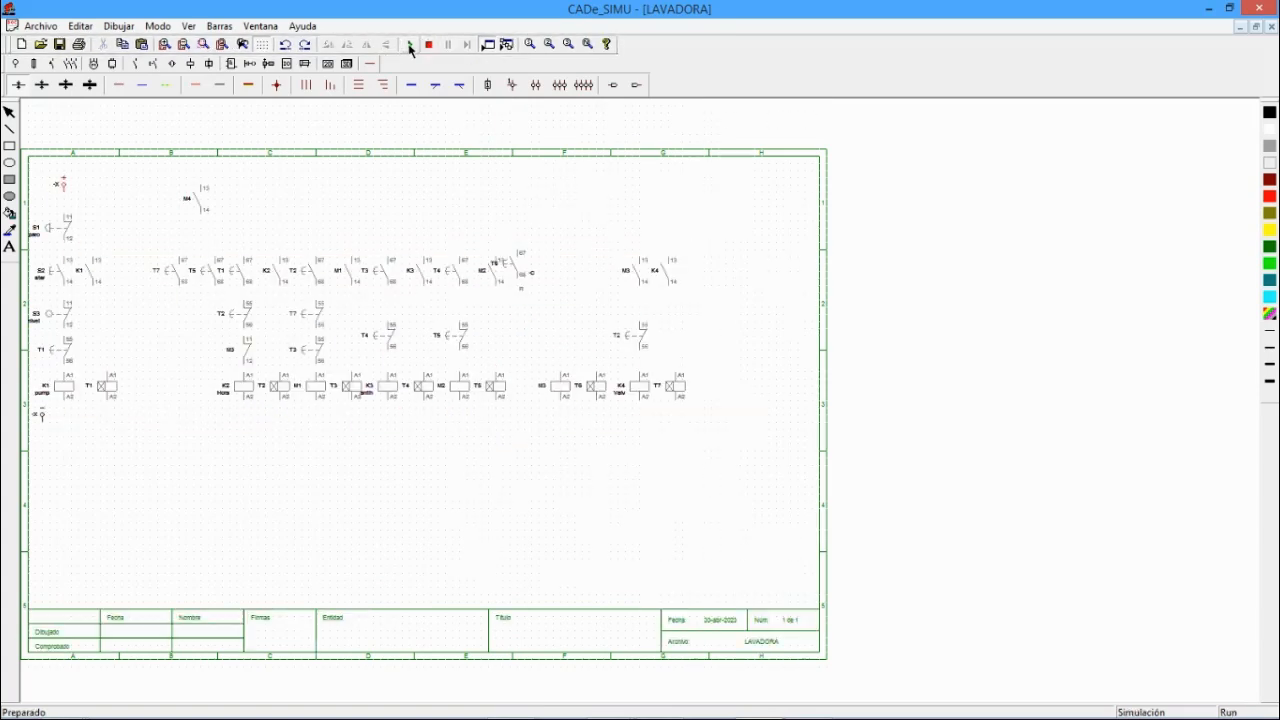
left_click(56, 229)
left_click(53, 277)
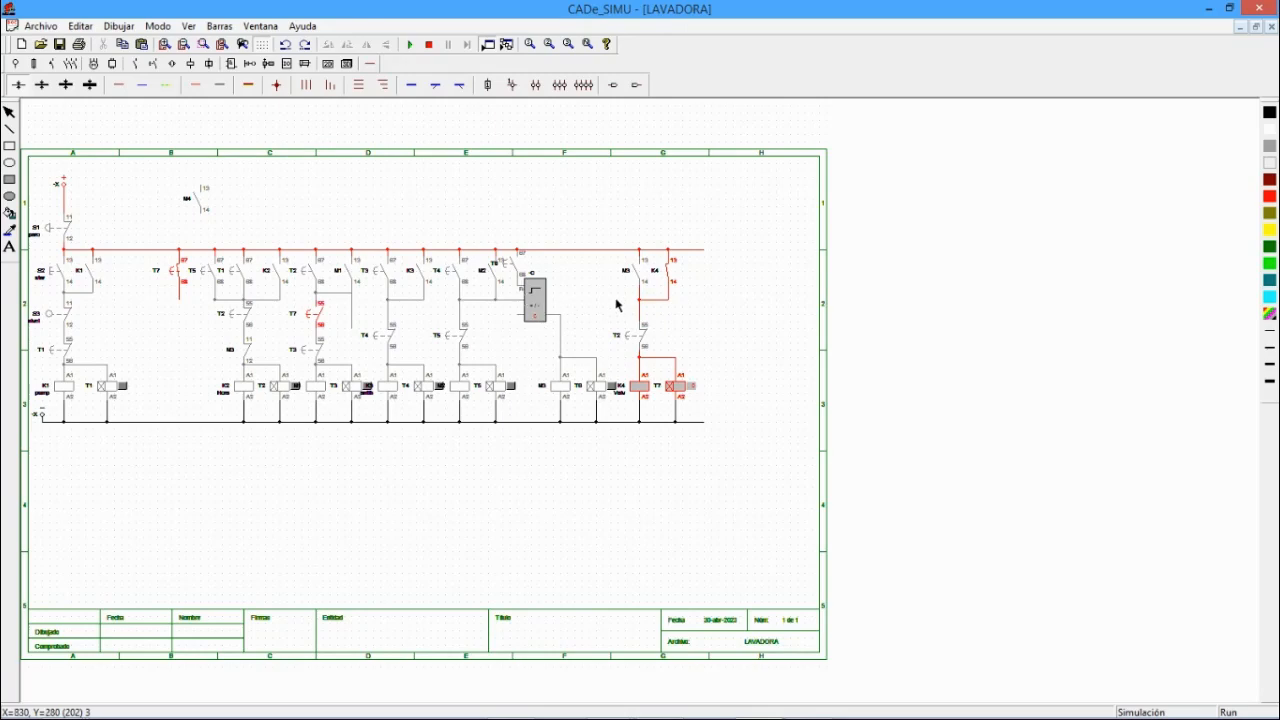
left_click(428, 44)
mouse_move(532, 310)
left_mouse_down()
mouse_move(556, 306)
mouse_move(532, 310)
left_mouse_up()
left_click(587, 308)
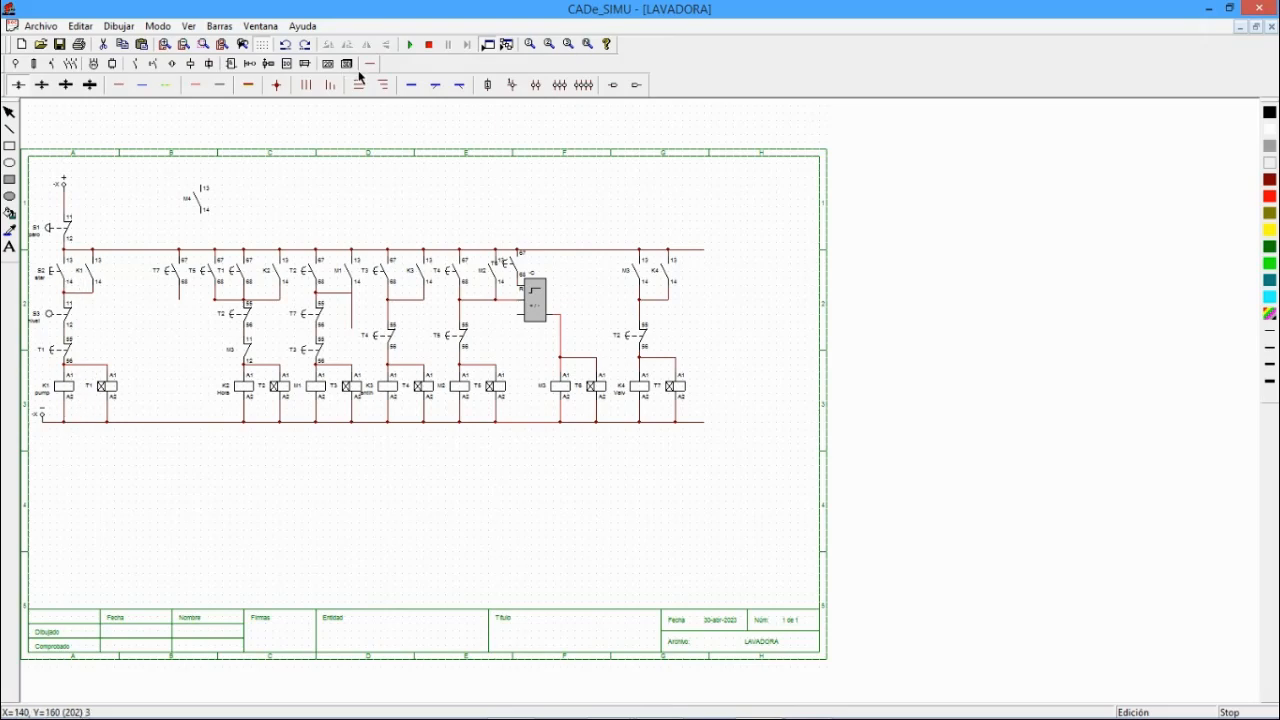
- Run a short simulation of the washing machine circuit by actuating S2 and stop it
left_click(411, 45)
left_click(58, 283)
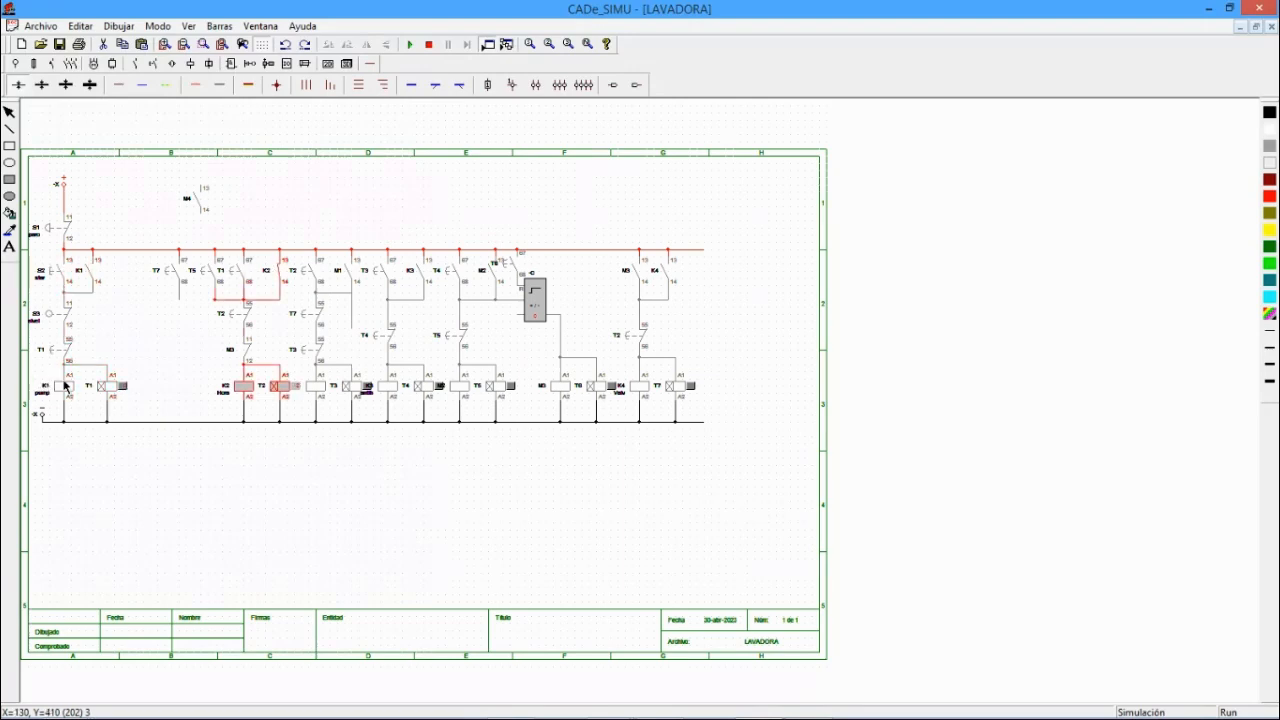
left_click(428, 45)
- Check the delay settings of timer T1 beside the pump relay K1
left_click(113, 390)
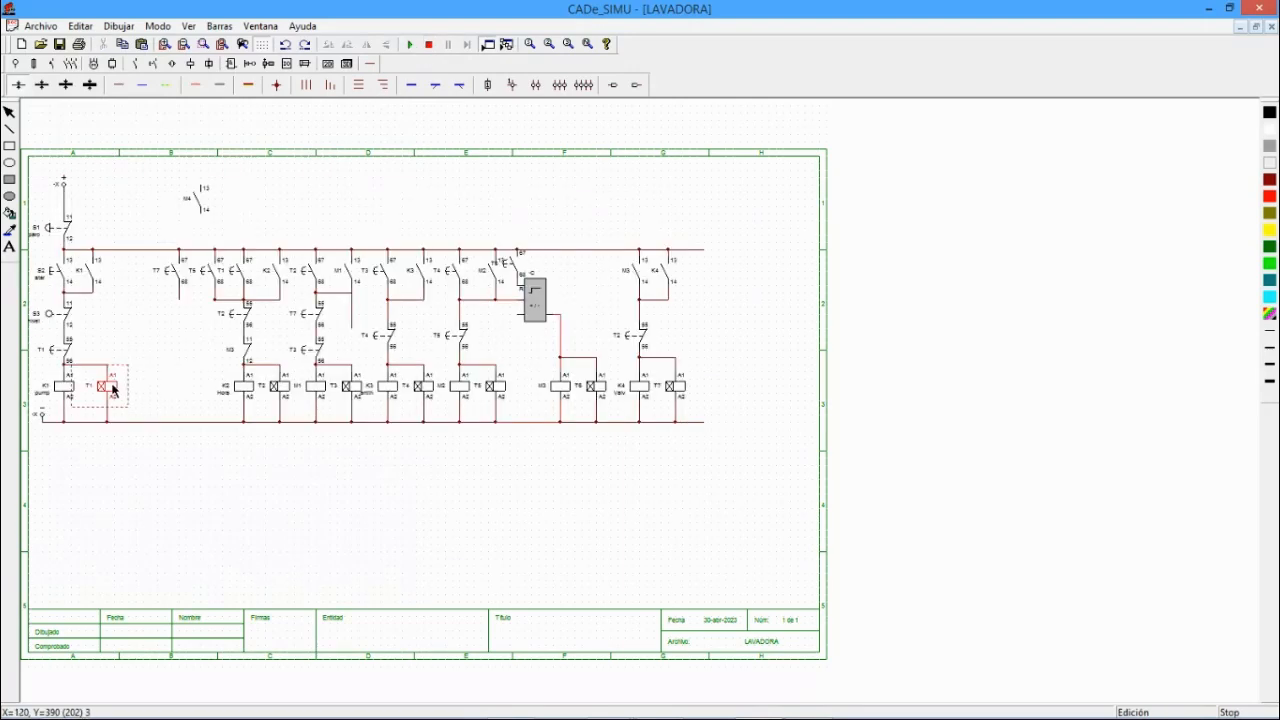
double_click(113, 390)
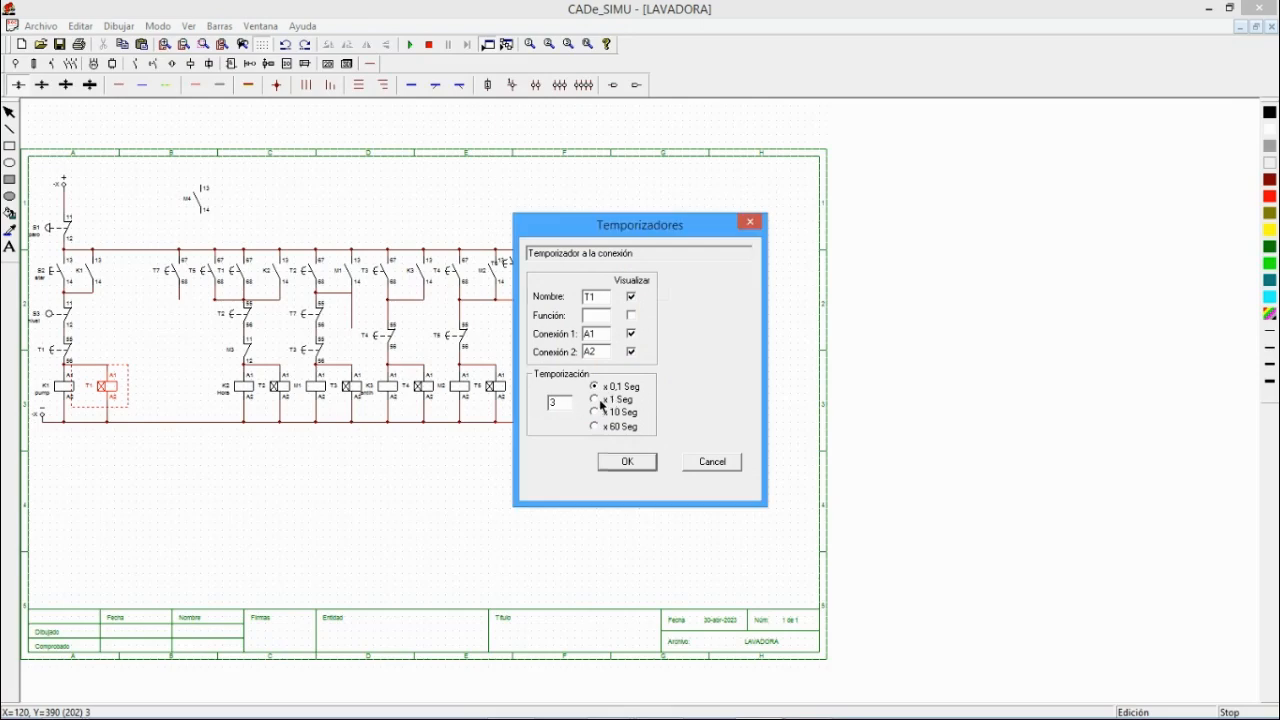
left_click(626, 461)
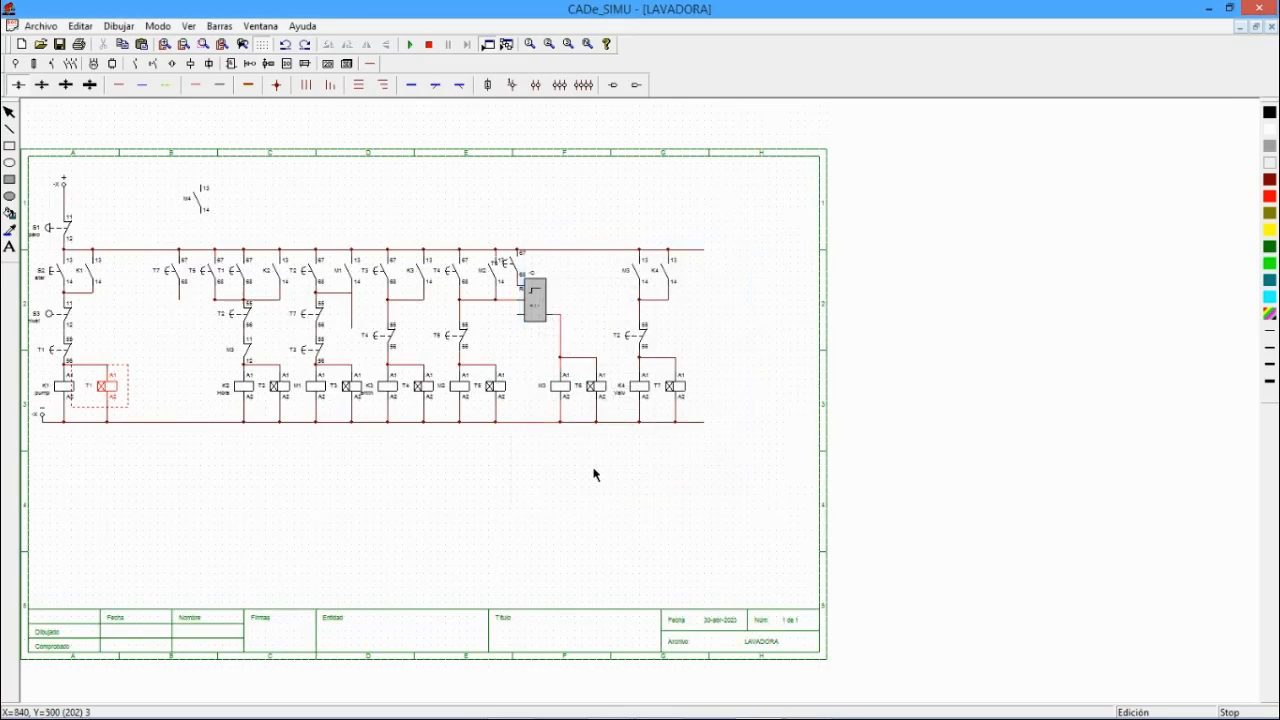
- Simulate the washing cycle again from S2 through to valve relay K4 and timer T7, and stop the run
left_click(410, 45)
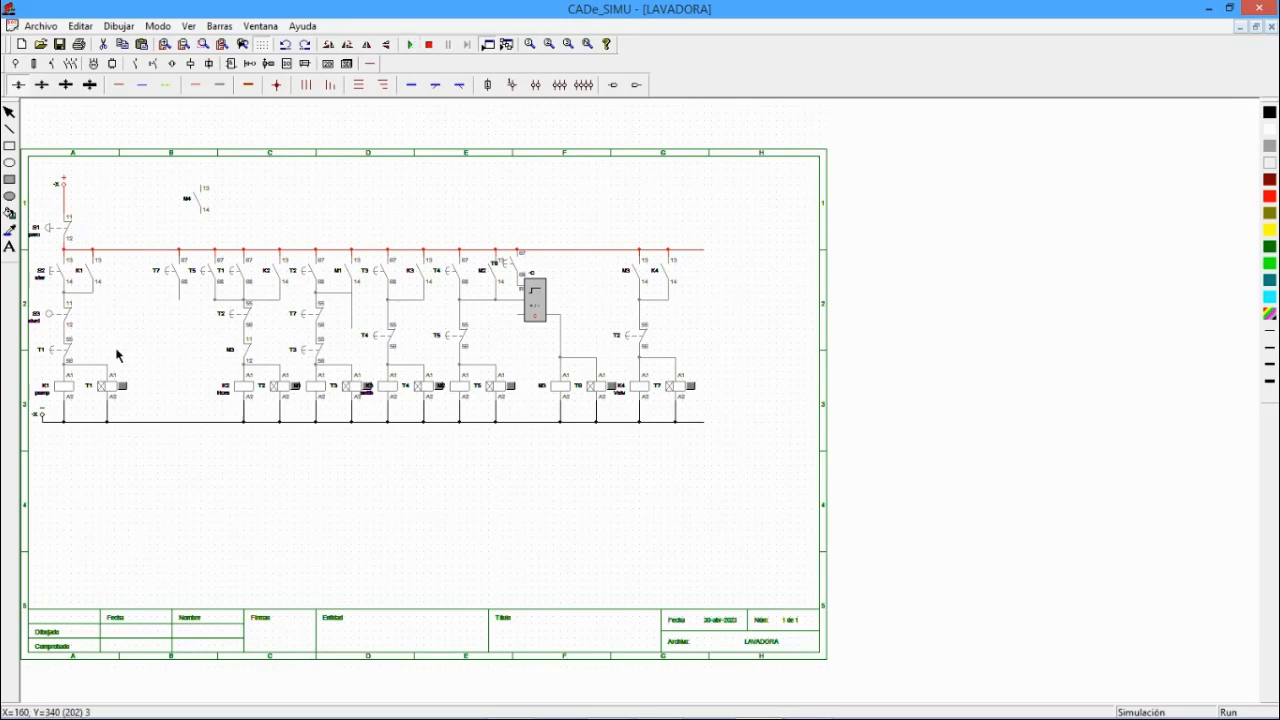
left_click(50, 266)
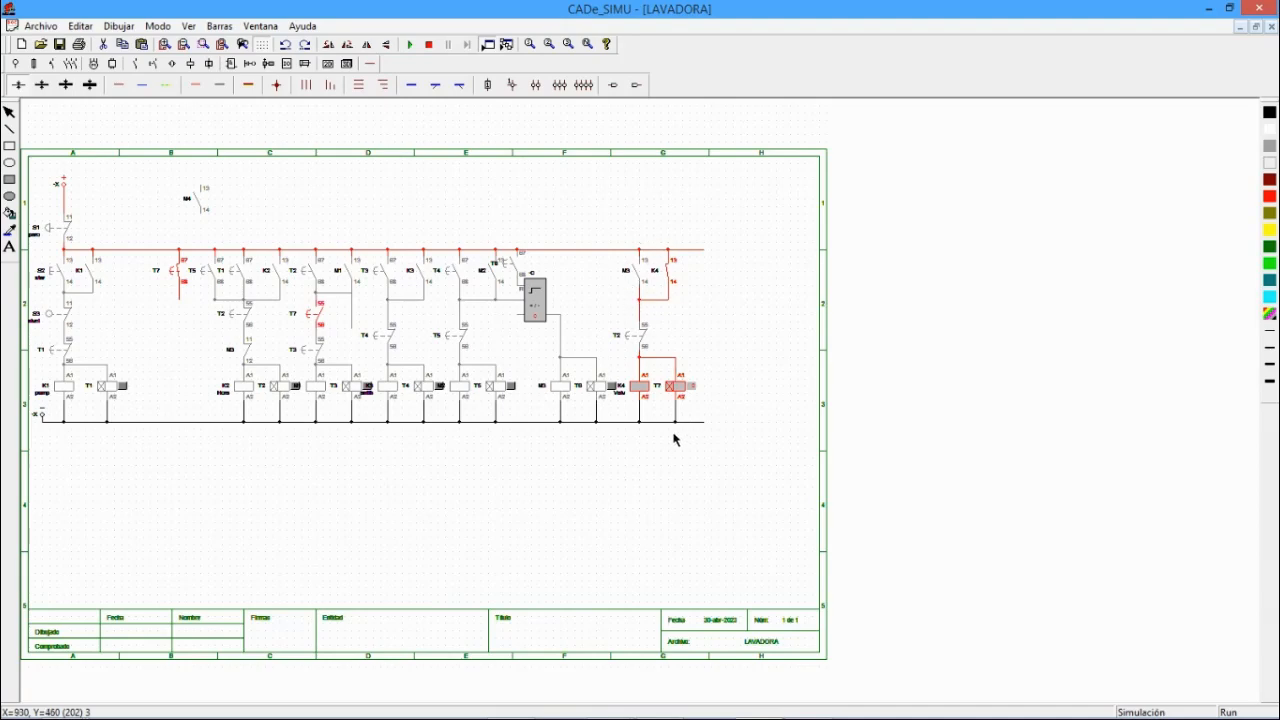
left_click(428, 45)
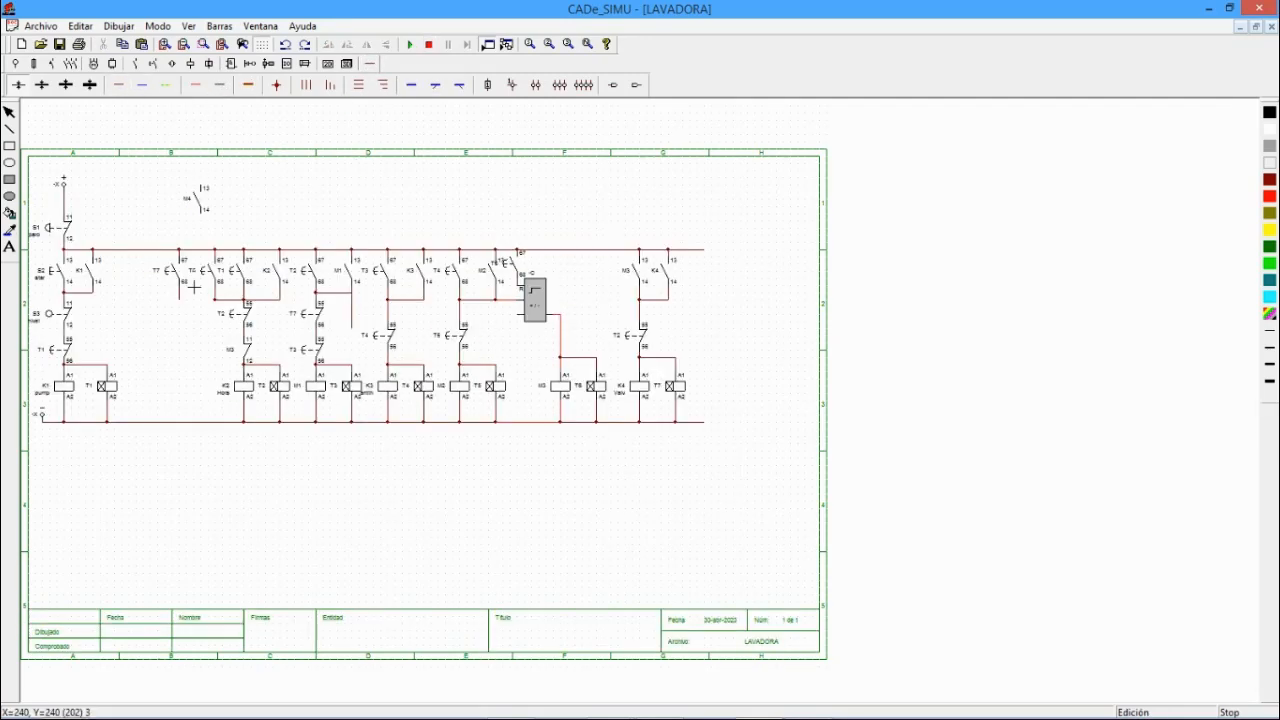
- Wire the lower terminal of contact T7 to the lower terminal of contact T5 and simulate the cycle by actuating S2
left_click_drag(182, 298, 217, 298)
left_click(410, 45)
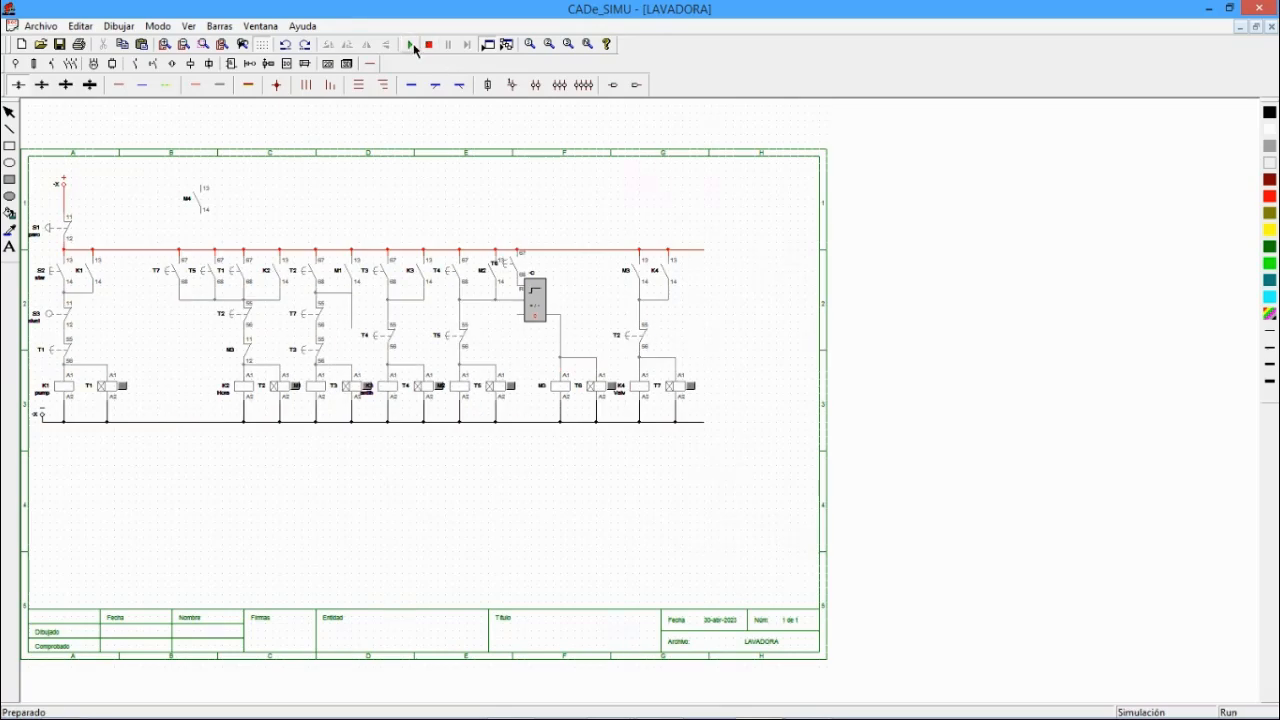
left_click(63, 268)
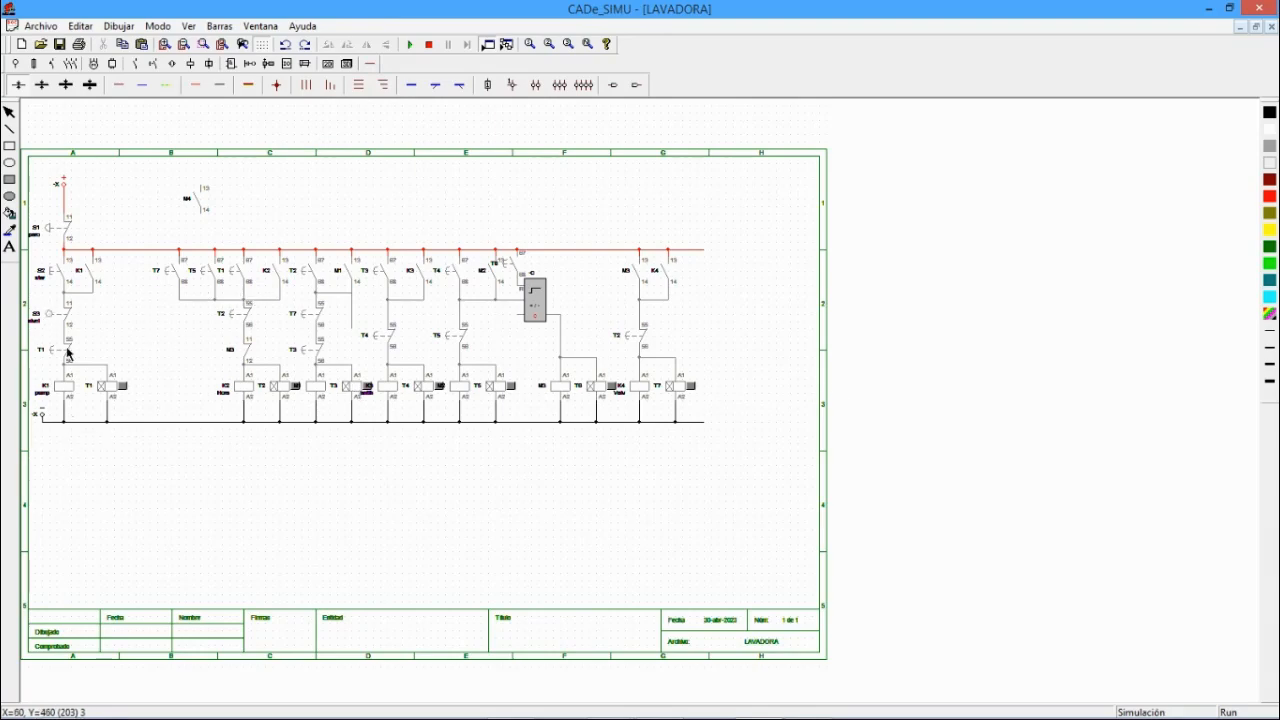
- Actuate start button S2 and level switch S3 in the running washing machine simulation, and stop the run
left_click(58, 281)
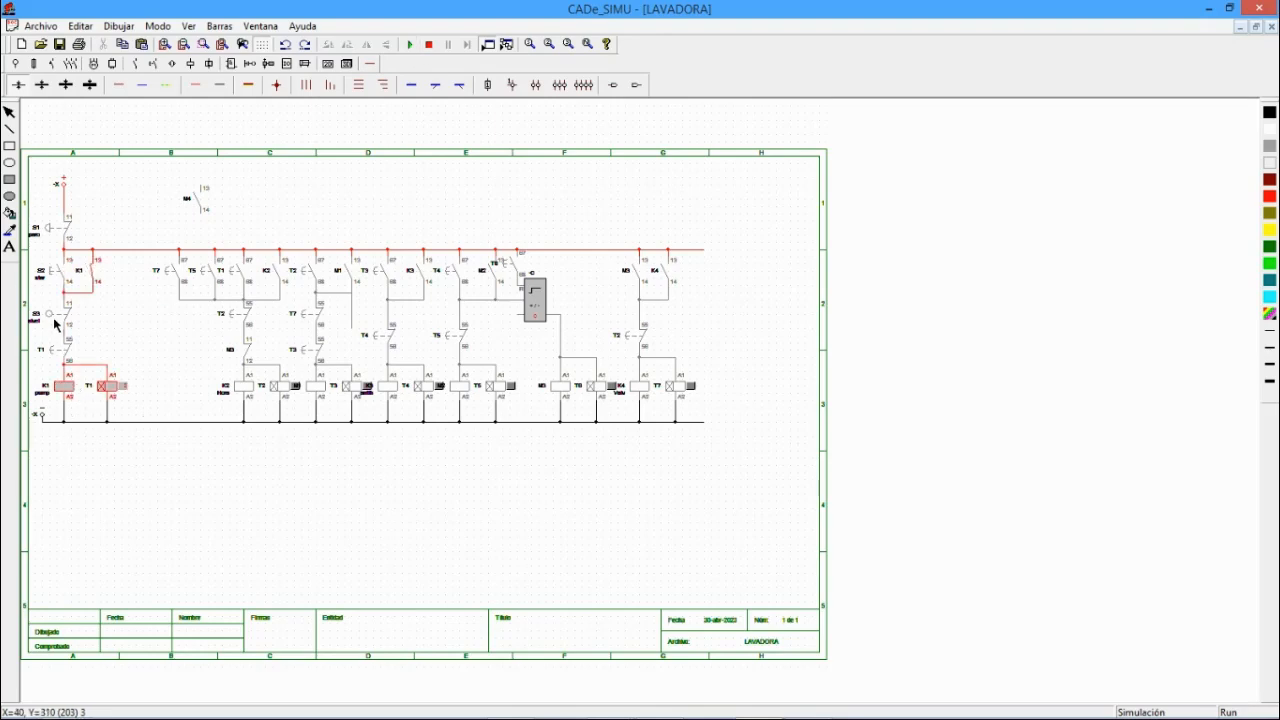
left_click(61, 317)
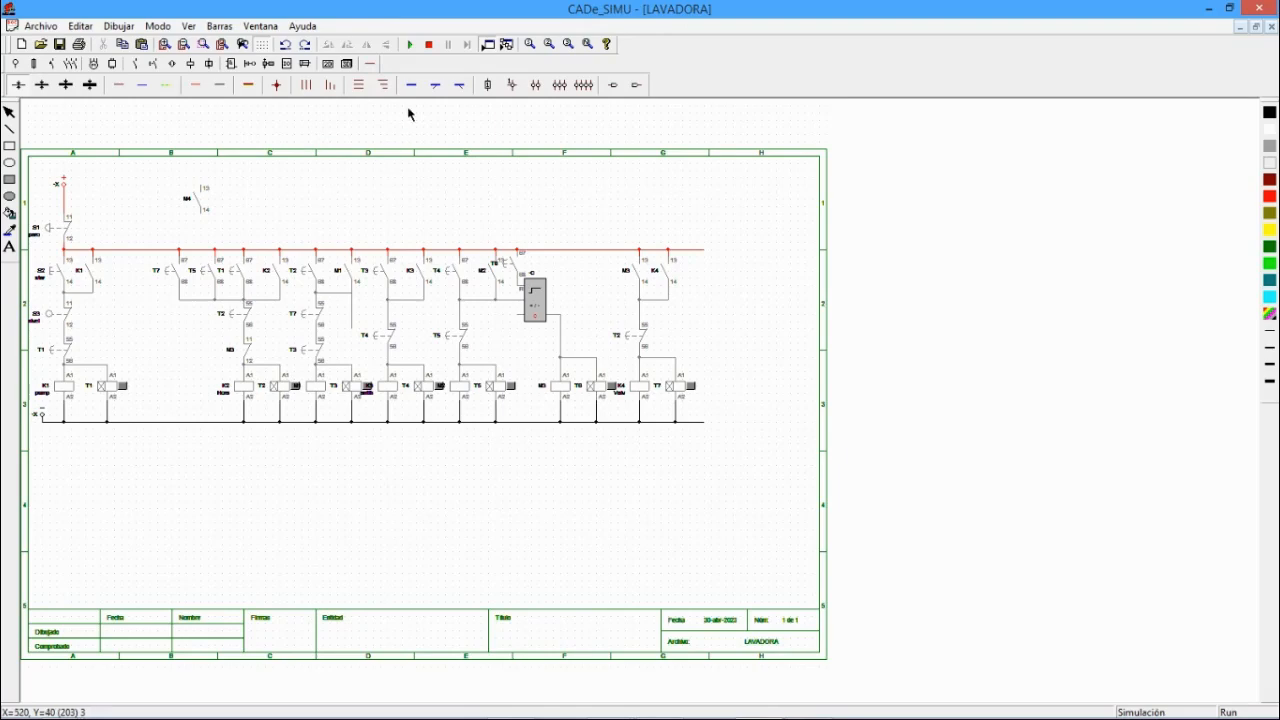
left_click(428, 44)
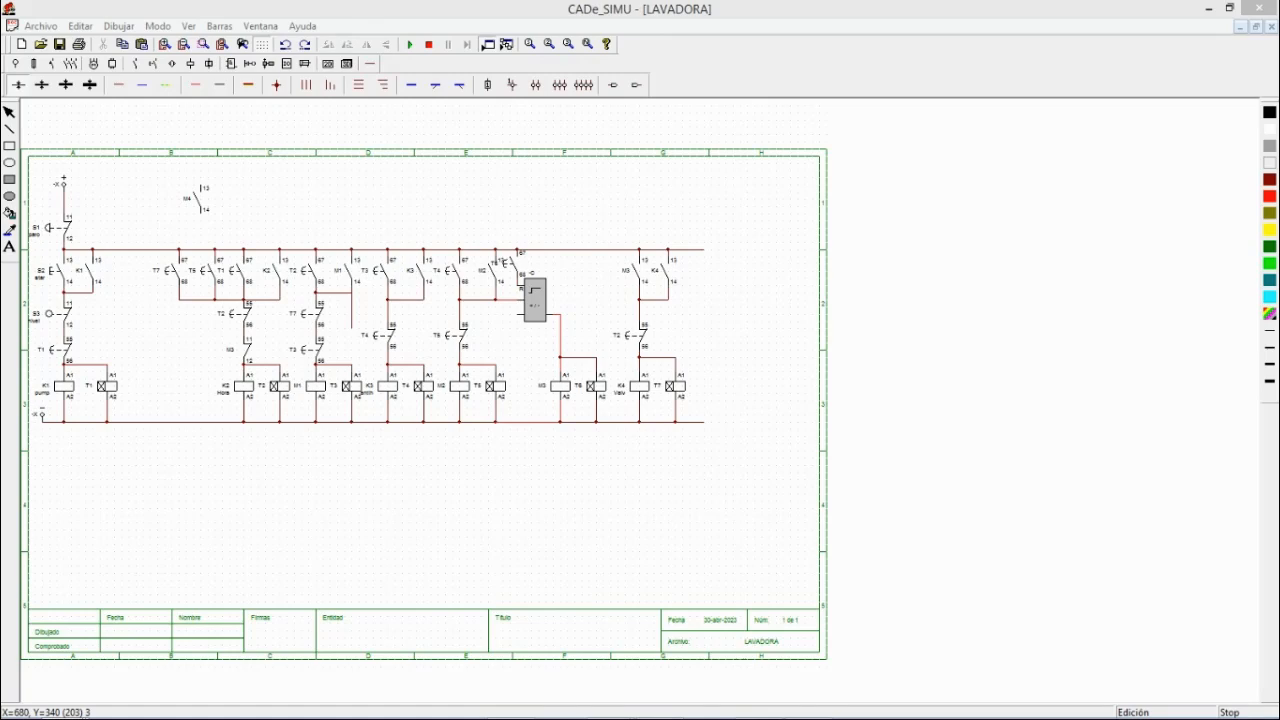
- Switch to WhatsApp Web in the browser and enlarge the image of exercise 6 on the hydraulic press to read it
left_click_drag(116, 226, 299, 93)
left_click(836, 81)
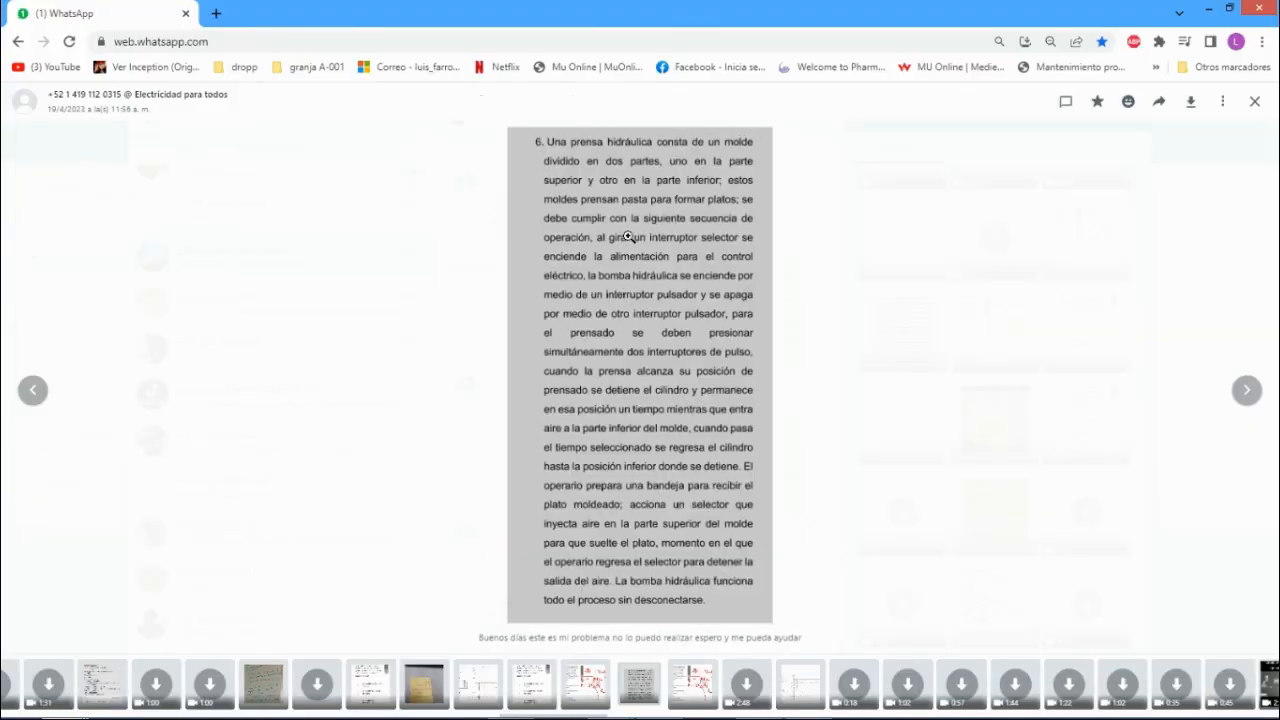
left_click(628, 236)
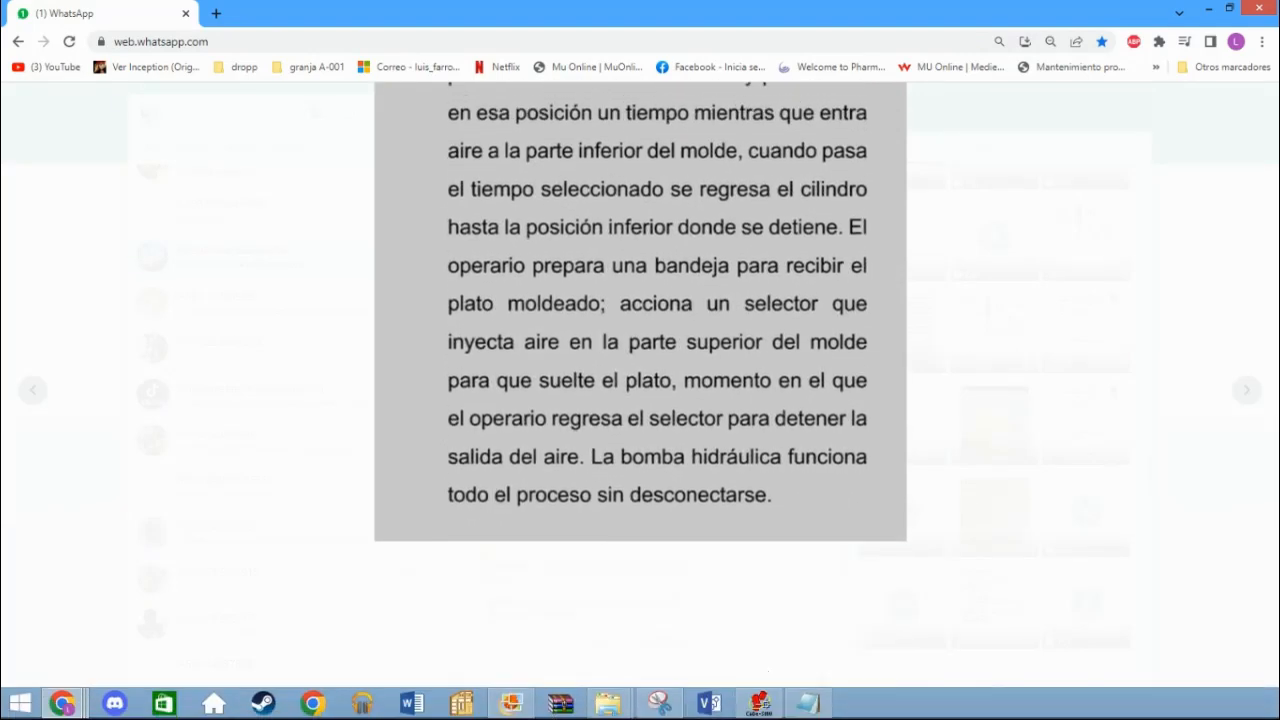
- Switch back to CADe_SIMU and simulate the washing machine circuit, actuating start button S2 and level switch S3 twice in turn
left_click(755, 703)
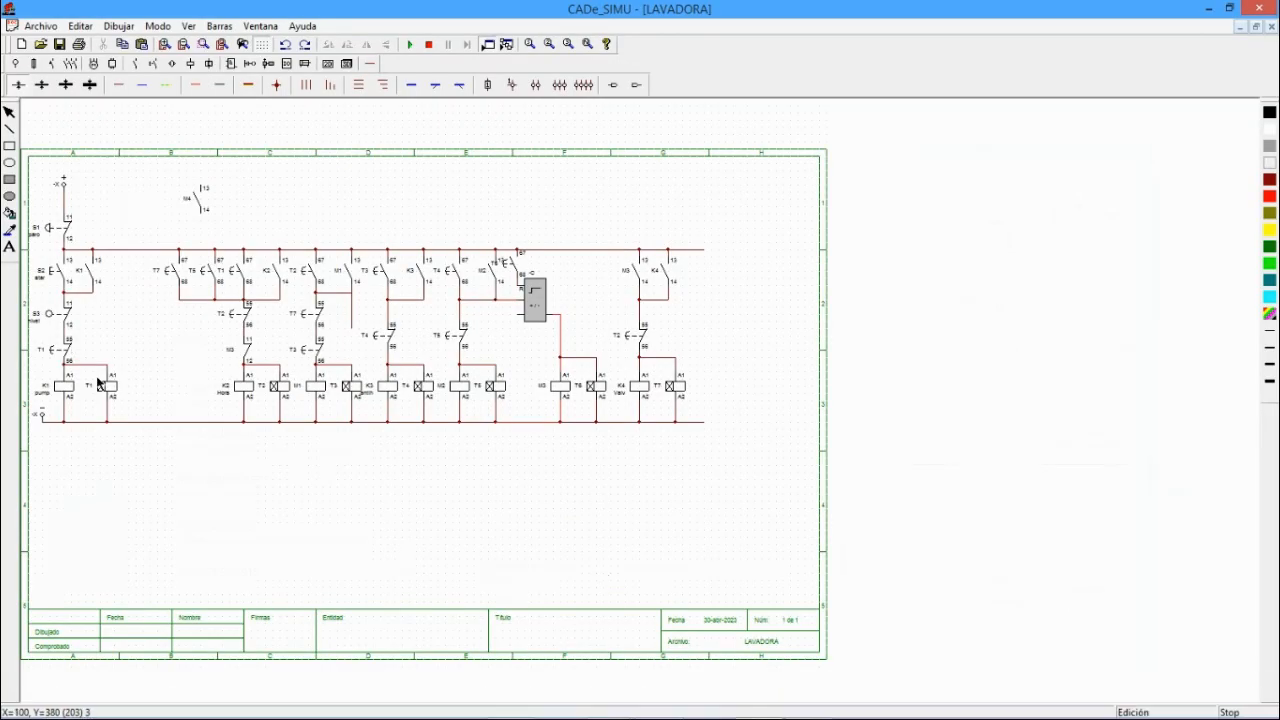
scroll(100, 400, "up", 3)
scroll(106, 400, "down", 1)
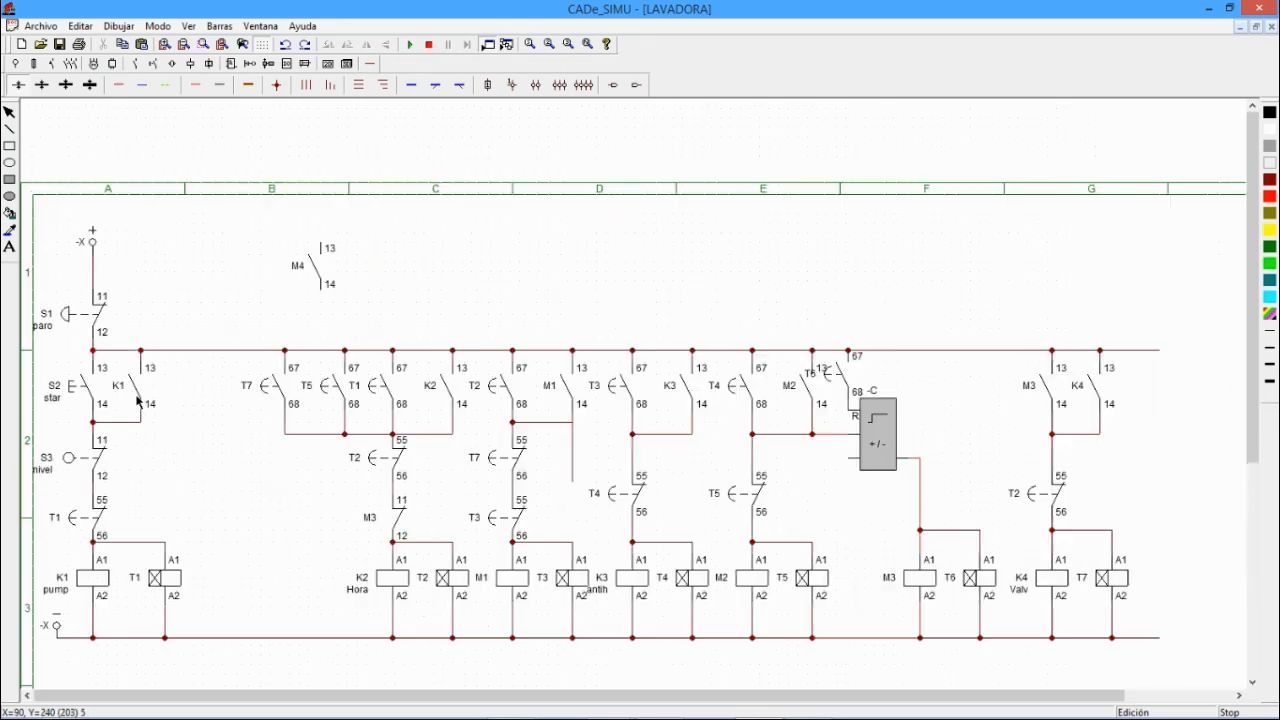
scroll(117, 443, "down", 1)
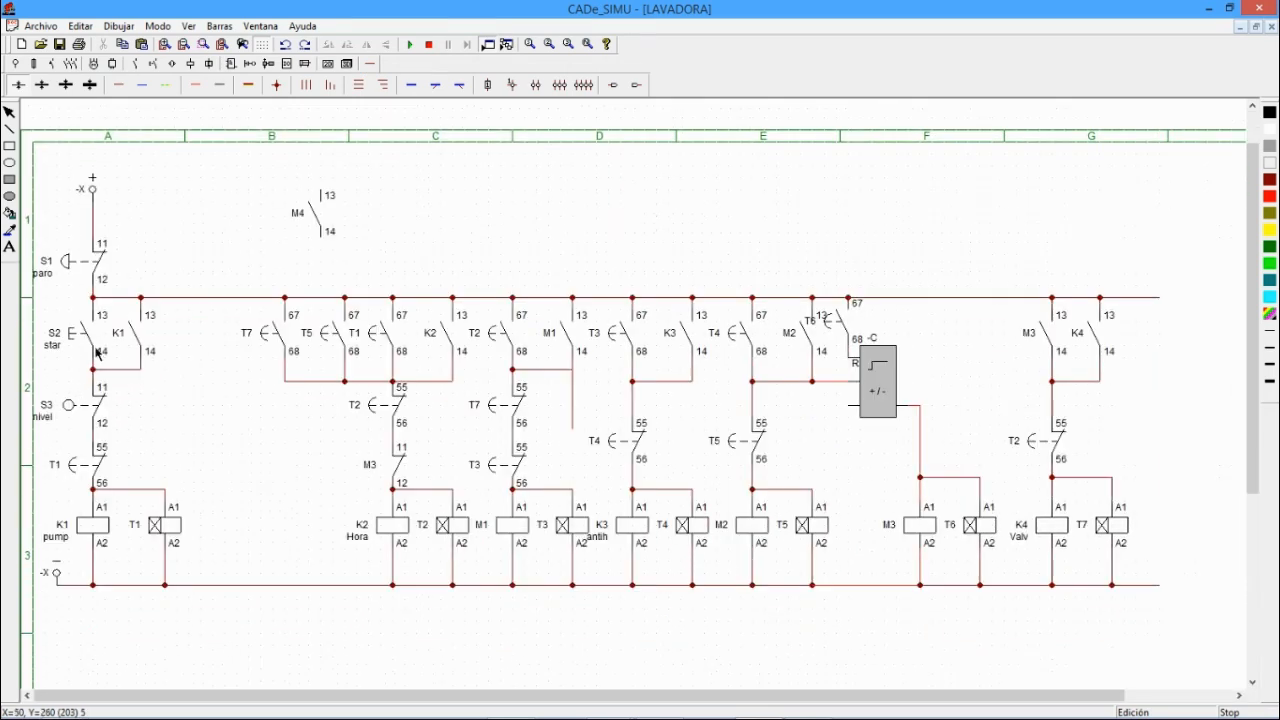
left_click(410, 44)
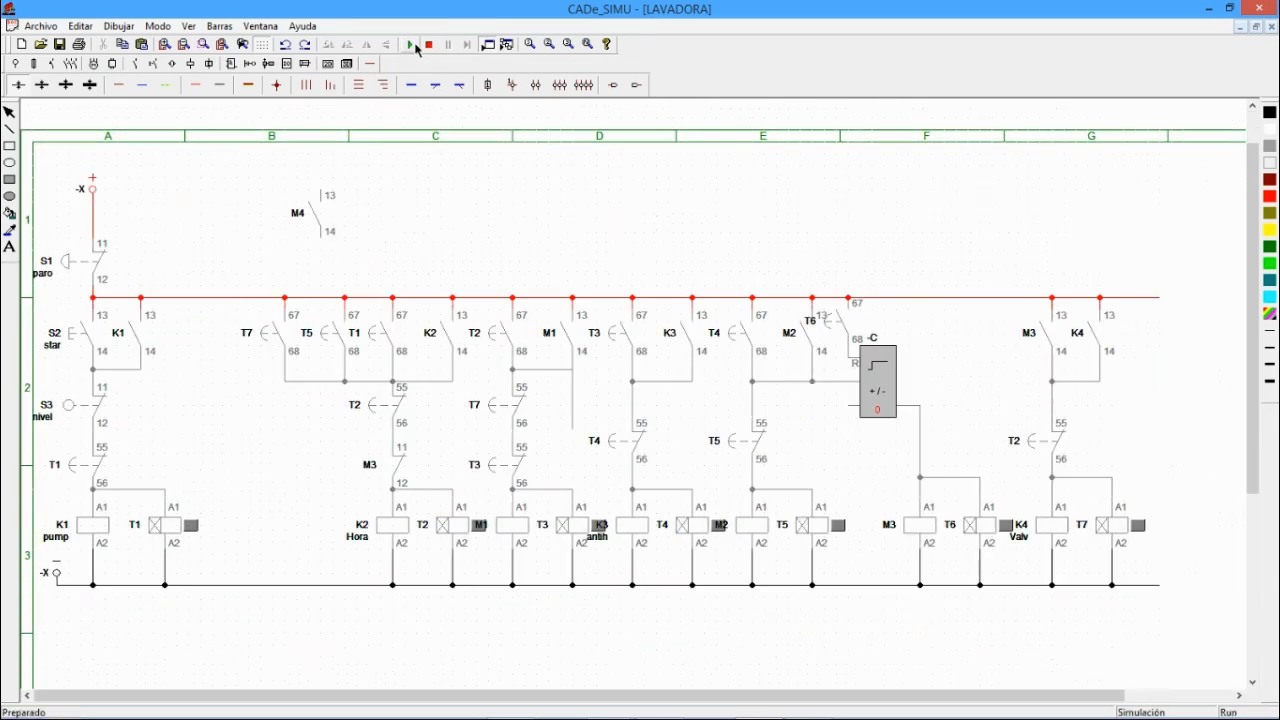
left_click(82, 336)
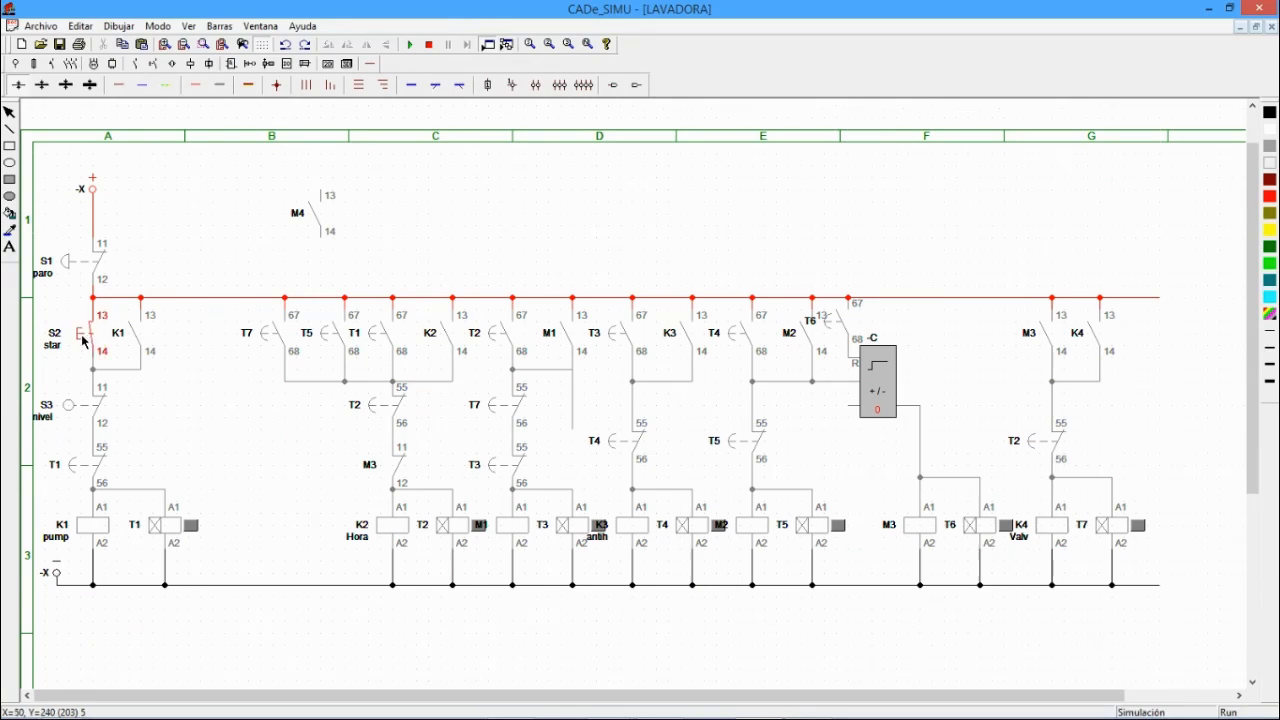
left_click(88, 408)
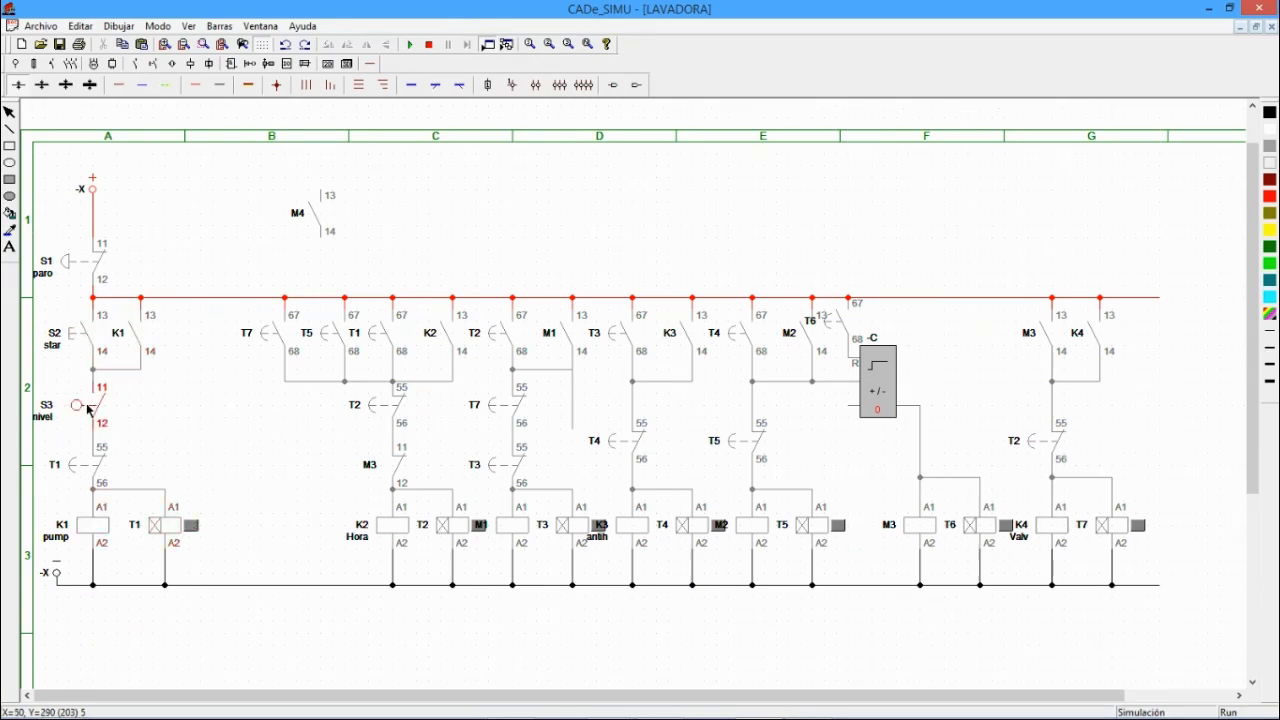
left_click(83, 331)
left_click(83, 408)
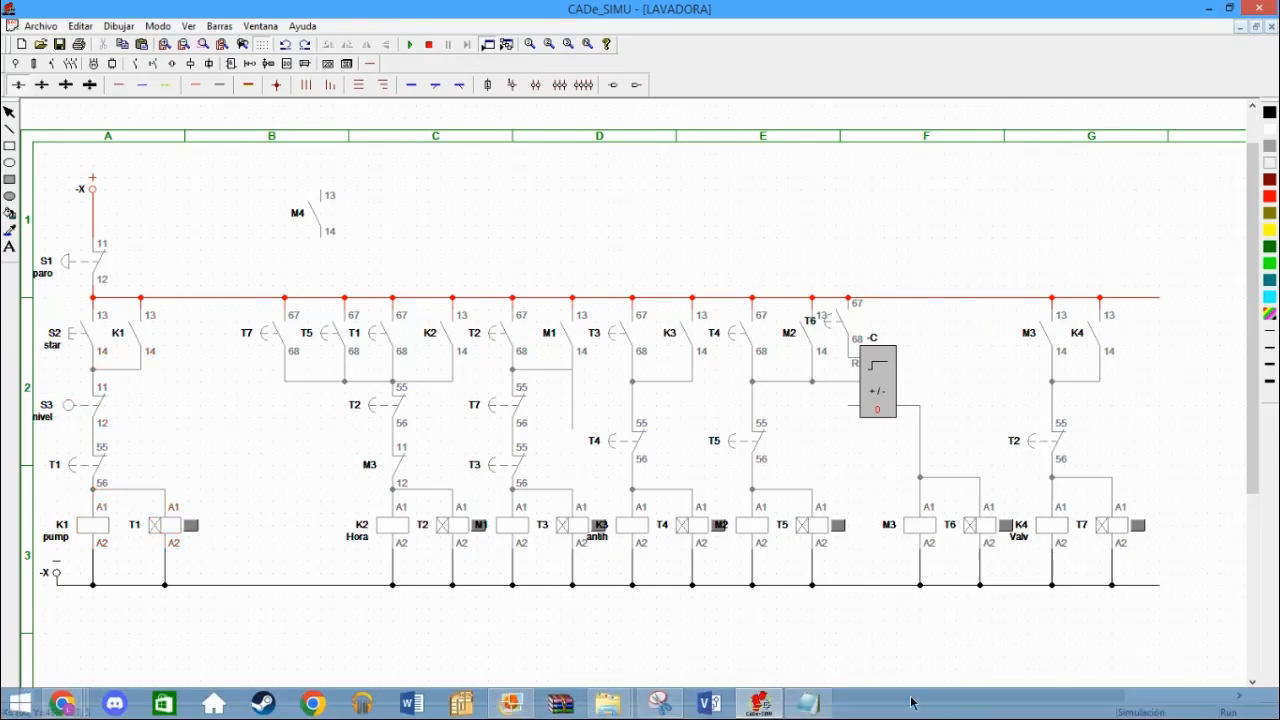
- Reread the hydraulic press exercise in WhatsApp Web and return to CADe_SIMU
left_click(762, 706)
scroll(676, 298, "up", 5)
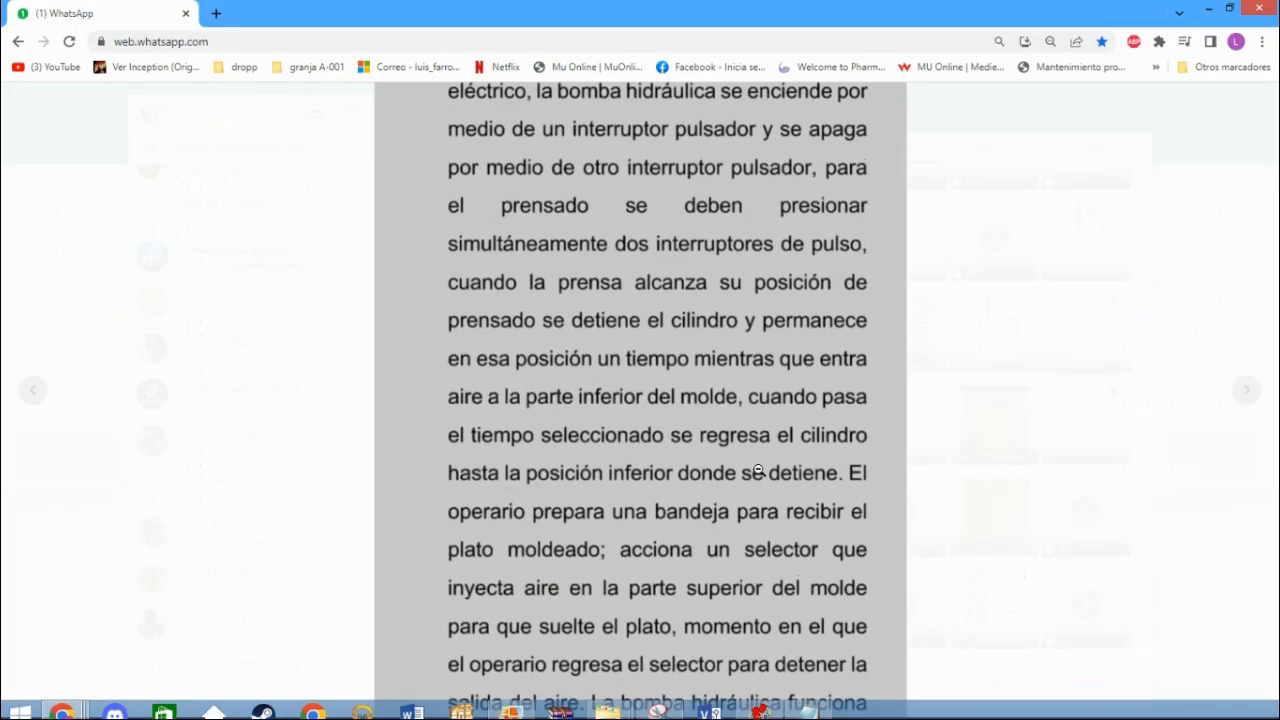
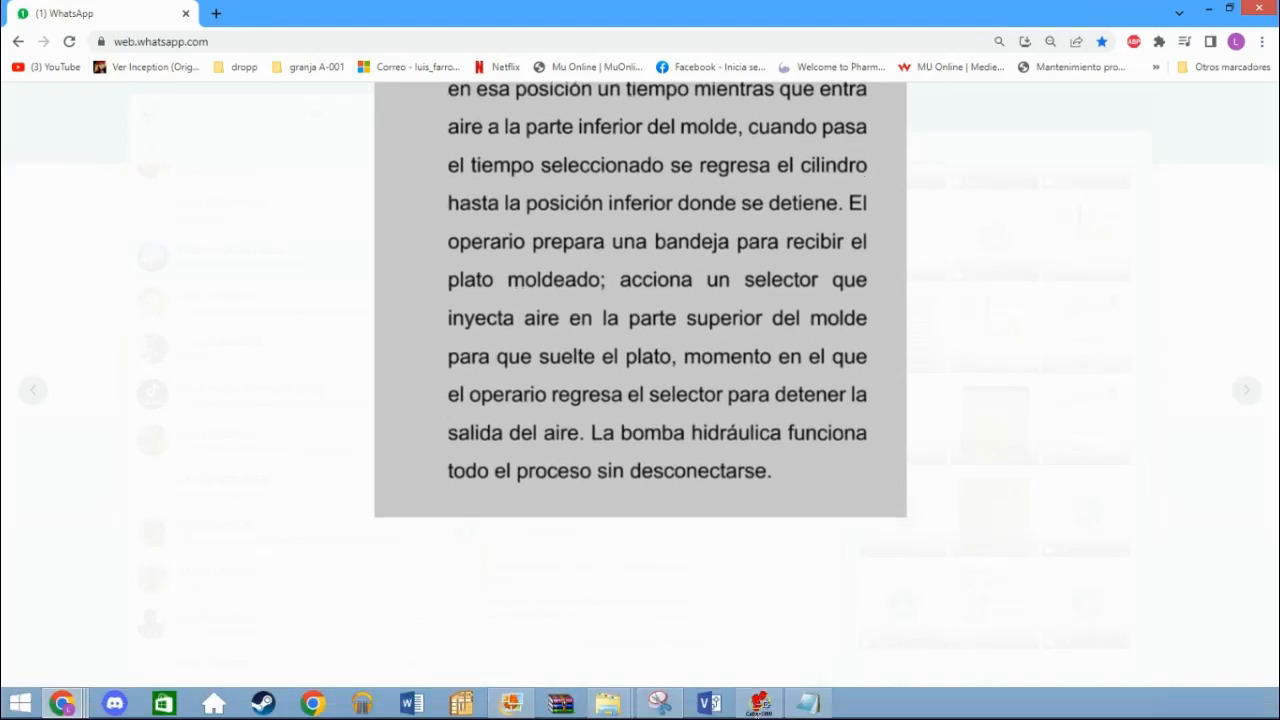
left_click(759, 703)
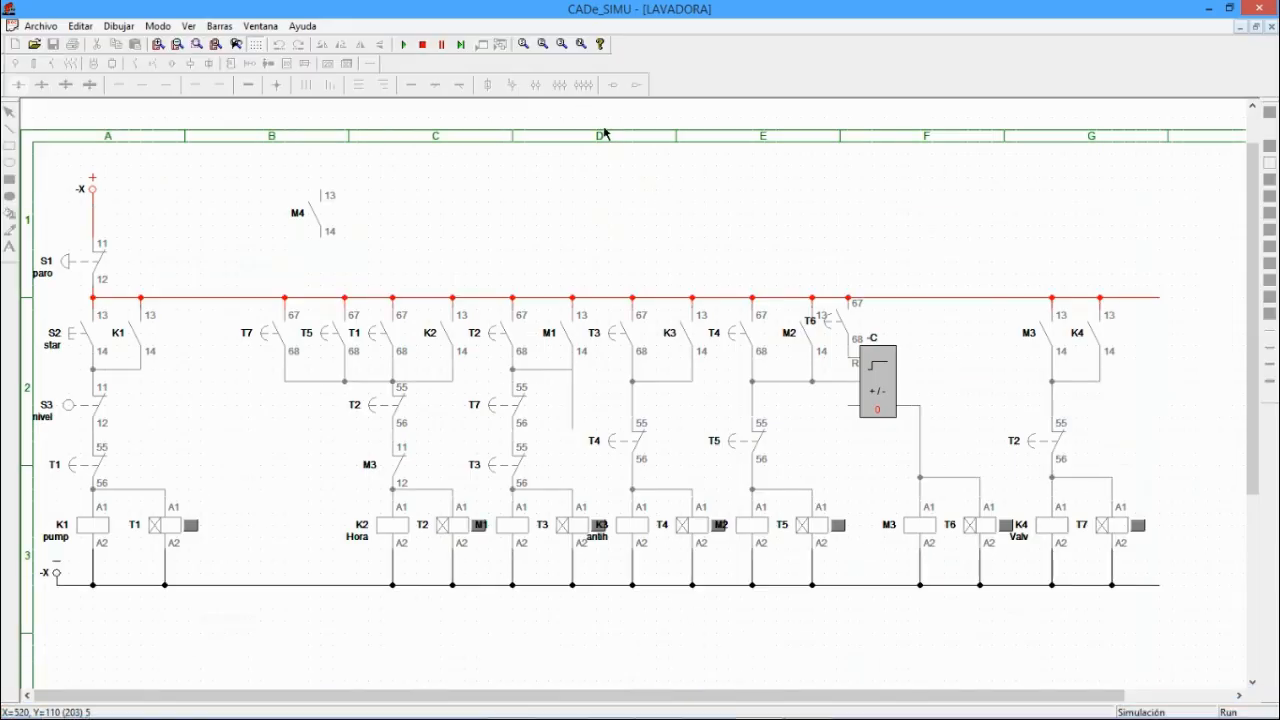
- Open the circuit file ejercicio3 from the ejemplos folder, listing files of all types
left_click(41, 26)
left_click(60, 62)
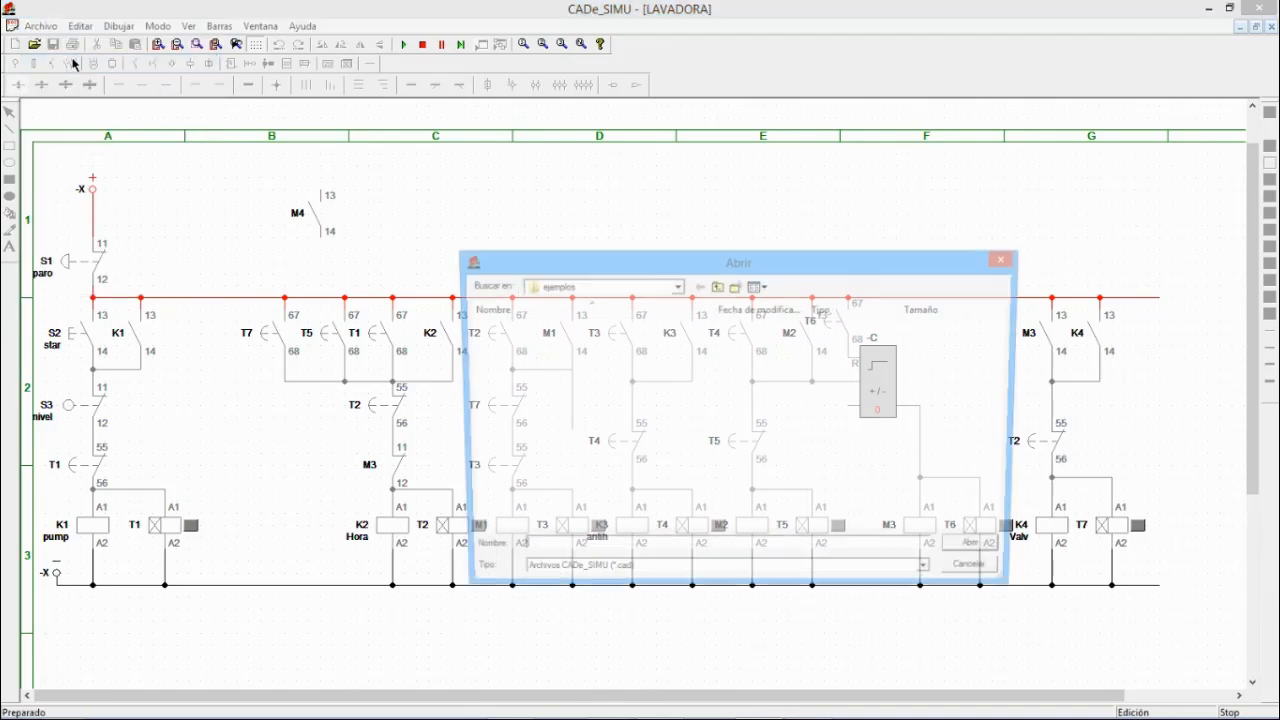
left_click(625, 580)
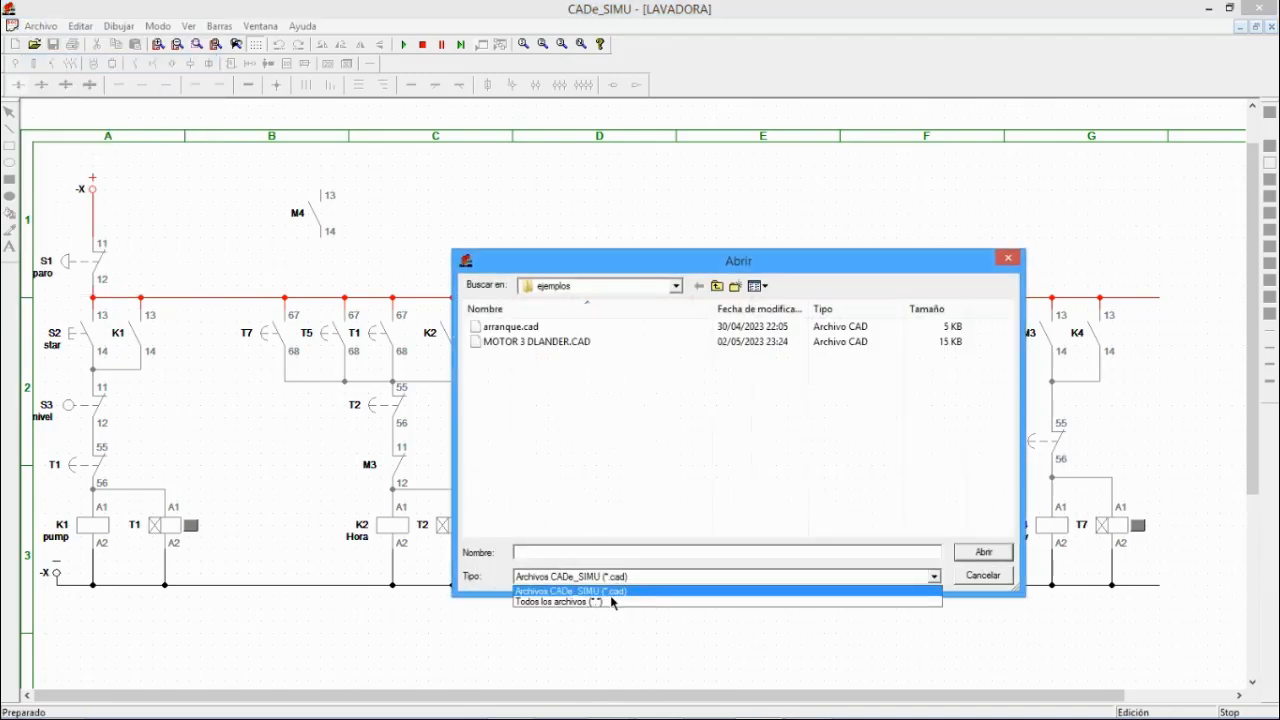
left_click(612, 601)
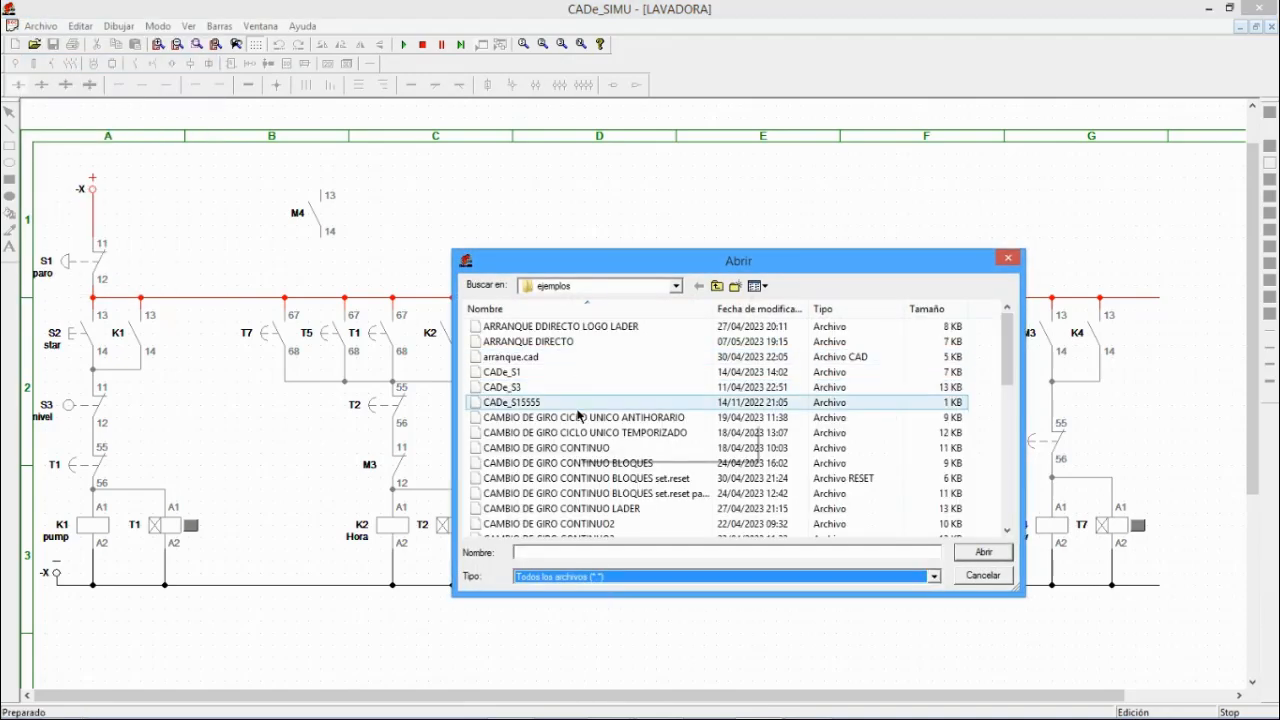
left_click_drag(1003, 342, 1003, 410)
left_click(578, 512)
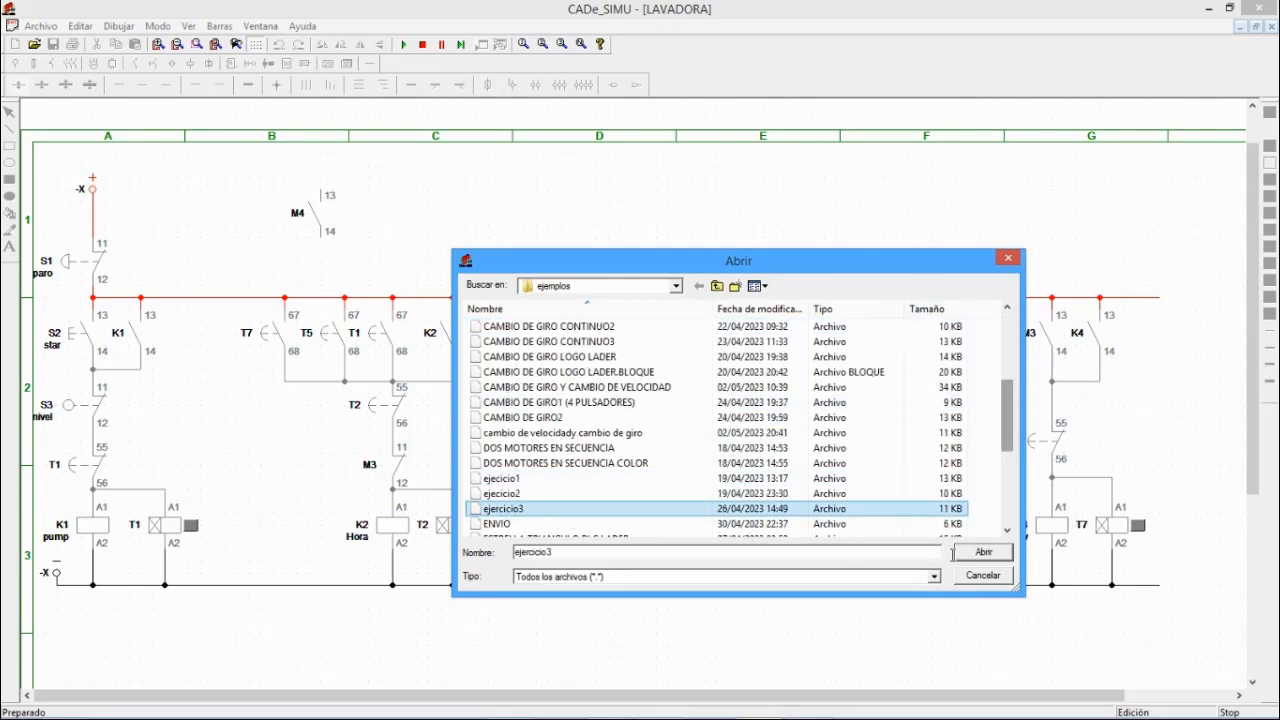
left_click(980, 552)
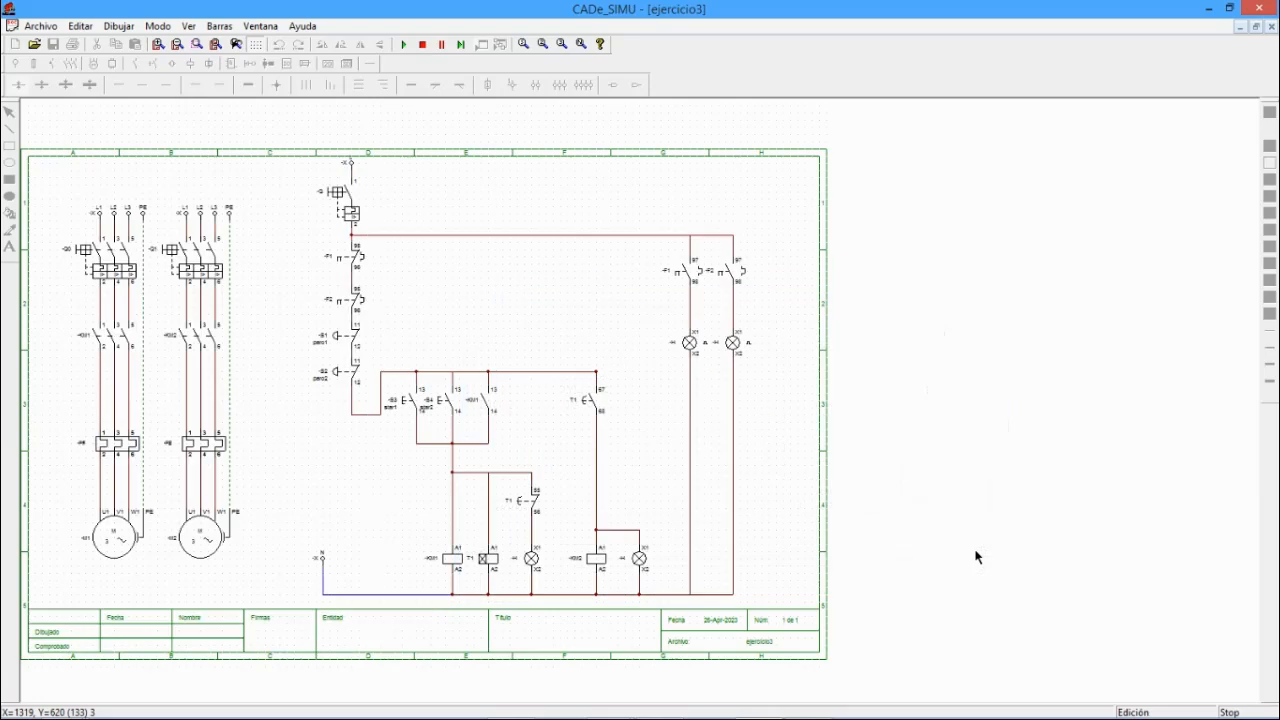
- Open the circuit file ejecicio2 from the ejemplos folder, listing files of all types
left_click(39, 26)
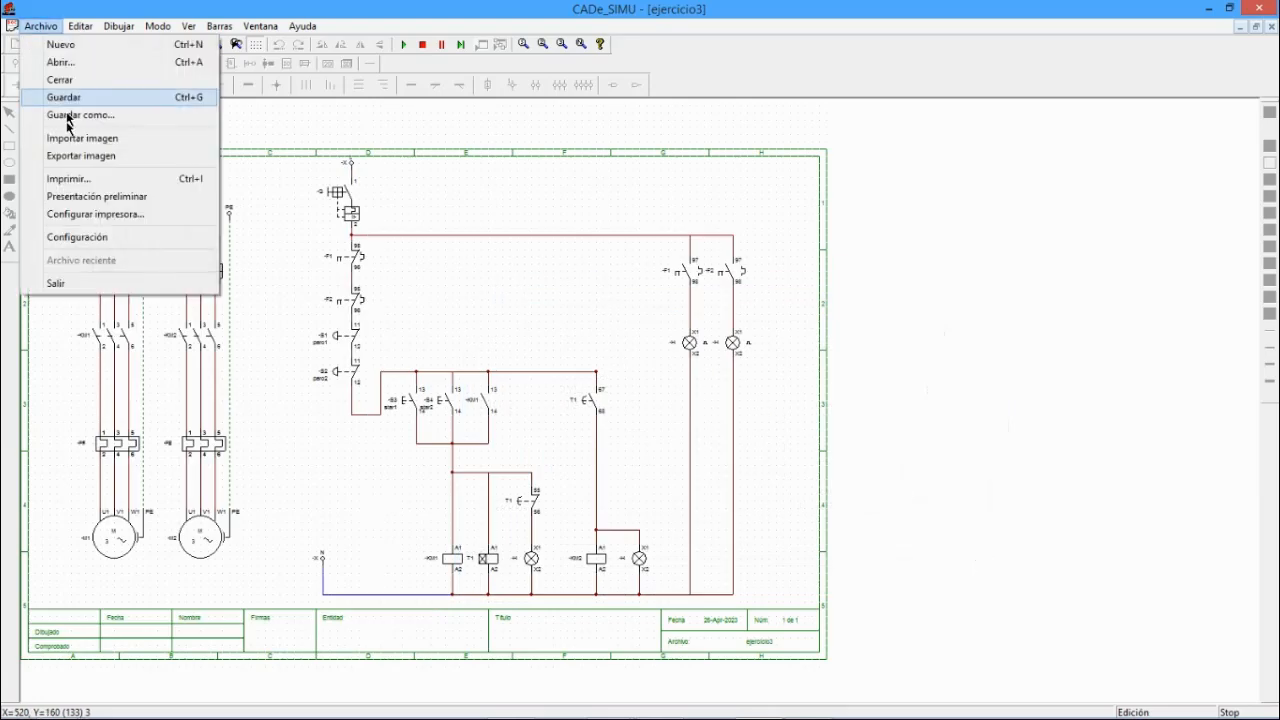
left_click(78, 66)
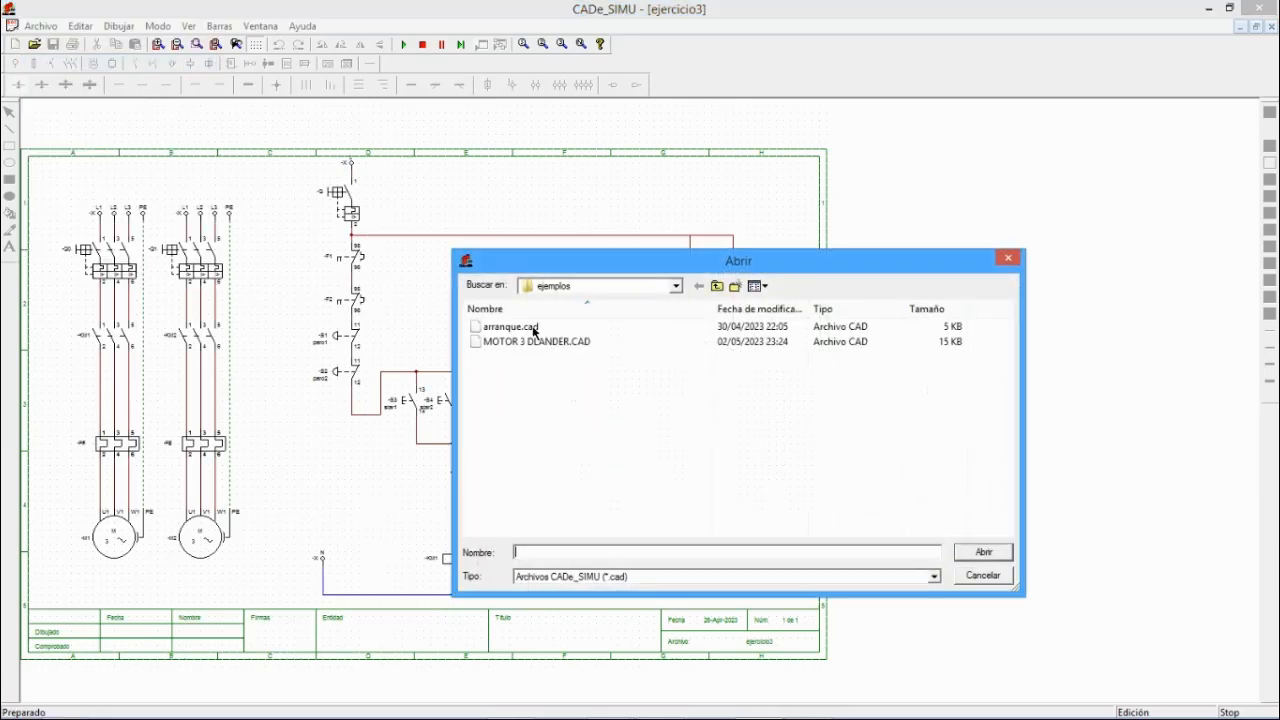
left_click(685, 575)
left_click(616, 603)
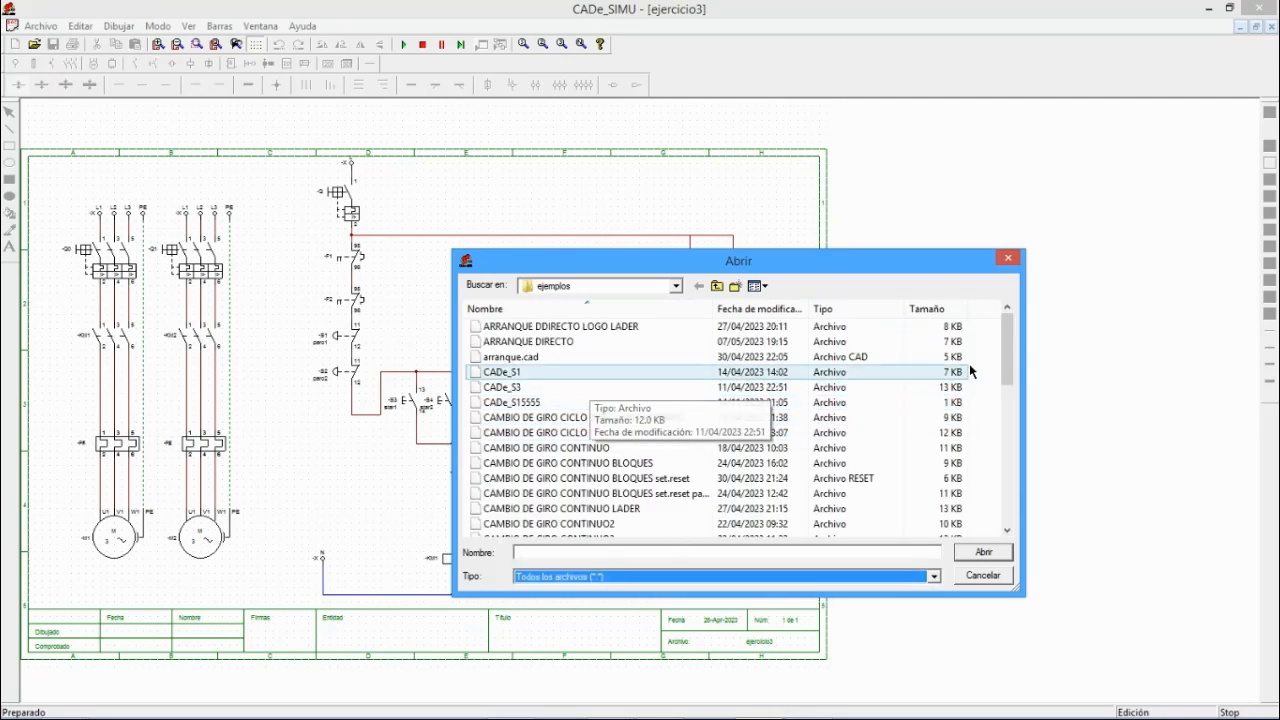
scroll(760, 440, "down", 5)
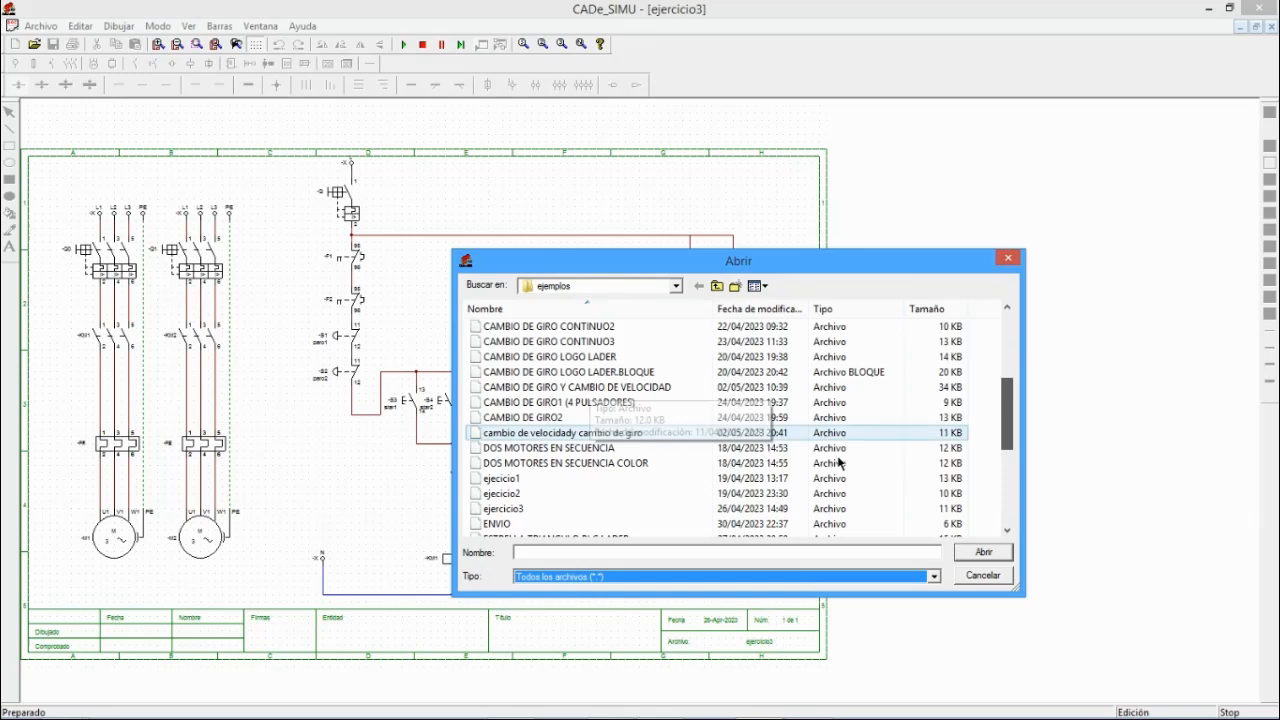
left_click(505, 494)
left_click(984, 553)
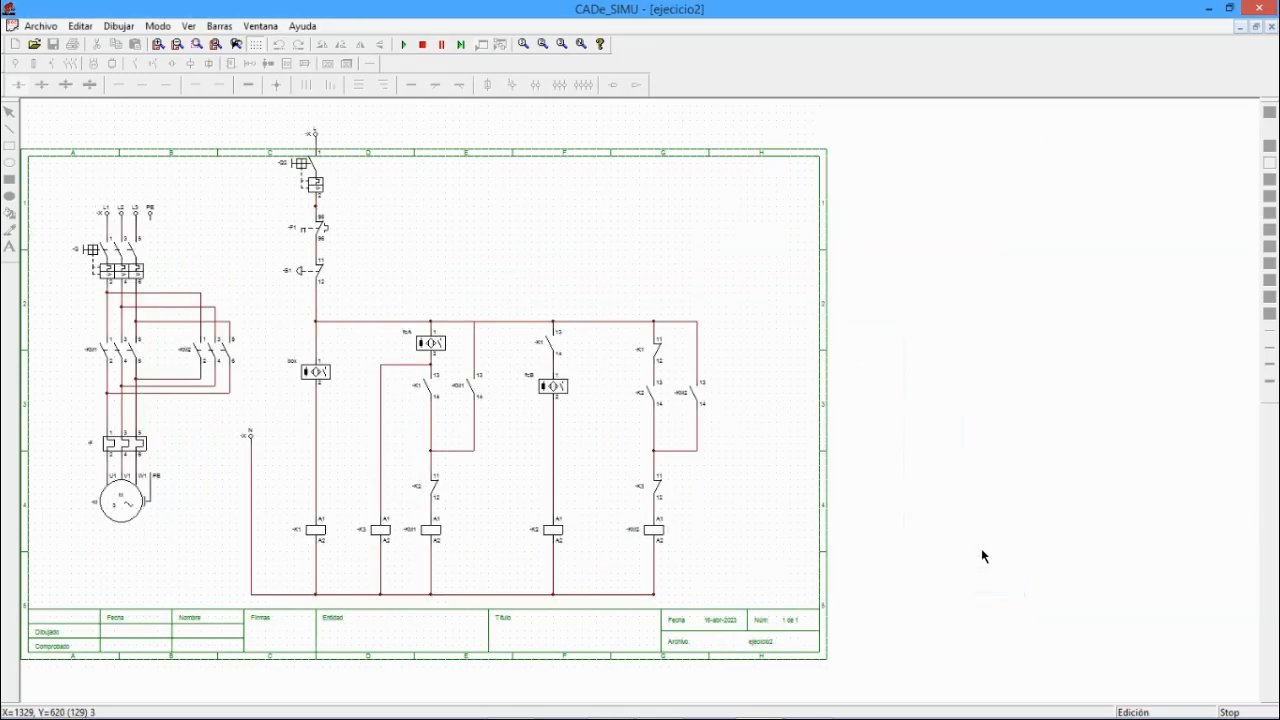
- Open the hydraulic press circuit file ejecicio1 from the ejemplos folder, listing files of all types
left_click(41, 26)
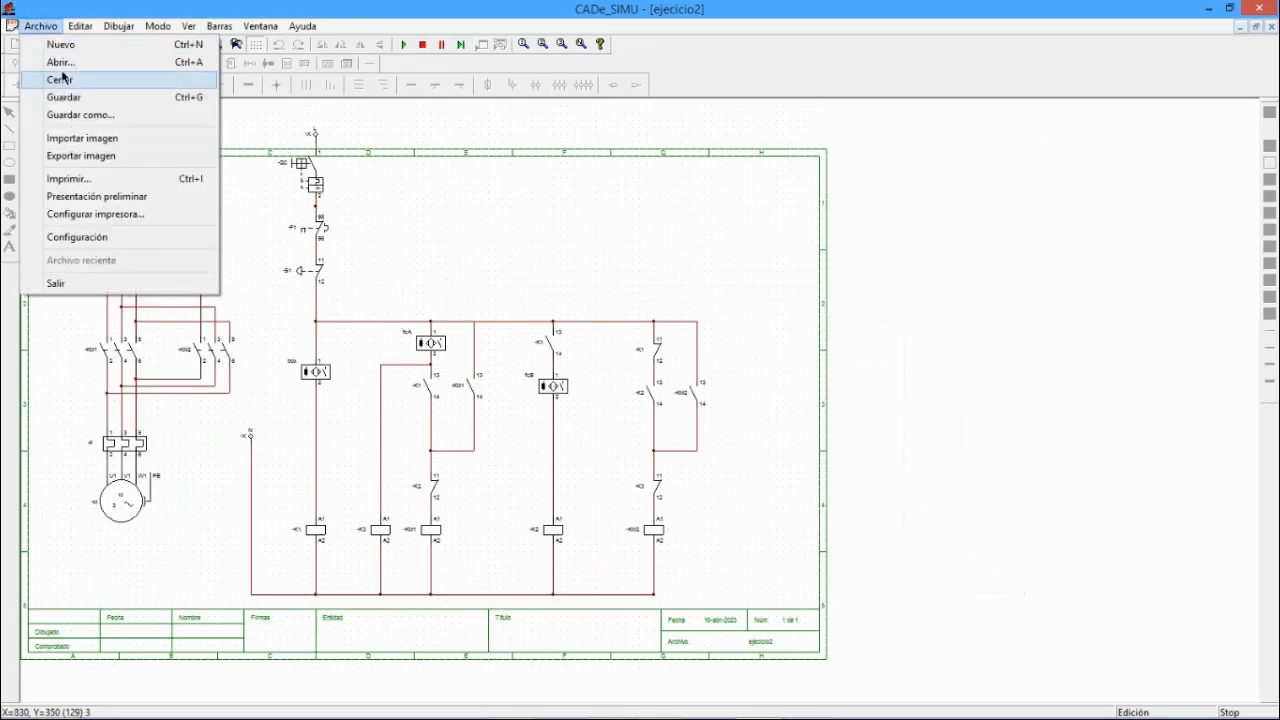
left_click(45, 60)
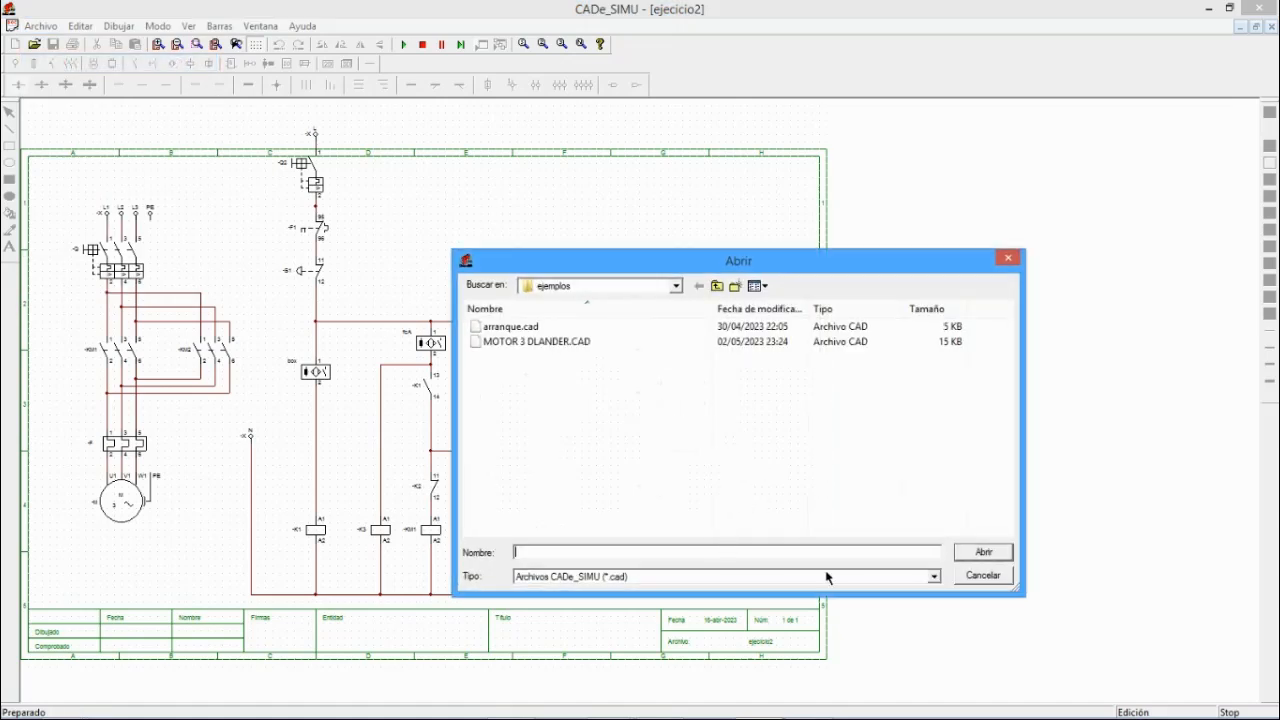
left_click(620, 578)
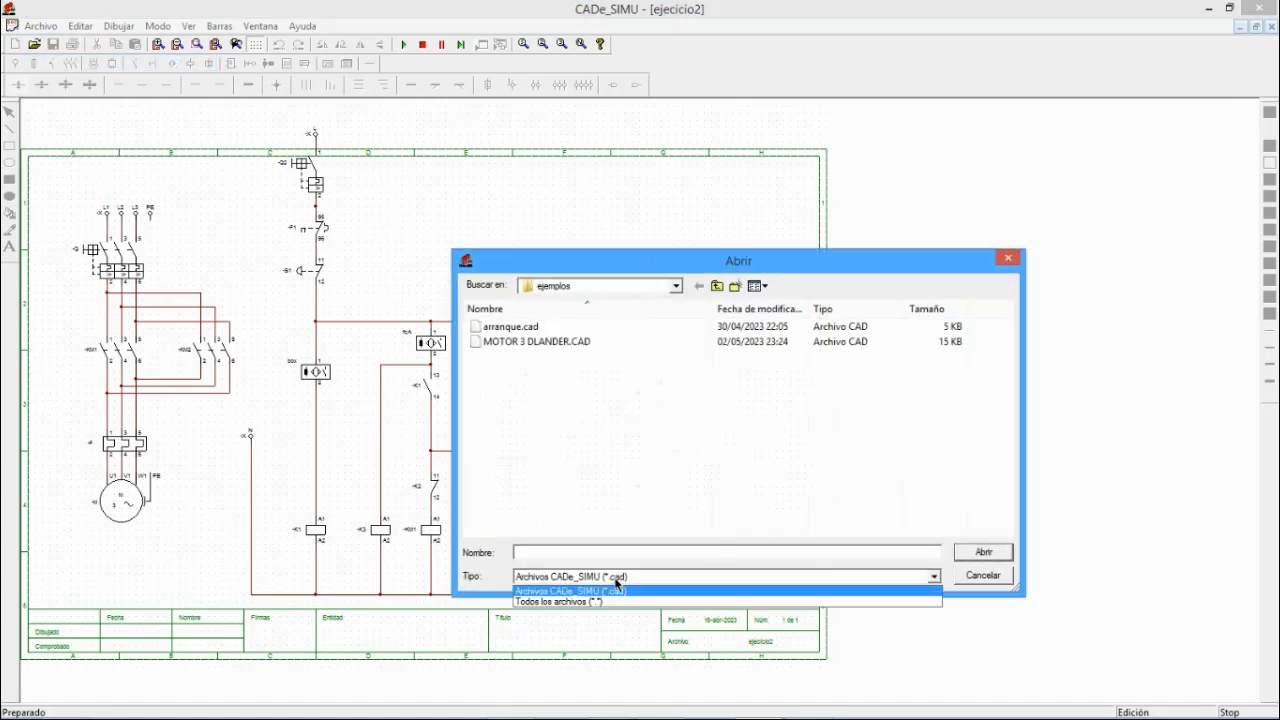
left_click(612, 600)
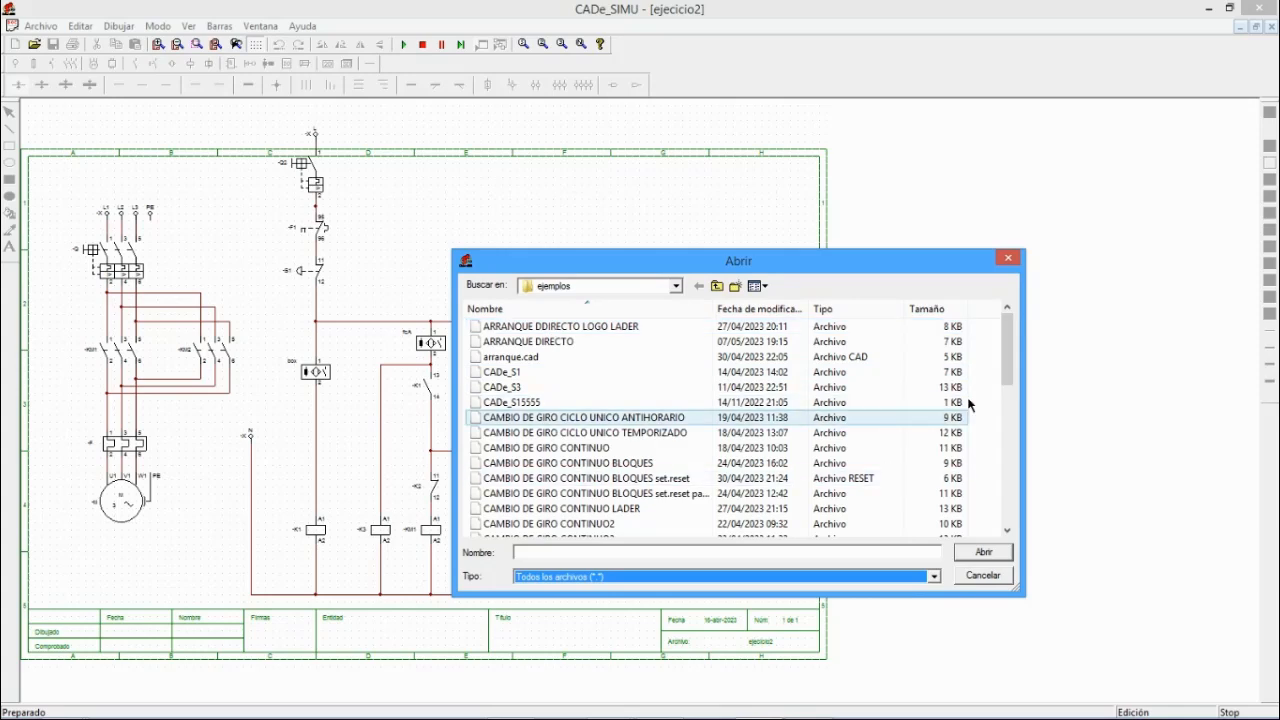
left_click(1007, 386)
left_click_drag(1008, 366, 1008, 431)
left_click(530, 480)
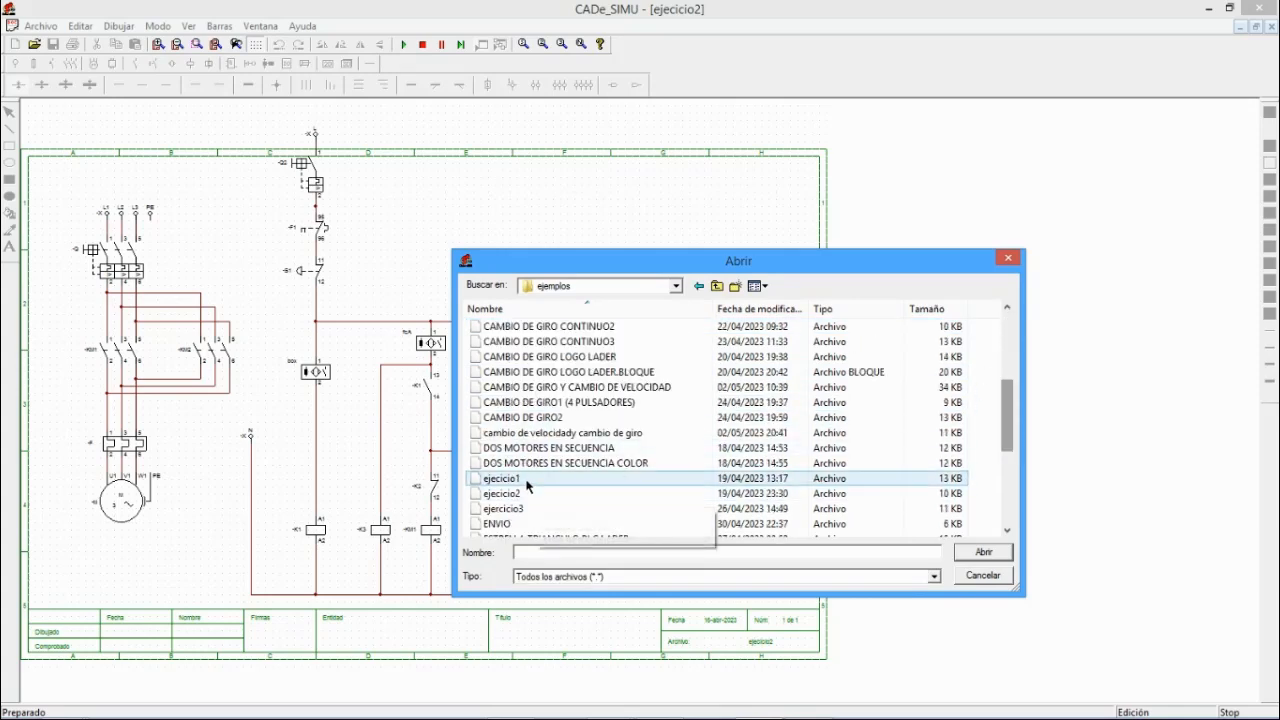
left_click(984, 552)
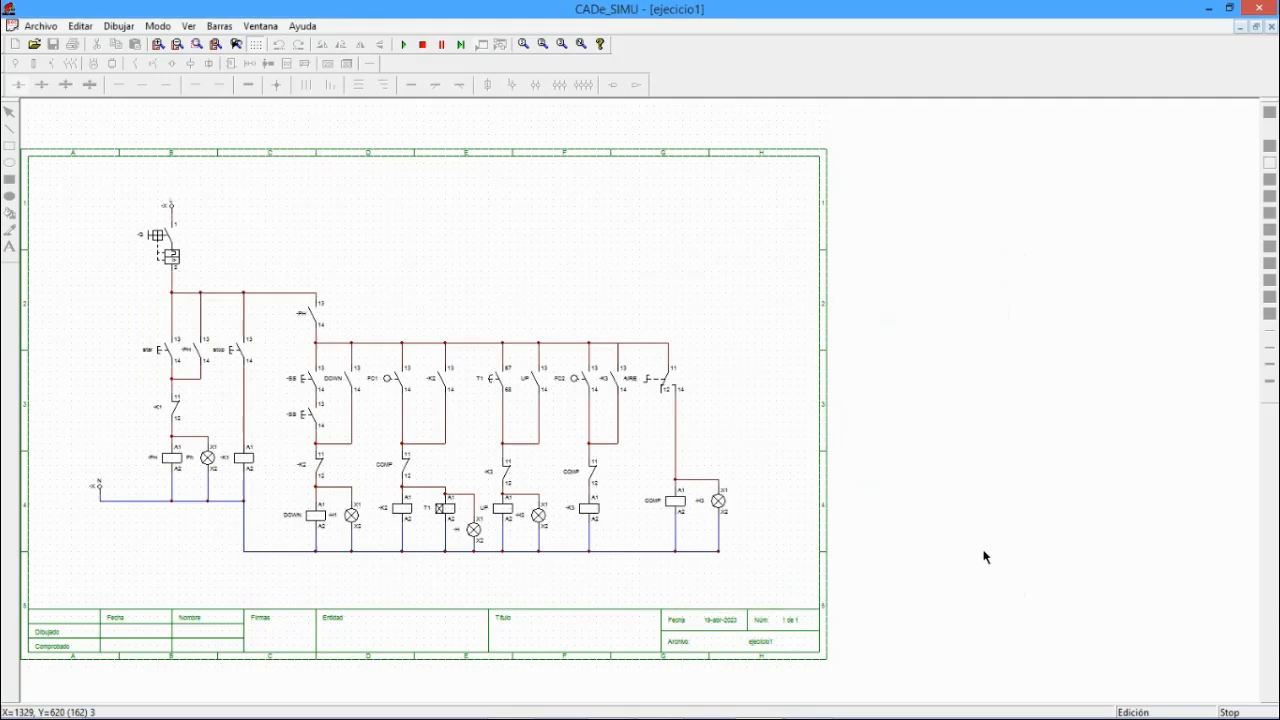
- Simulate the press circuit by closing breaker Q, actuating the star pushbutton for pump relay PH, and actuating the stop pushbutton
left_click(402, 45)
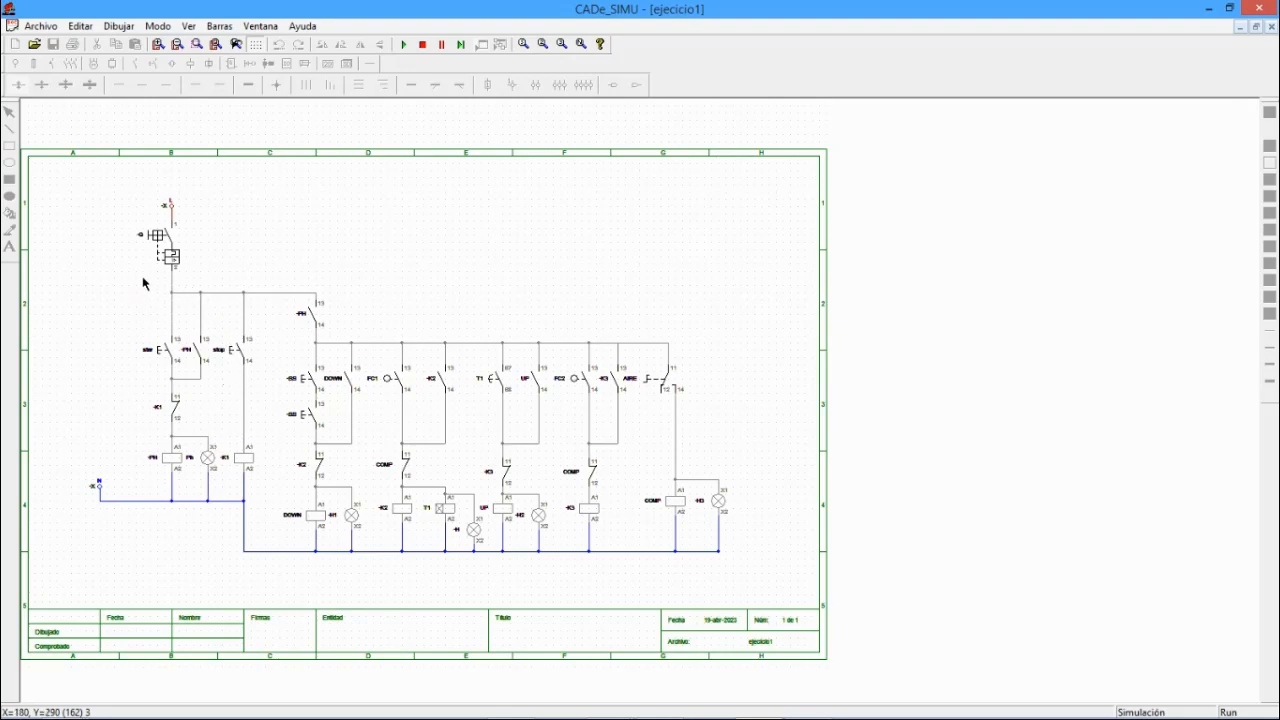
left_click(165, 358)
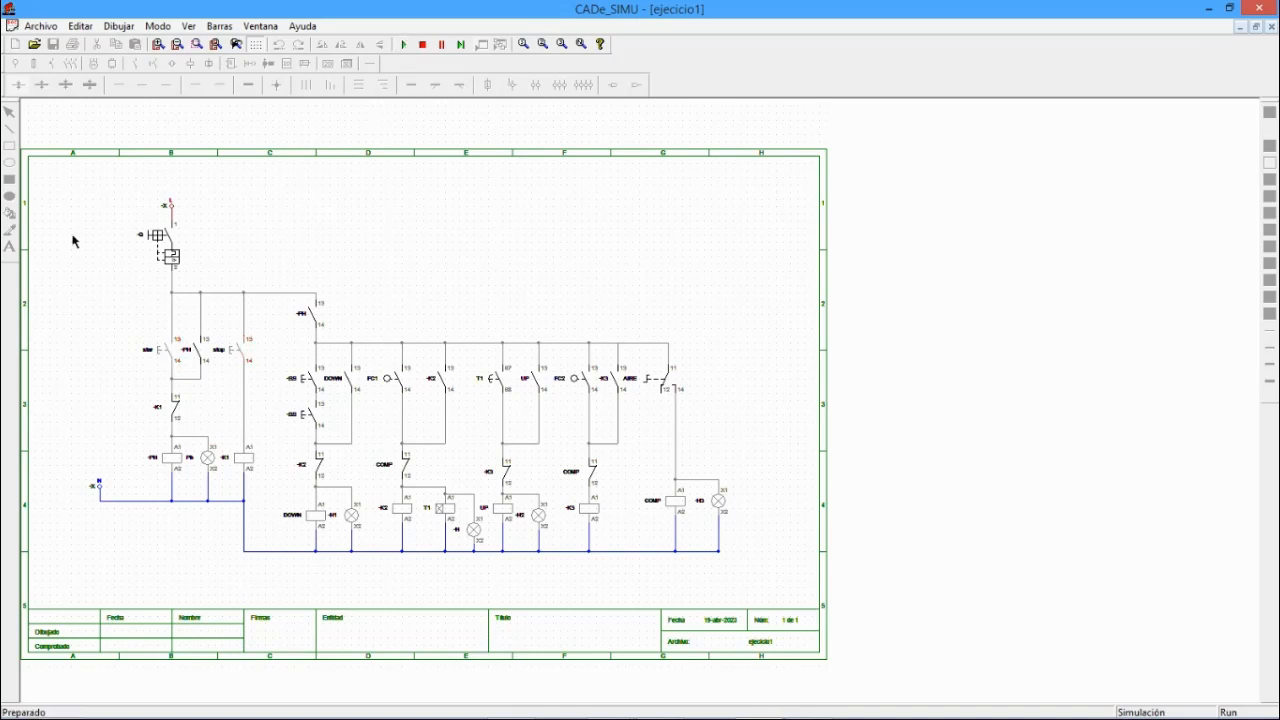
left_click(158, 245)
left_click(158, 358)
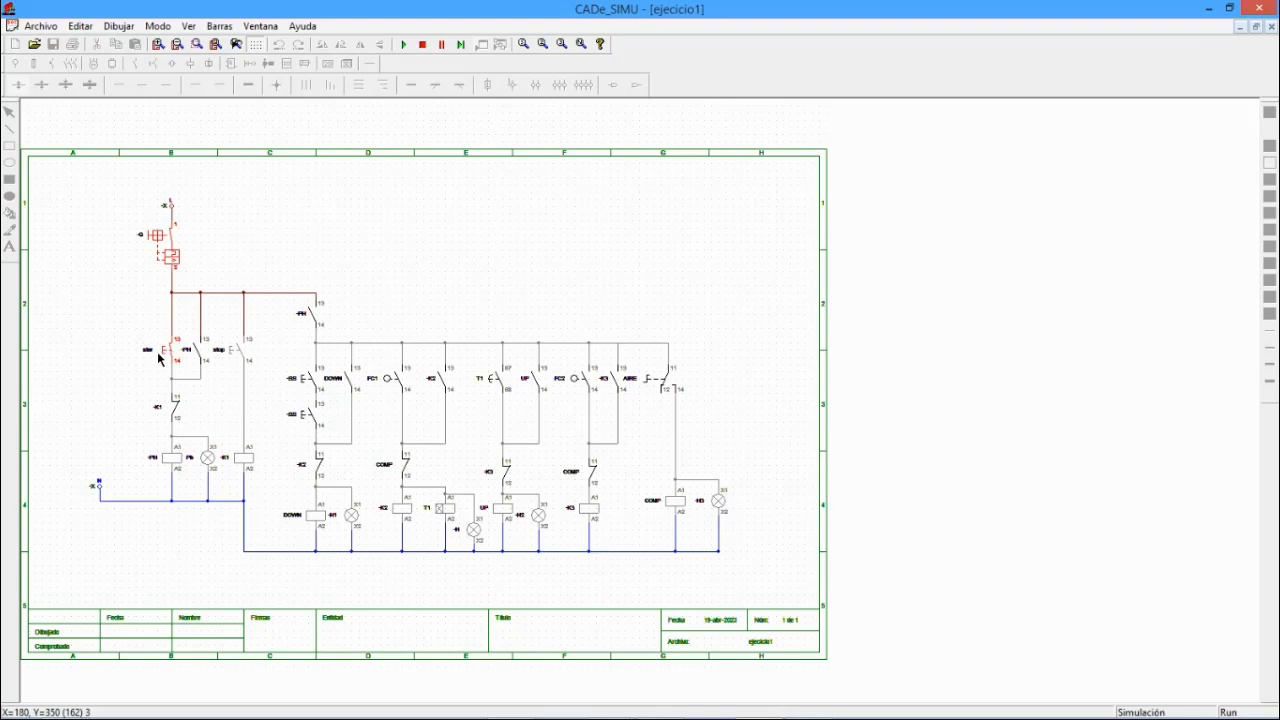
left_click(243, 352)
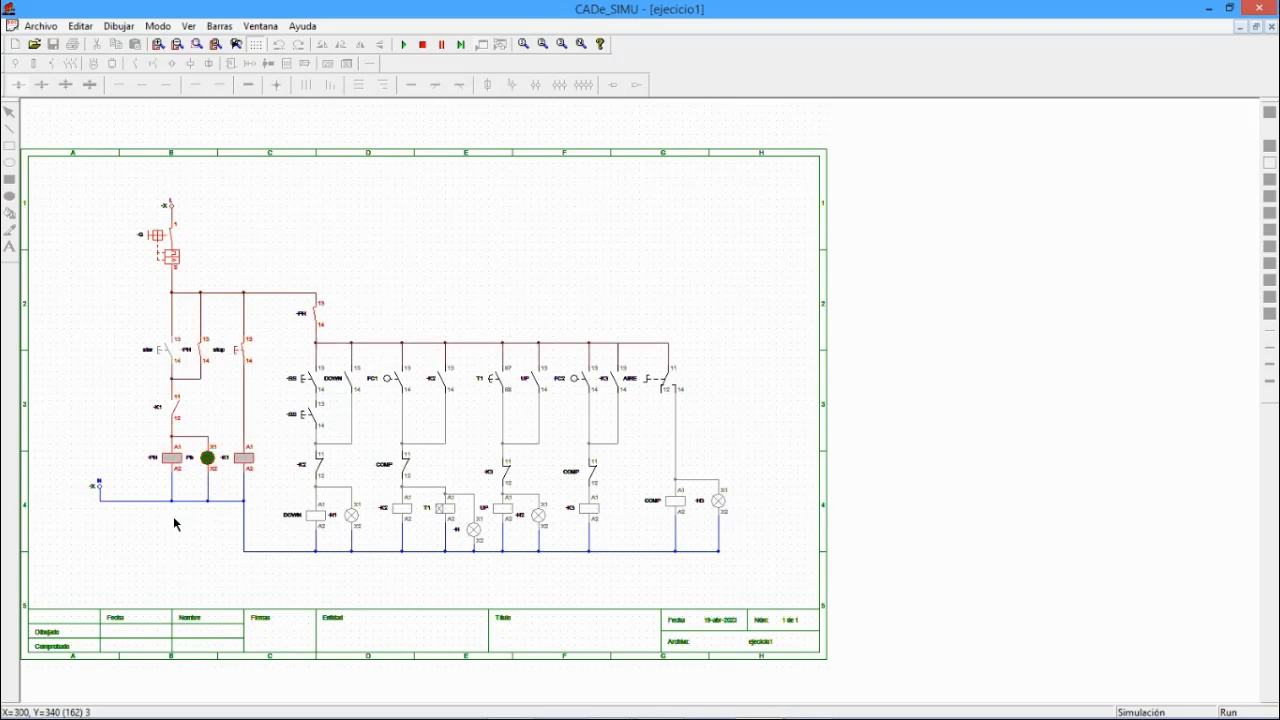
- Actuate the star and stop pushbuttons to demonstrate switching off pump relay PH through K1
left_click(155, 358)
left_click(236, 362)
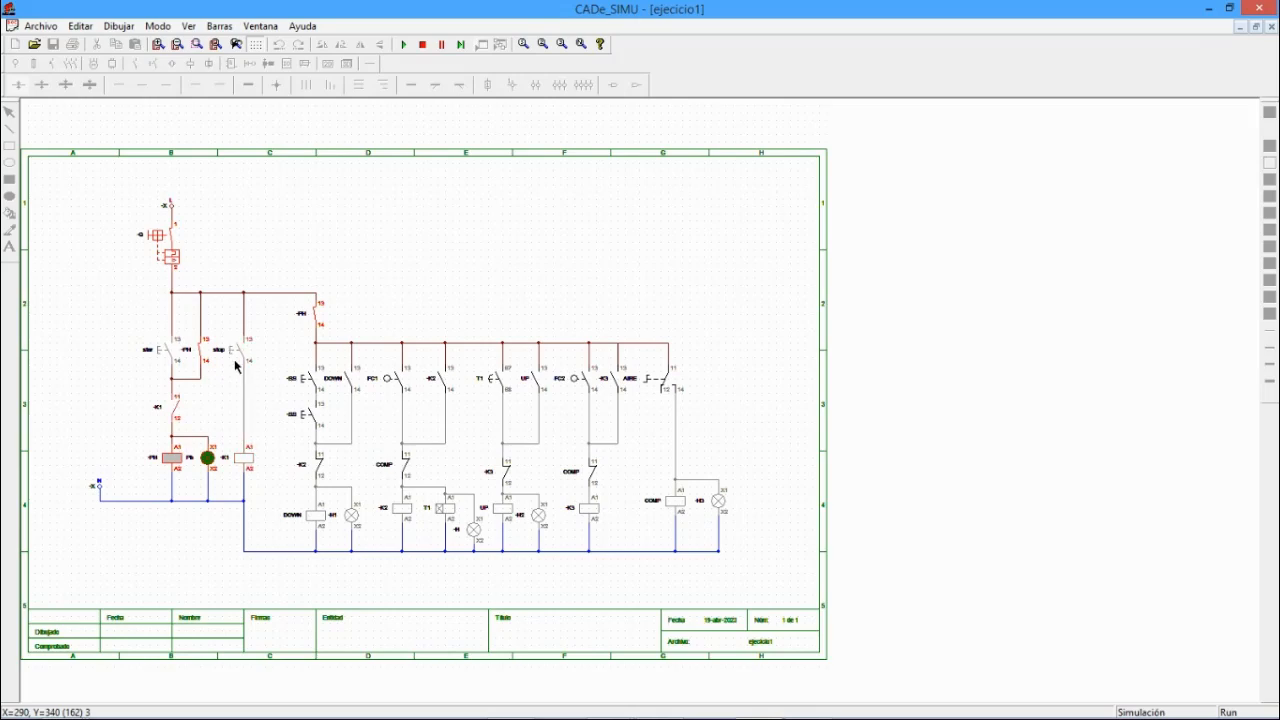
left_click(244, 352)
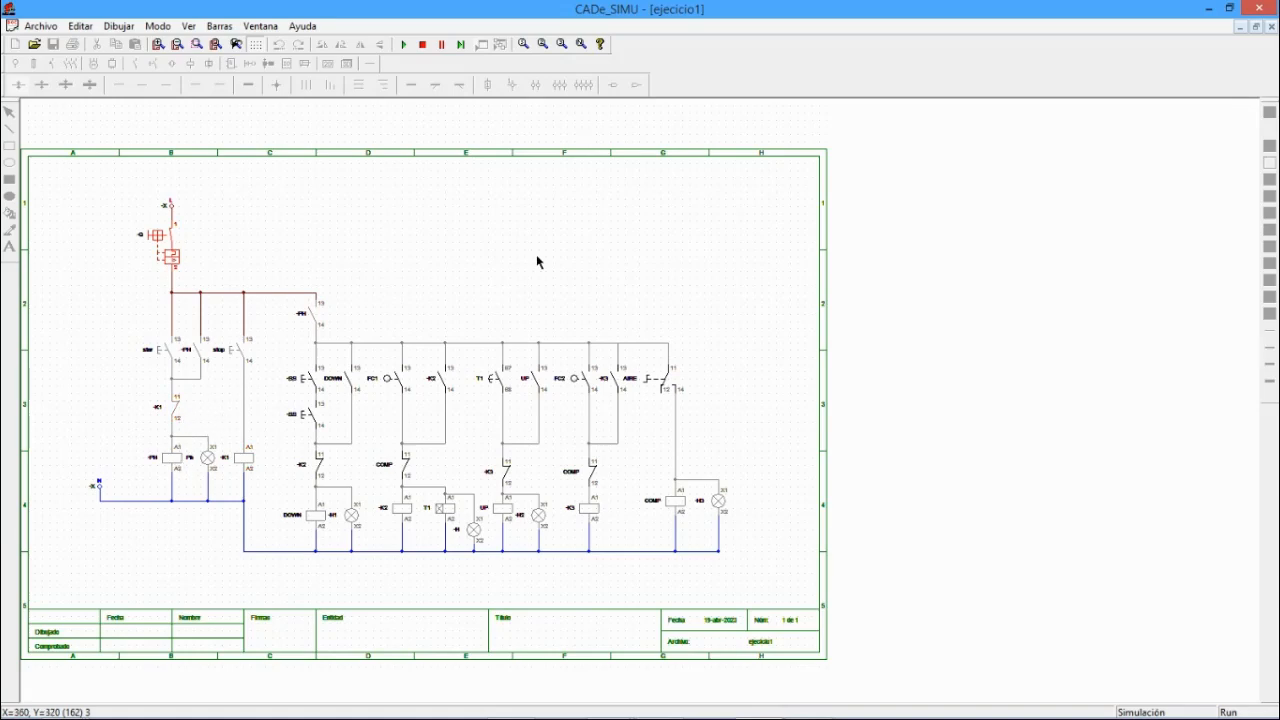
- Compare the written exercise's power supply, hydraulic pump and two-pushbutton pressing requirements with the press circuit
mouse_move(543, 678)
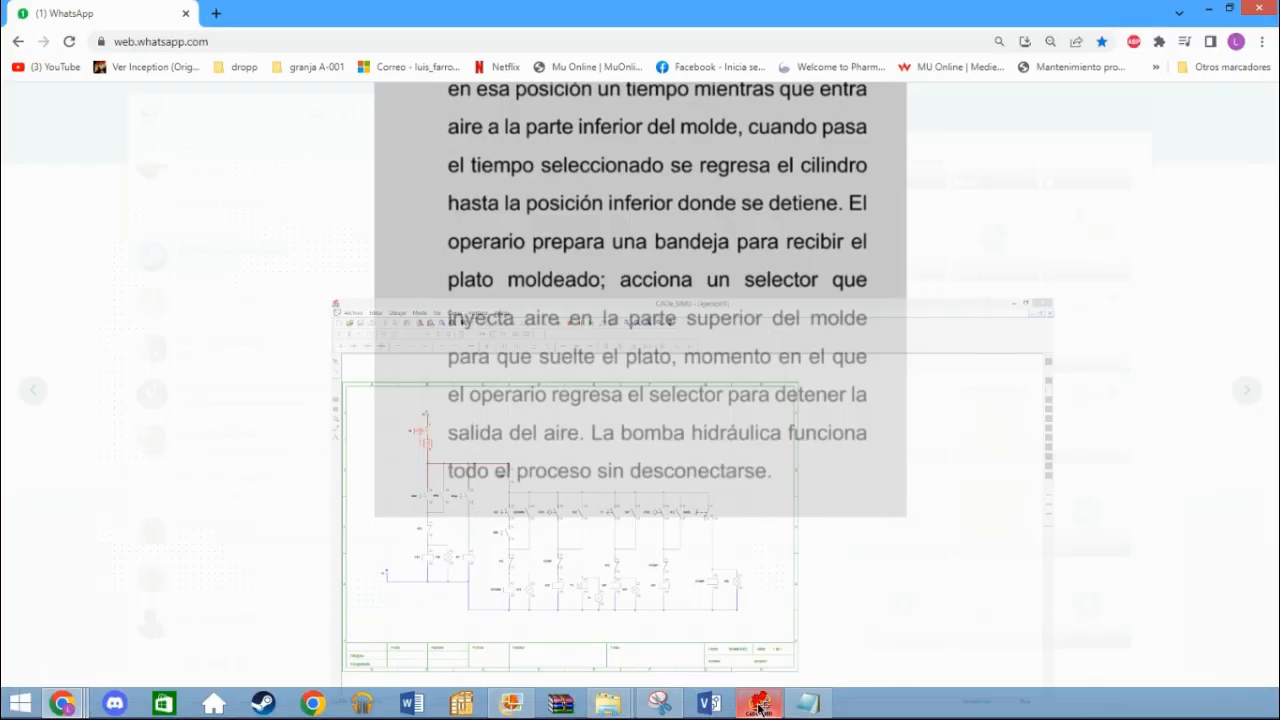
left_click(760, 706)
scroll(744, 406, "up", 4)
scroll(744, 406, "up", 2)
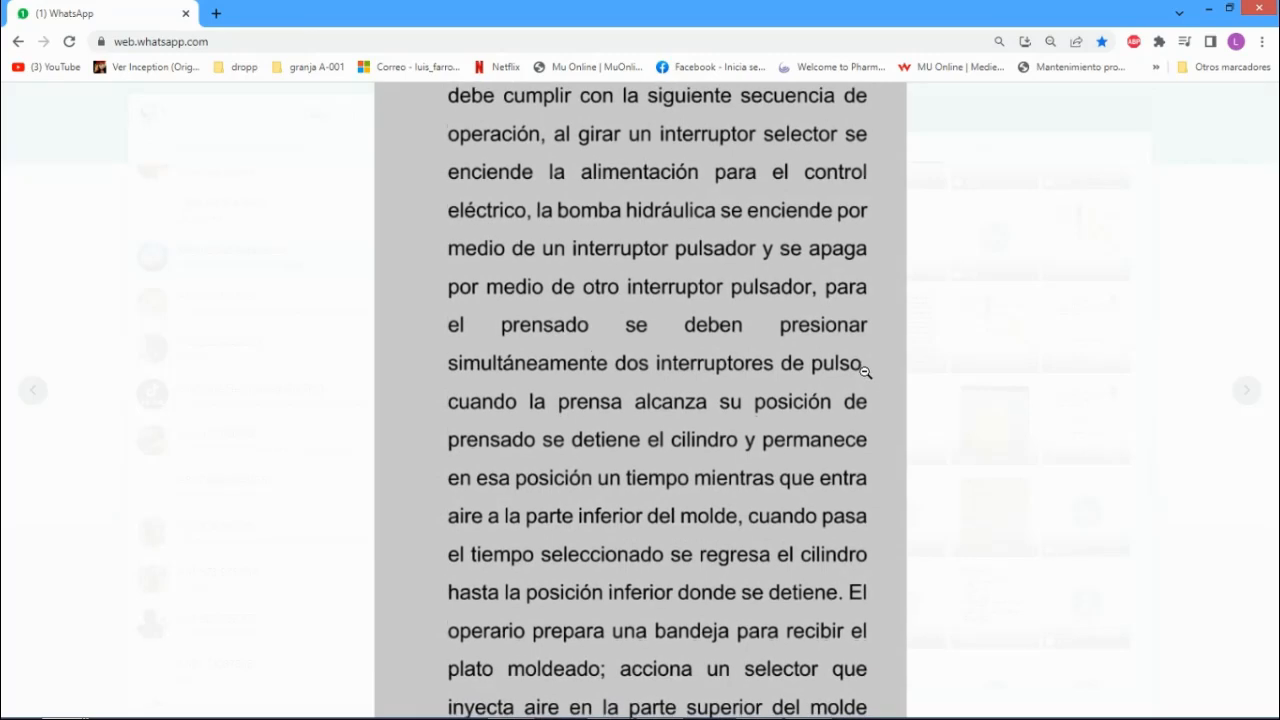
left_click(810, 705)
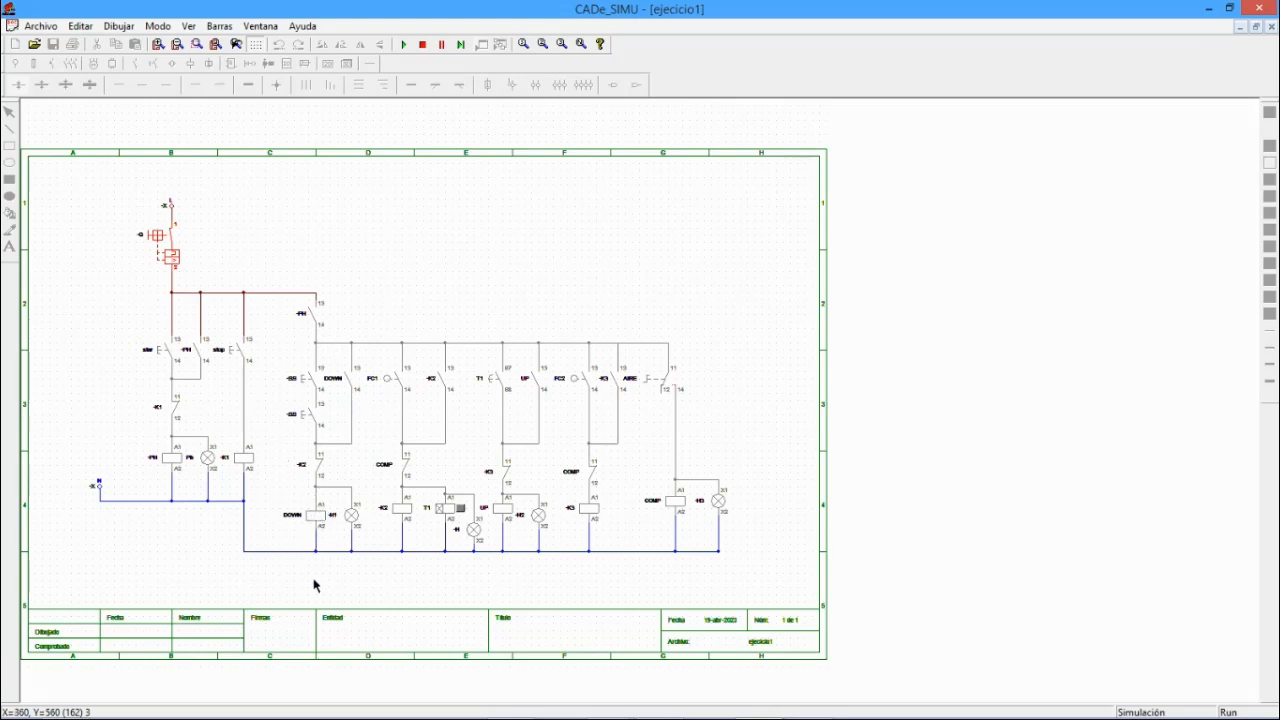
mouse_move(758, 714)
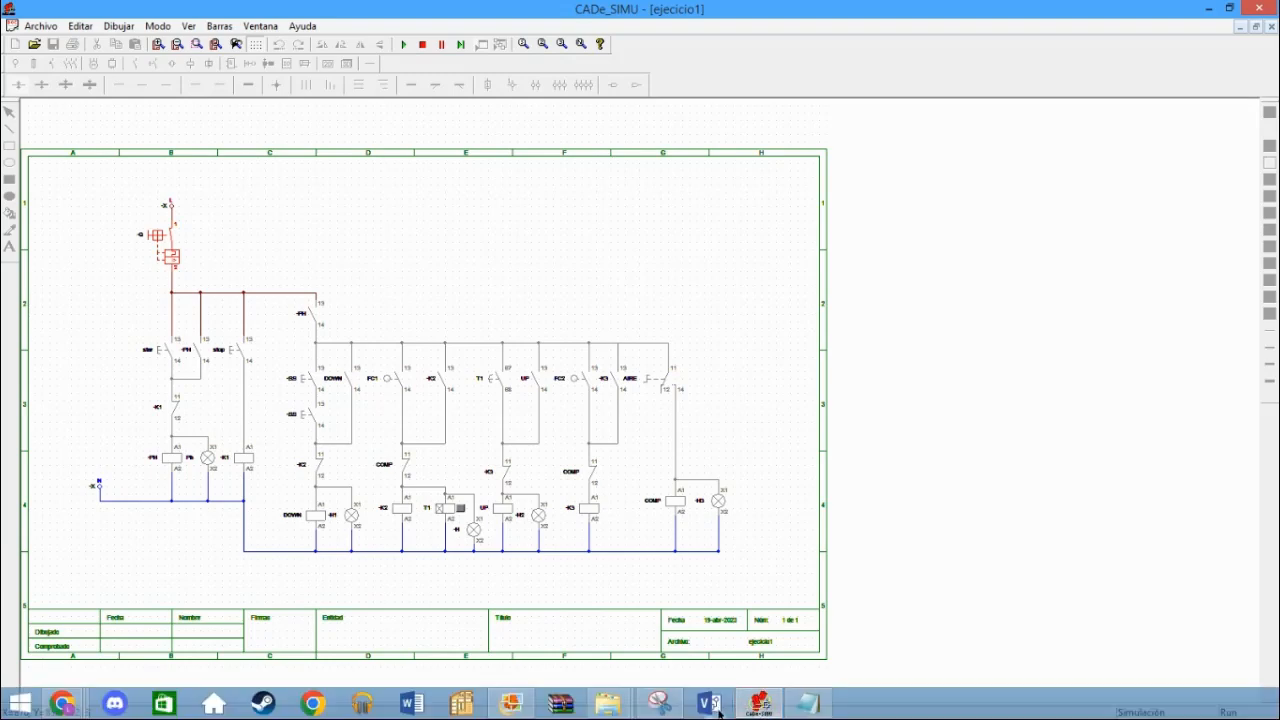
left_click(759, 708)
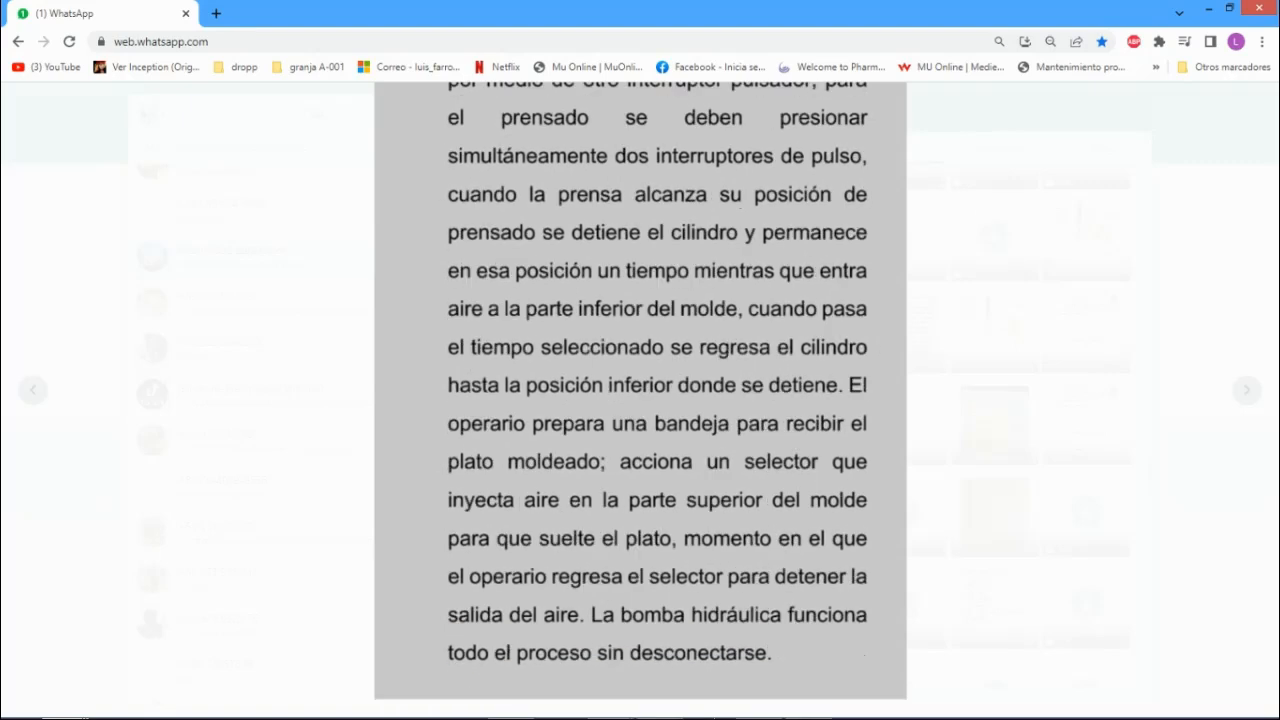
left_click(760, 703)
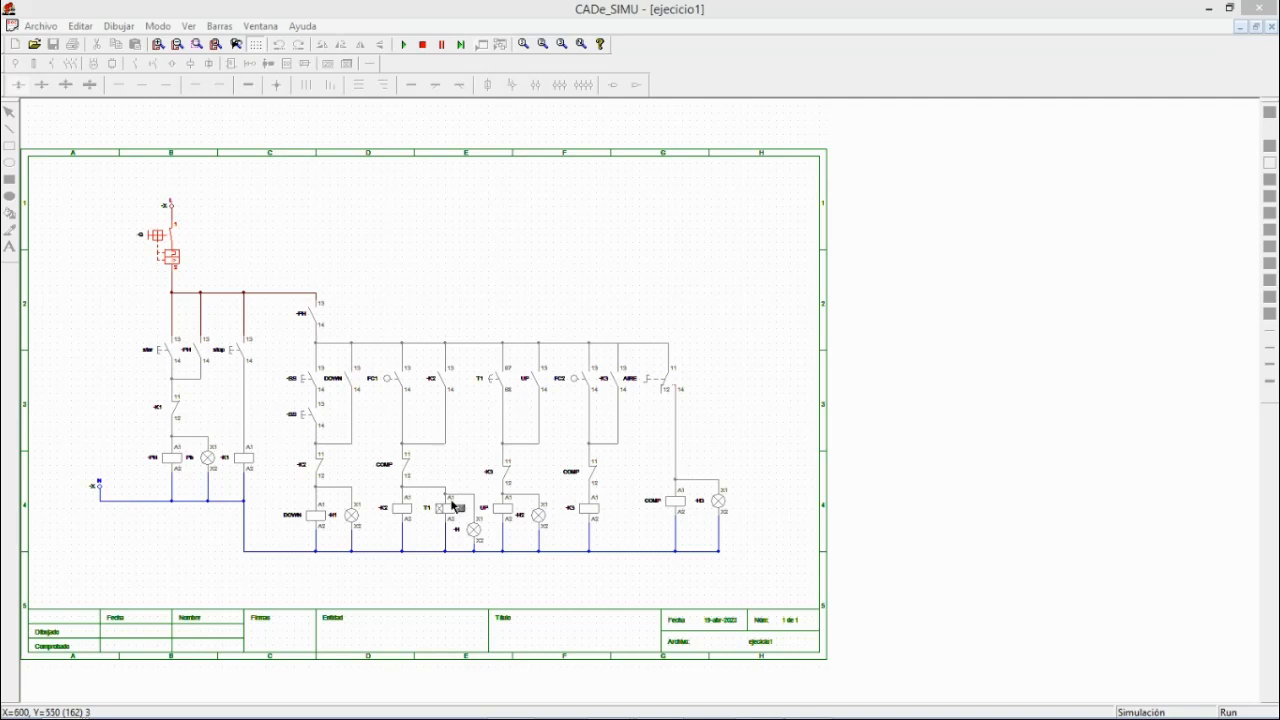
- Compare the exercise's timed pressing hold and cylinder return requirements with the limit switch, timer T1 and UP branches
mouse_move(755, 698)
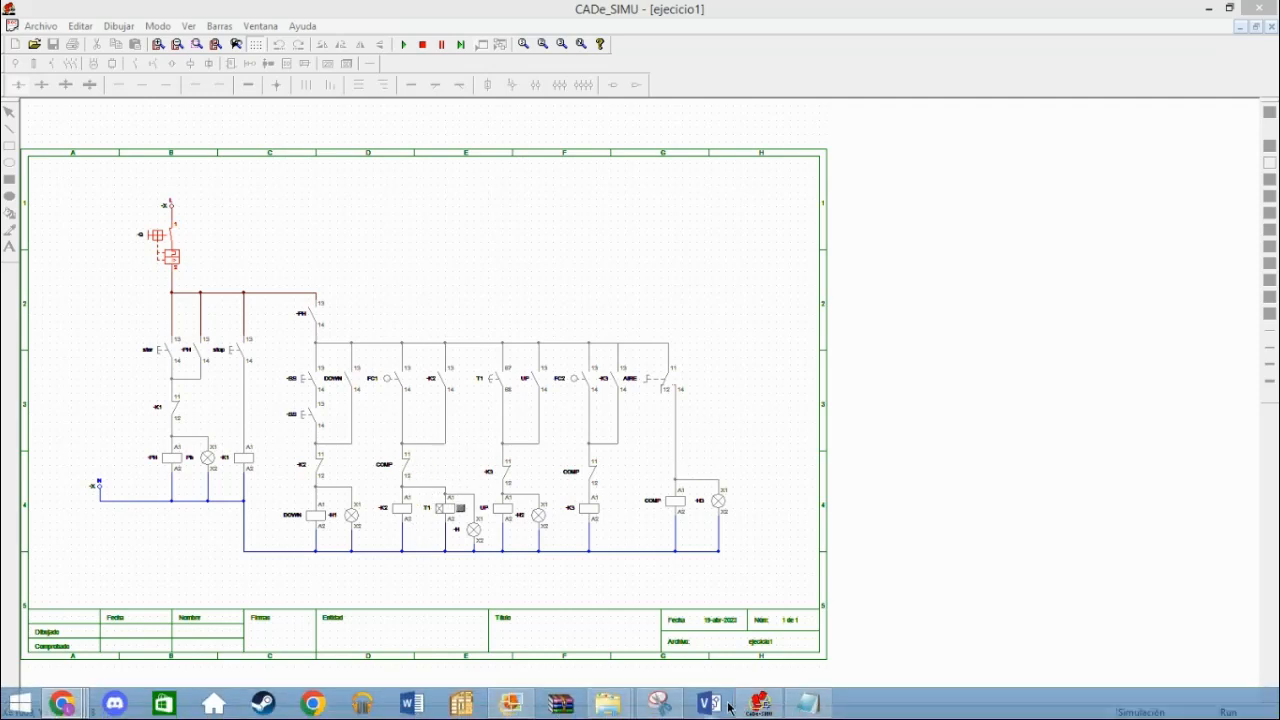
left_click(763, 705)
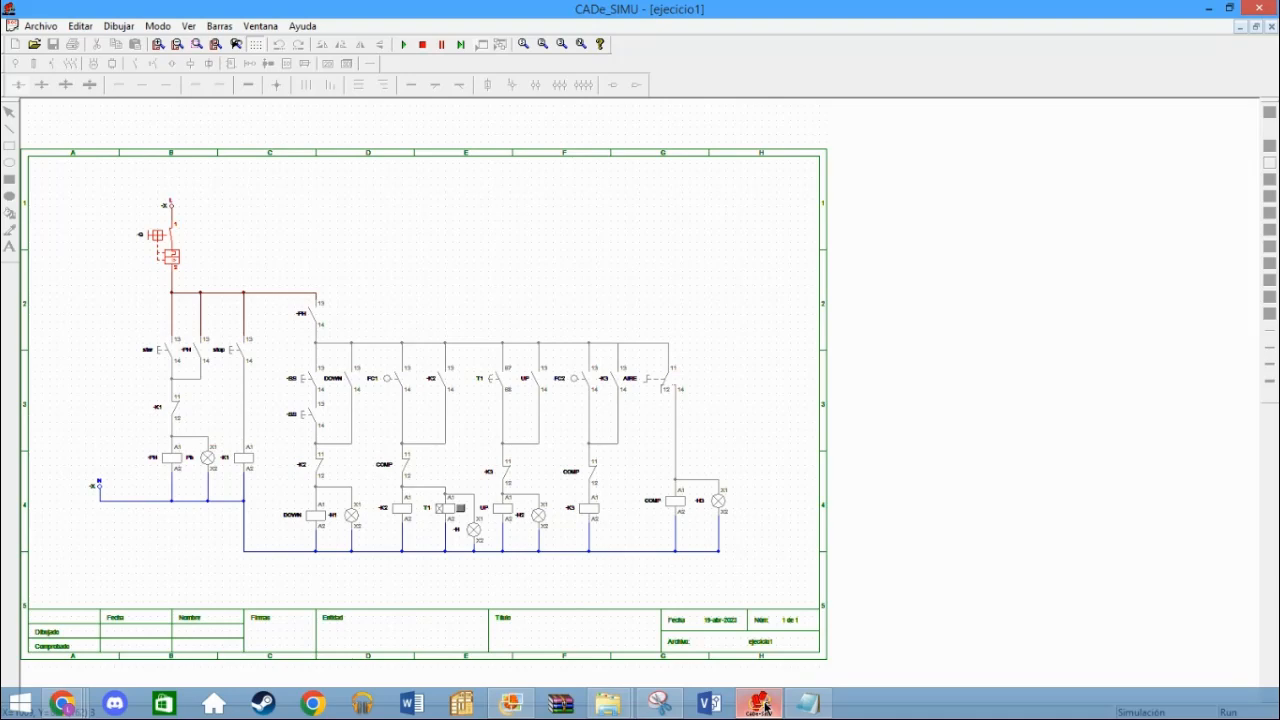
left_click(766, 706)
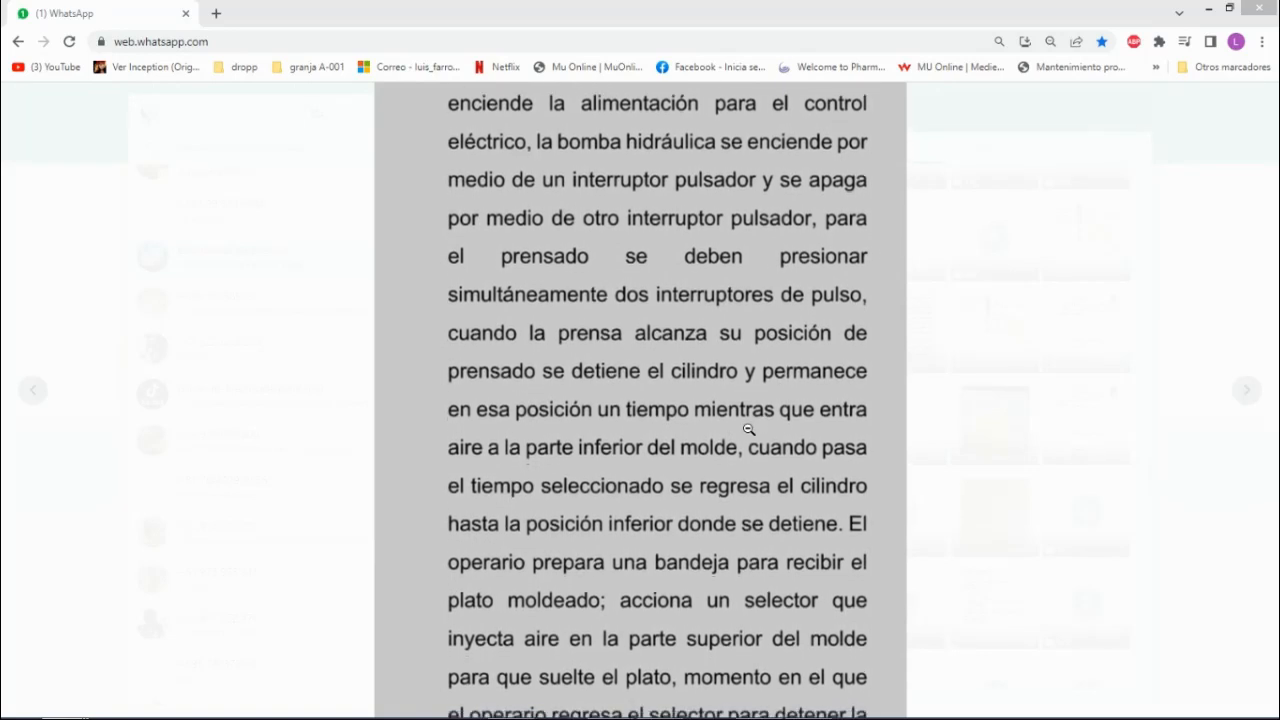
scroll(700, 440, "down", 1)
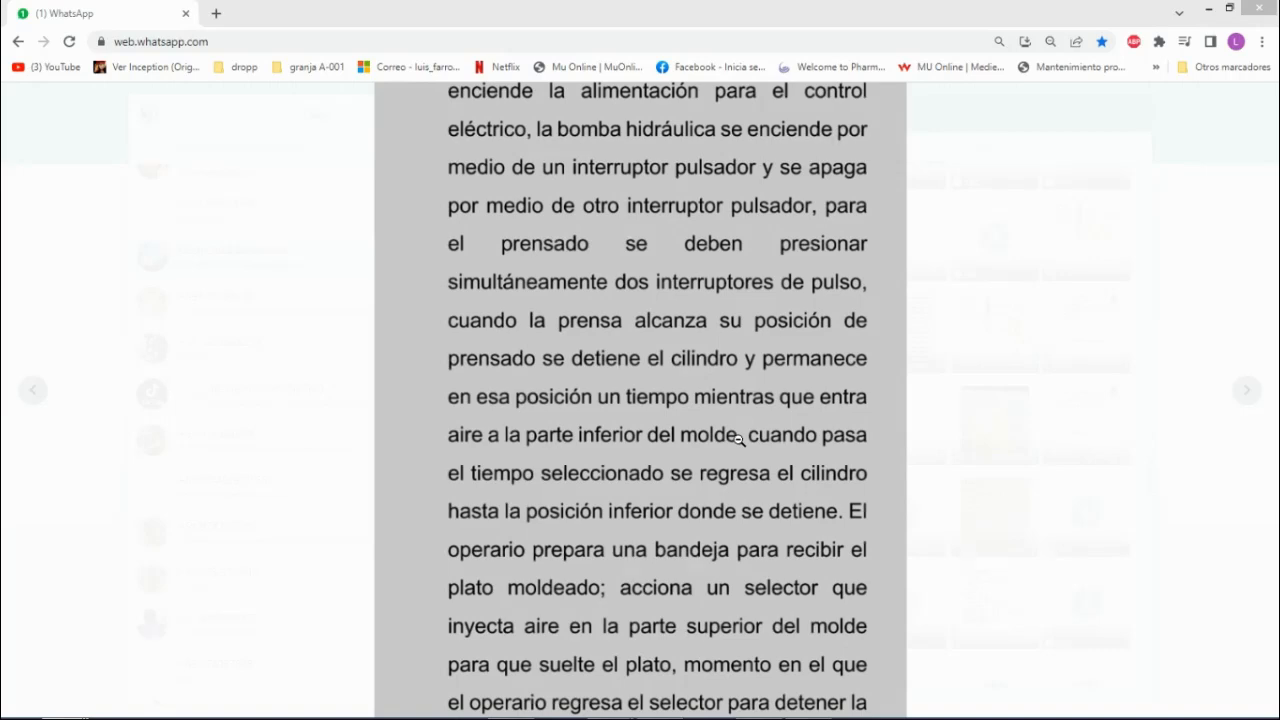
scroll(738, 438, "down", 5)
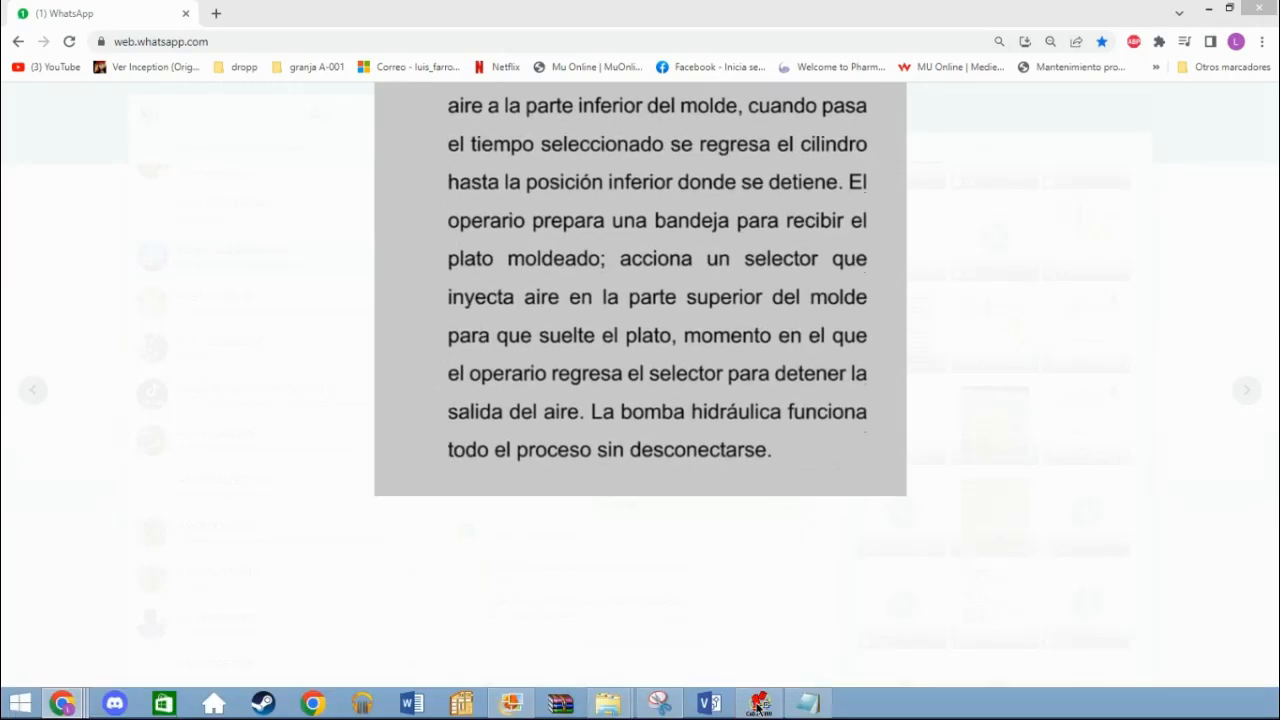
left_click(760, 704)
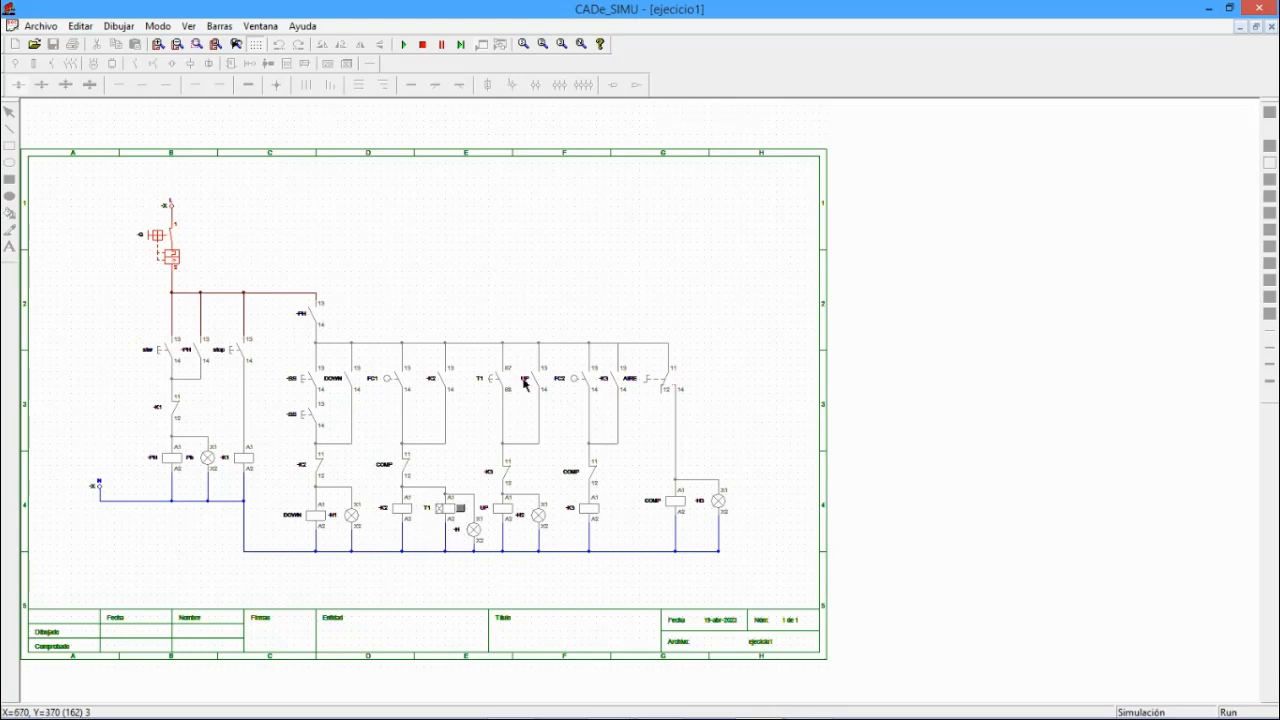
left_click(764, 710)
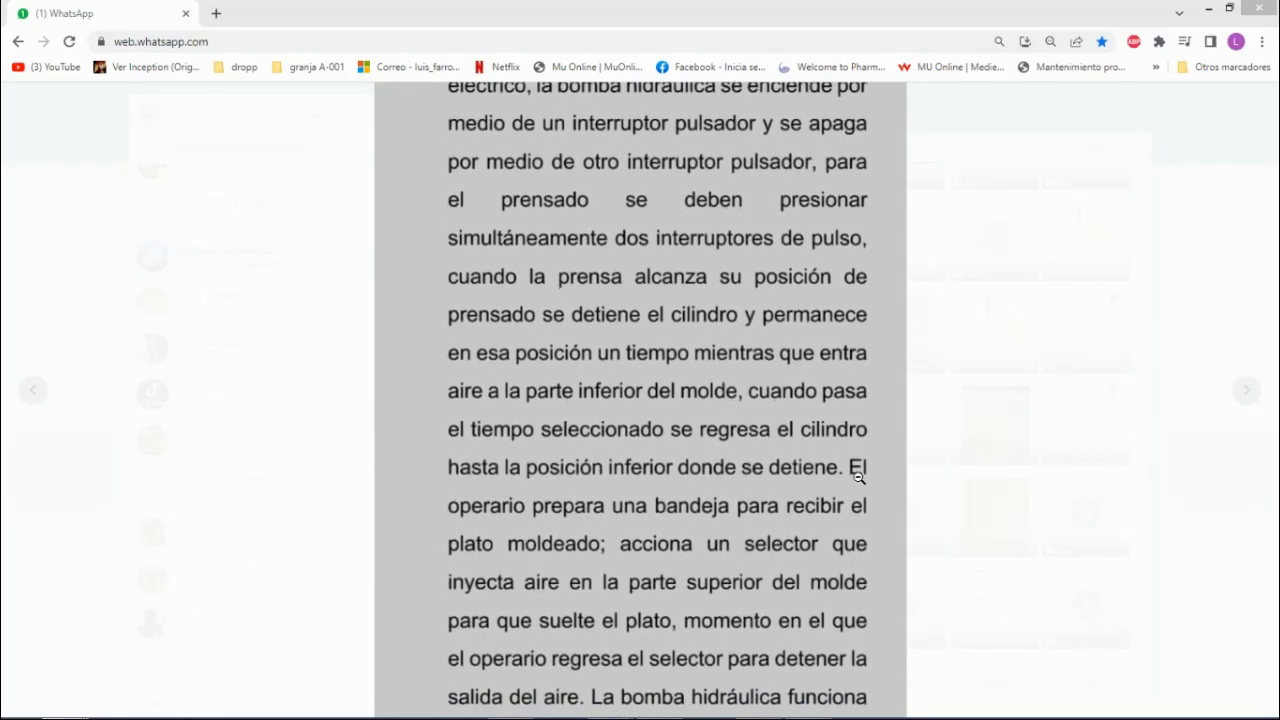
left_click(760, 712)
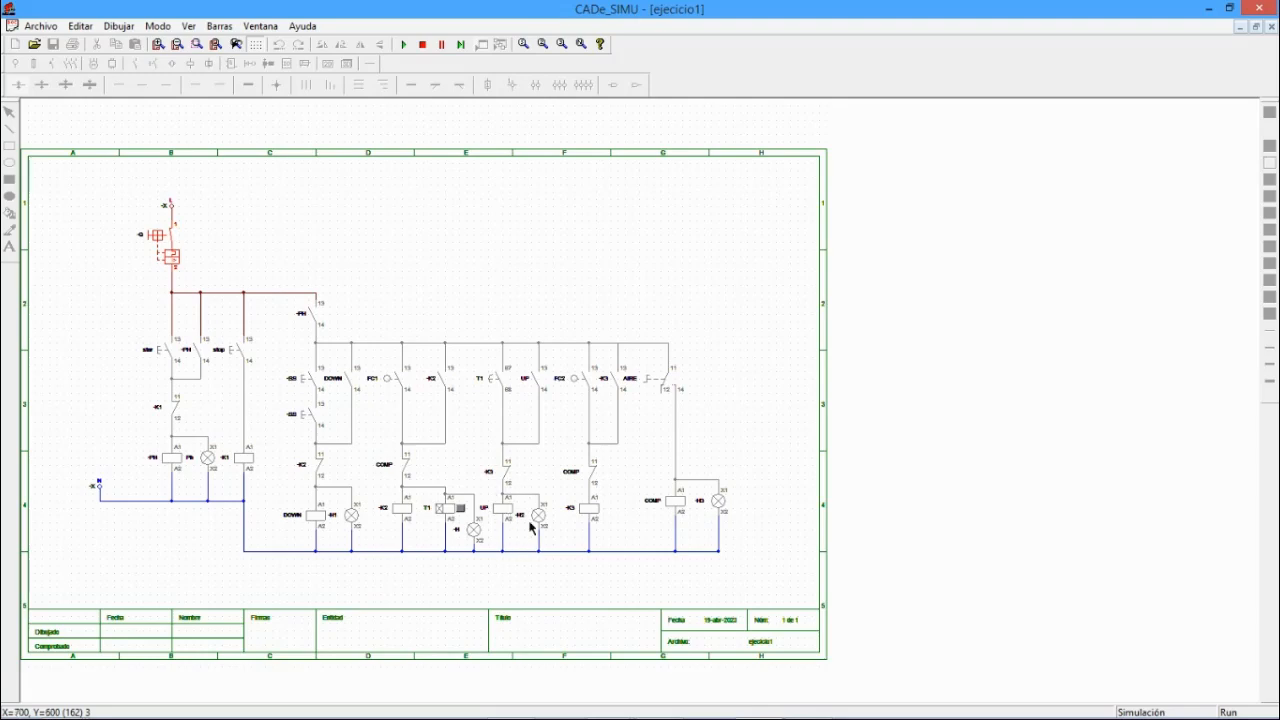
- Compare the exercise's air selector and continuous pump operation requirements with the AIRE and COMP branch of the circuit
mouse_move(660, 717)
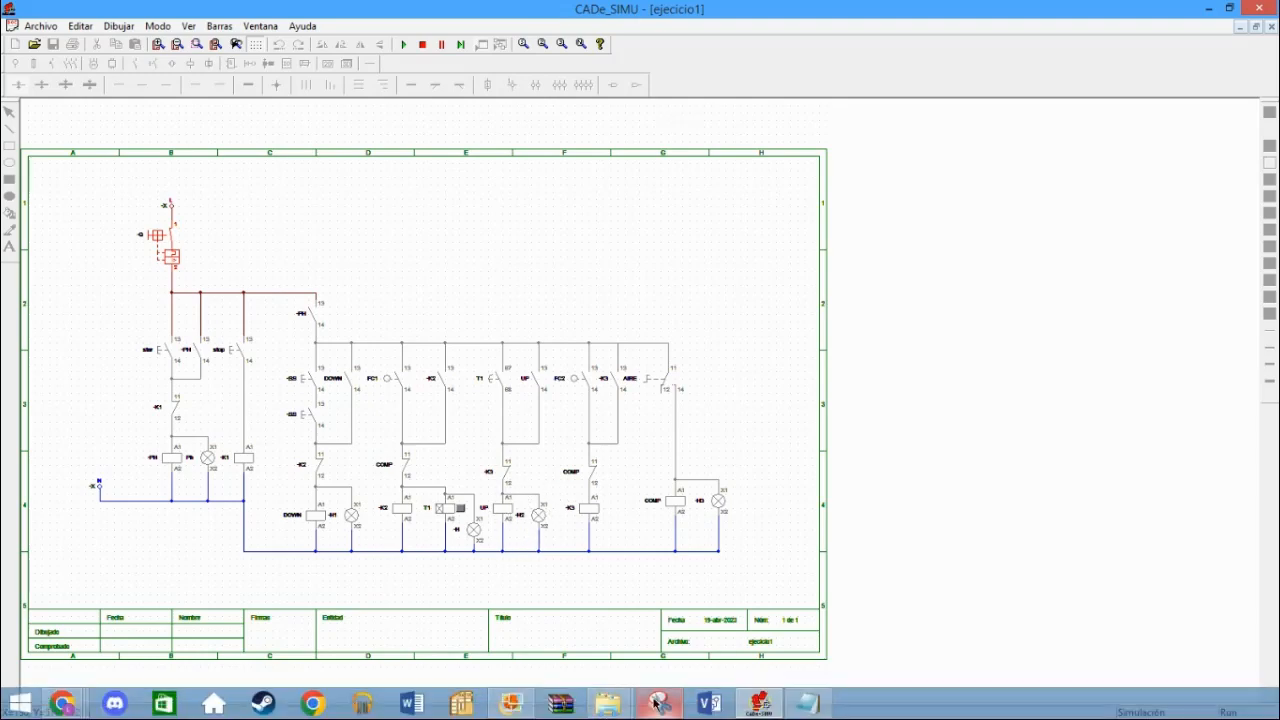
left_click(760, 708)
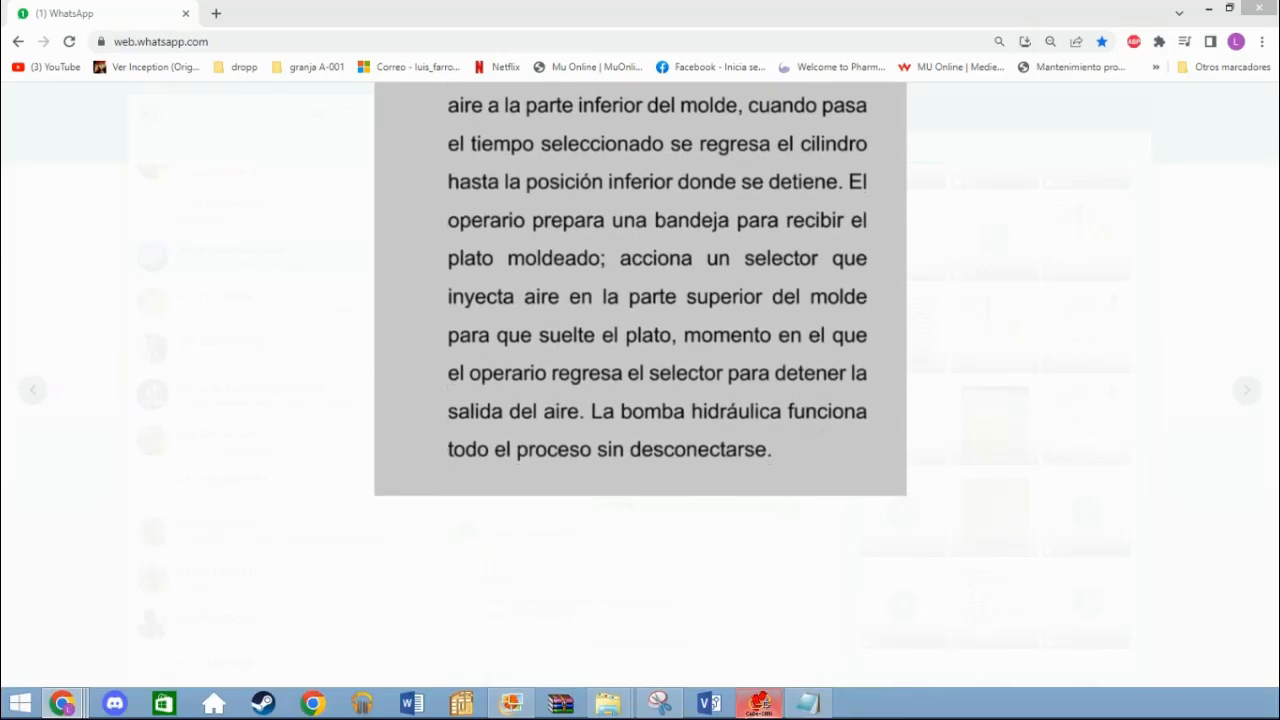
left_click(758, 706)
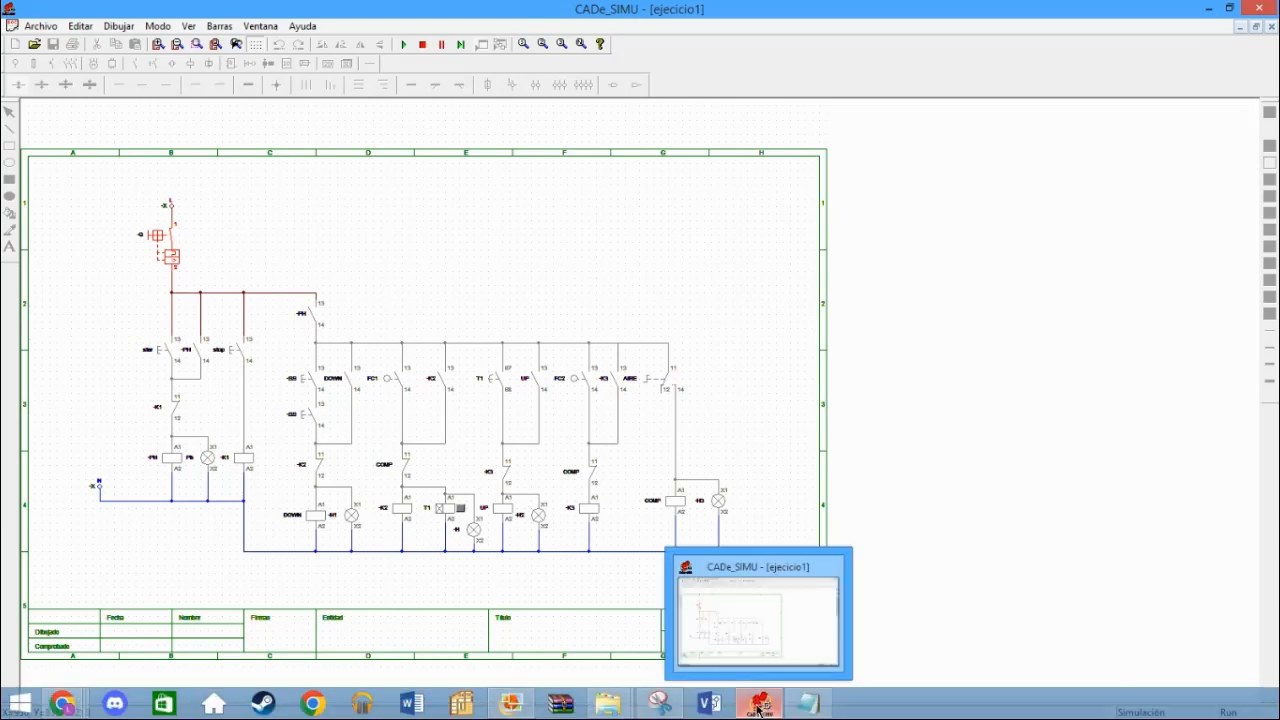
left_click(760, 705)
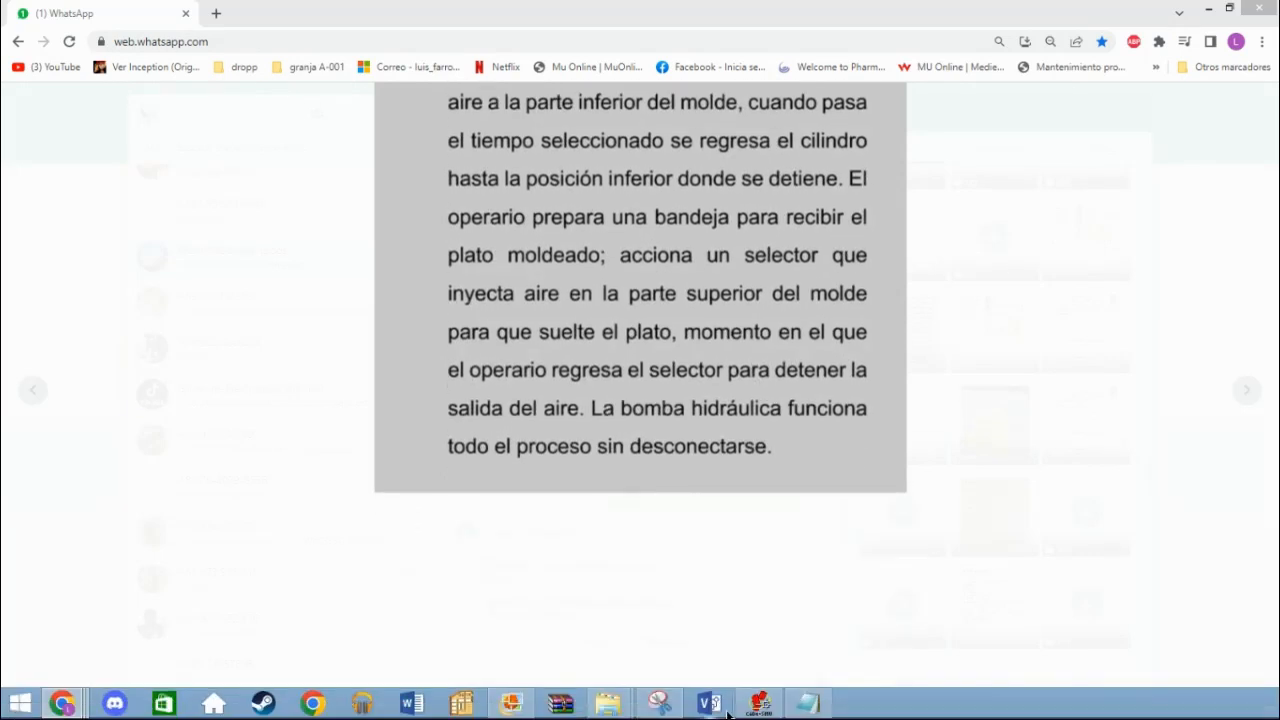
left_click(760, 712)
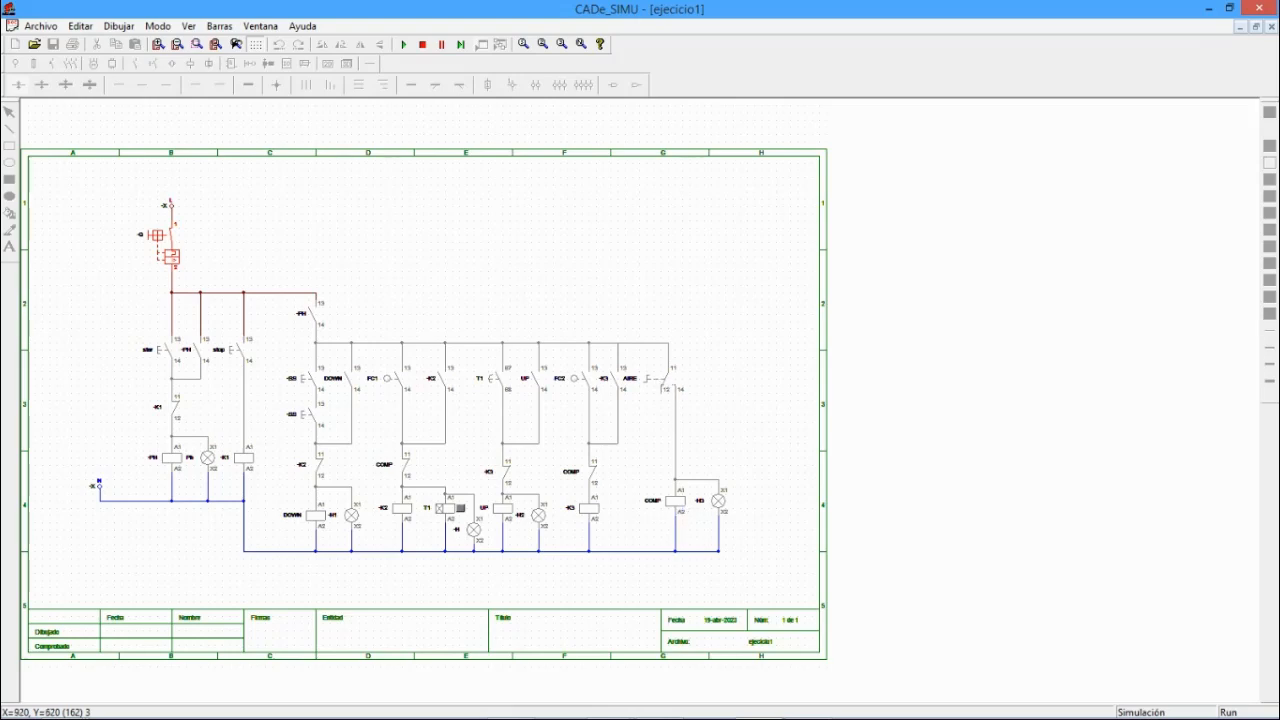
left_click(757, 708)
scroll(763, 589, "up", 4)
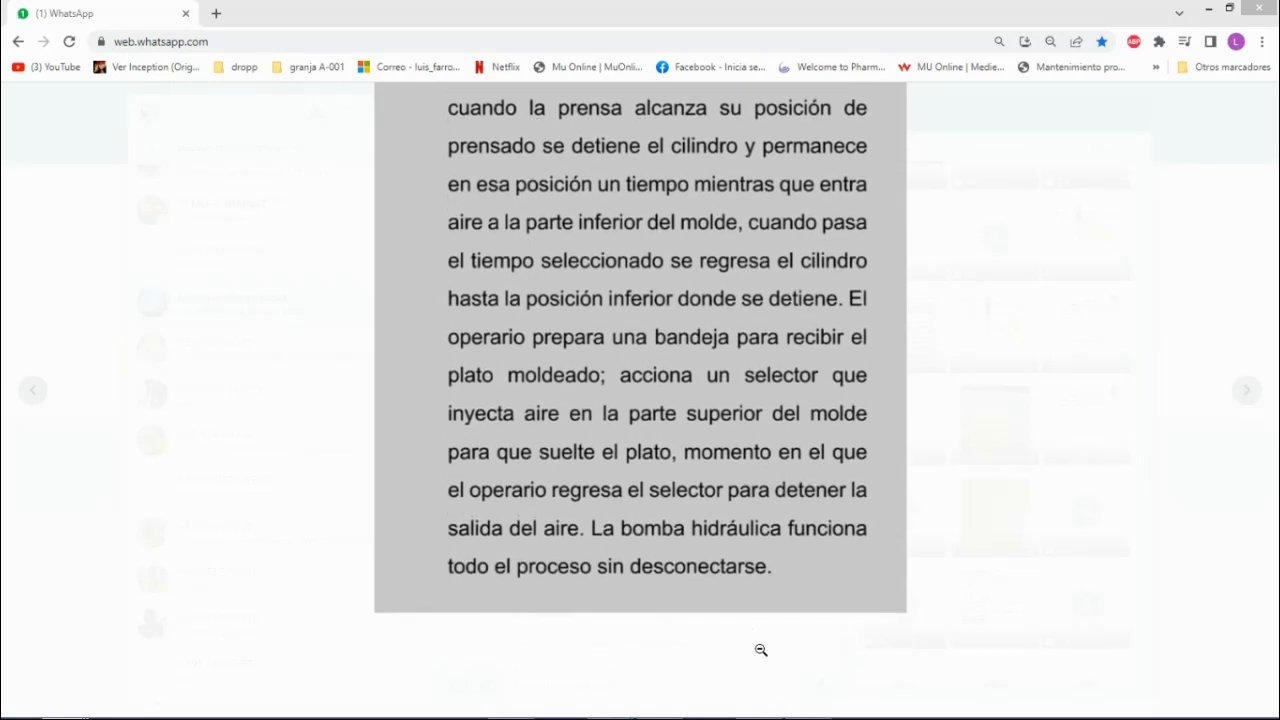
left_click(805, 706)
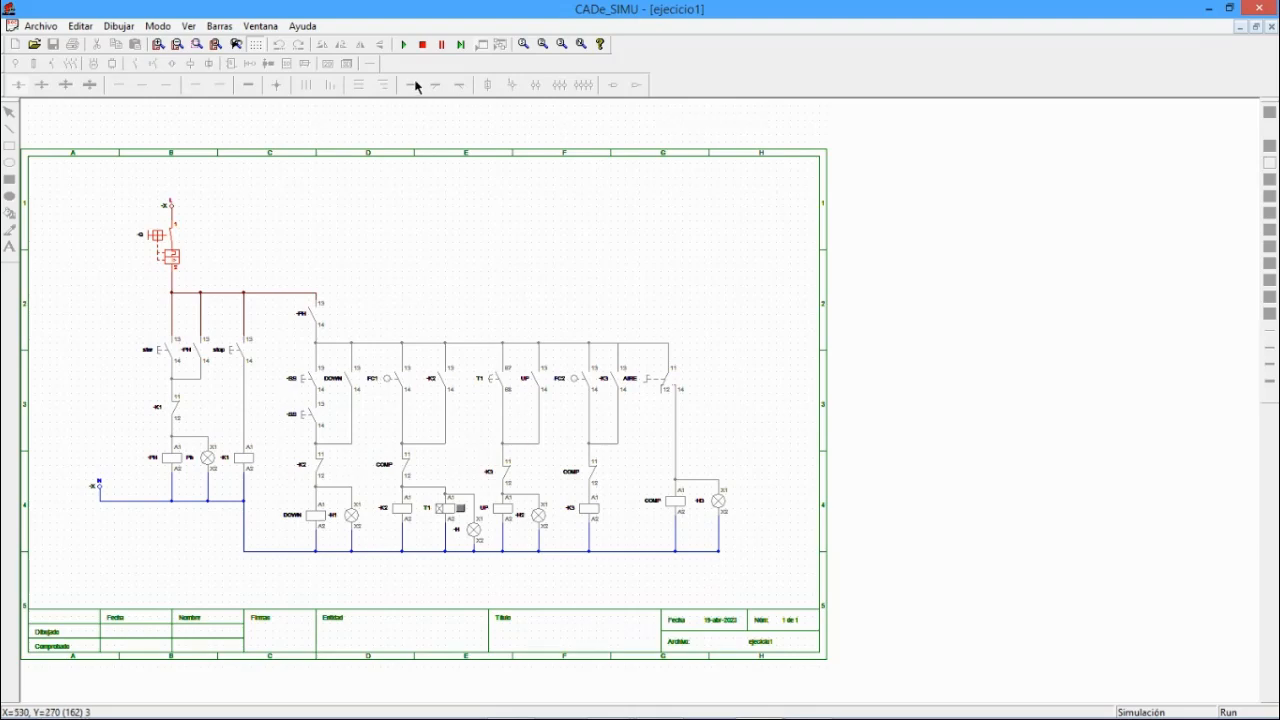
- Restart the press simulation with breaker Q closed and the pump started, and actuate the two pressing pushbuttons to energize DOWN
left_click(422, 44)
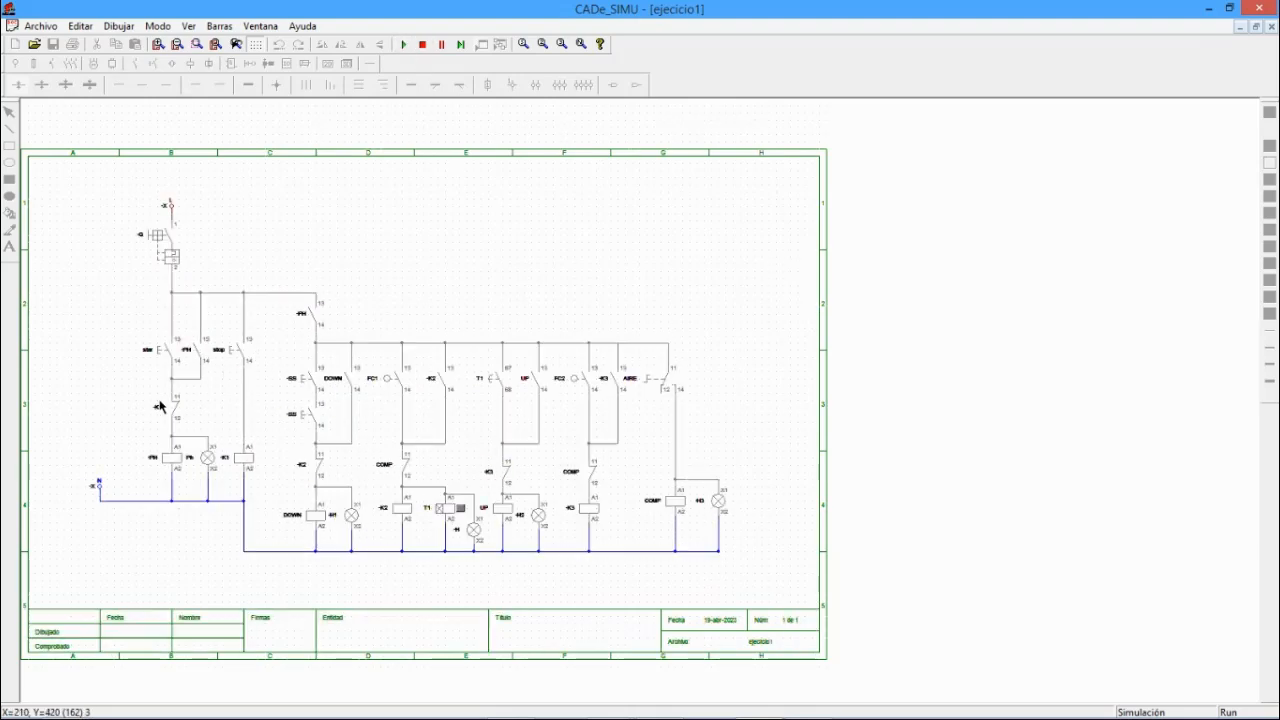
left_click(163, 346)
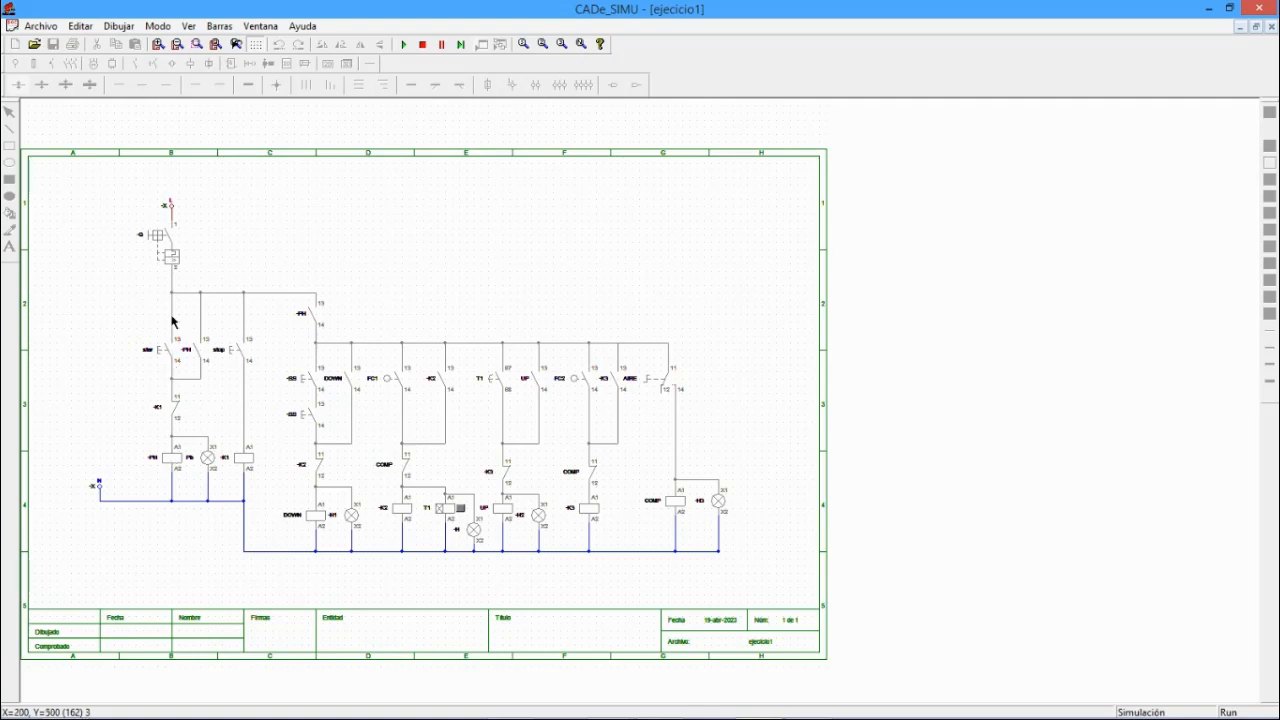
left_click(168, 256)
left_click(160, 352)
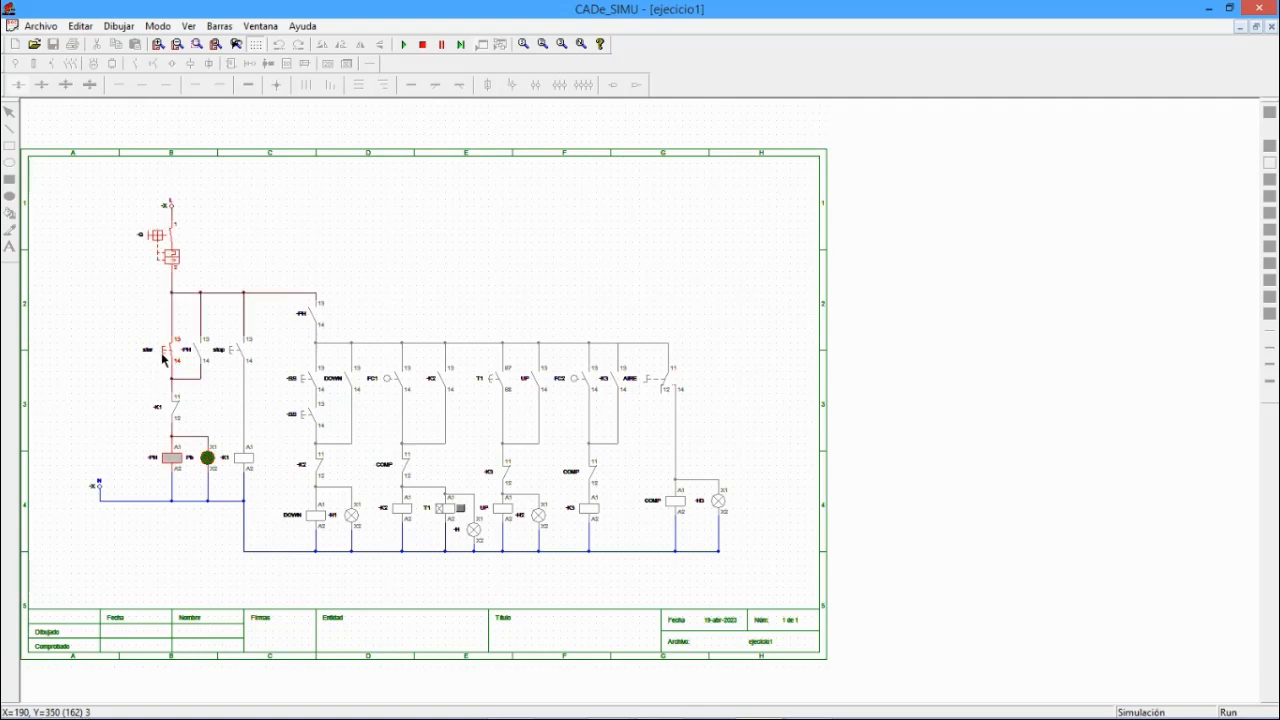
left_click(311, 380)
left_click(307, 396)
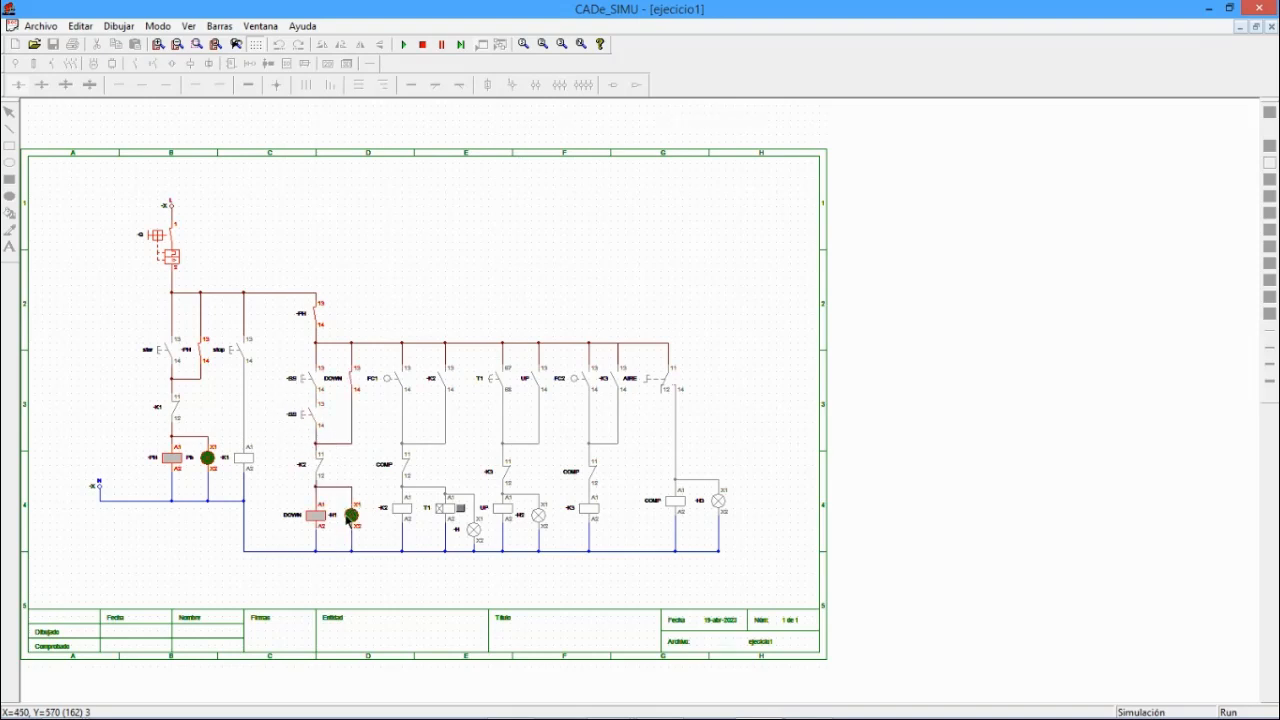
- Actuate limit switch FC1 to run K2 and timer T1, and limit switch FC2 to energize K3 and stop UP
left_click(397, 381)
left_click(397, 382)
left_click(397, 382)
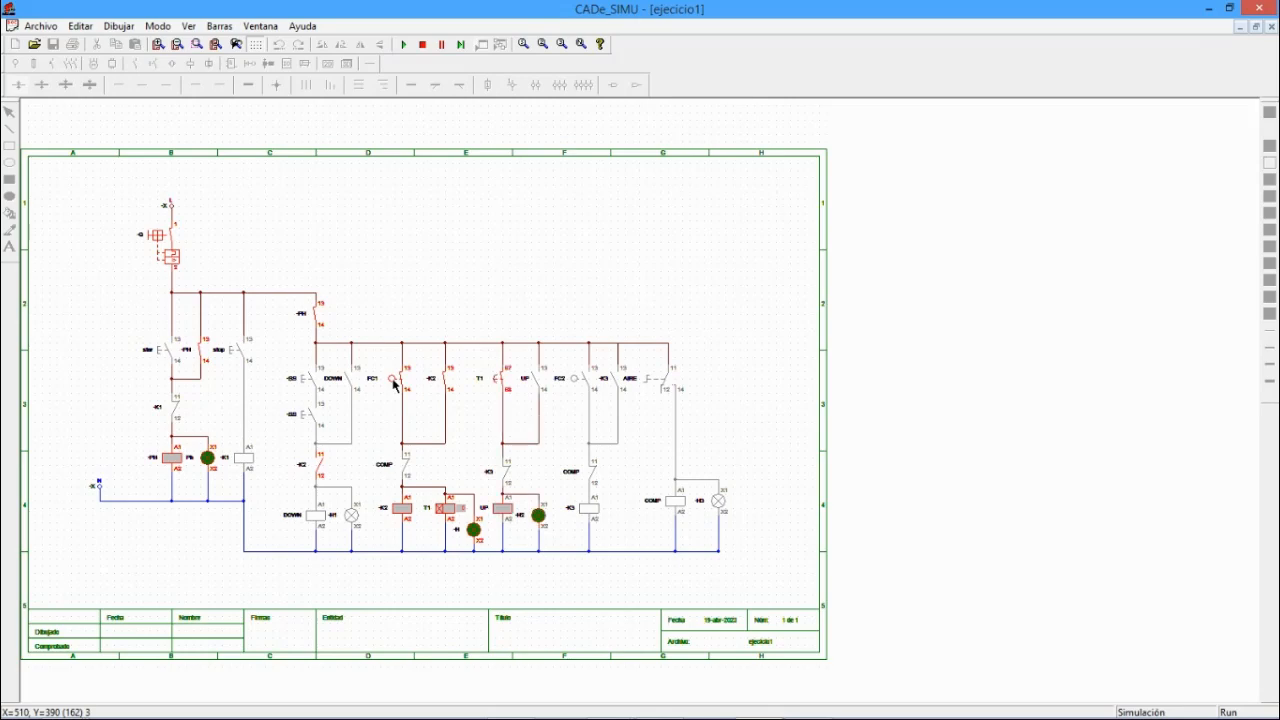
left_click(393, 385)
left_click(590, 389)
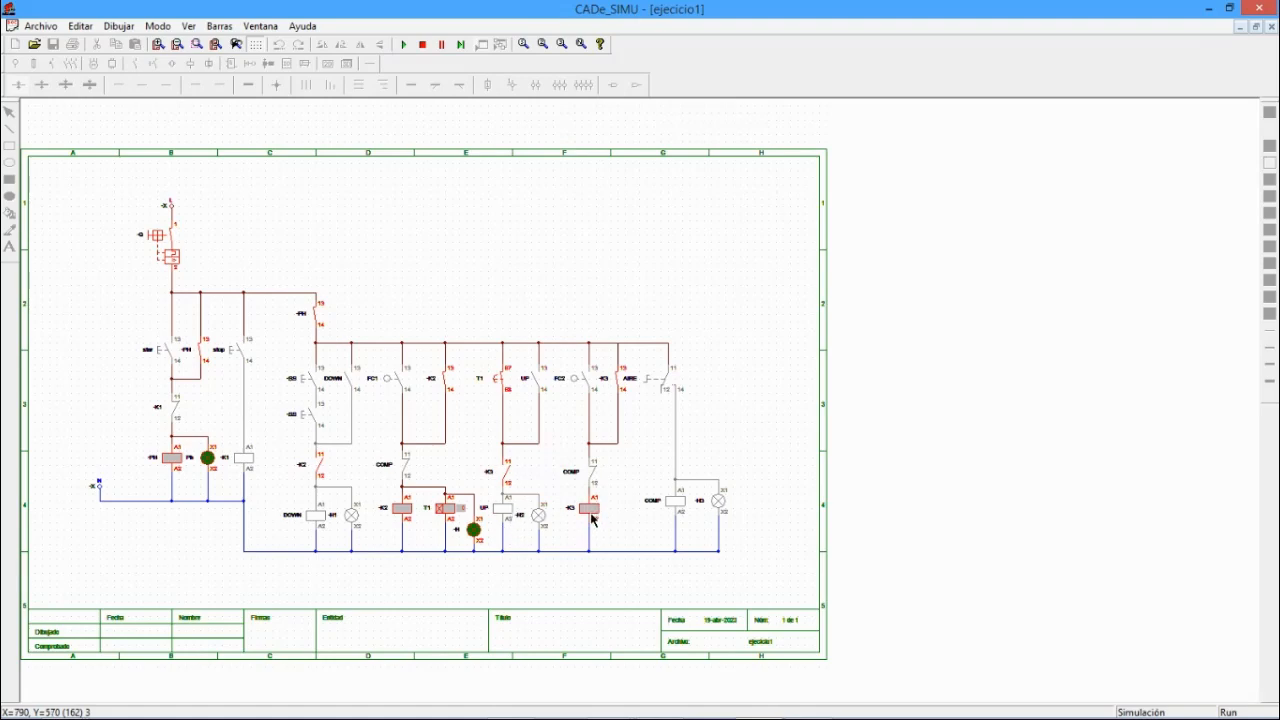
- Switch on the AIRE selector and test the pressing pushbuttons and limit switch FC1 with COMP energized
left_click(668, 387)
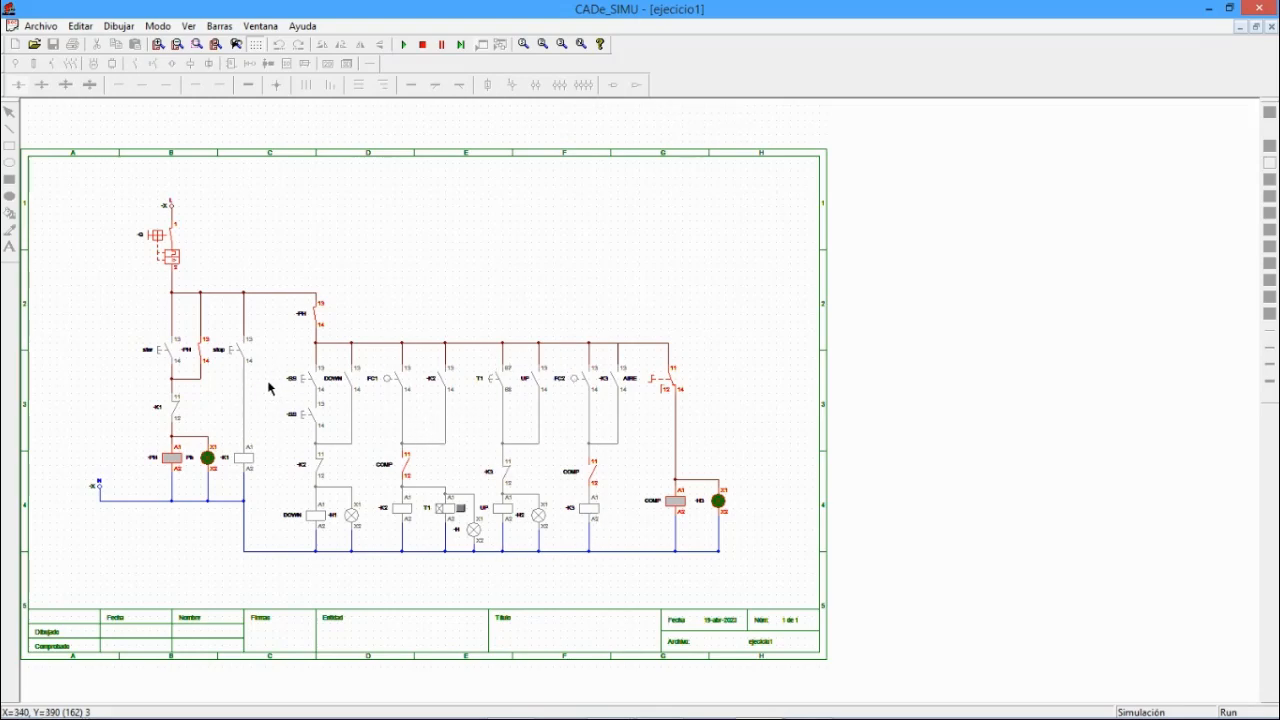
left_click(305, 380)
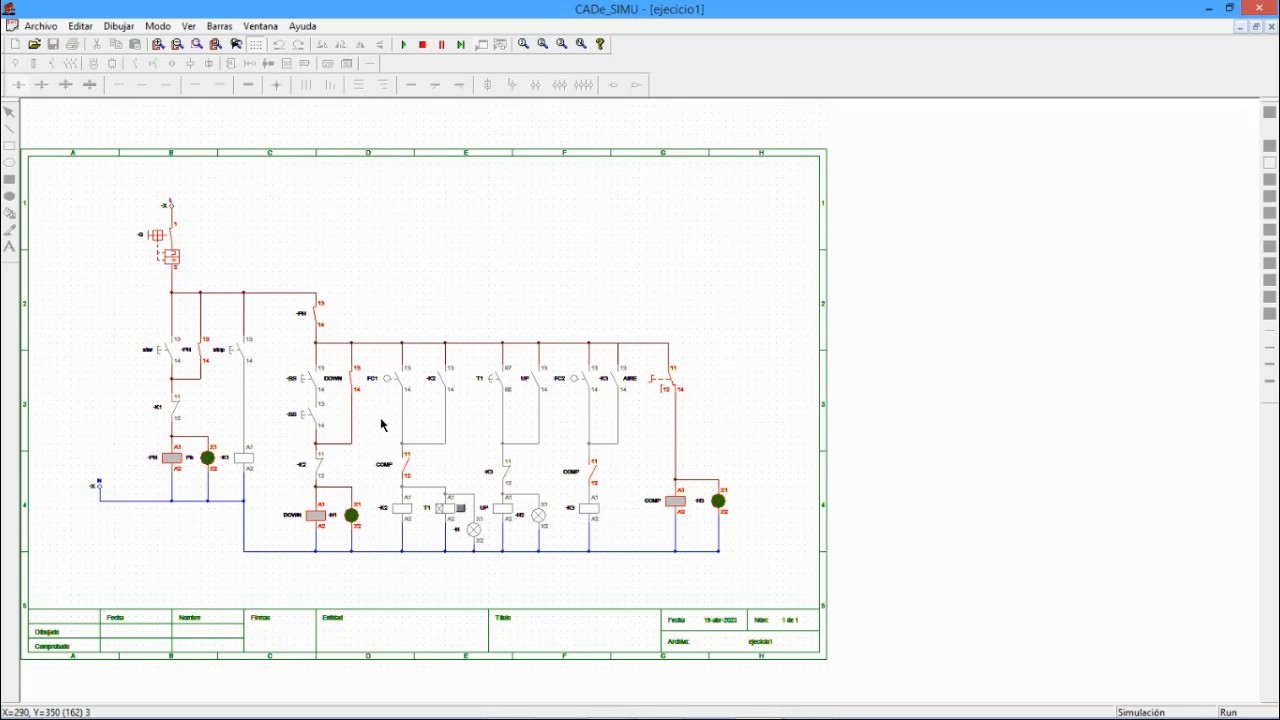
left_click(399, 380)
left_click(402, 380)
- Repeat the FC1 test with the AIRE selector off, and shut down the press with the stop pushbutton and breaker Q
left_click(667, 388)
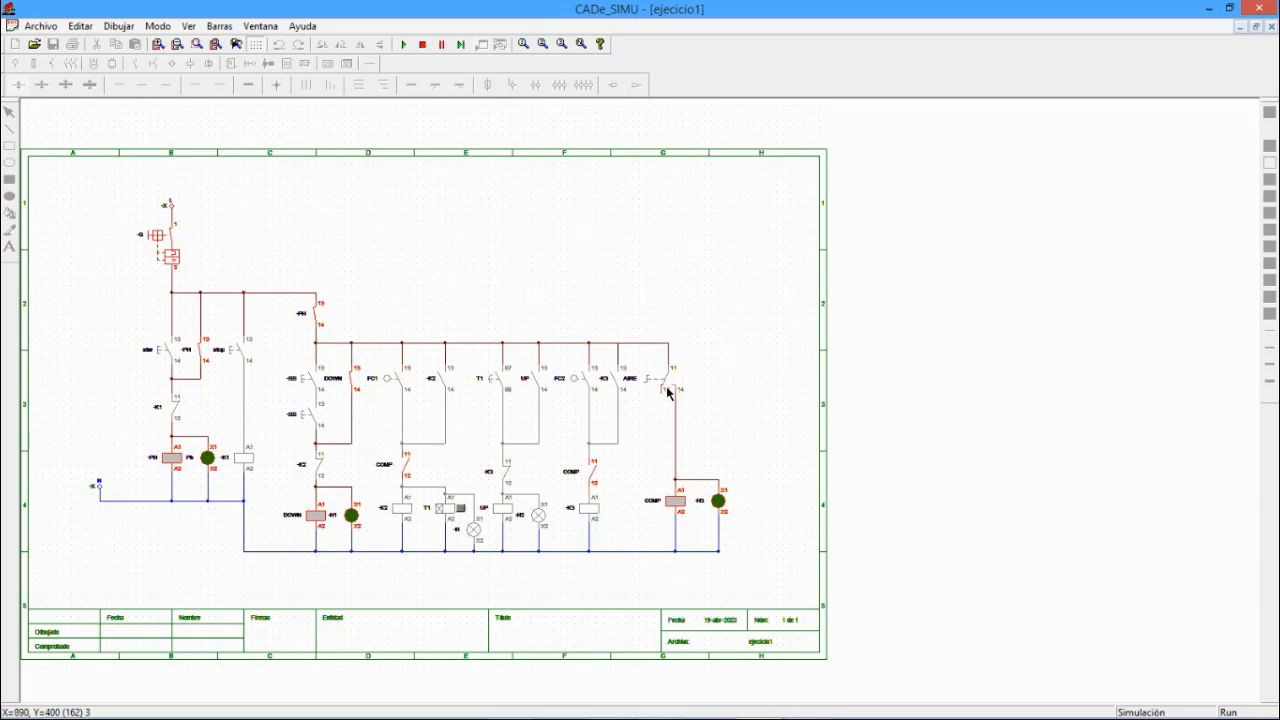
left_click(393, 380)
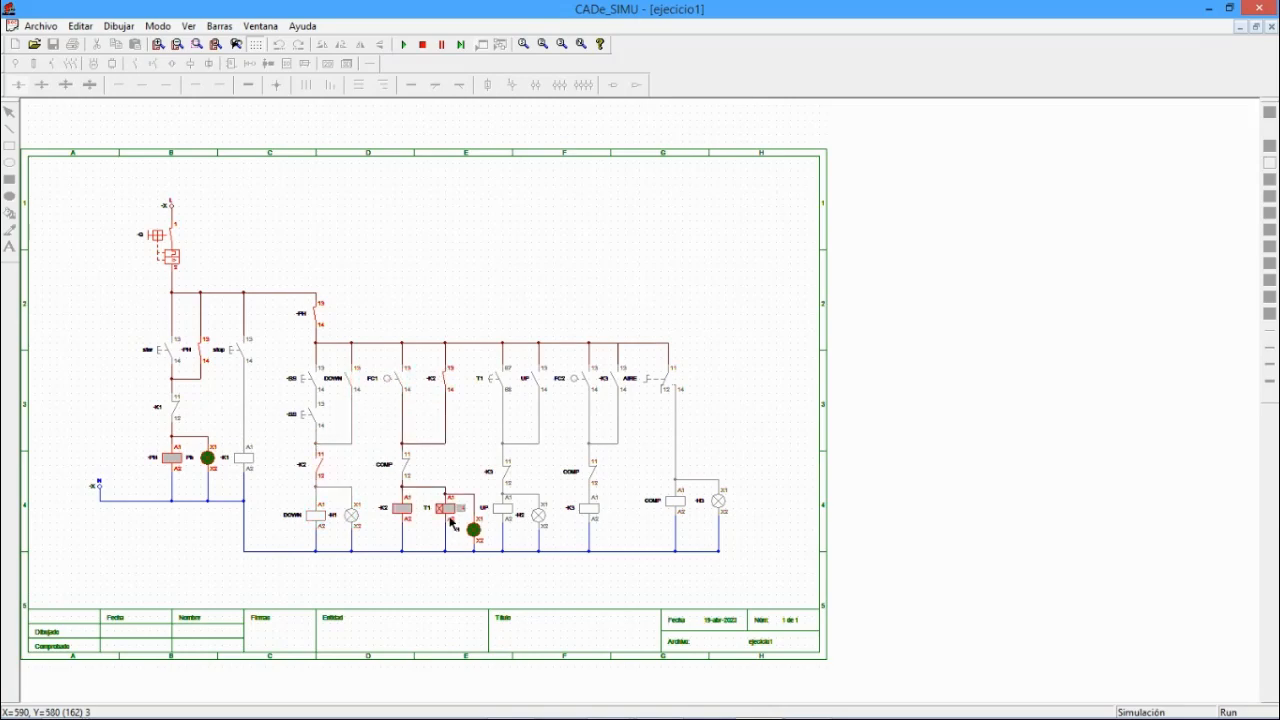
left_click(235, 353)
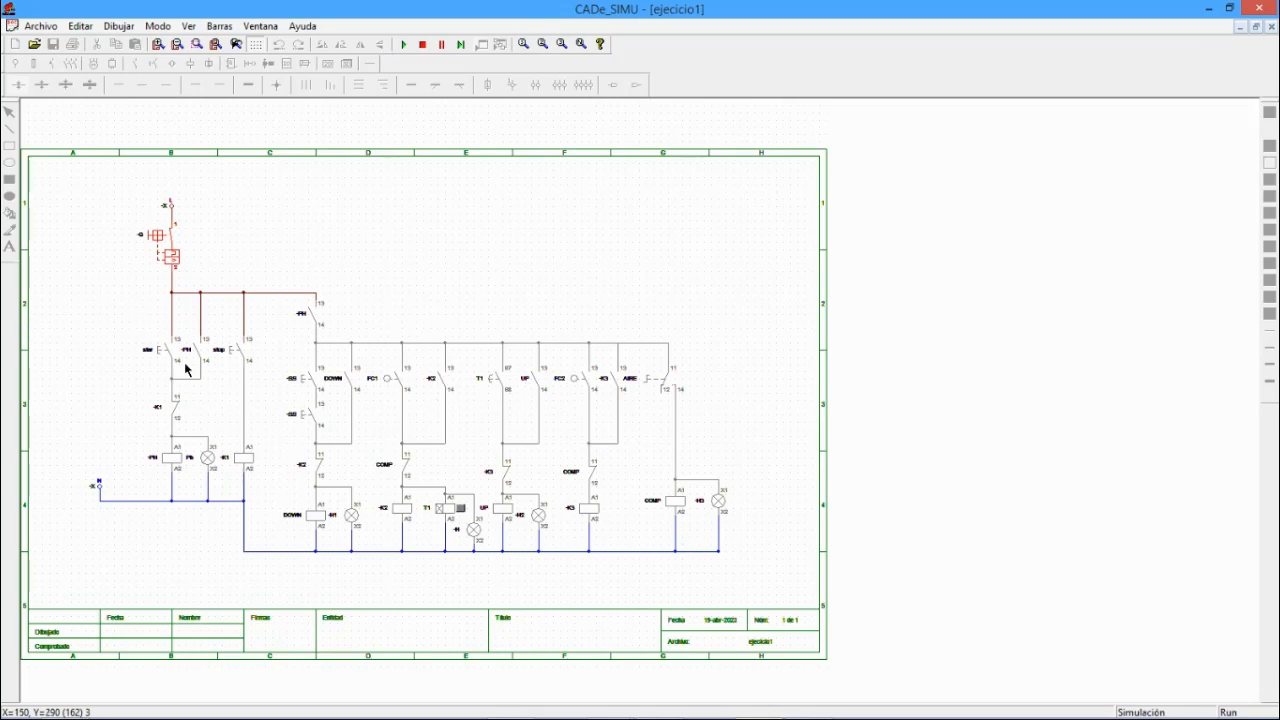
left_click(170, 250)
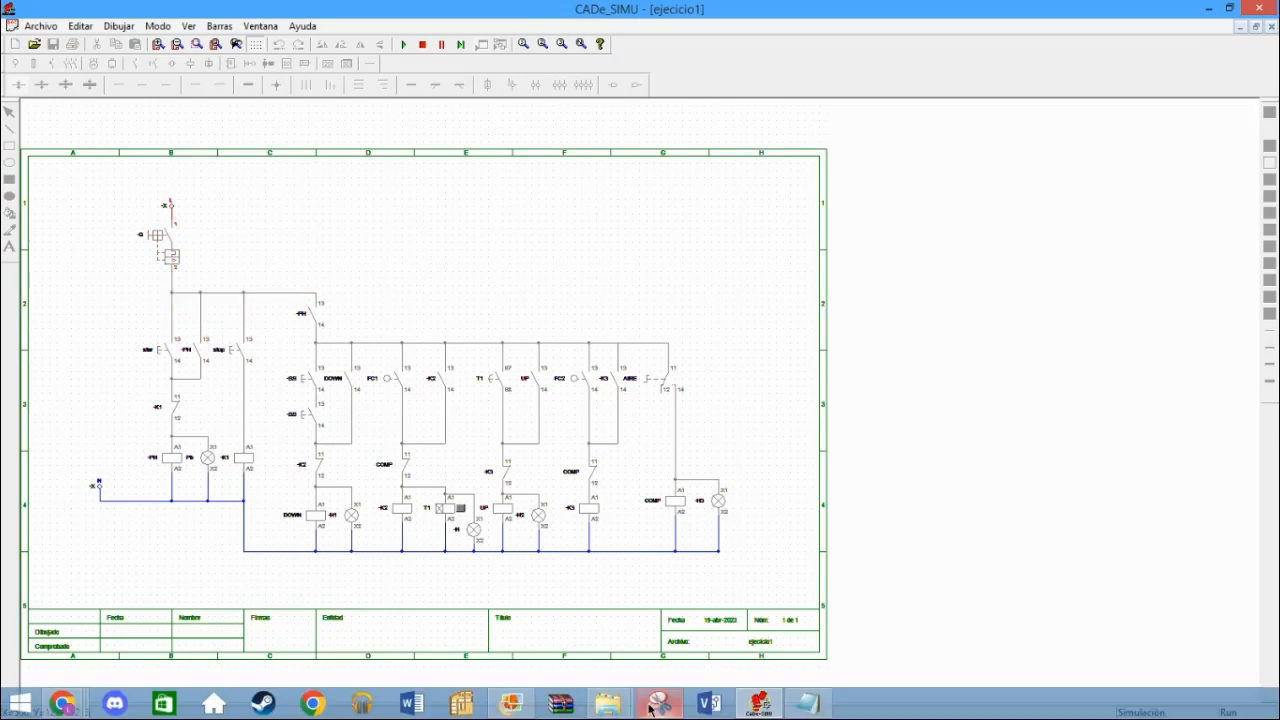